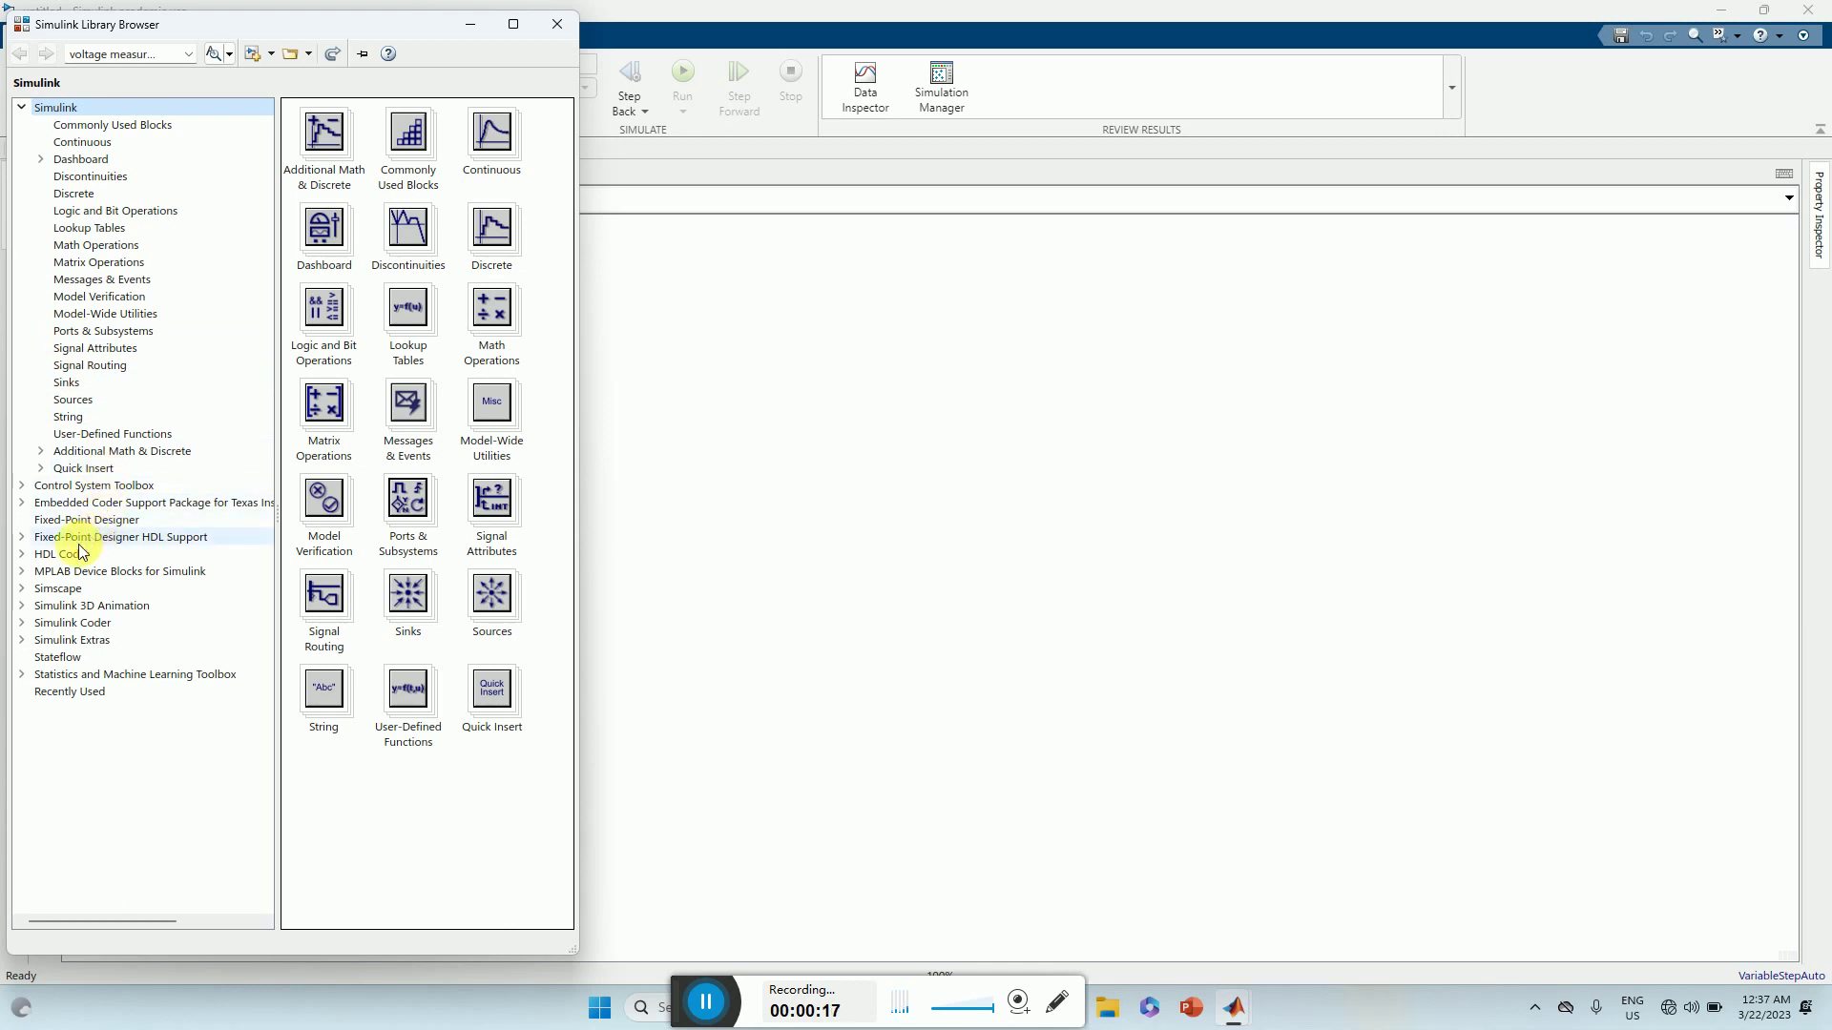
- Add a powergui block from the Simscape Electrical Specialized Power Systems library to the empty model
click(21, 590)
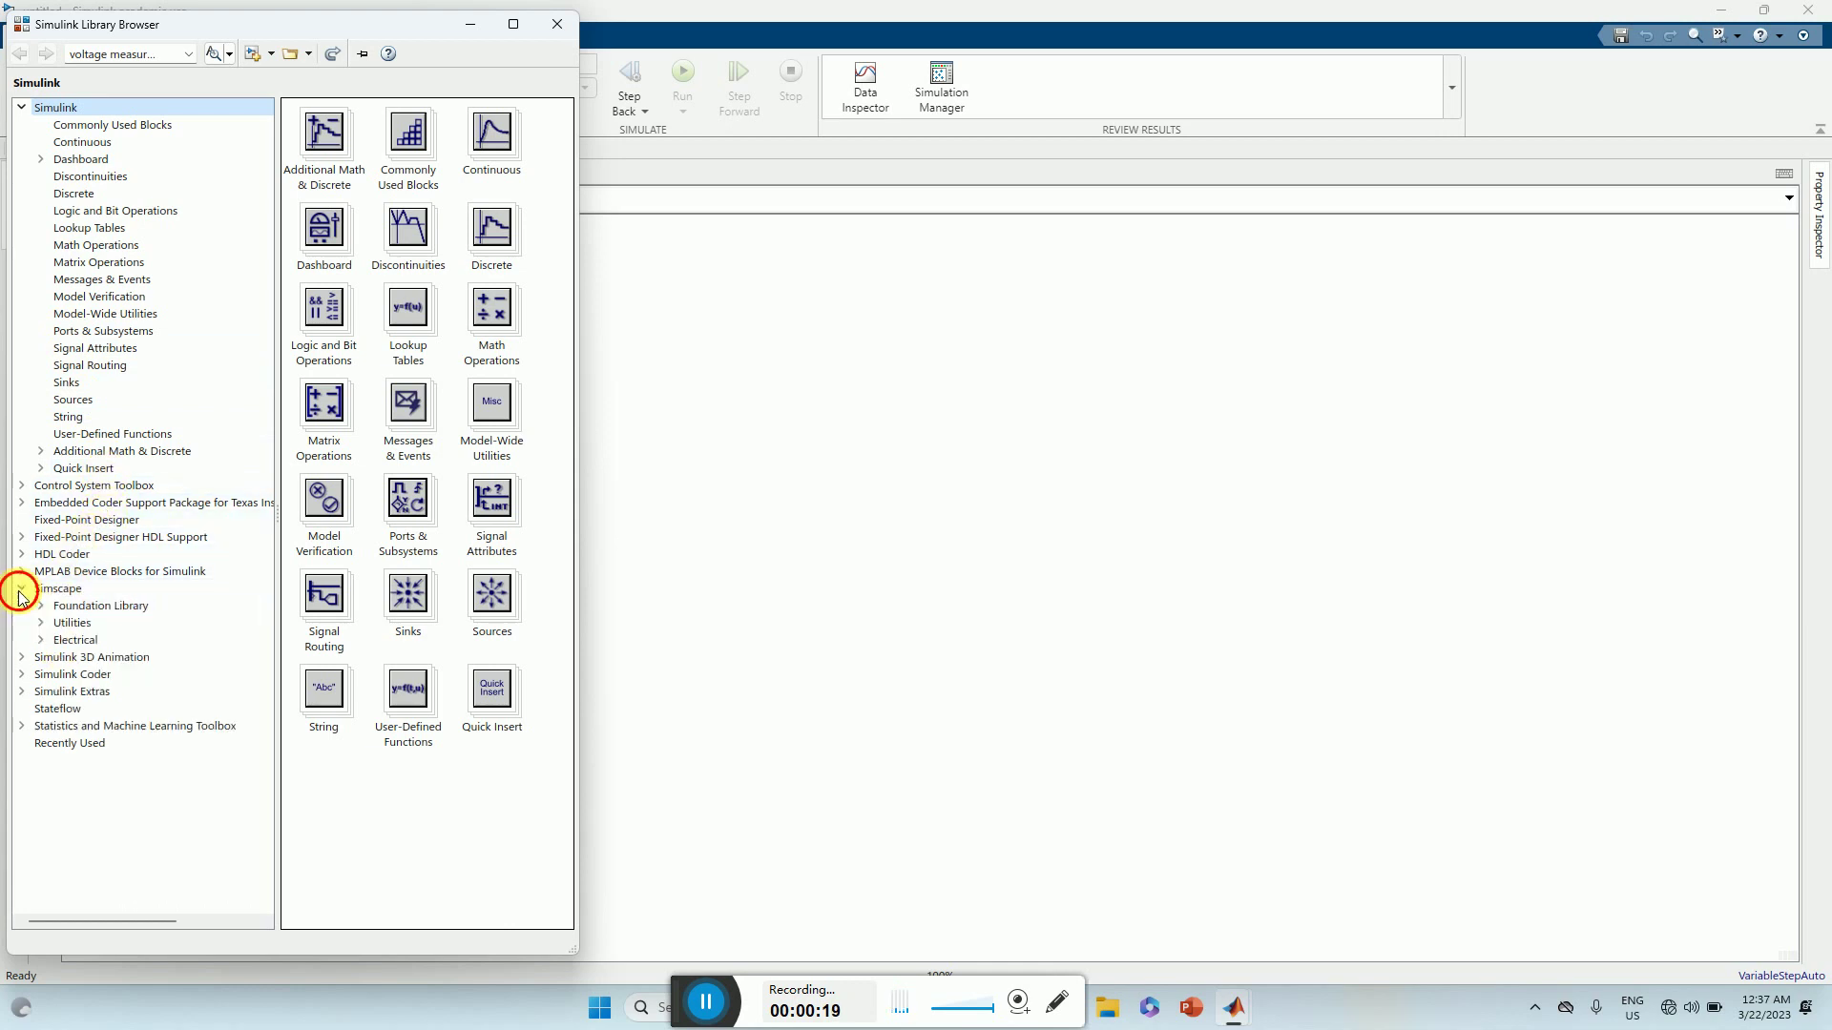
click(41, 642)
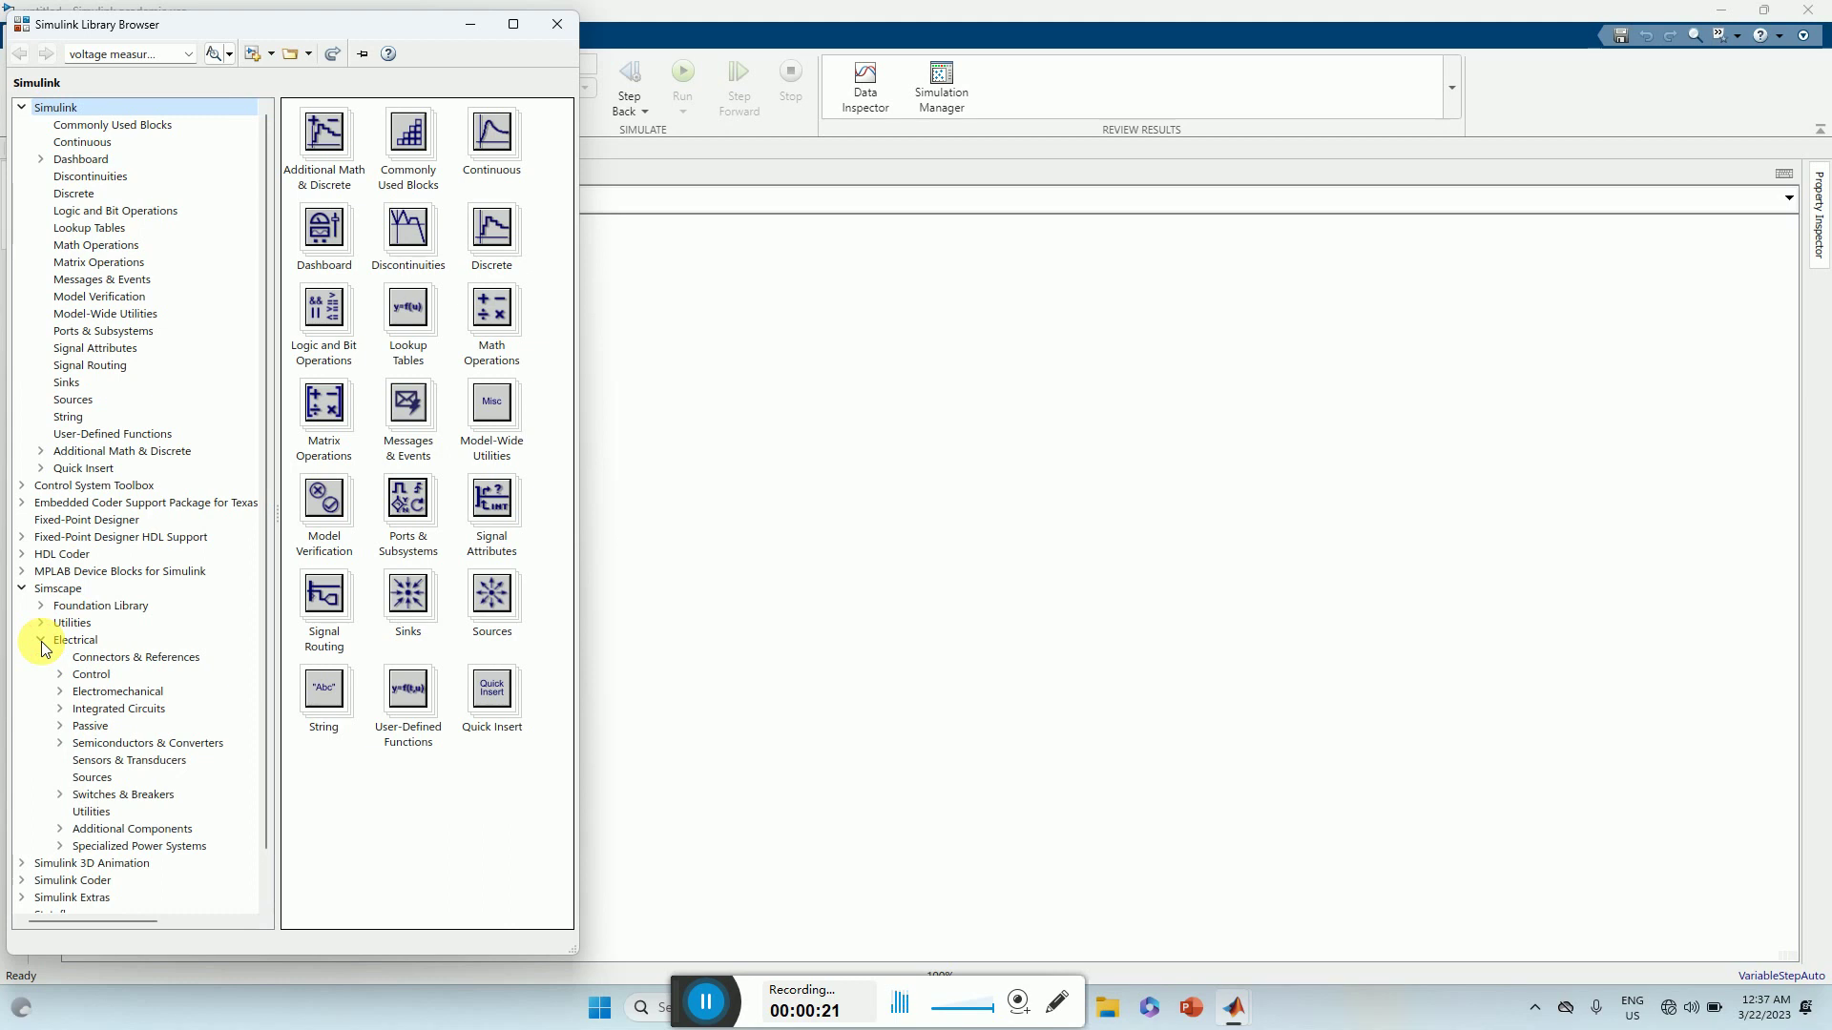
click(60, 848)
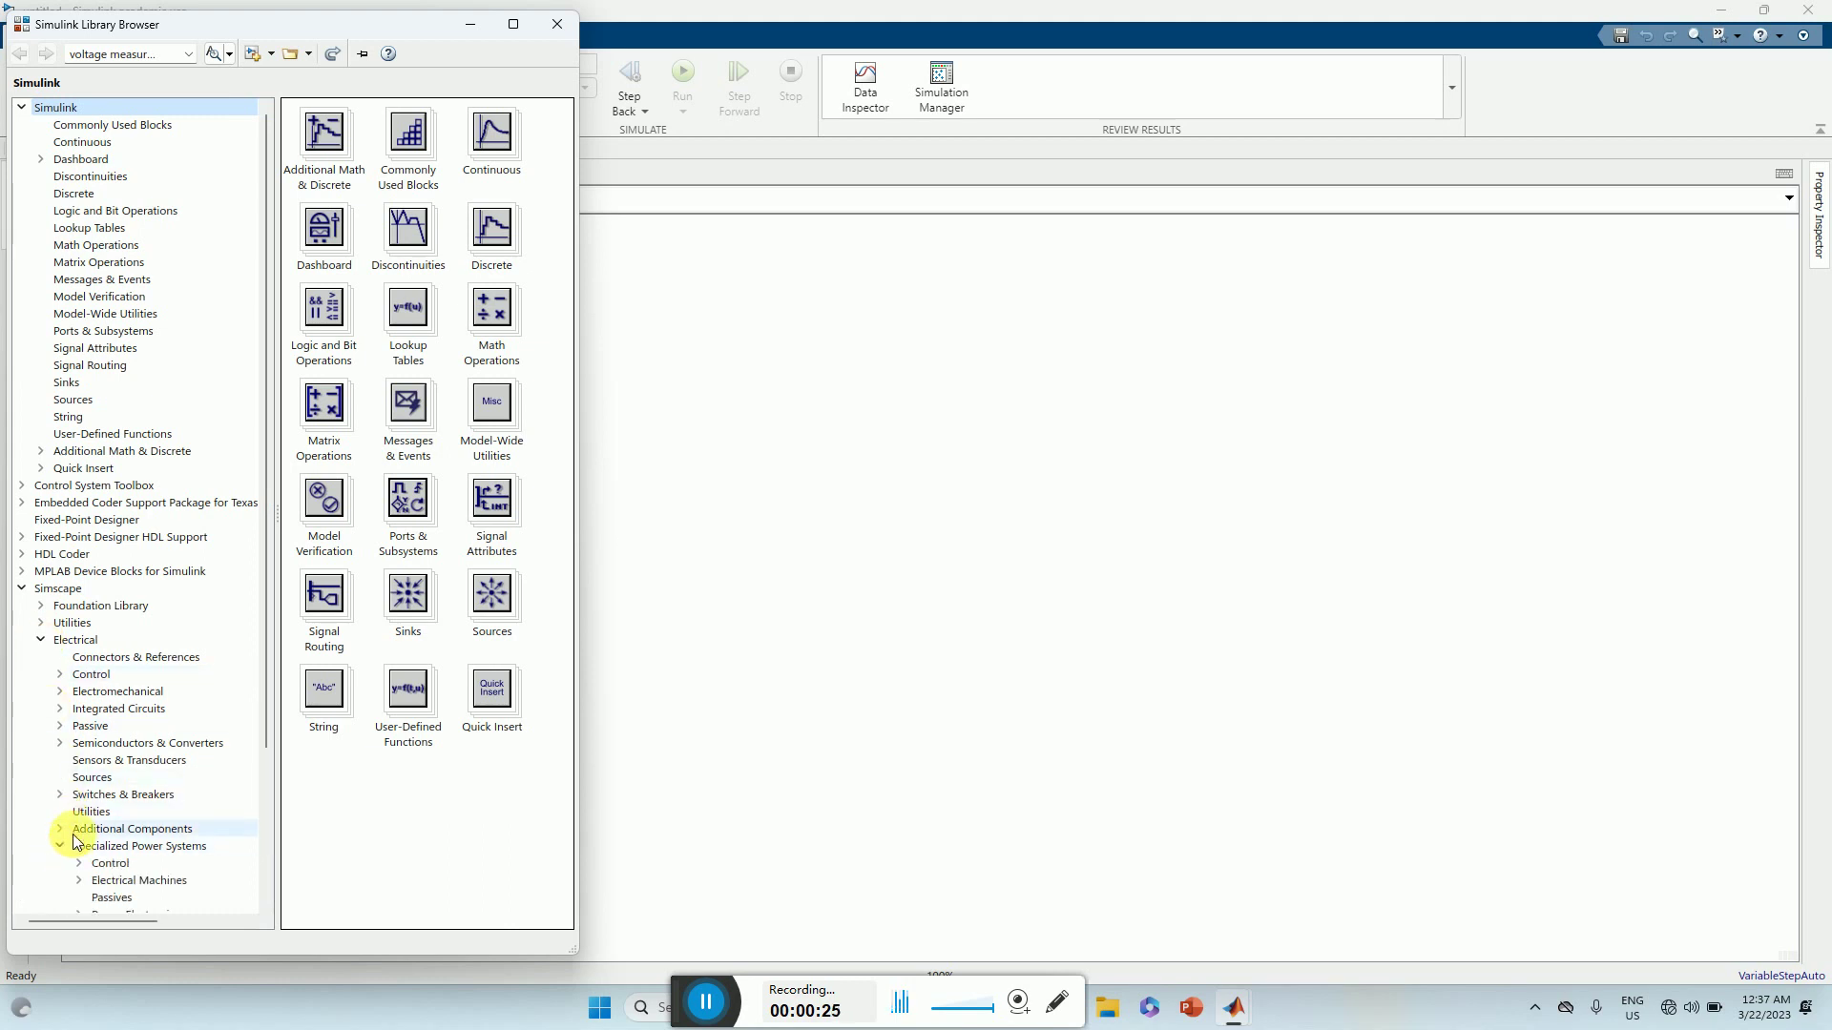
scroll(77, 820, down, 2)
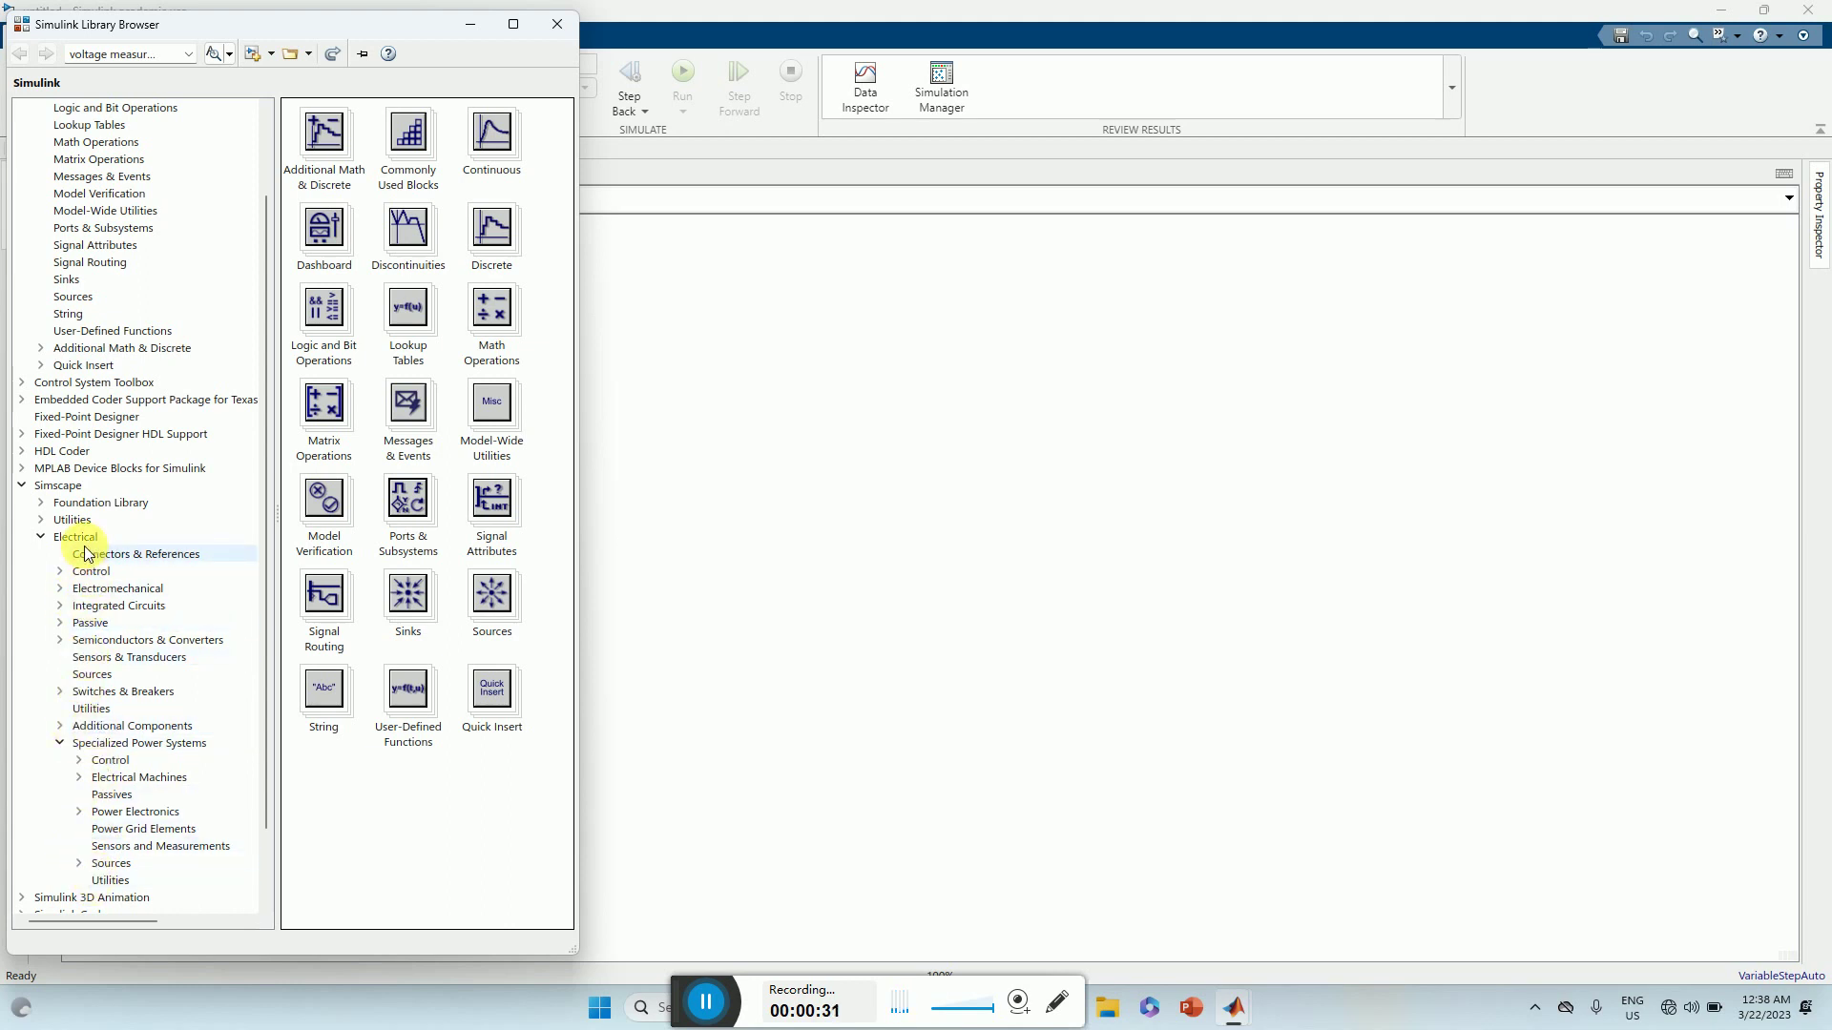
click(102, 745)
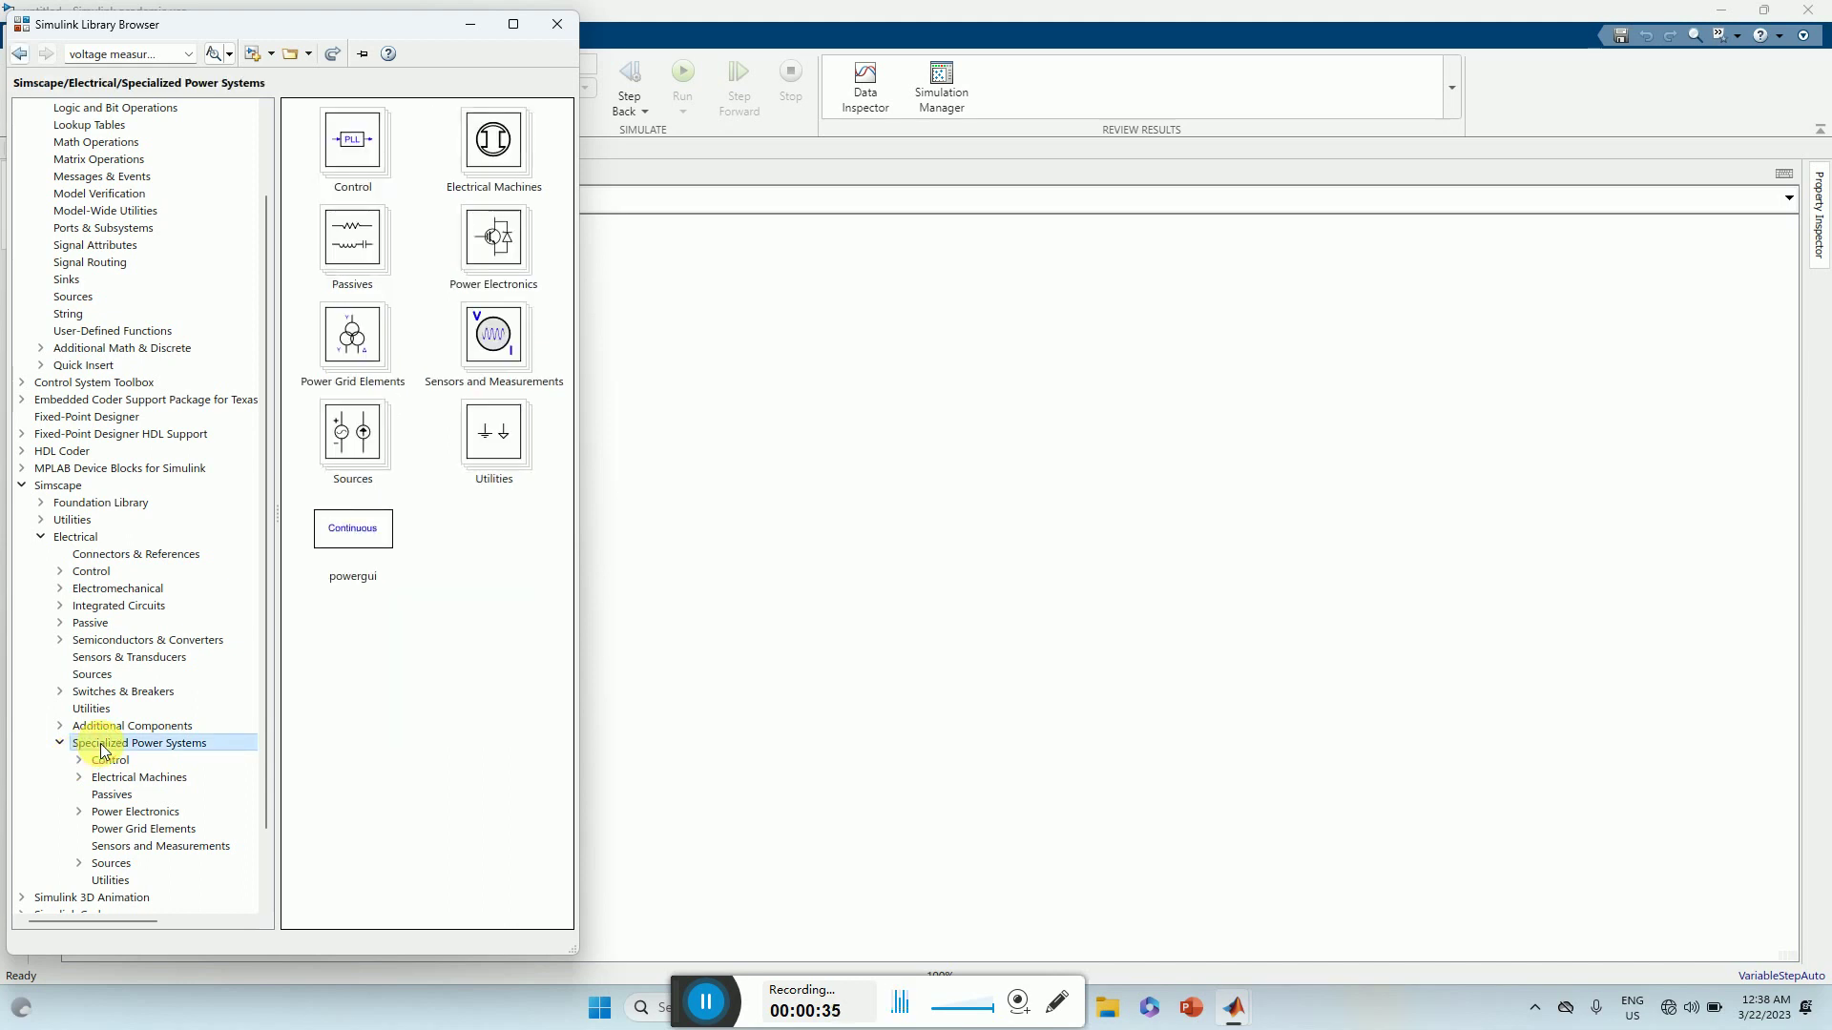
click(354, 540)
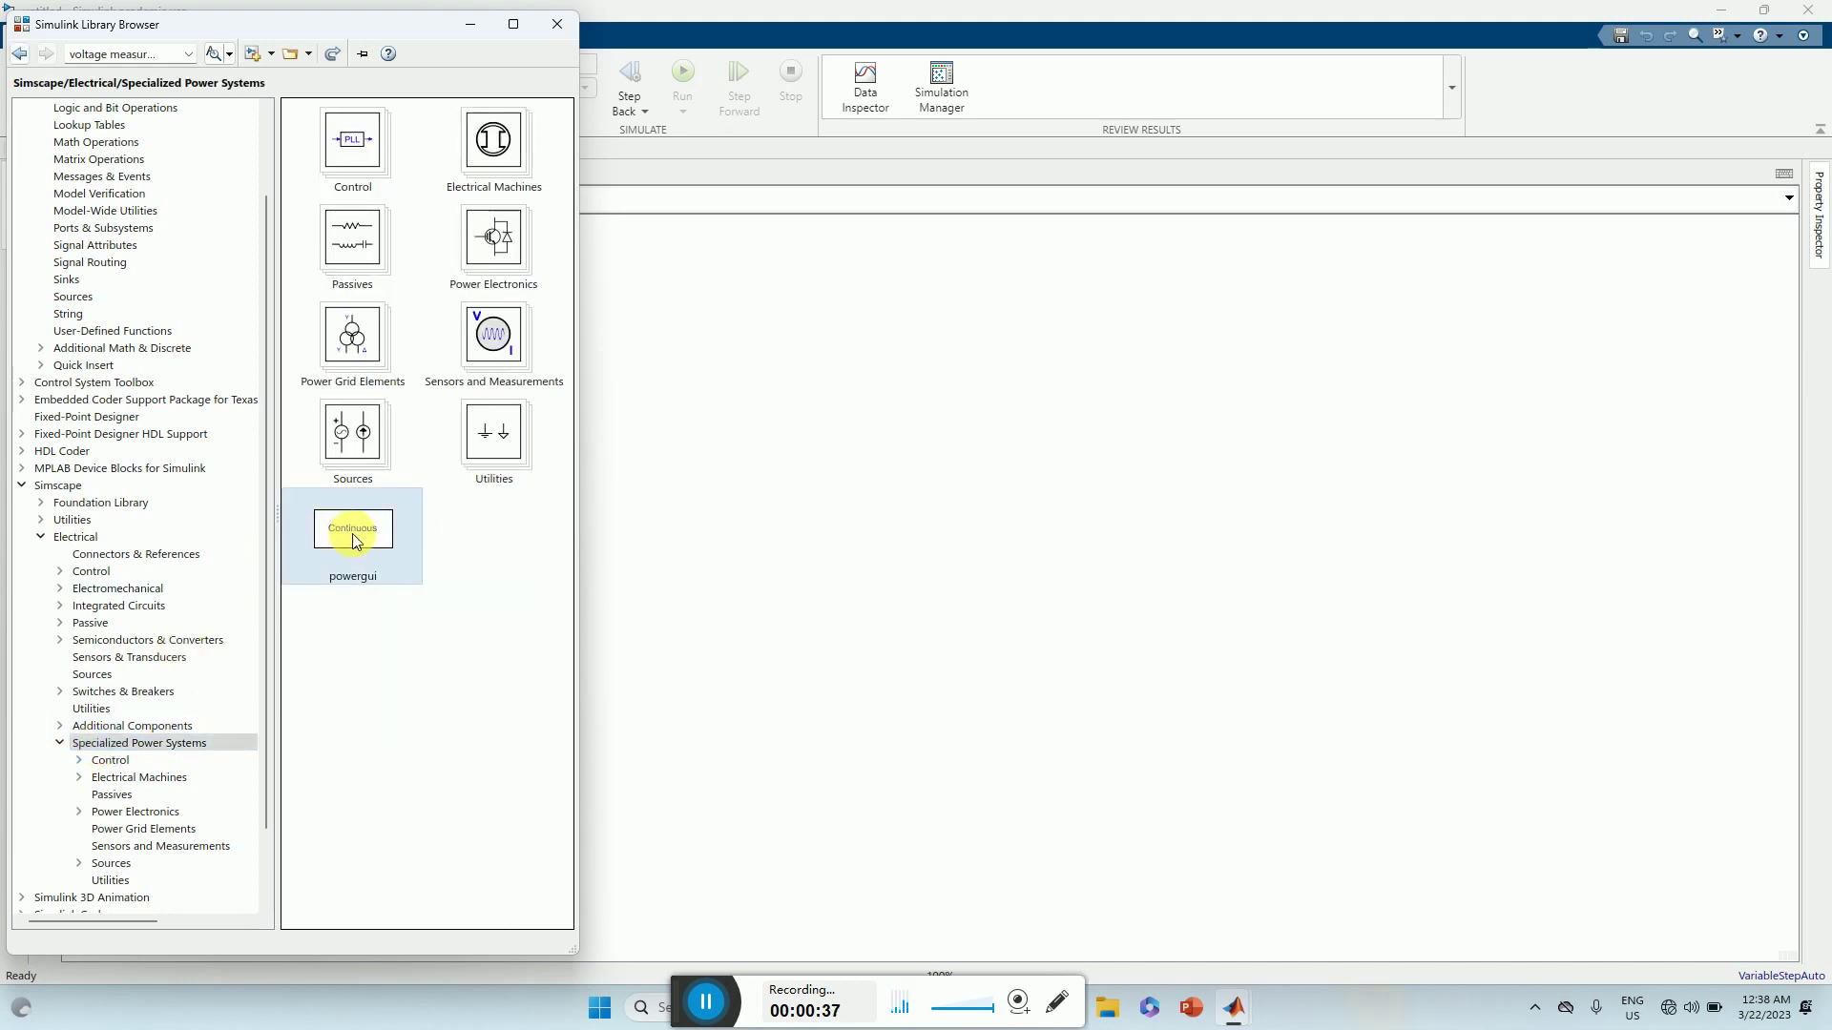
drag(353, 541, 674, 334)
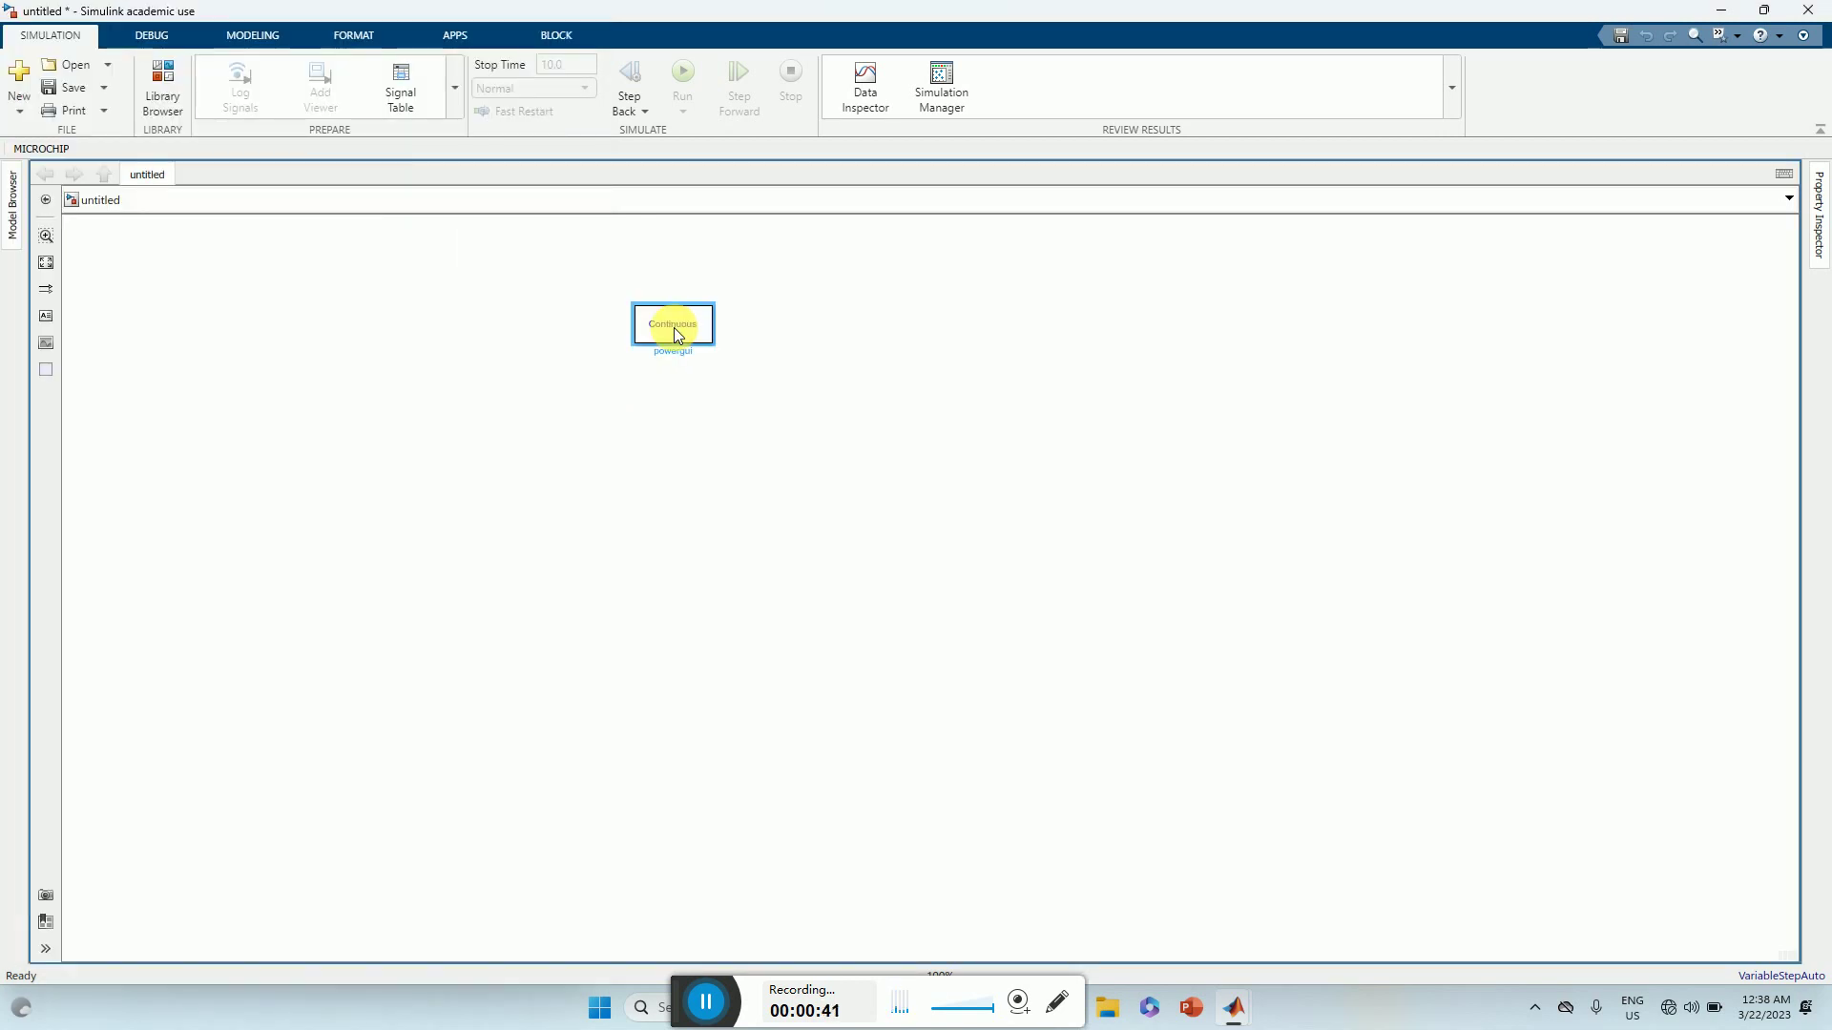
- Set the powergui block's simulation type to Discrete and apply it
double_click(674, 328)
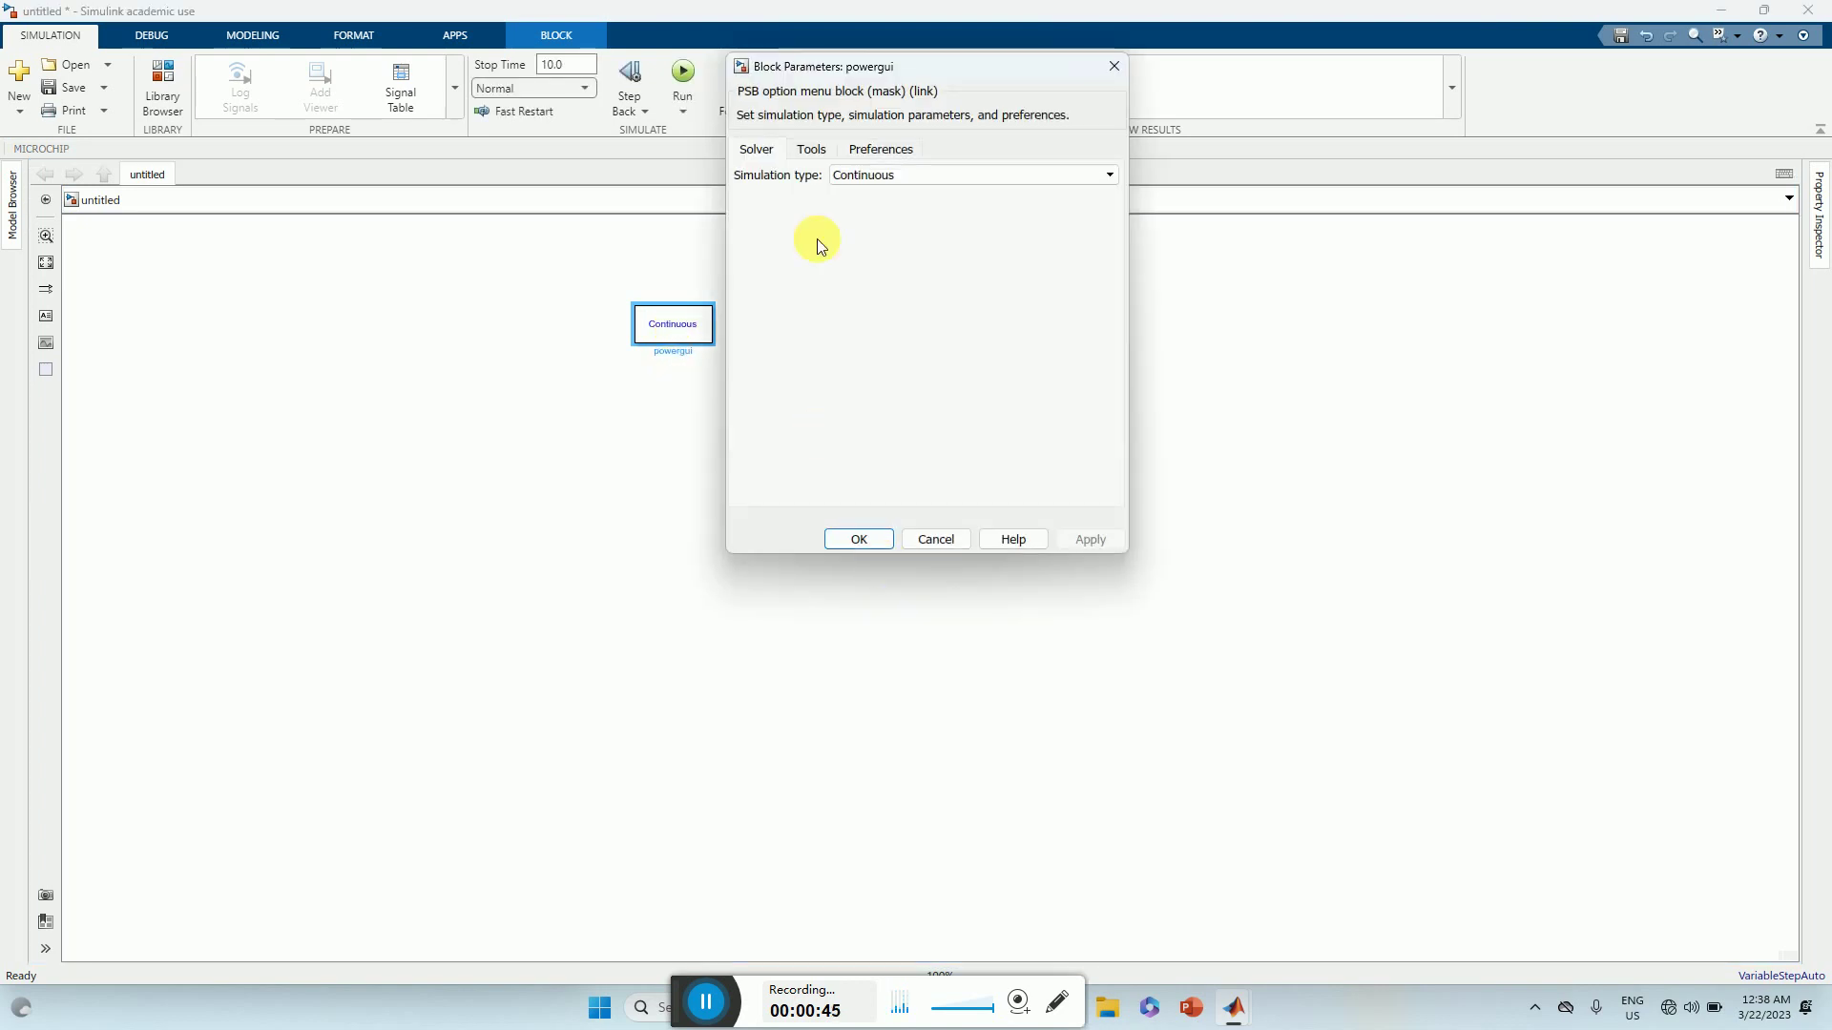
click(811, 149)
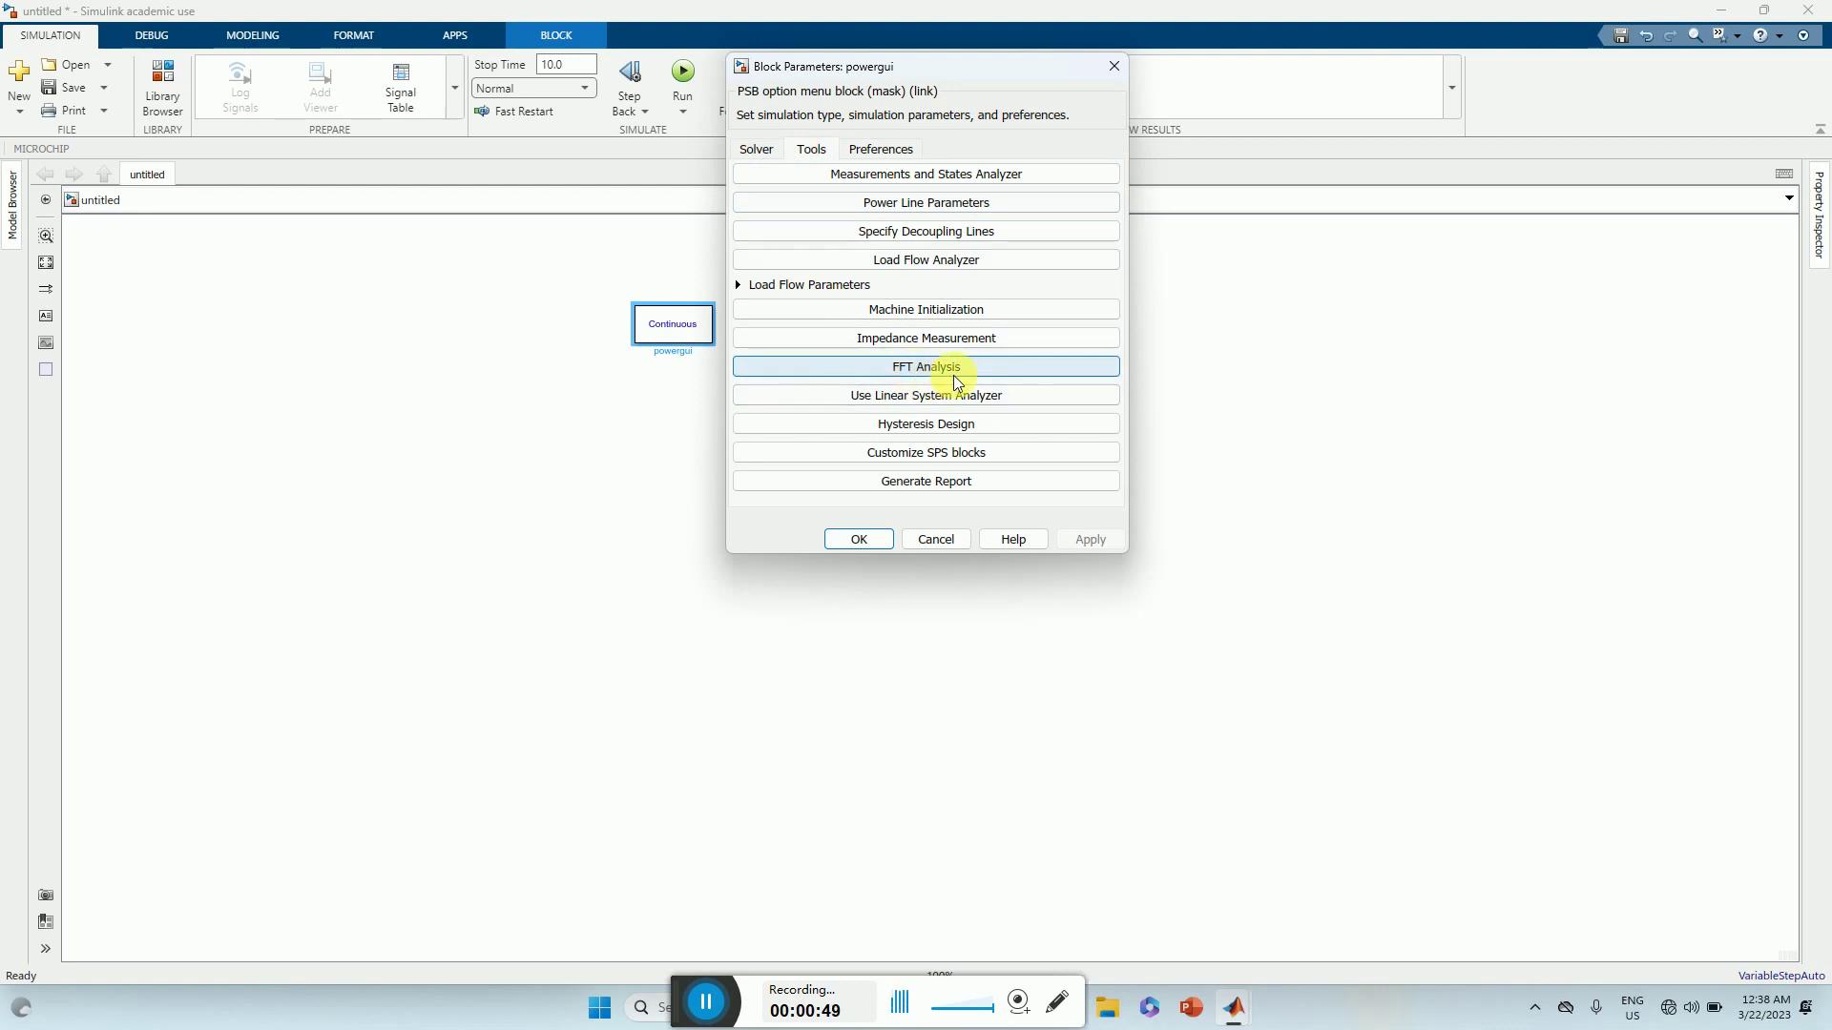
click(754, 149)
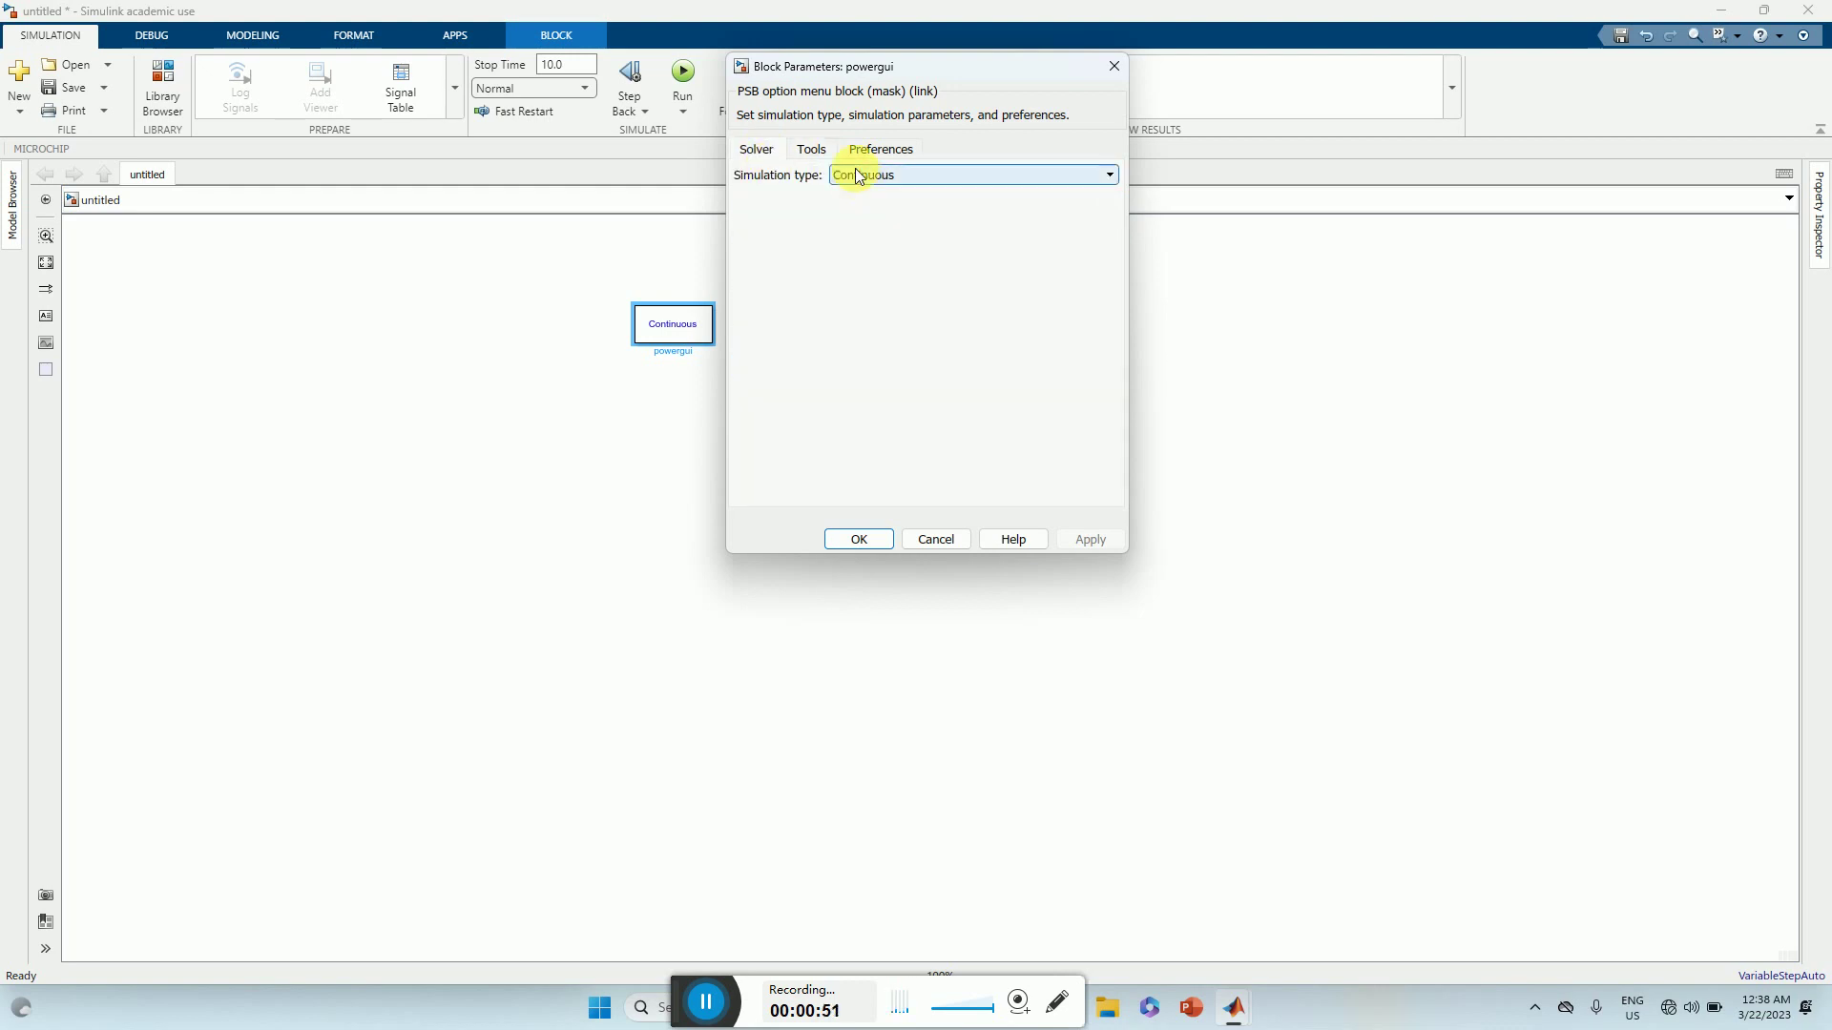
click(812, 151)
click(767, 147)
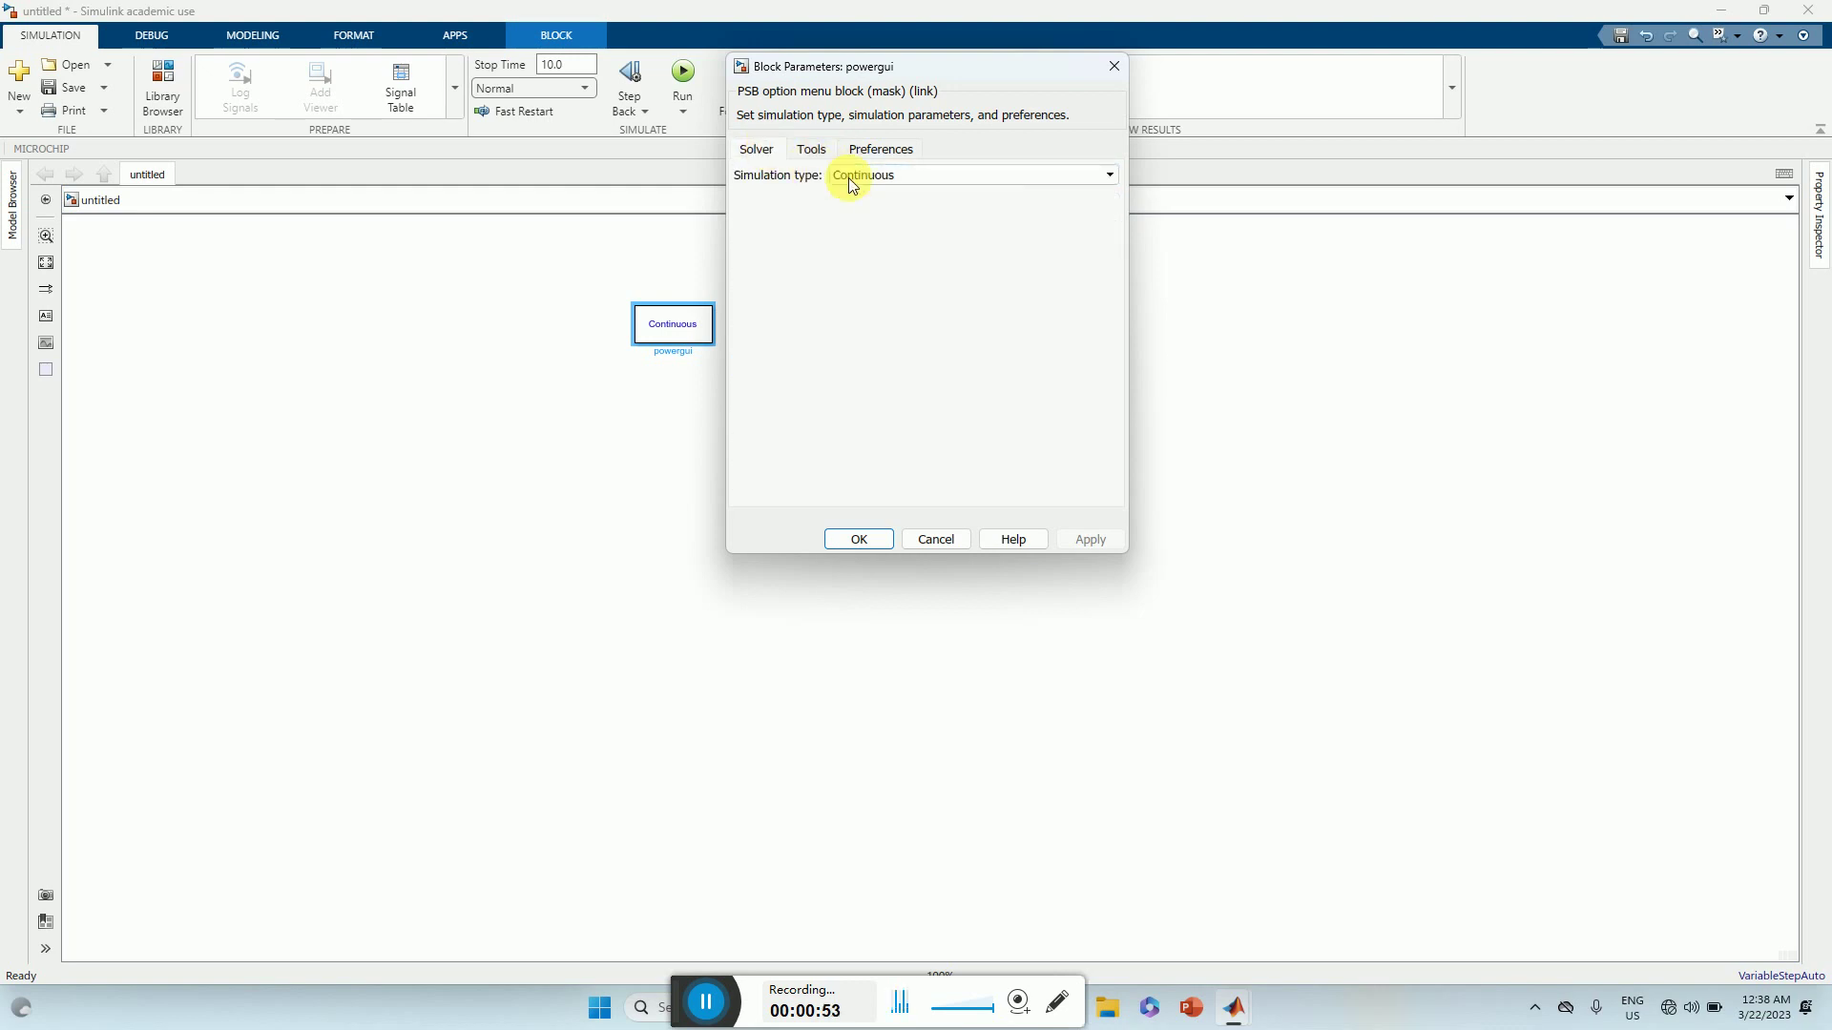
click(874, 175)
click(870, 208)
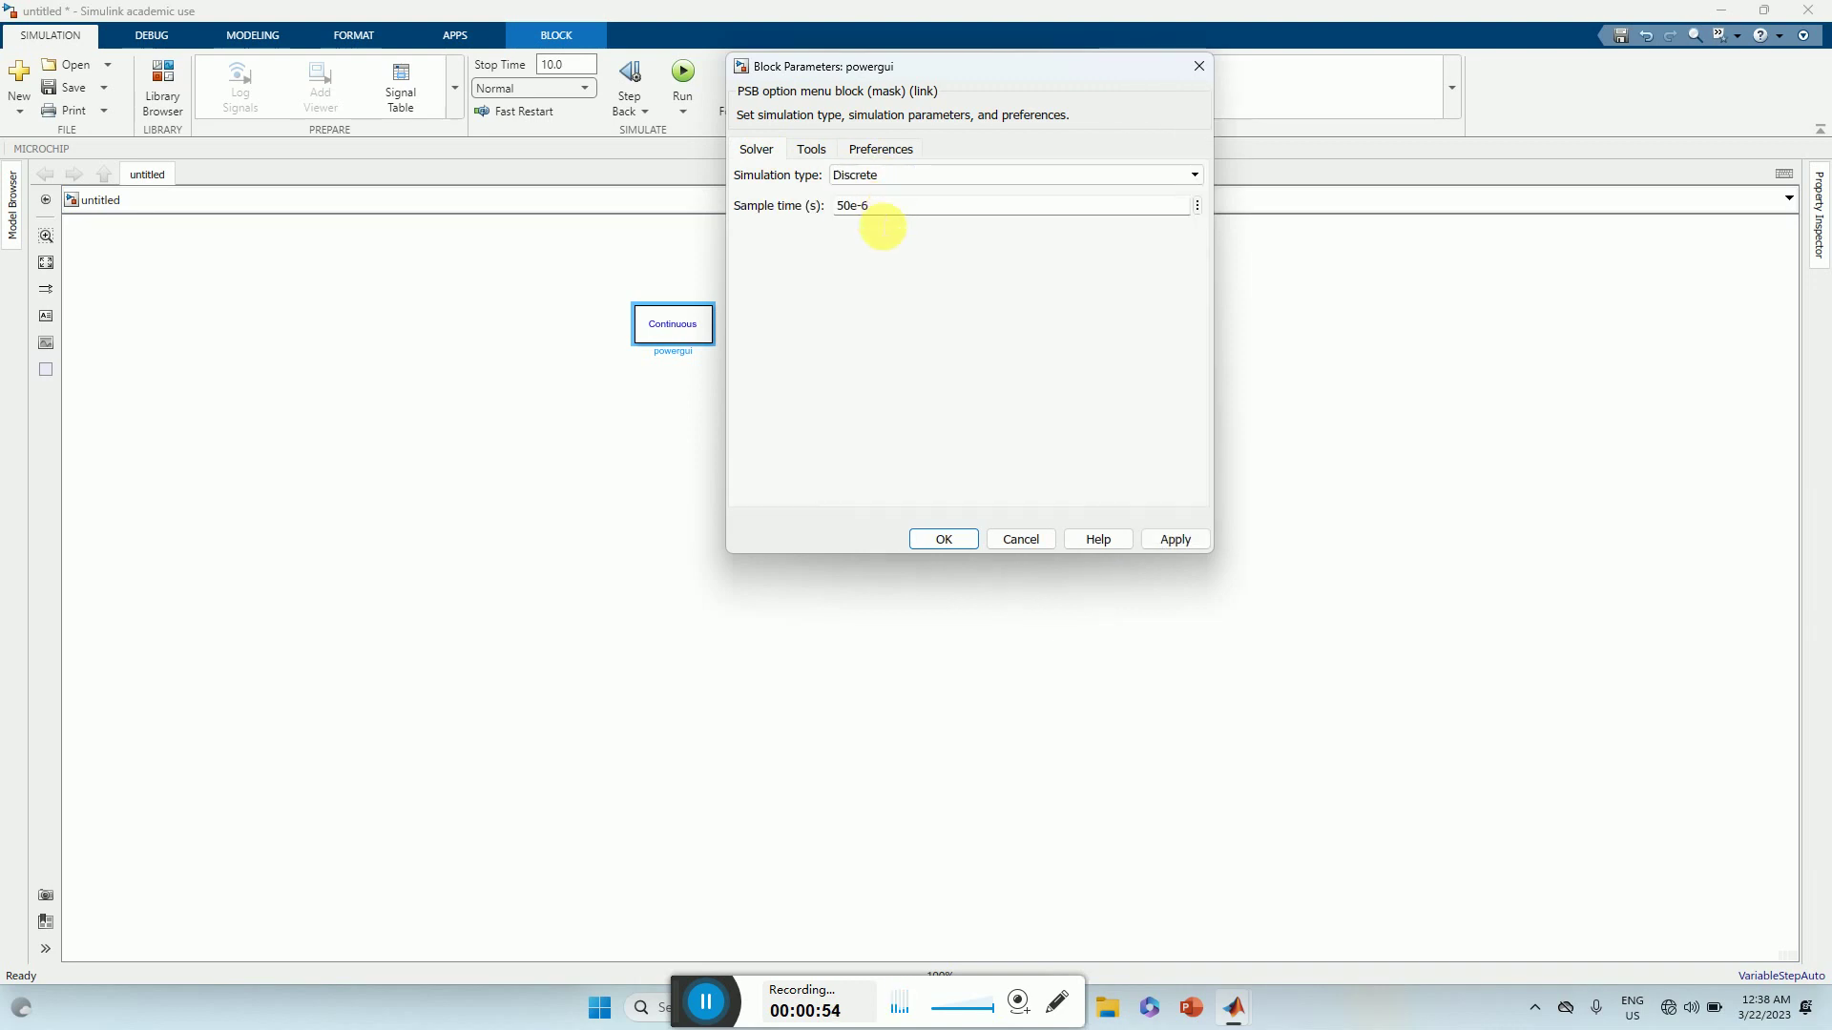
click(1182, 540)
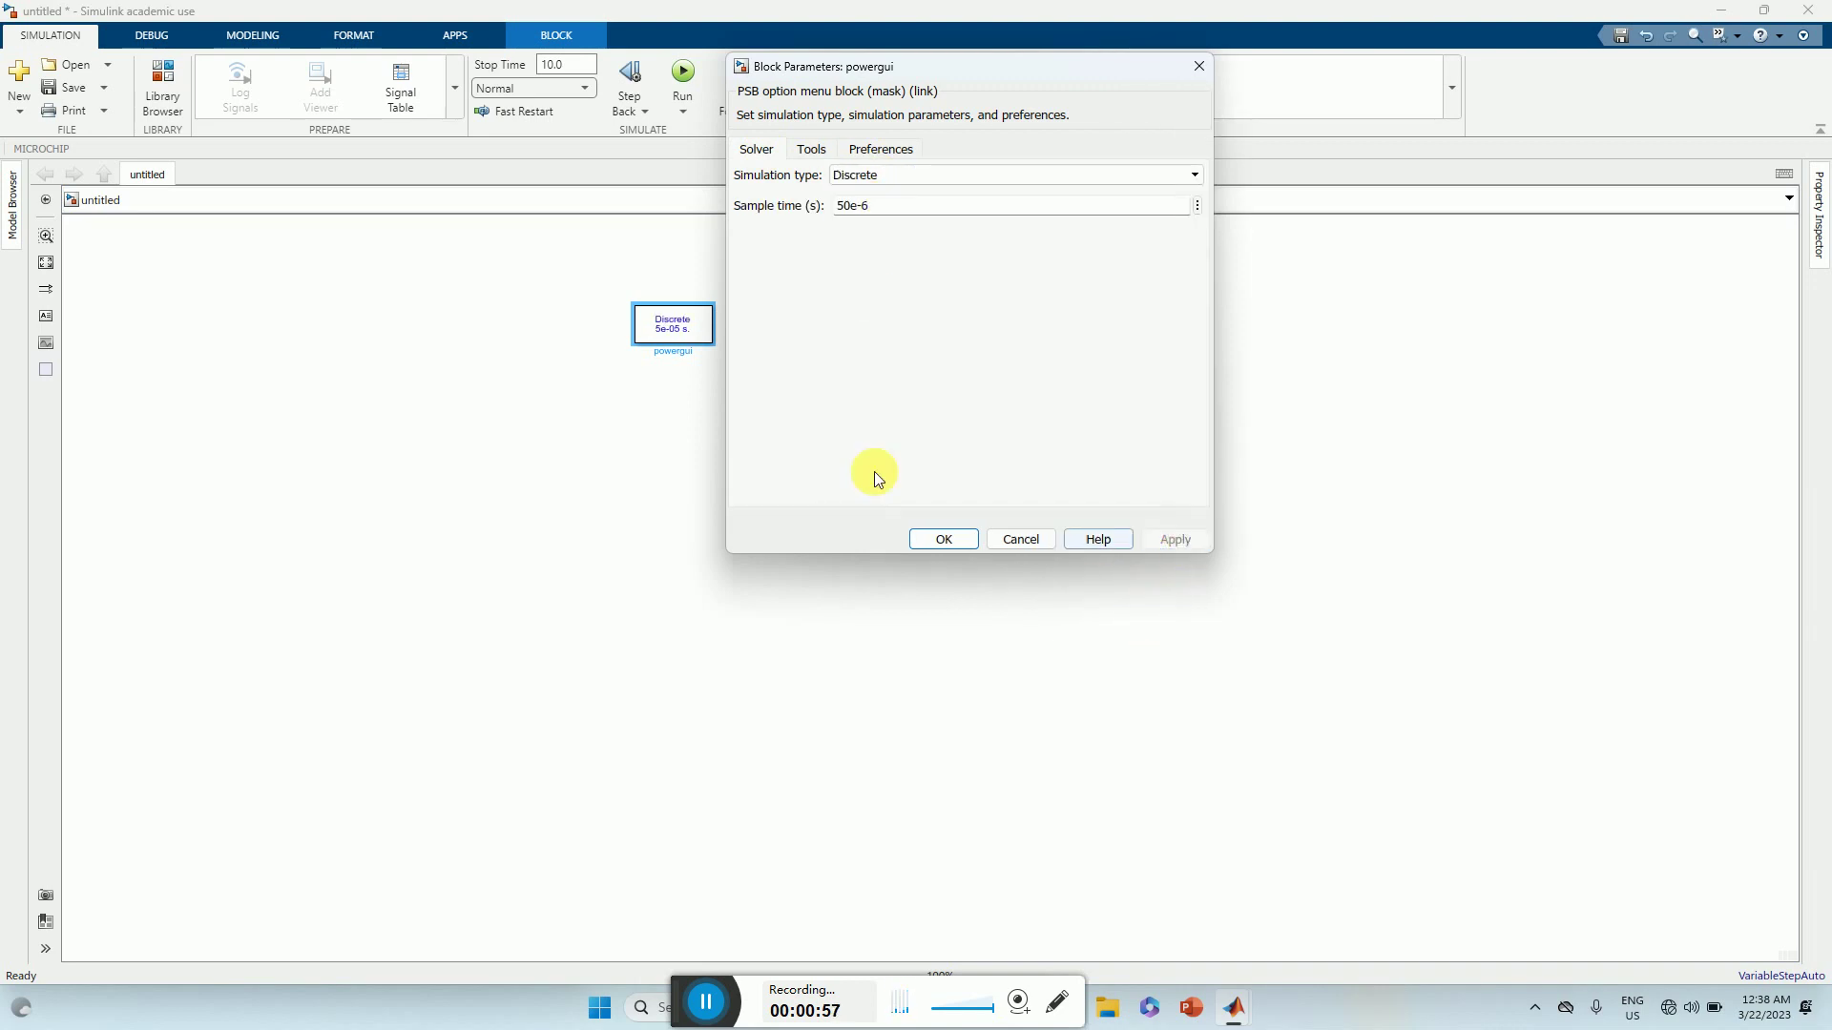
click(940, 541)
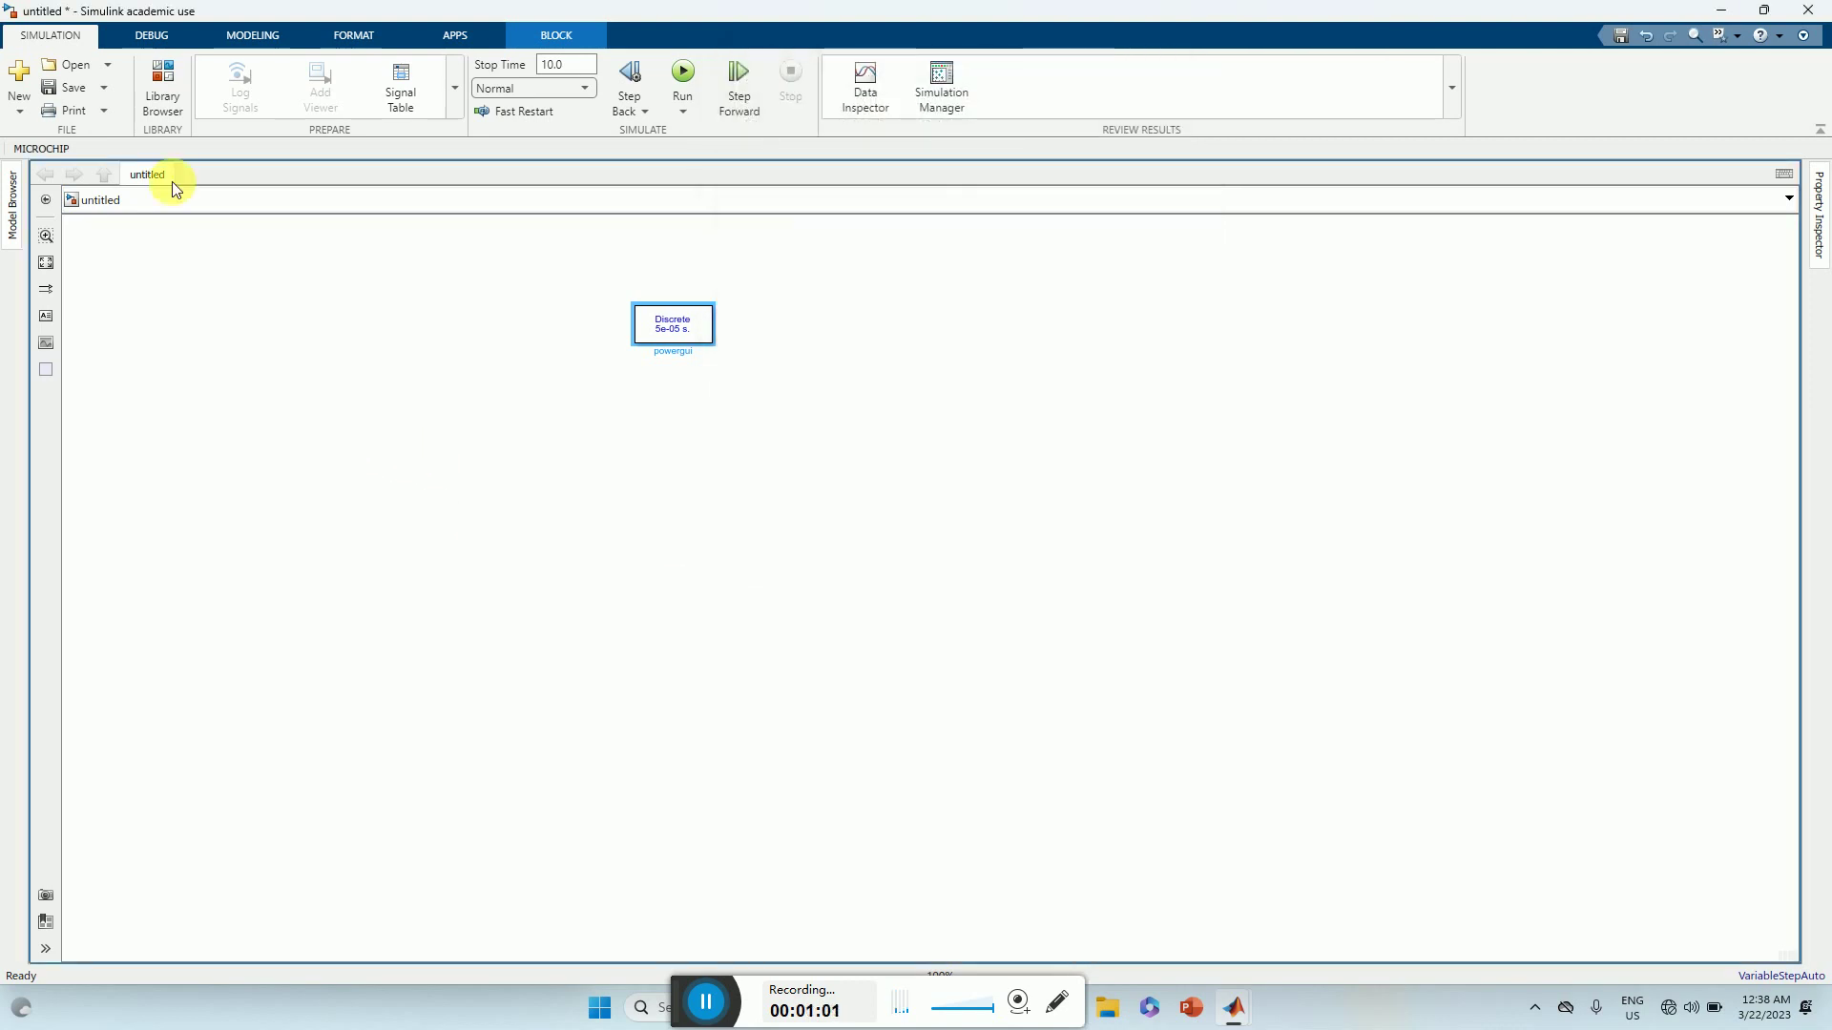
- Add an Asynchronous Machine SI Units block from the Specialized Power Systems Electrical Machines library, below and right of powergui
click(163, 78)
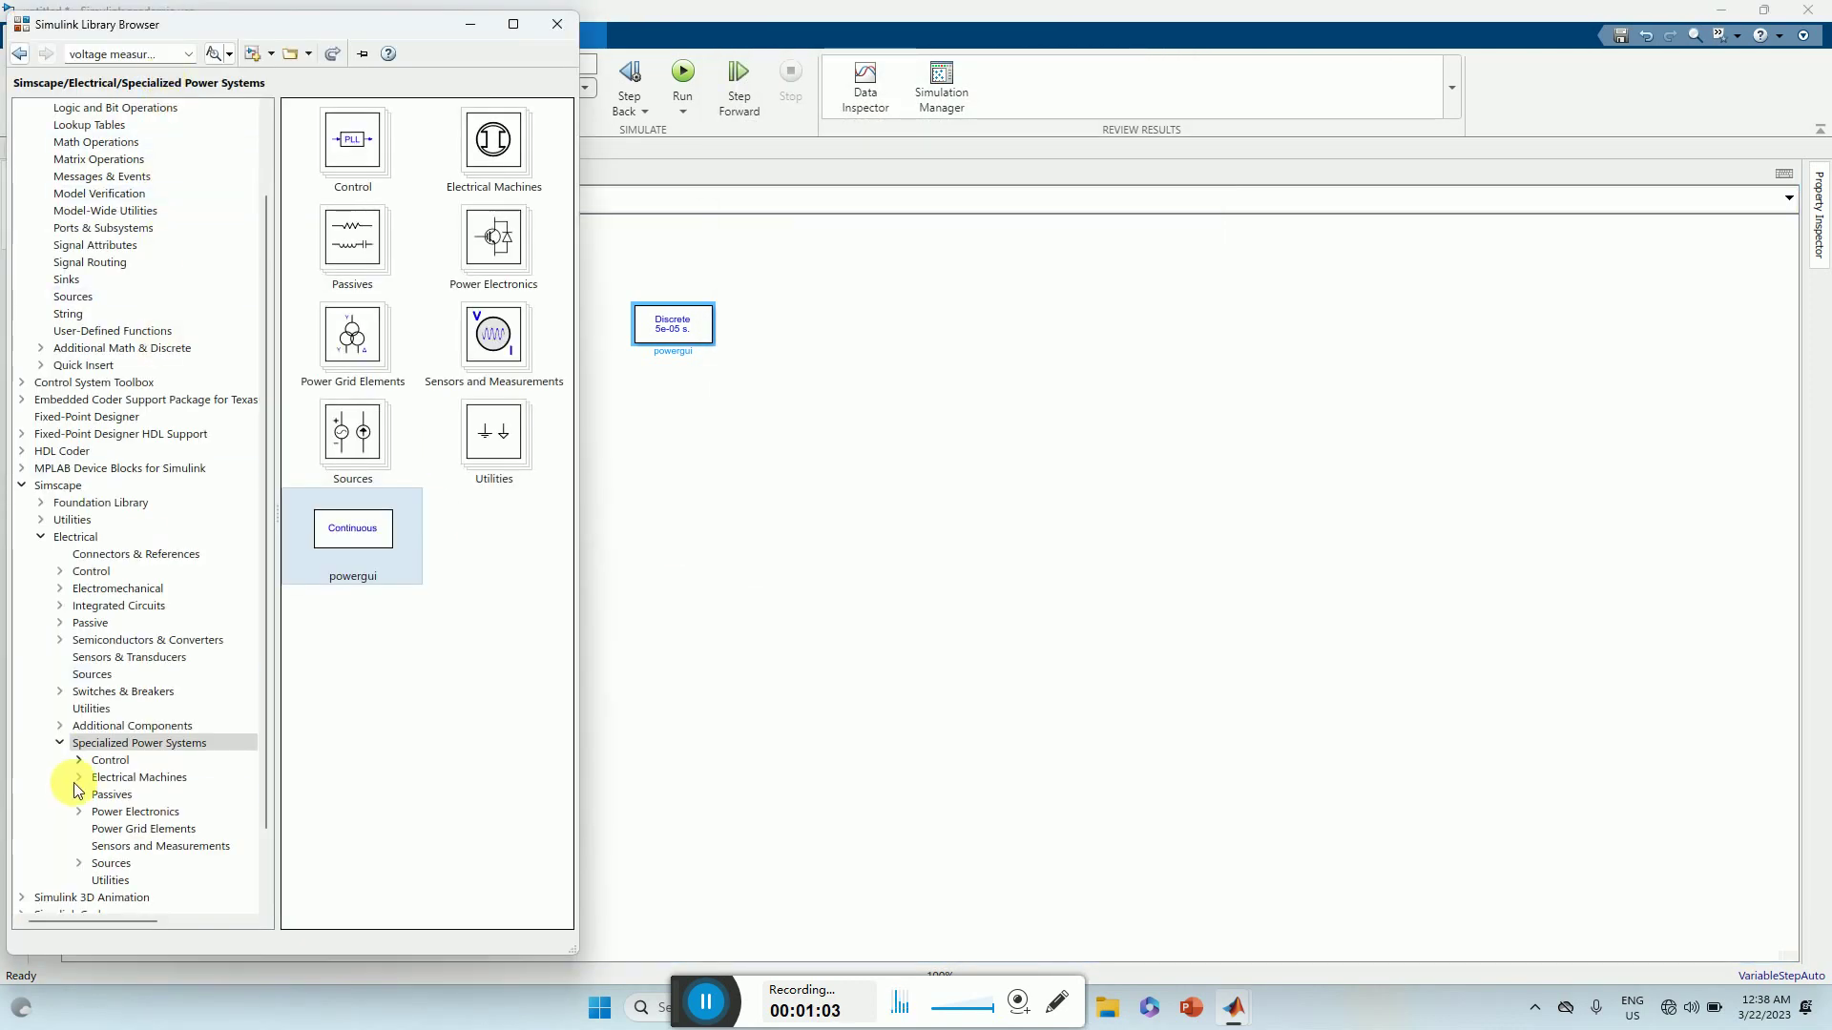
click(125, 780)
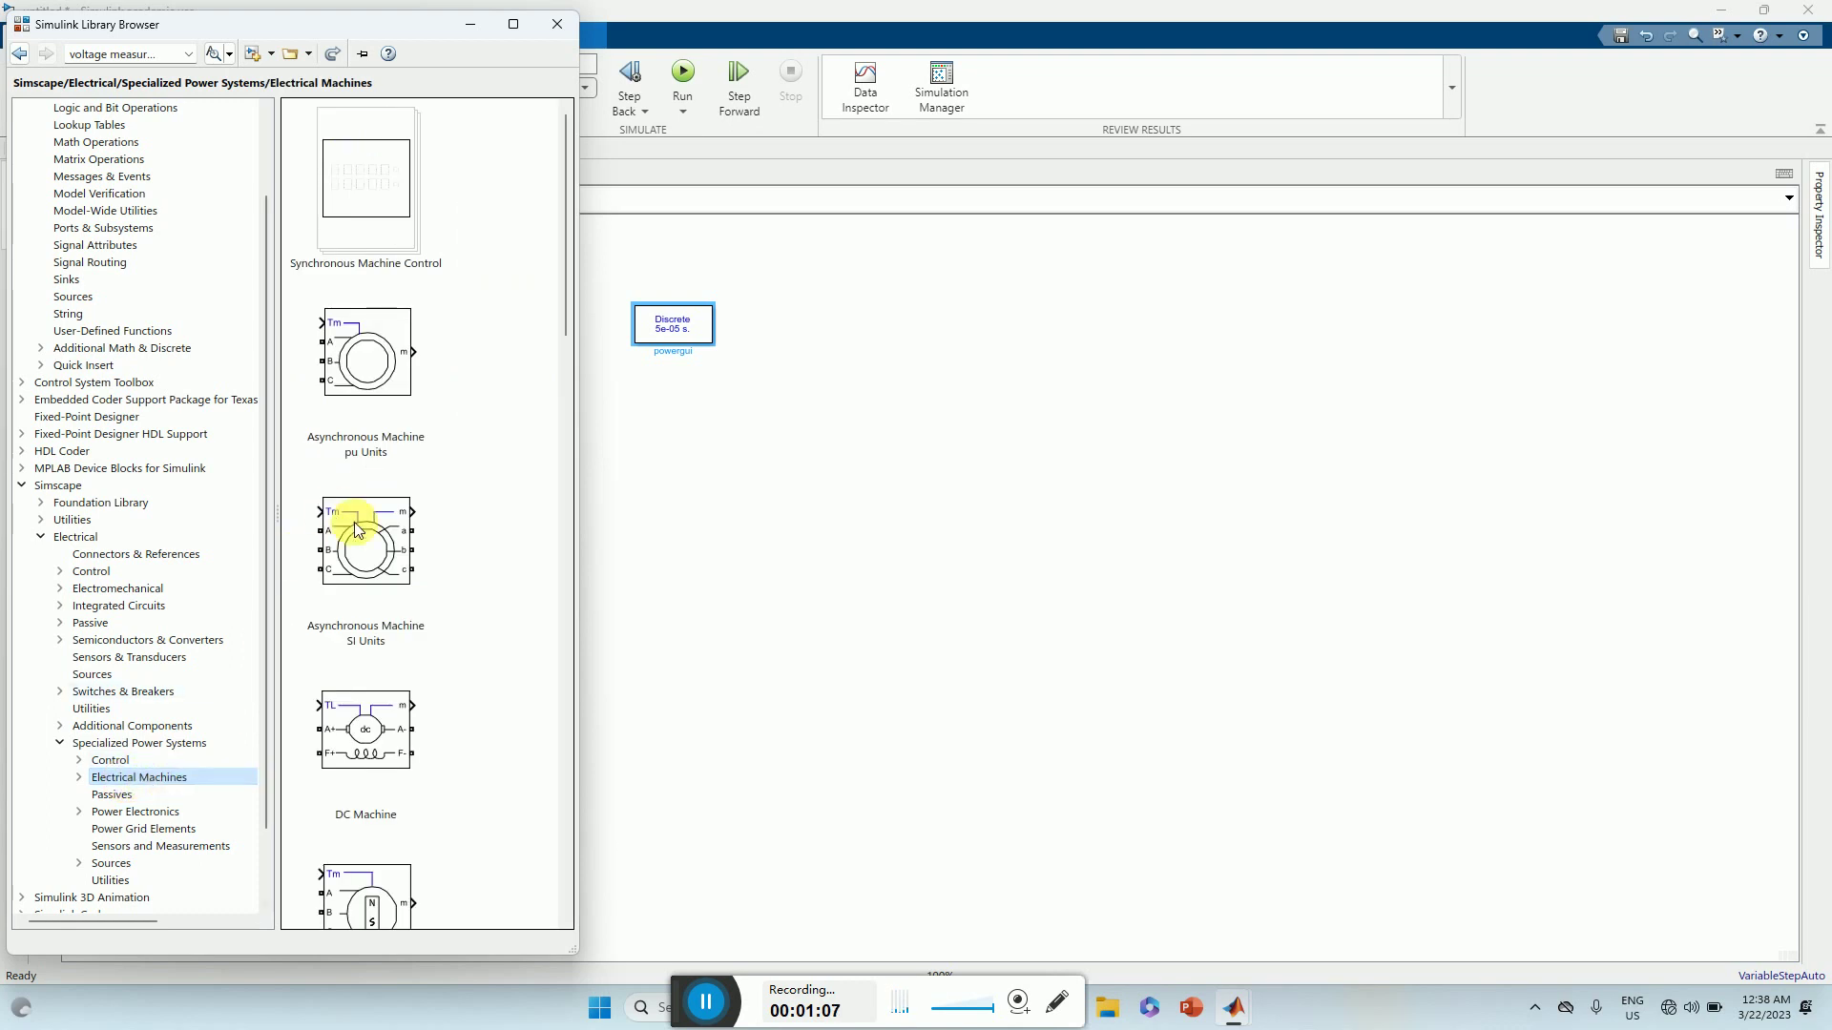
drag(355, 527, 976, 561)
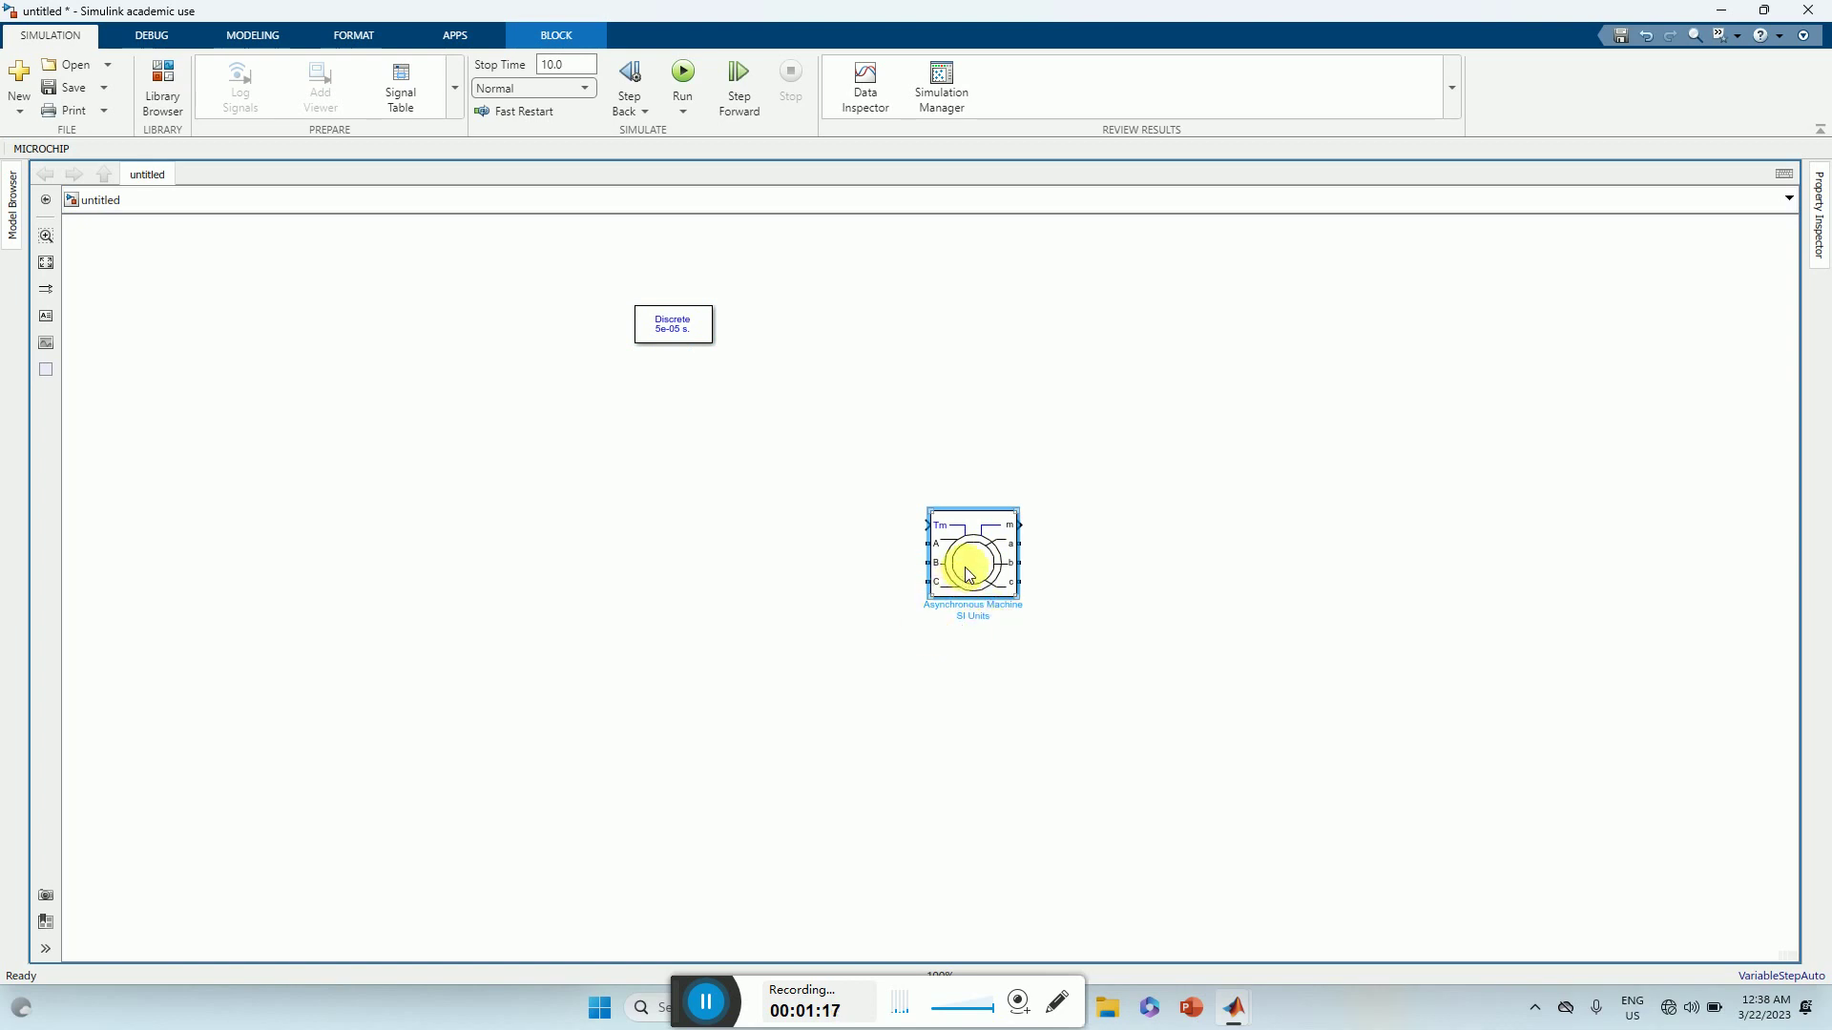
- Set the initial slip in the asynchronous machine's initial conditions vector to 1 and apply it
double_click(964, 567)
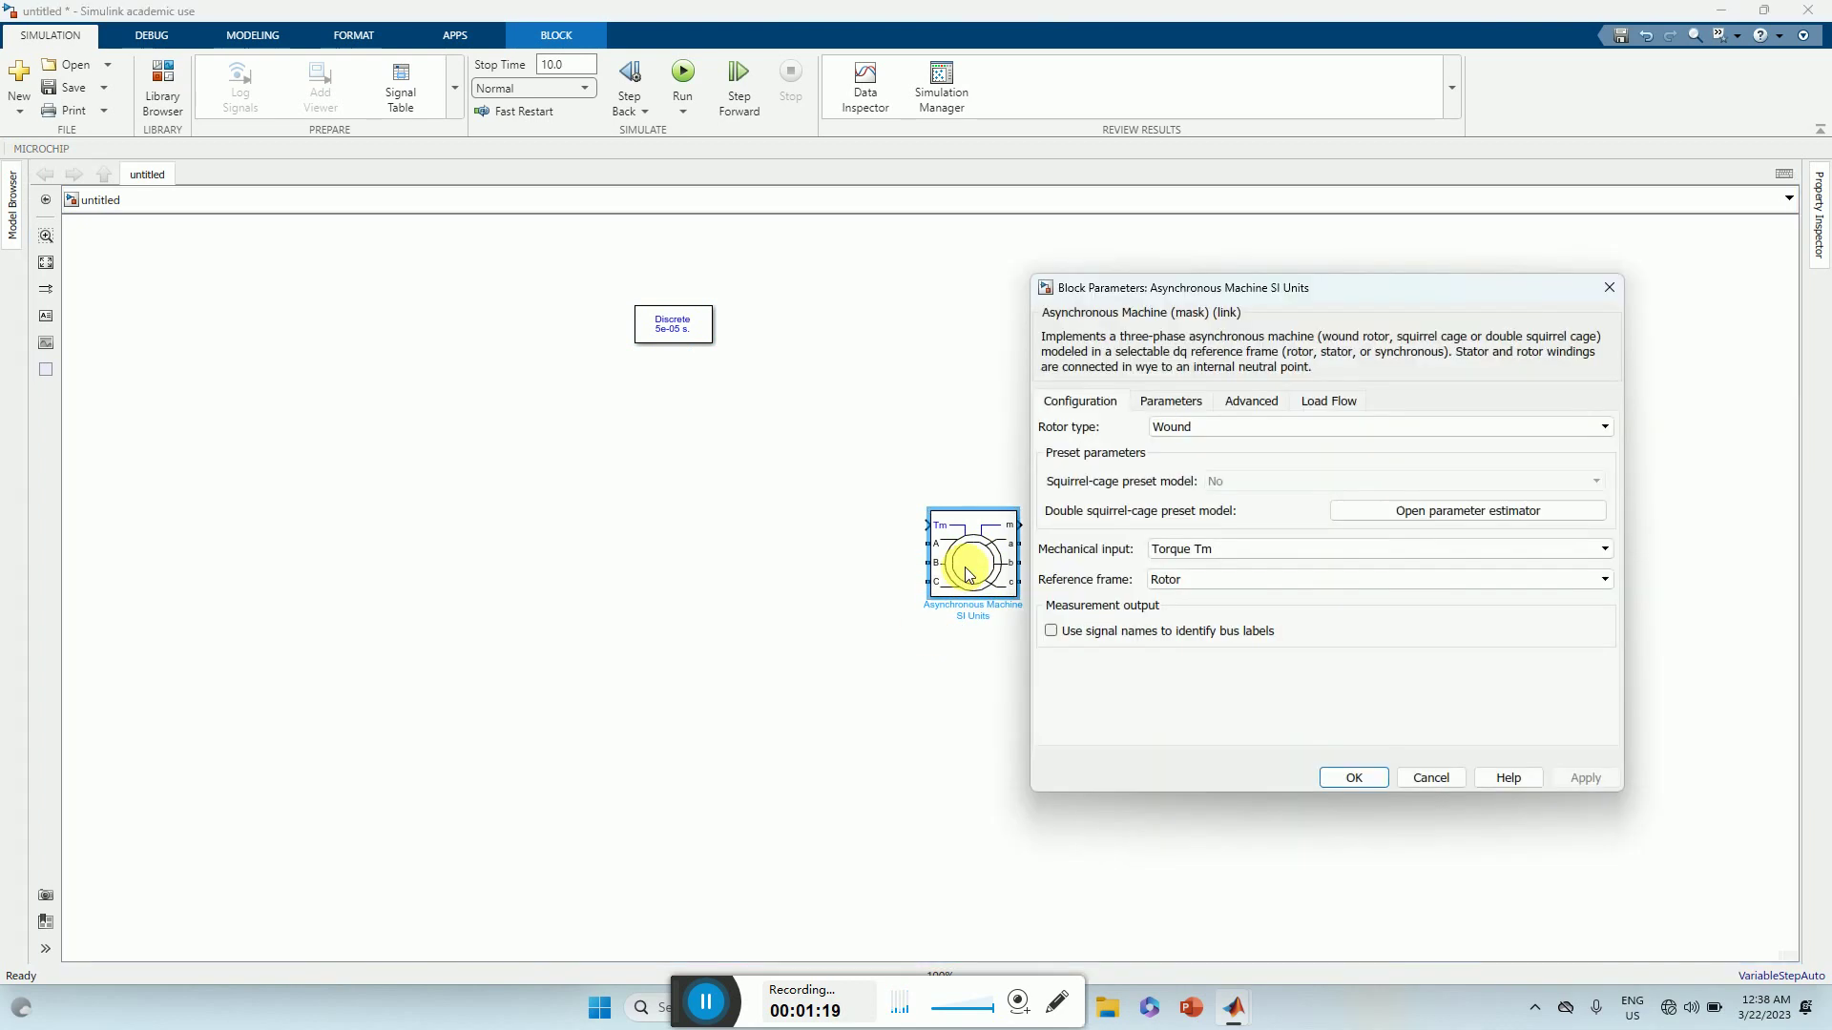
click(1188, 405)
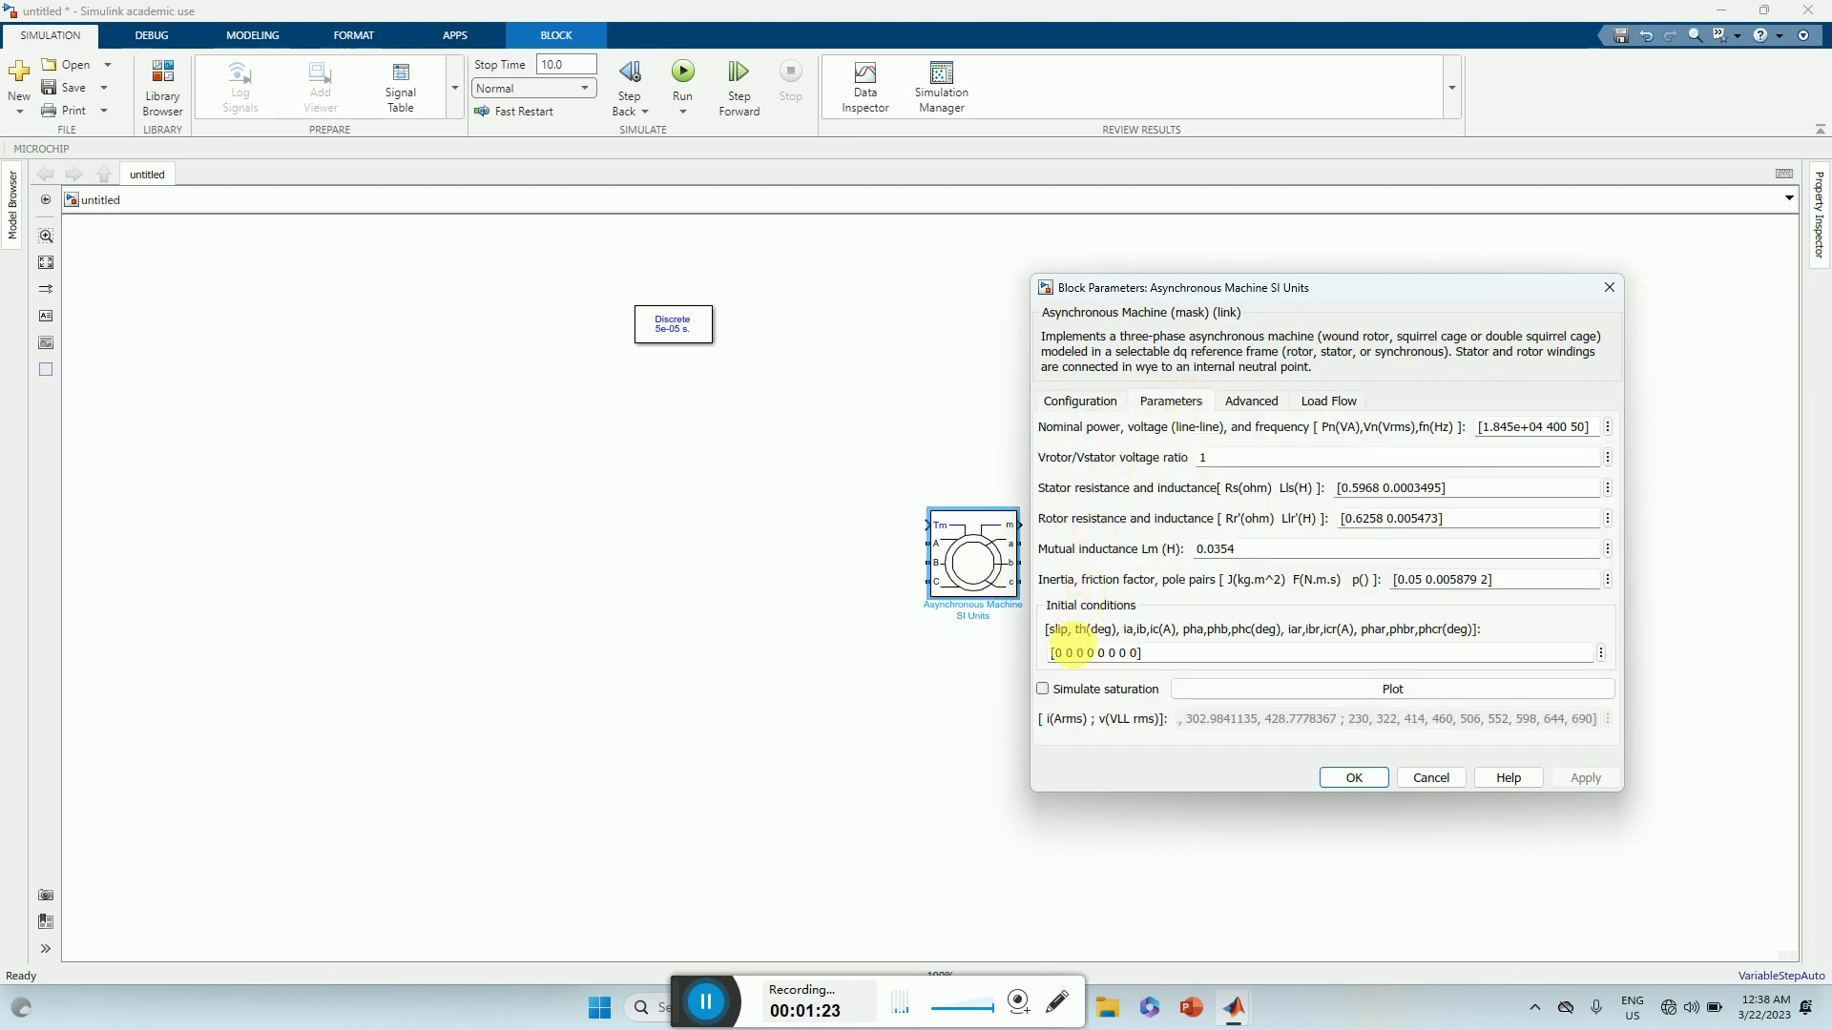
triple_click(1067, 654)
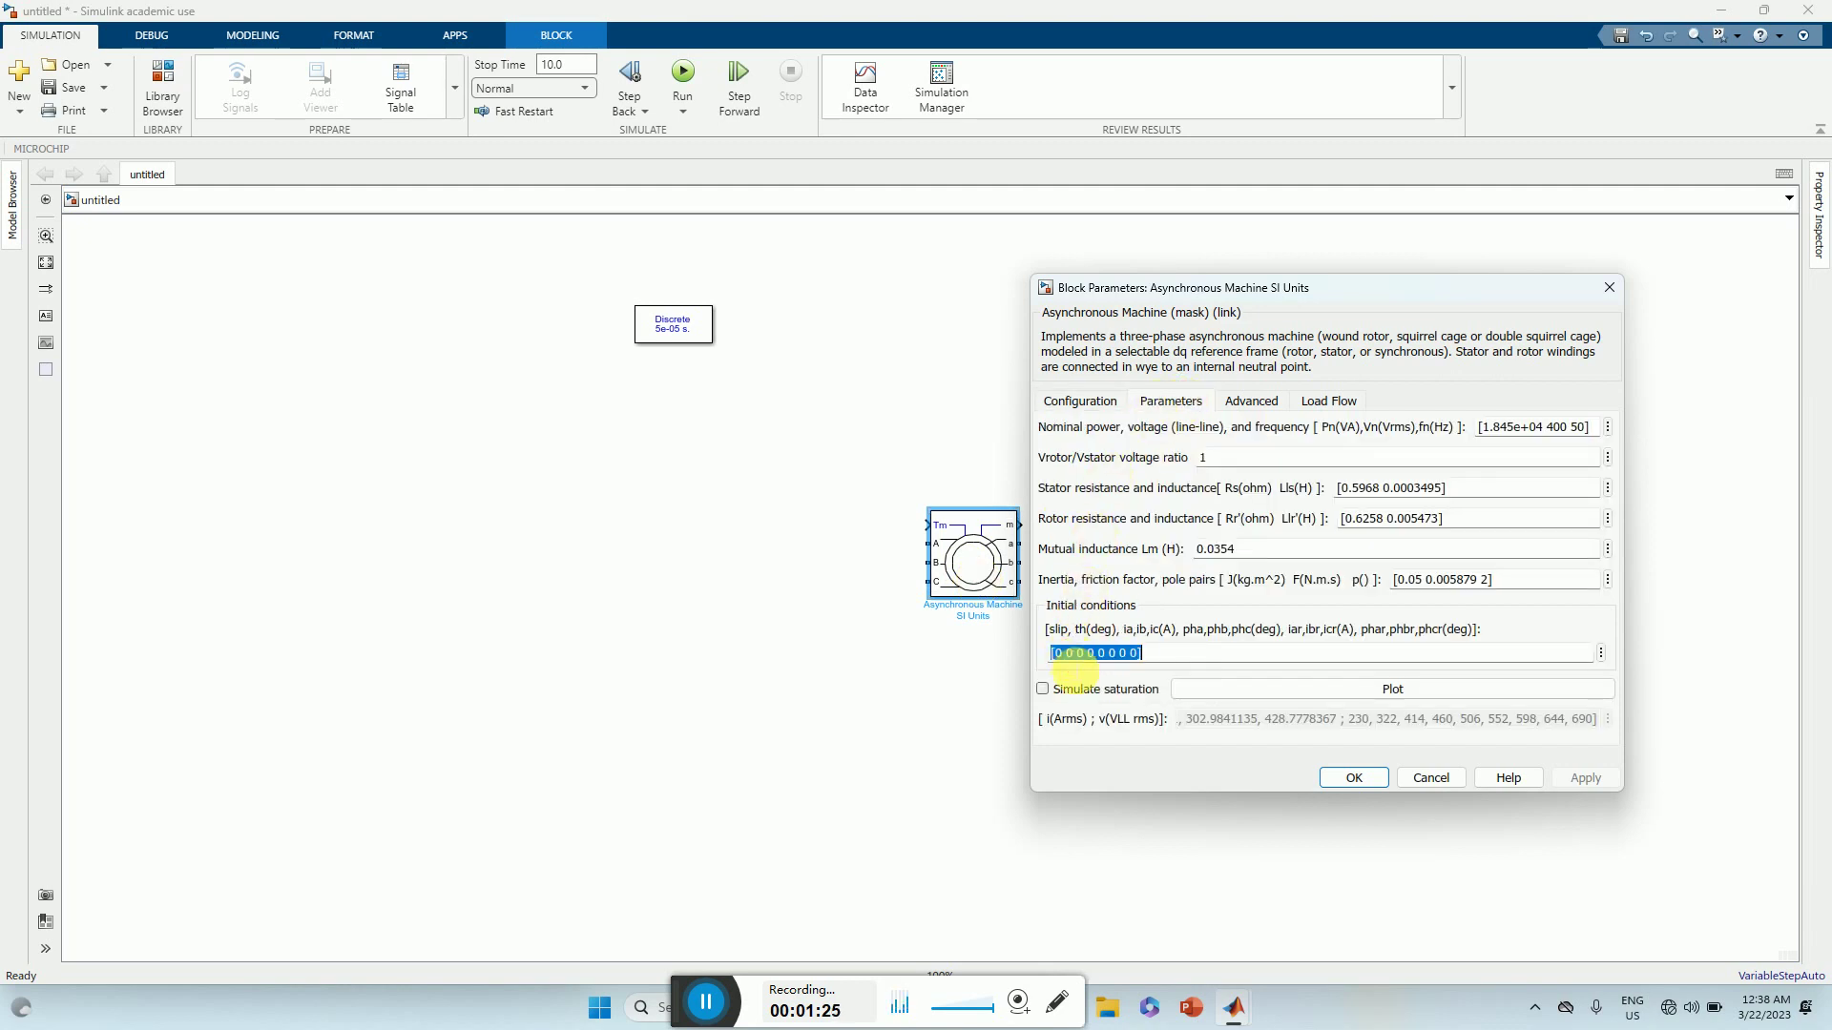
click(1064, 654)
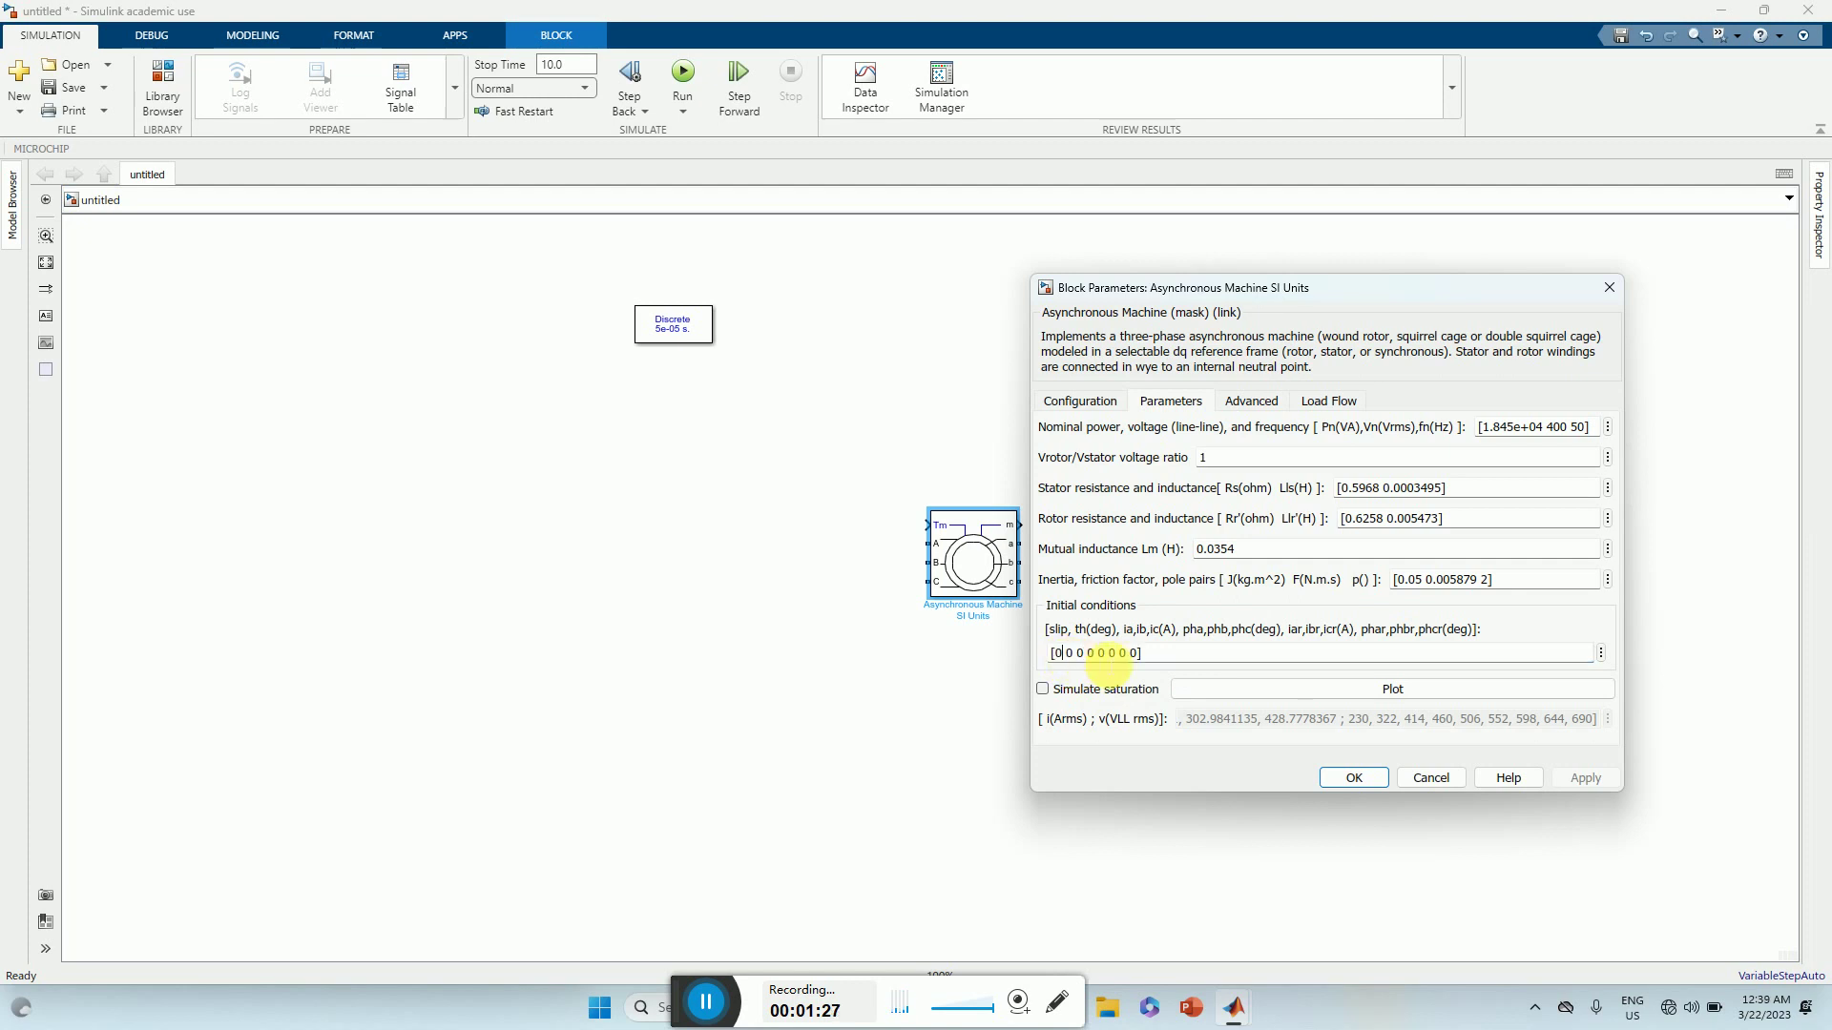
key(BackSpace)
text(1)
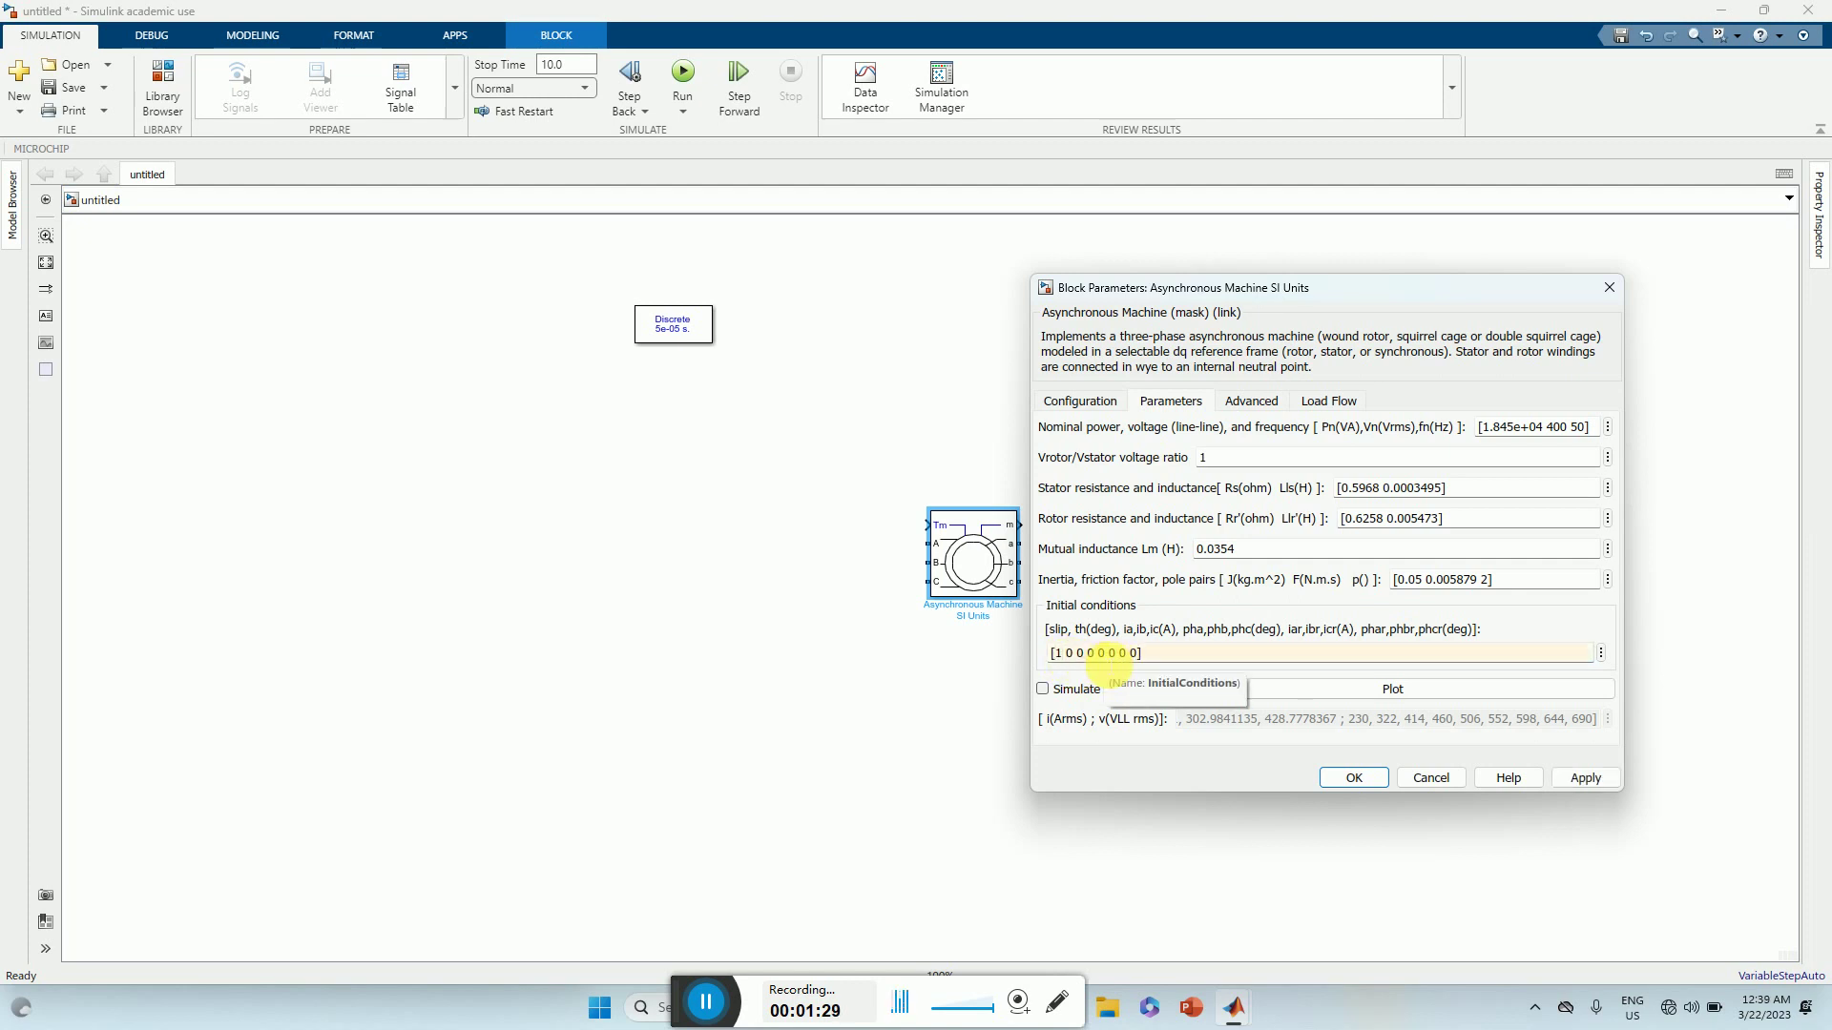
click(1584, 778)
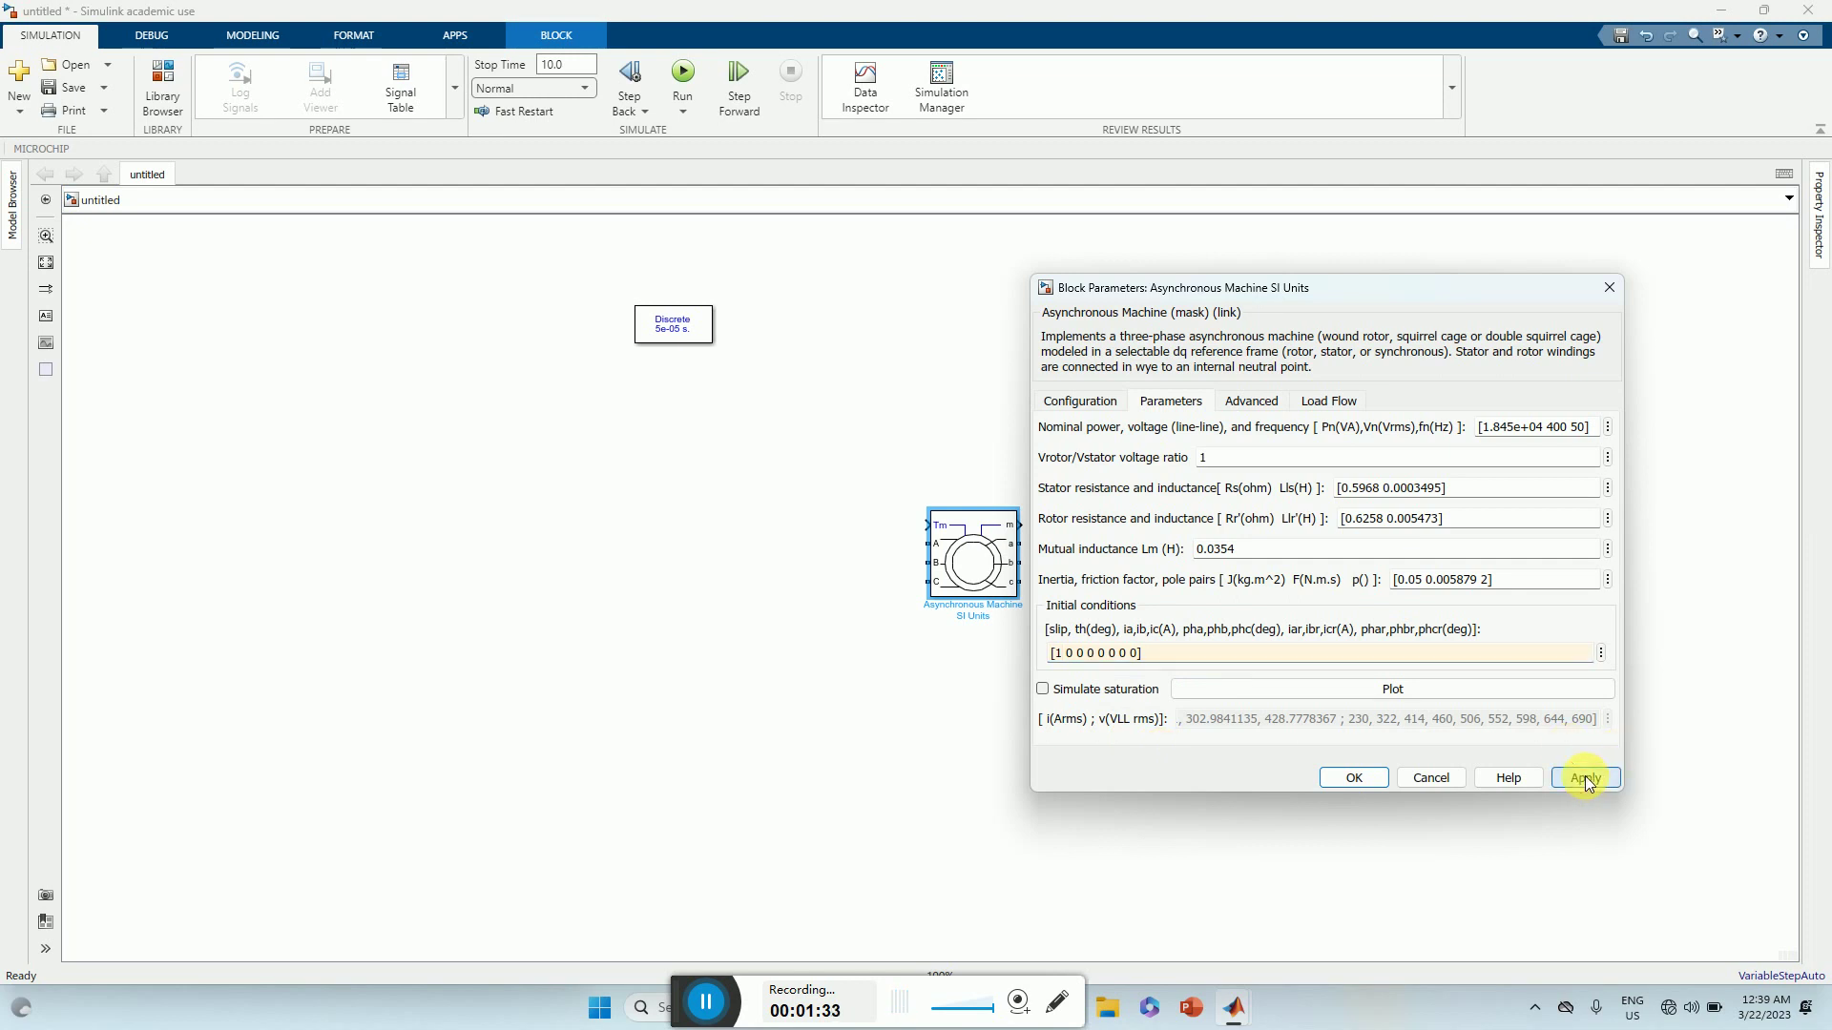
click(1354, 778)
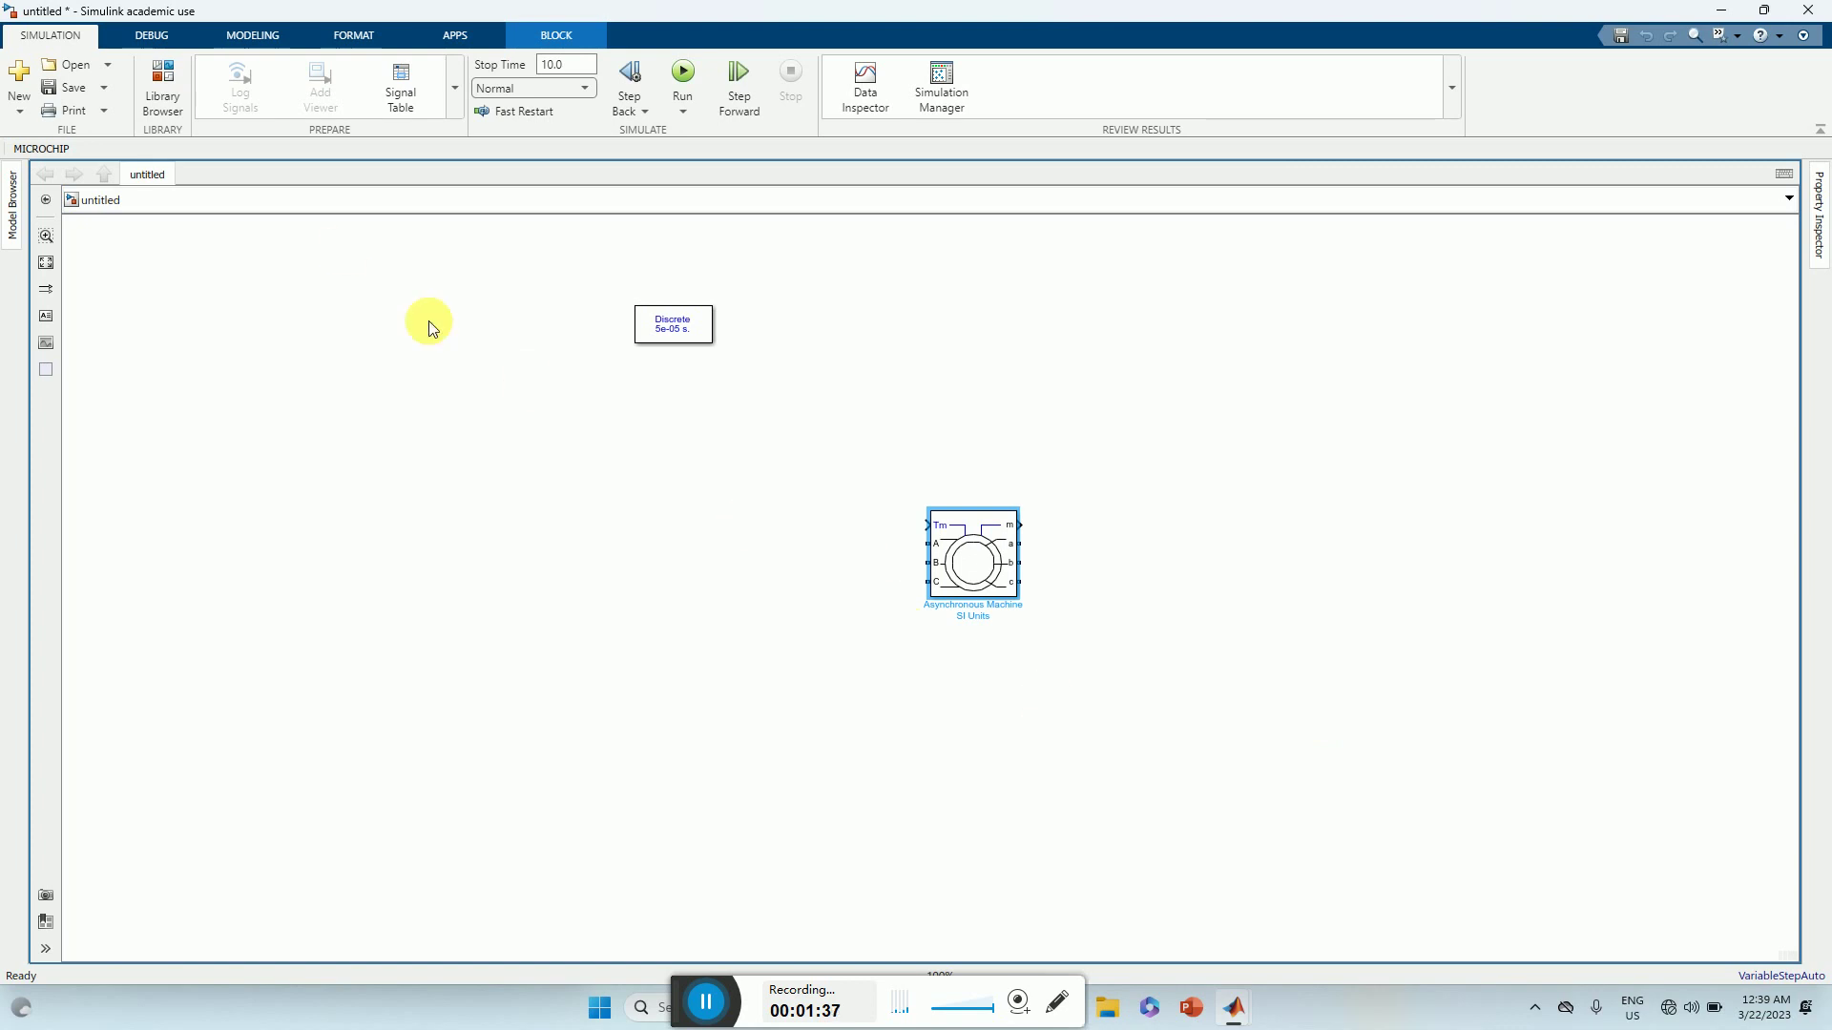
- Add a Three-Phase Source from the Specialized Power Systems Sources library and align it left of the machine's A, B and C ports
click(164, 80)
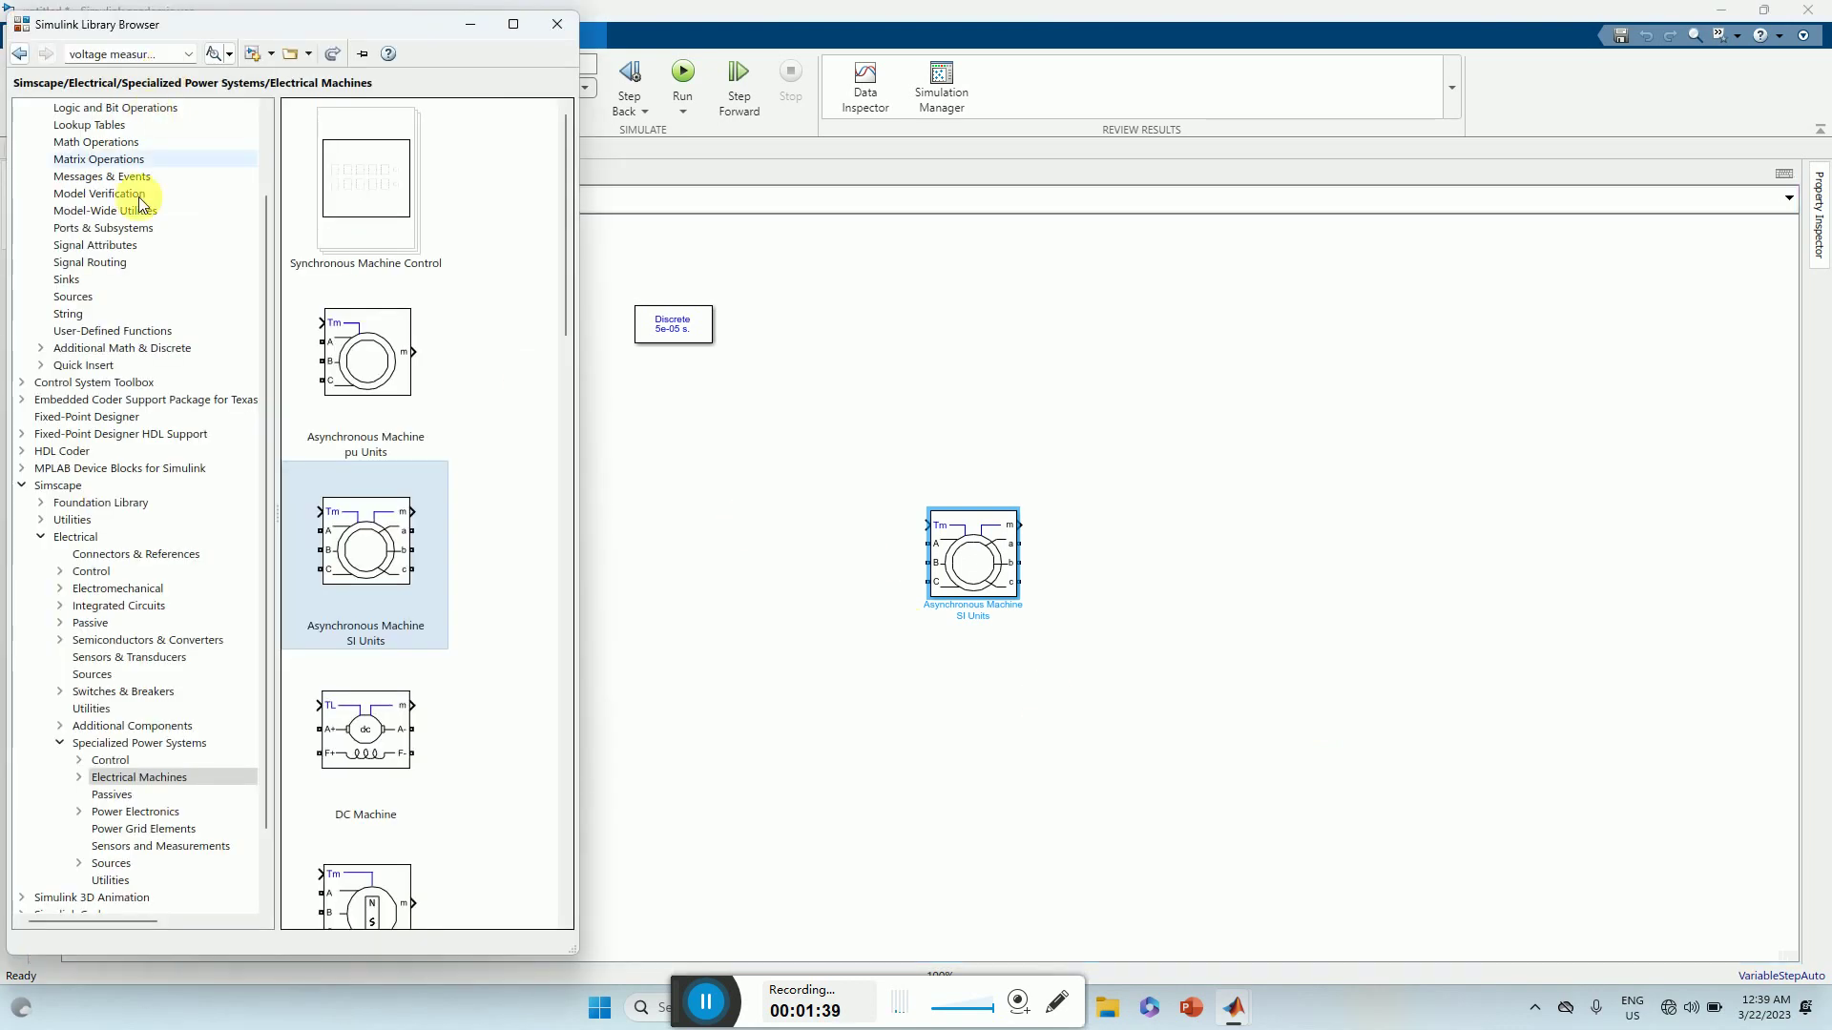
click(118, 866)
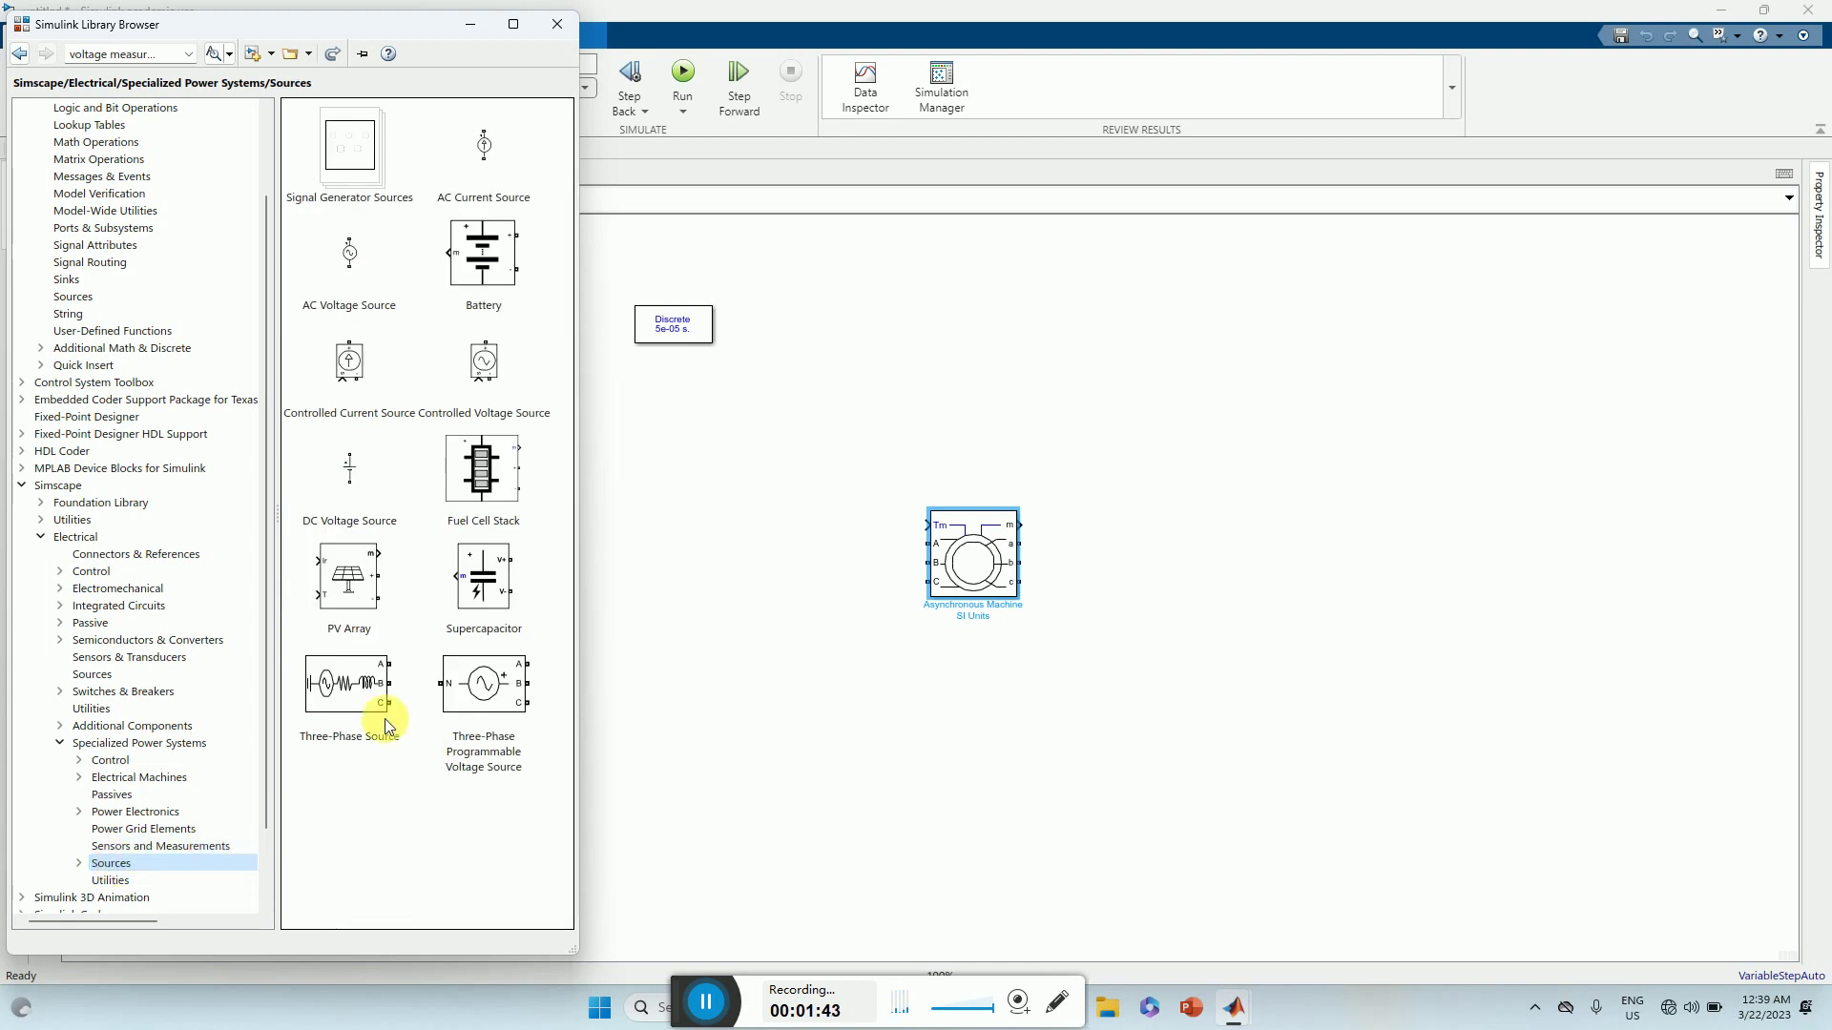
click(347, 693)
drag(534, 616, 716, 563)
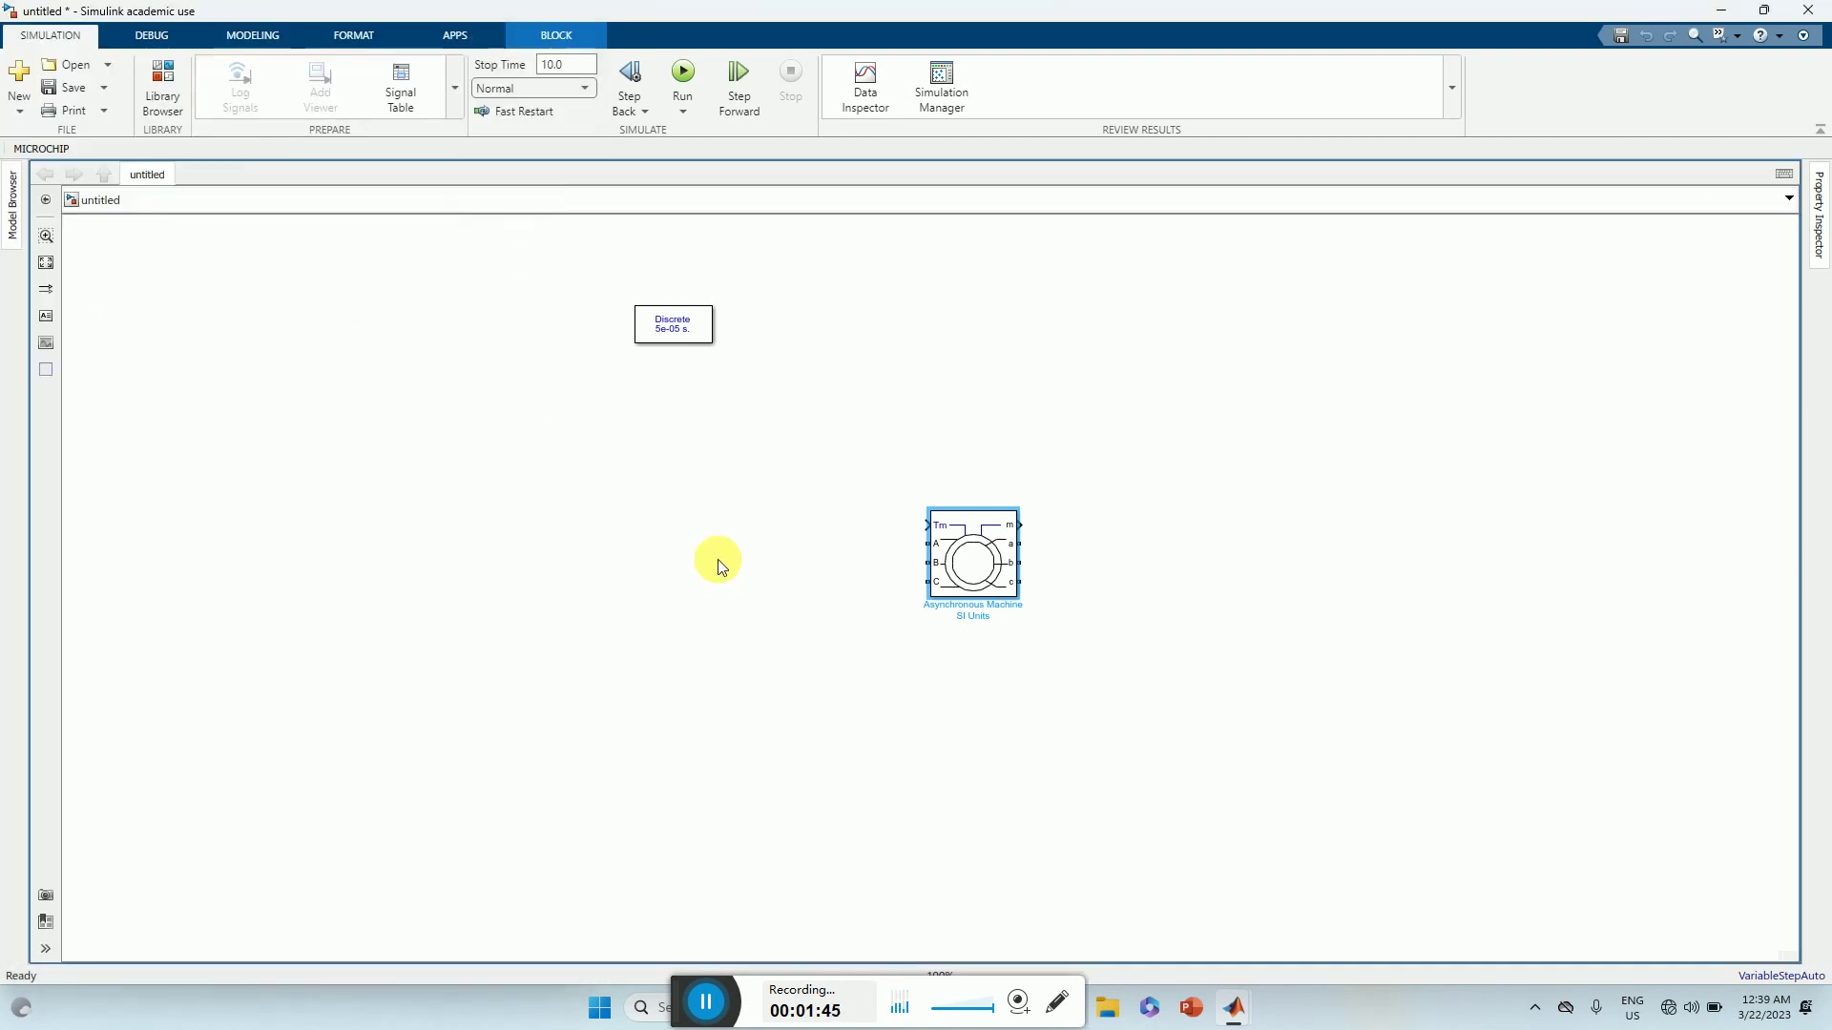
click(717, 563)
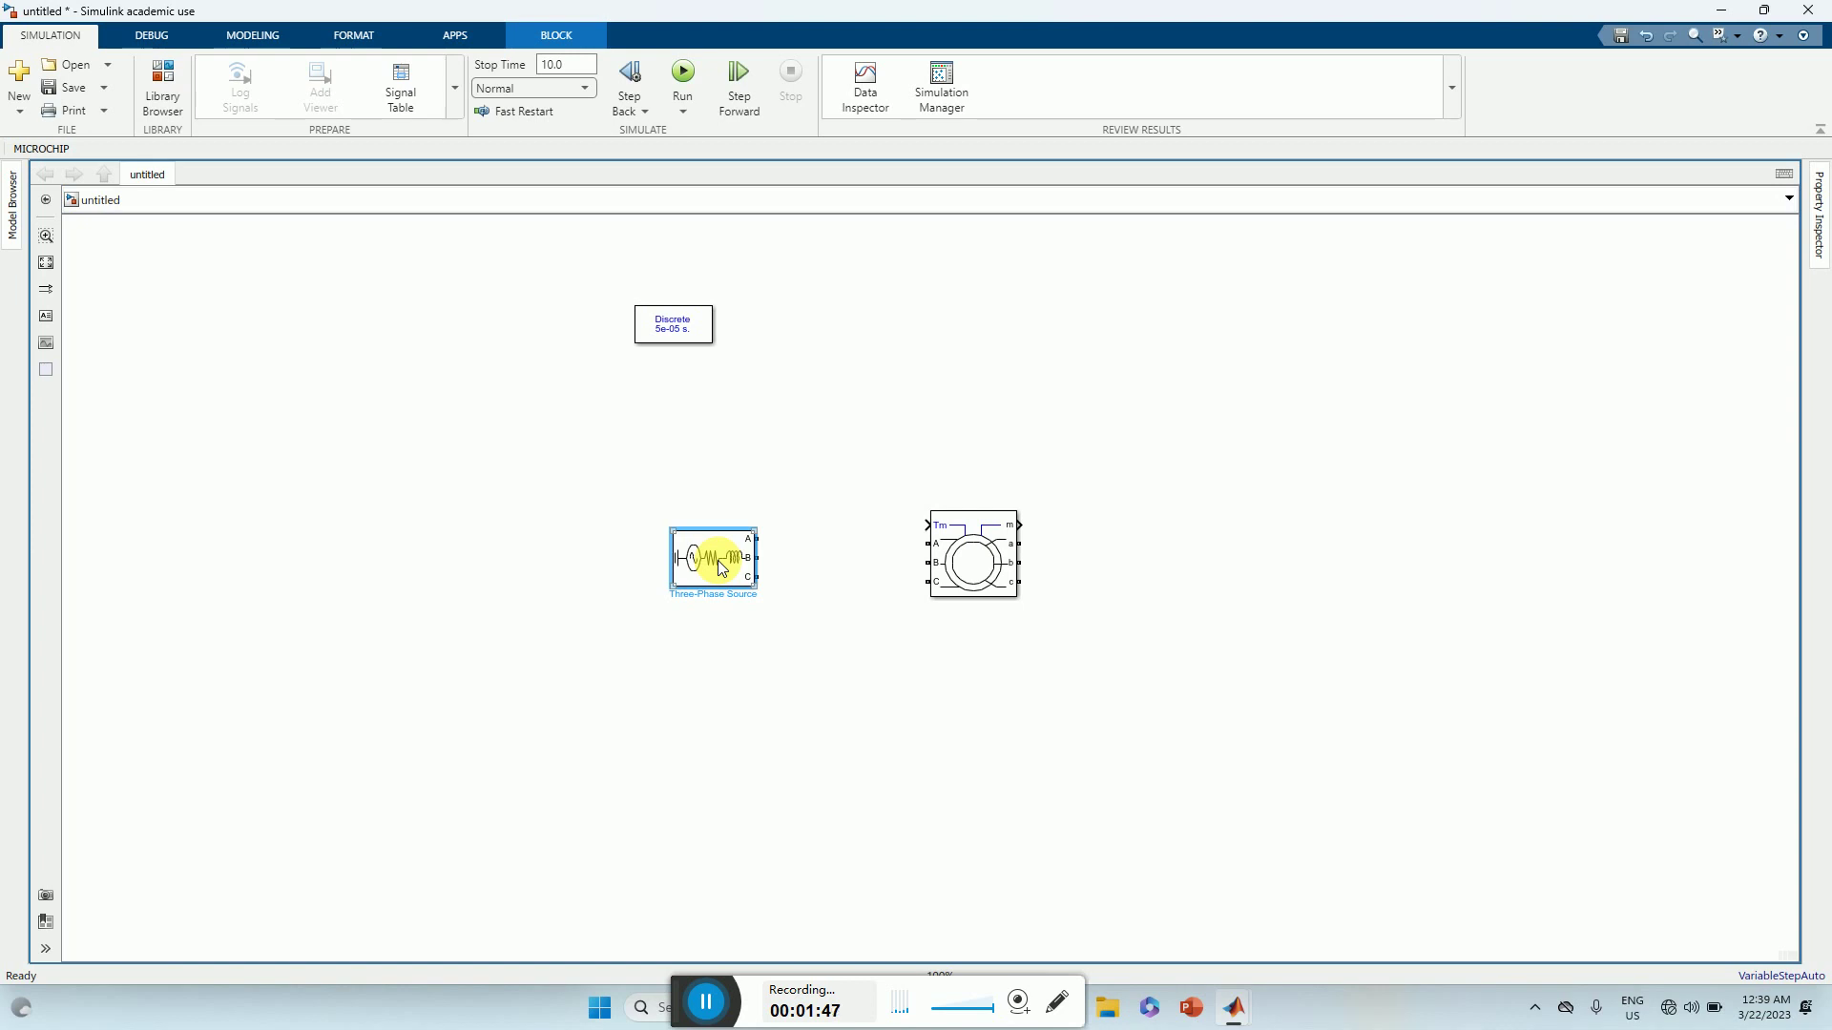
drag(717, 559, 622, 571)
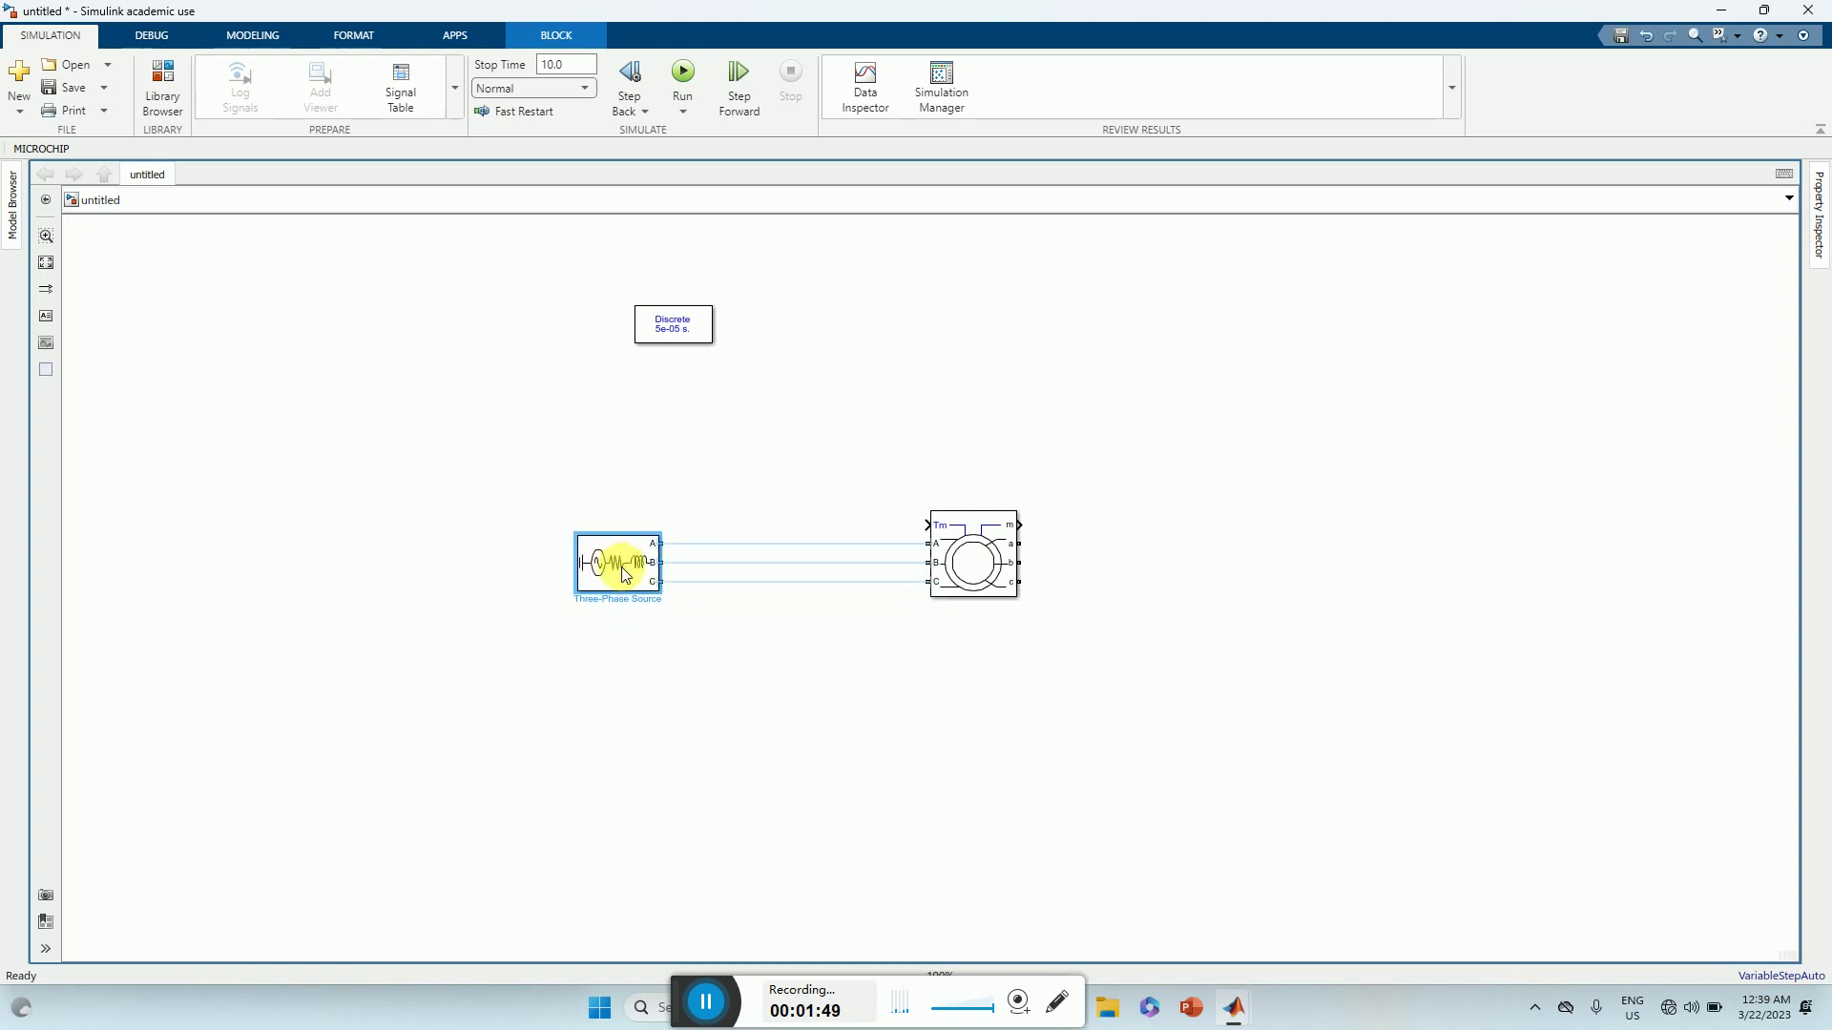
- Connect the Three-Phase Source outputs A, B and C to the machine's matching stator terminals
click(623, 573)
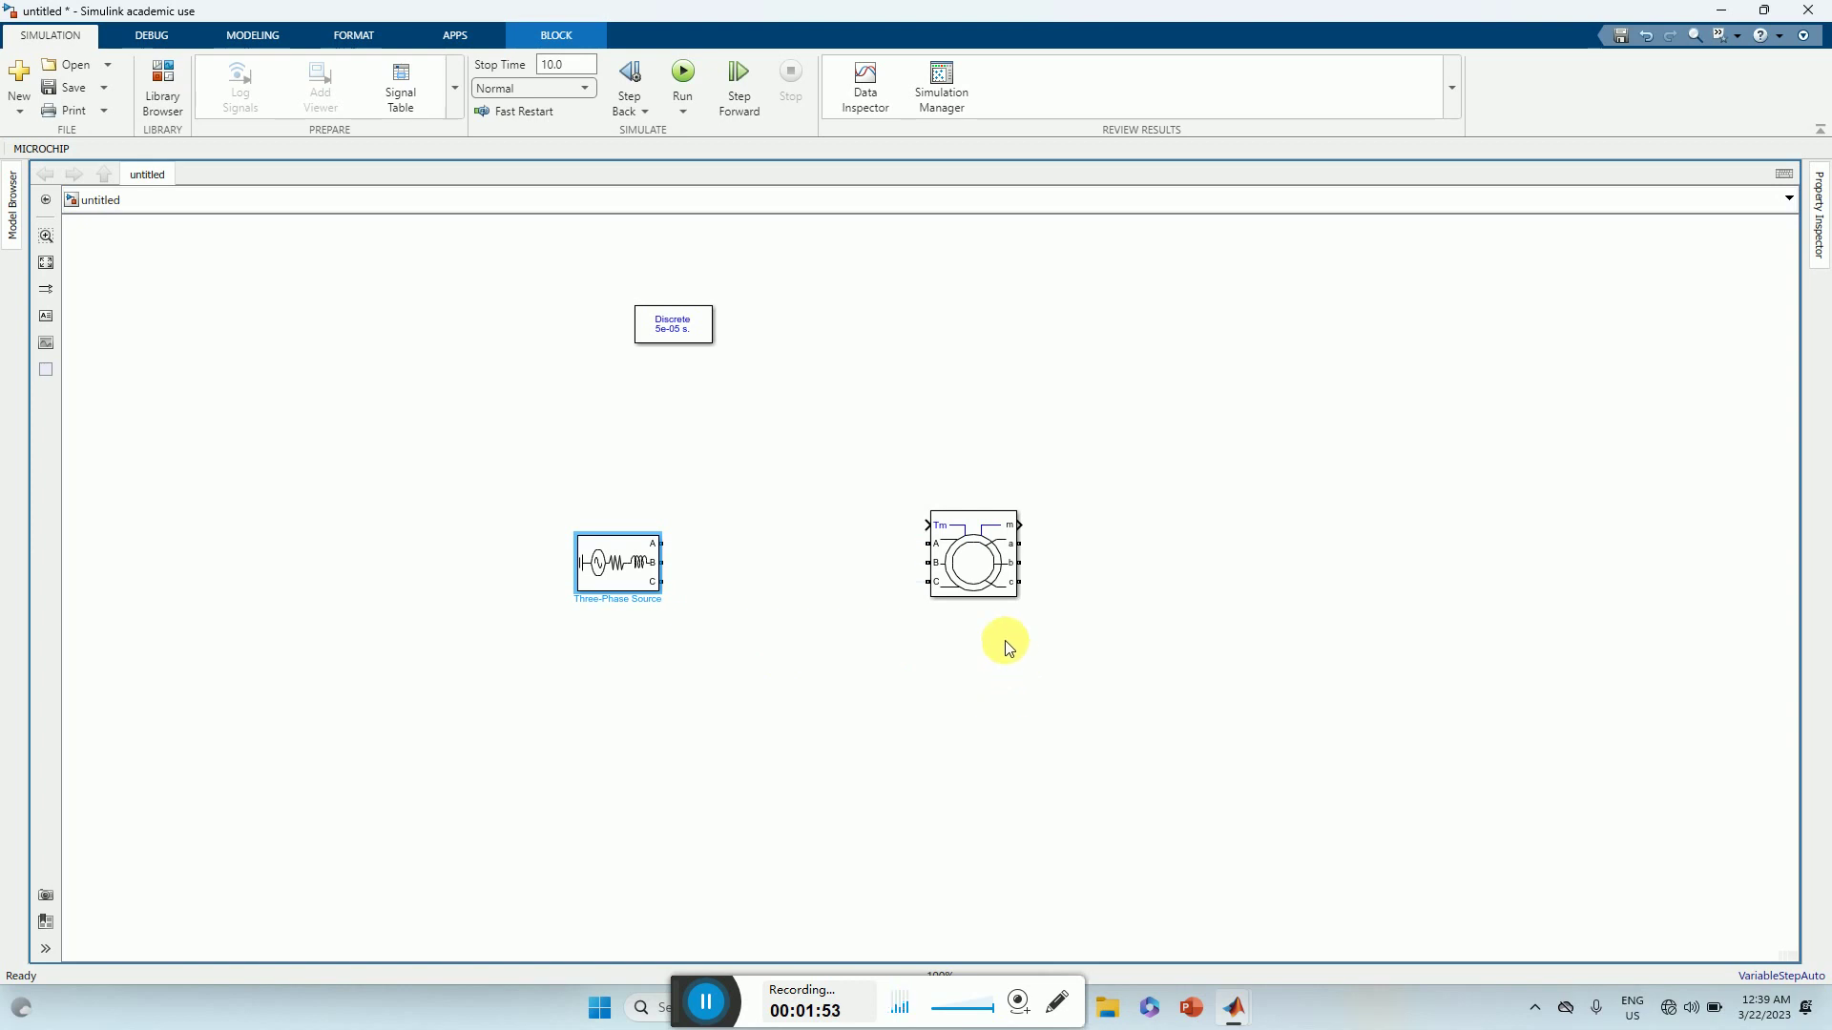
ctrl+click(971, 570)
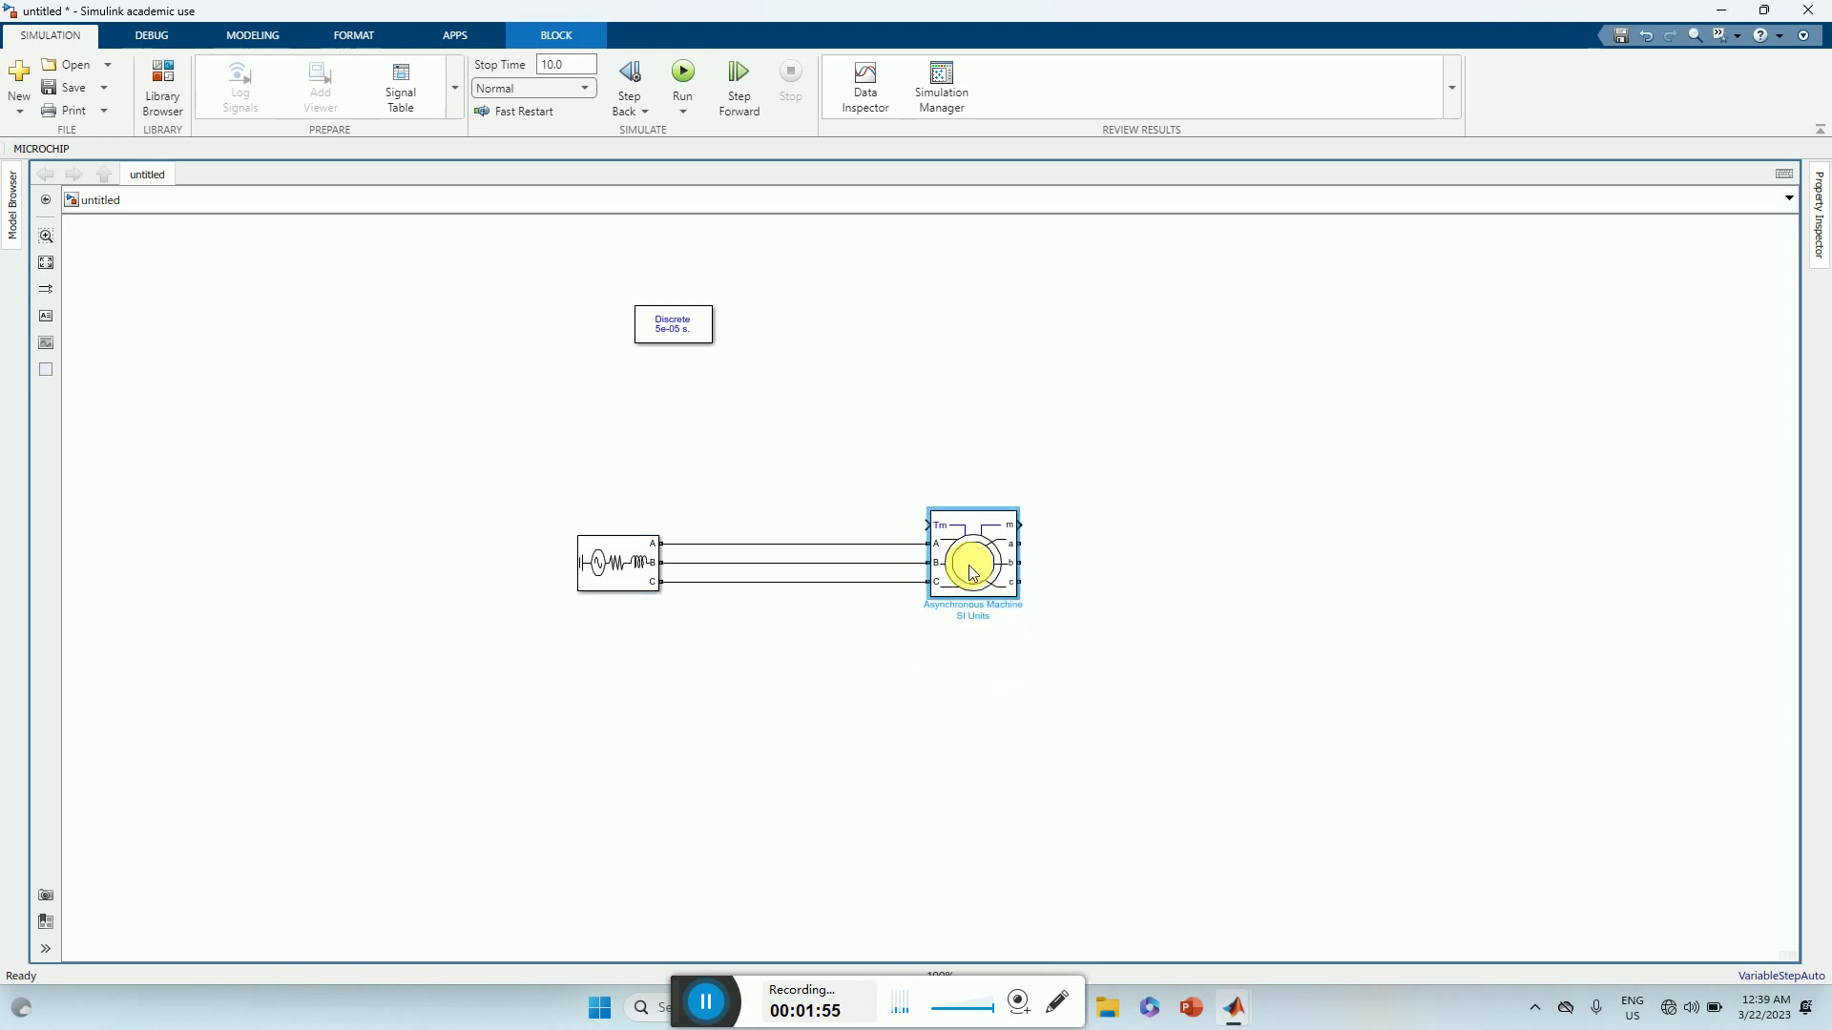
click(885, 723)
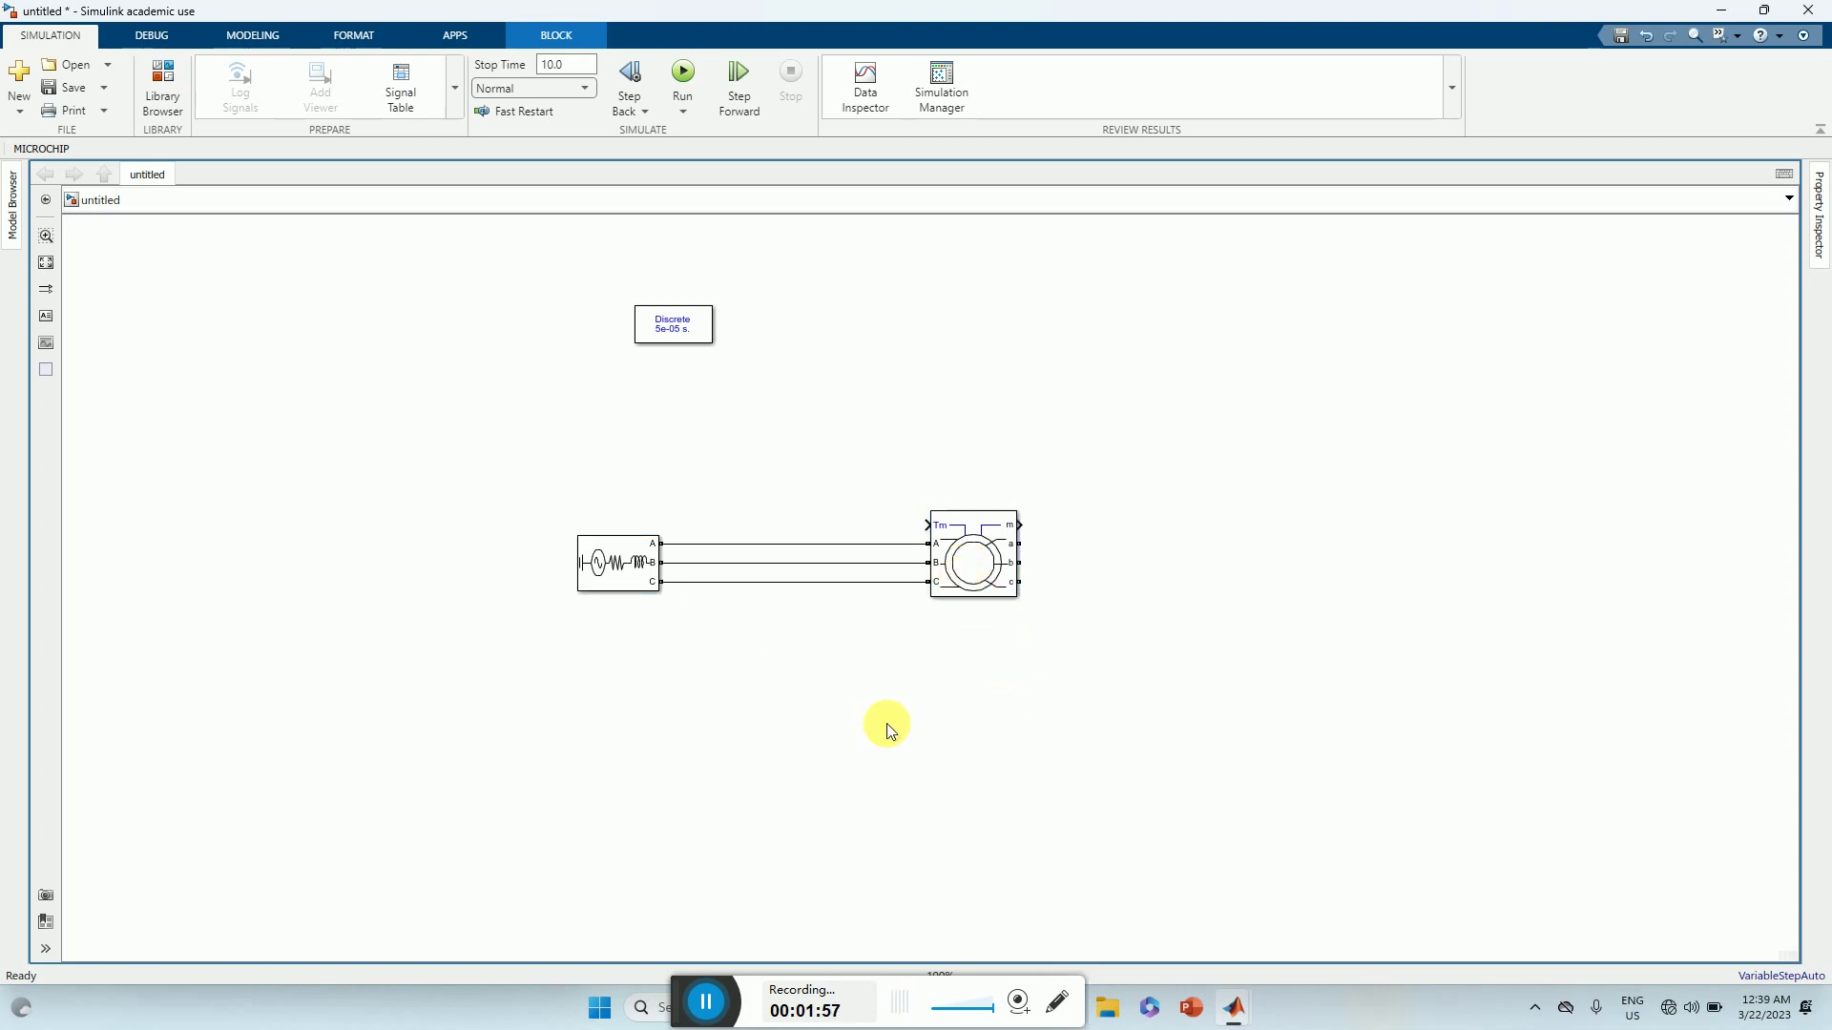
- Add a Constant block from Simulink's Commonly Used Blocks library, above the stator connection lines and left of the asynchronous machine
click(156, 84)
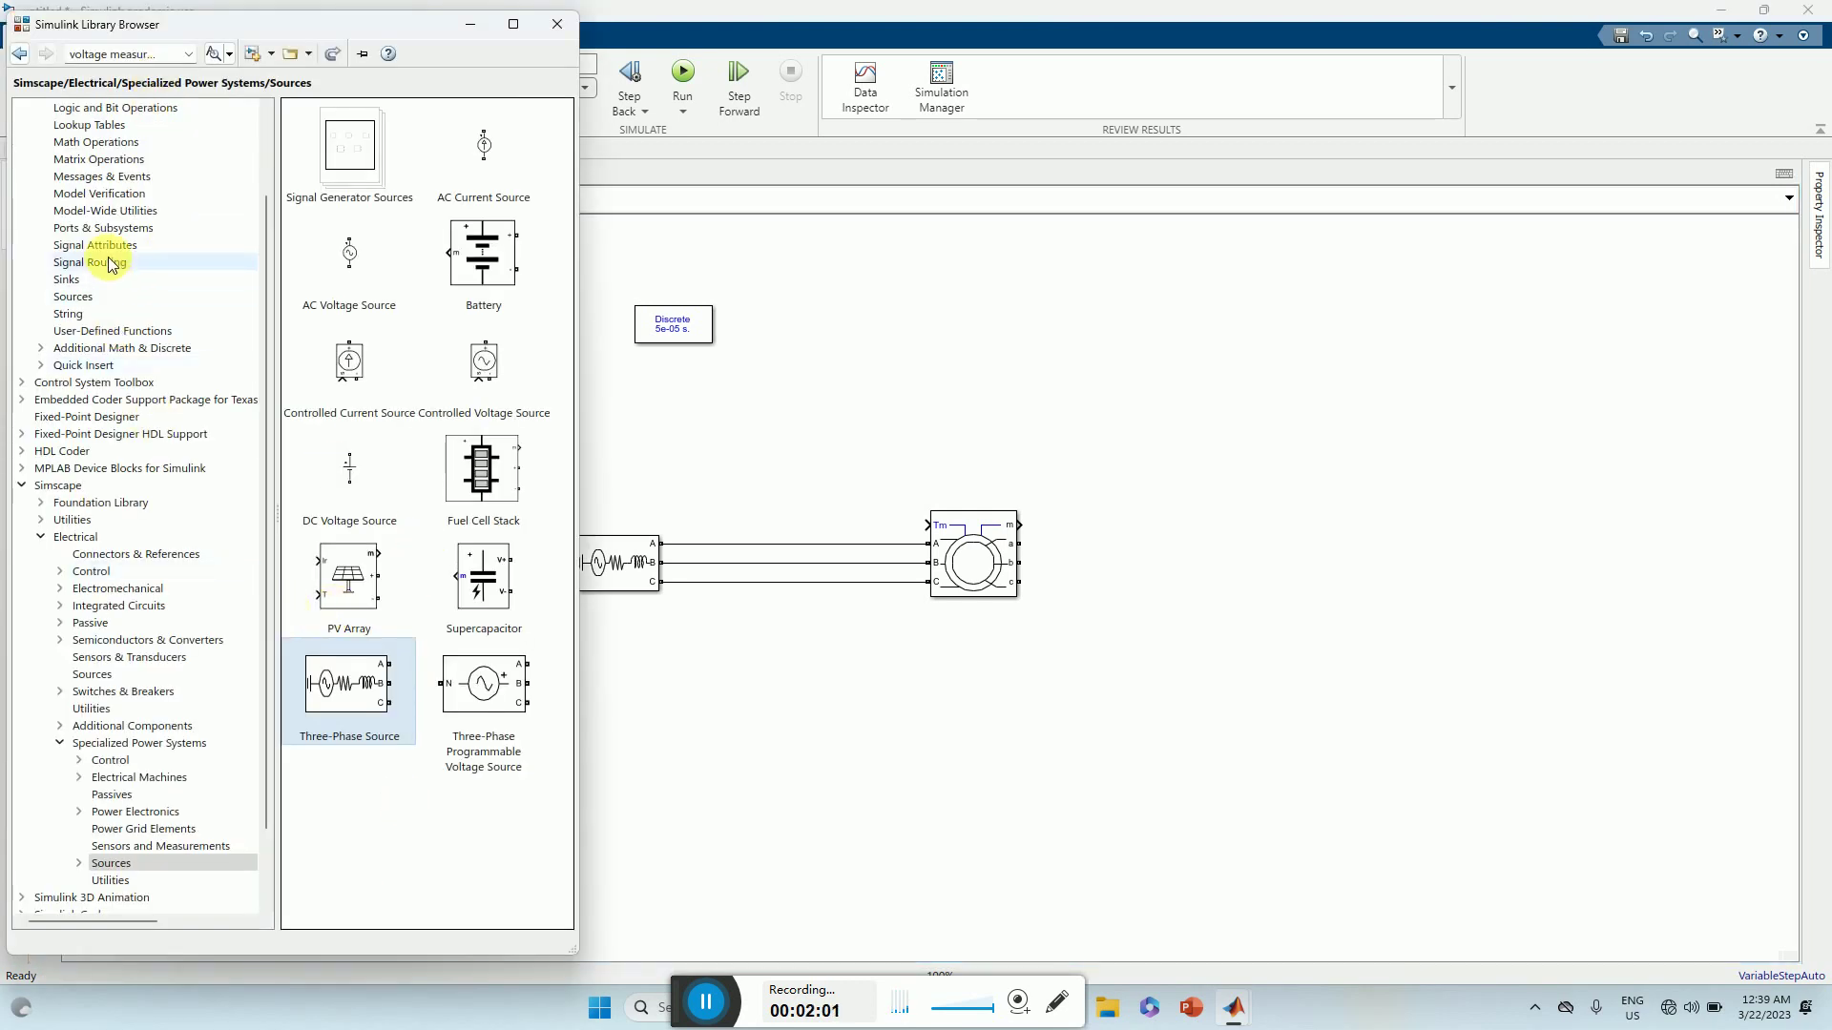
scroll(110, 264, up, 2)
click(95, 126)
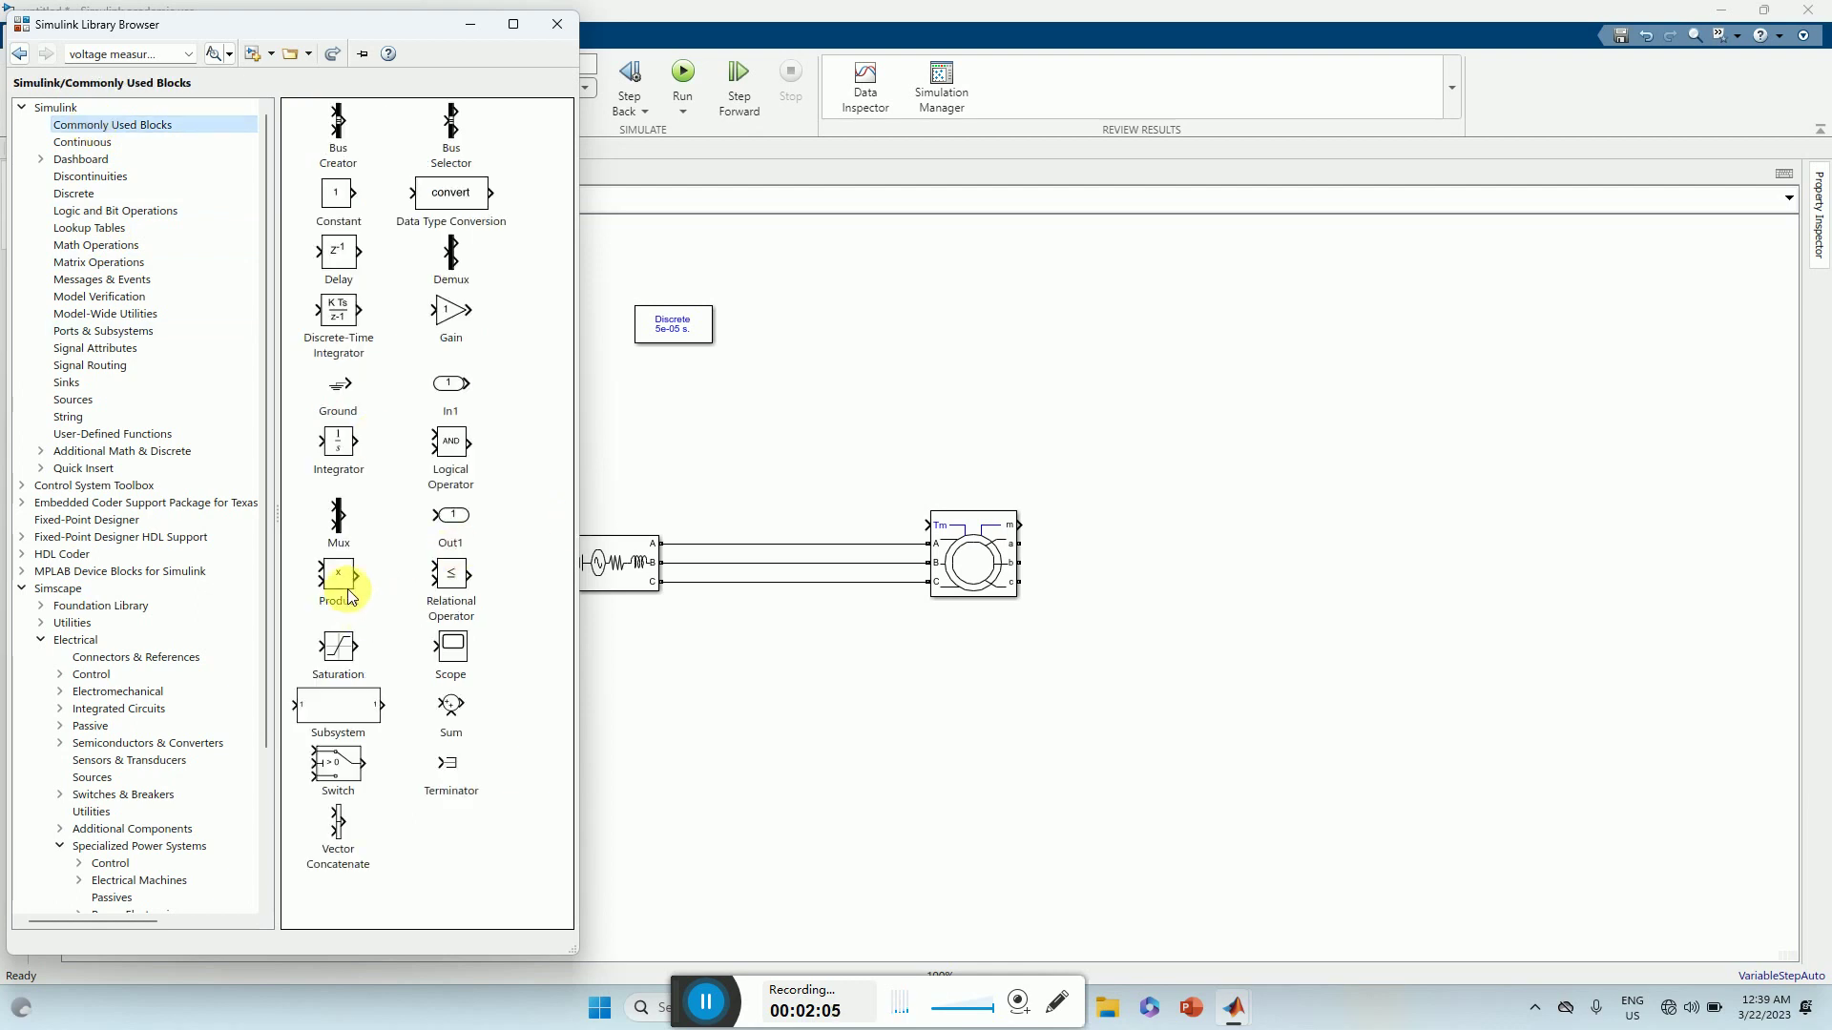
drag(340, 194, 725, 343)
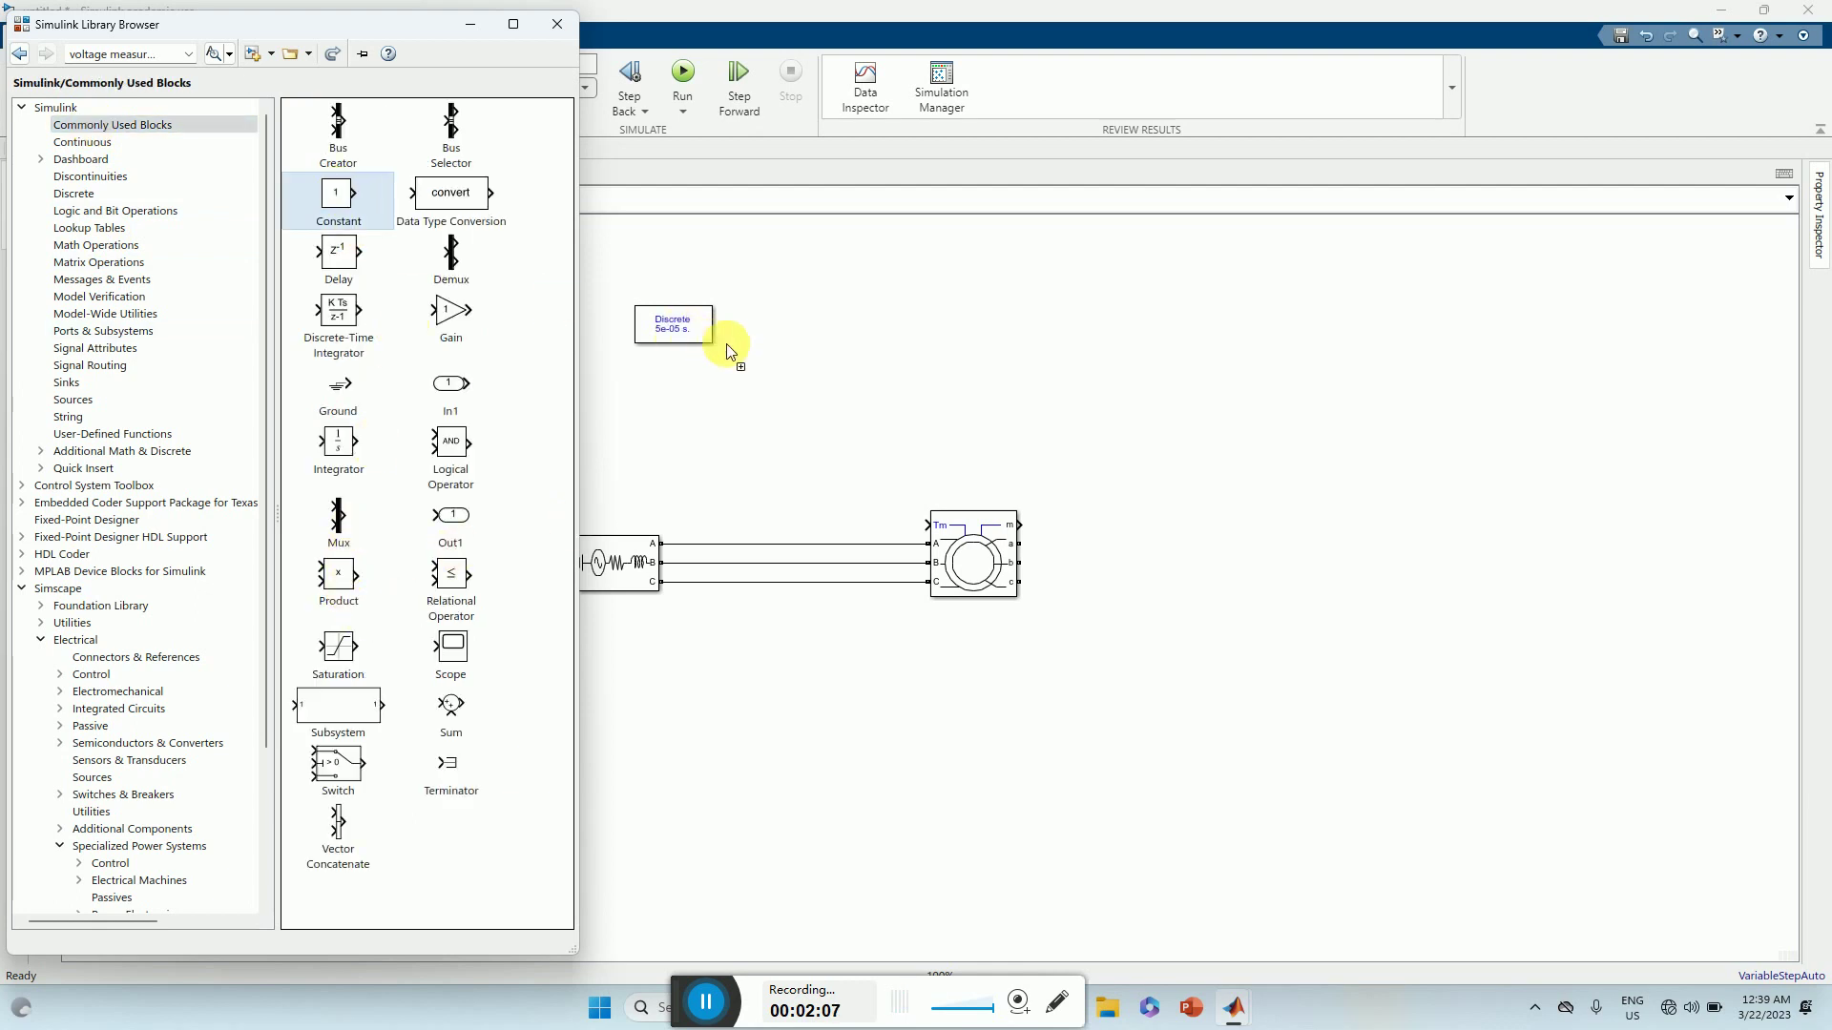
drag(825, 479, 830, 474)
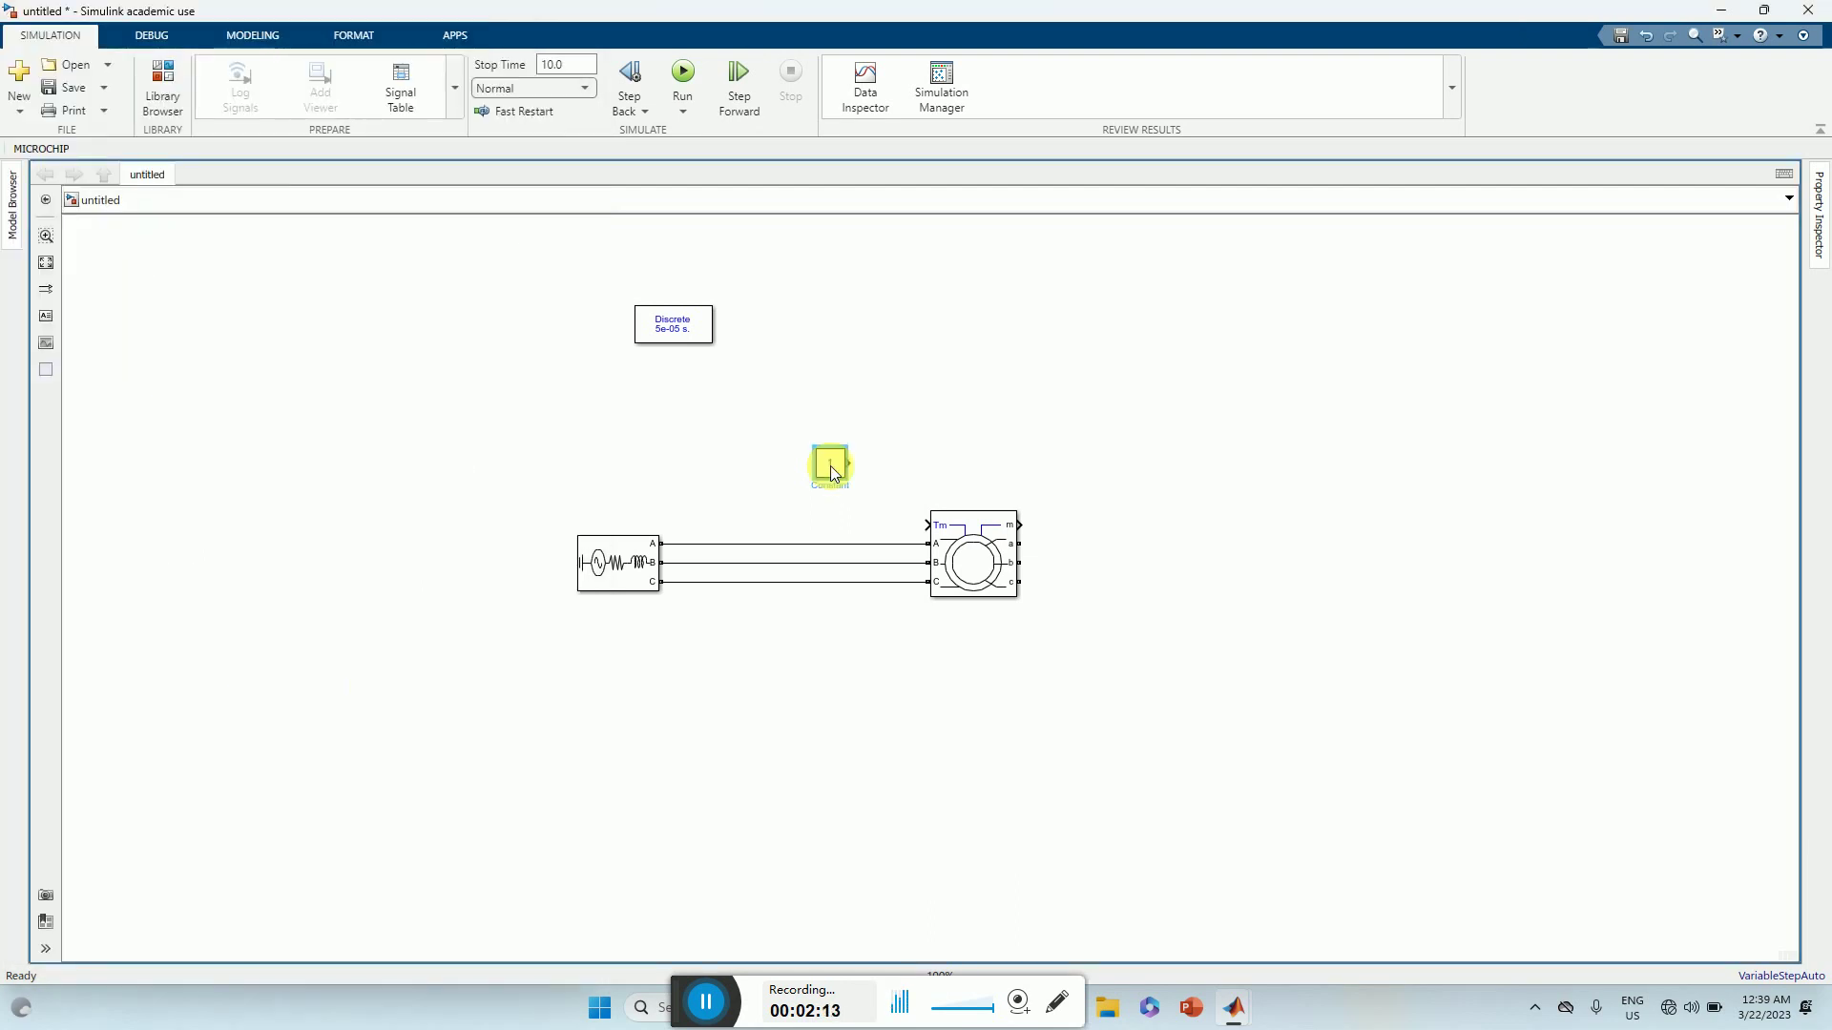
- Set the Constant block's value to 10 and apply it
click(830, 465)
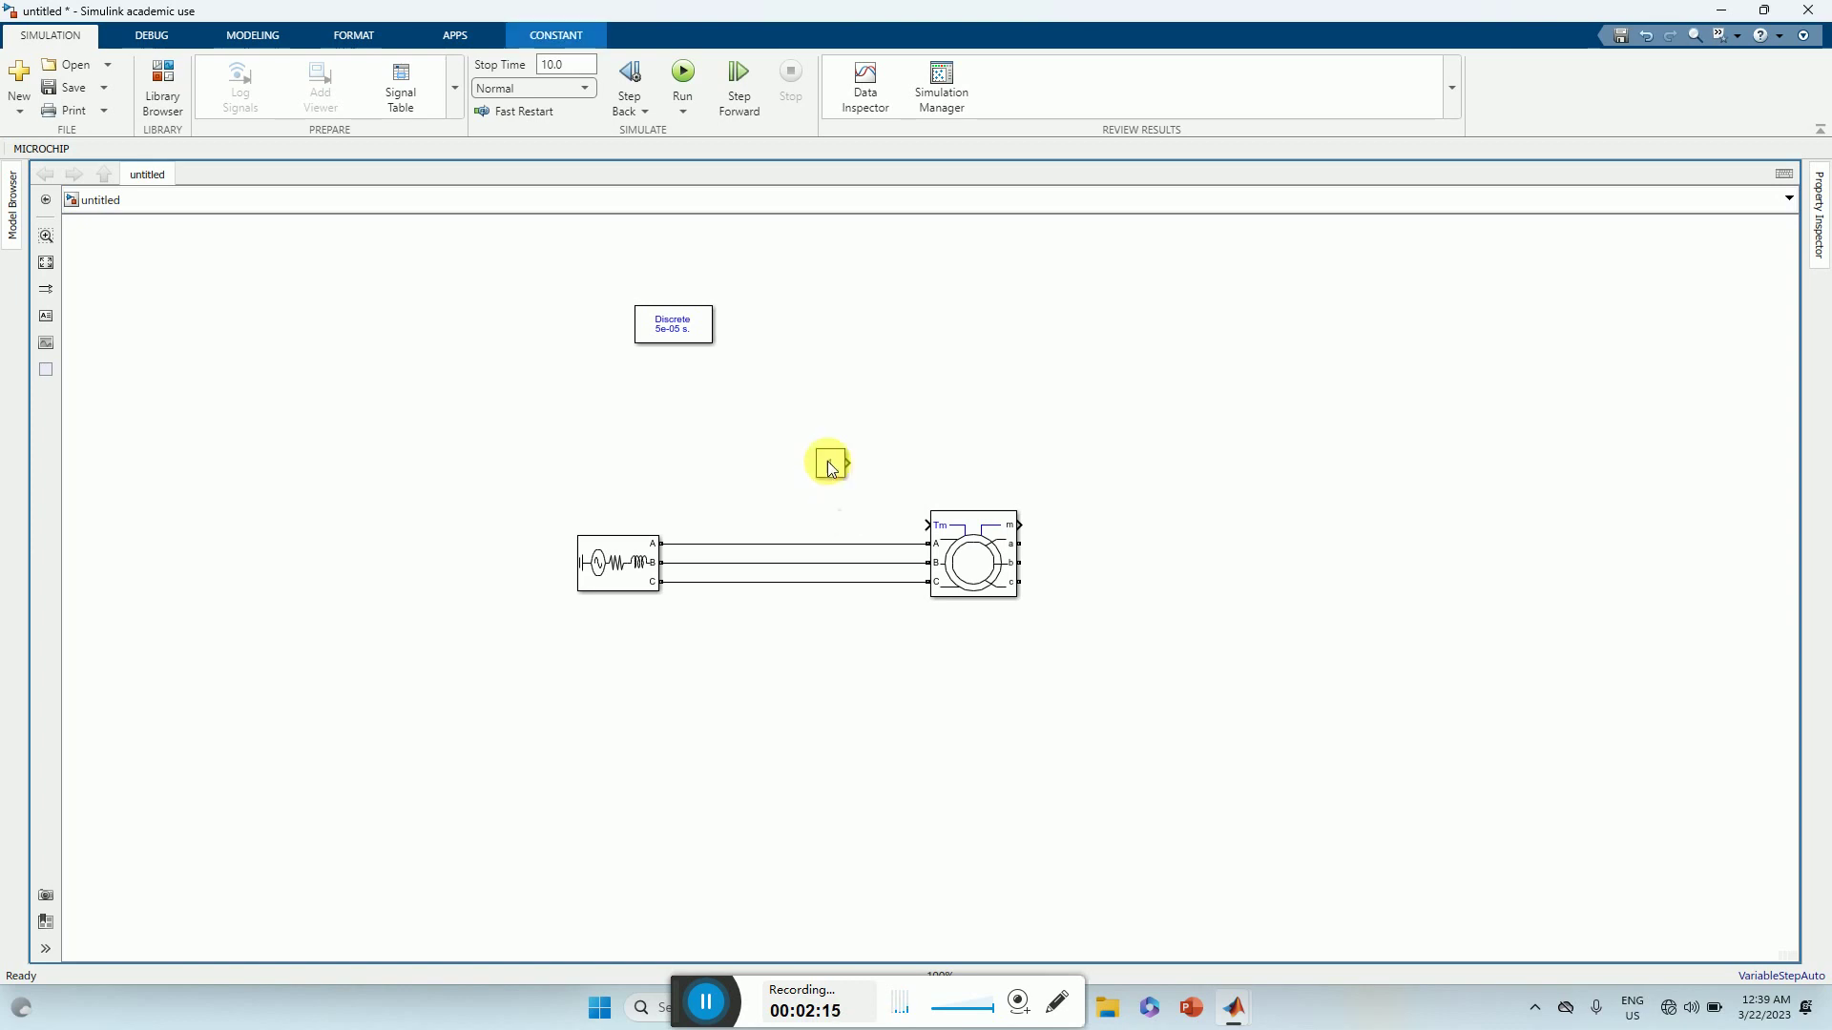
double_click(830, 466)
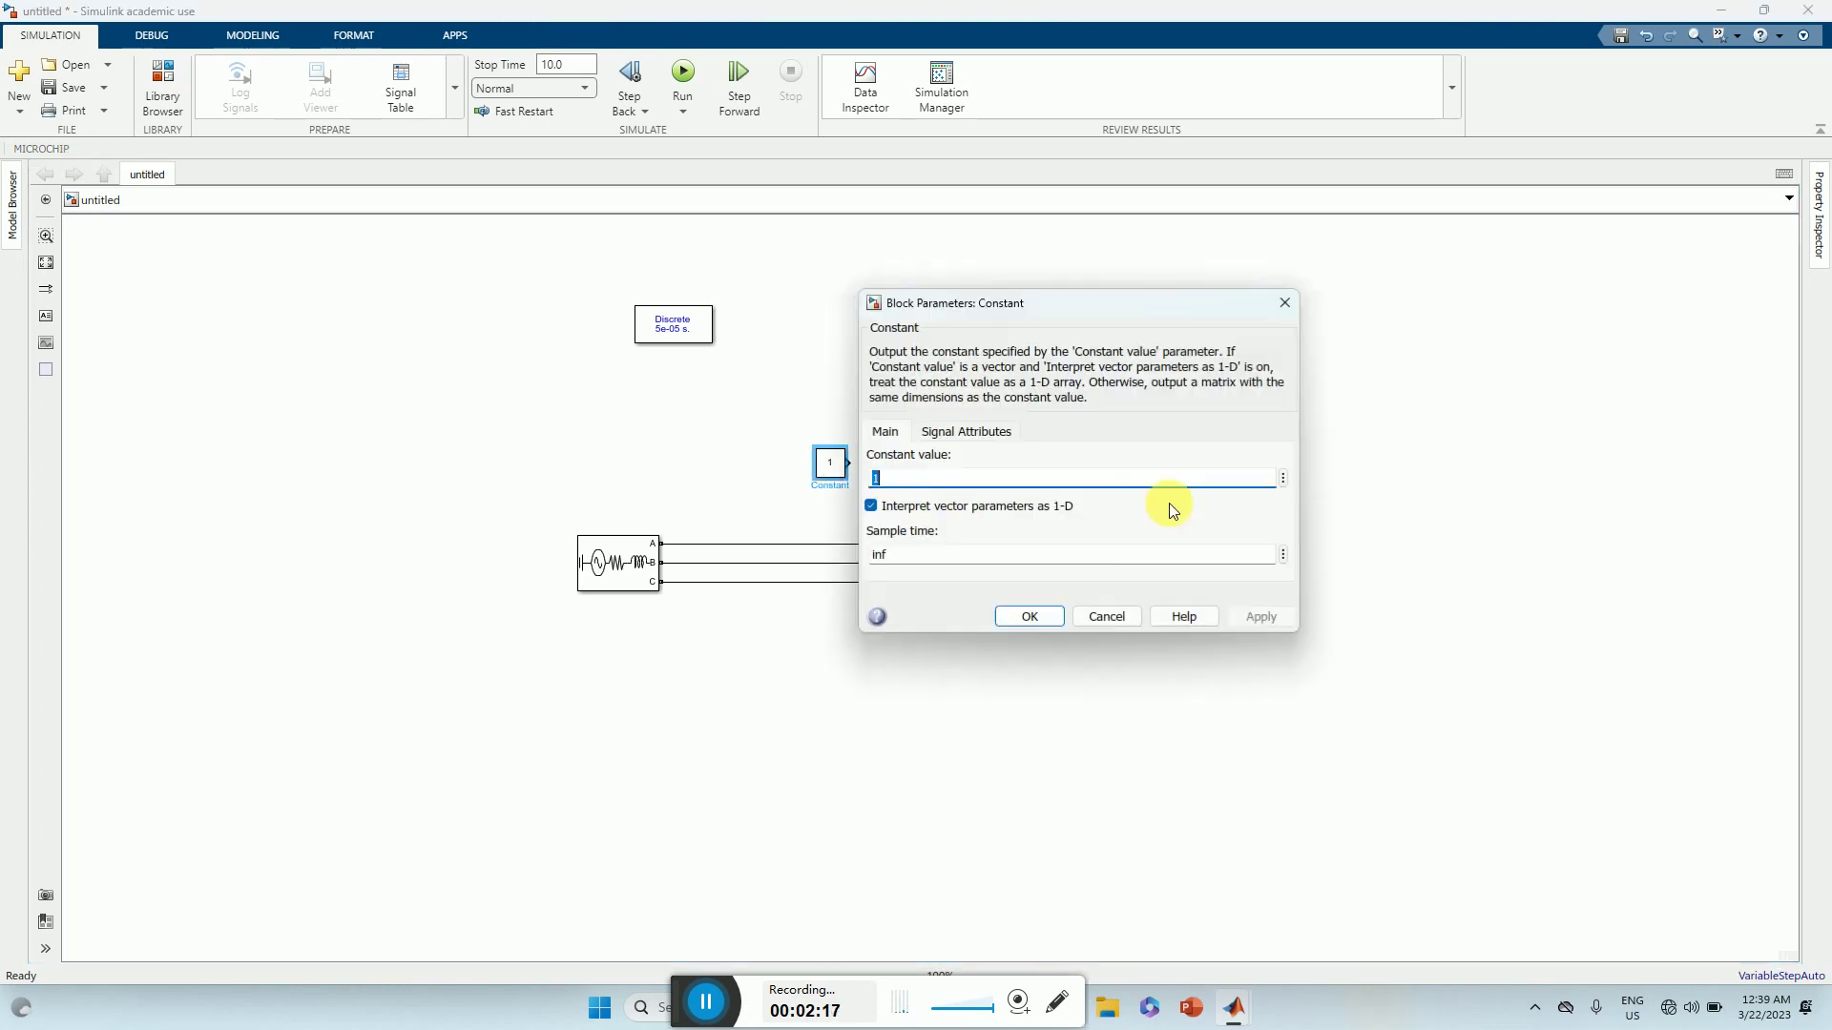
text(10)
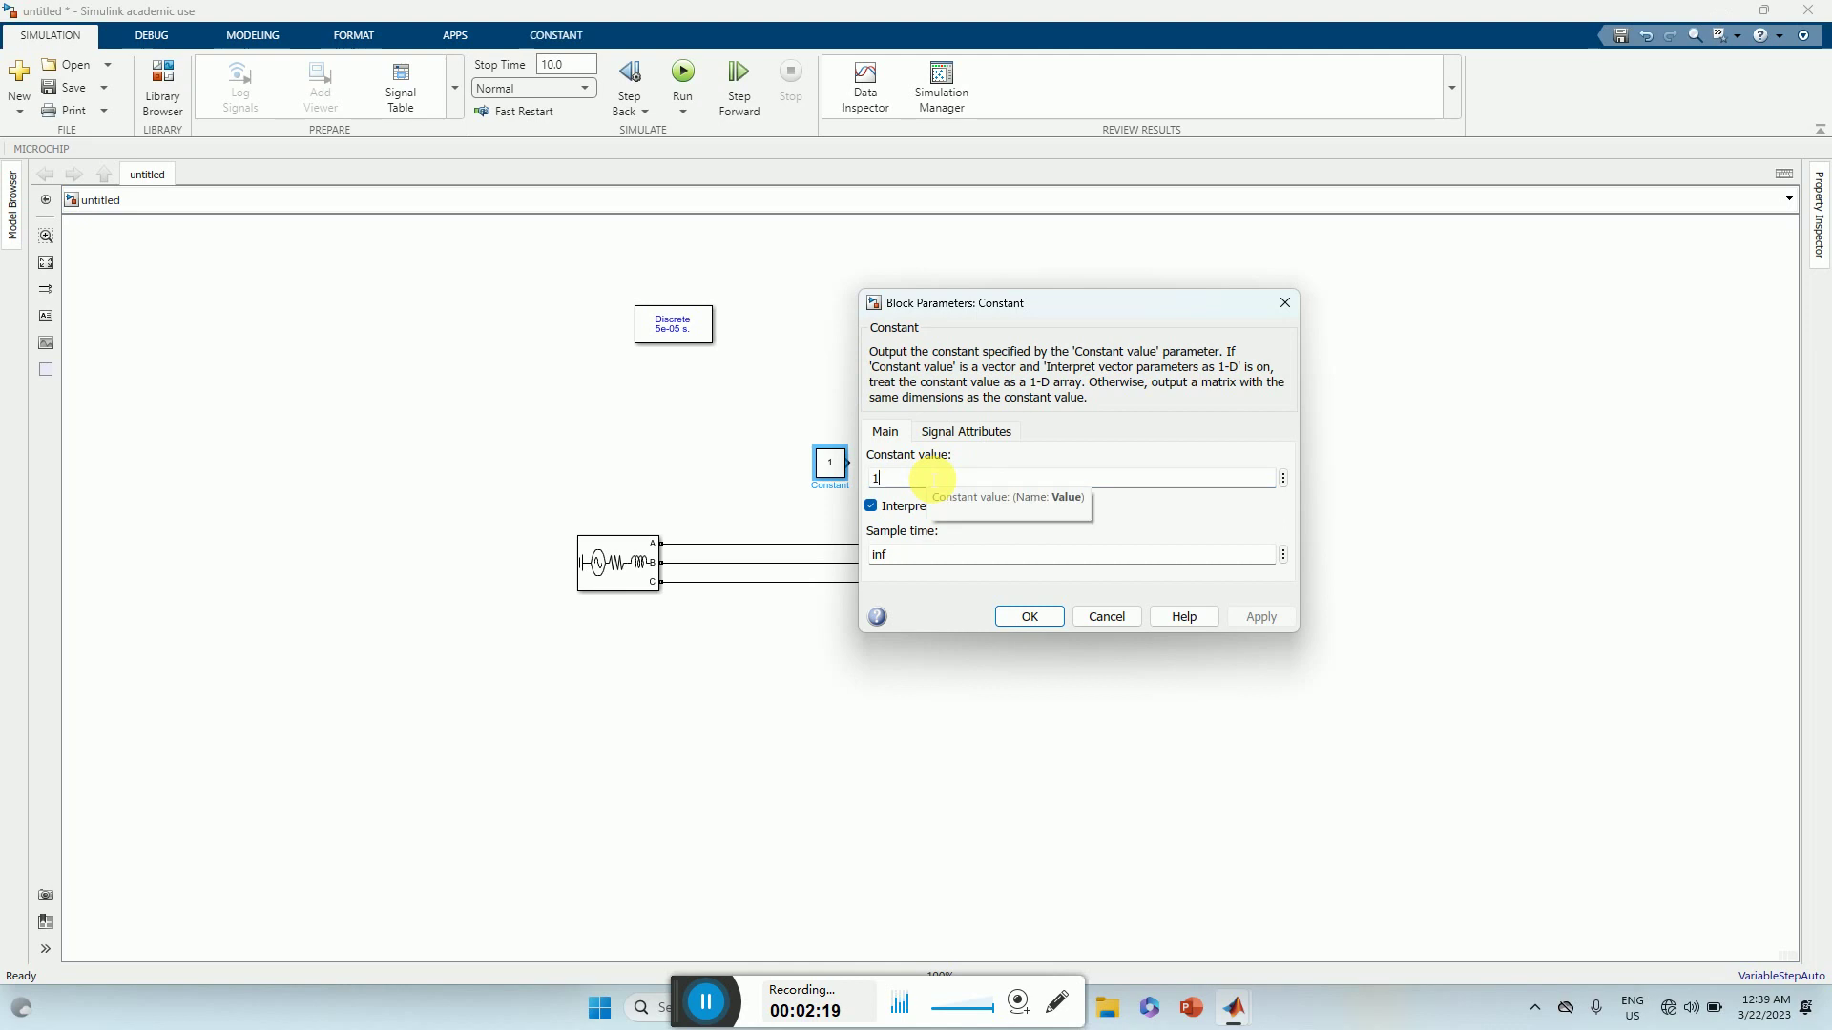
click(1261, 617)
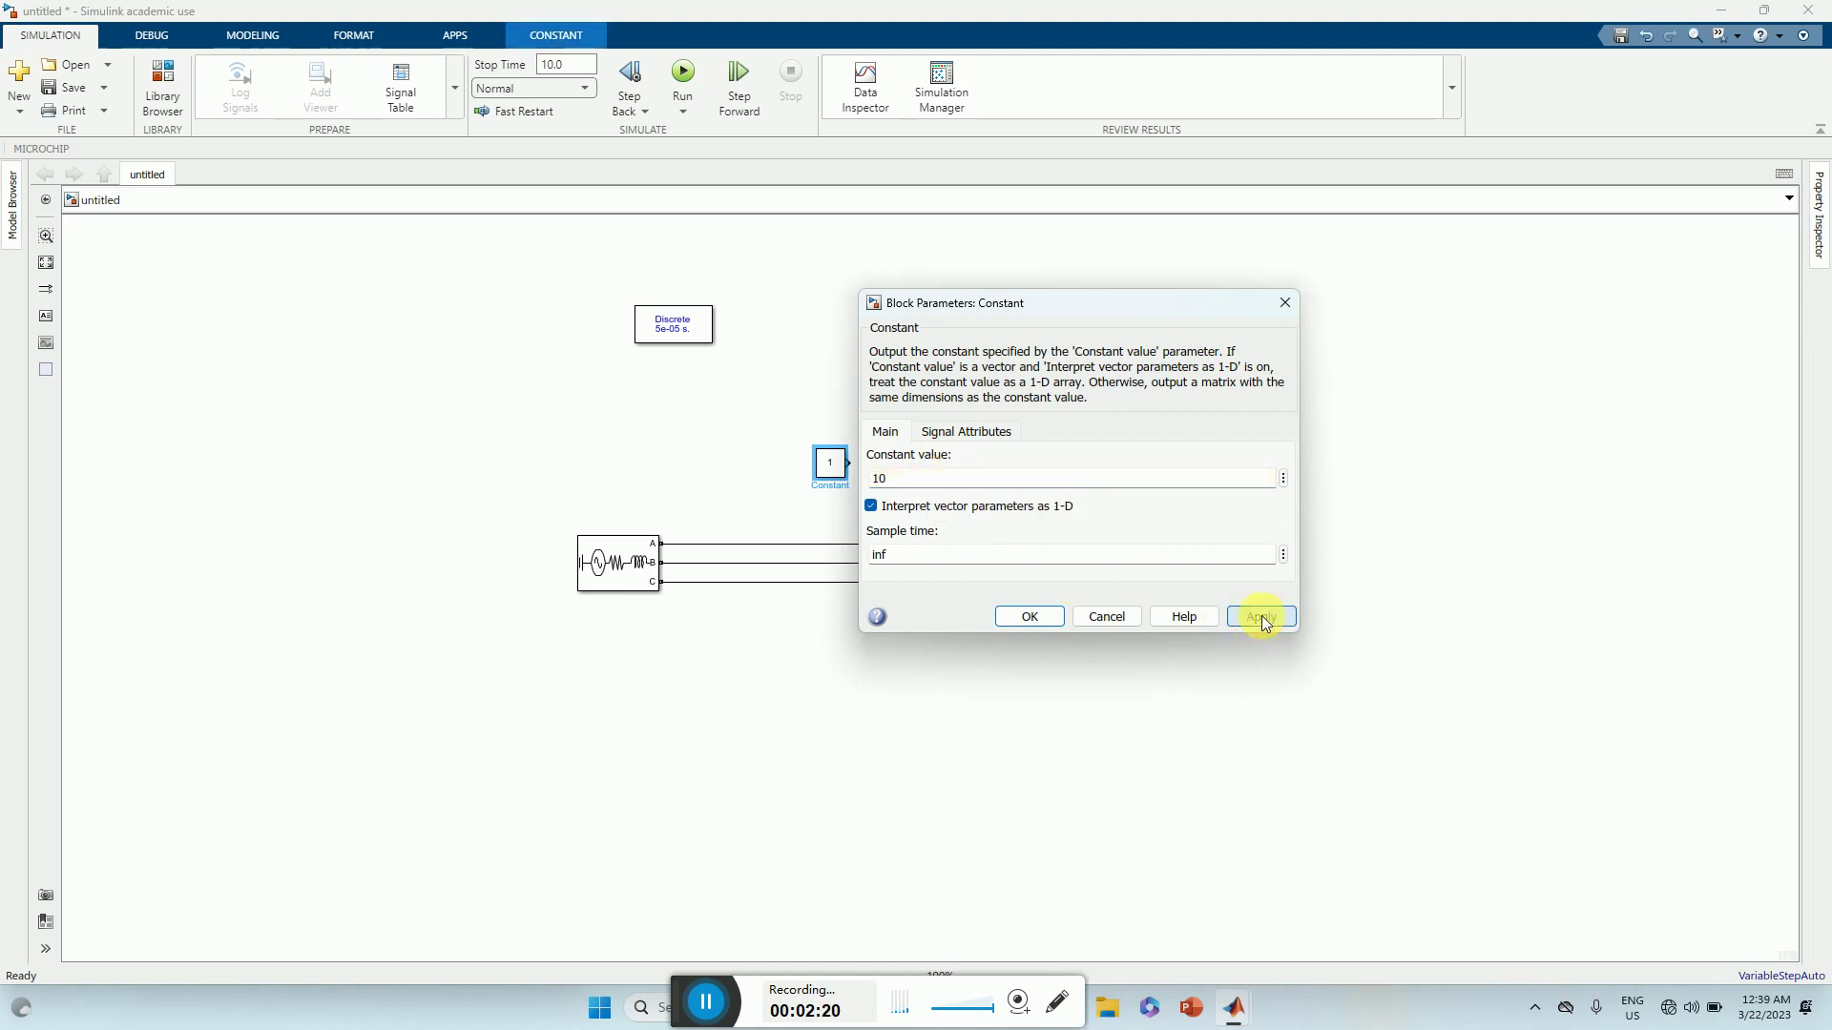
click(1027, 618)
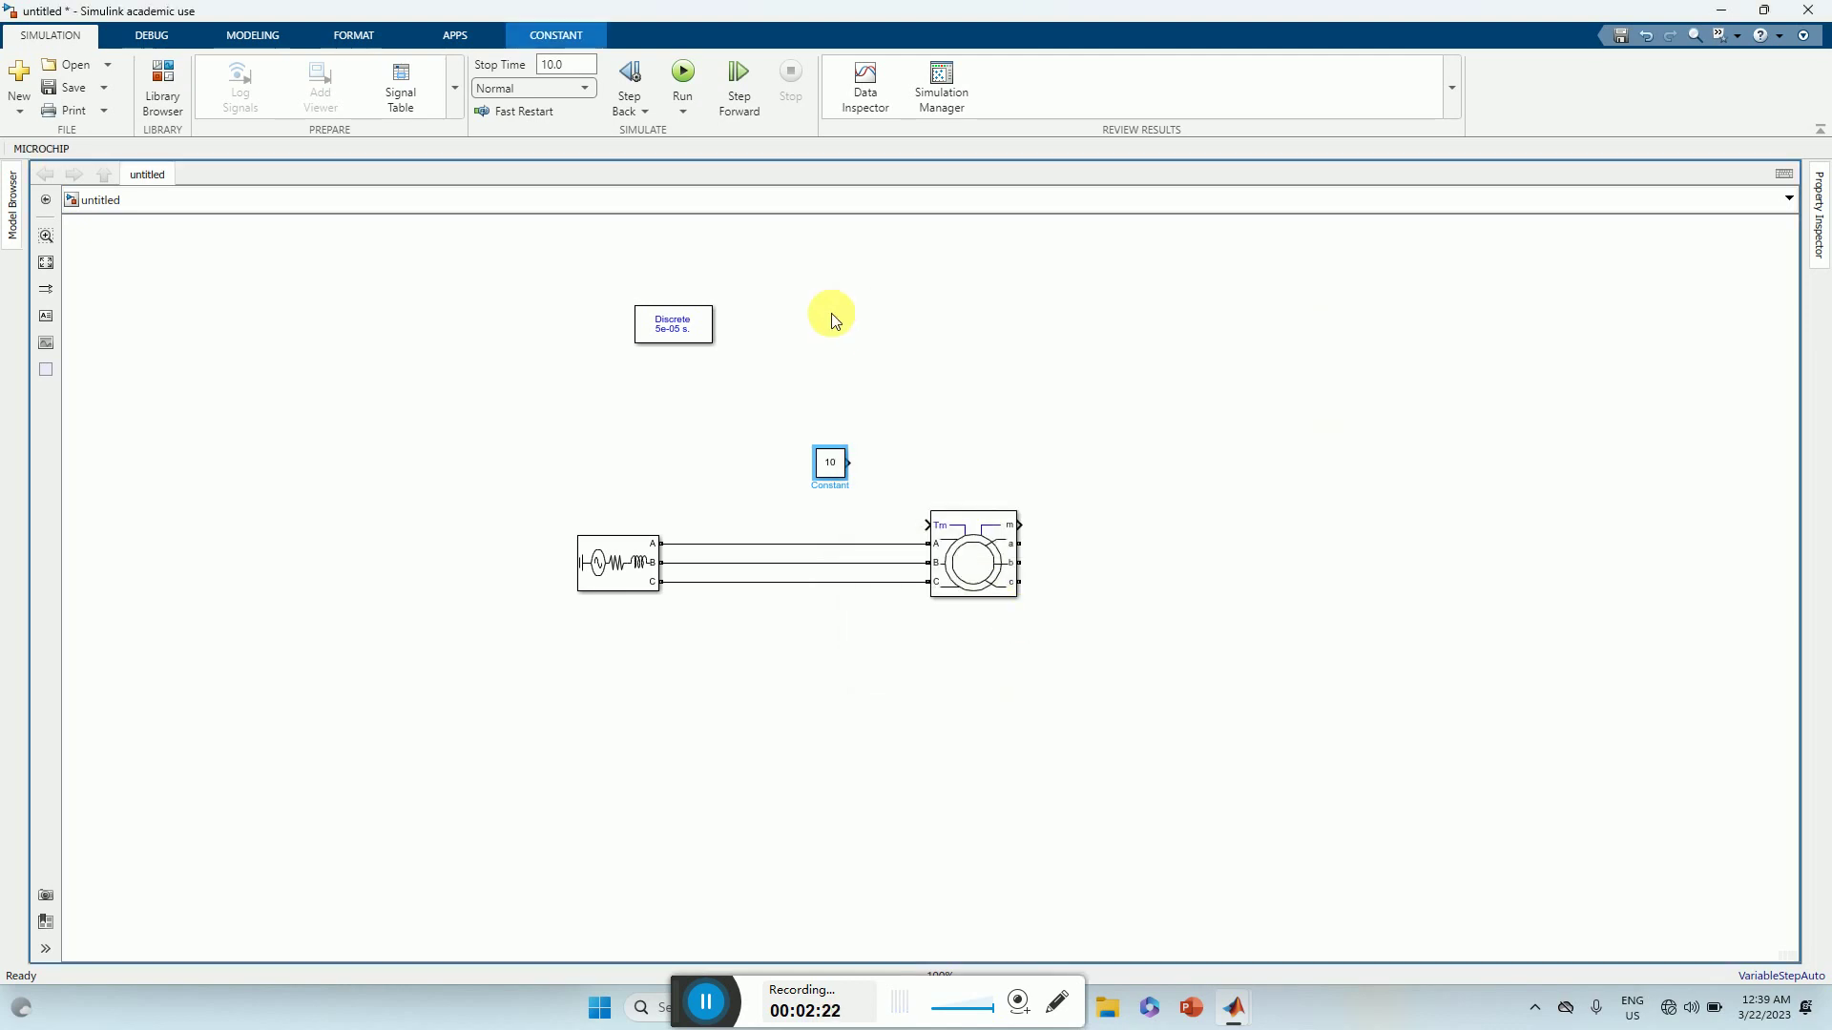
- Restore the model window from full screen, enlarge it and place it beside the Library Browser
click(1764, 10)
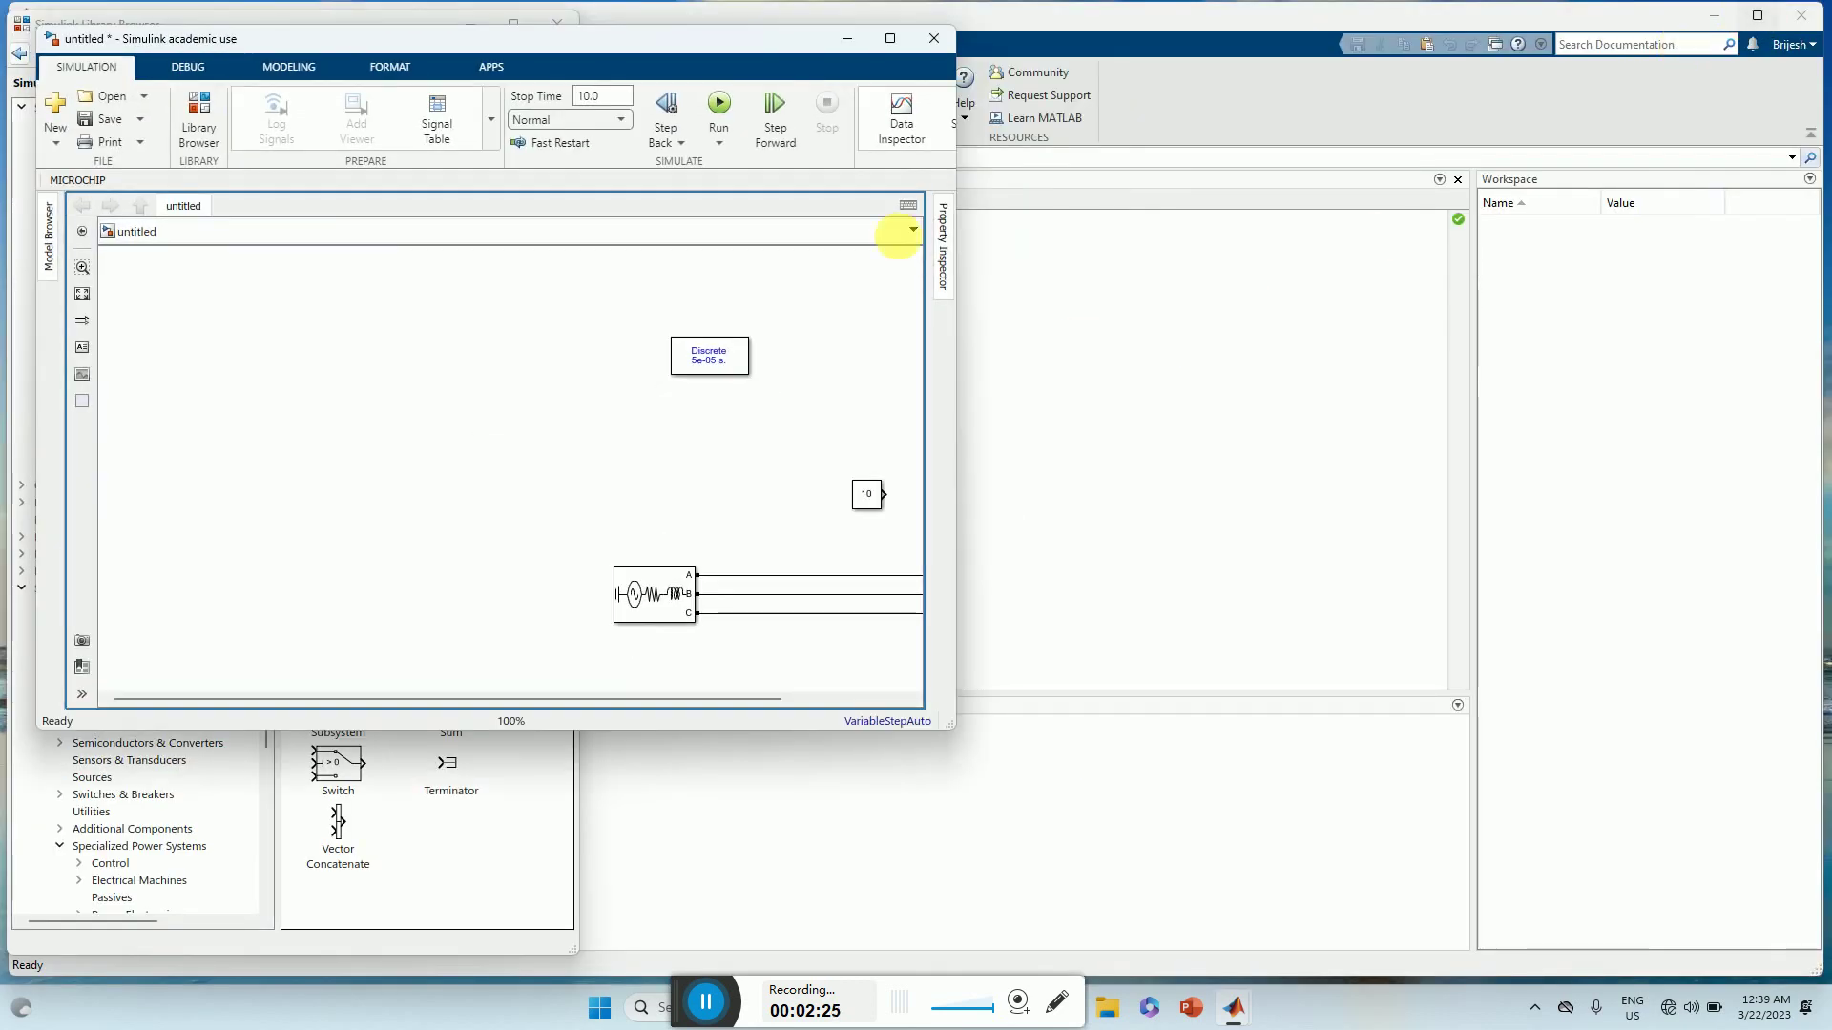
drag(951, 732, 1179, 989)
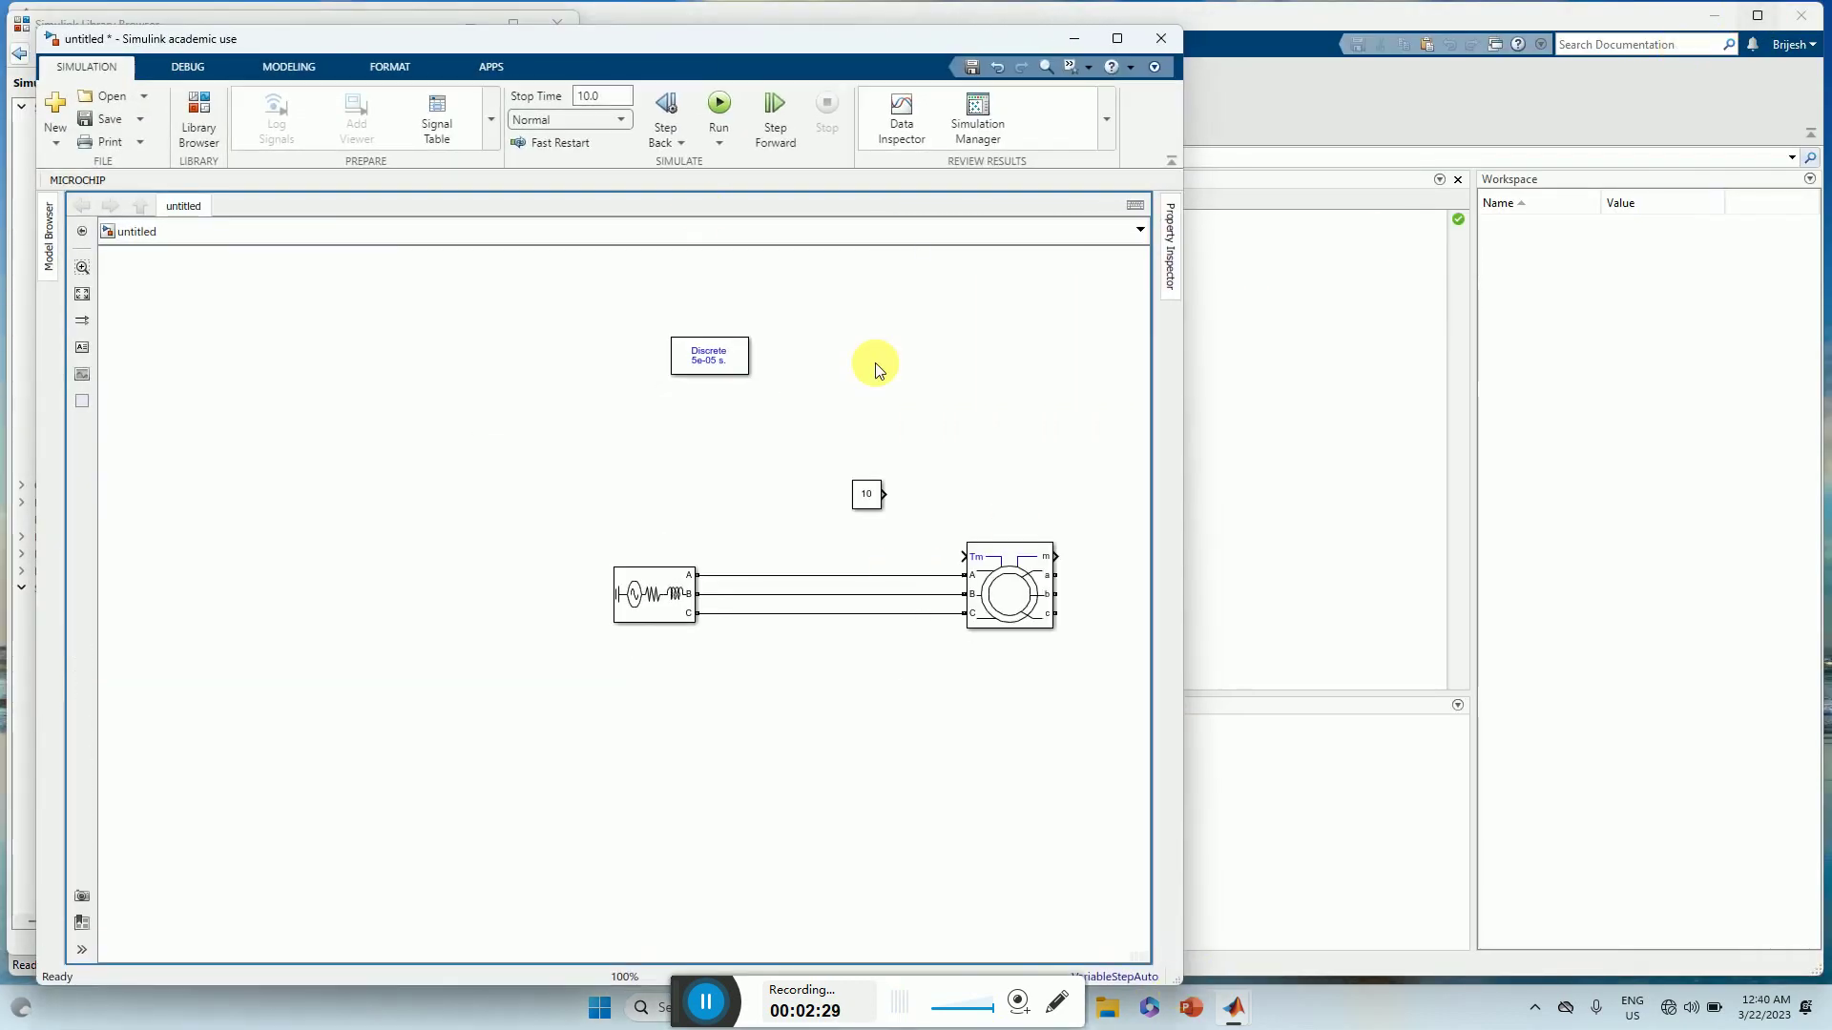
drag(675, 38, 1188, 19)
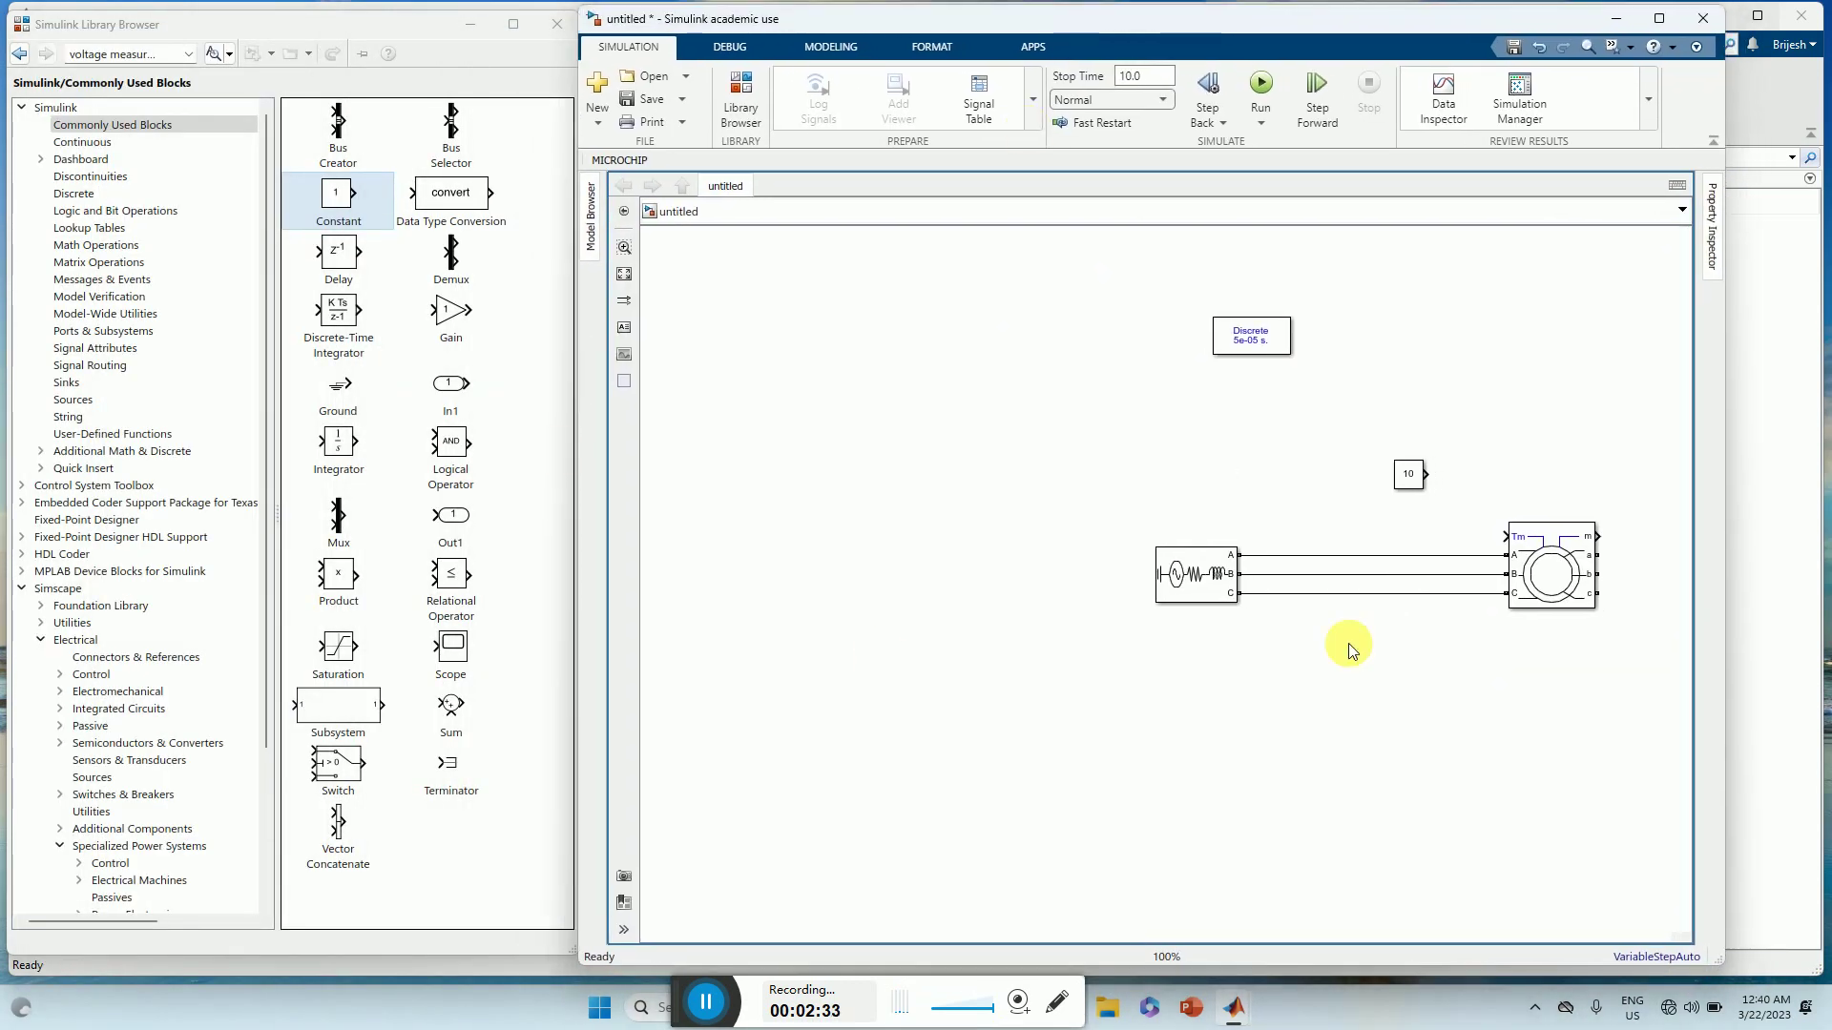
- Move the whole block diagram together toward the left side of the canvas, leaving free space right of the machine
drag(1060, 295, 1615, 683)
click(1548, 577)
drag(1549, 578, 1148, 588)
click(1308, 531)
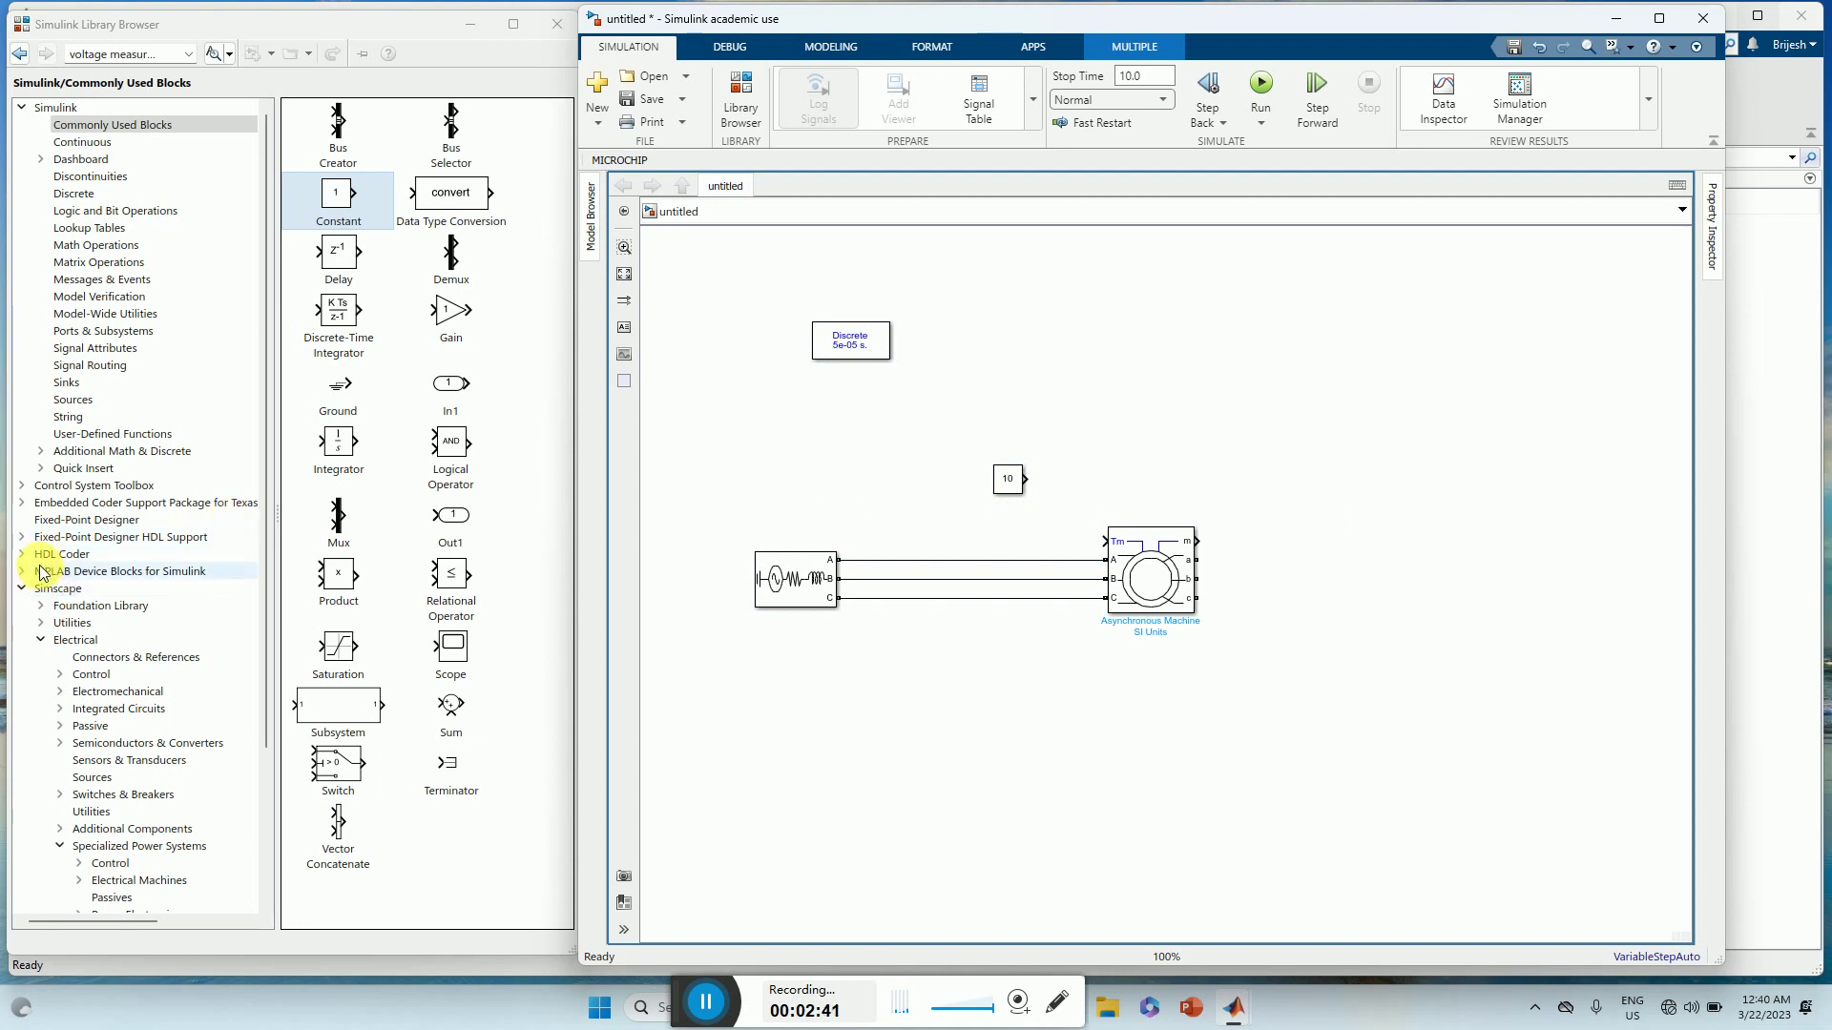
- Connect the Constant block's output to the asynchronous machine's Tm input and dismiss the connection hint
click(1025, 479)
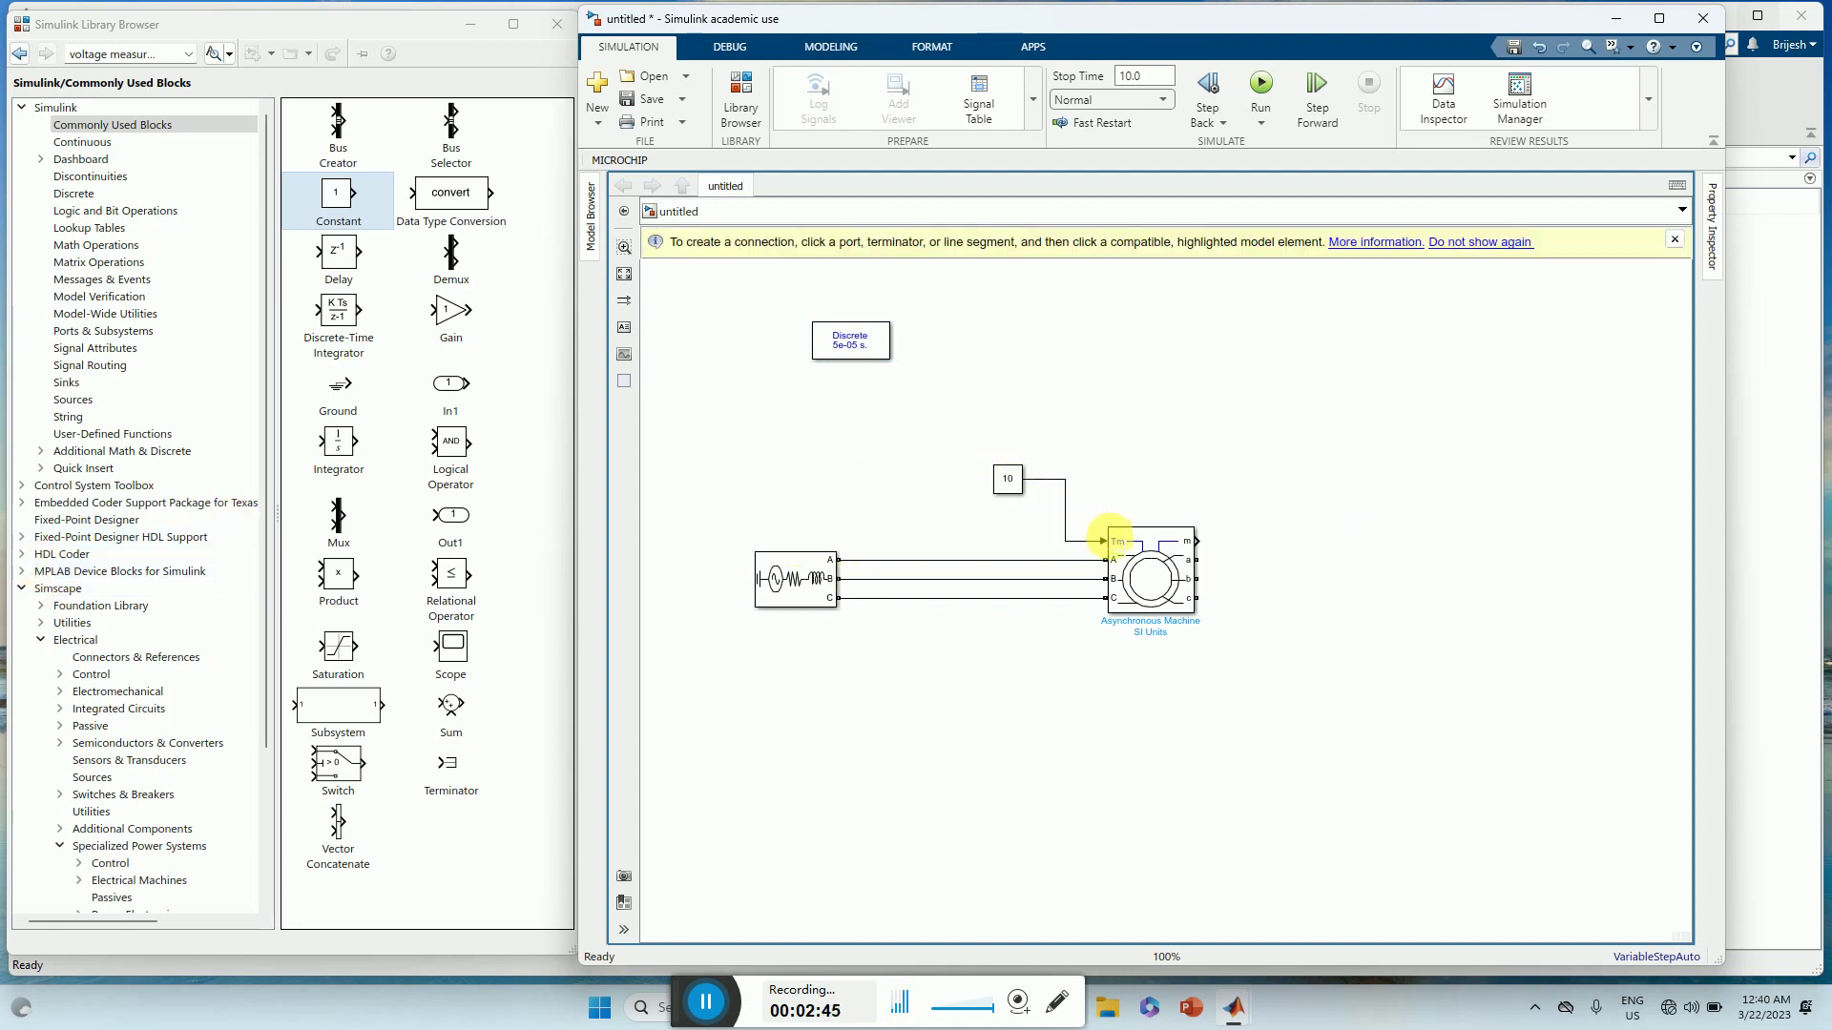
click(1106, 541)
click(1675, 239)
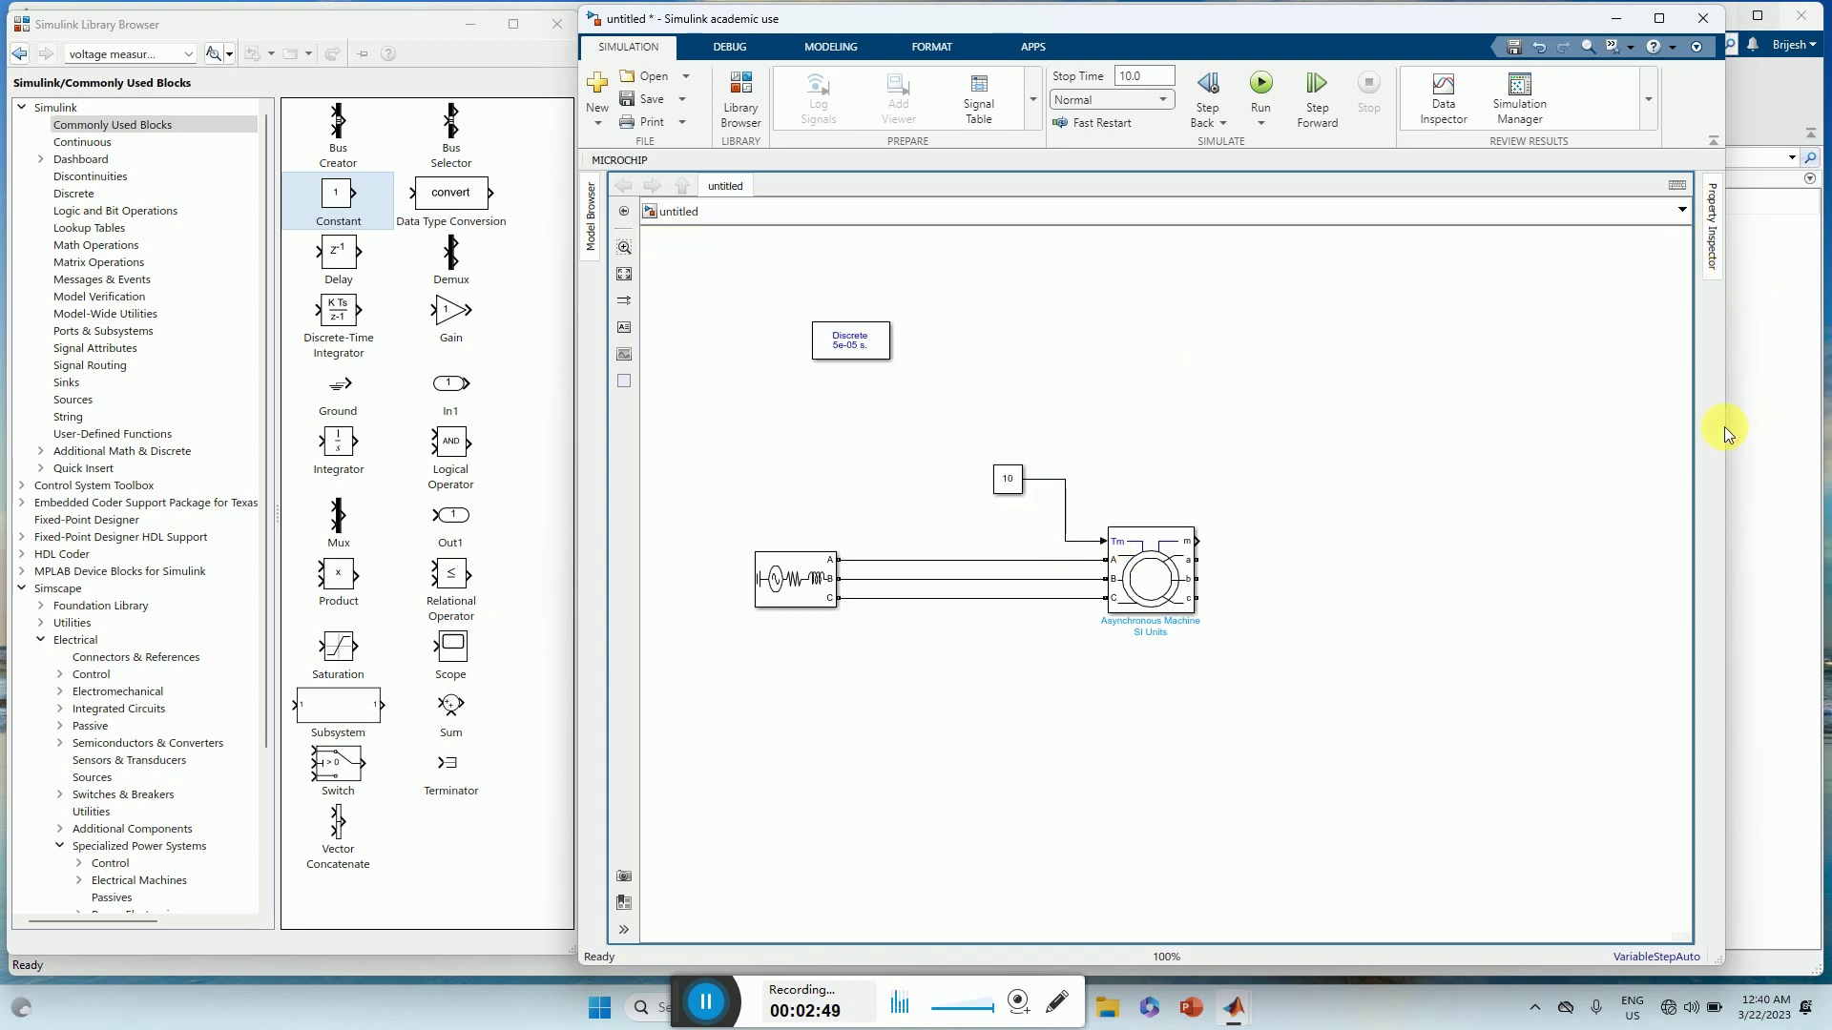
- Widen the model window and add a Scope from Commonly Used Blocks to the right of the asynchronous machine
drag(1735, 433, 1825, 433)
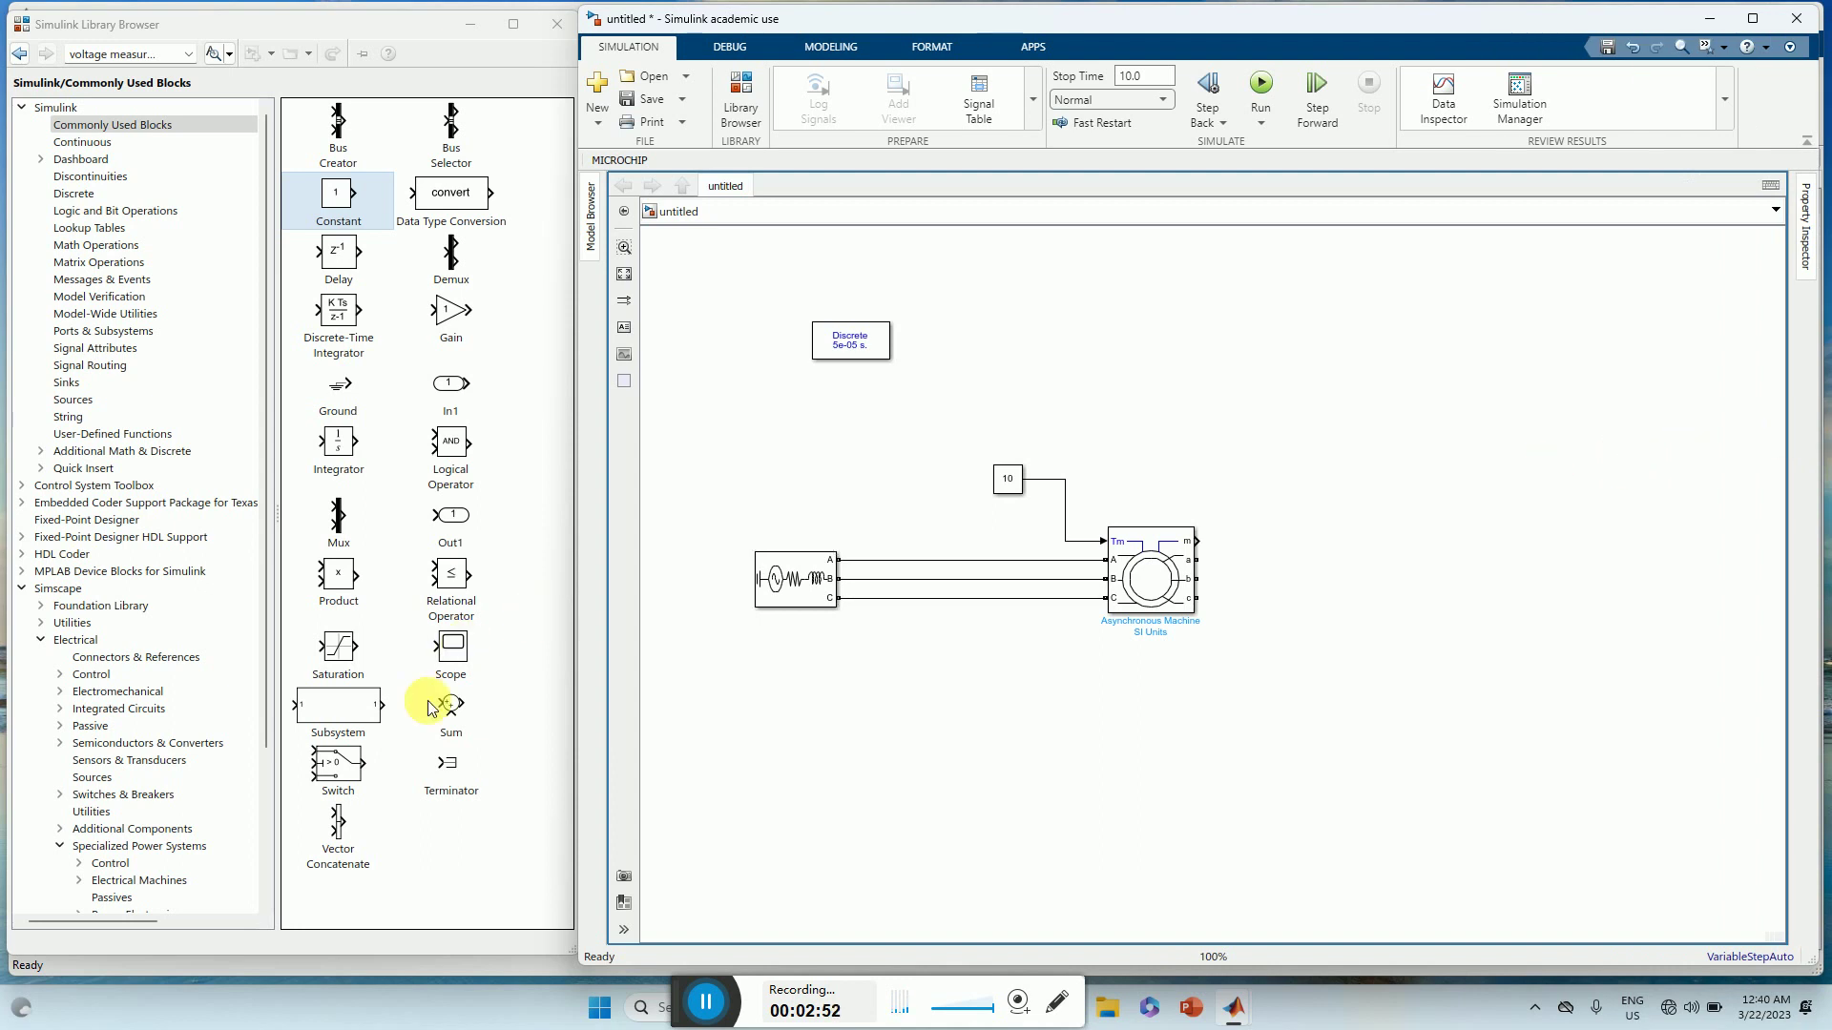
drag(451, 655, 1427, 569)
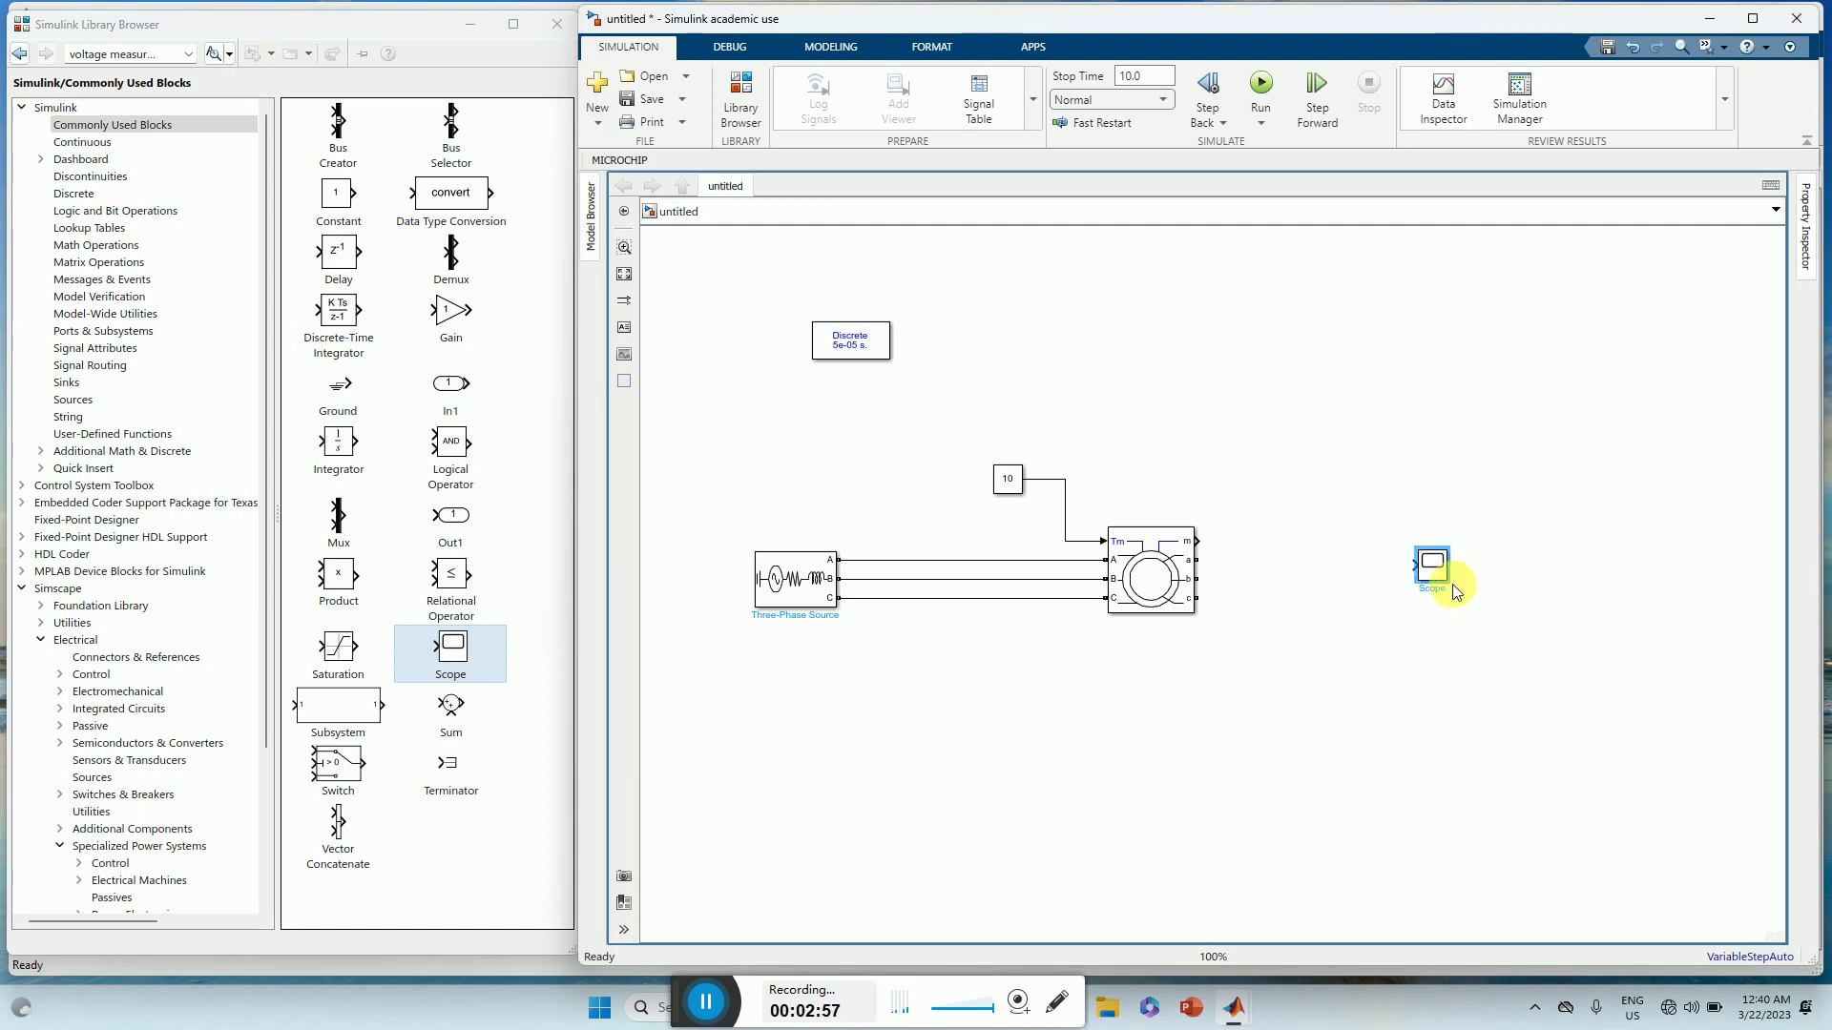
click(1439, 570)
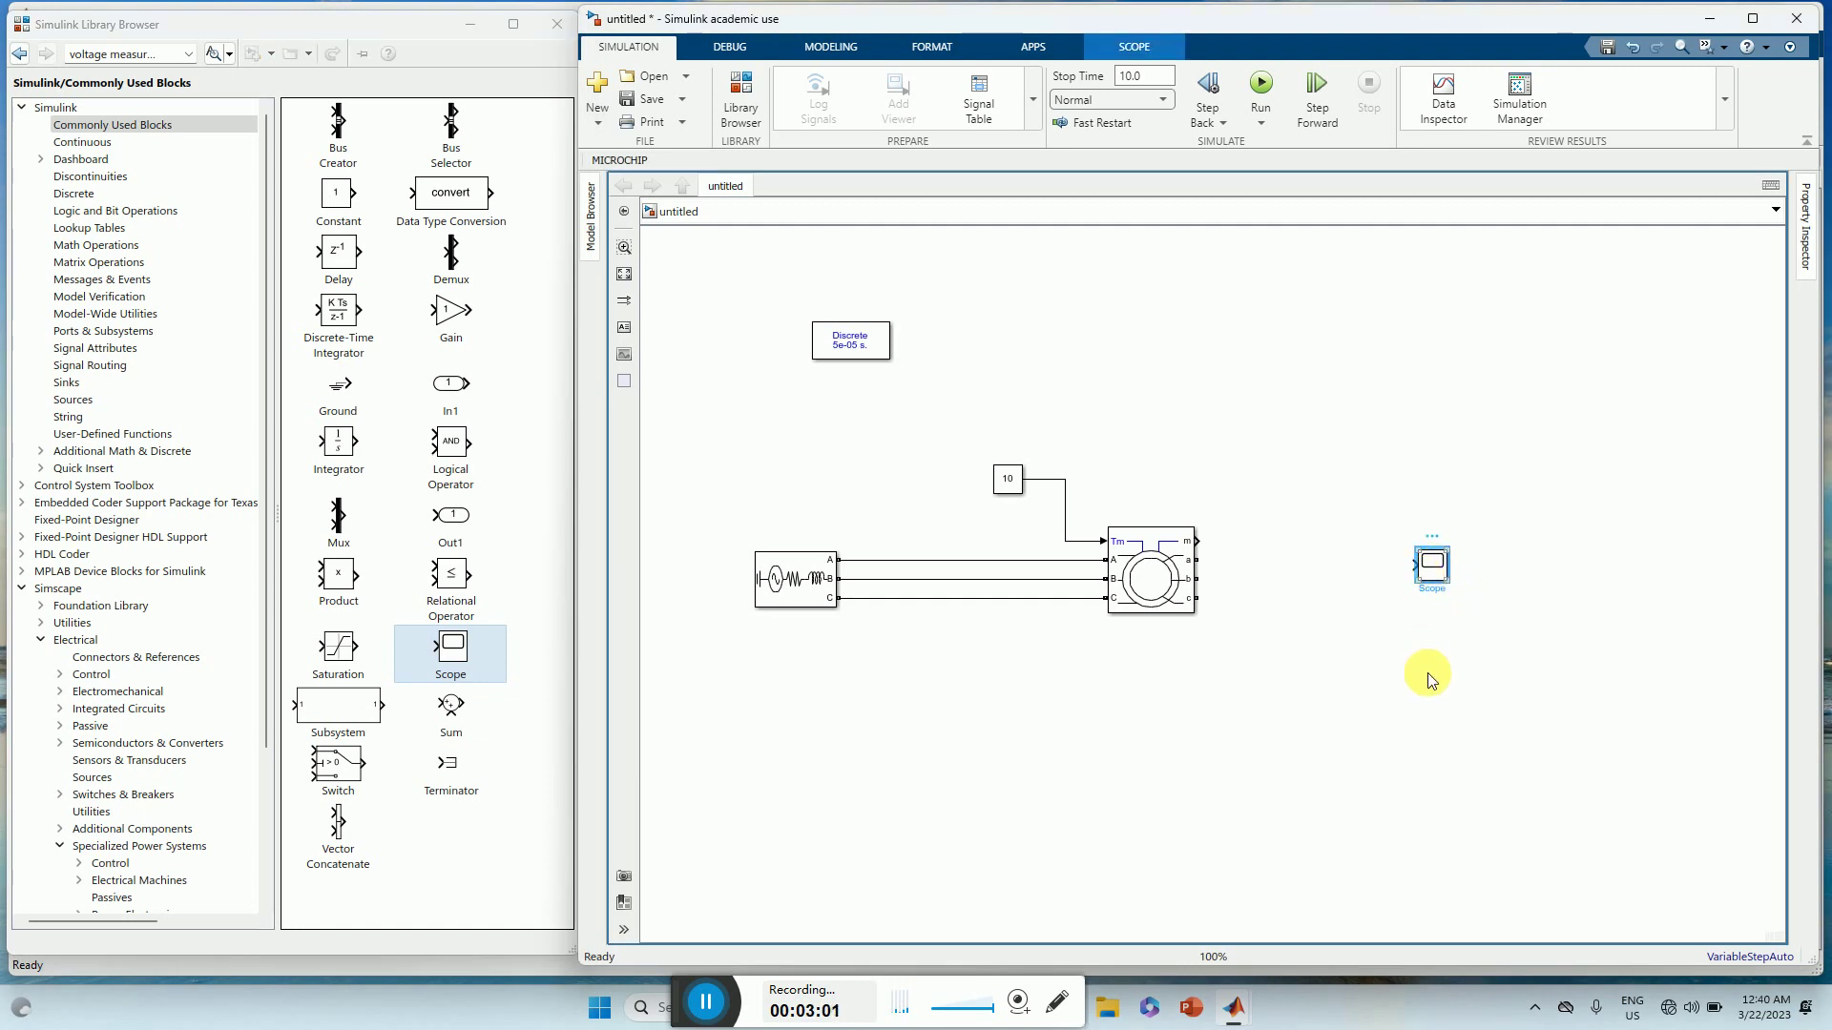
- Enable logging of the Scope's data to the workspace in Structure With Time format, apply it and close the configuration properties
double_click(1431, 567)
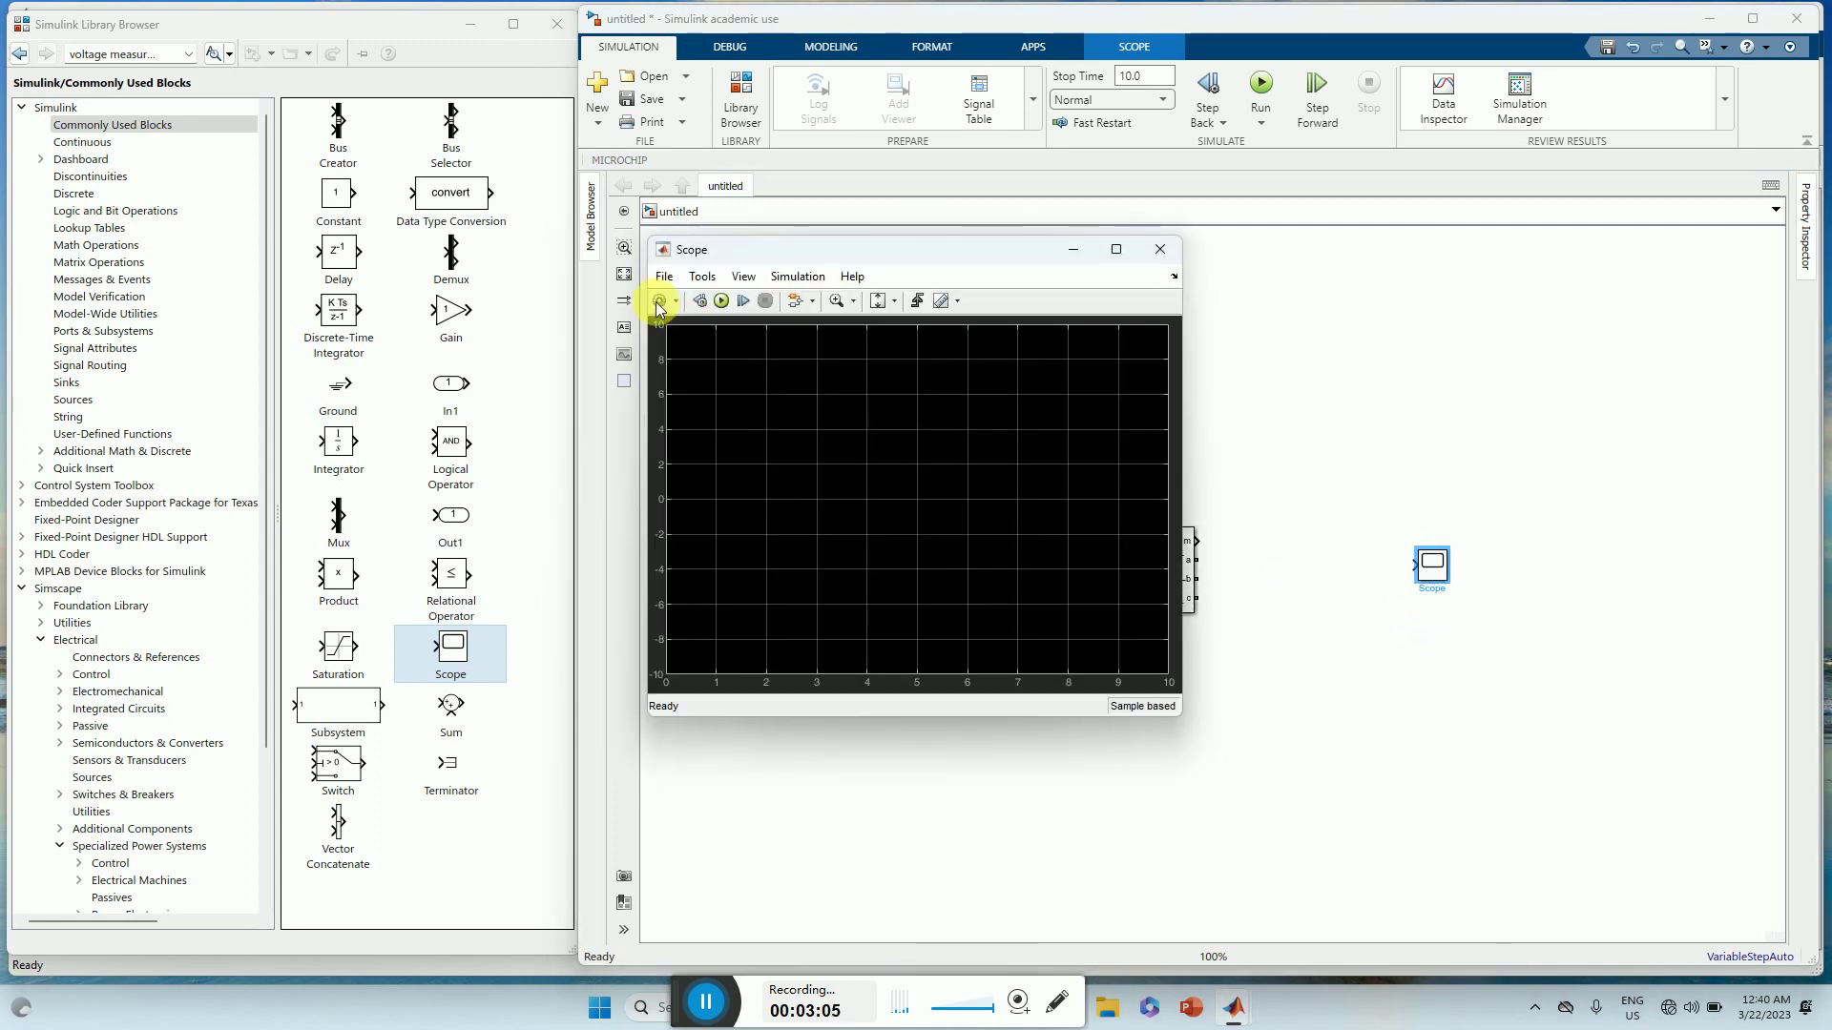
click(674, 303)
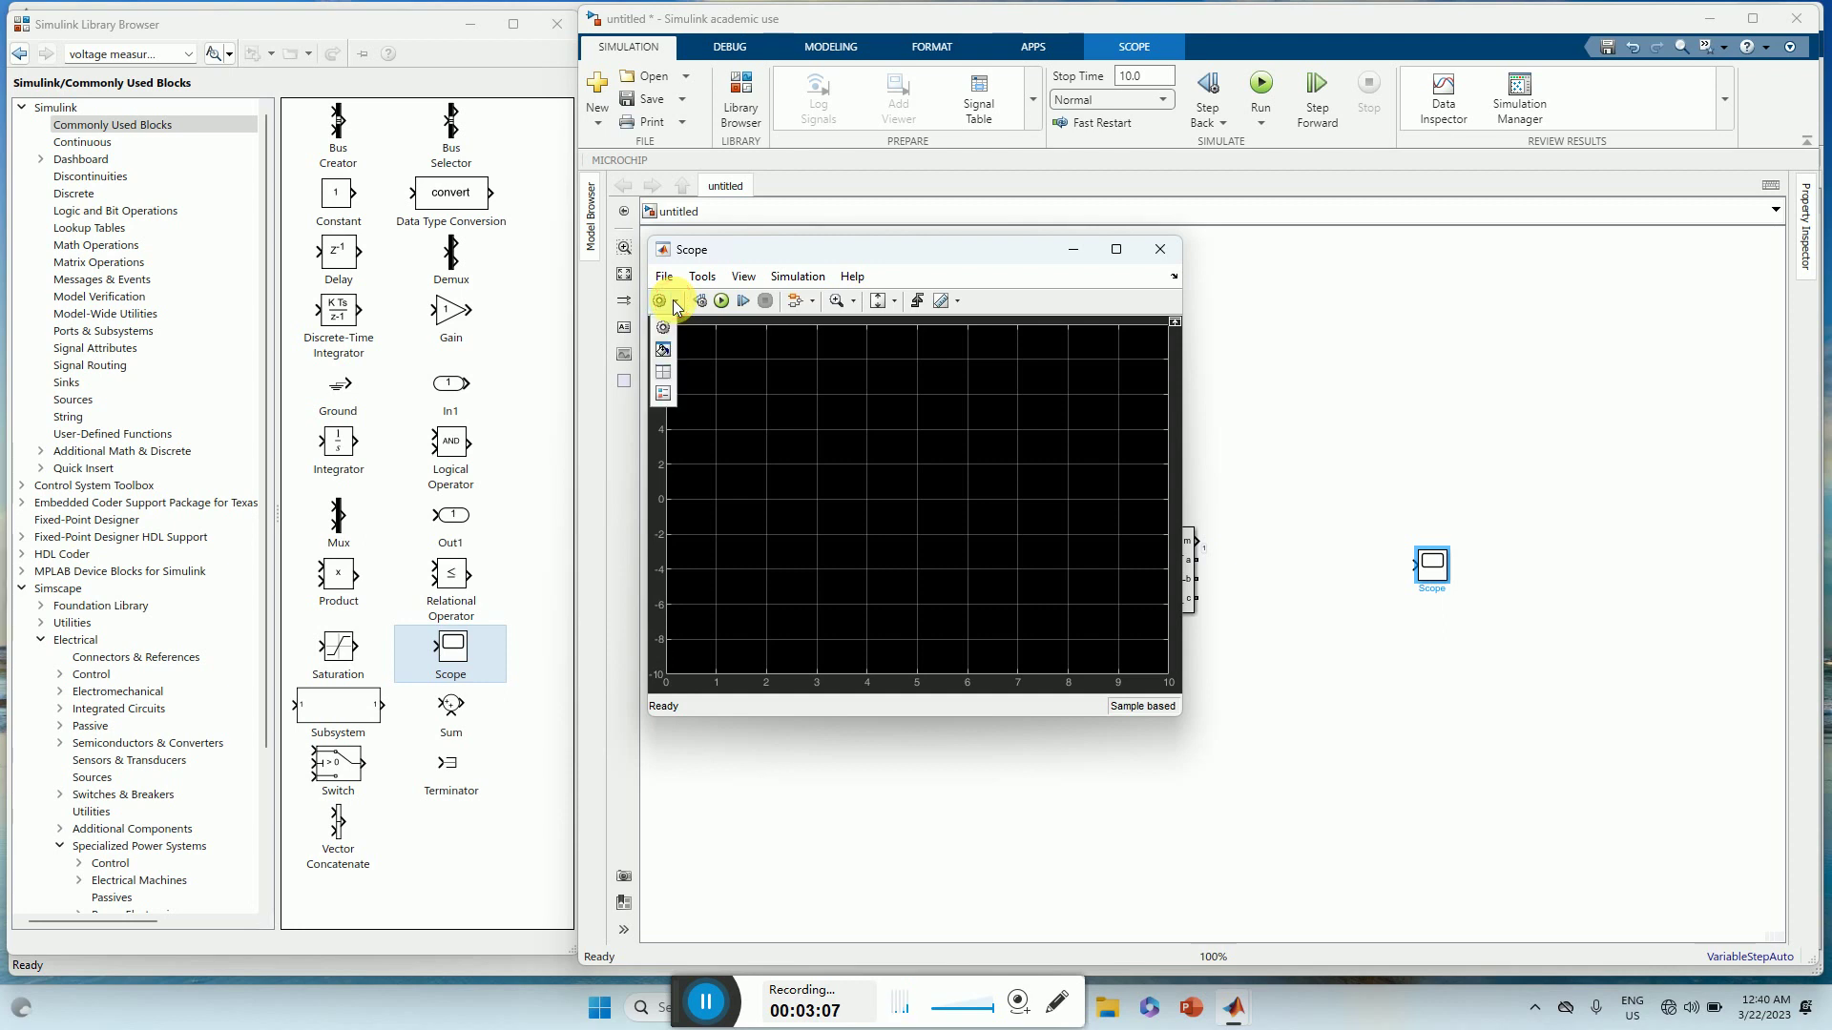
click(664, 330)
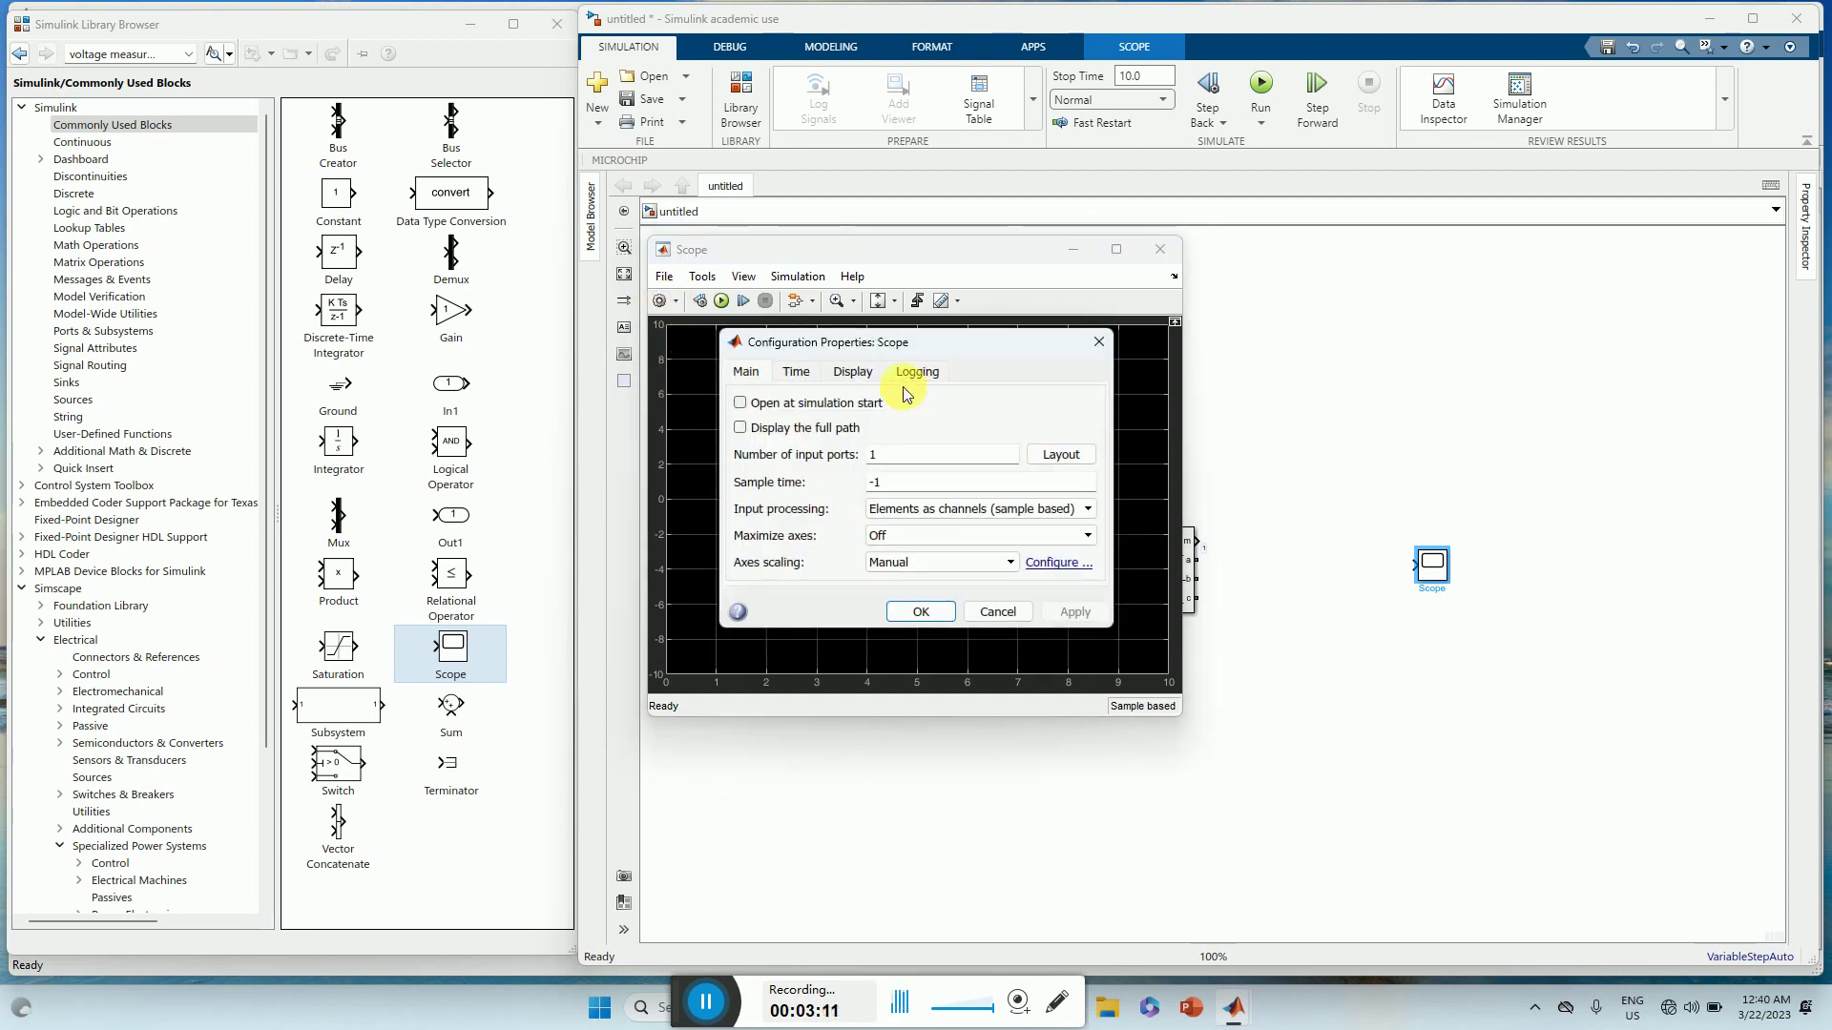
click(917, 372)
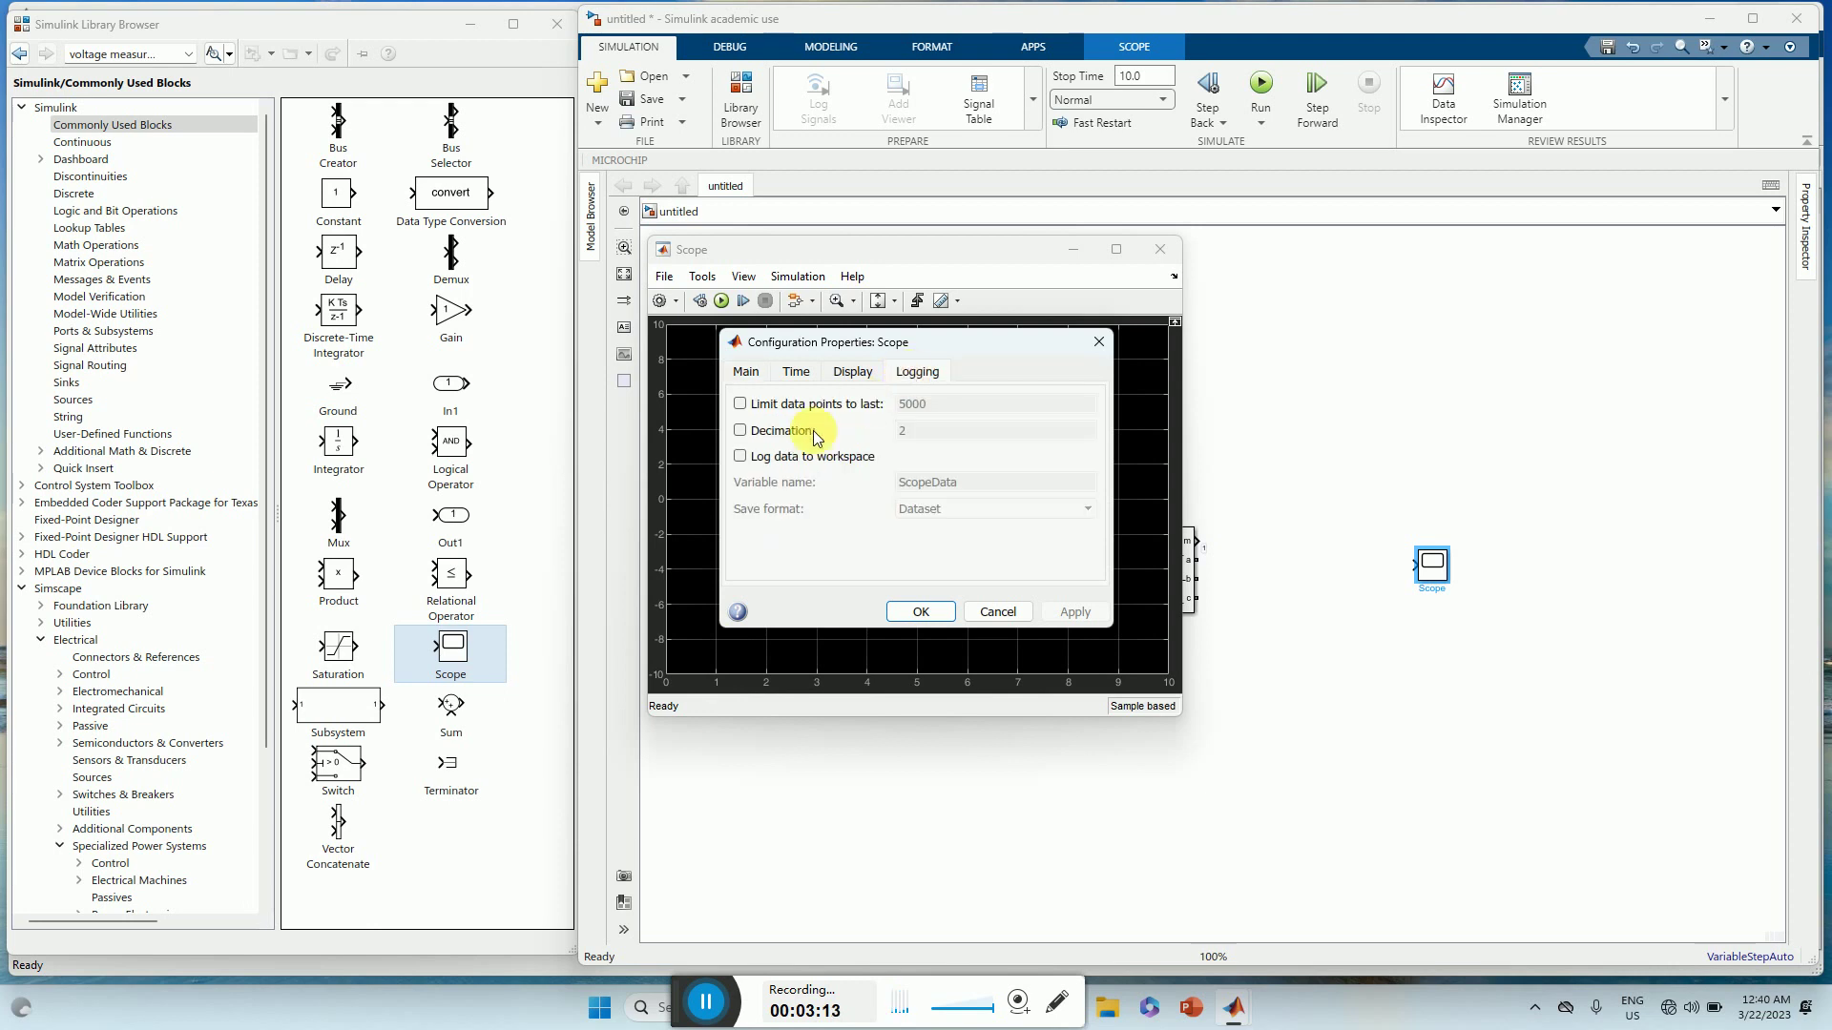
click(742, 458)
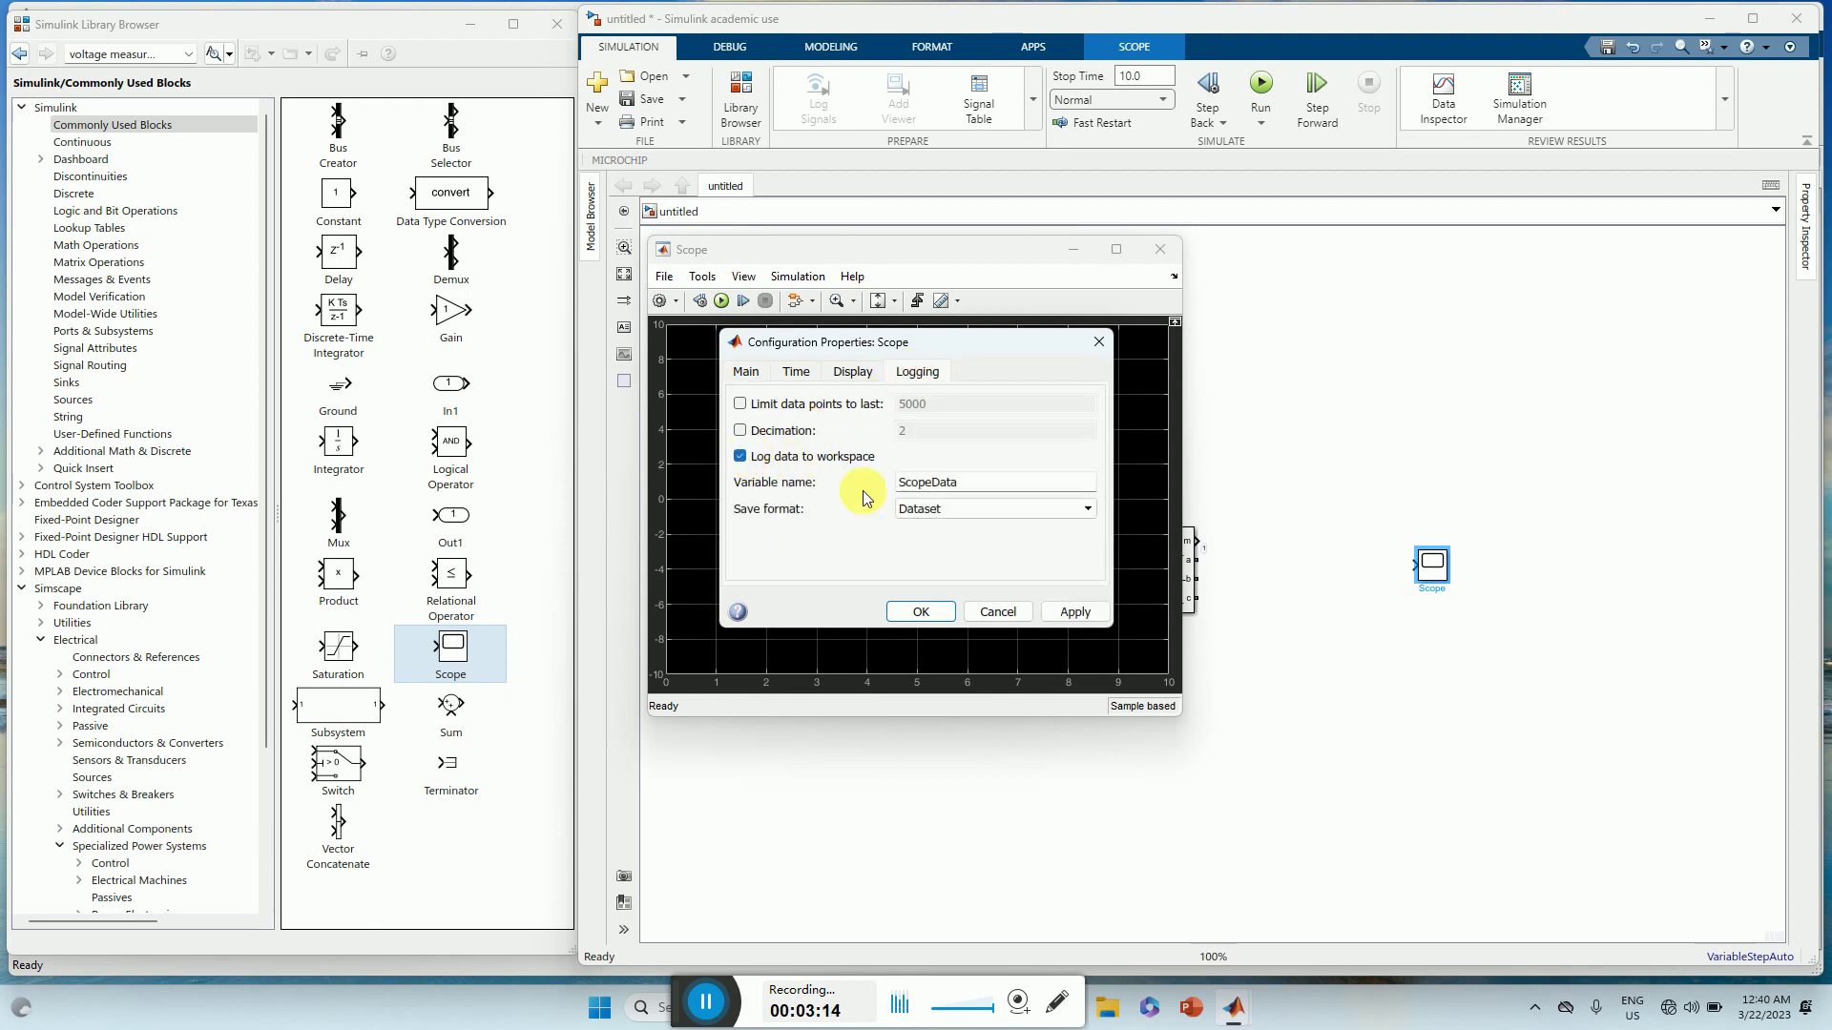
click(972, 520)
click(971, 527)
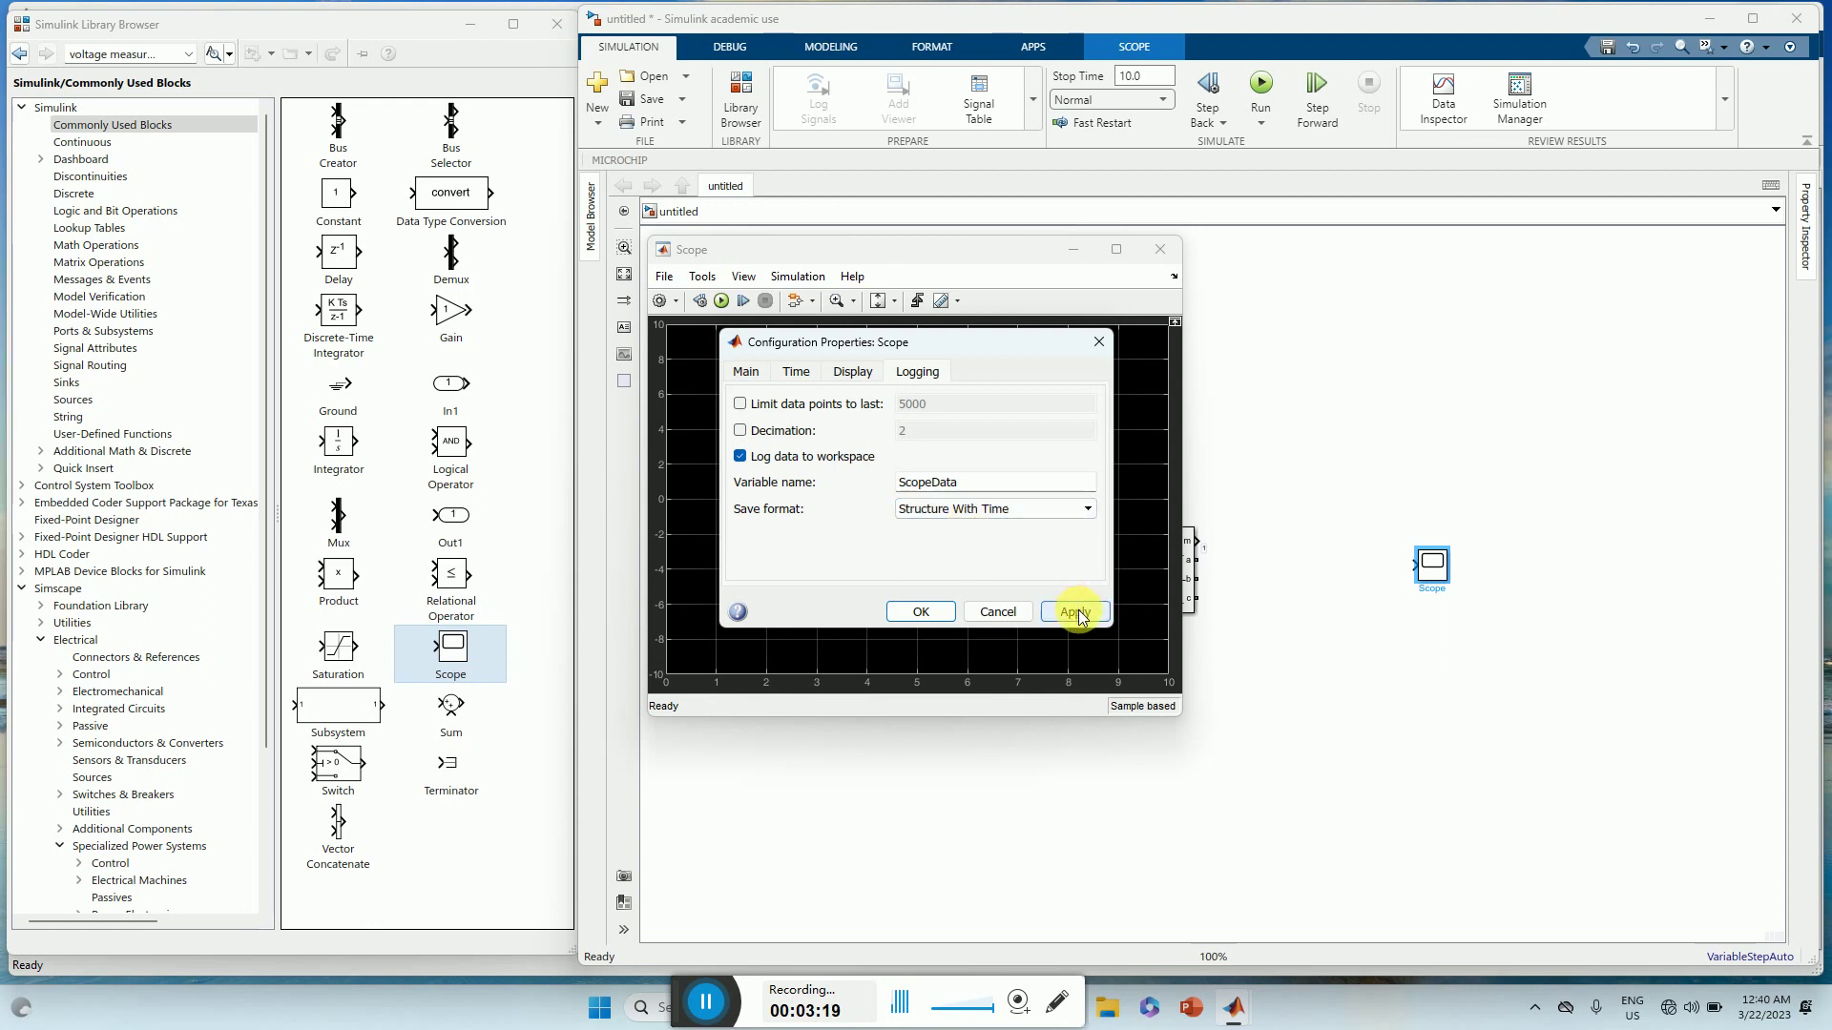
click(1076, 614)
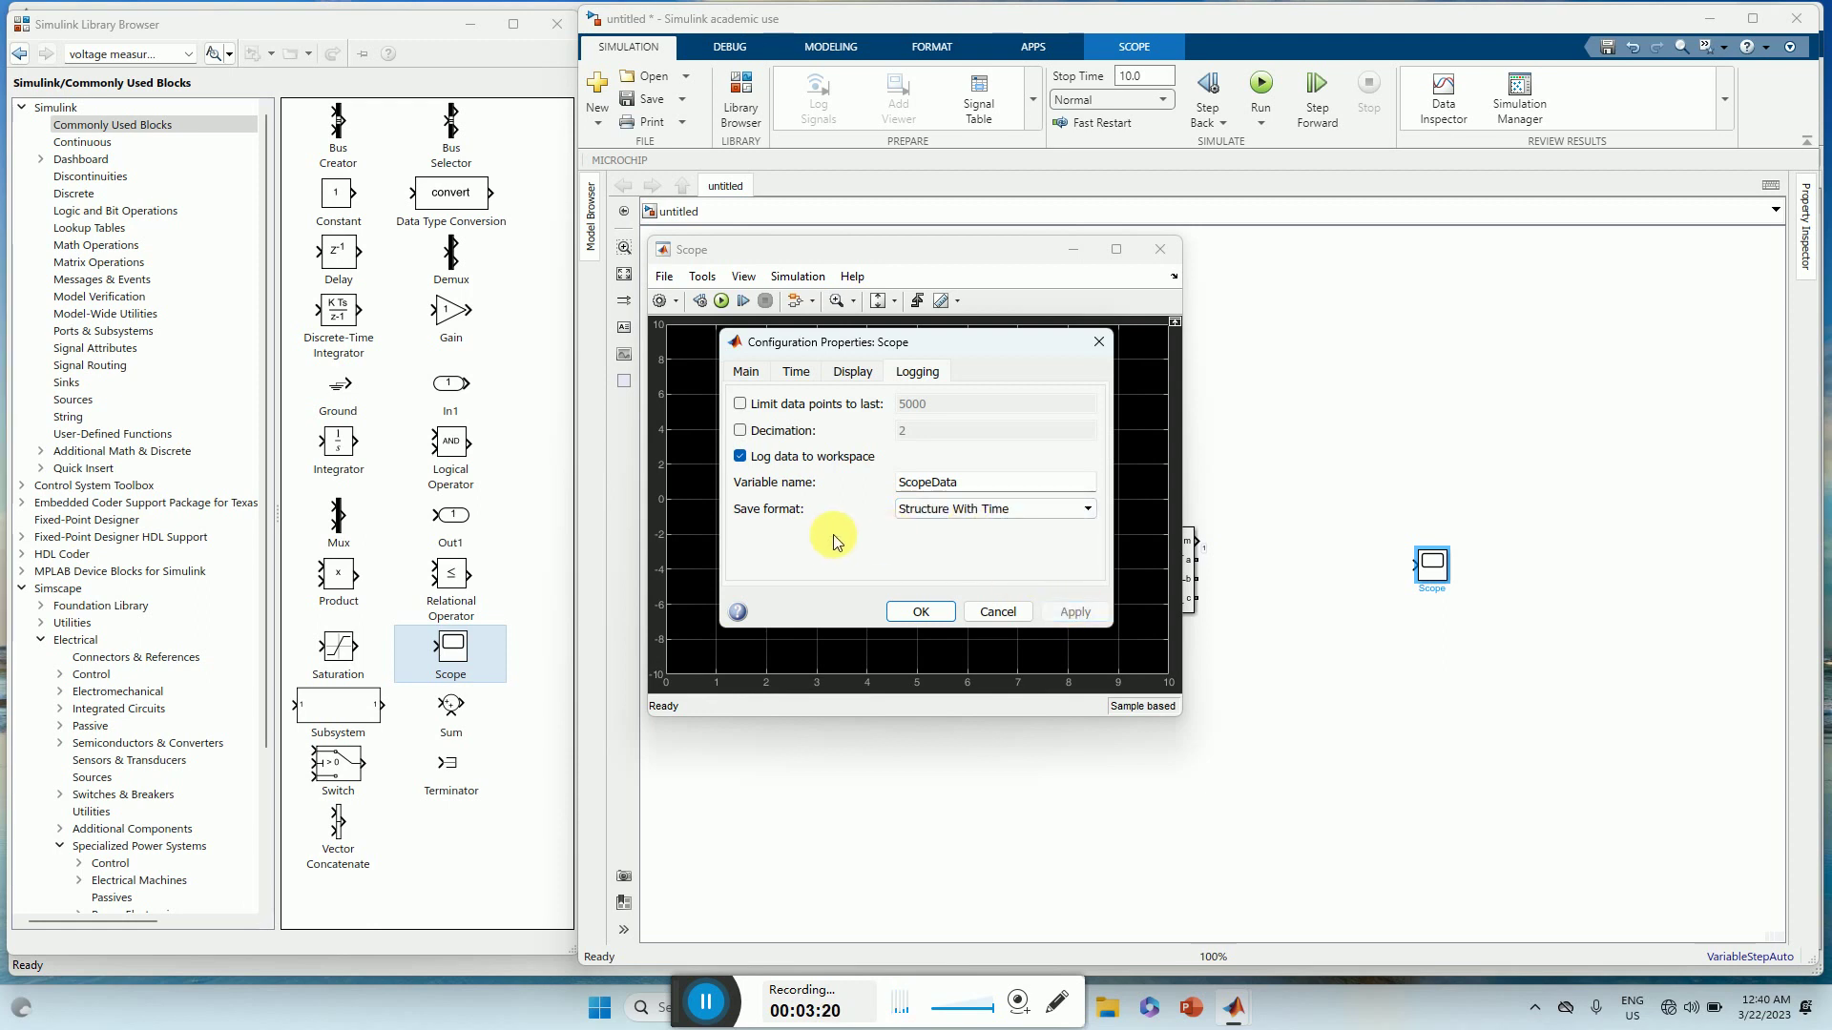
click(851, 371)
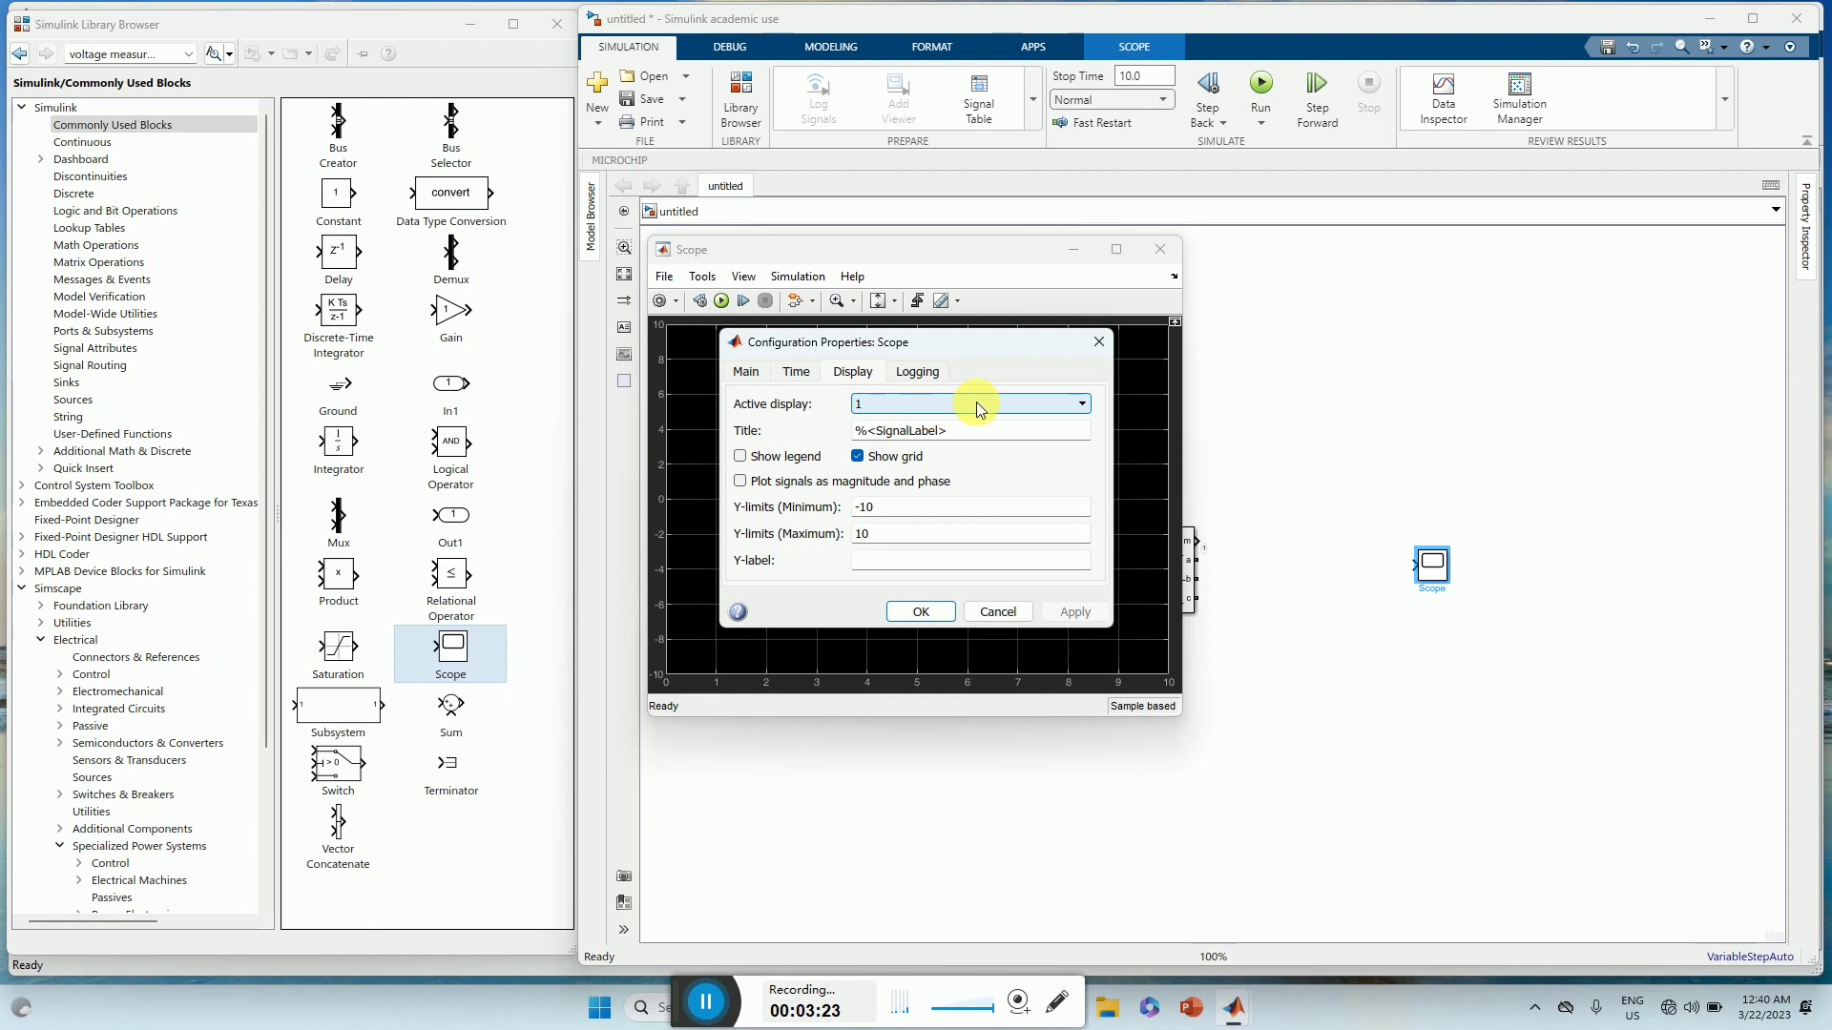
click(806, 376)
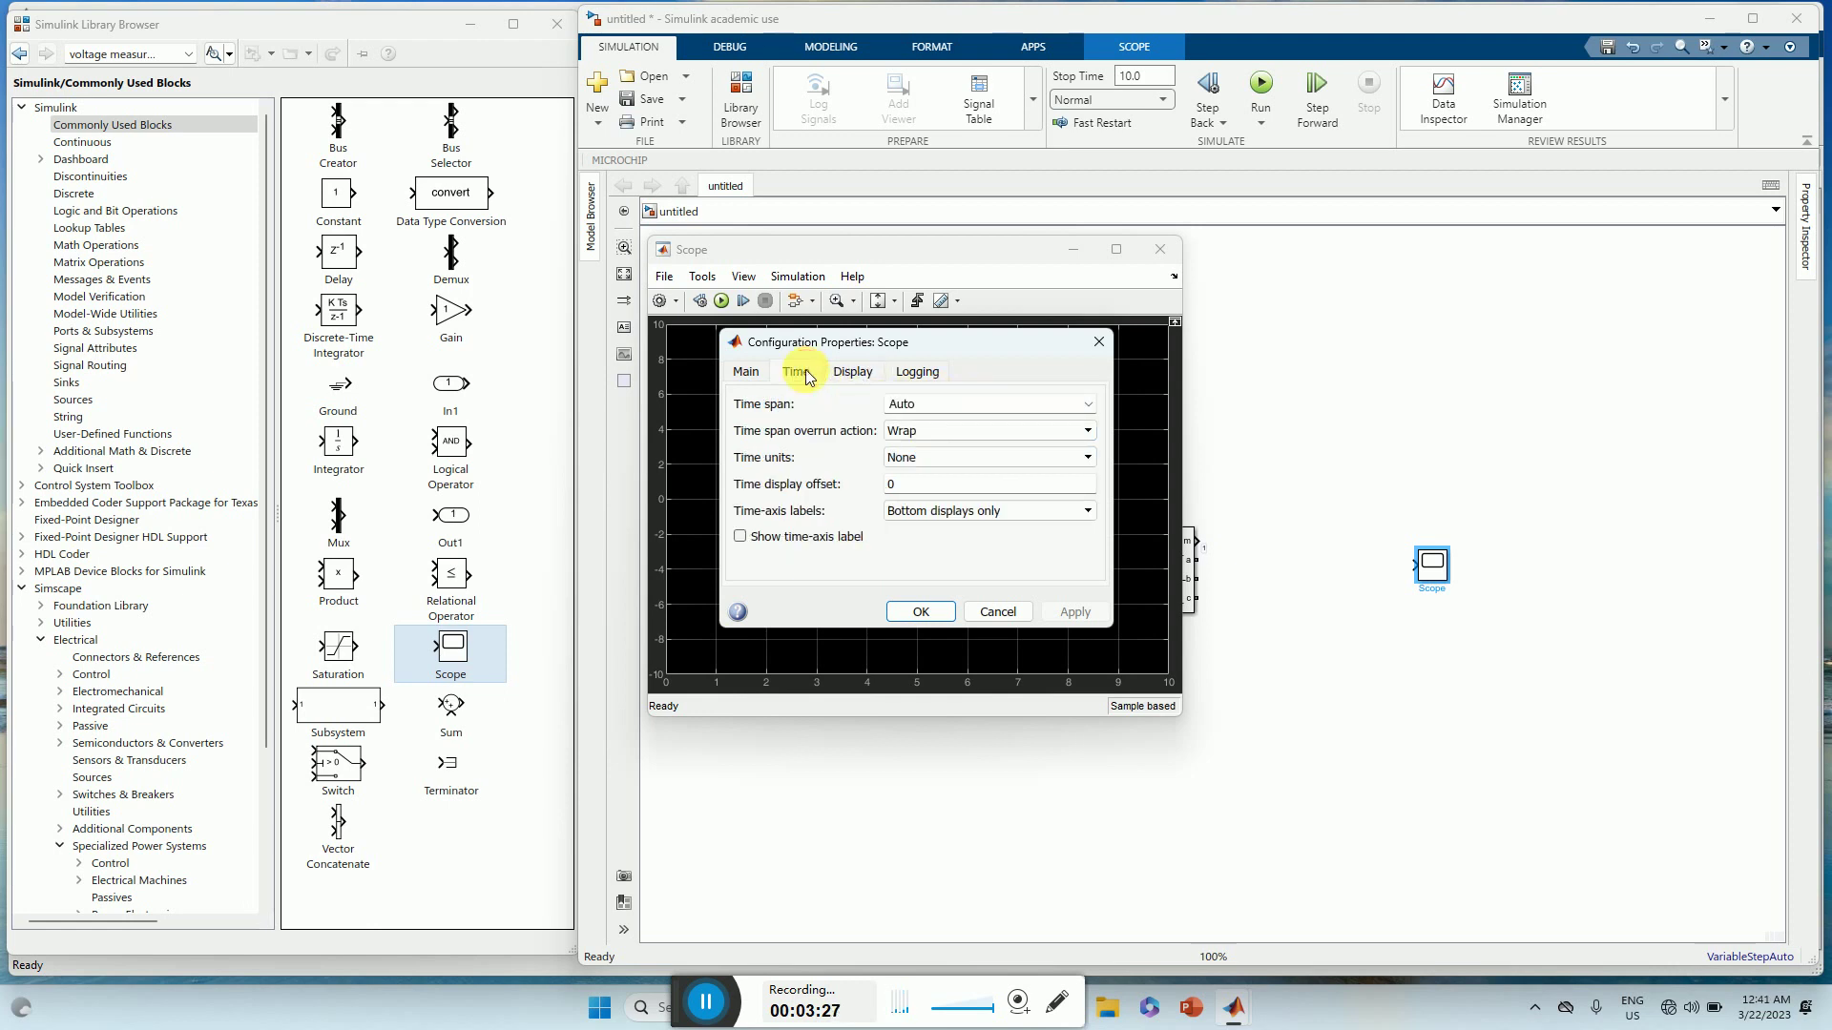
click(1102, 342)
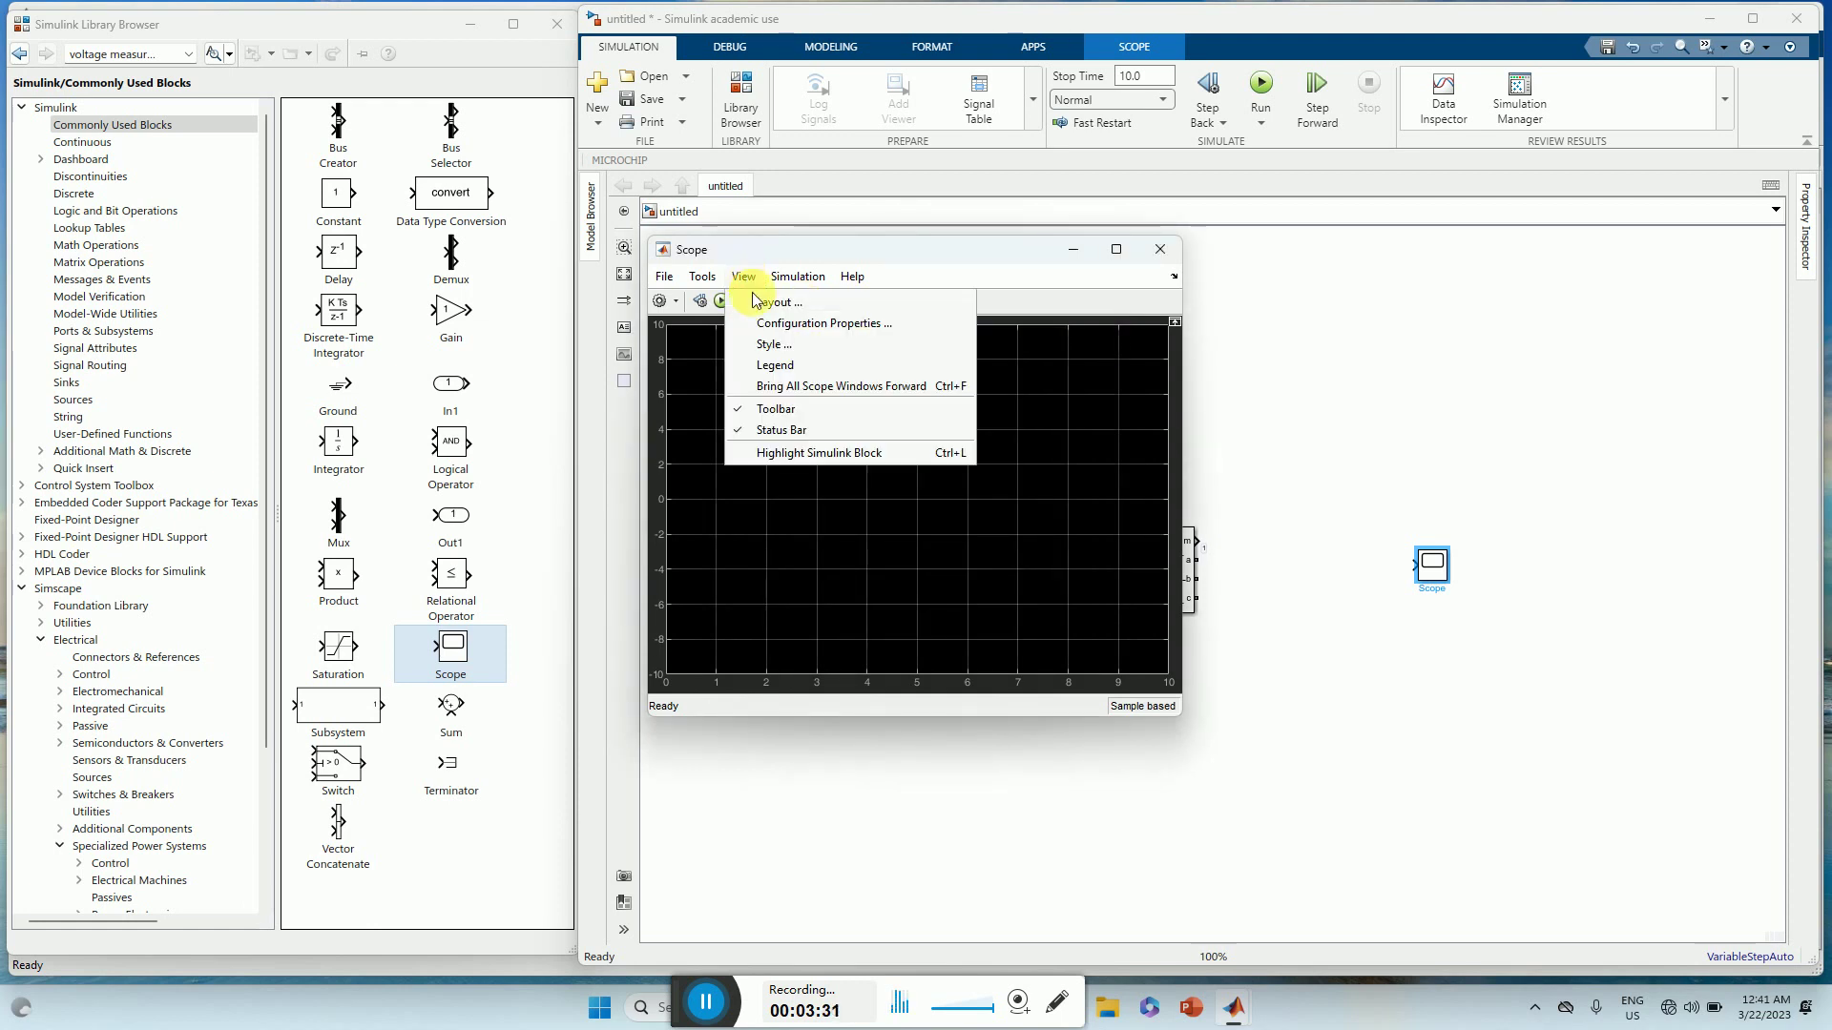
- Arrange the Scope's displays in a layout of four rows and one column through its configuration properties
click(793, 324)
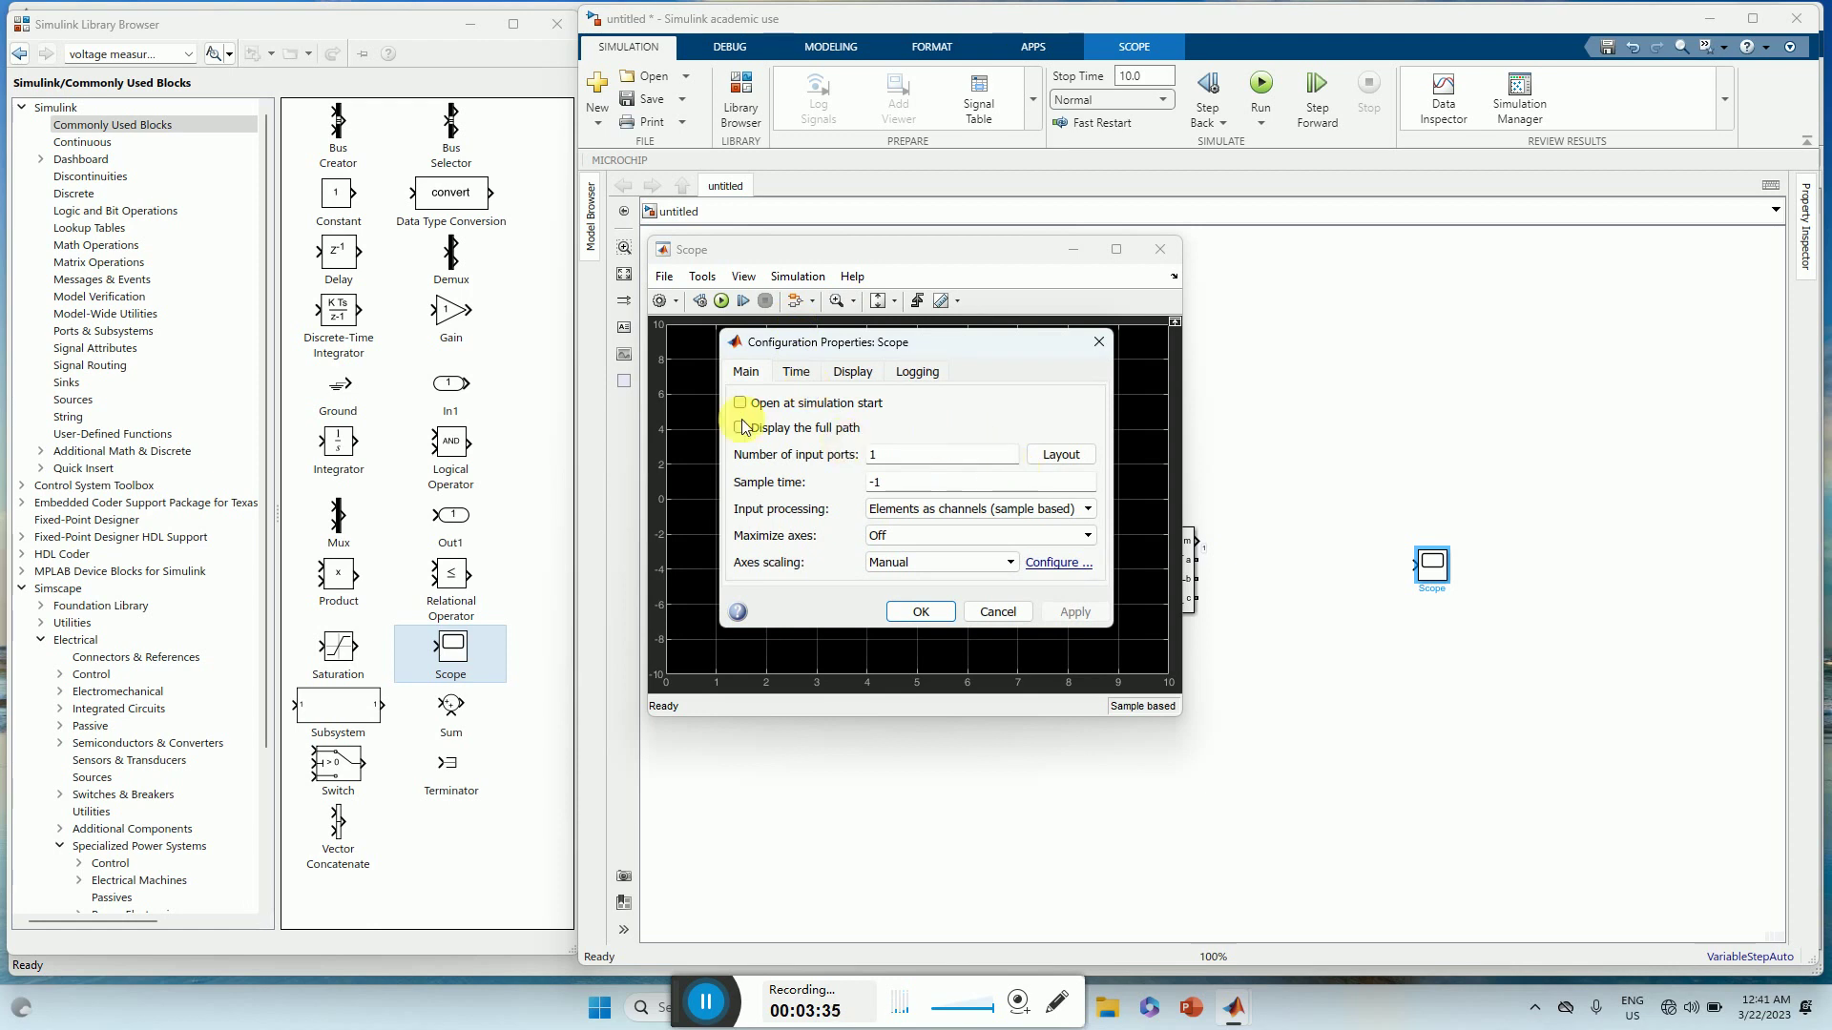
click(1062, 454)
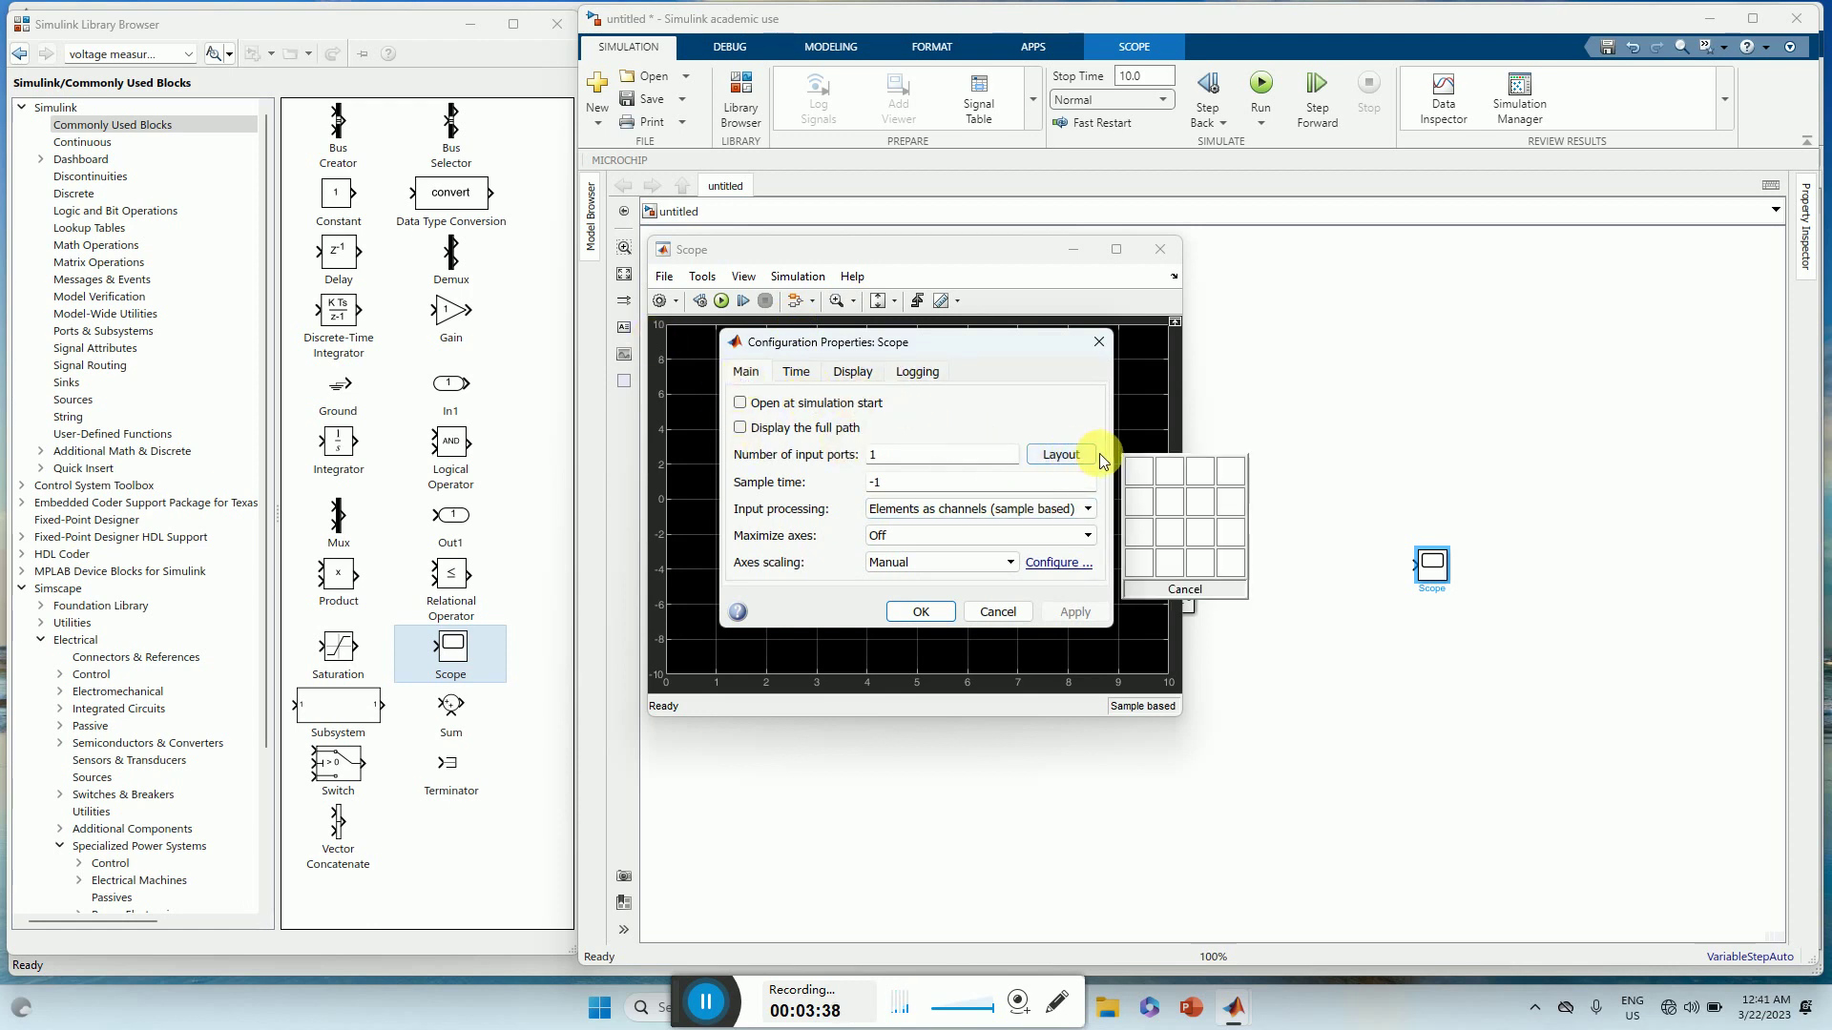
click(1146, 561)
- Set the Scope's number of input ports to 4 with a layout of four stacked displays and apply it
double_click(940, 457)
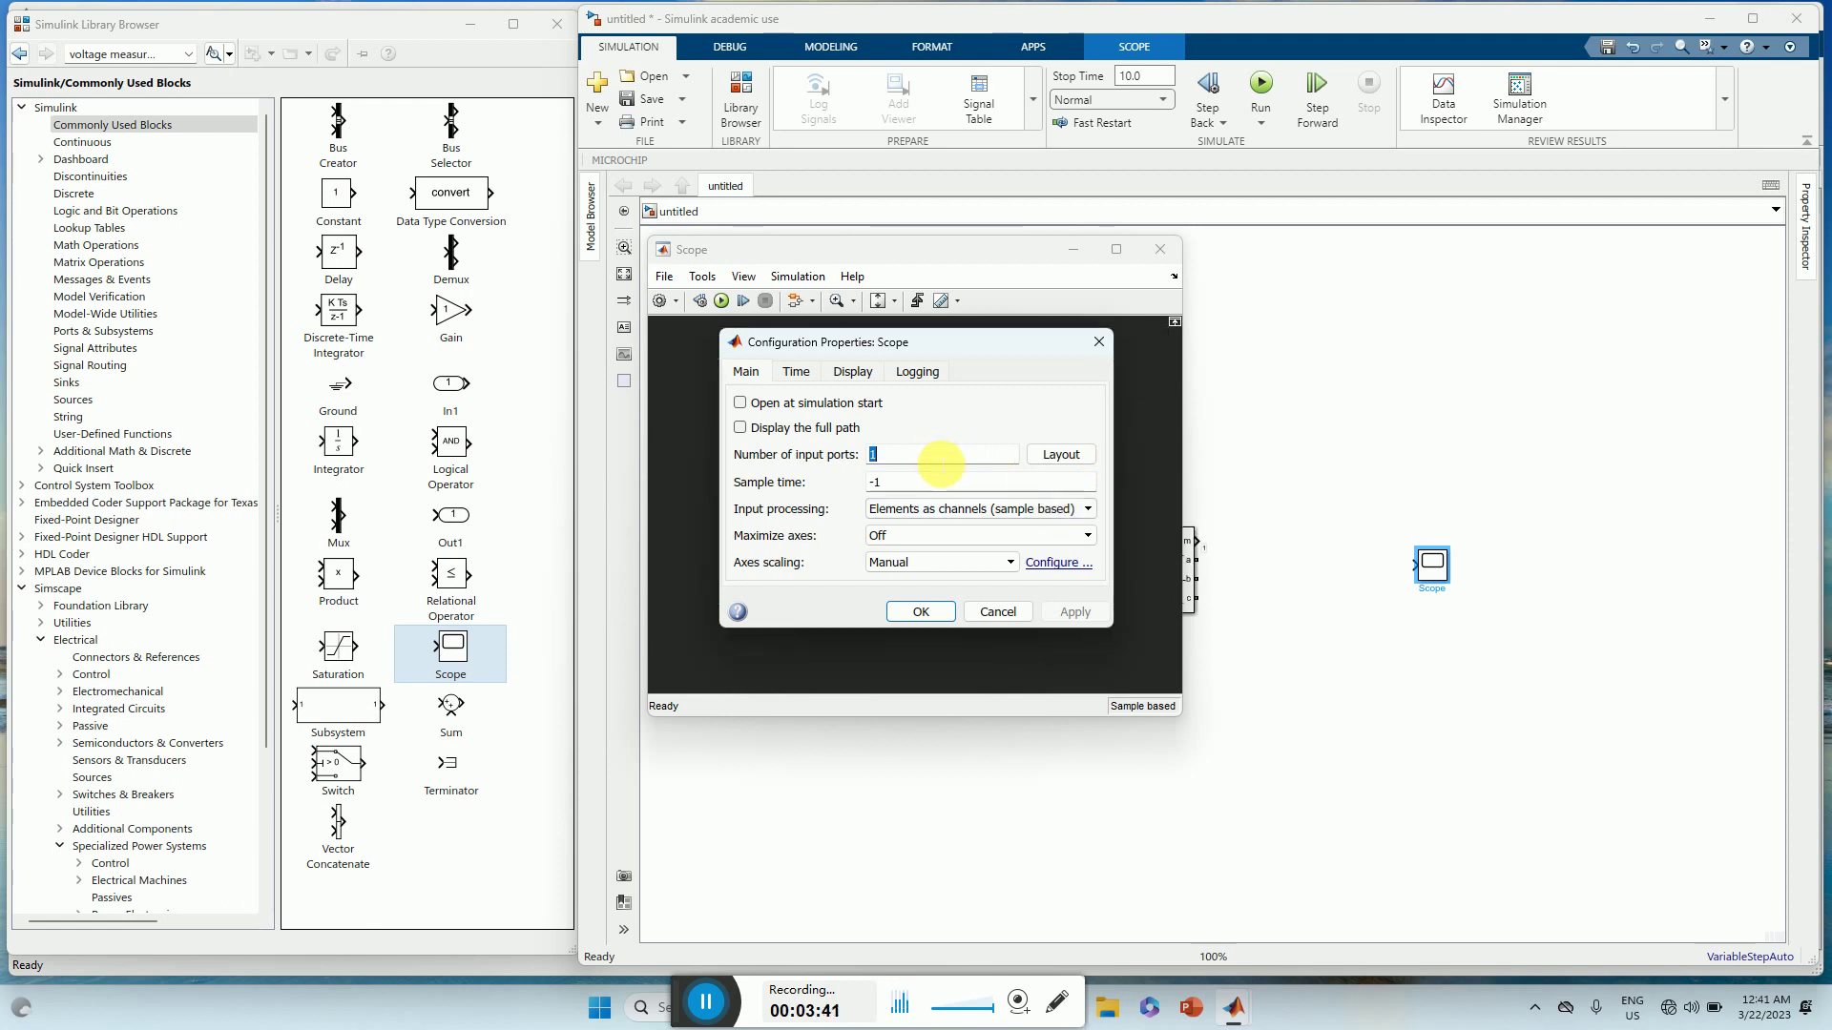
text(4)
key(BackSpace)
text(1)
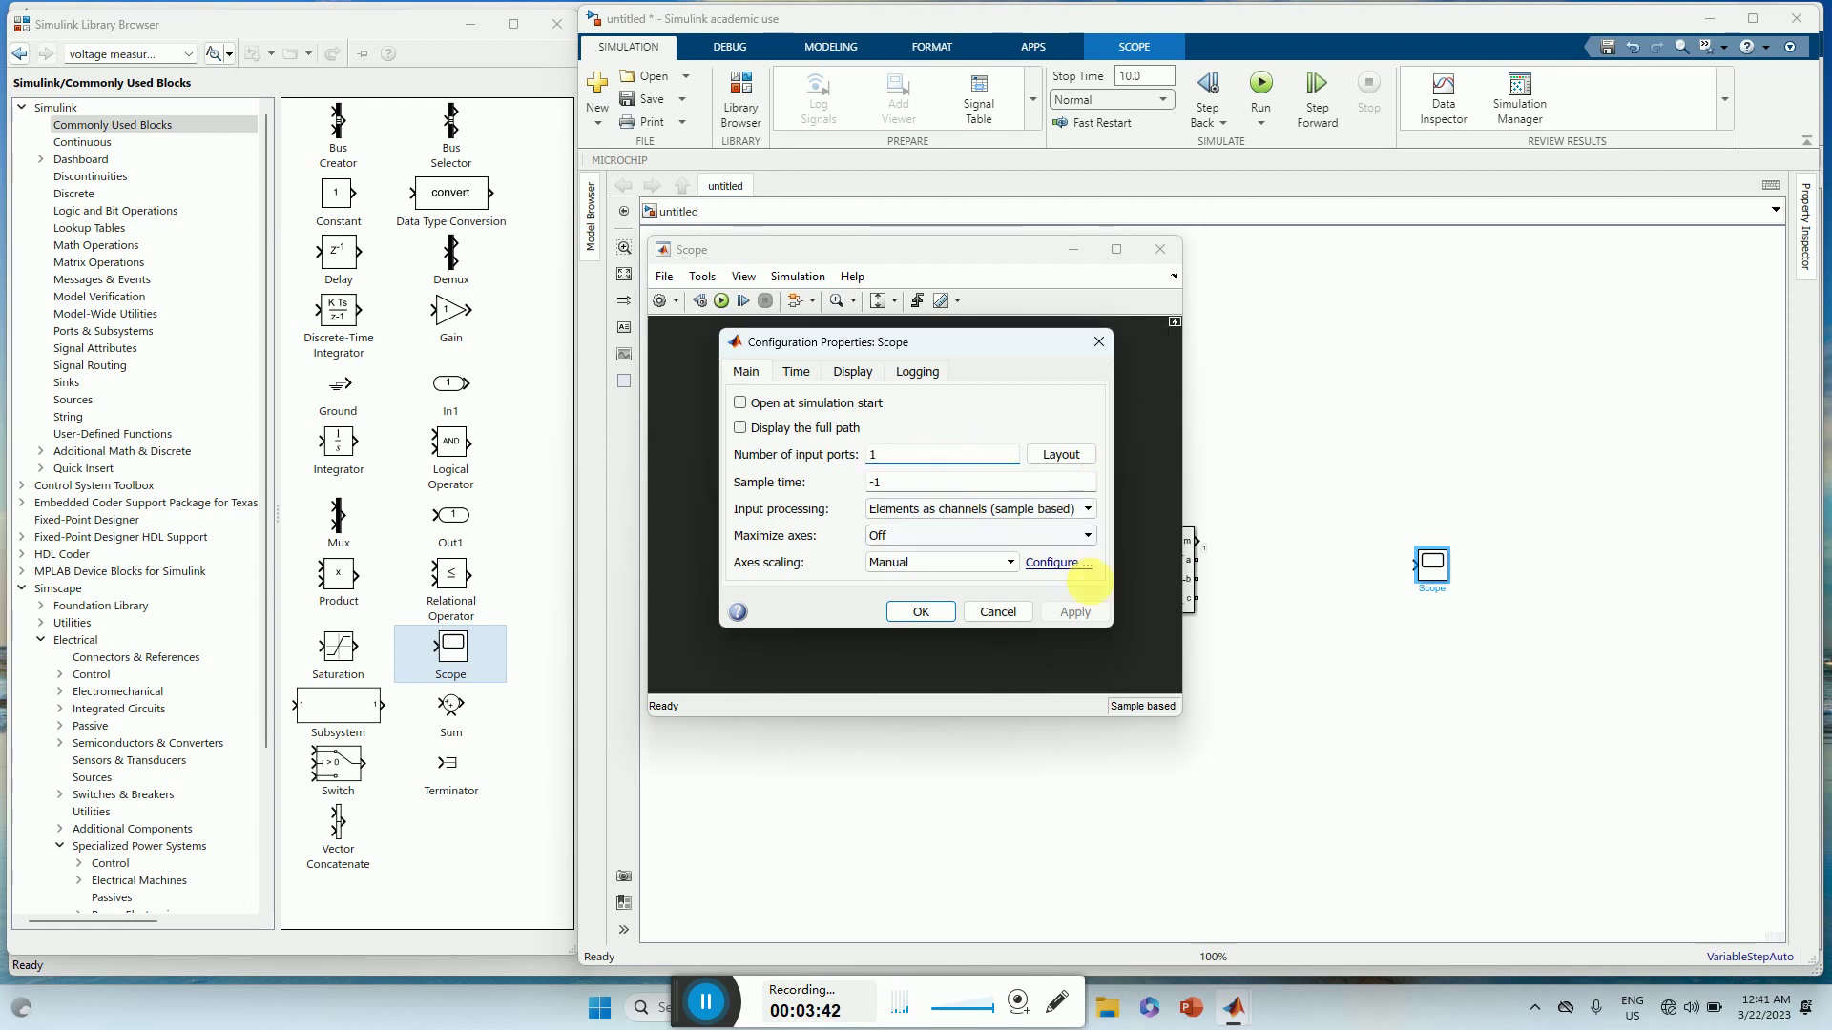
double_click(871, 457)
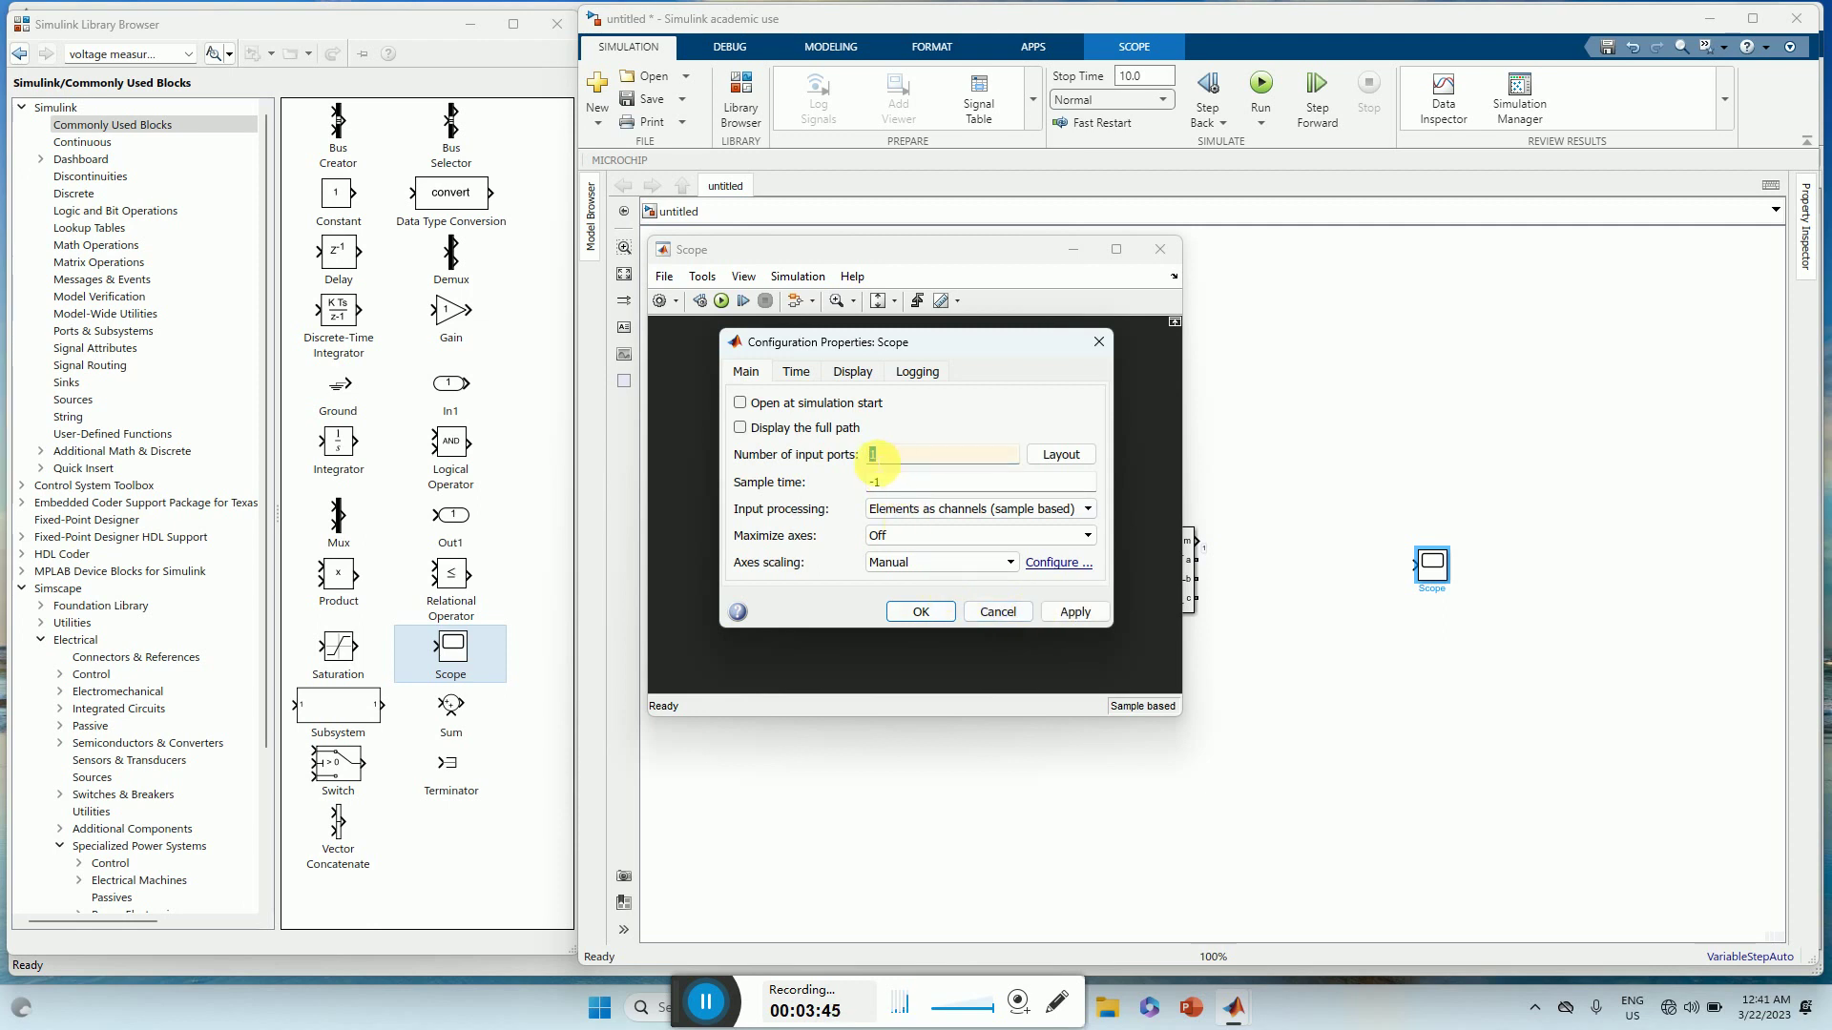
text(4)
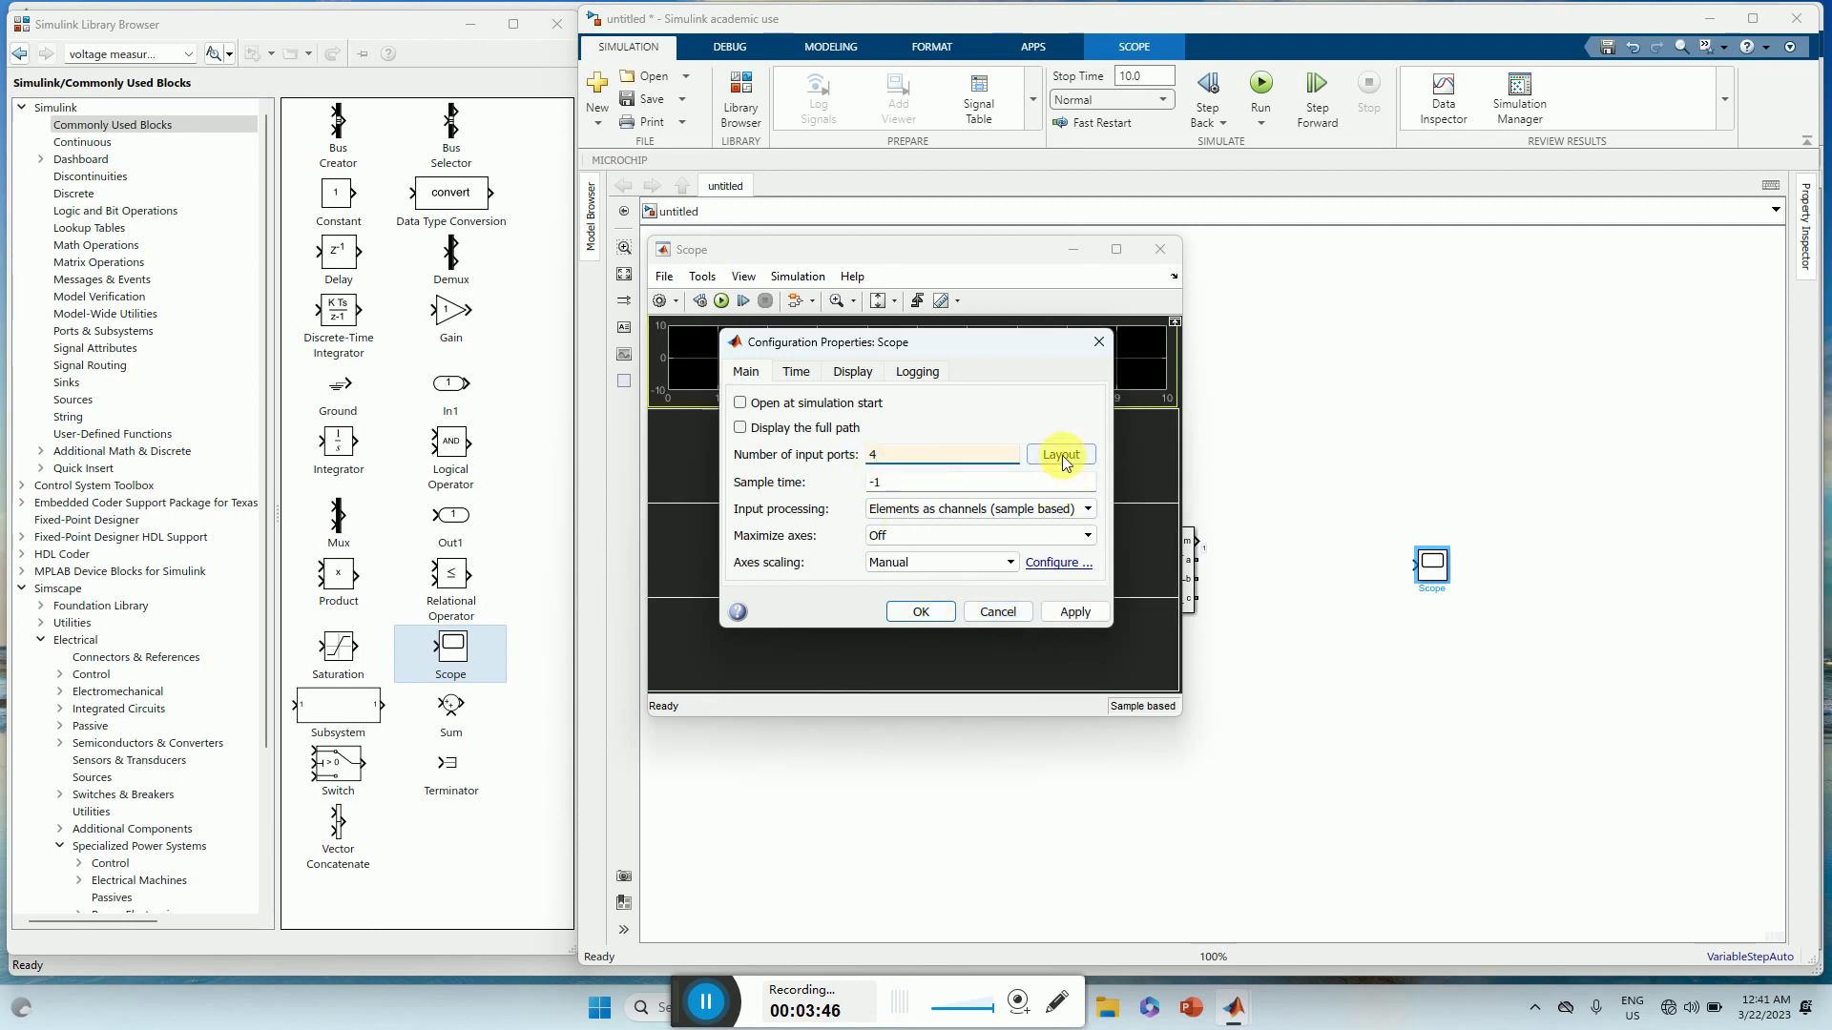
click(1060, 455)
click(1139, 563)
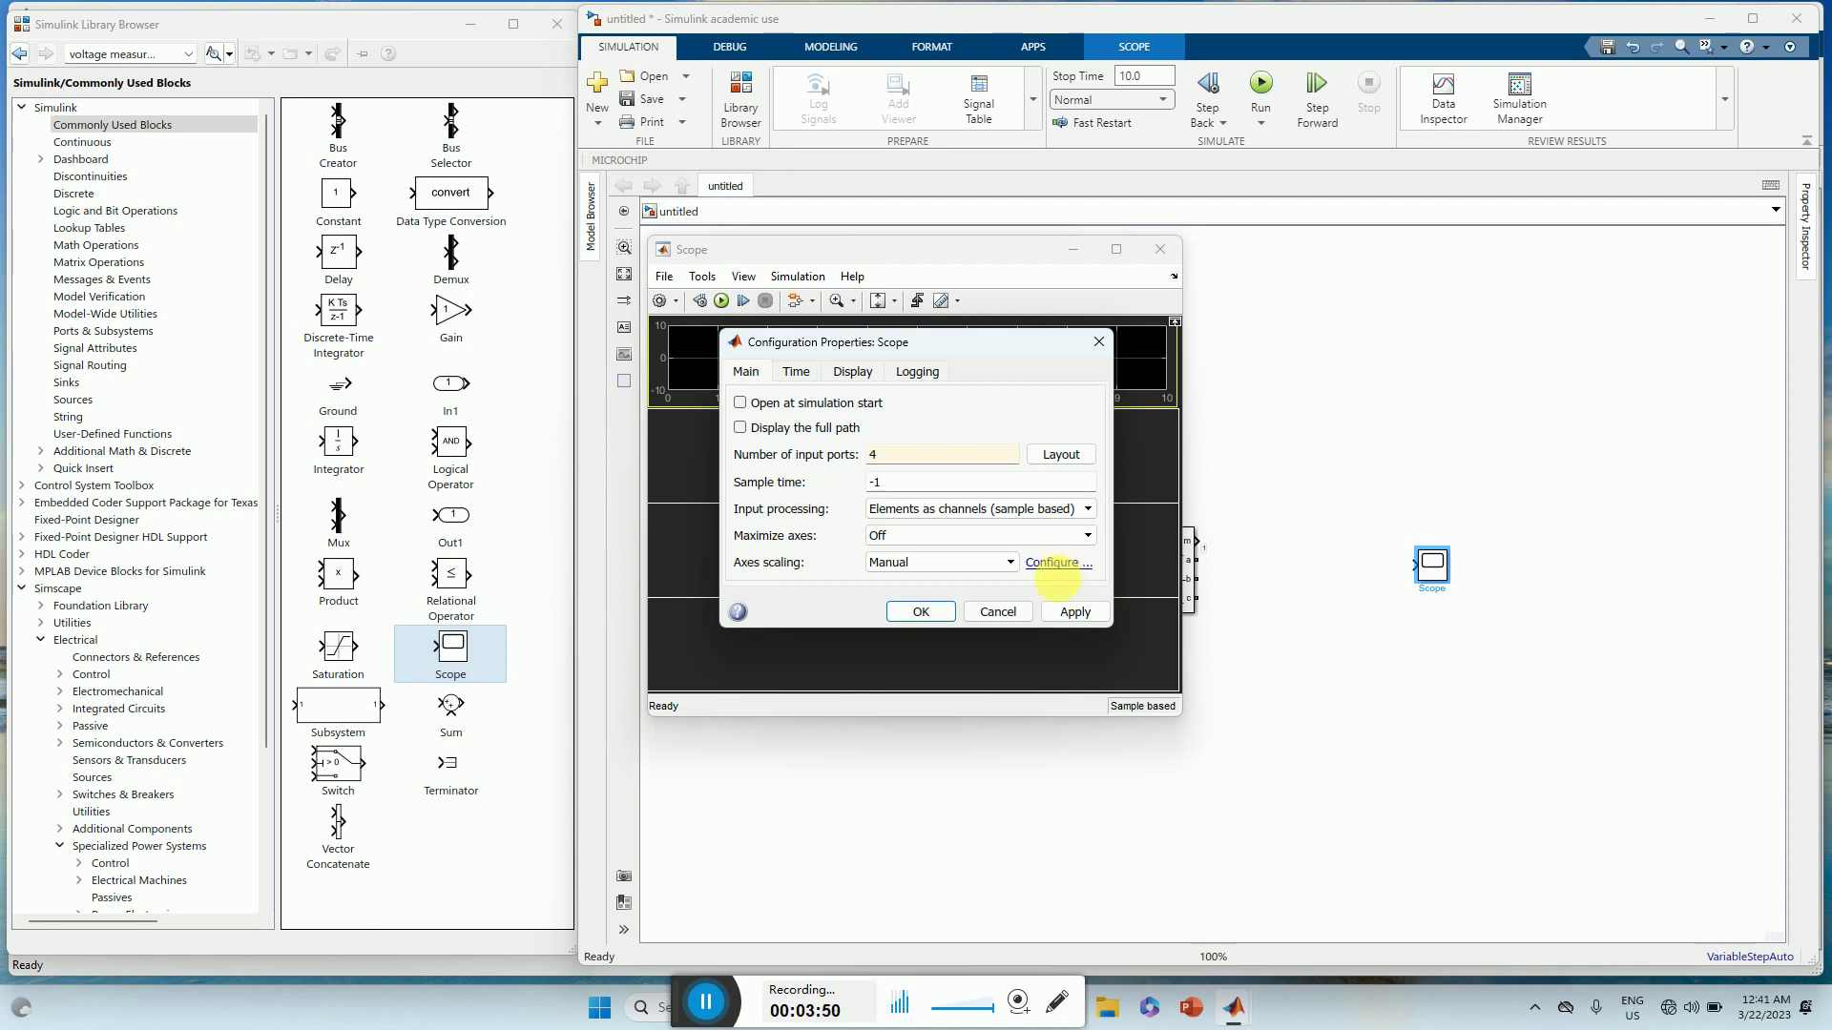
click(1076, 611)
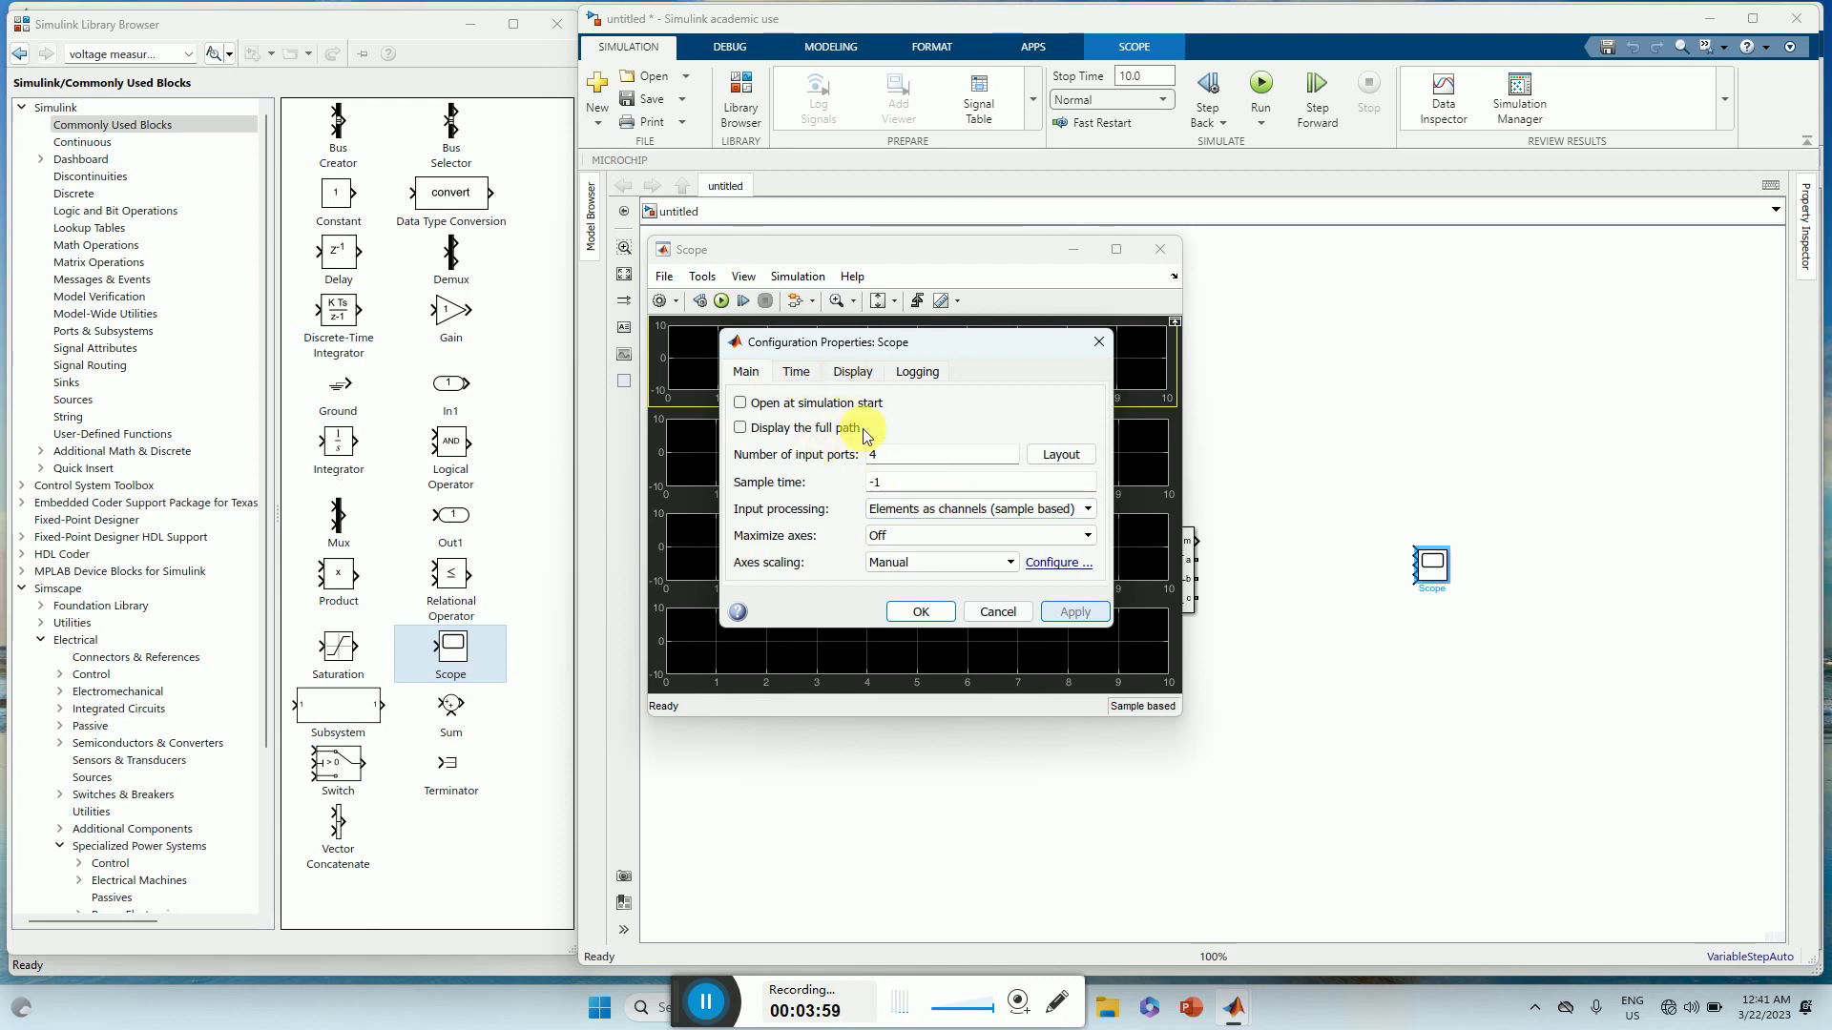
- Review the title, grid and Y-limit settings of the Scope's first display and close the configuration properties
click(854, 375)
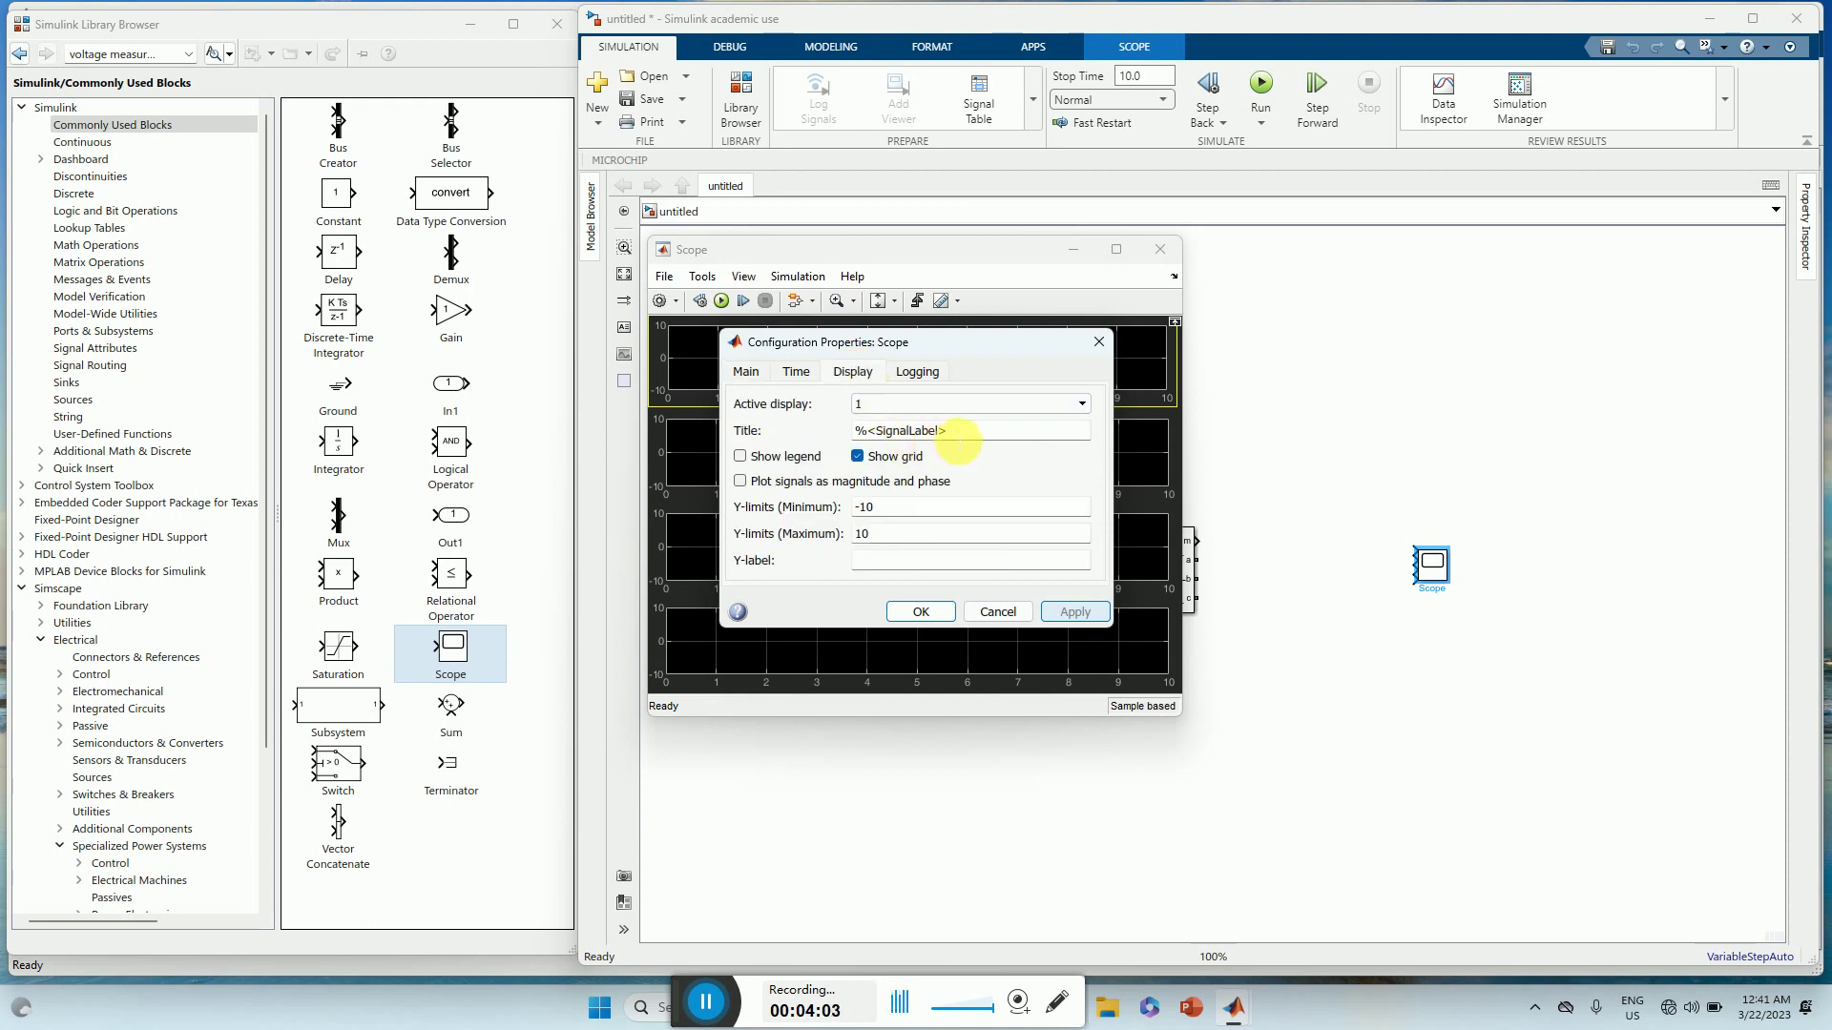
double_click(952, 432)
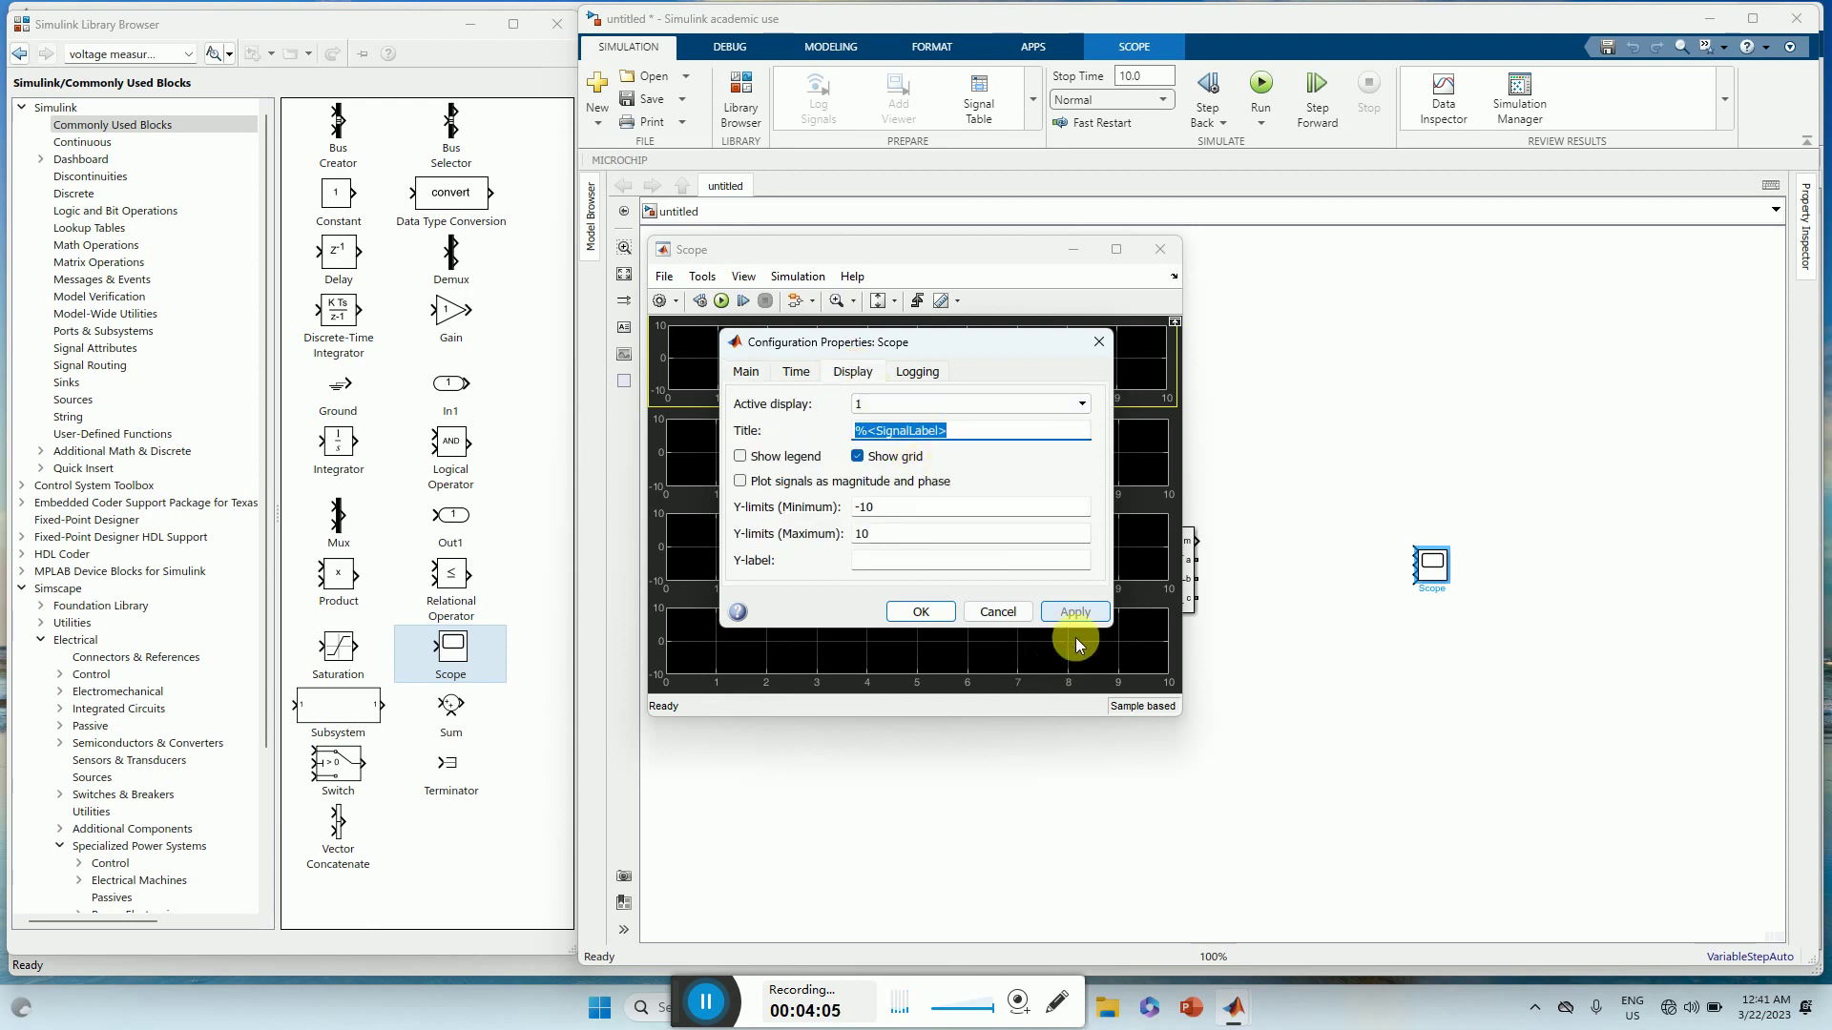
click(921, 615)
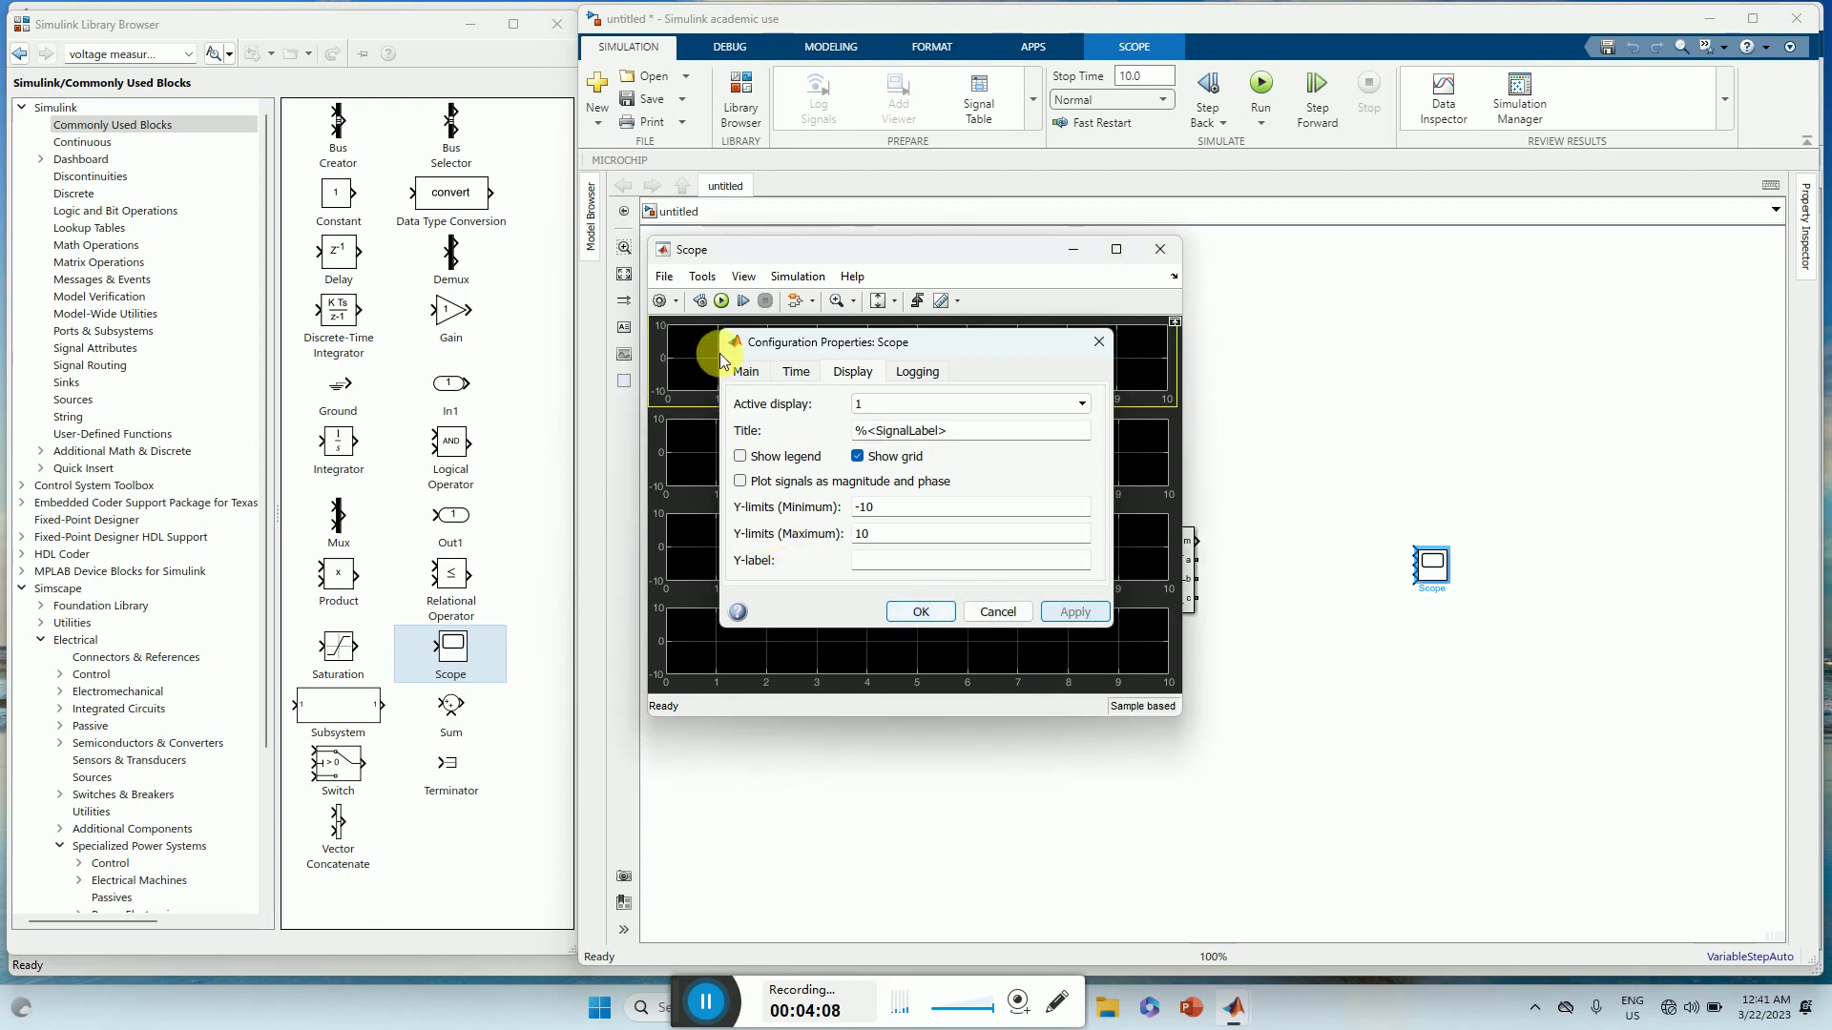
- In the Scope's style settings, choose a white figure color, a white axes background and black axes lines
click(743, 278)
click(771, 343)
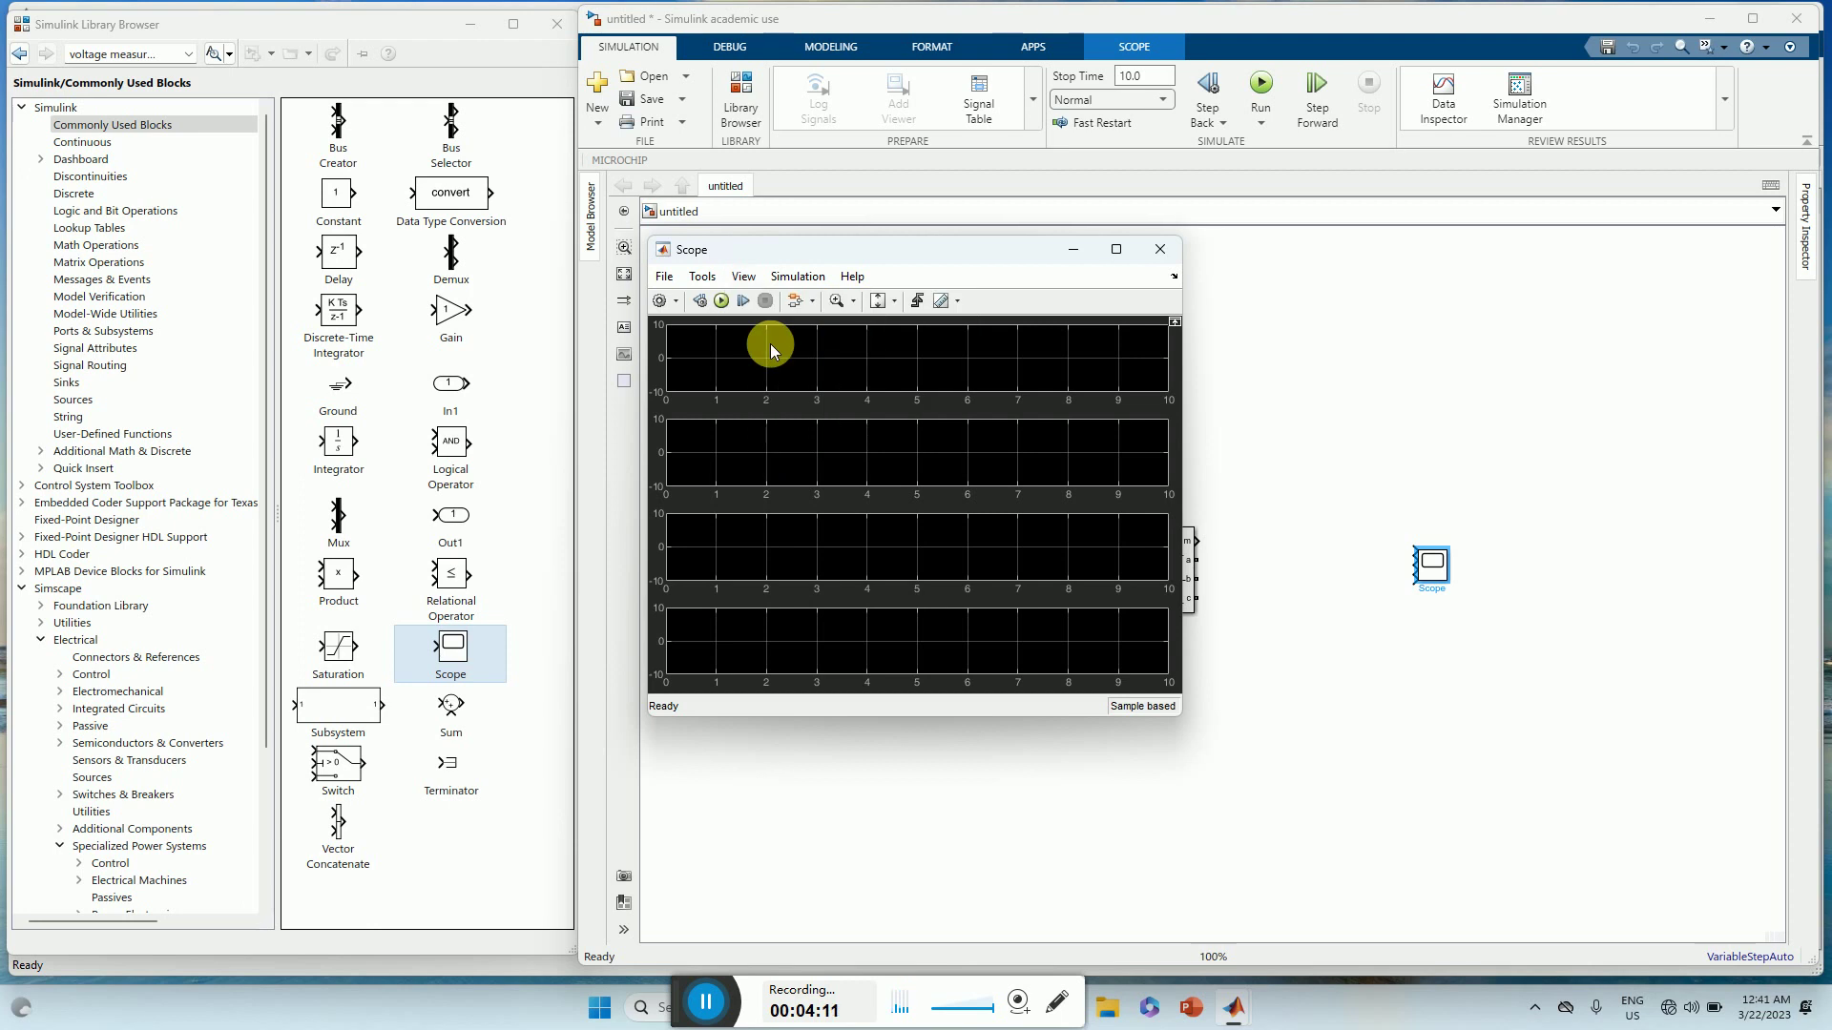
click(770, 346)
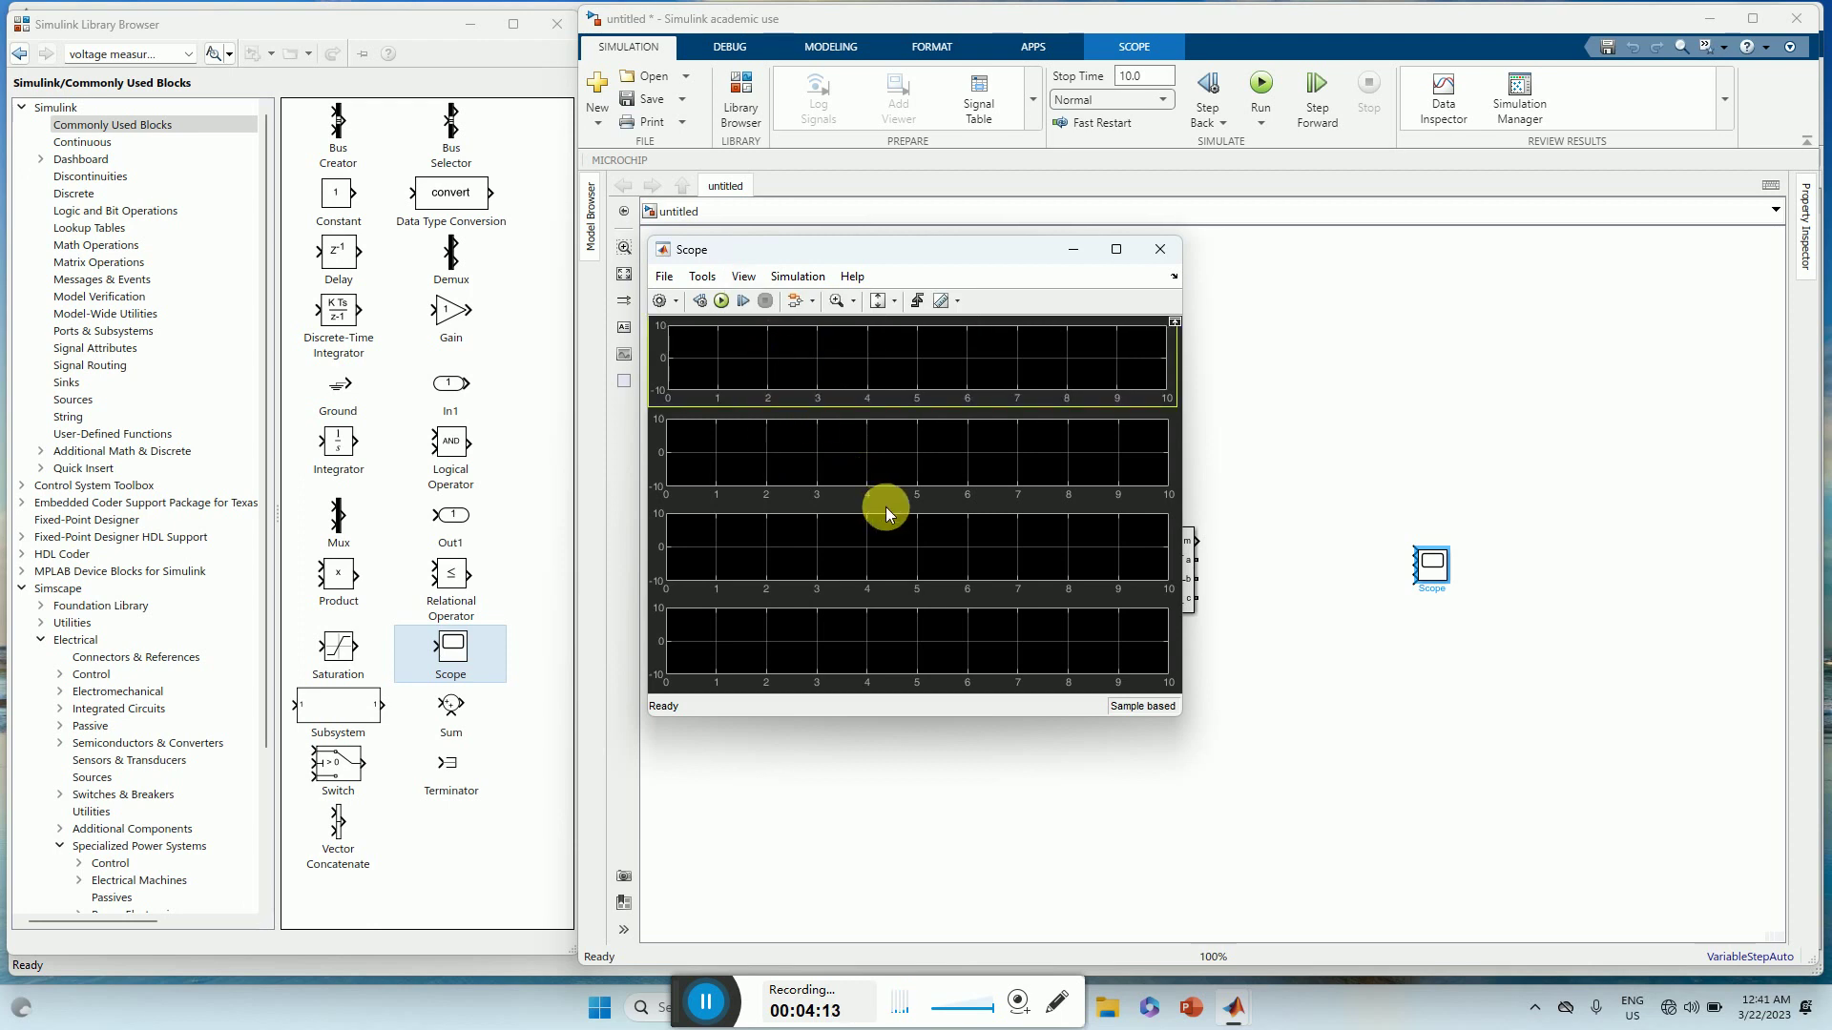
click(868, 372)
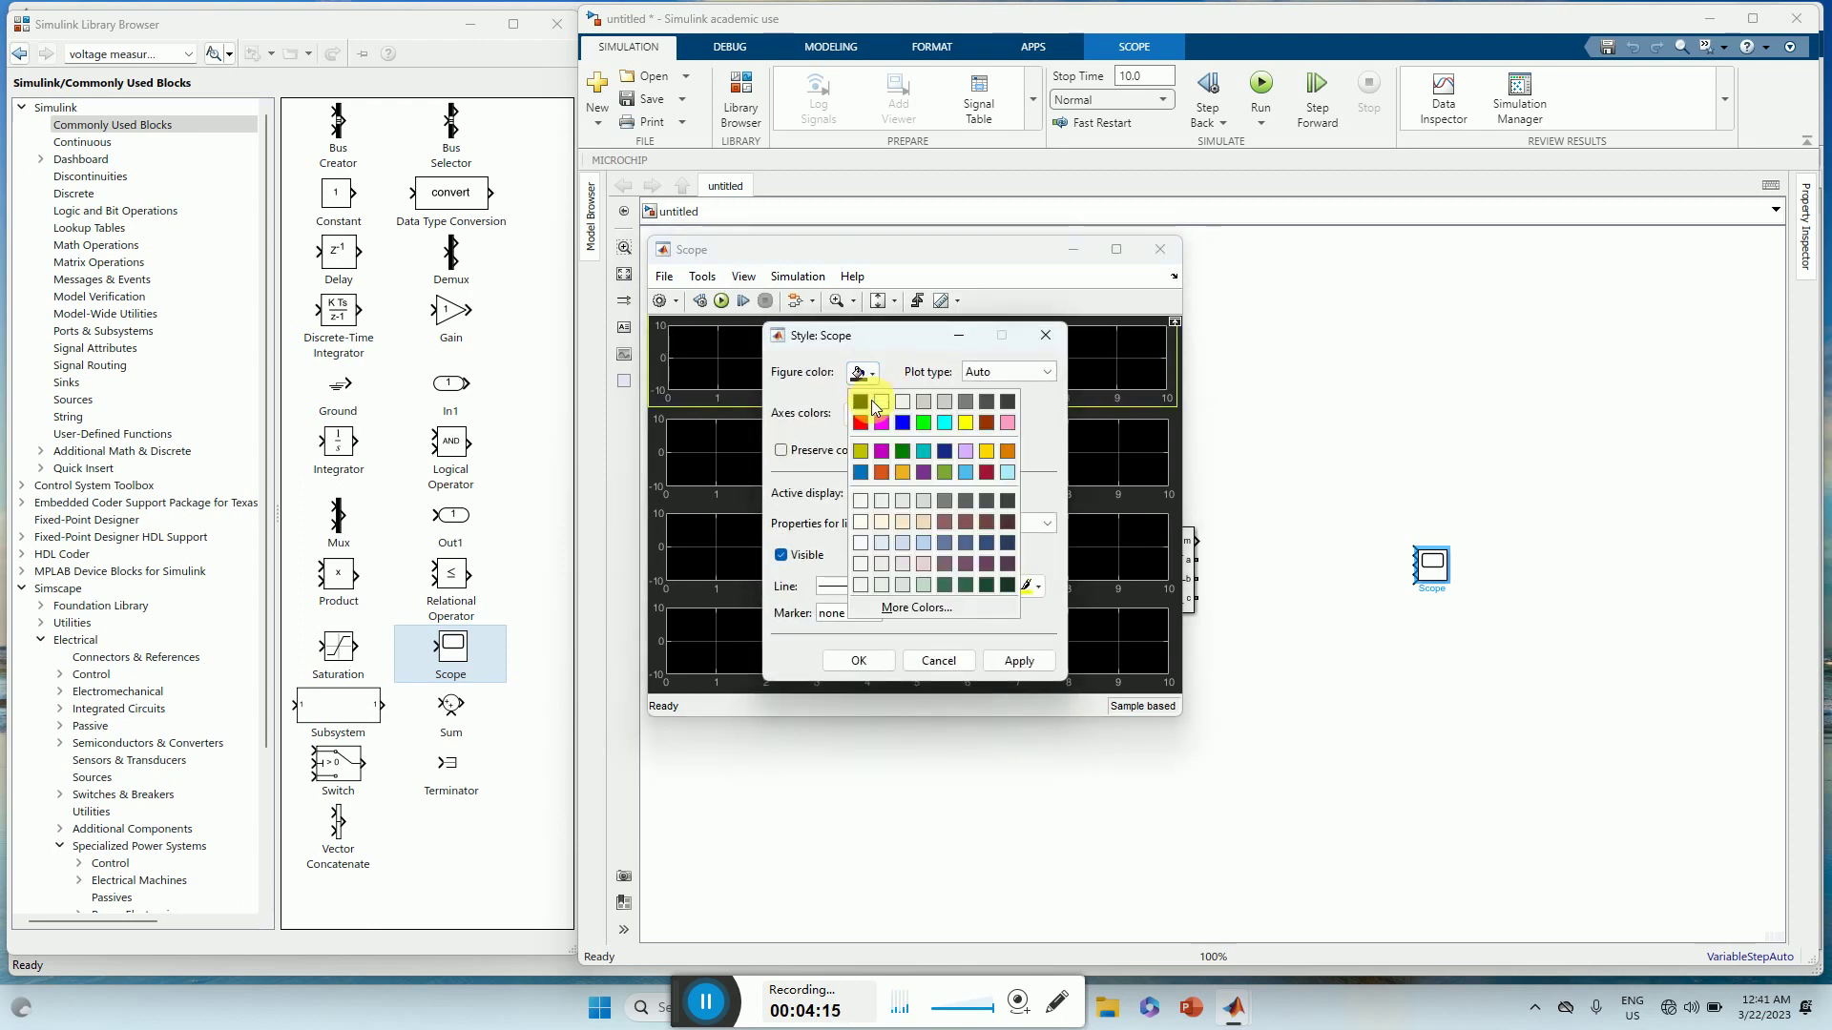
click(876, 403)
click(870, 416)
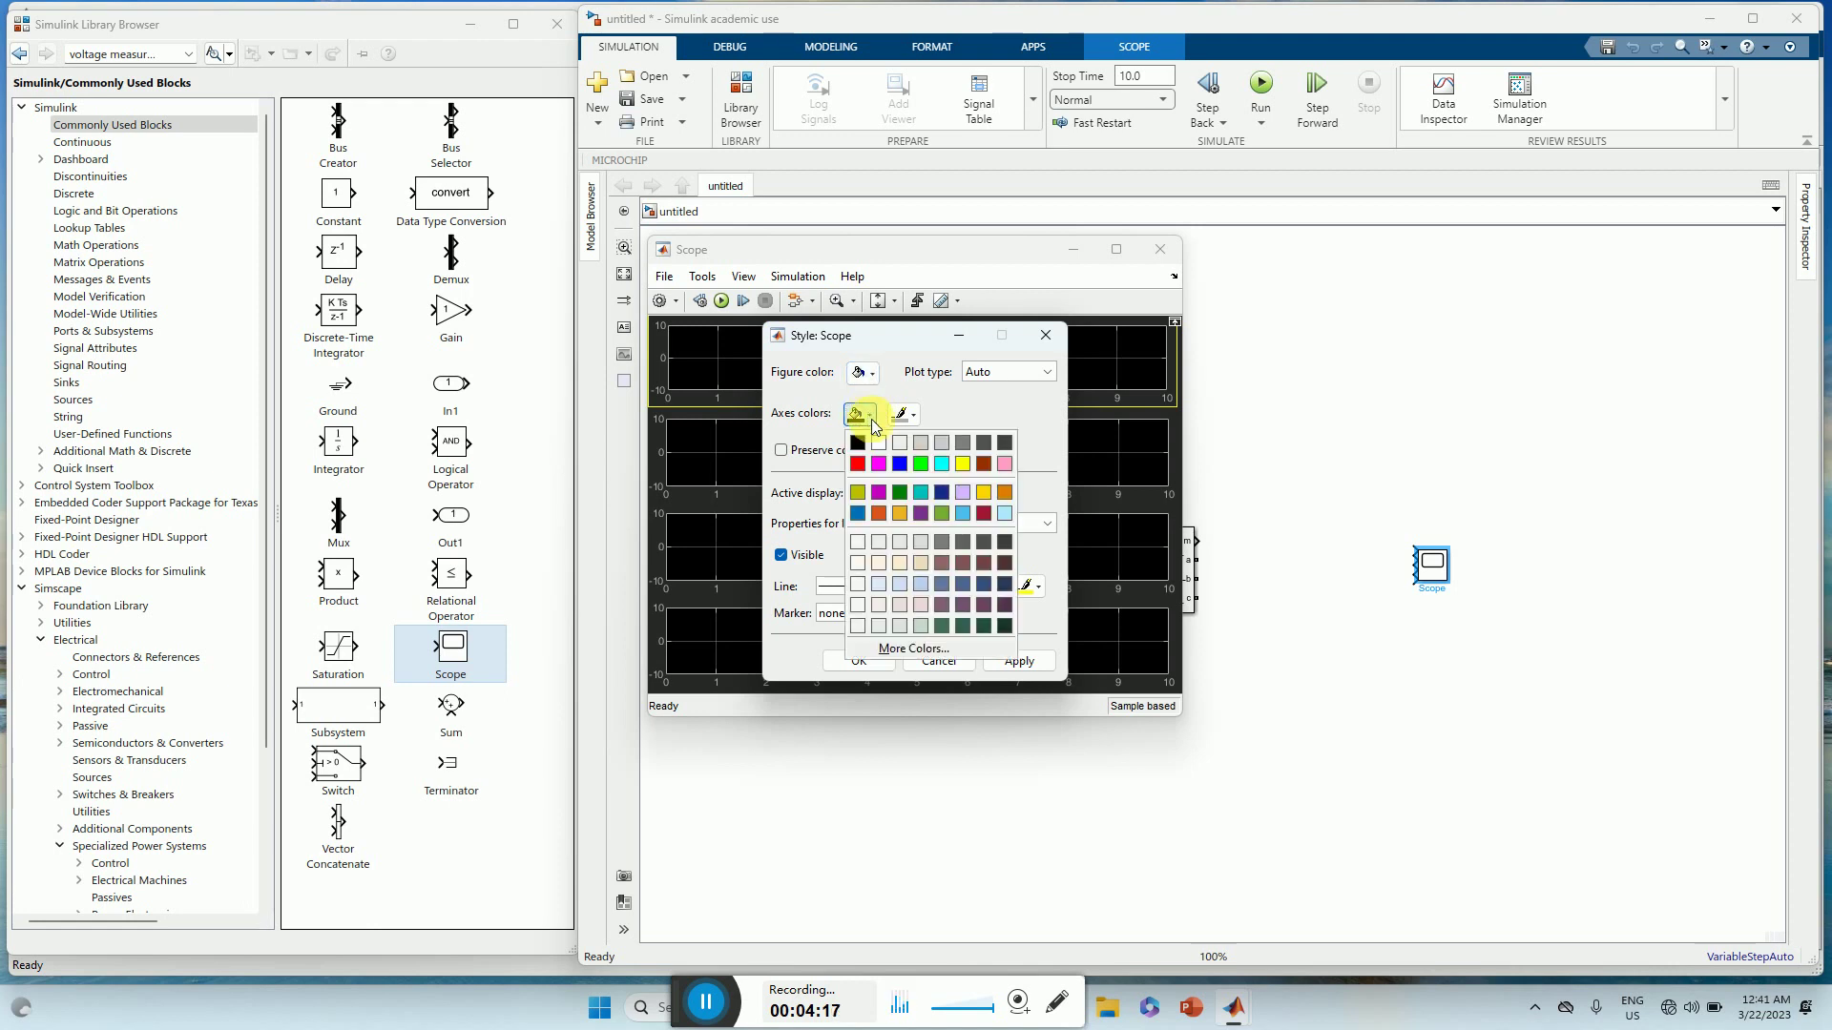
click(878, 442)
click(905, 415)
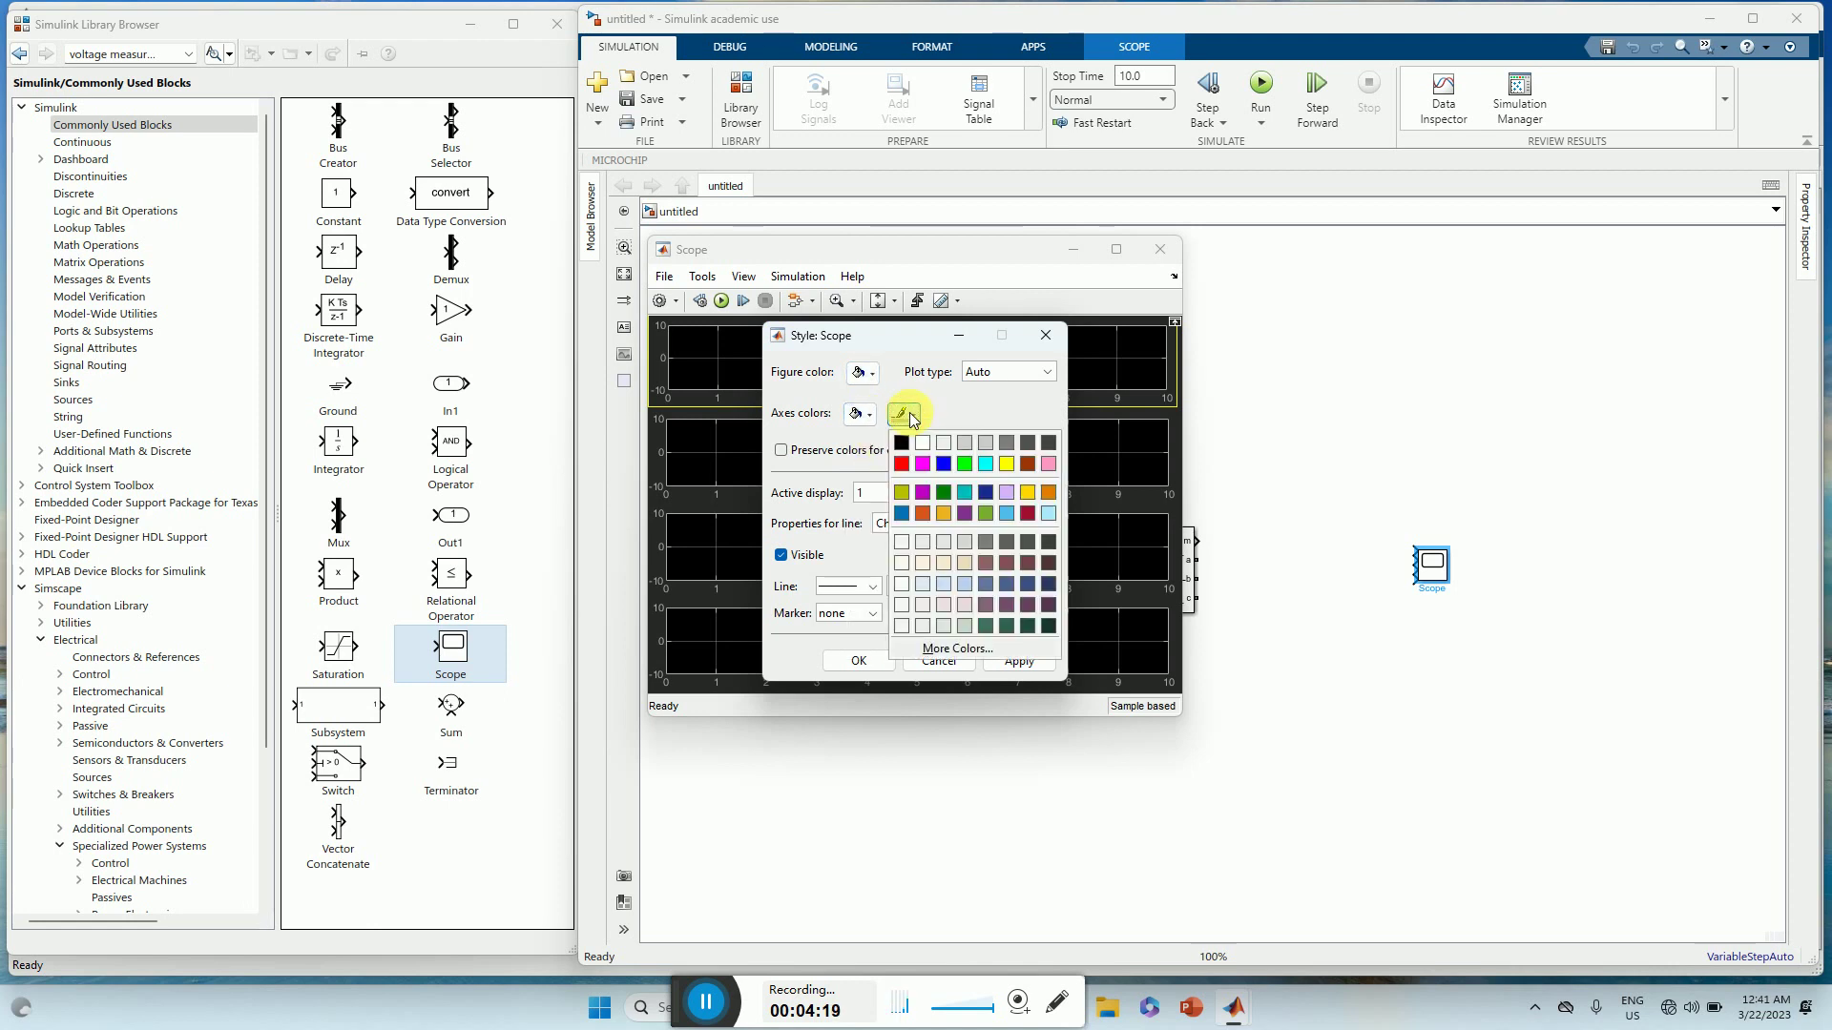
click(901, 443)
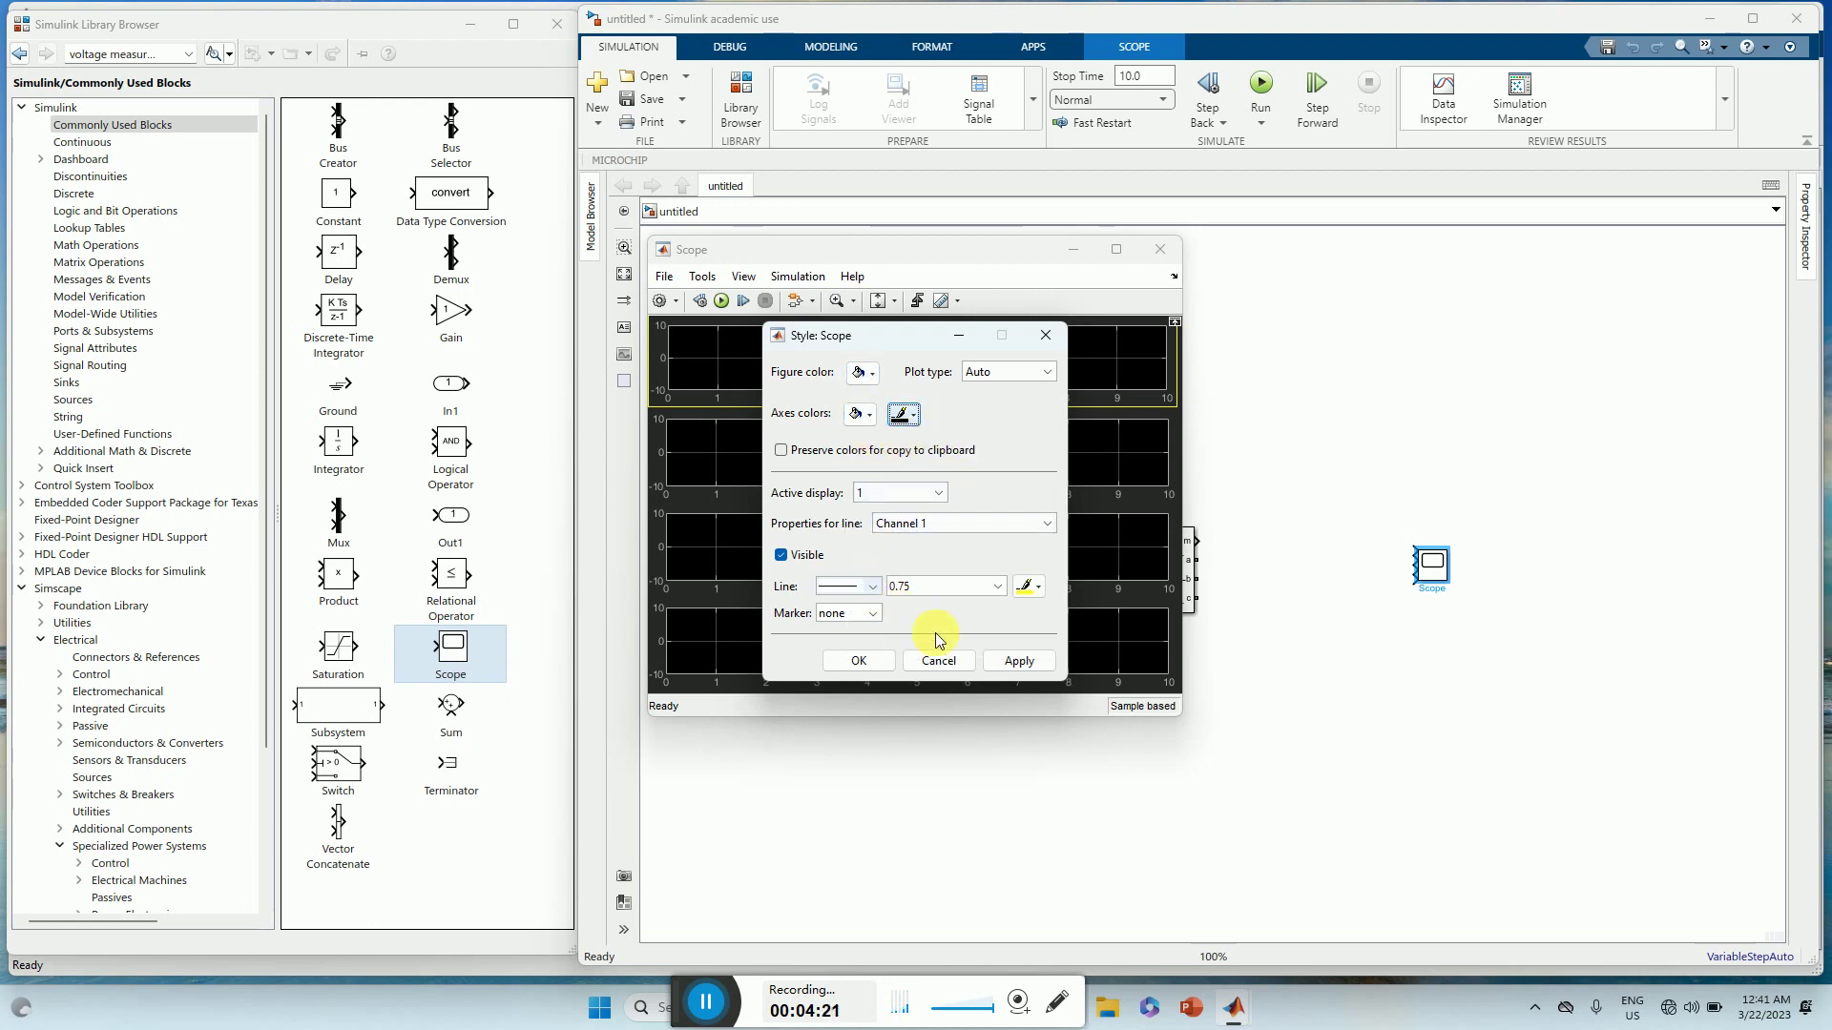
- Style the line of display 1 red with a width of 2 and apply the Scope style
click(1040, 587)
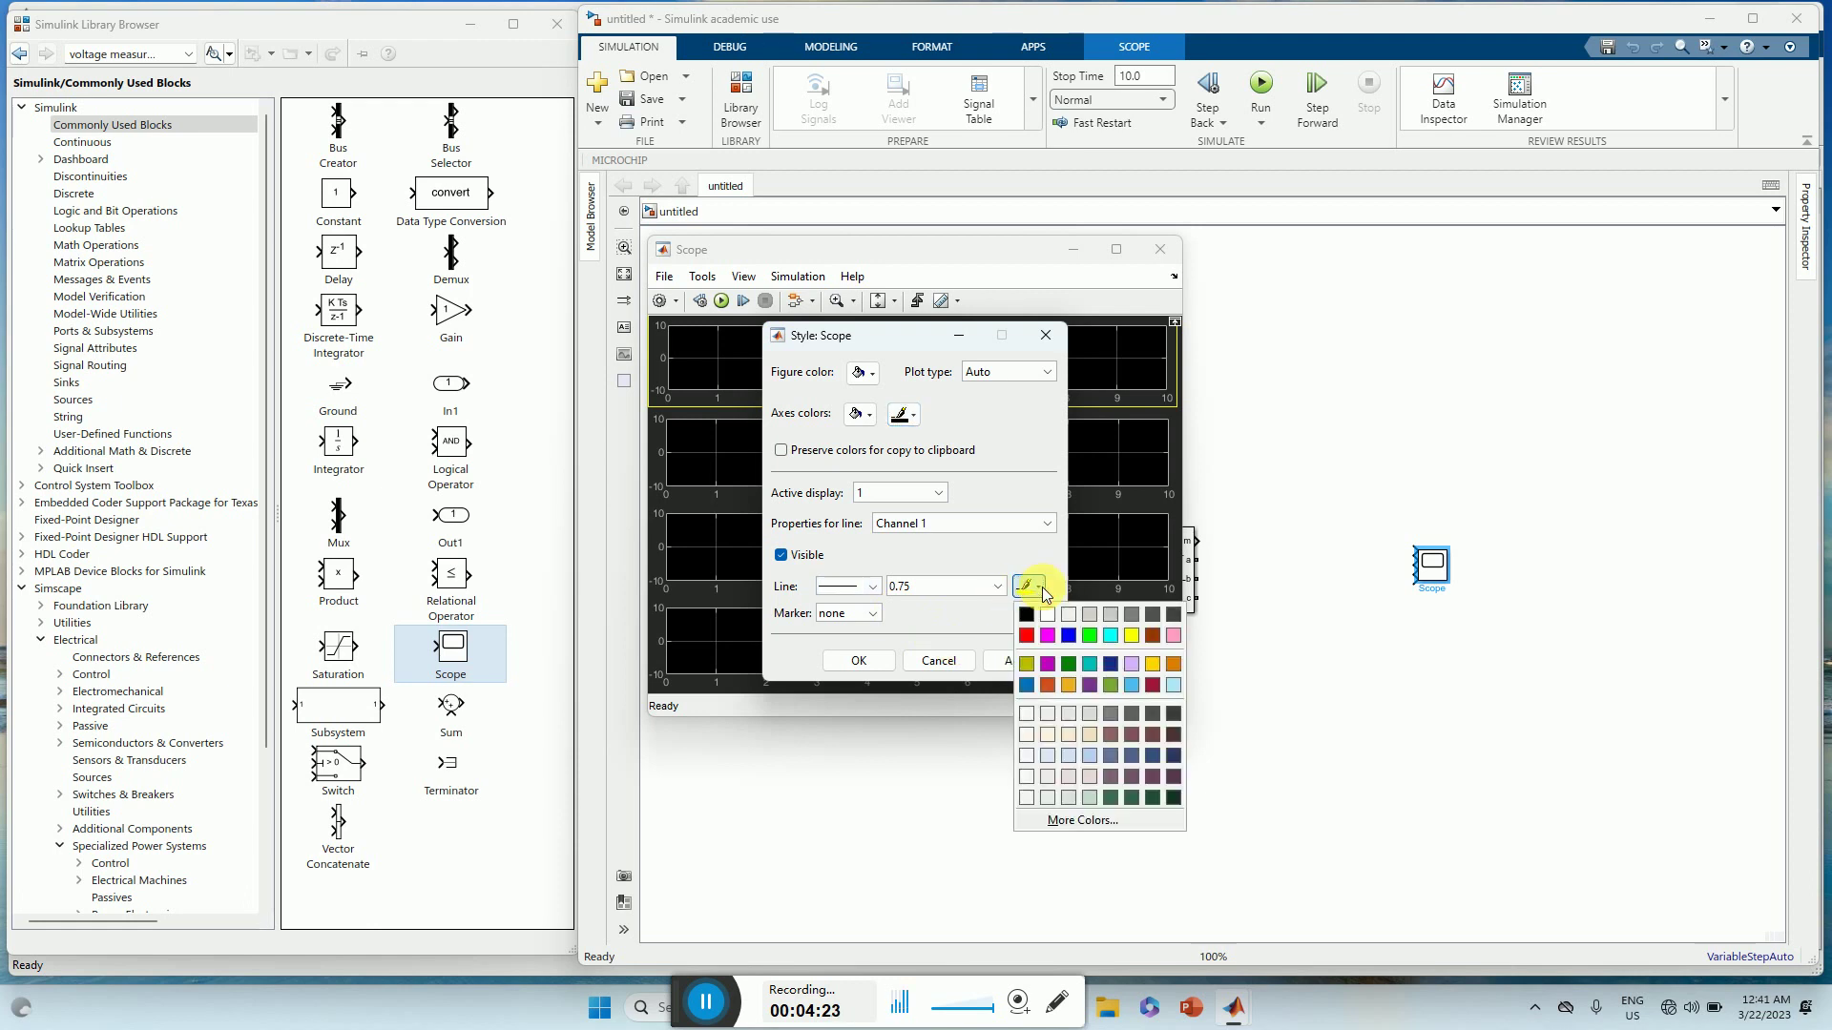
click(1026, 634)
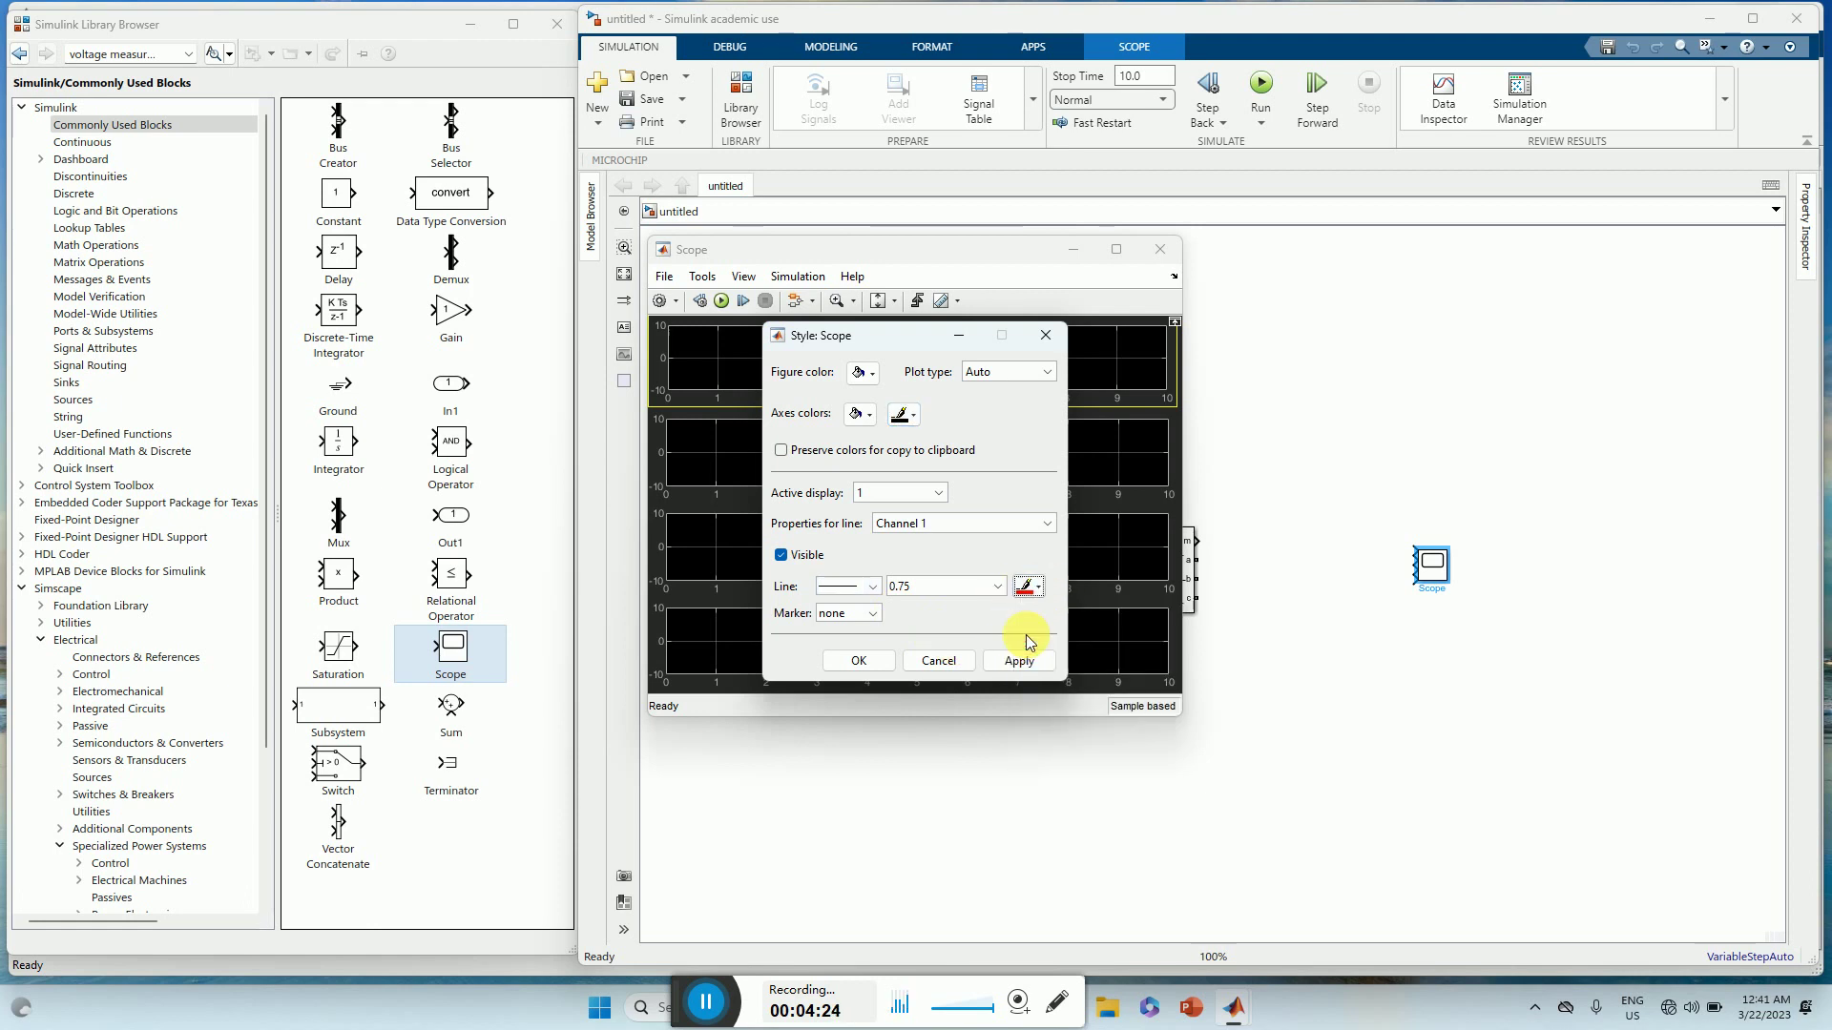
click(997, 586)
click(960, 639)
text(2)
click(1016, 662)
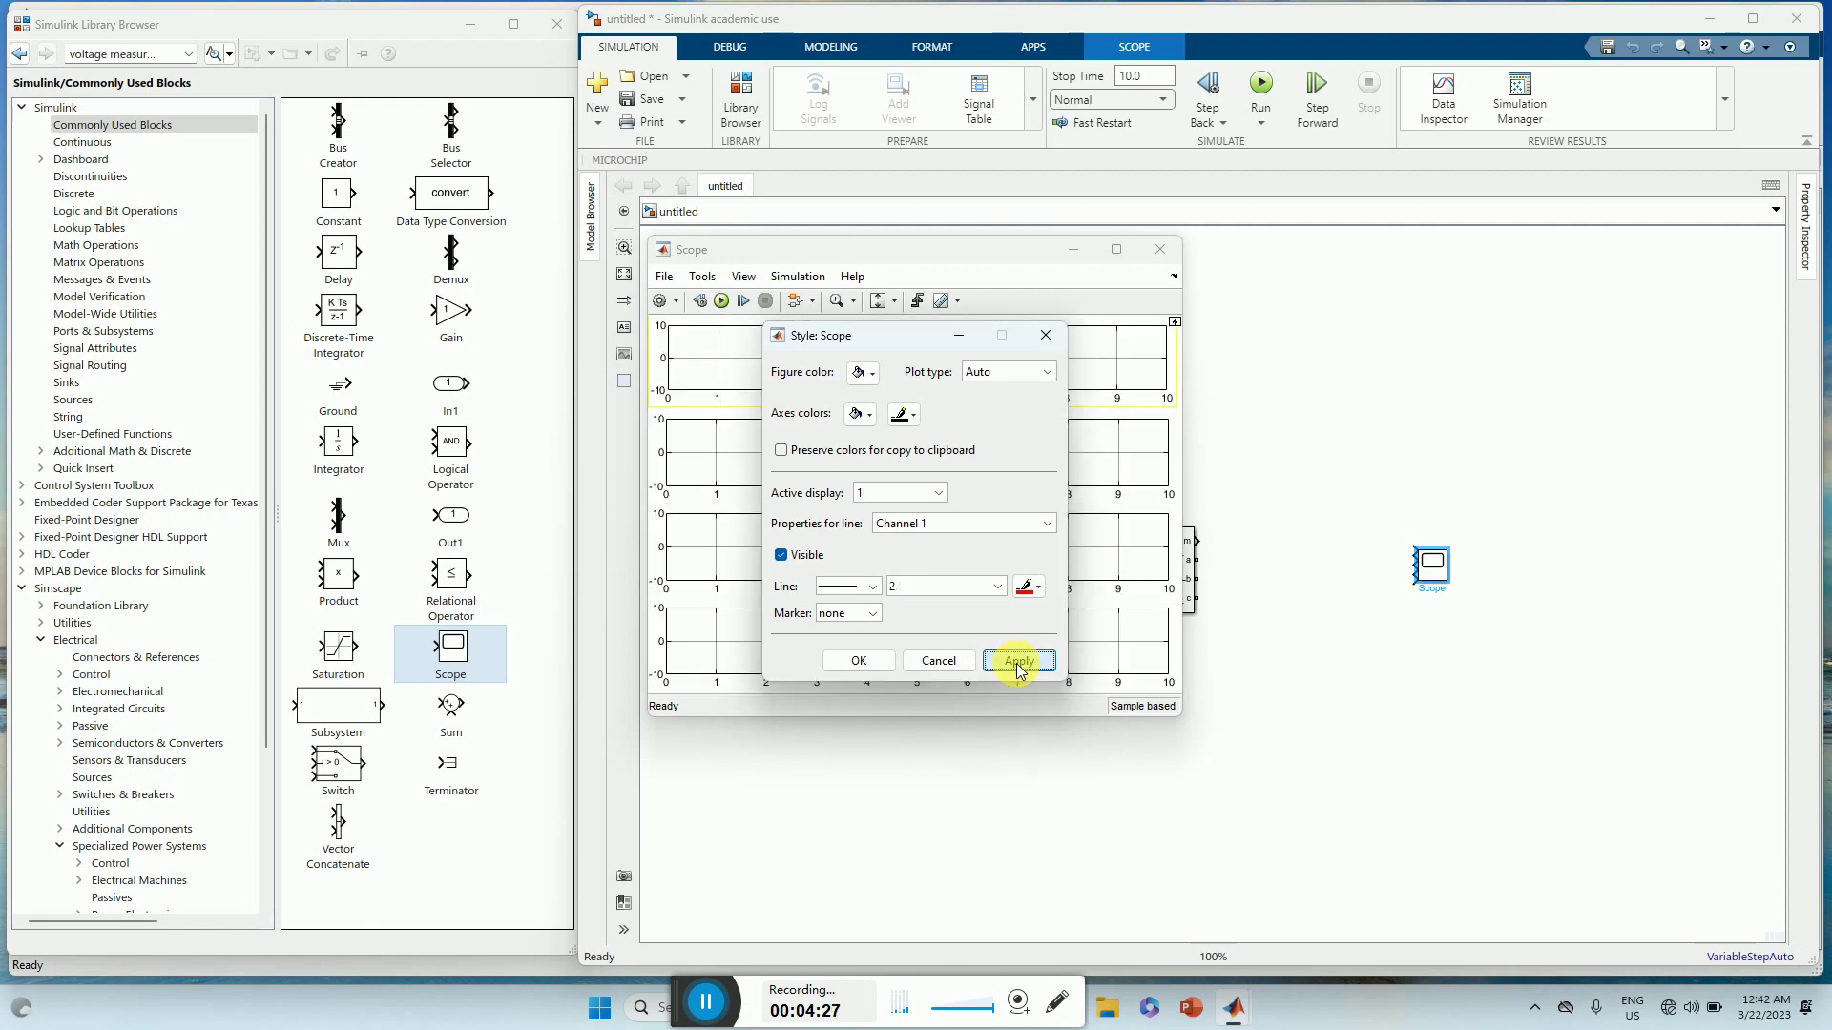
- Style the line of display 2 black with a width of 2.0 and apply it
click(935, 492)
click(901, 530)
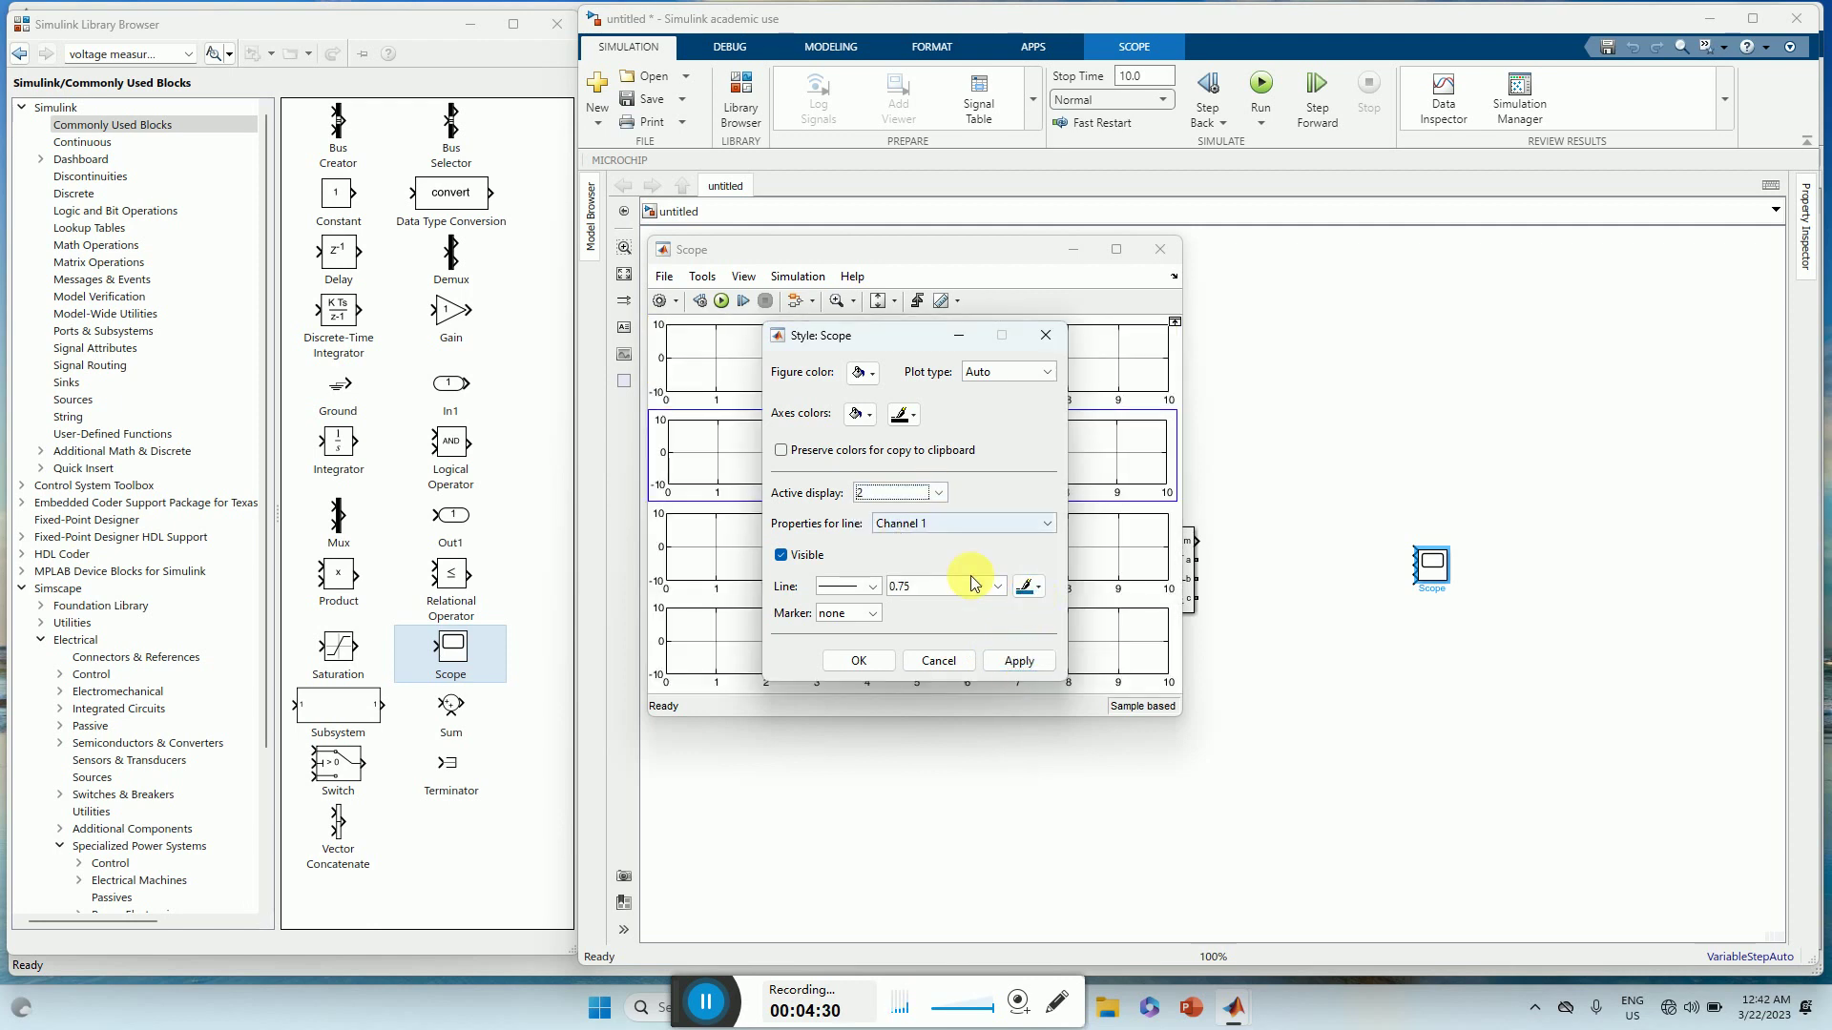
click(1029, 586)
click(1026, 615)
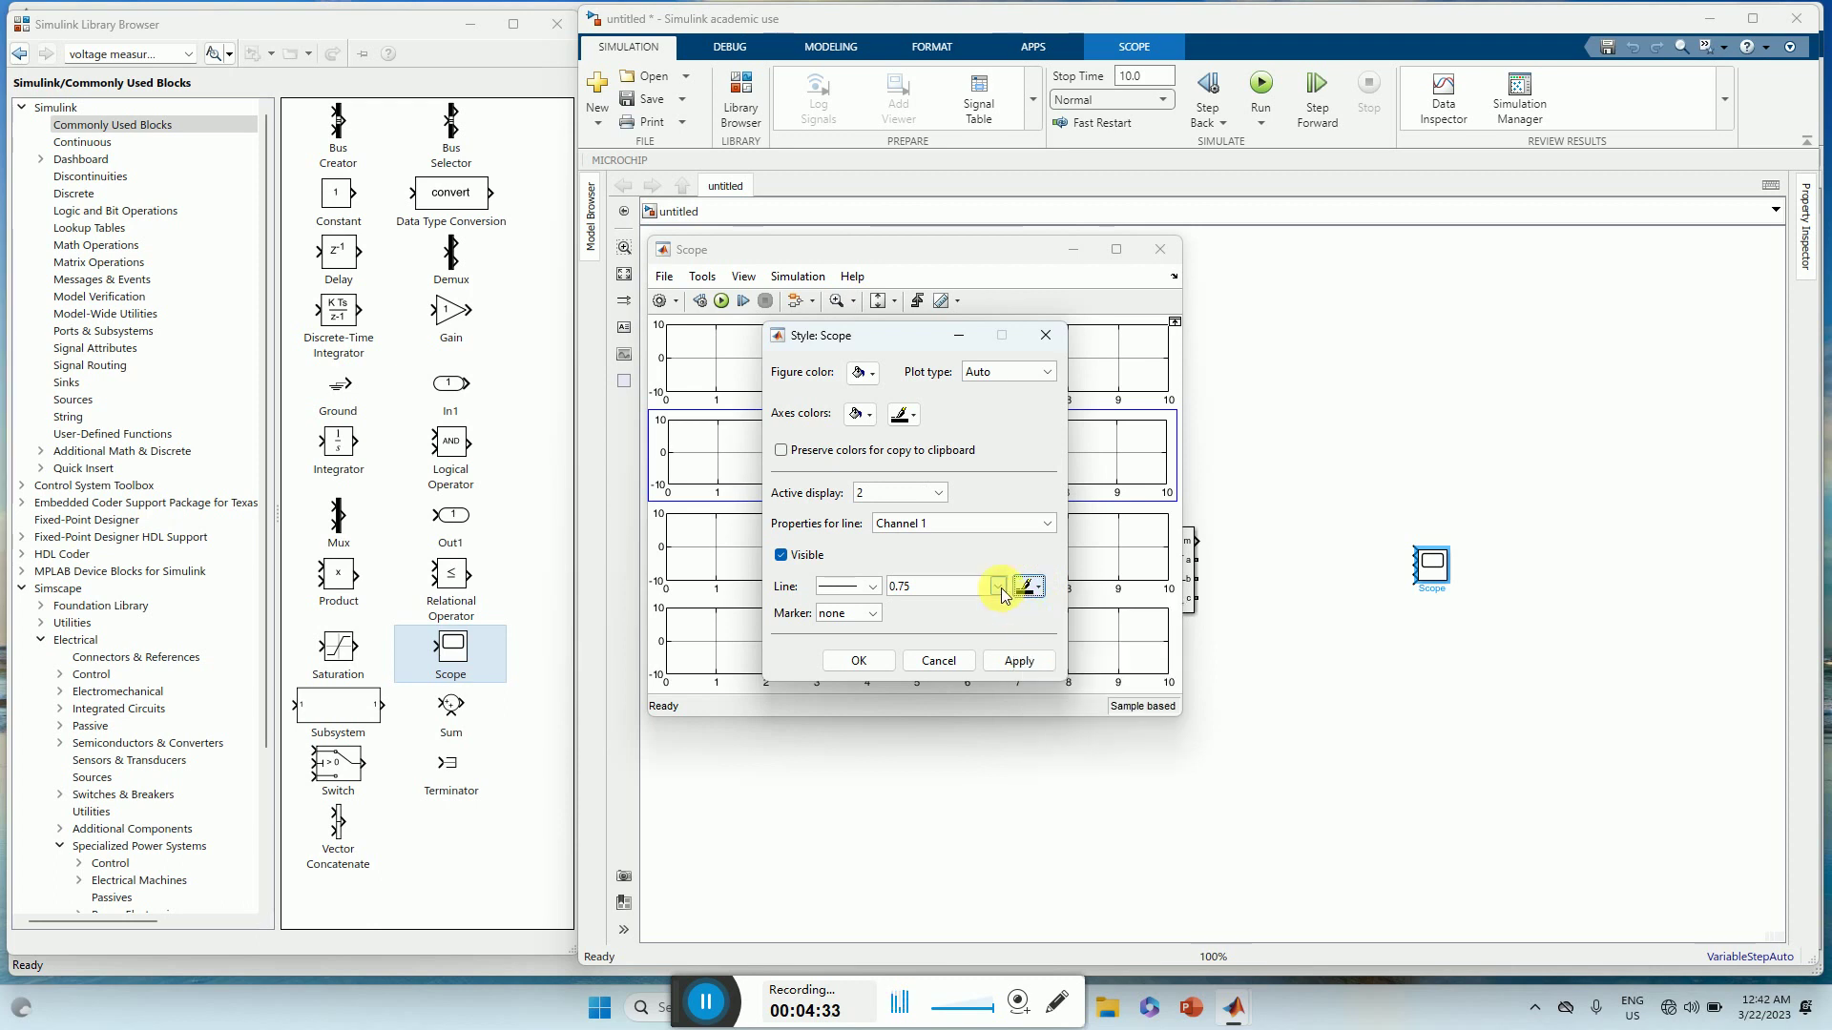
click(998, 585)
click(951, 642)
click(1019, 662)
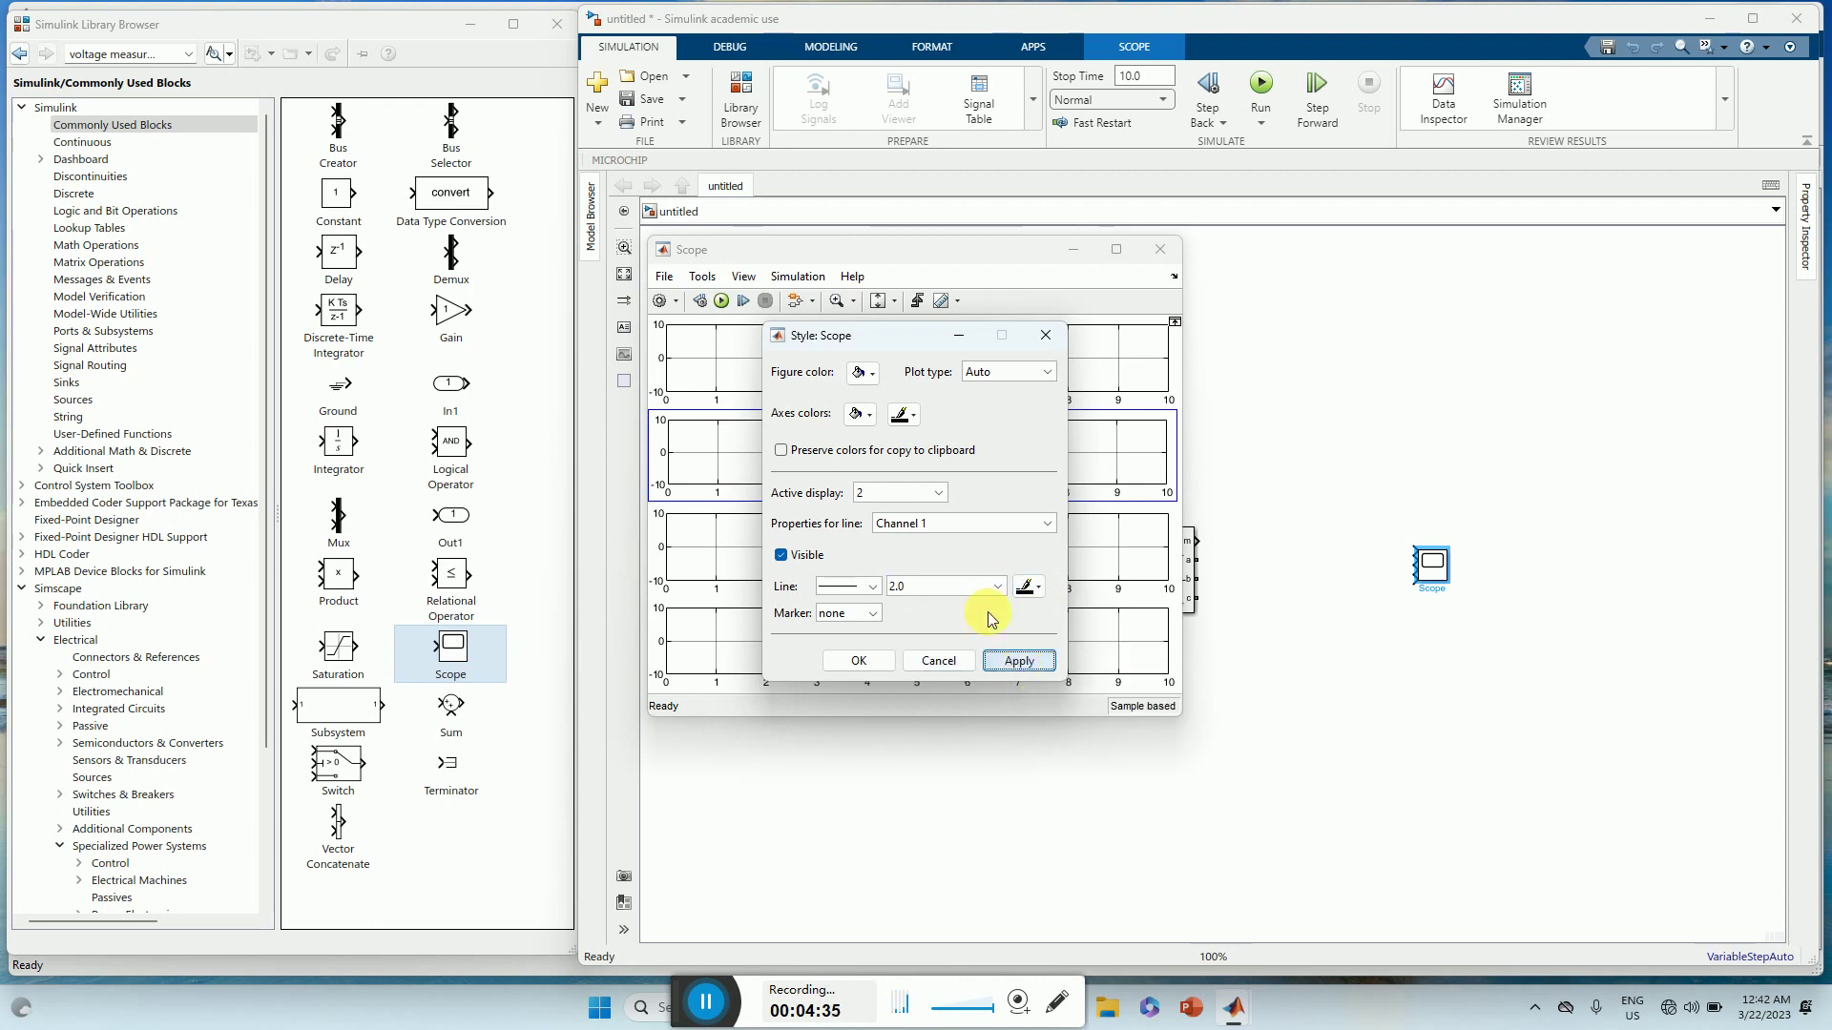
- Style the line of display 3 blue with a width of 2
click(935, 494)
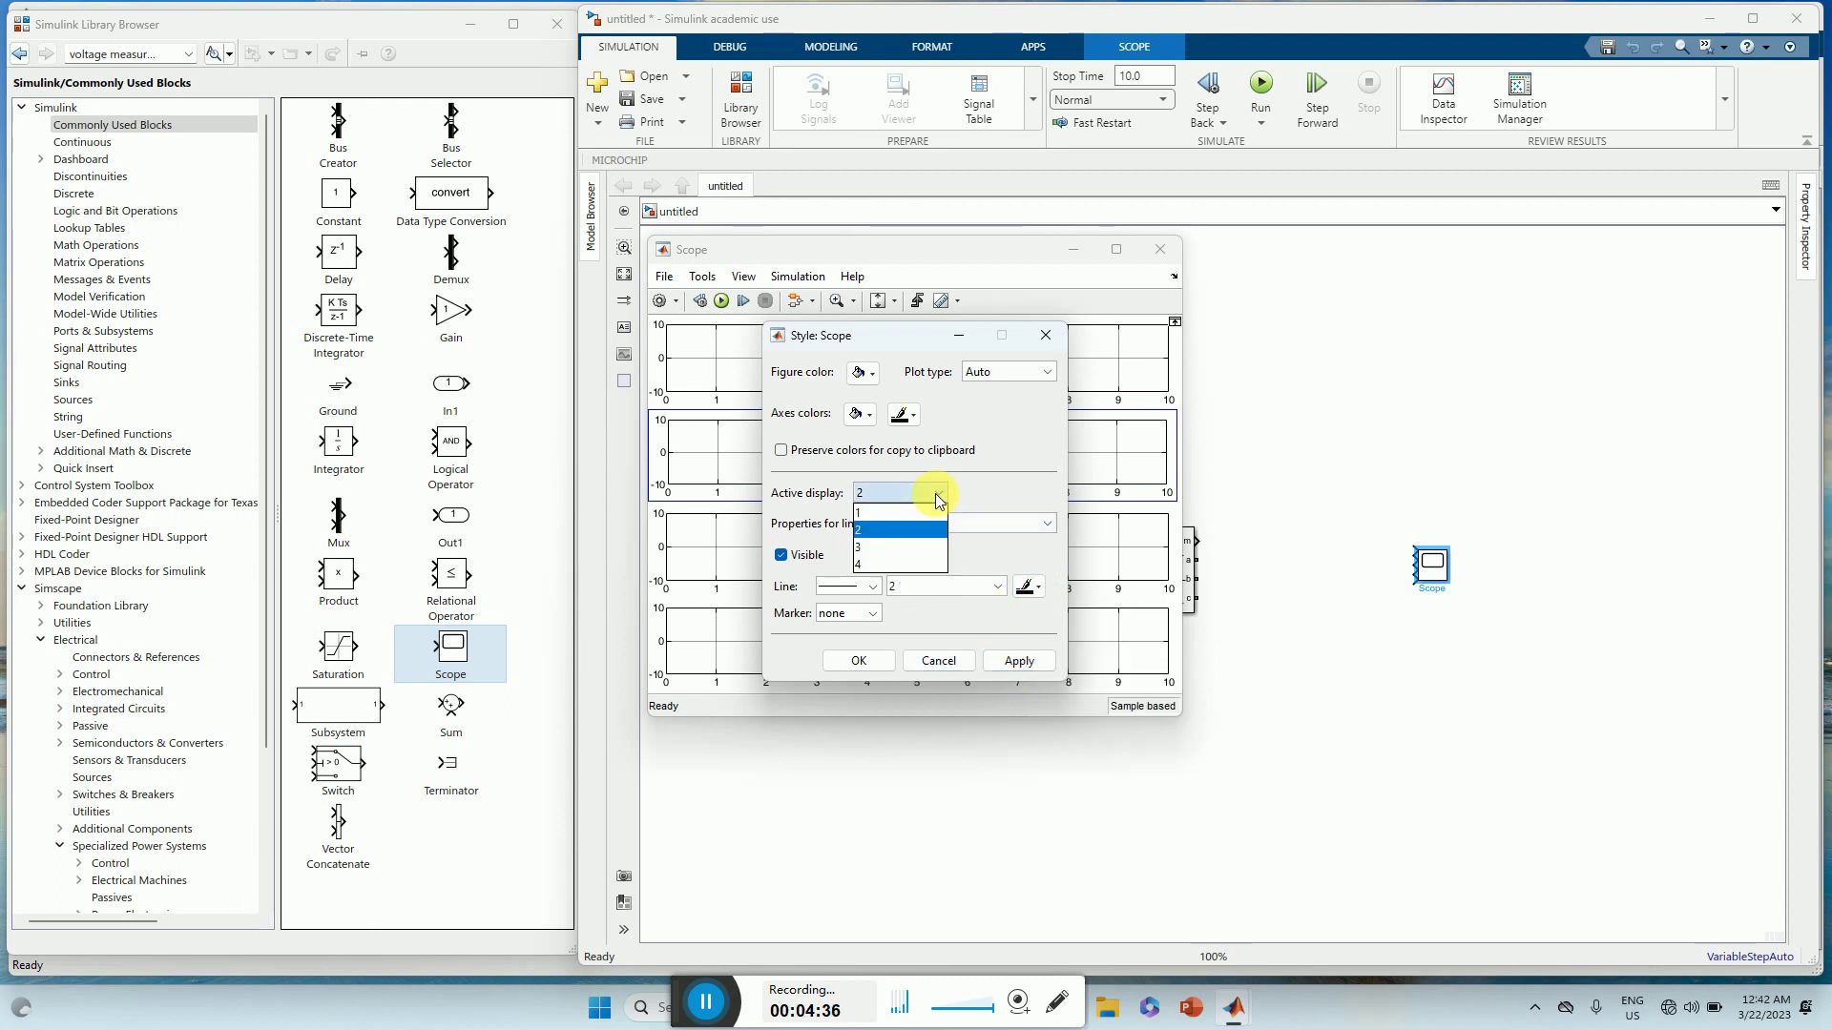
click(918, 547)
click(1030, 586)
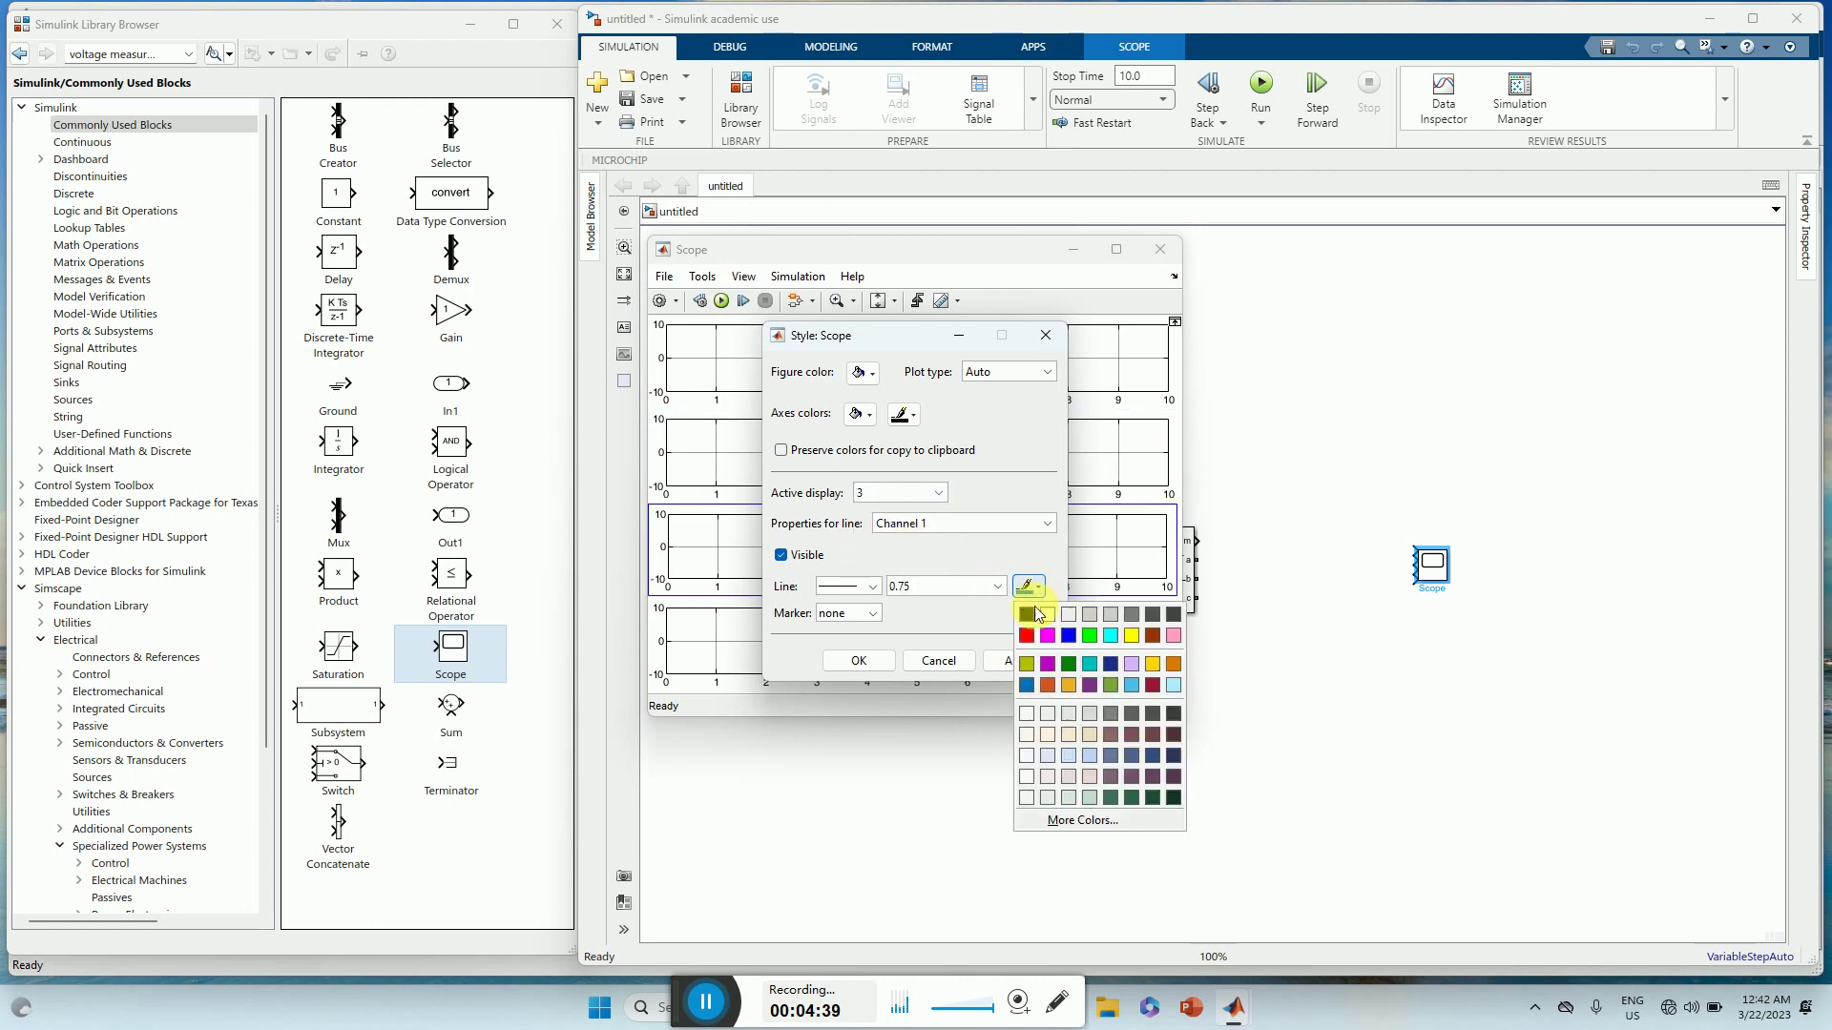
click(1067, 635)
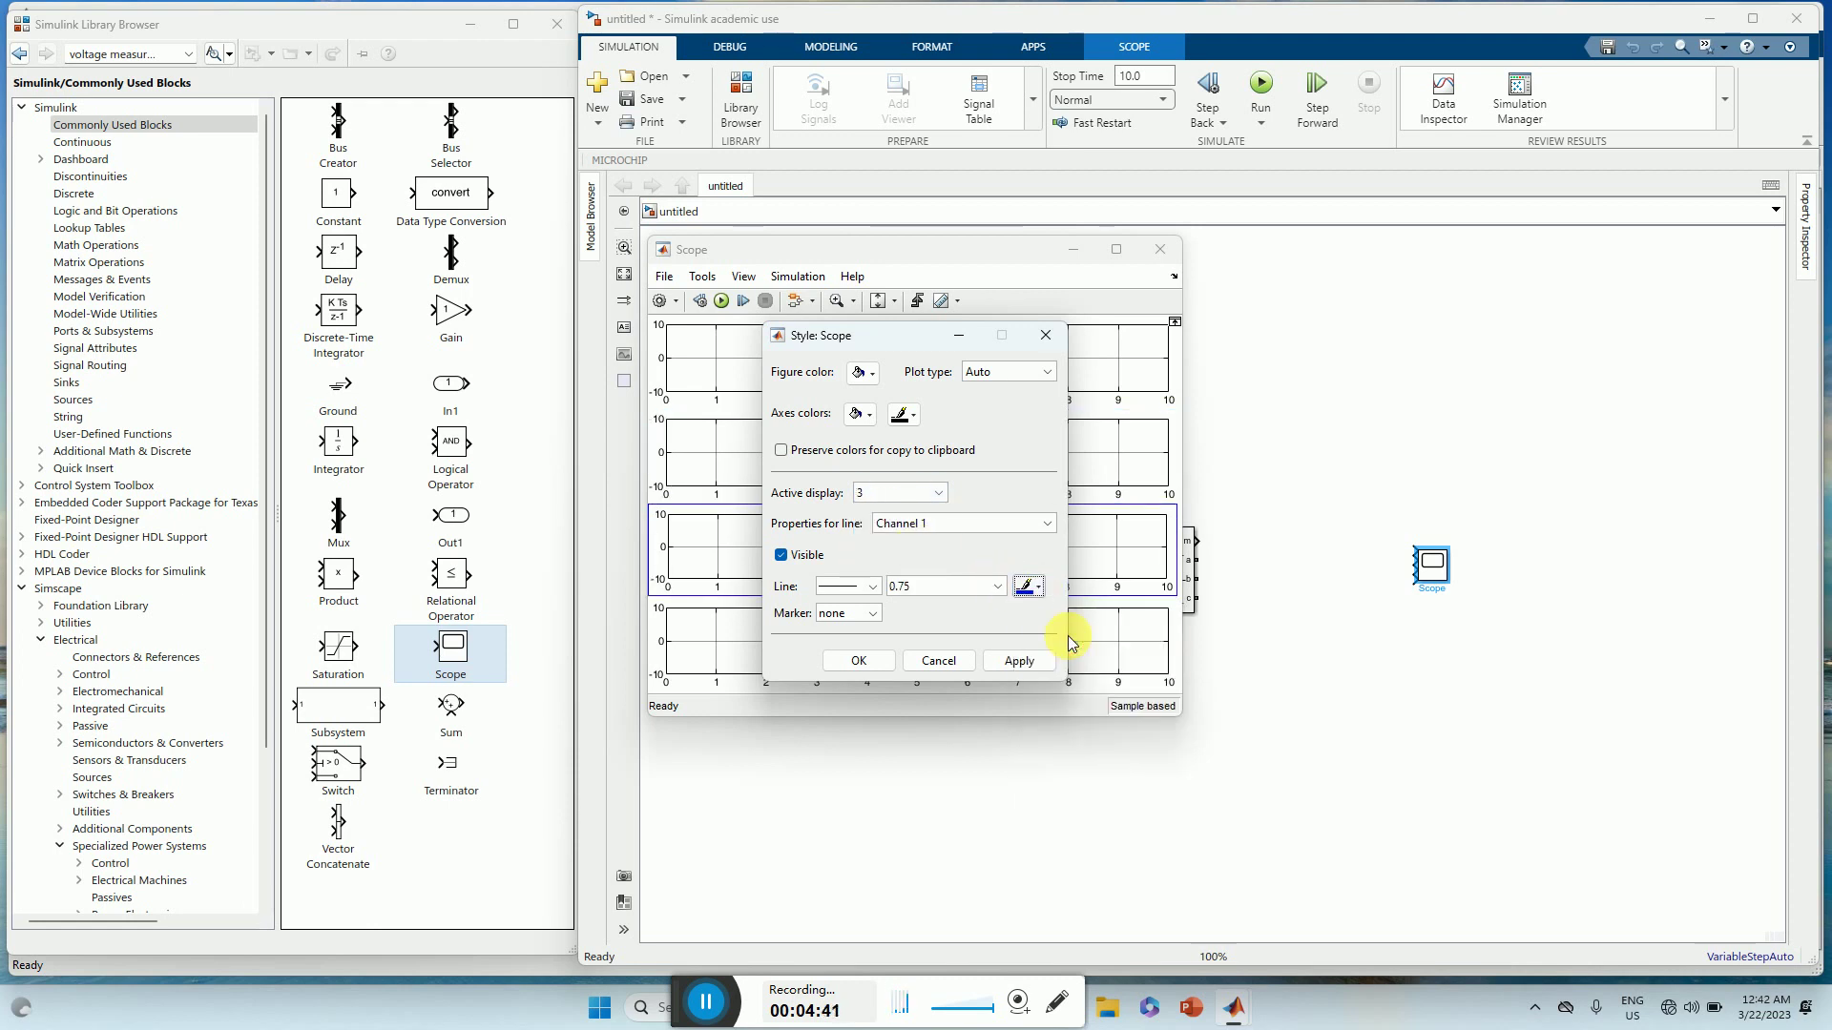
click(997, 588)
click(949, 638)
- Style the line of display 4 green with a width of 3.0, apply it and close the style settings
click(931, 502)
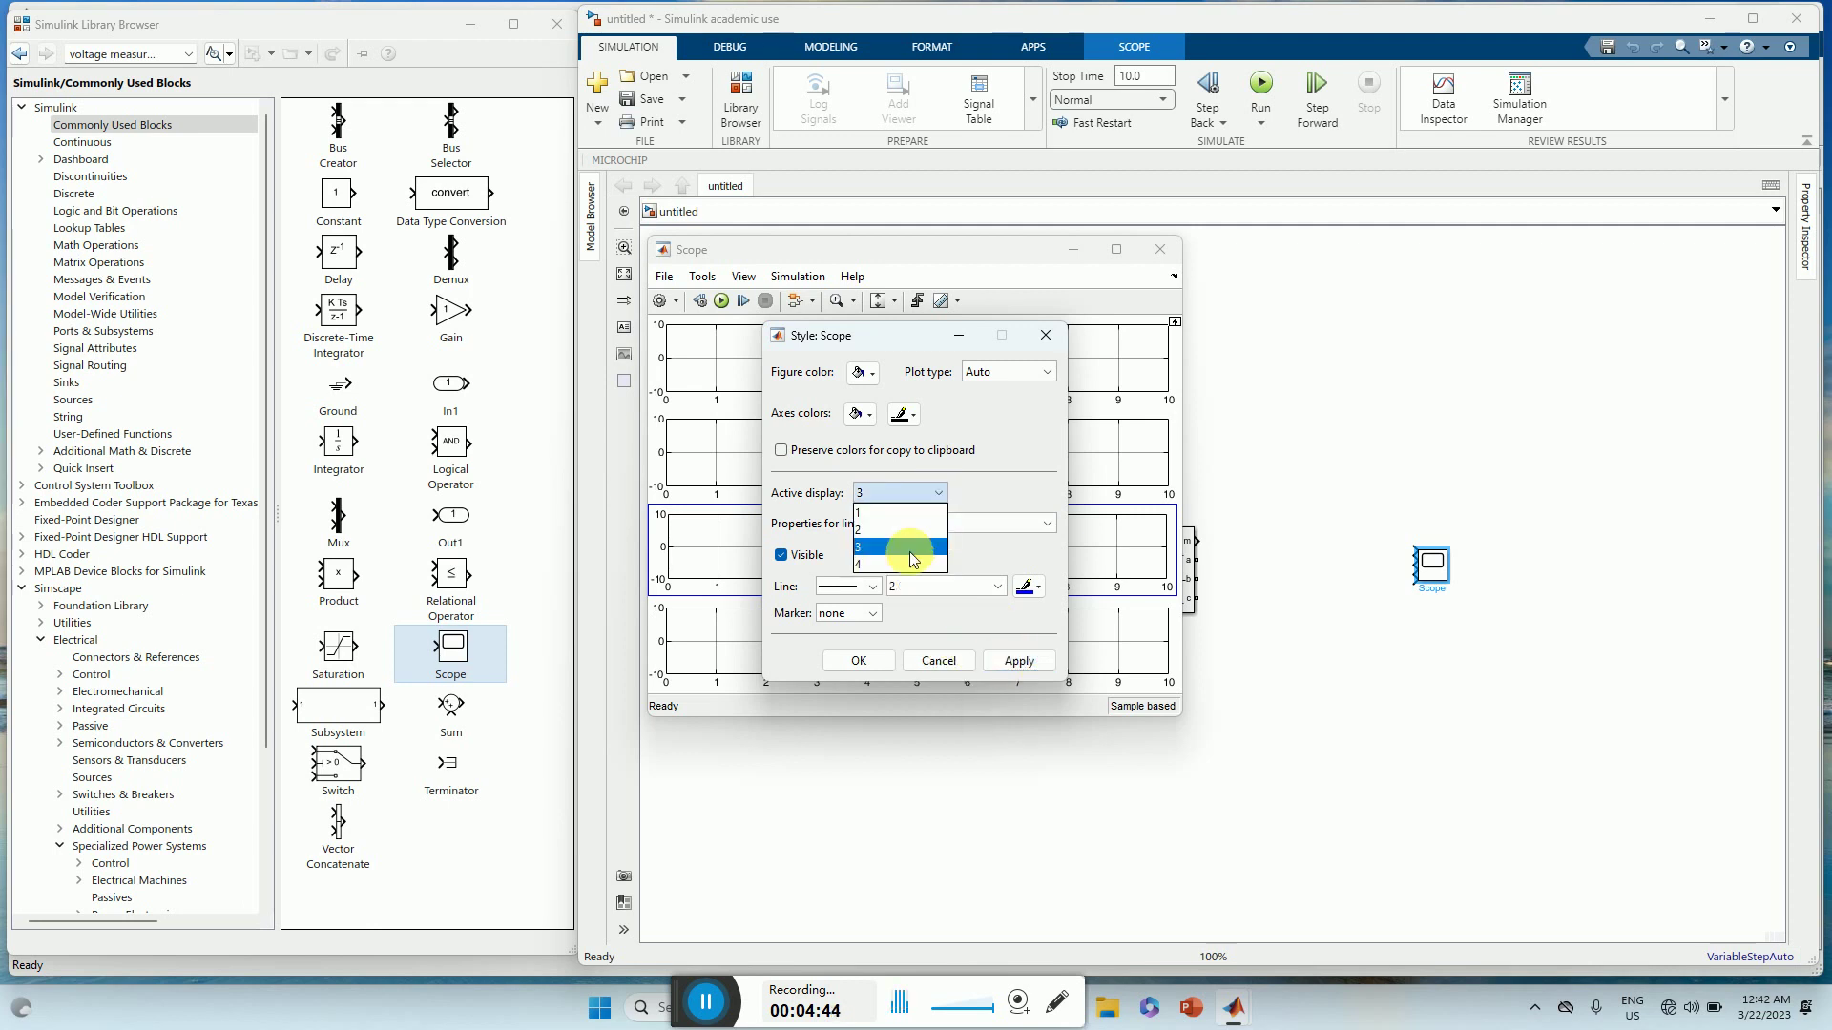
click(923, 565)
click(1032, 588)
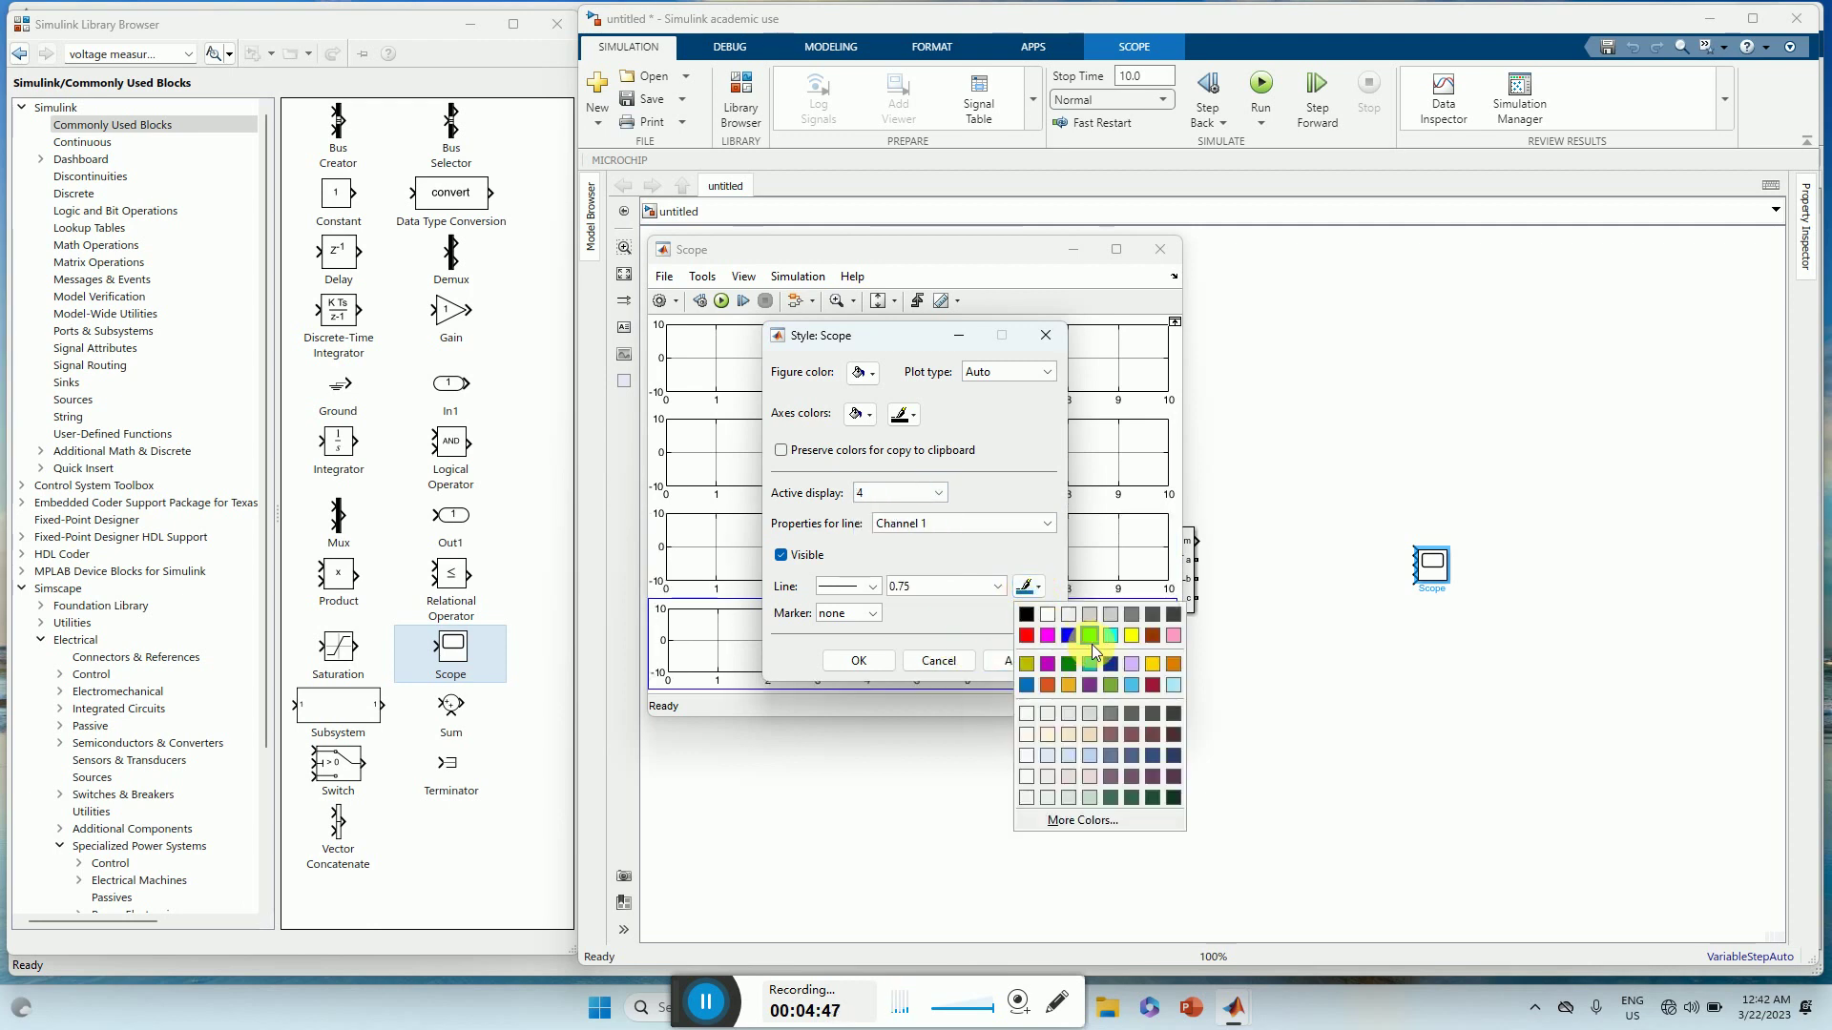
click(1109, 689)
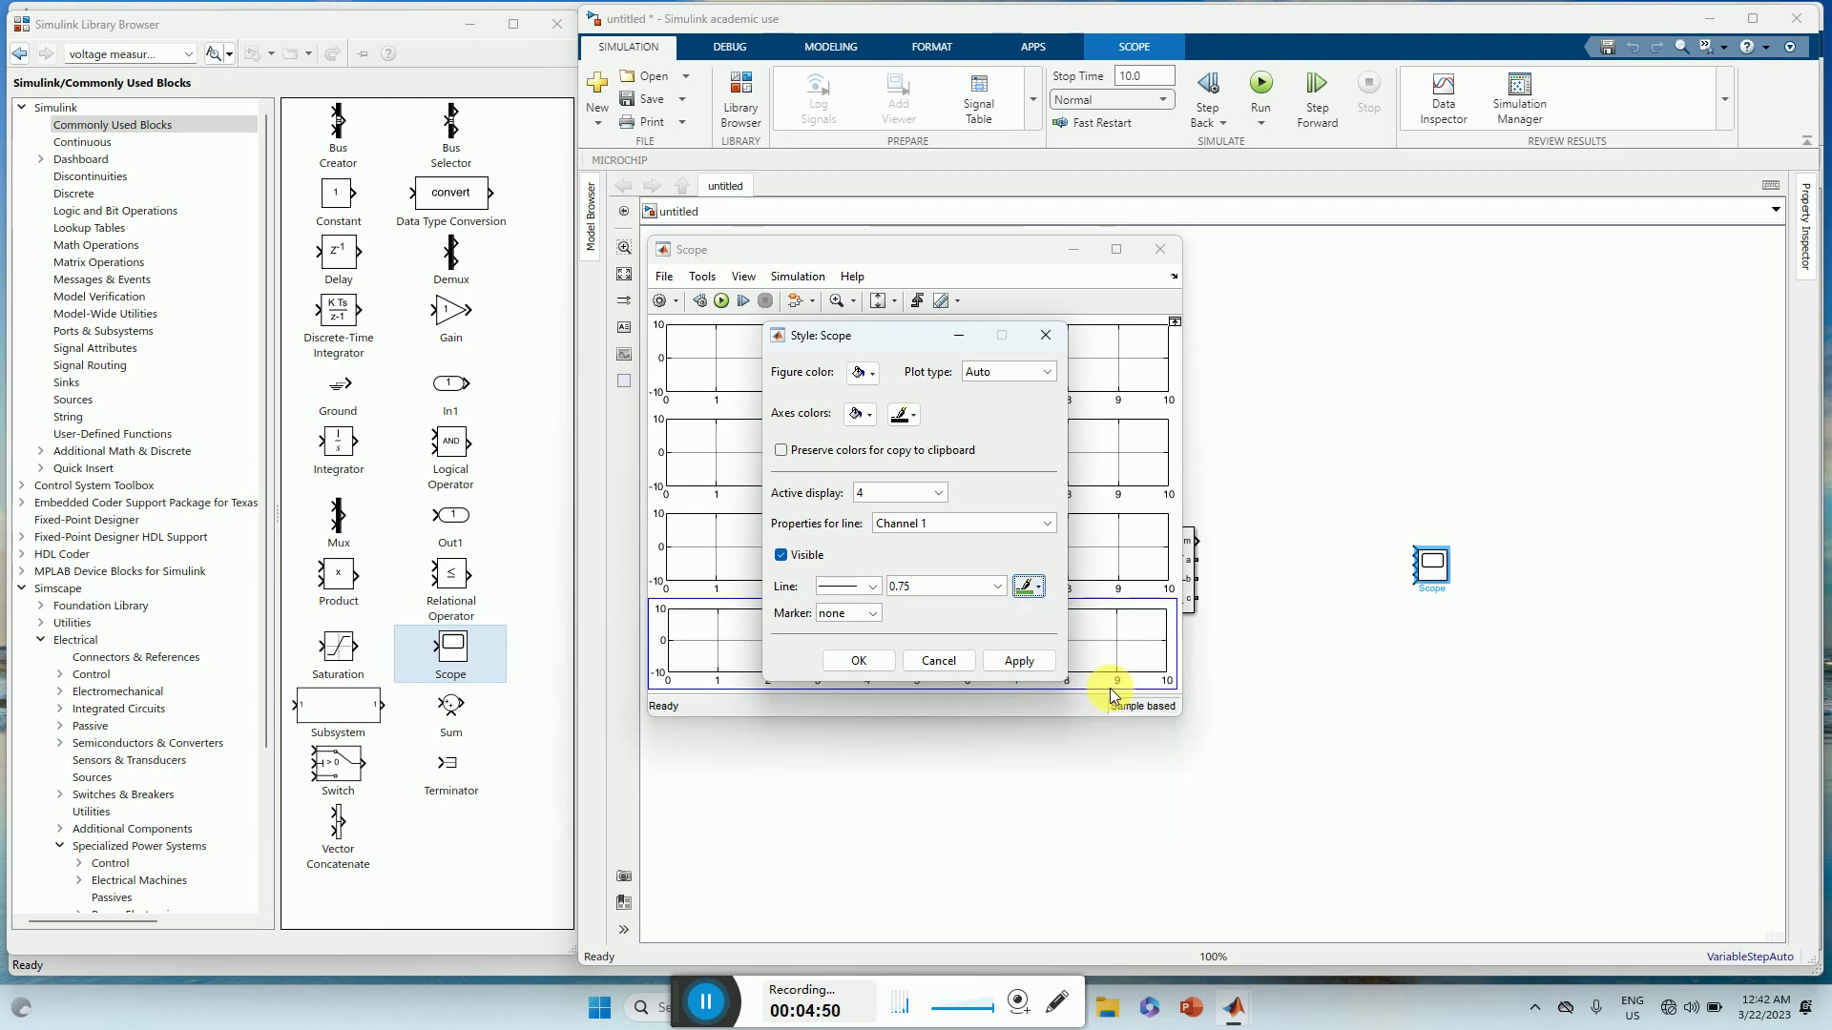
click(997, 586)
click(941, 654)
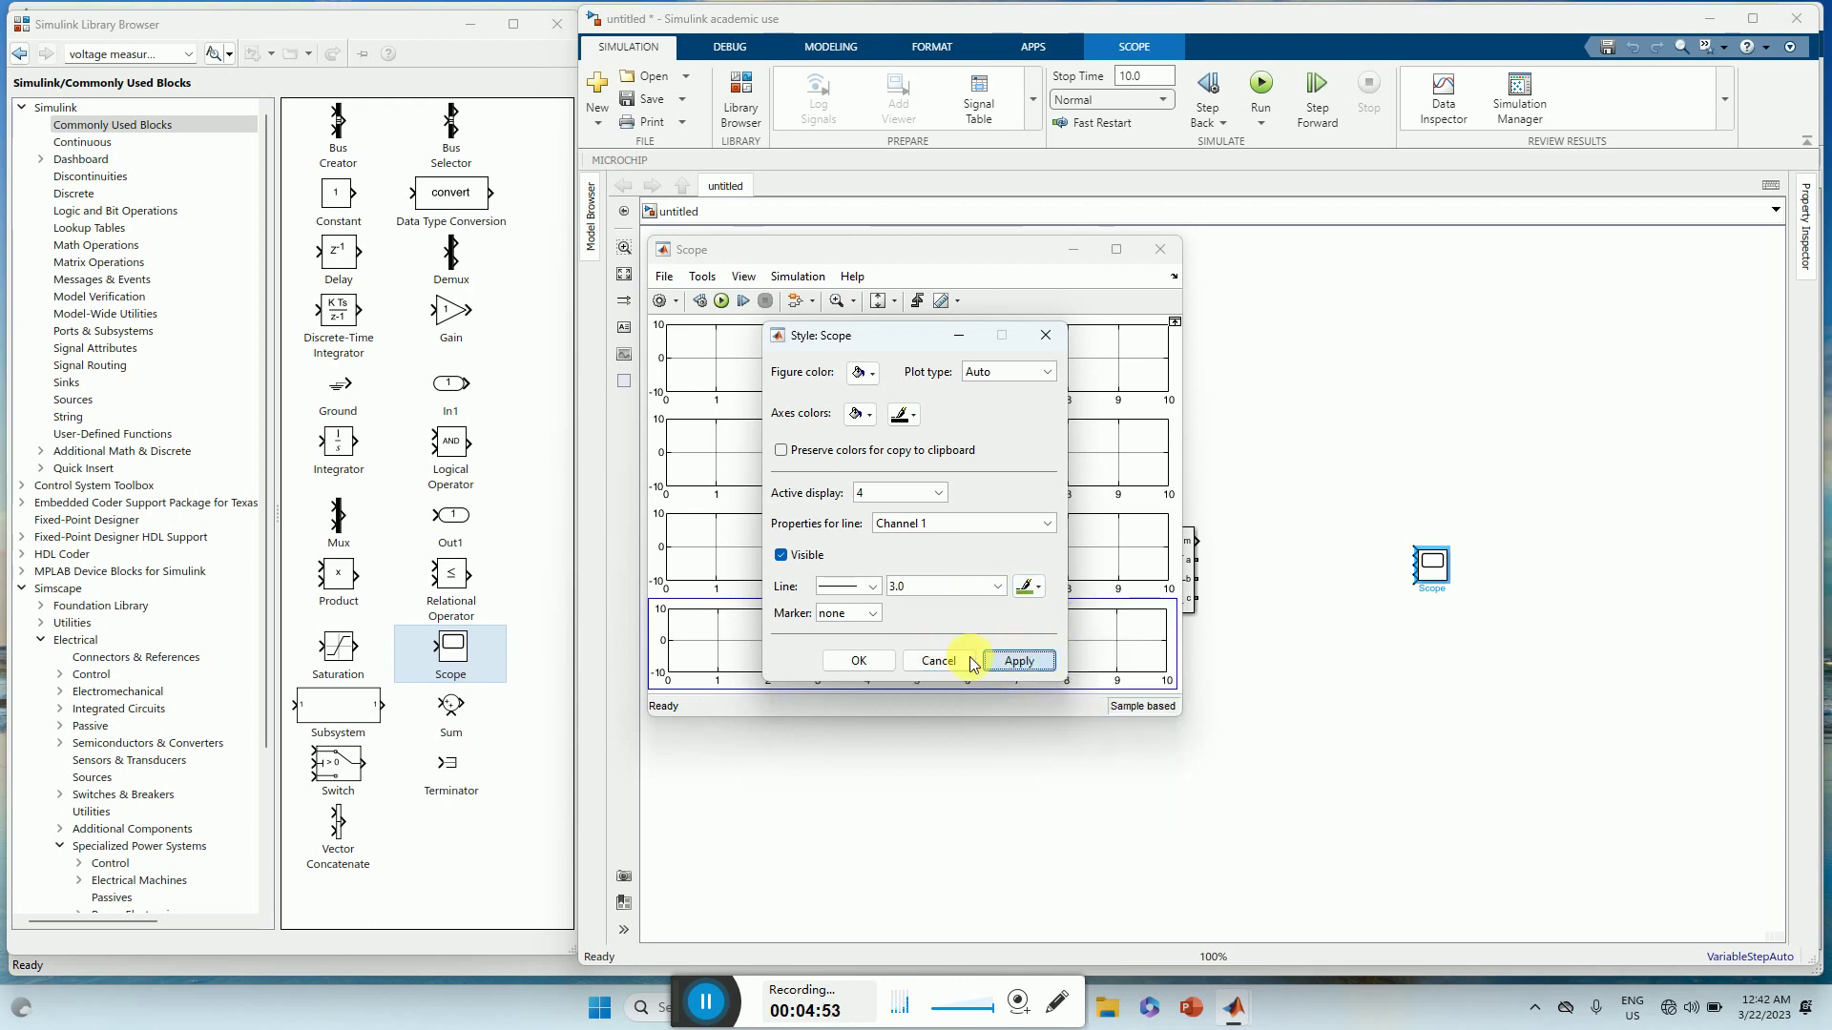
click(886, 666)
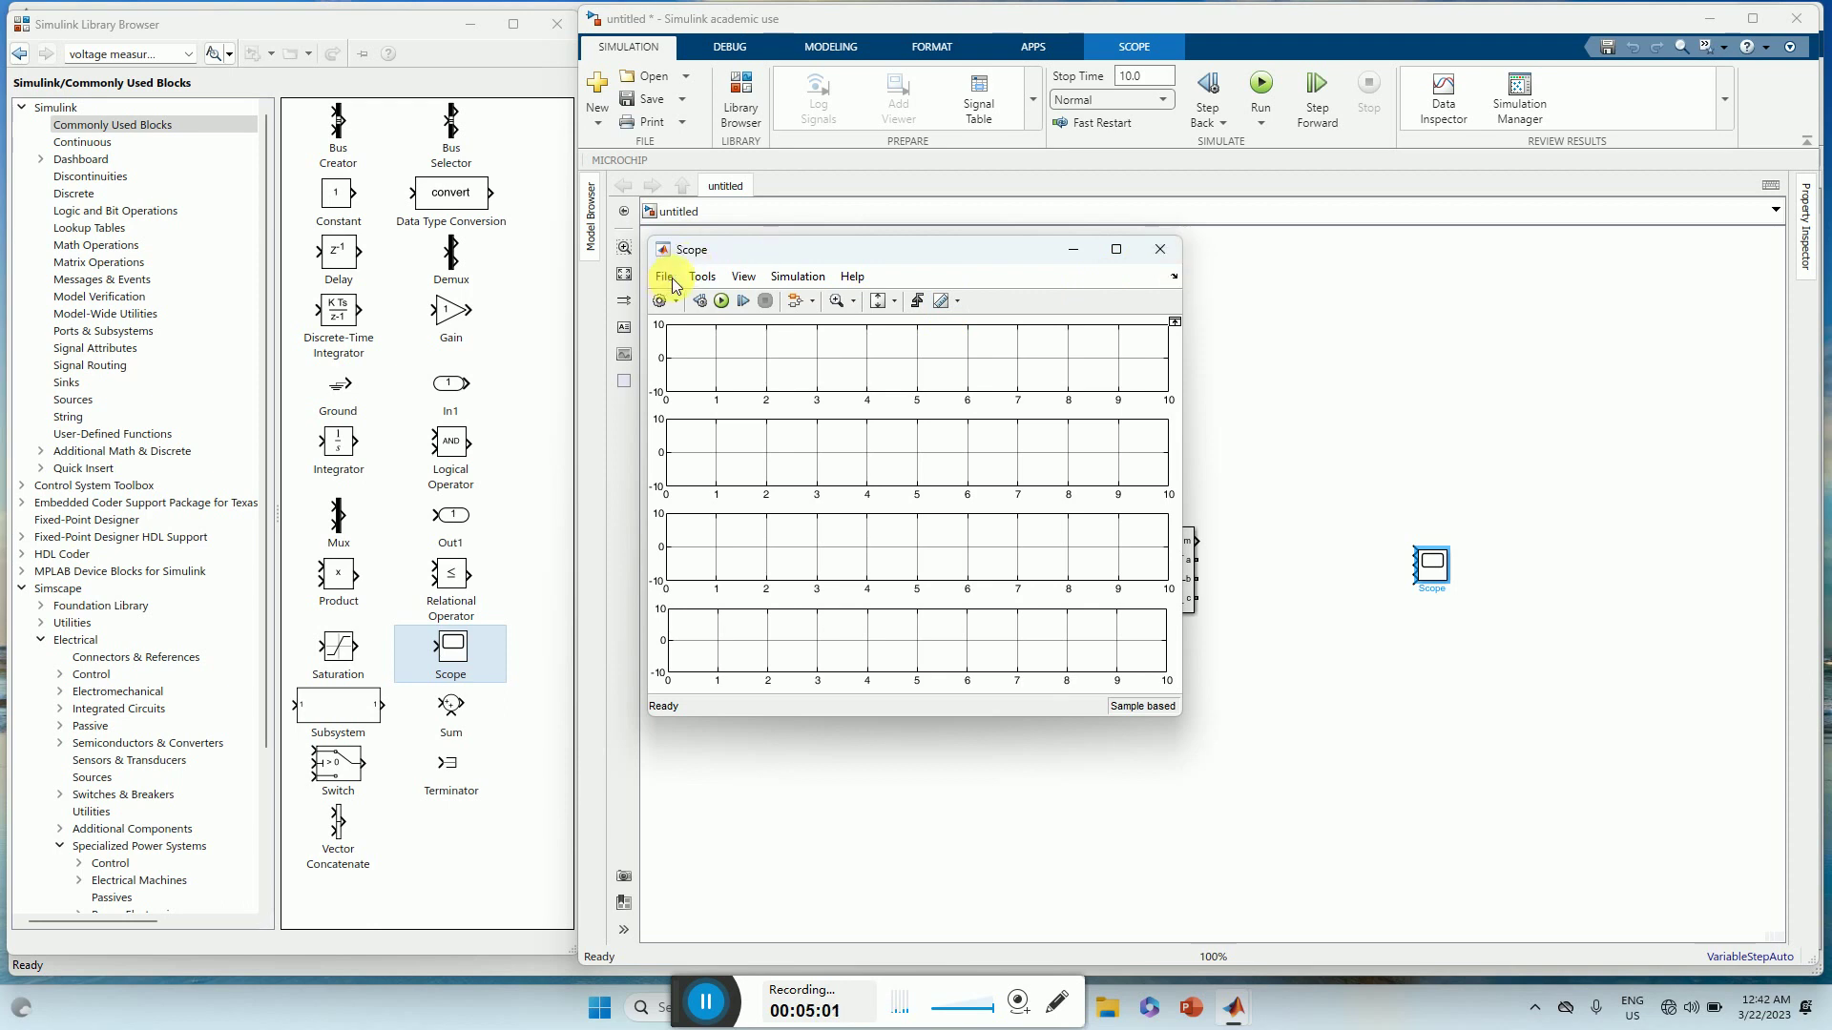
- Close the Scope window, enlarge the Scope block vertically to space its four inputs and move it above and right of the machine
click(1154, 259)
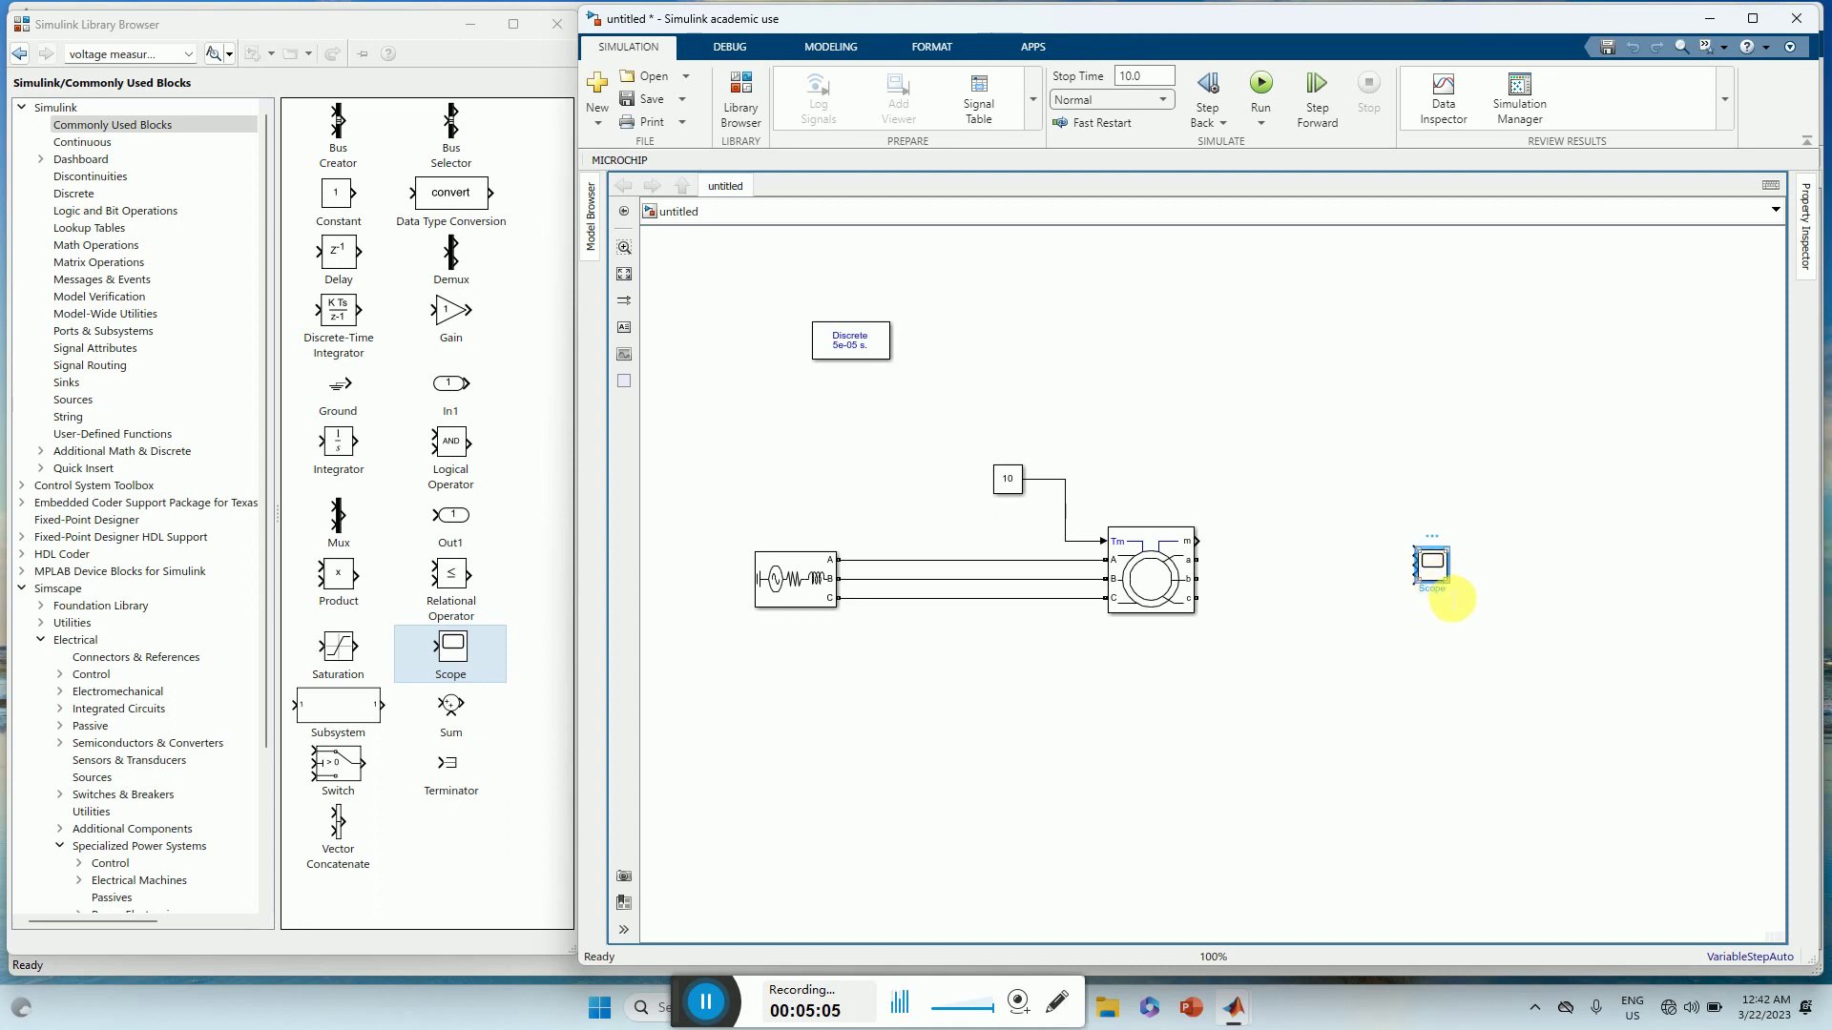
drag(1448, 583, 1415, 437)
click(1278, 679)
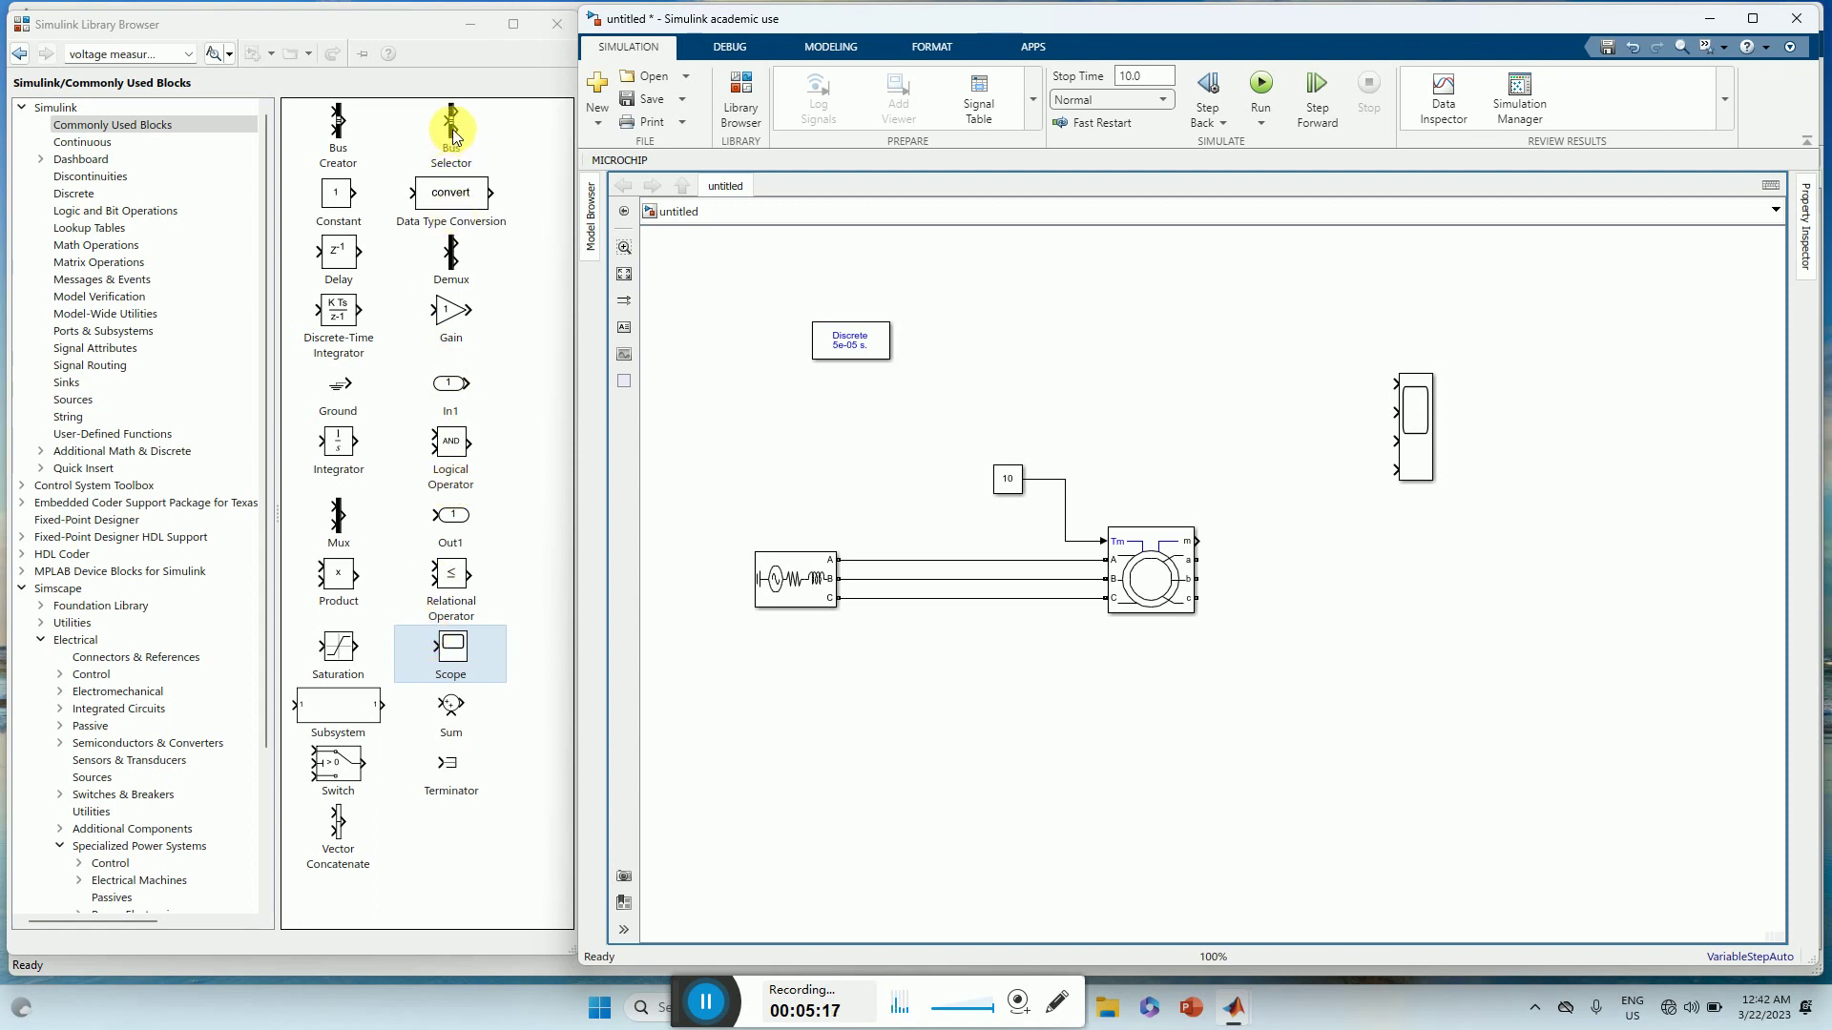
- Add a Bus Selector between the asynchronous machine and the Scope and connect the machine's m output to its input
drag(444, 116, 1244, 426)
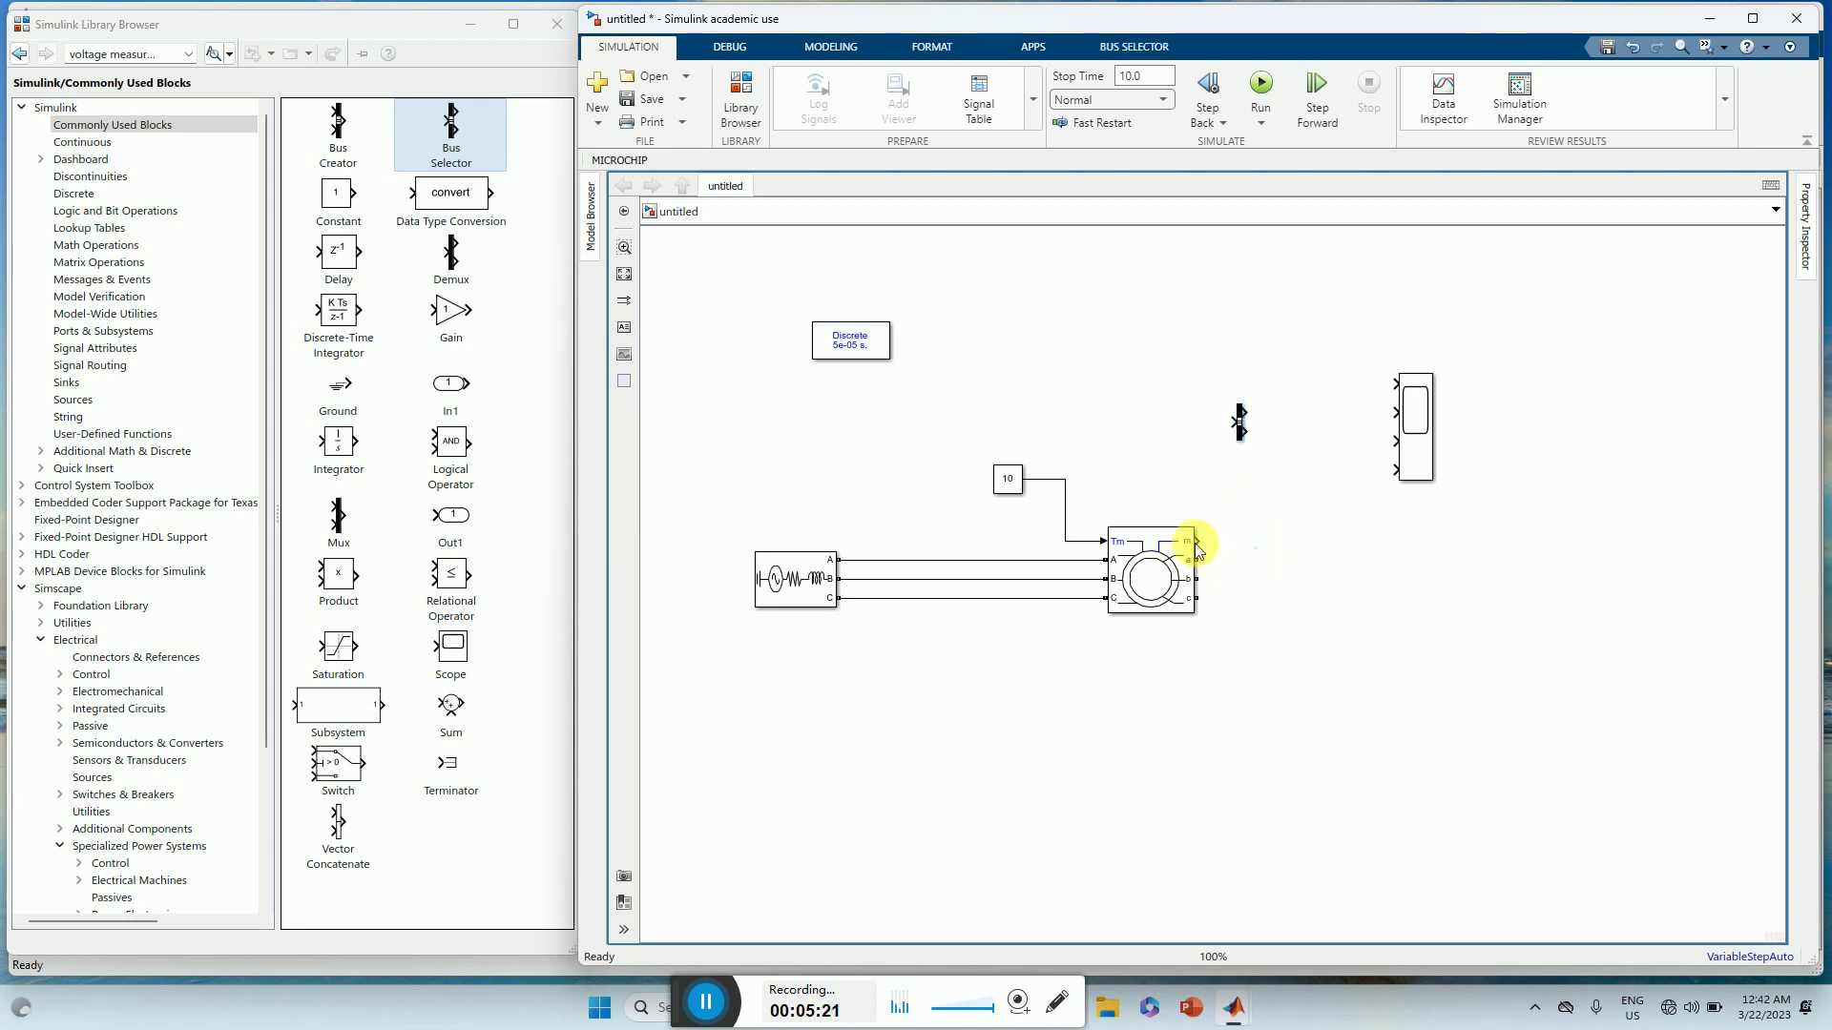
drag(1197, 542, 1233, 423)
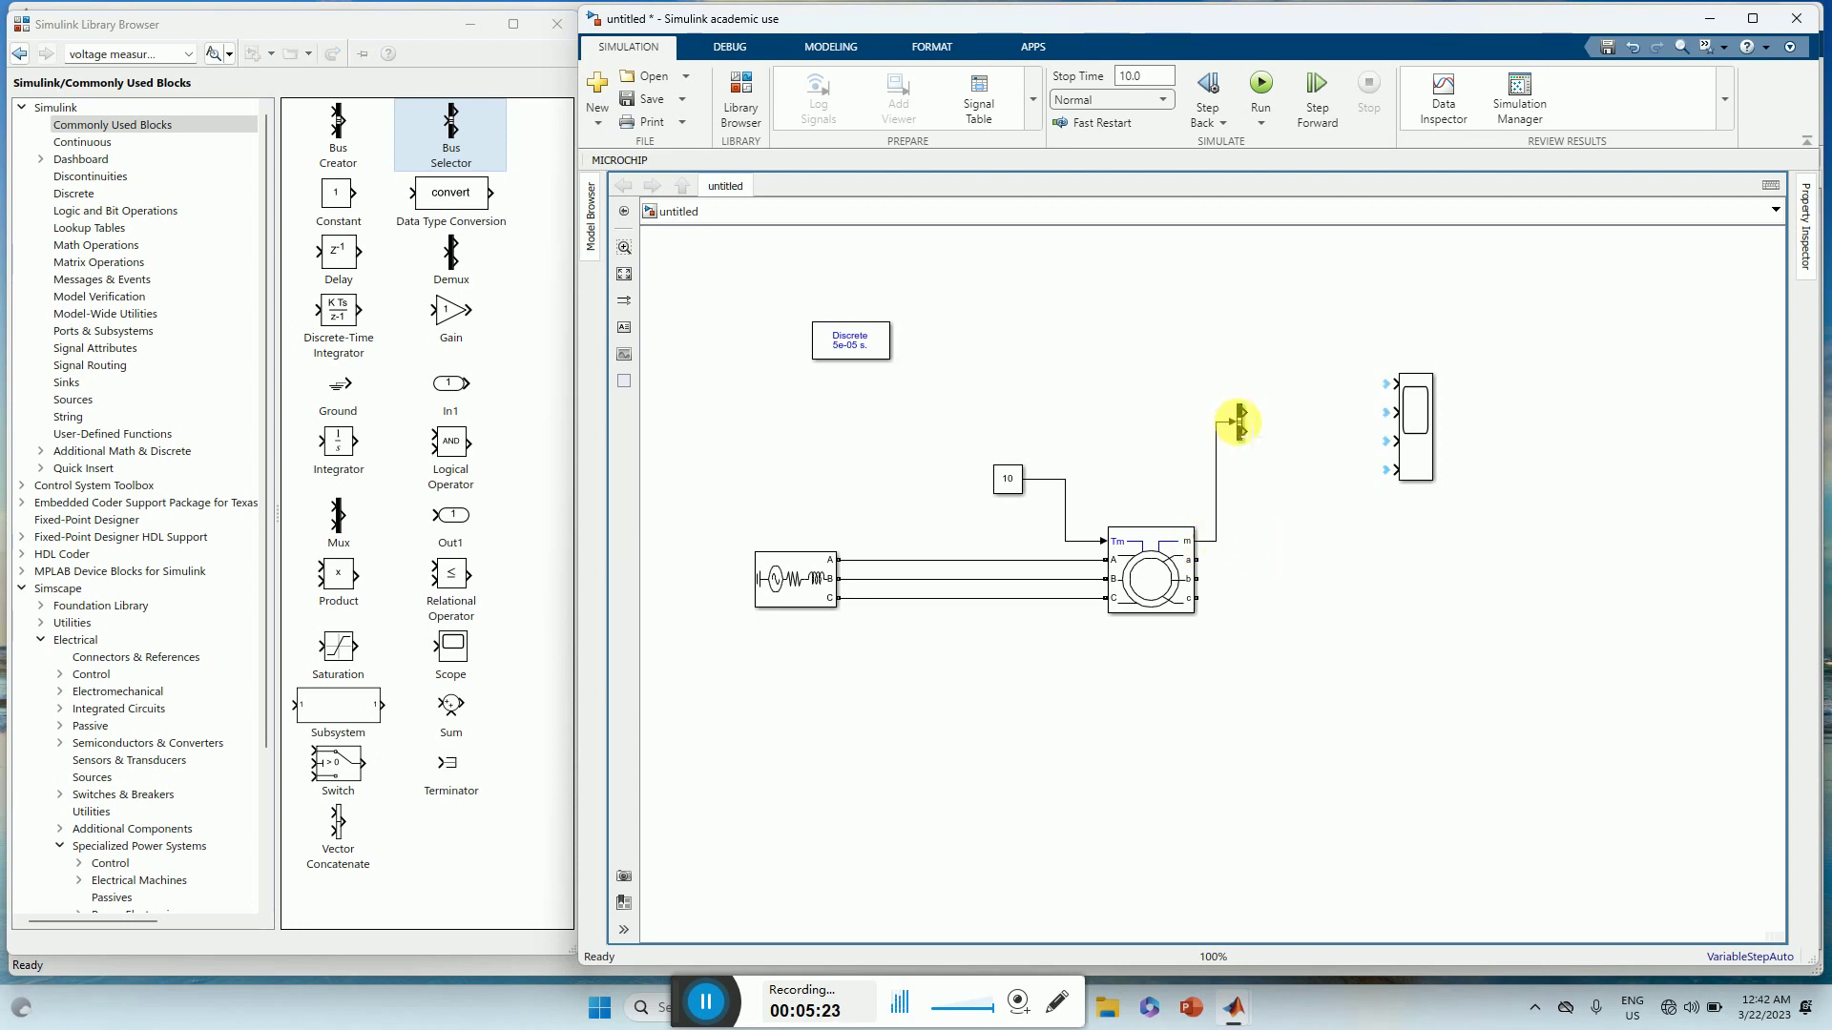
- Open the Bus Selector's parameters and remove the two default elements signal1 and signal2 from its selection
click(1240, 422)
double_click(1242, 426)
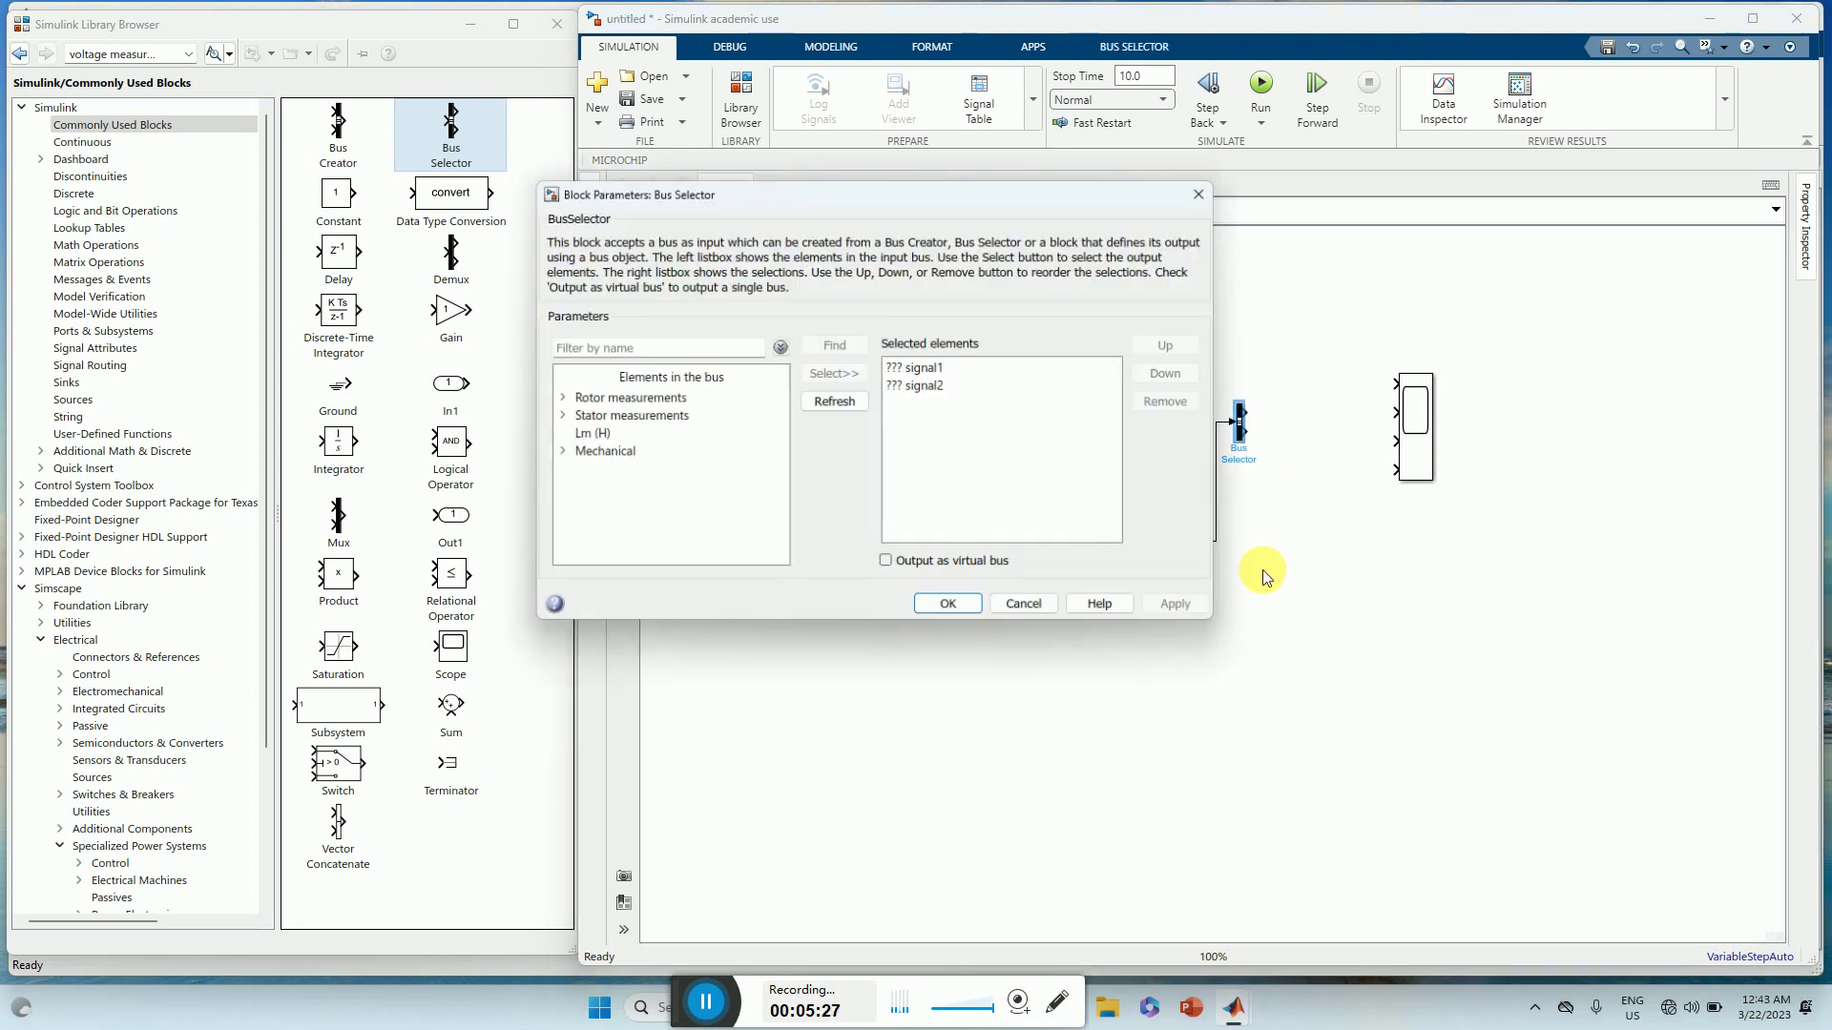
click(924, 370)
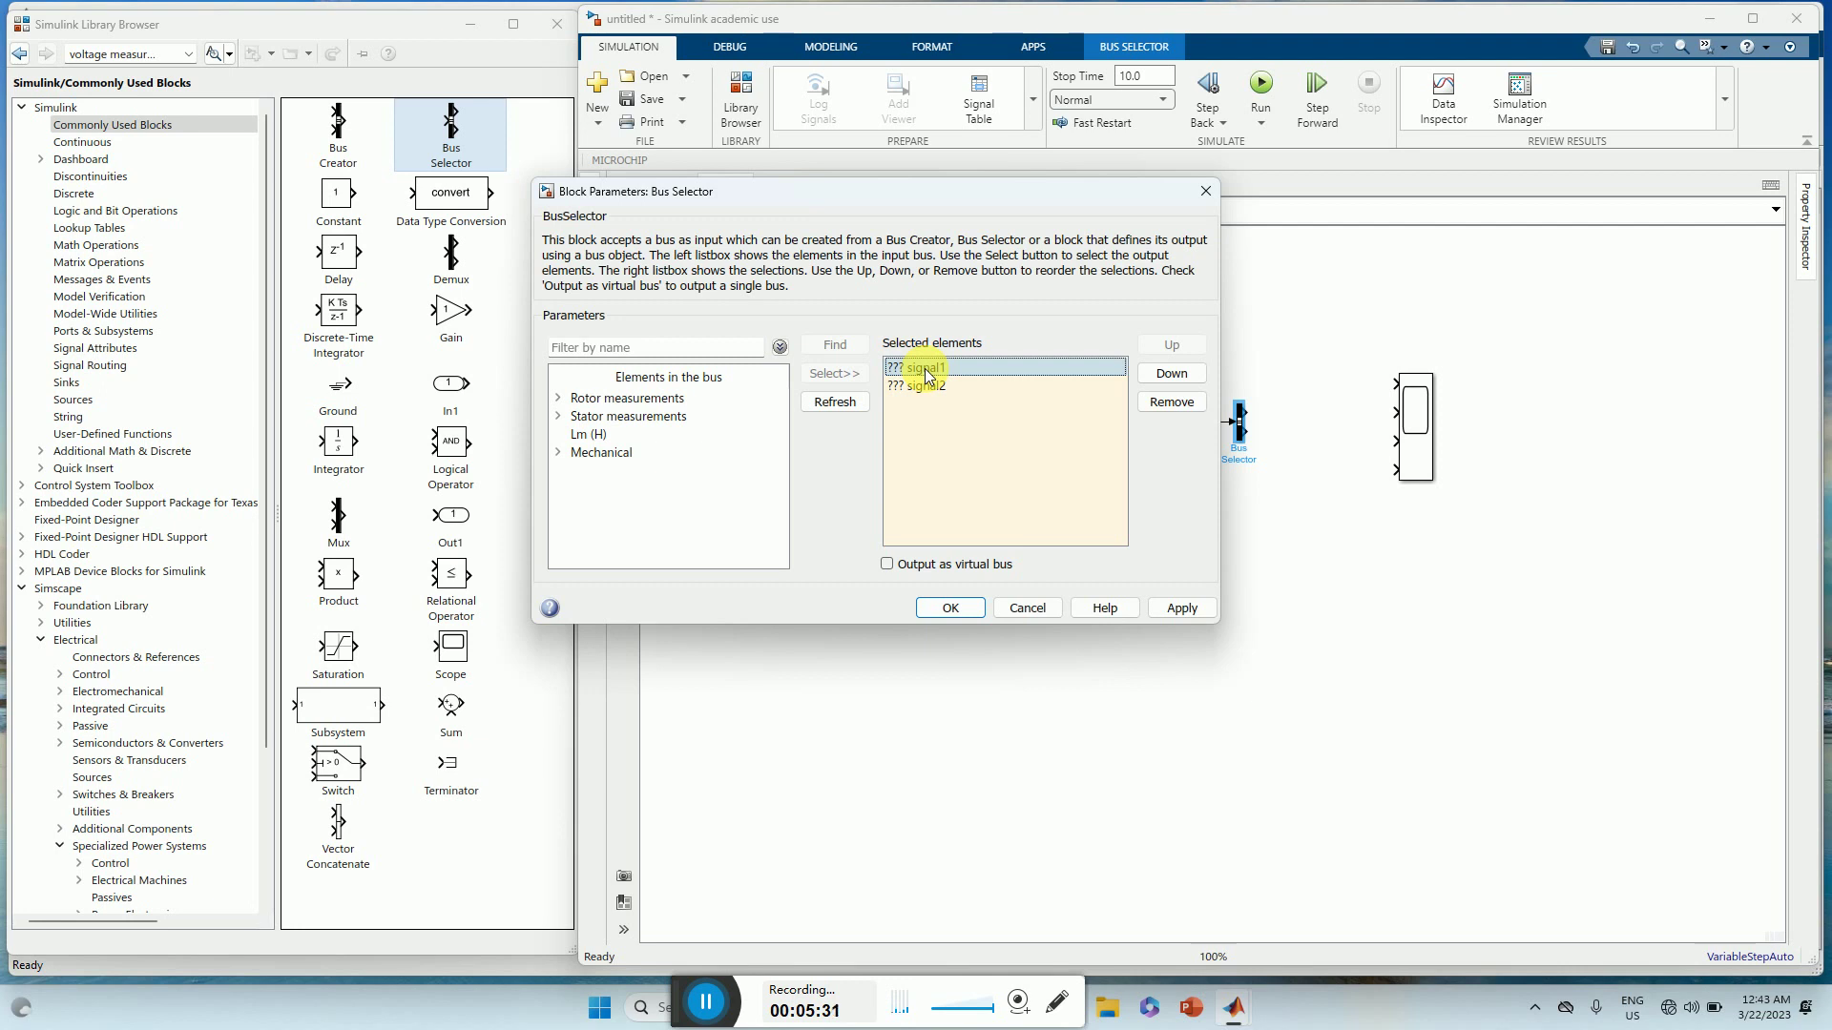
key(Delete)
key(Delete)
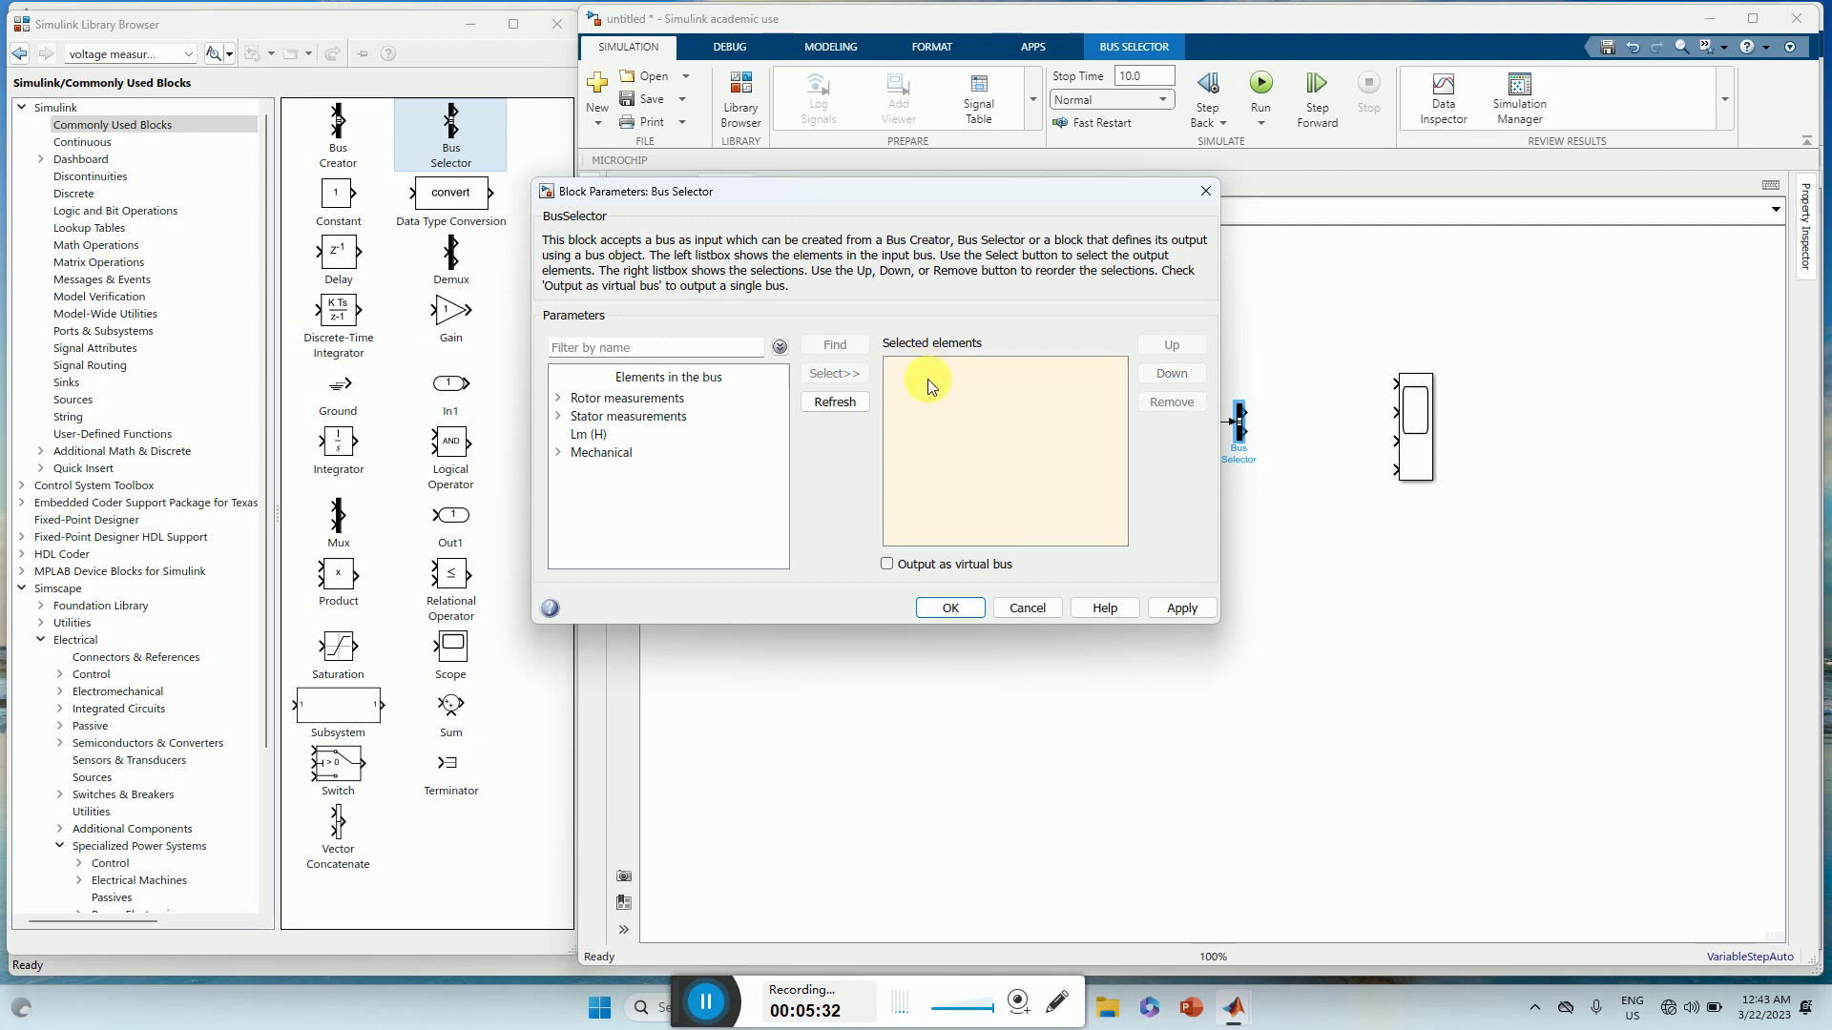
- Add the mechanical Rotor speed (wm) and Electromagnetic torque Te (N*m) to the Bus Selector's selected elements
click(558, 452)
click(618, 471)
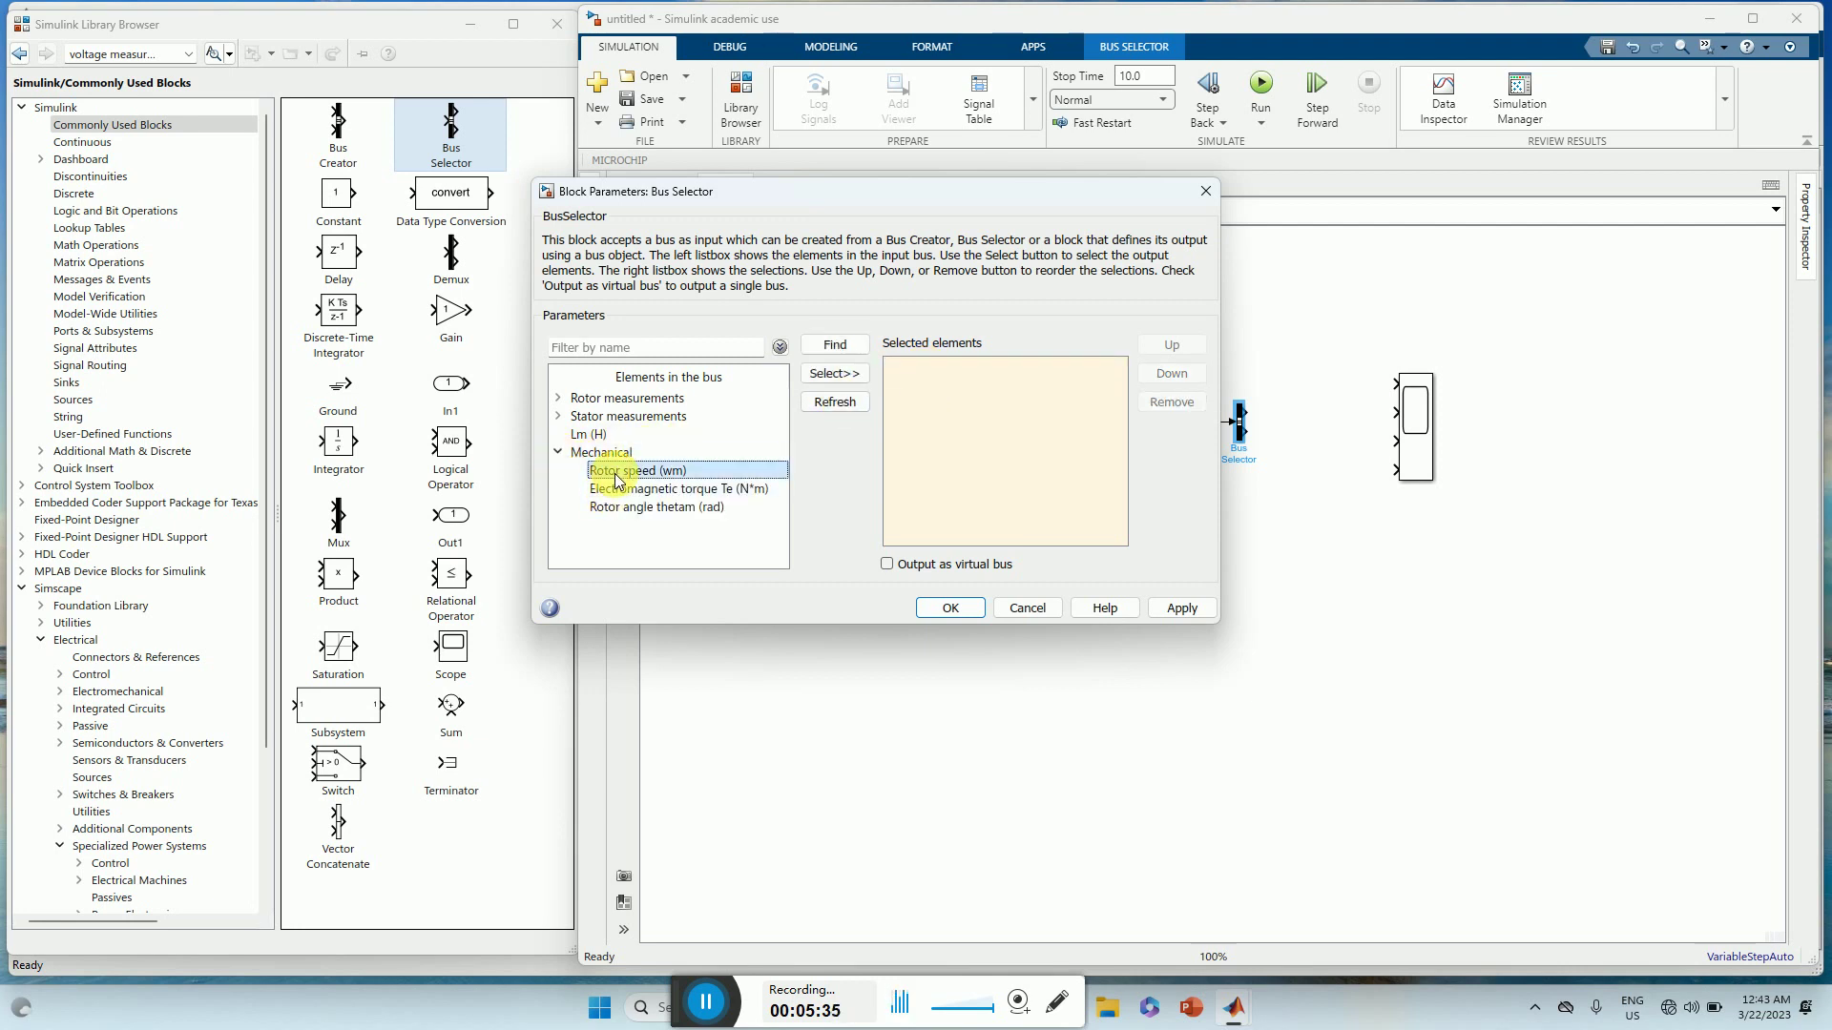
click(837, 375)
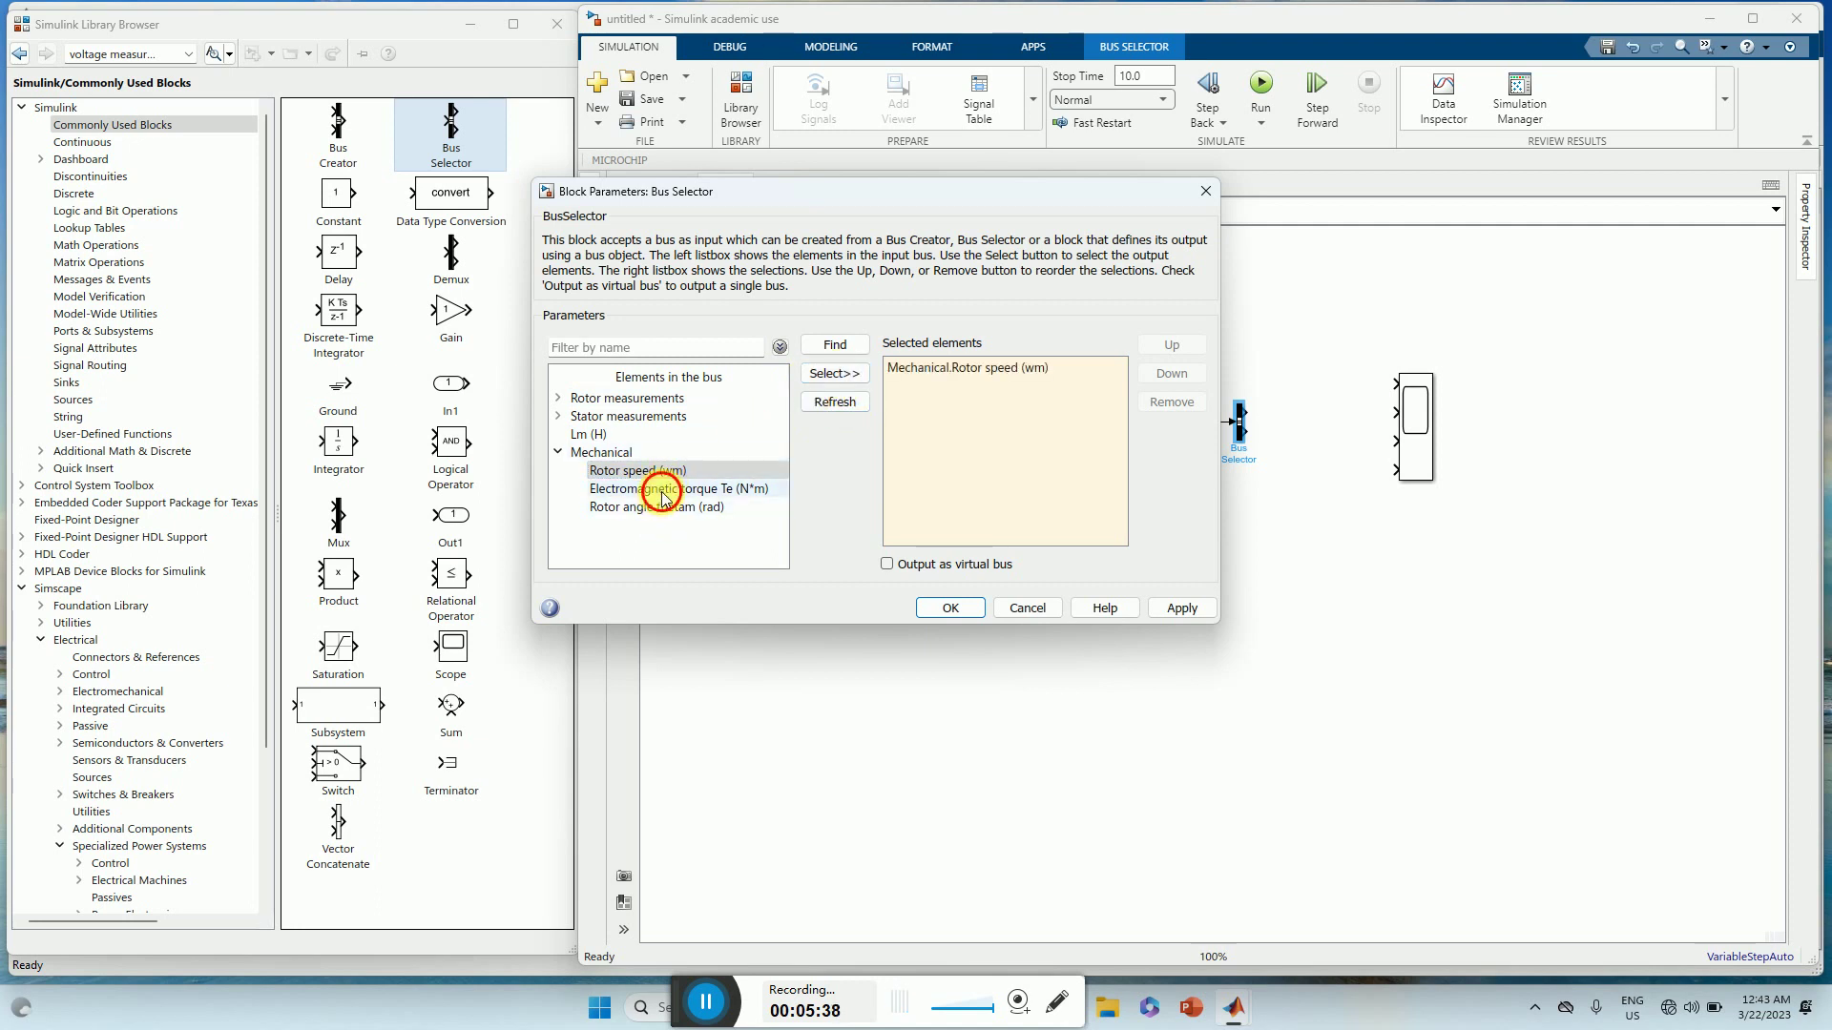
click(656, 489)
click(839, 384)
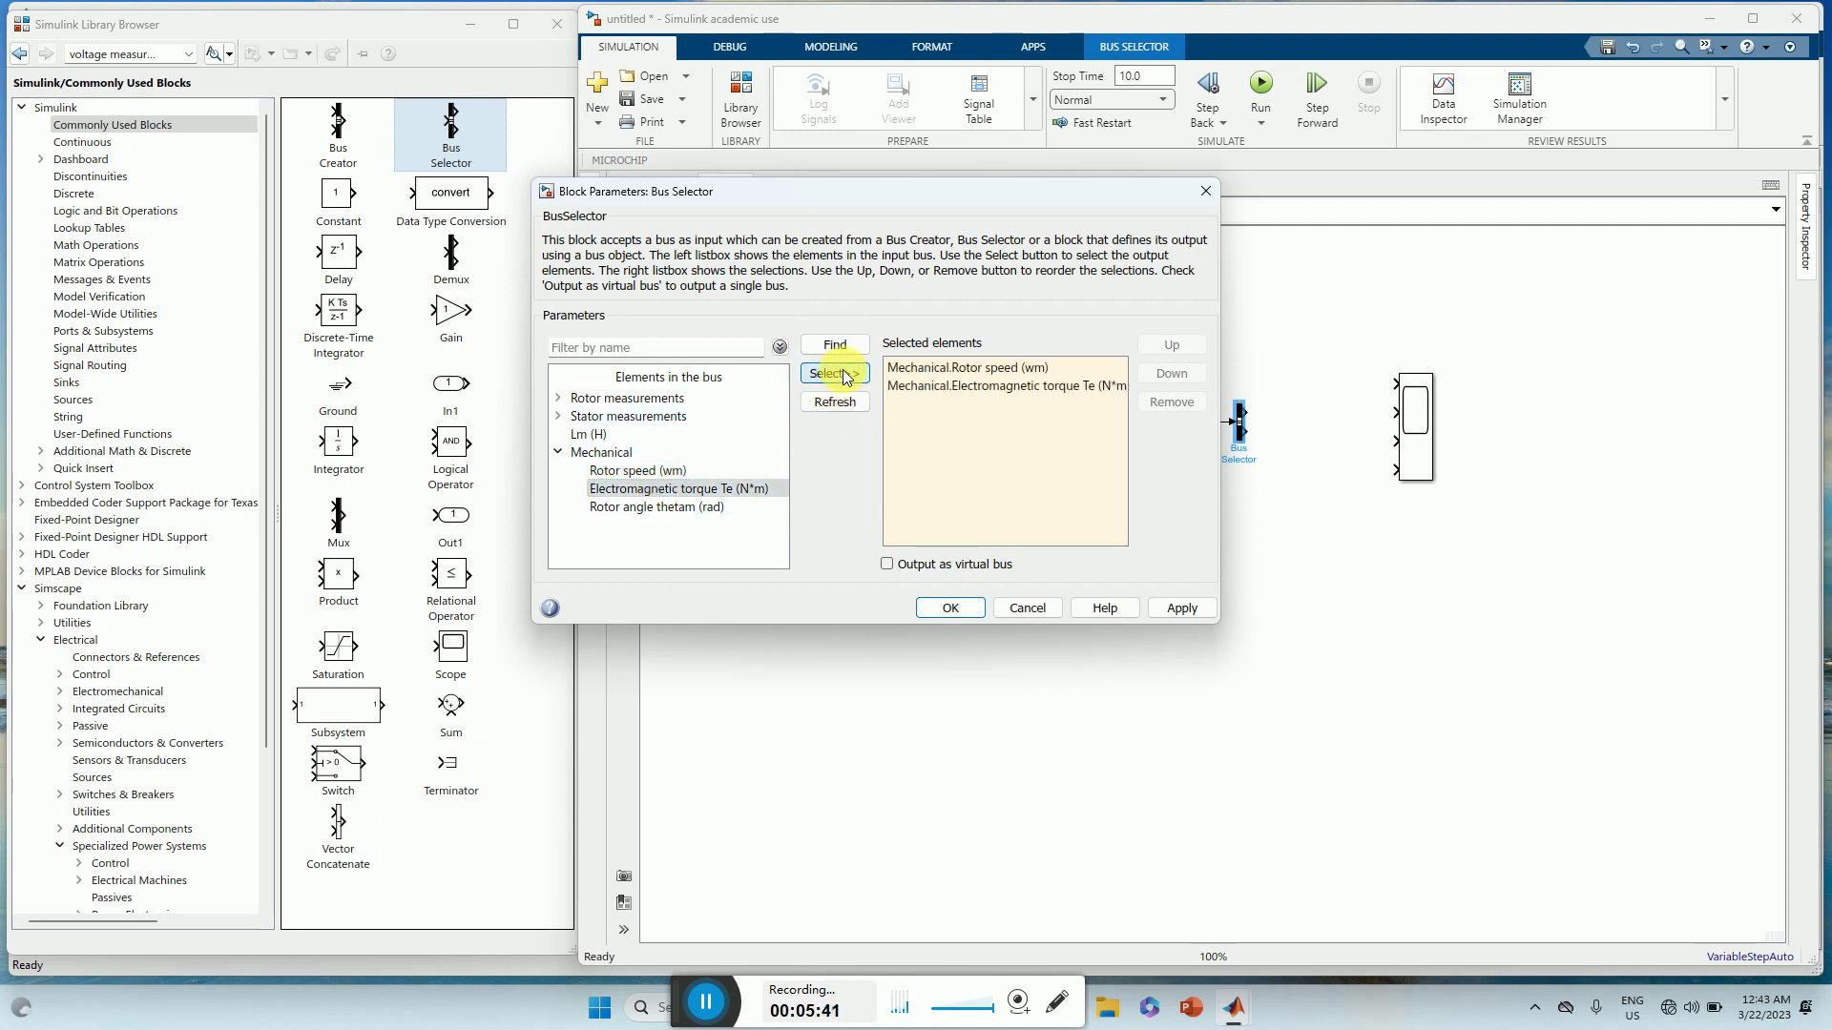
- Add Stator current is_a (A) and Rotor current ir_a (A) to the Bus Selector's selected elements, apply and close the parameters
click(562, 421)
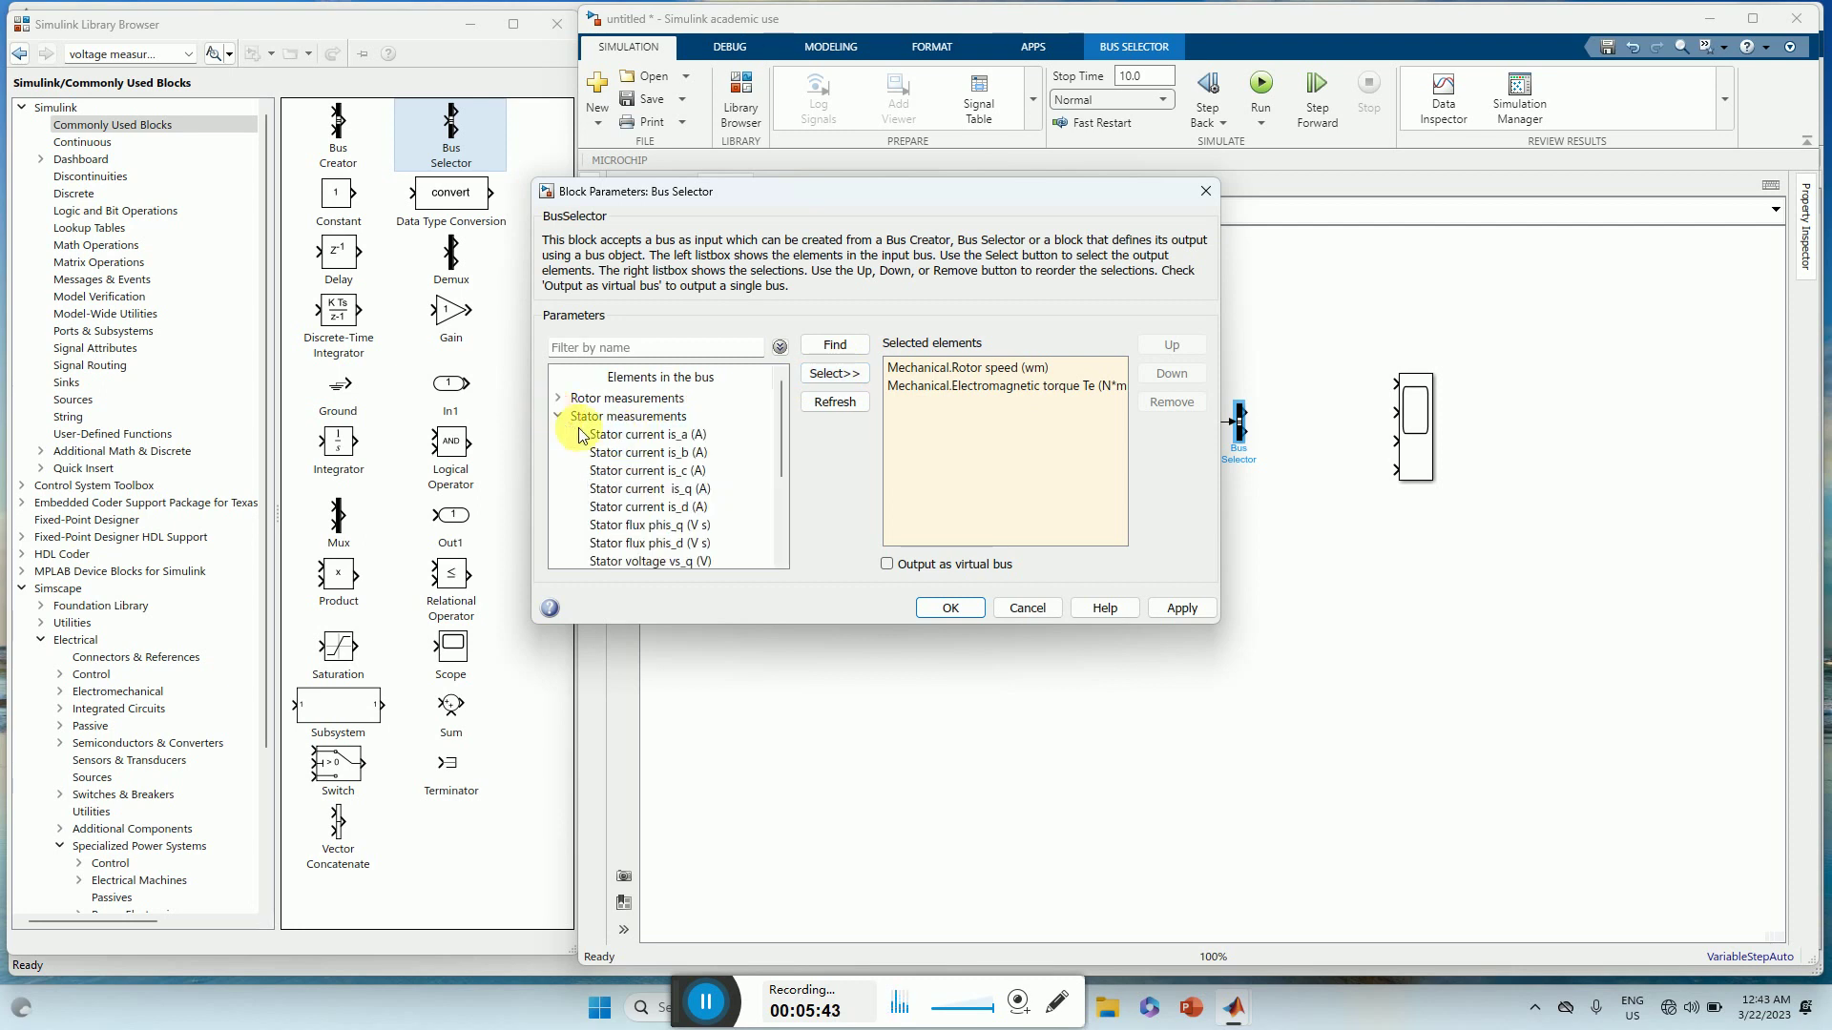
click(645, 436)
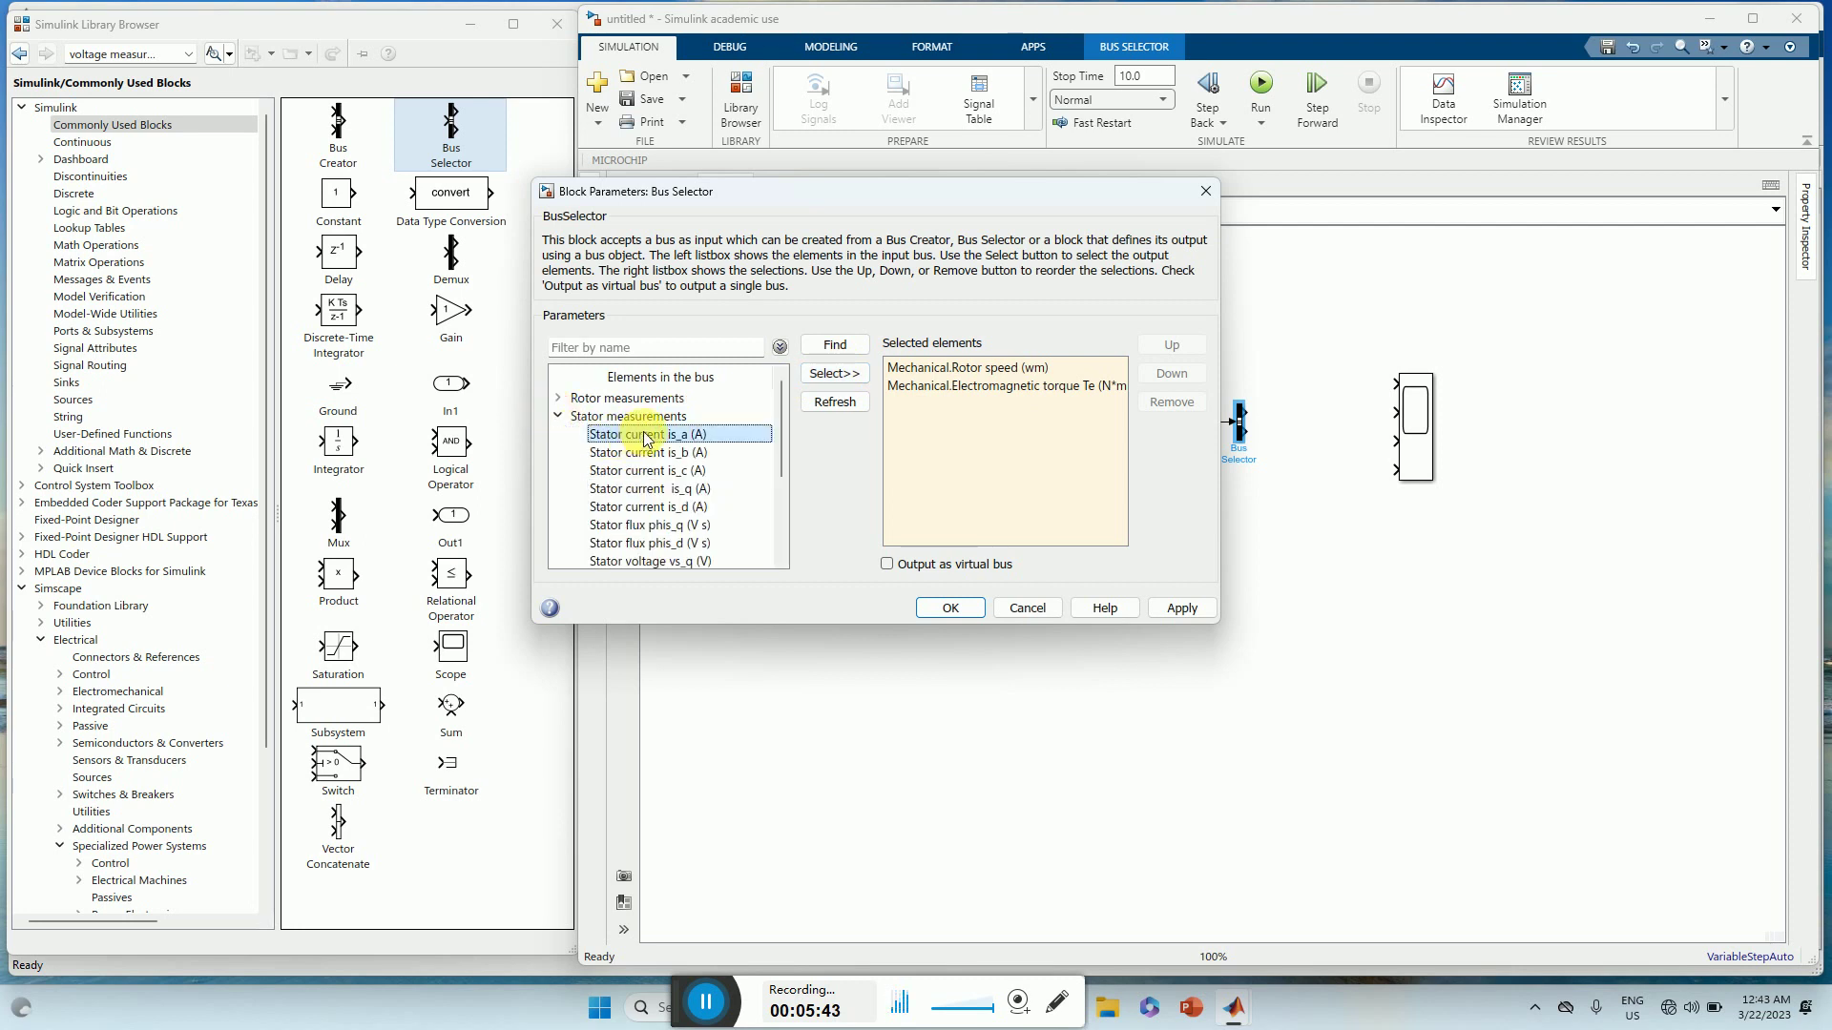
click(840, 375)
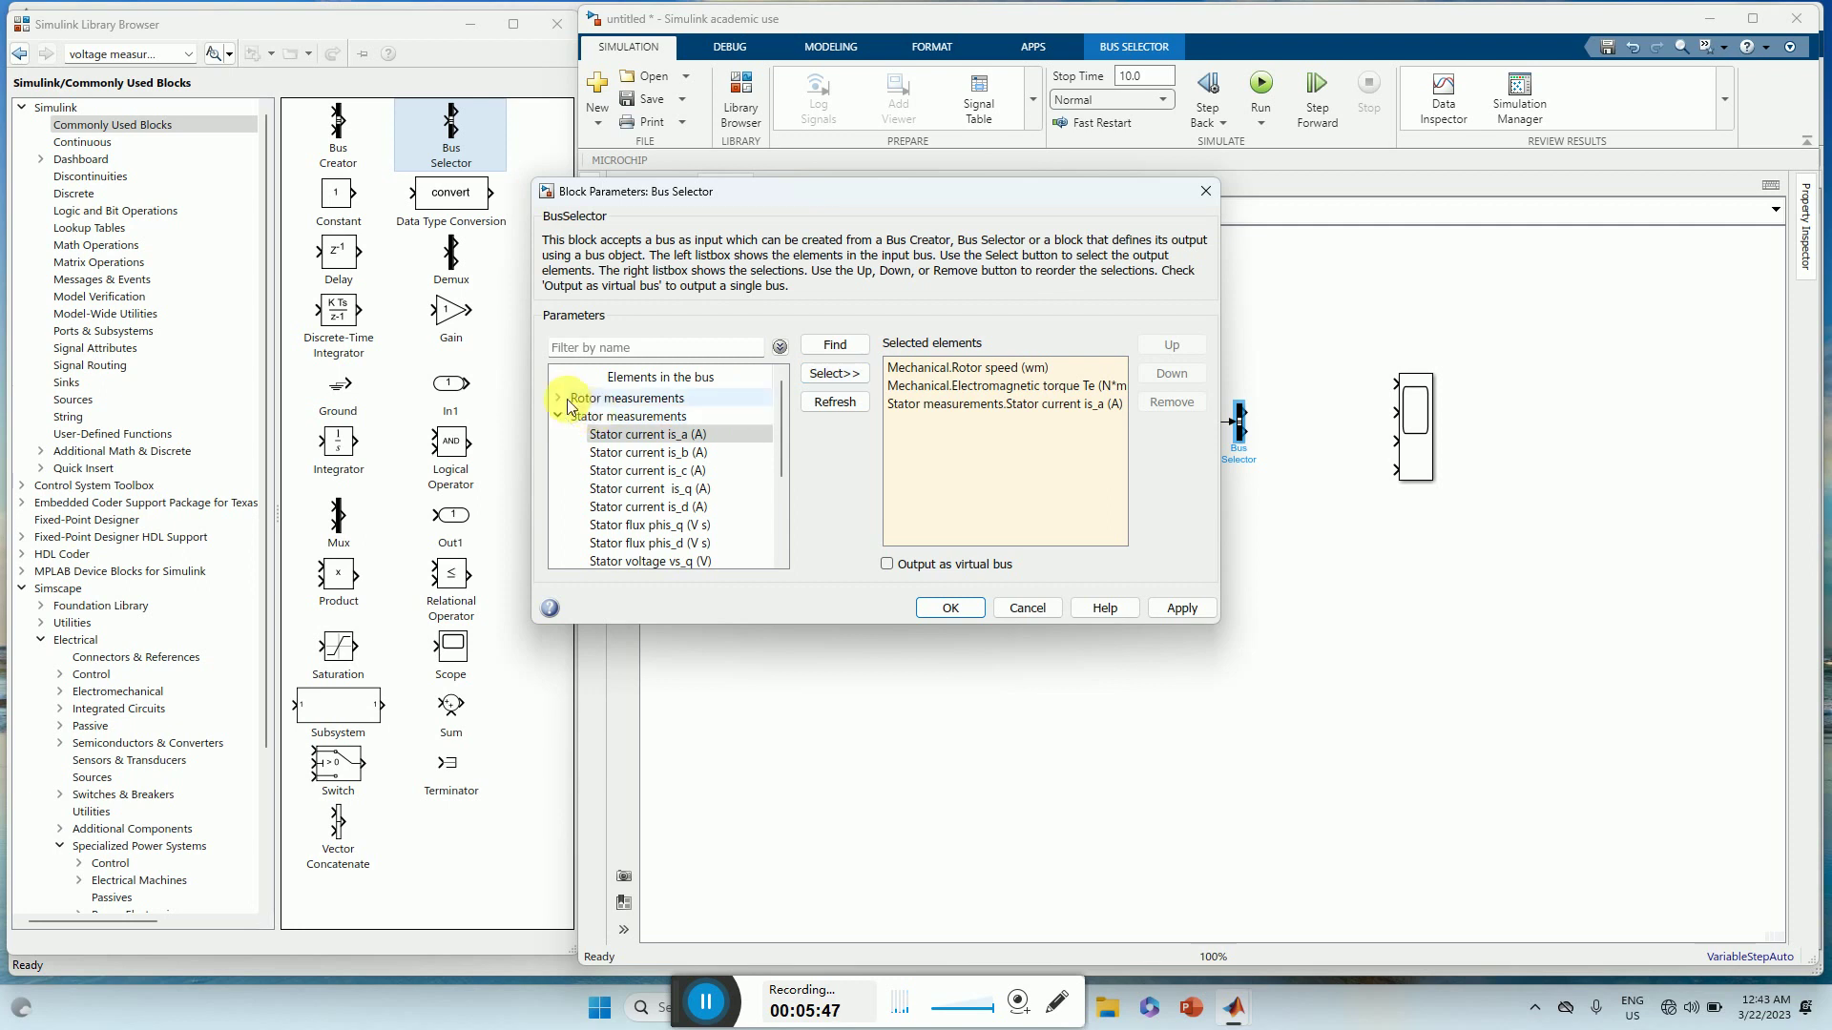
click(559, 398)
click(615, 418)
click(828, 377)
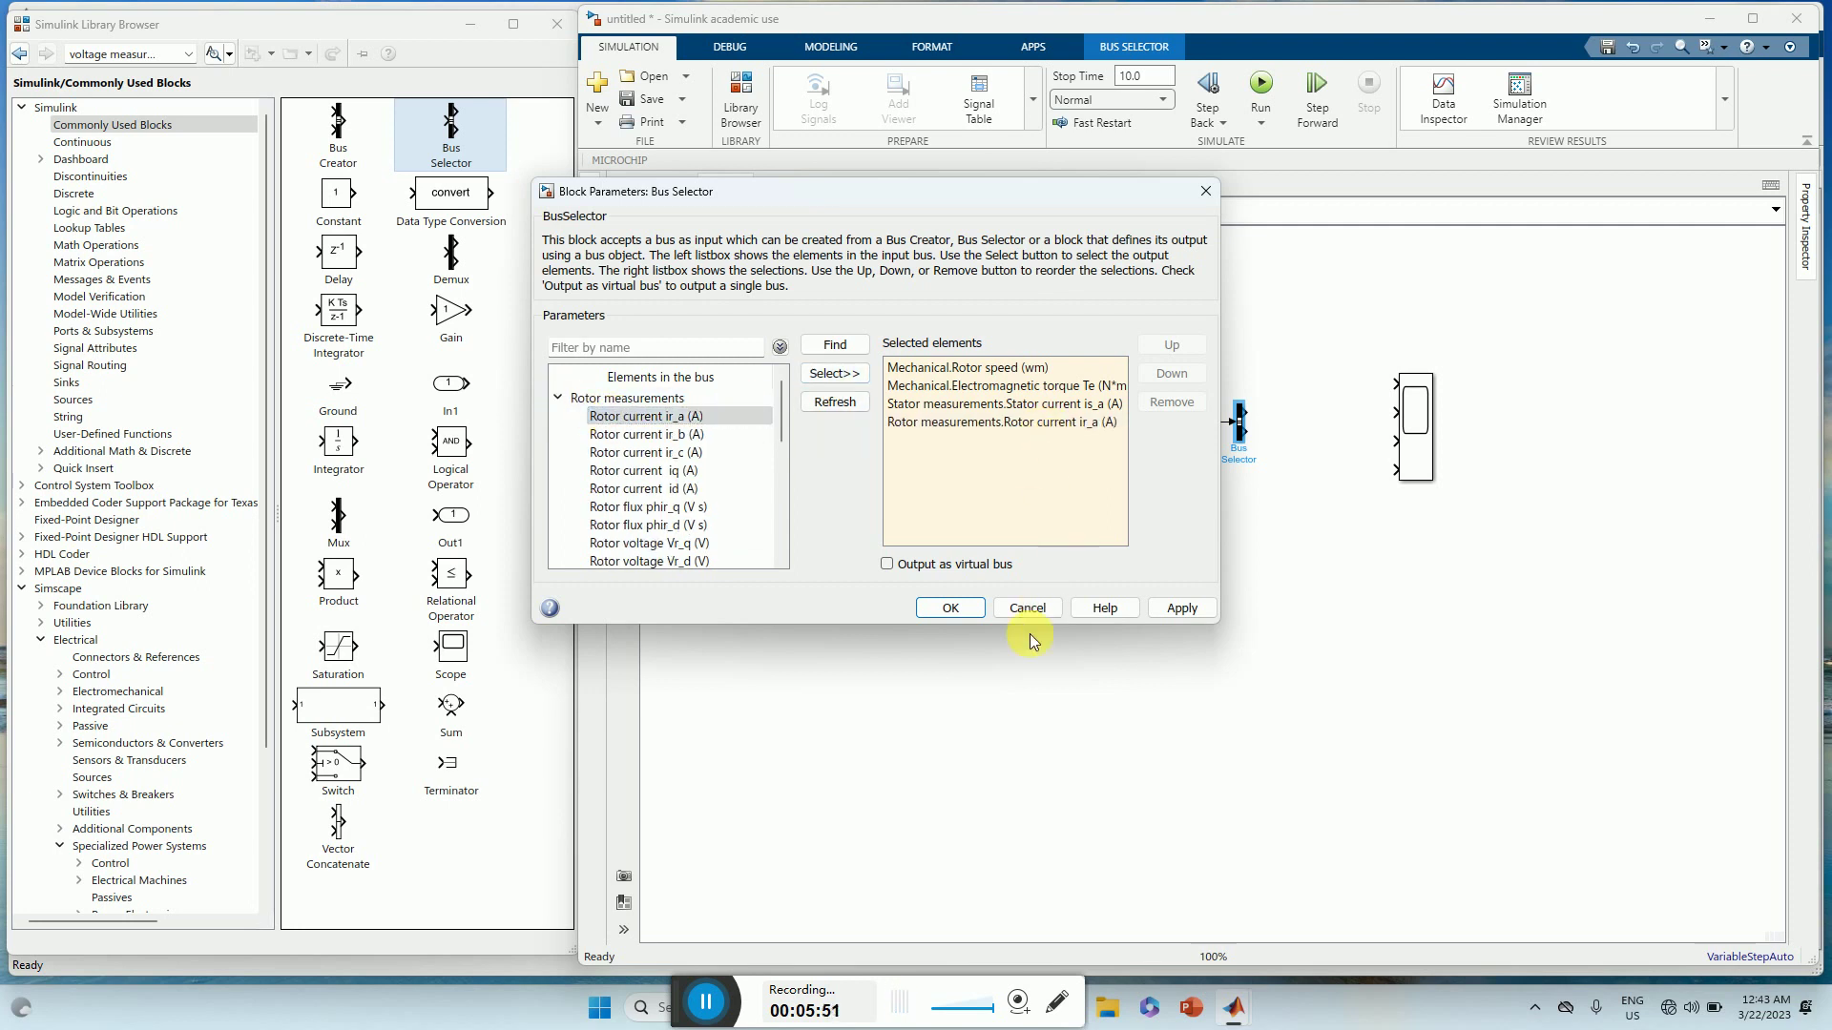
click(1189, 610)
click(951, 608)
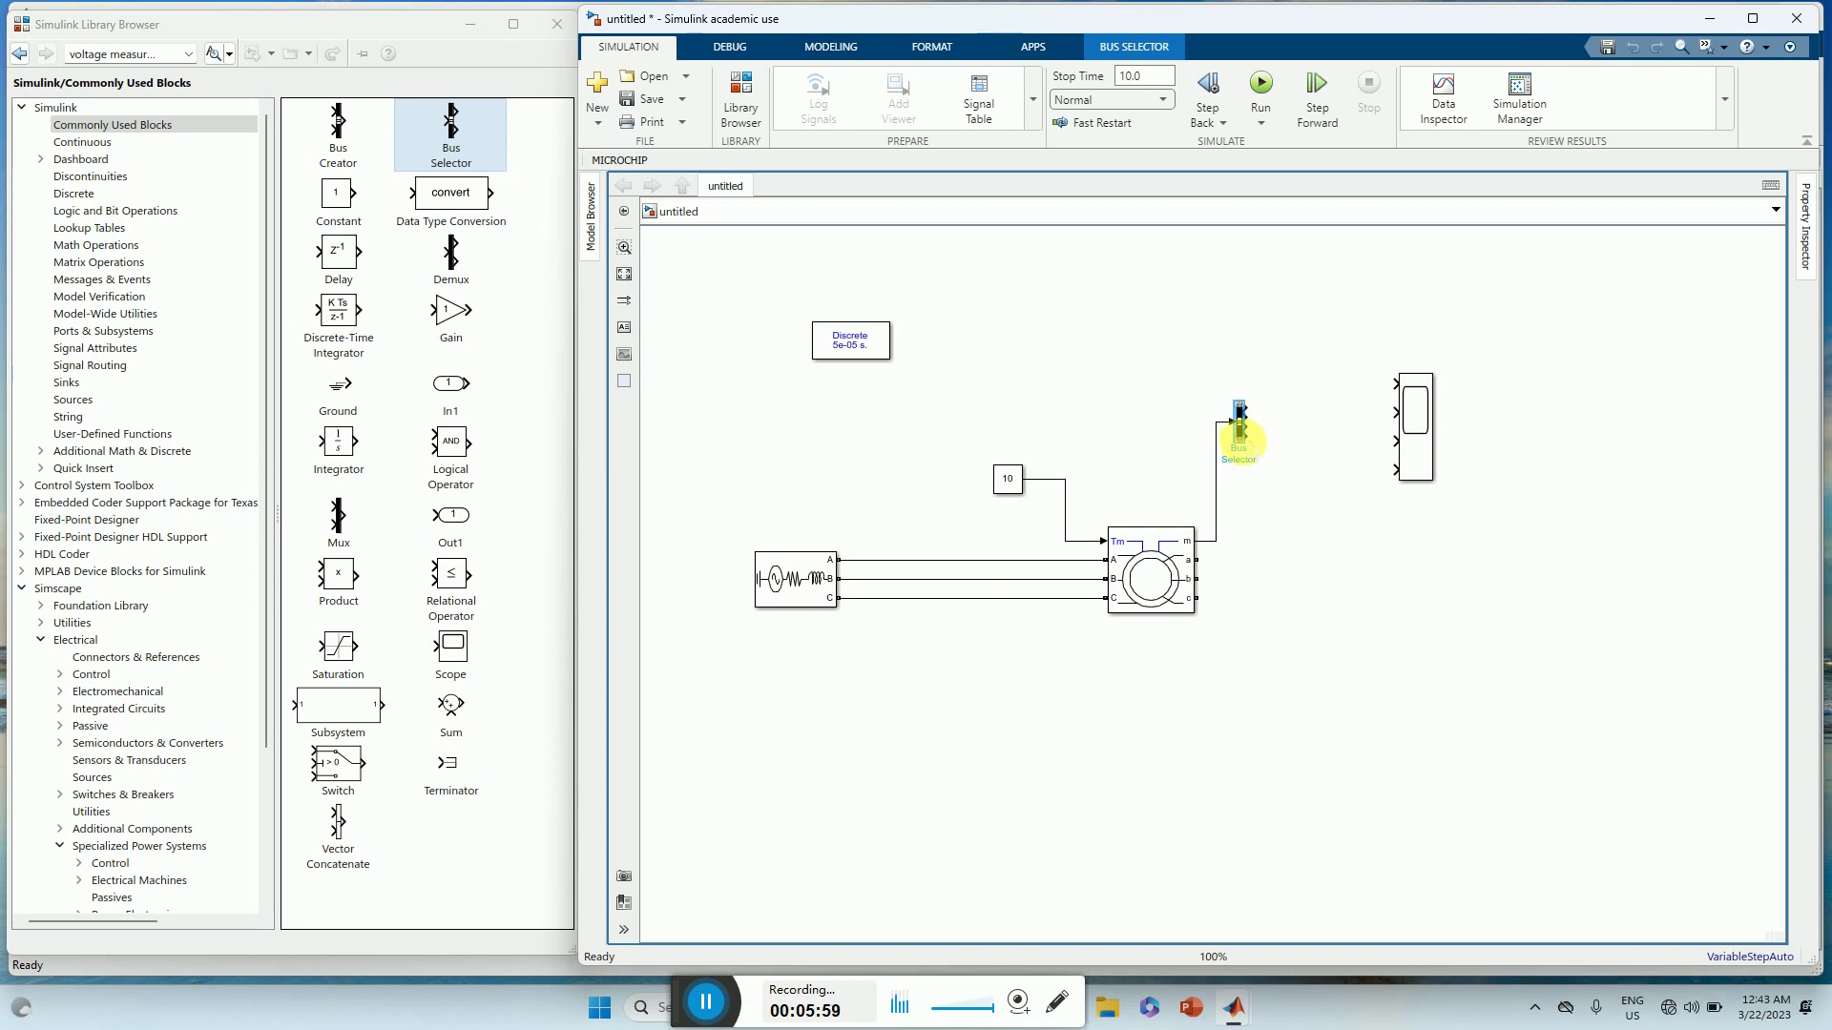
- Enlarge the Bus Selector vertically, connect its four outputs to the Scope inputs and move the Scope further away to make room for the signal labels
mouse_move(1243, 444)
mouse_down()
mouse_move(1271, 517)
mouse_move(1250, 518)
mouse_move(1242, 434)
mouse_up()
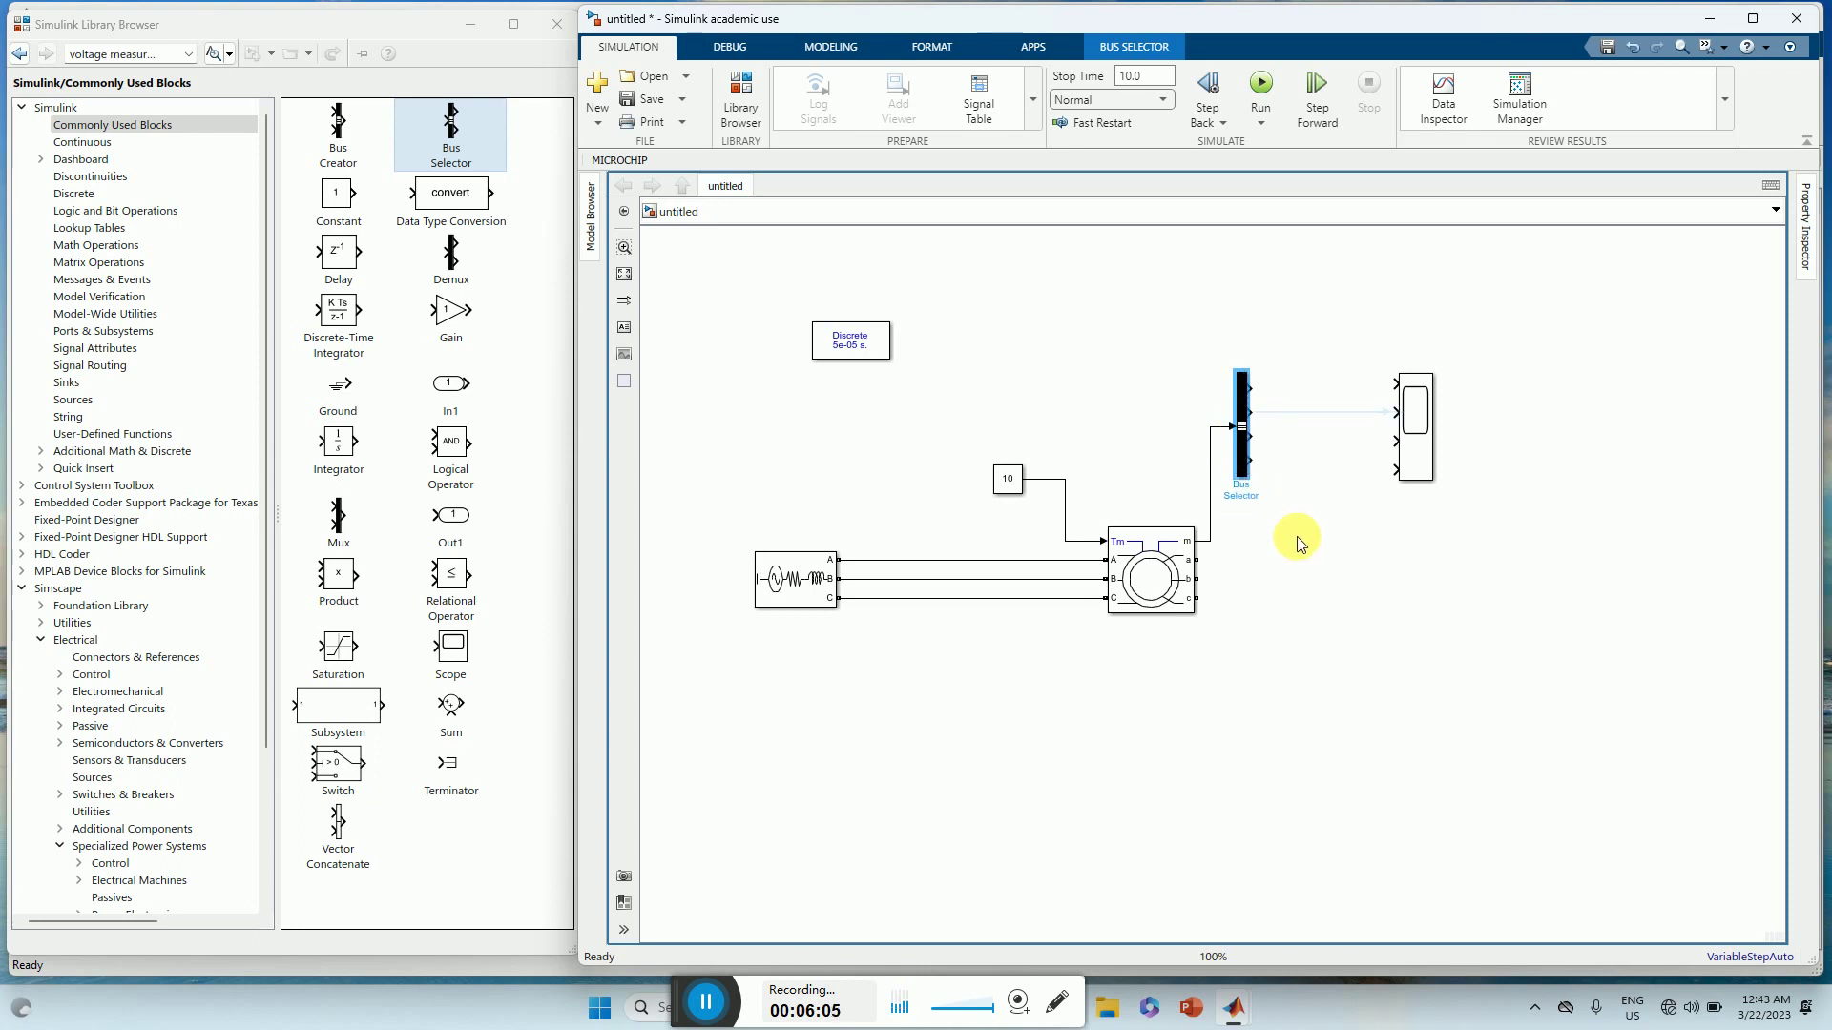
ctrl+click(1415, 423)
drag(1408, 424, 1517, 424)
click(1445, 598)
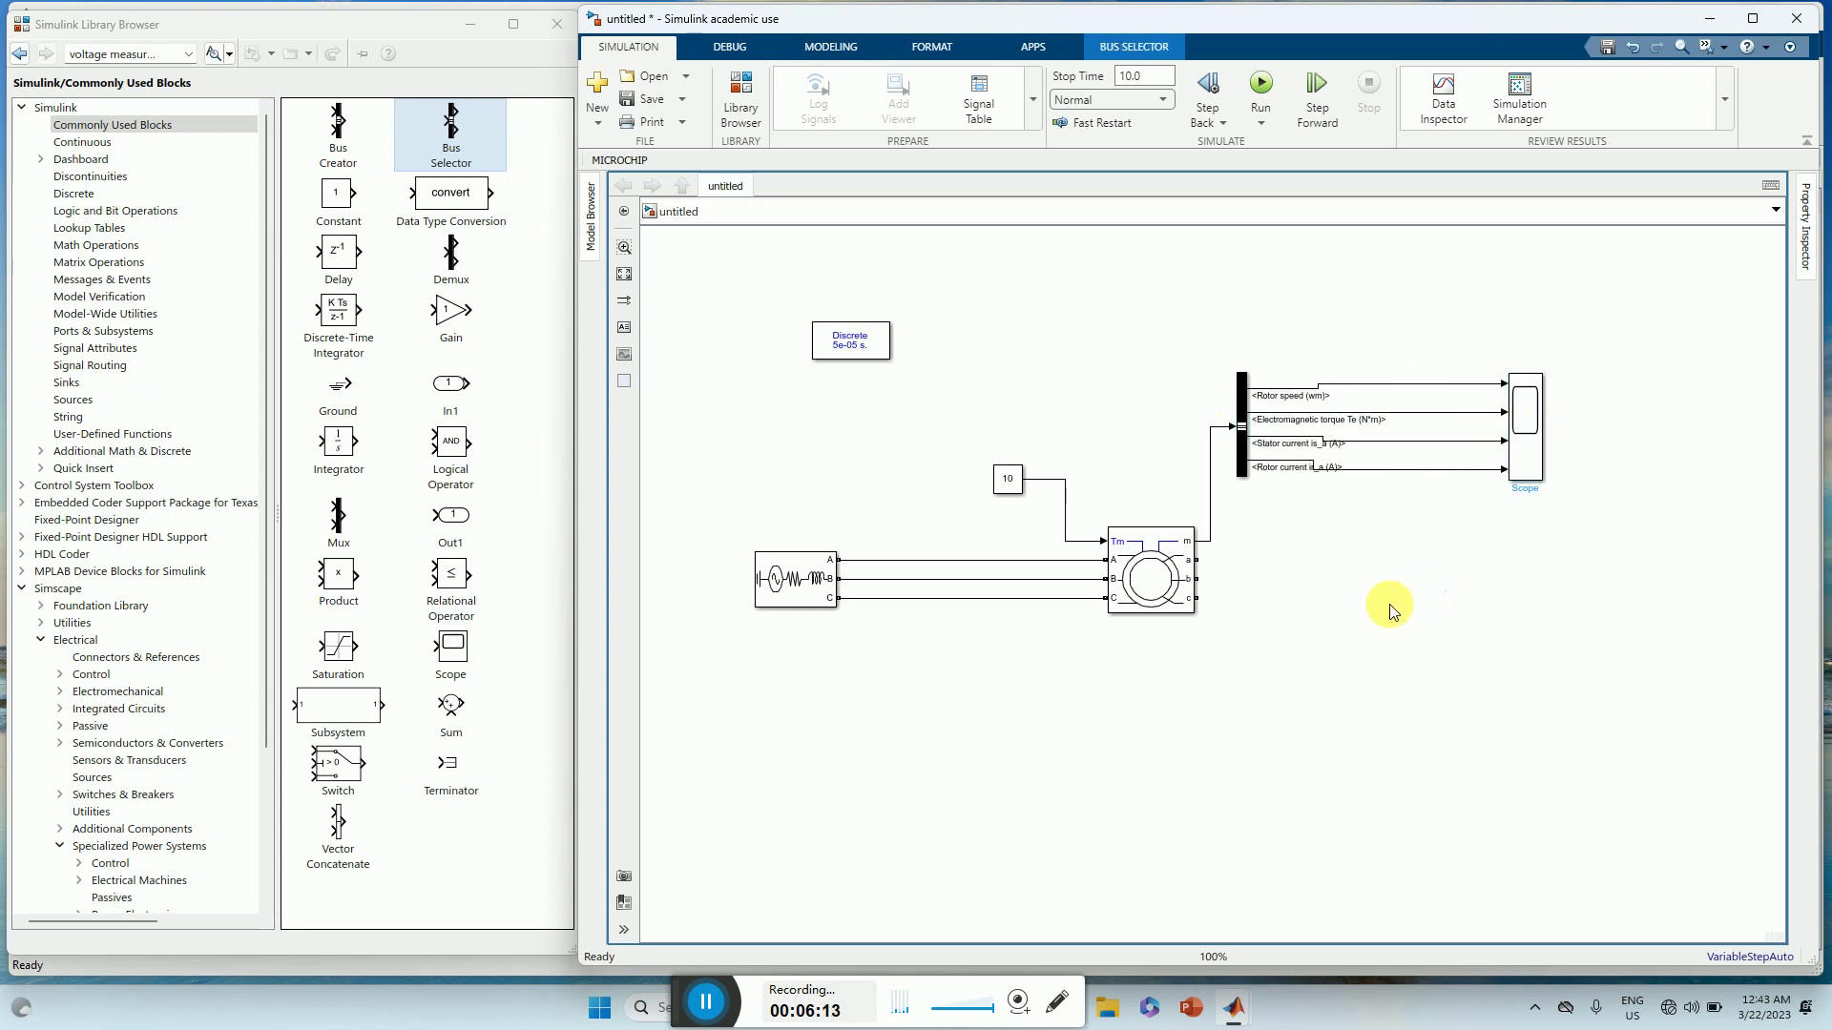
- Connect the machine's rotor terminals a, b and c together and set the simulation stop time to 4
drag(1201, 565, 1200, 599)
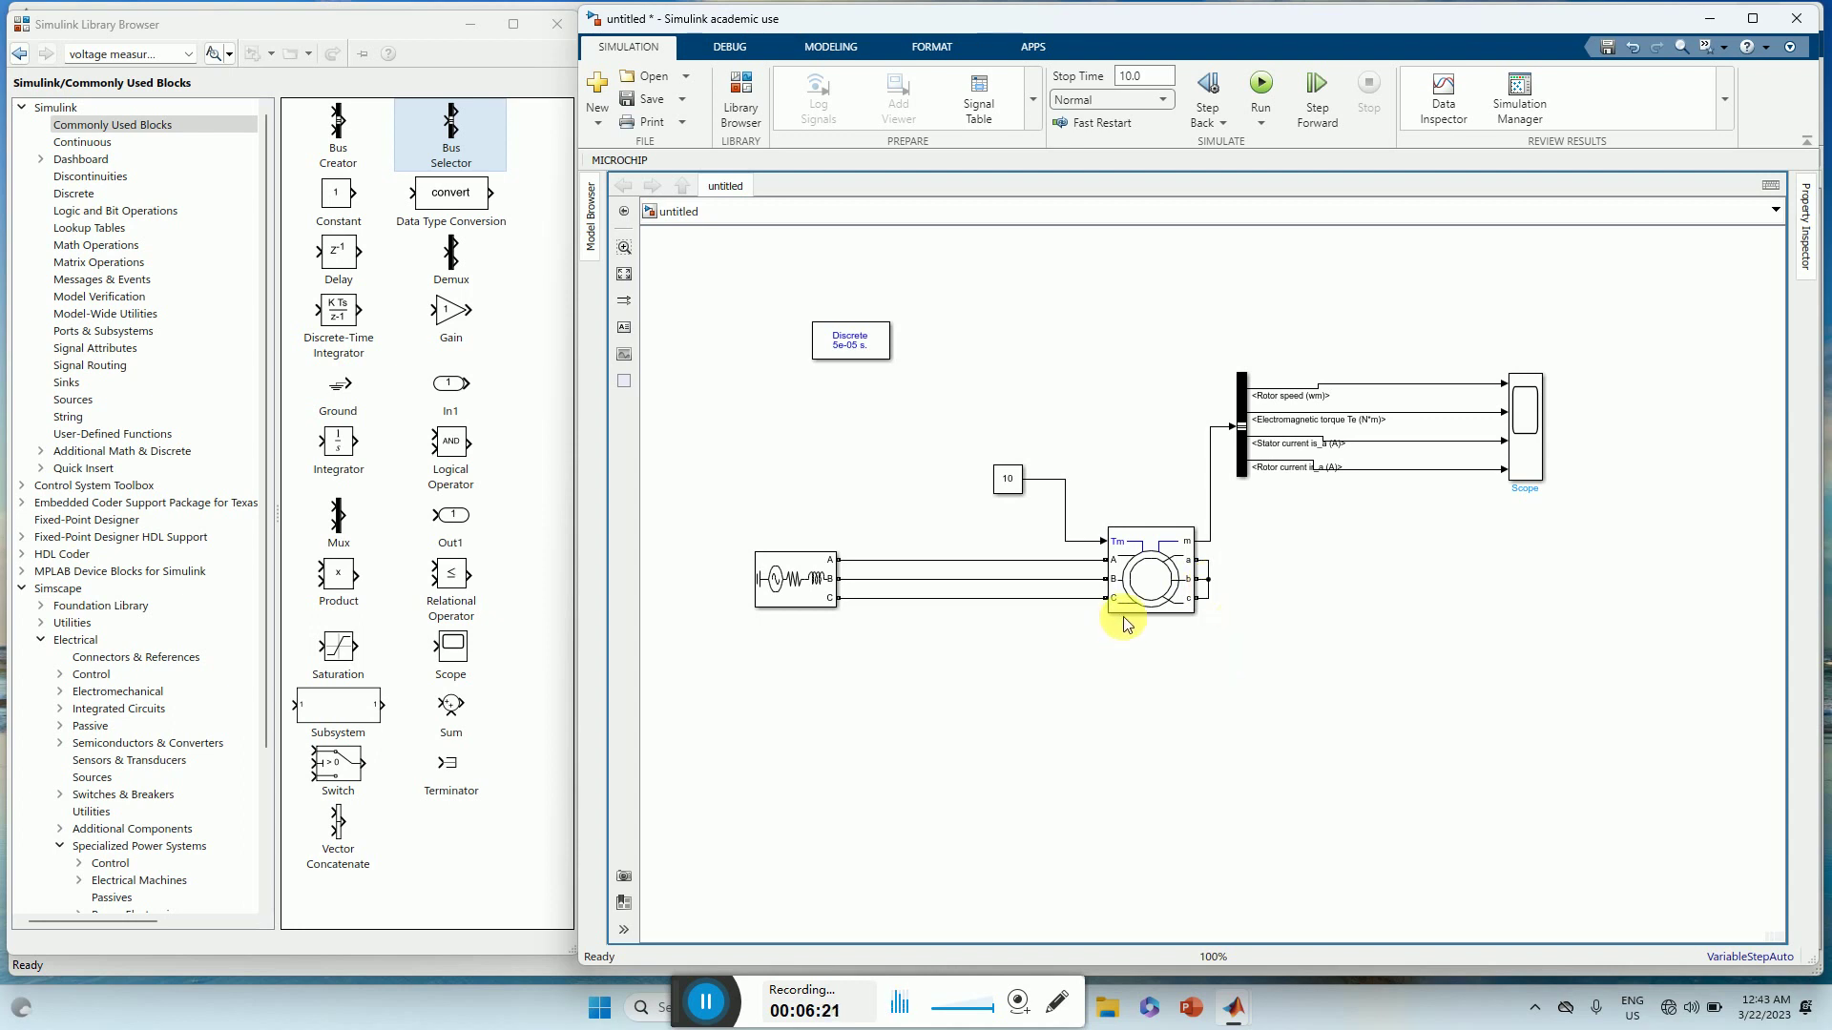
click(1148, 82)
click(1260, 87)
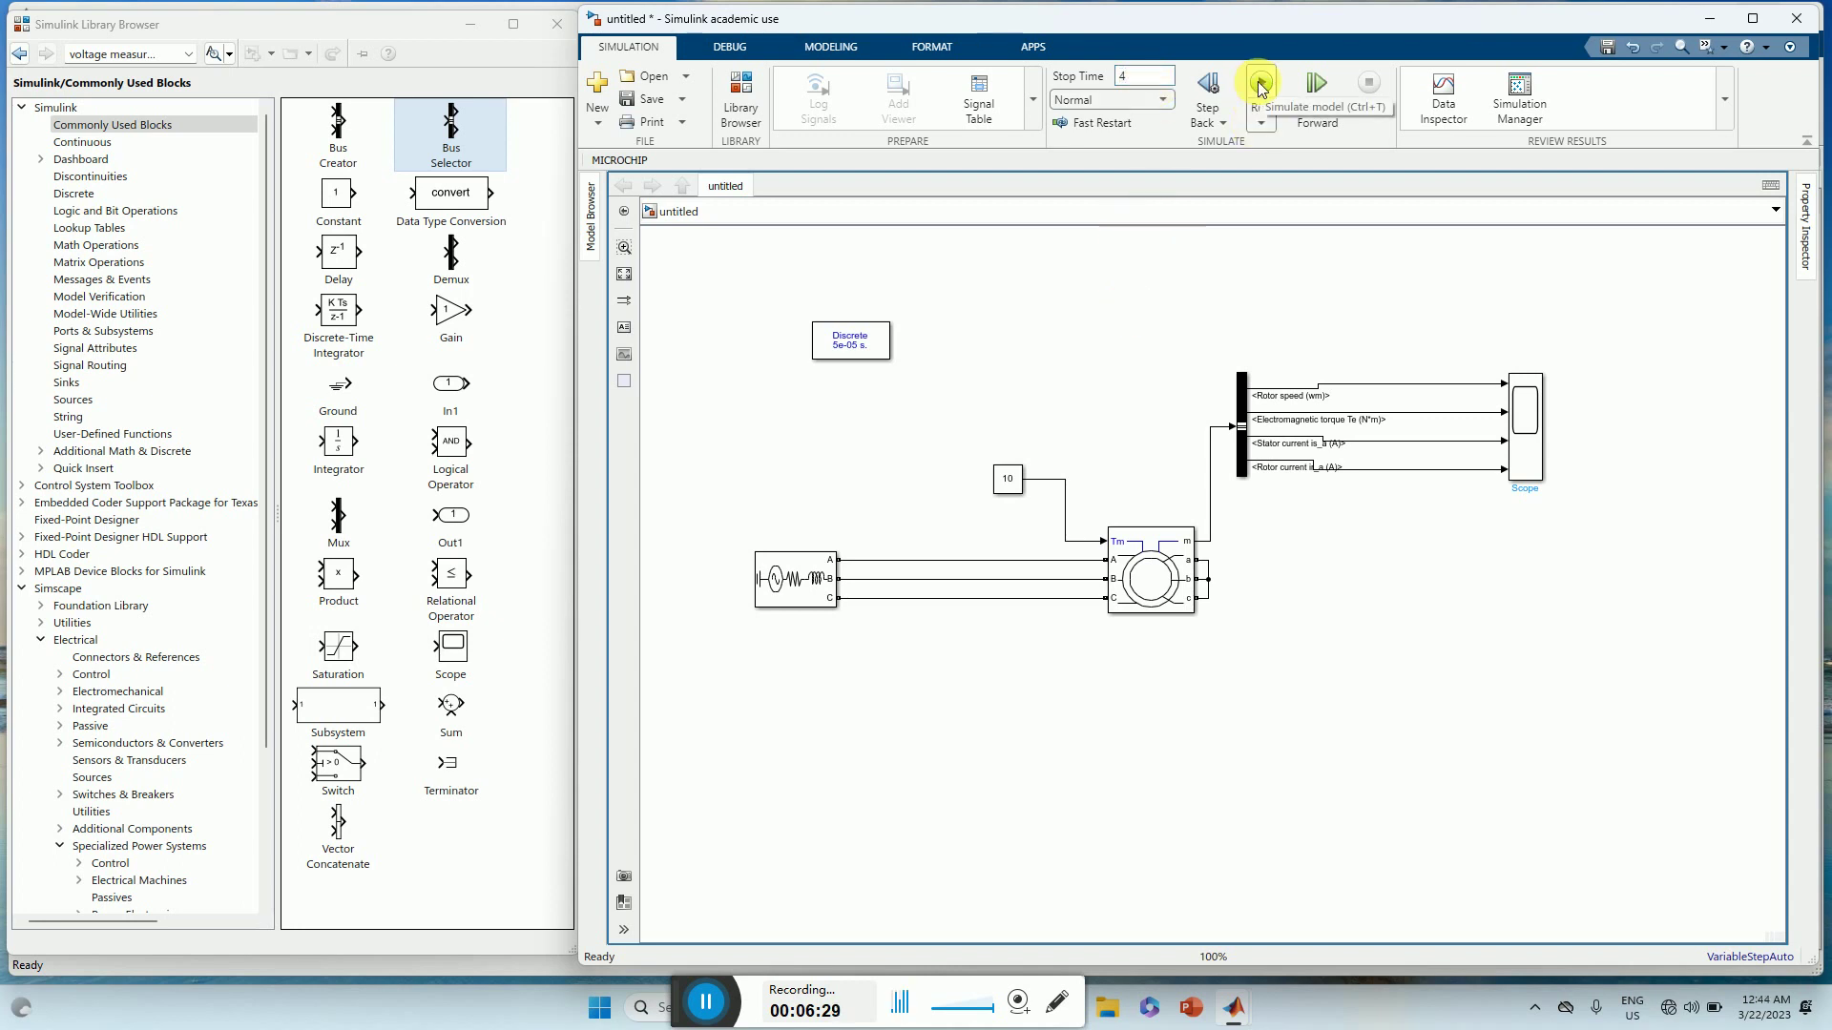
- Set the Three-Phase Source to 380 Vrms phase-to-phase and 50 Hz, disable its internal impedance, apply and close the parameters
click(784, 594)
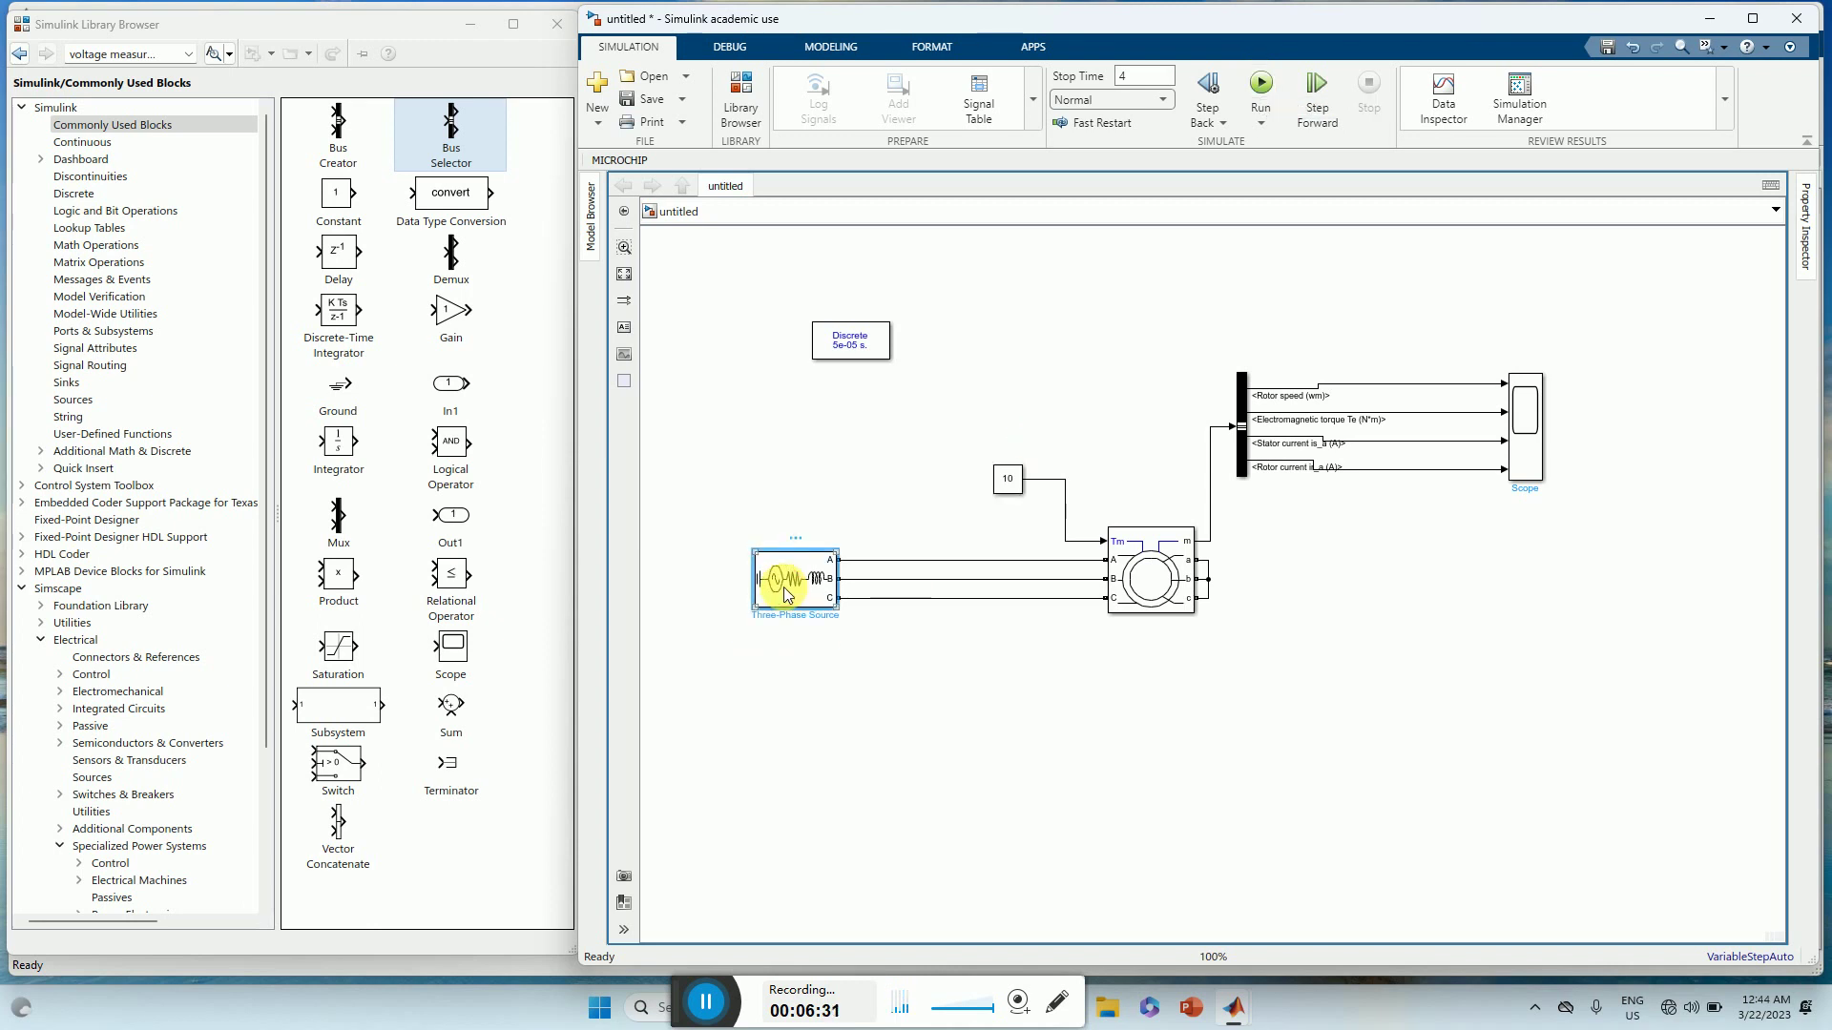
double_click(785, 594)
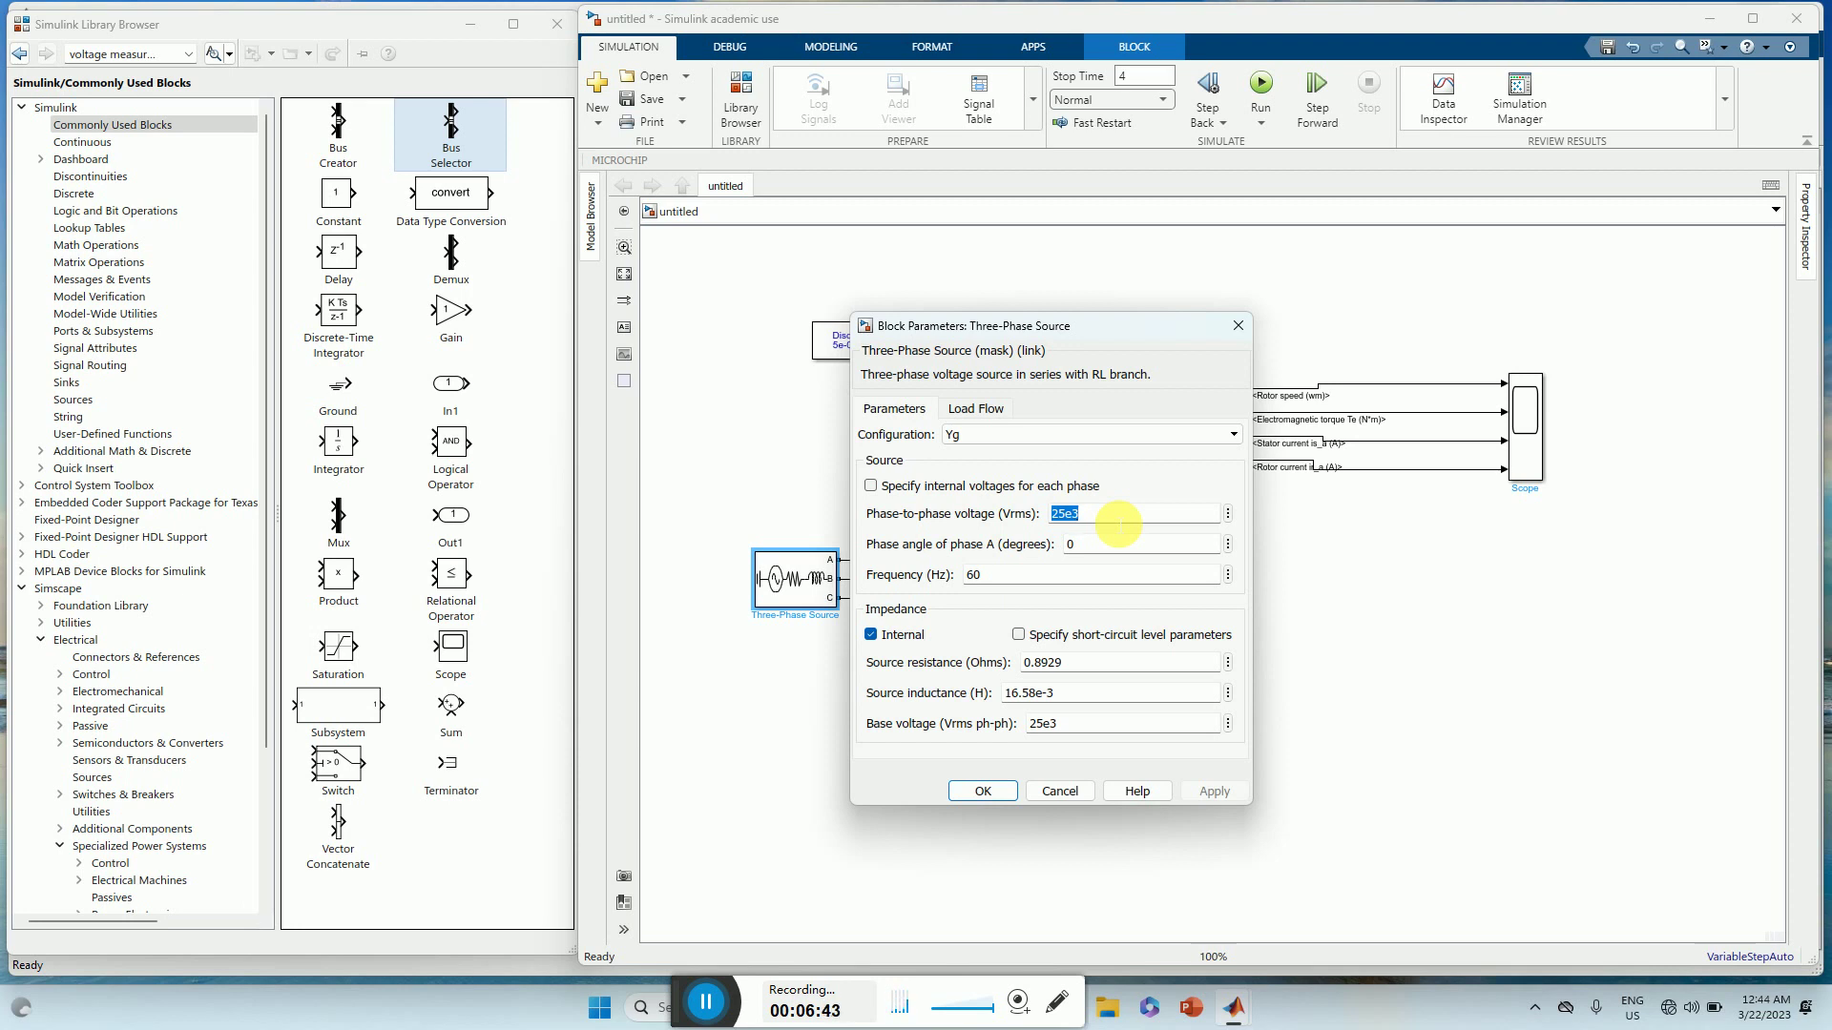
text(380)
double_click(1039, 582)
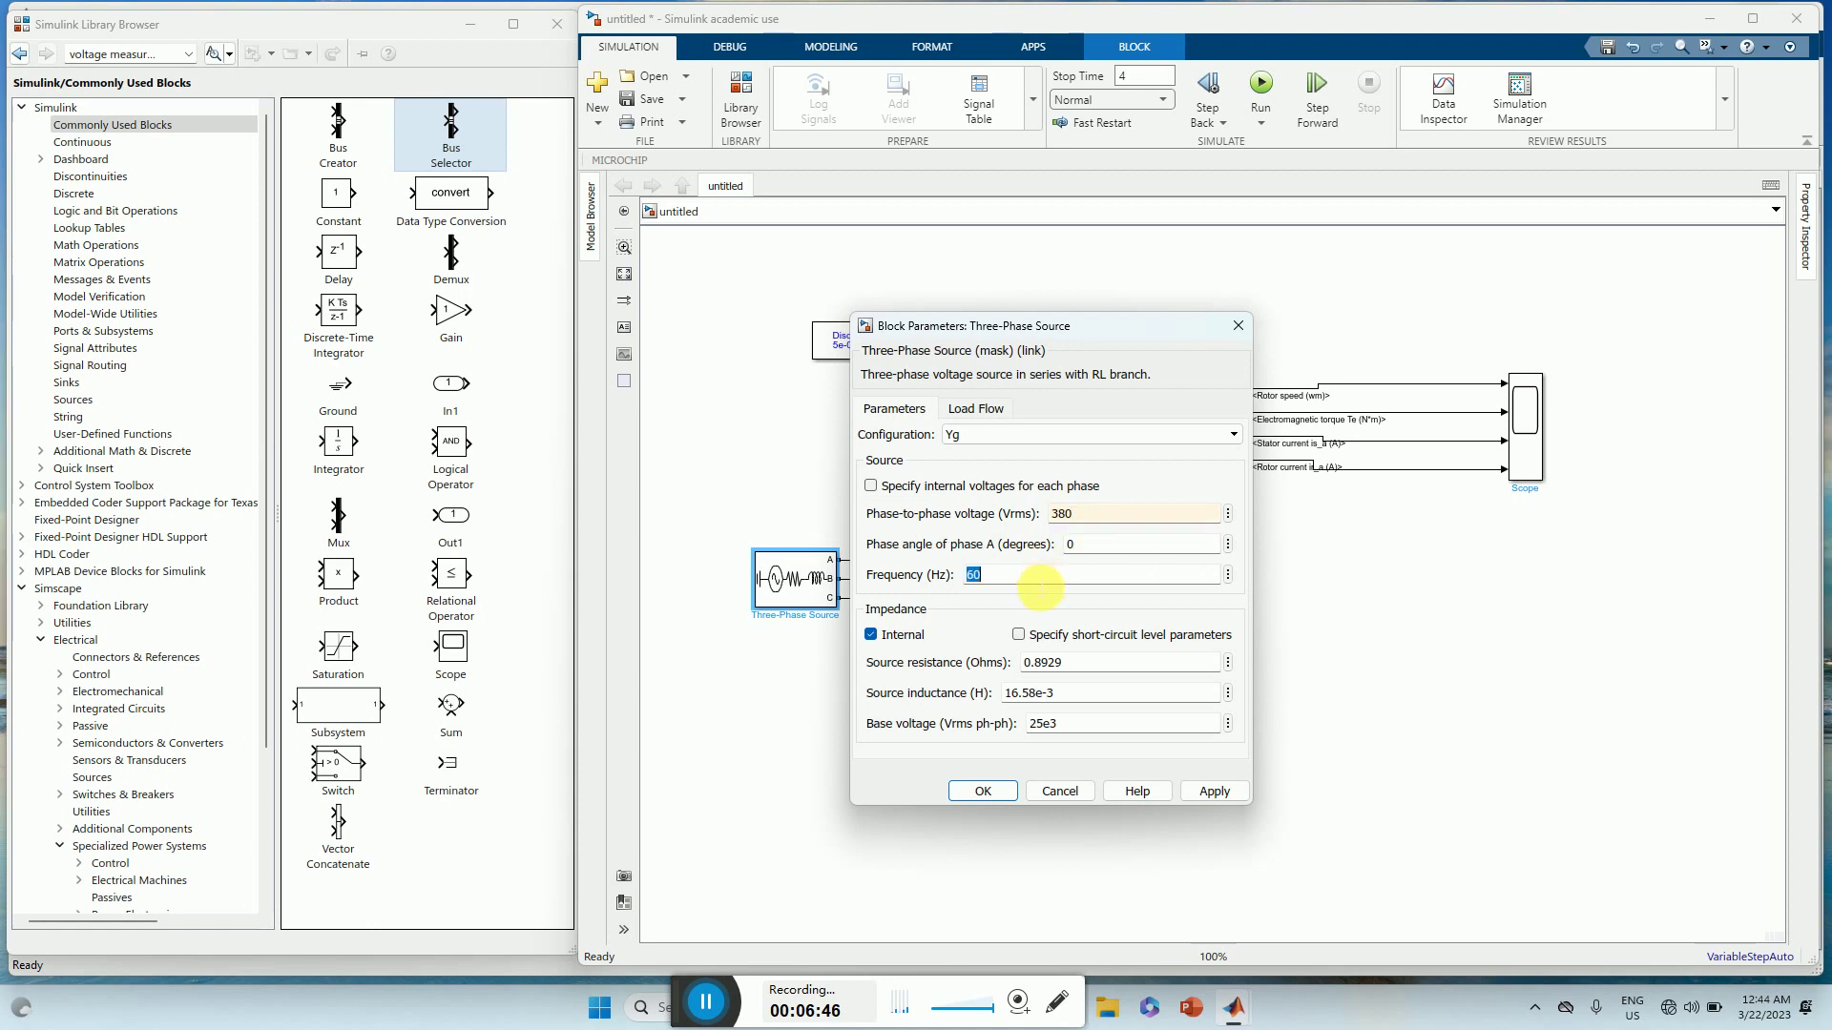
text(50)
click(1075, 667)
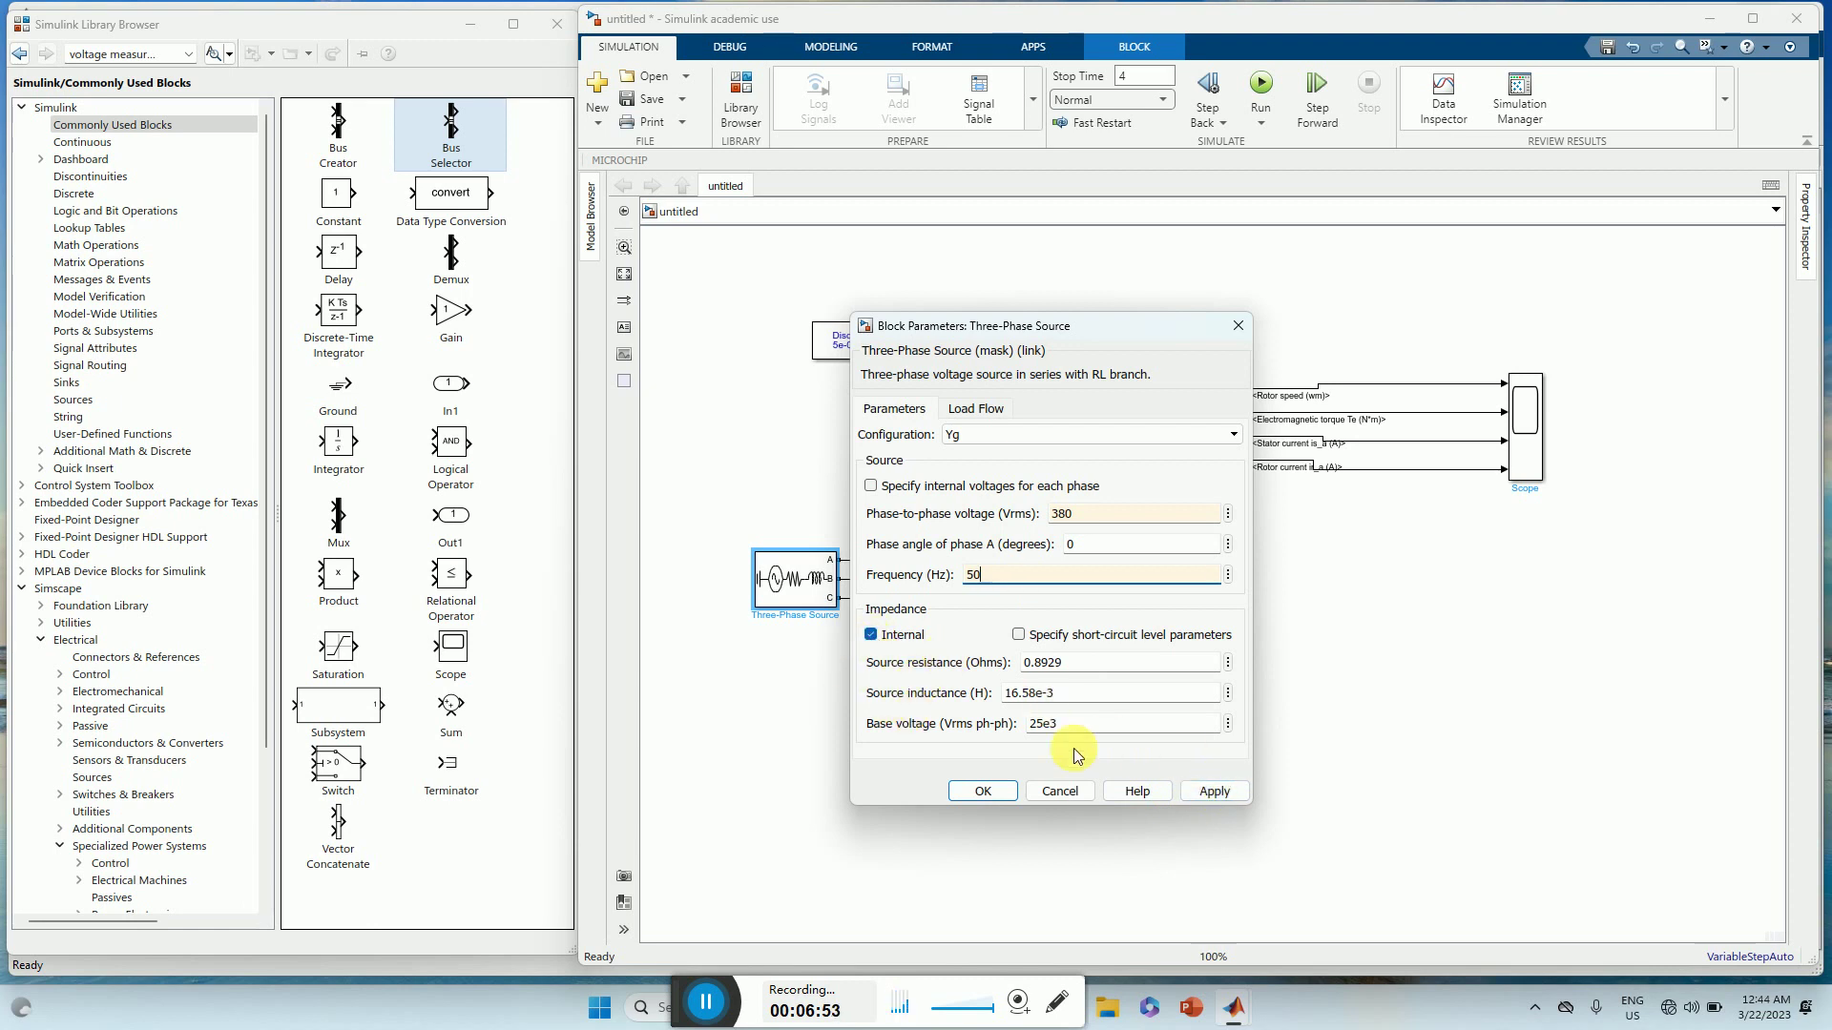
click(868, 636)
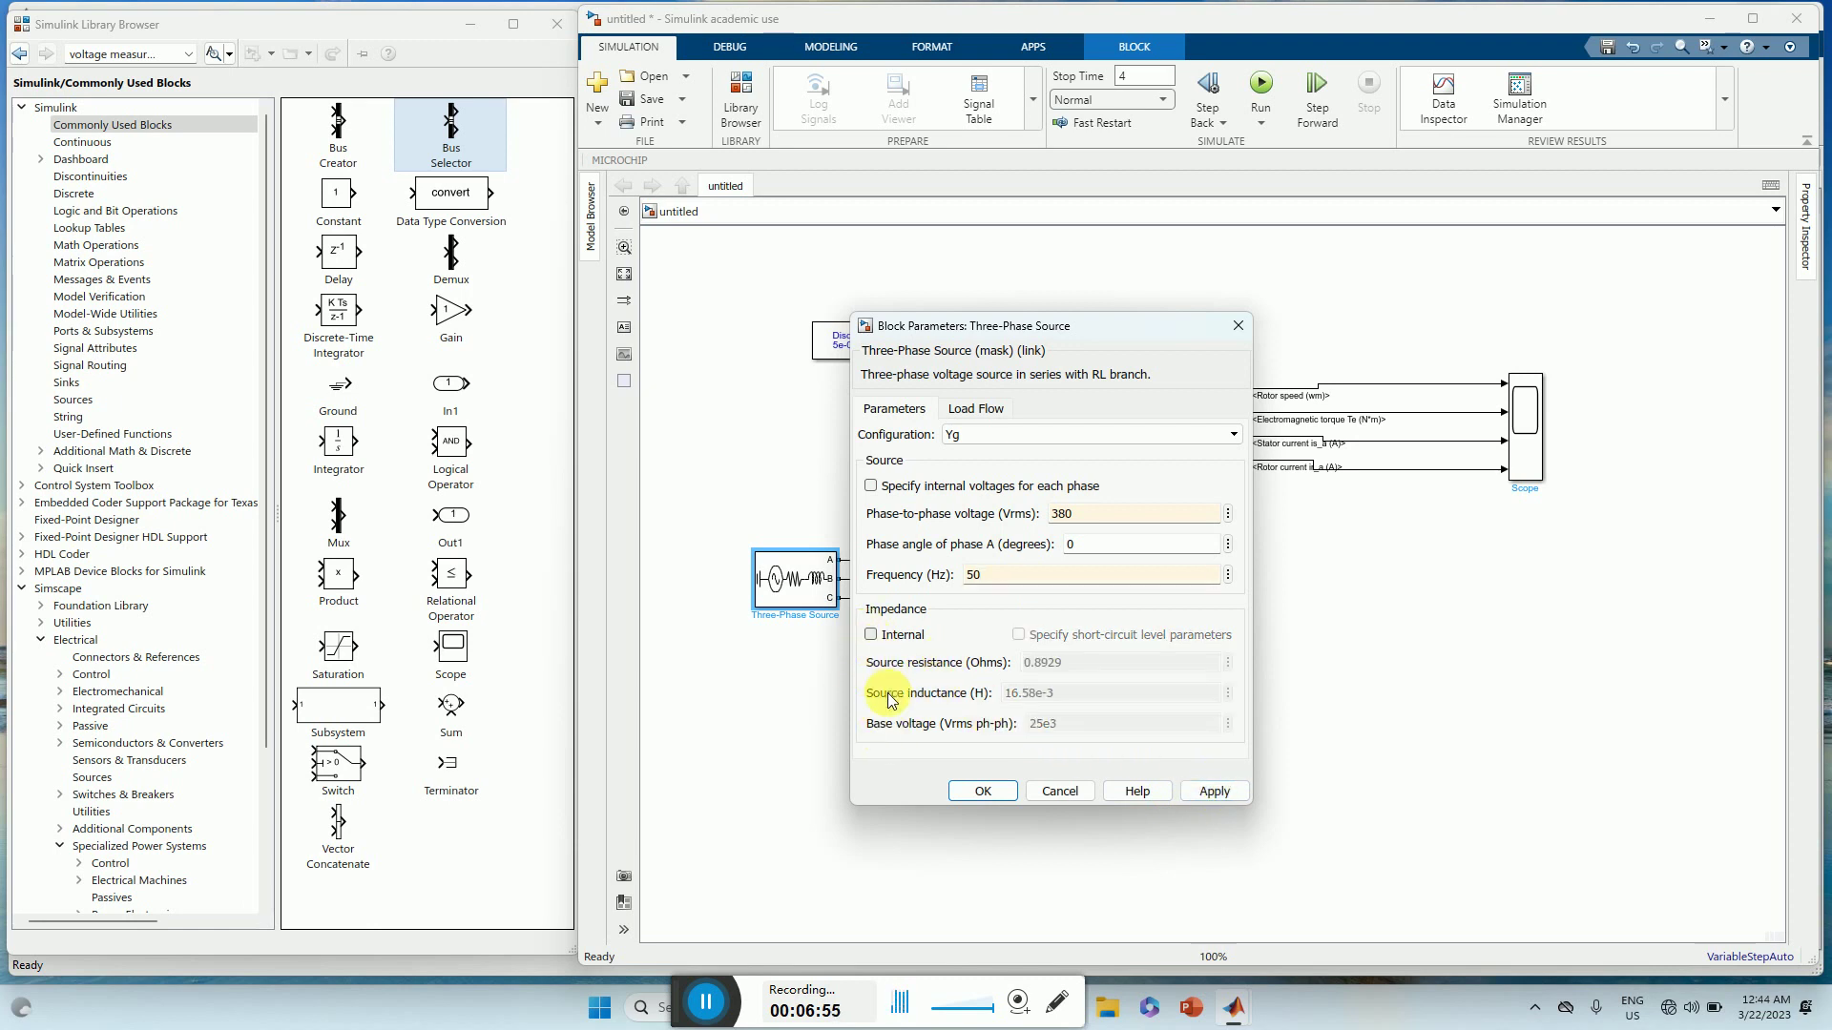
click(1217, 794)
click(986, 792)
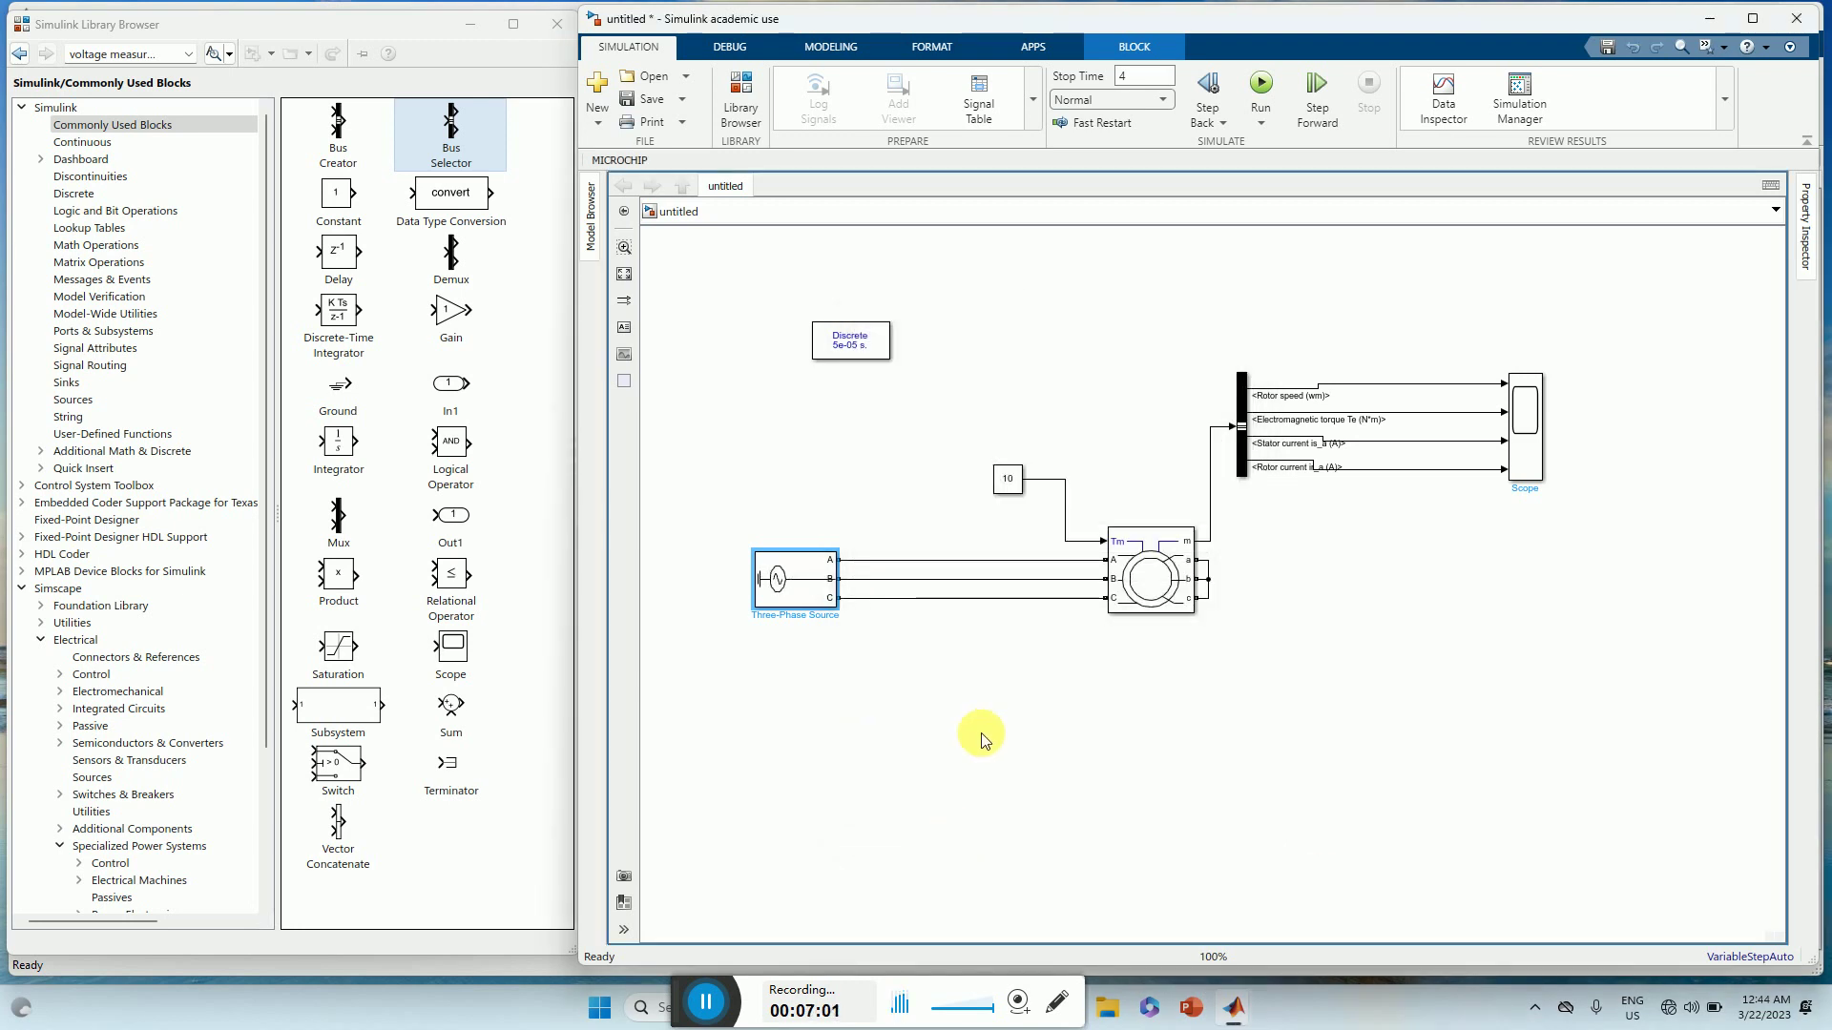
- Run the simulation and open the Scope in a maximized window
click(1263, 86)
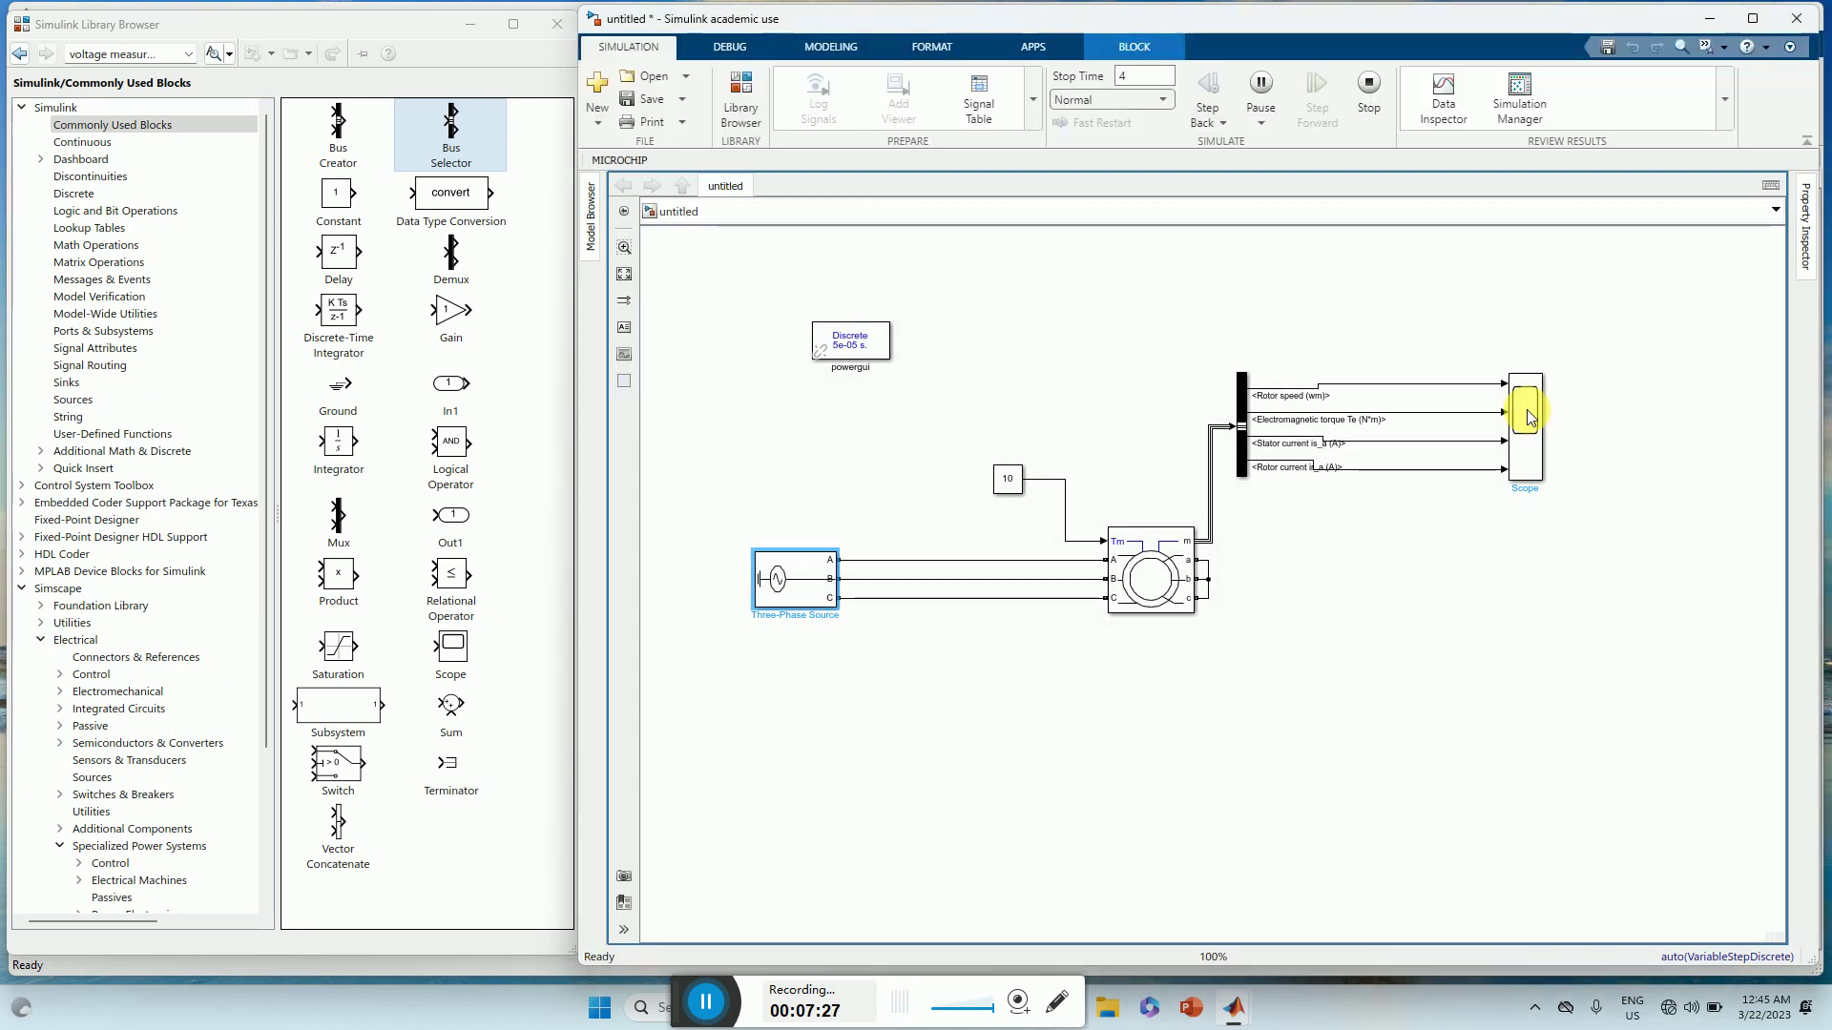
click(1527, 409)
double_click(1527, 410)
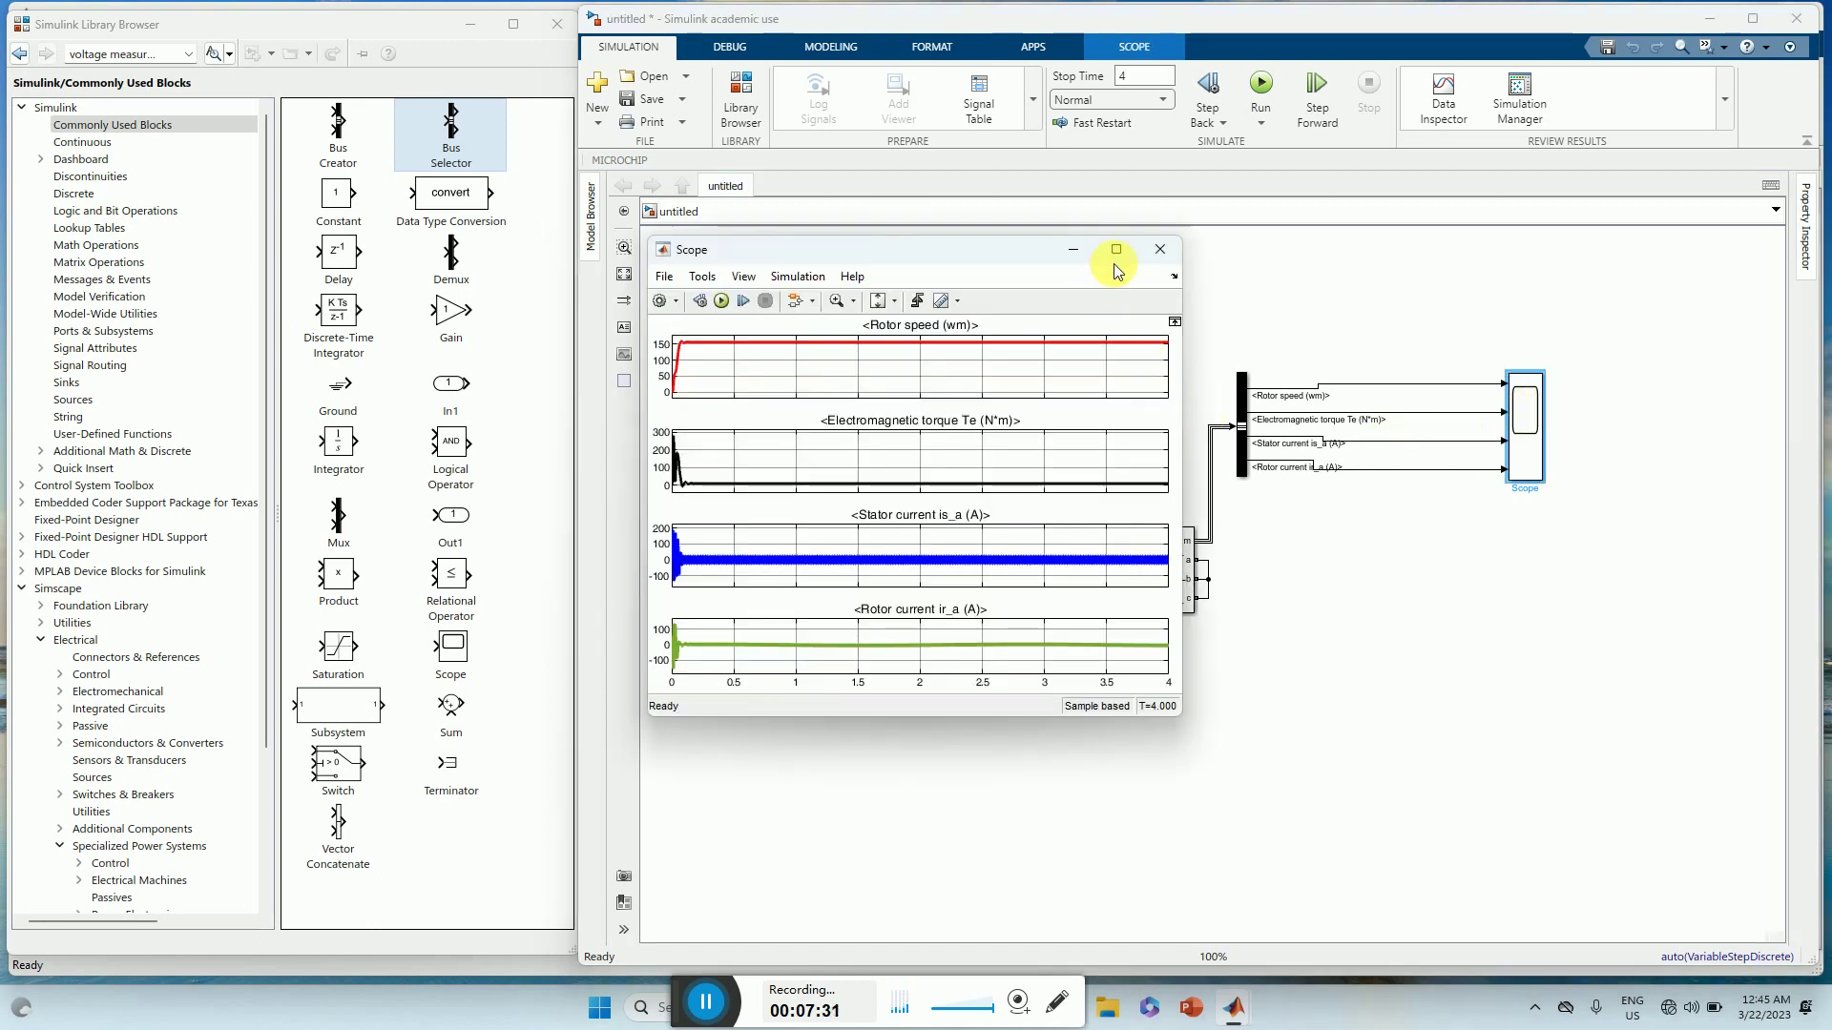
click(1117, 251)
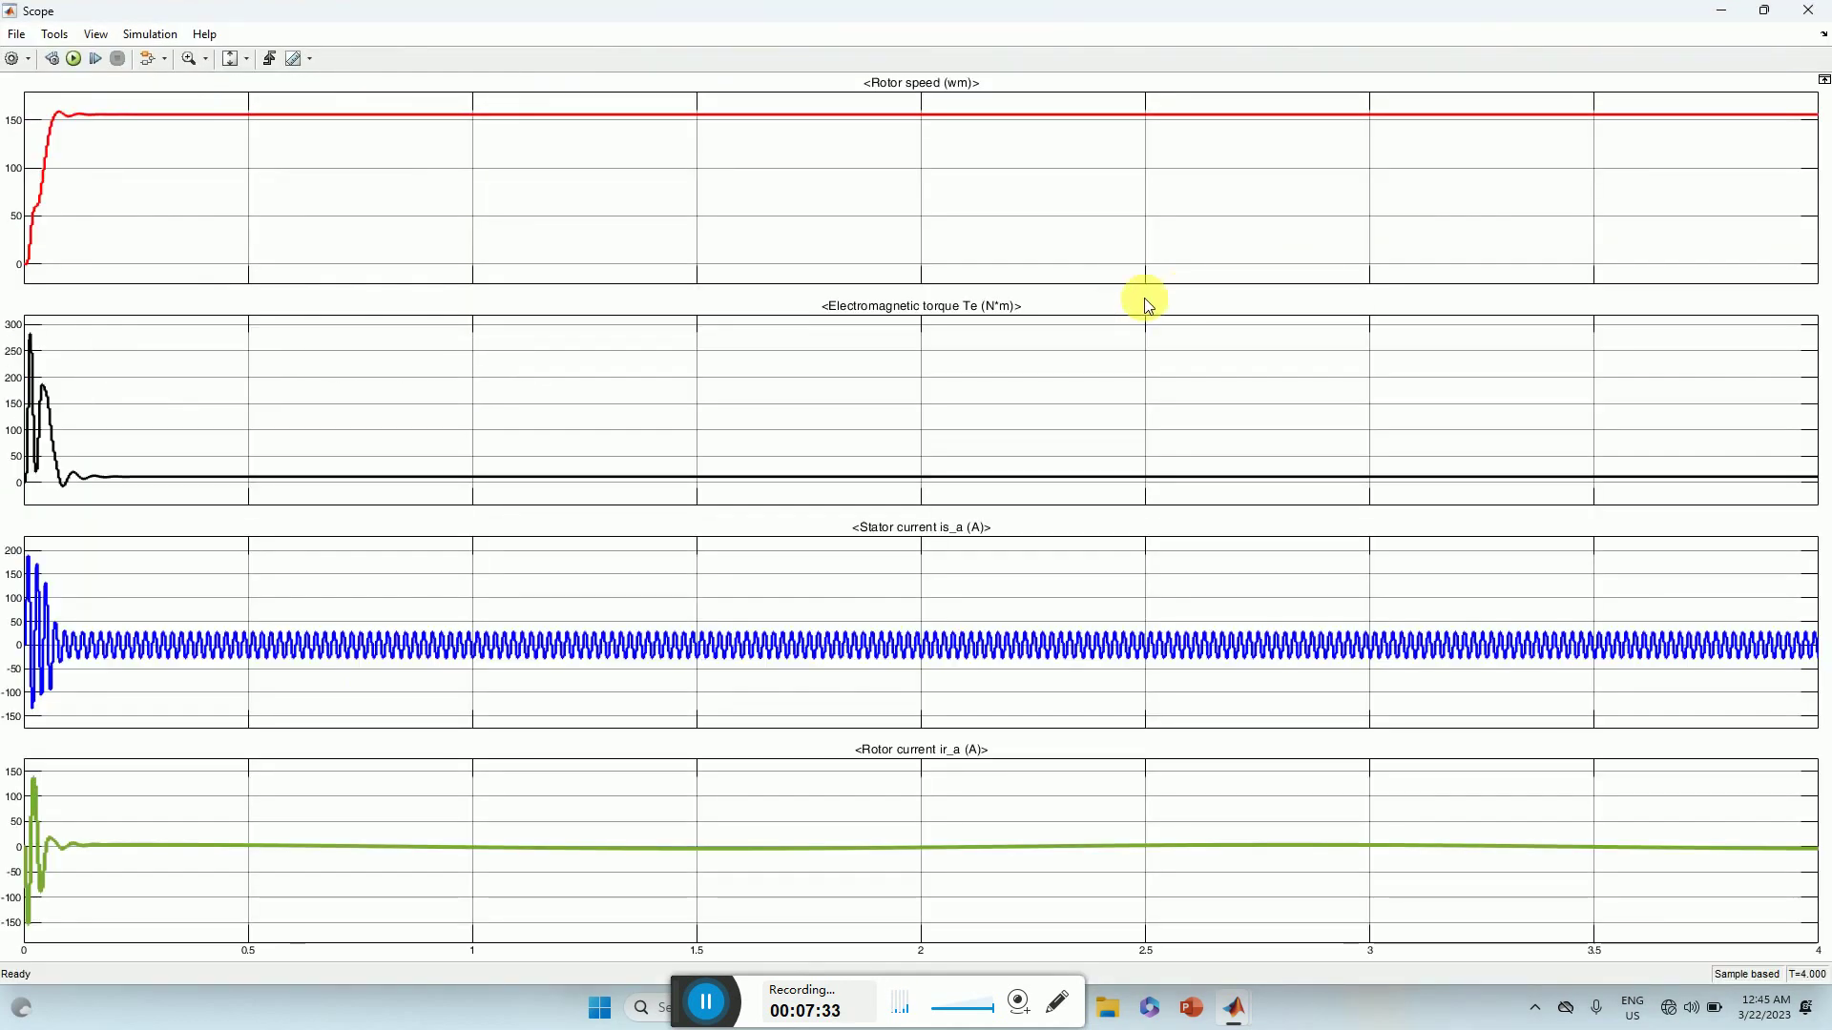
- Scale both Scope axes to the data and zoom the time axis in to about 0 to 0.2 s to inspect the starting transients
click(247, 60)
click(233, 105)
click(208, 60)
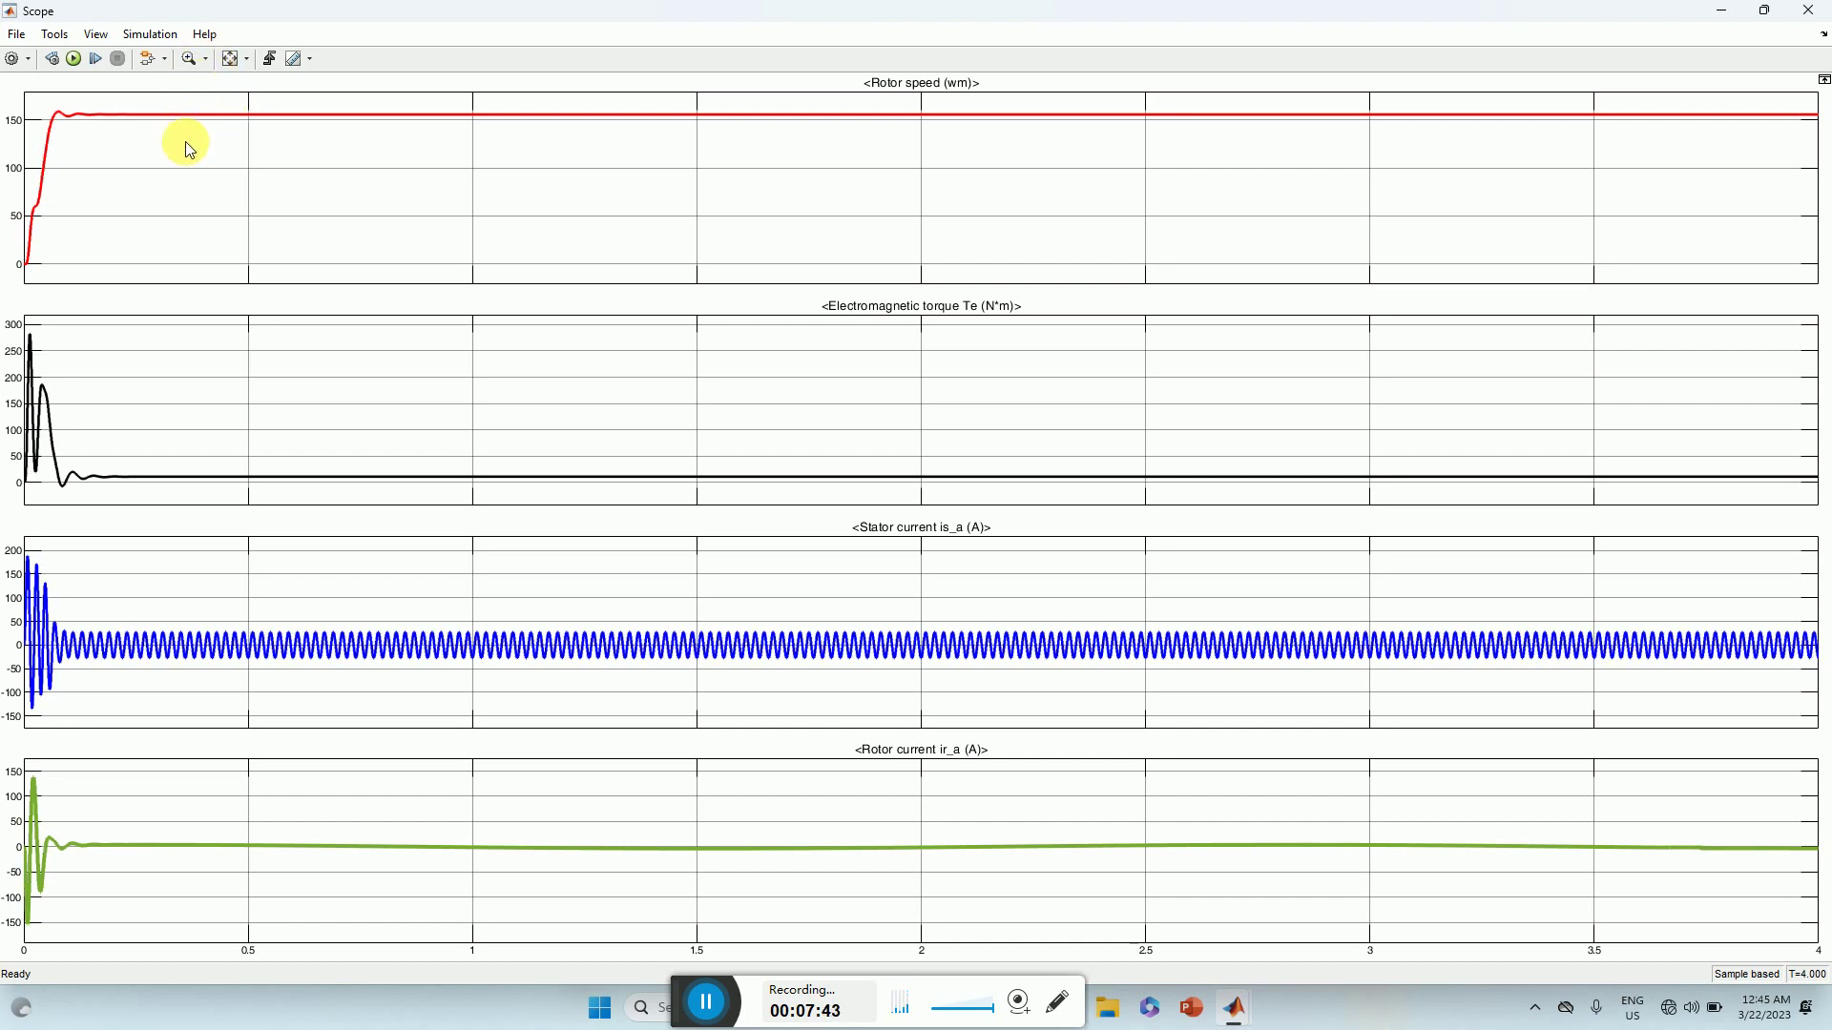
click(194, 105)
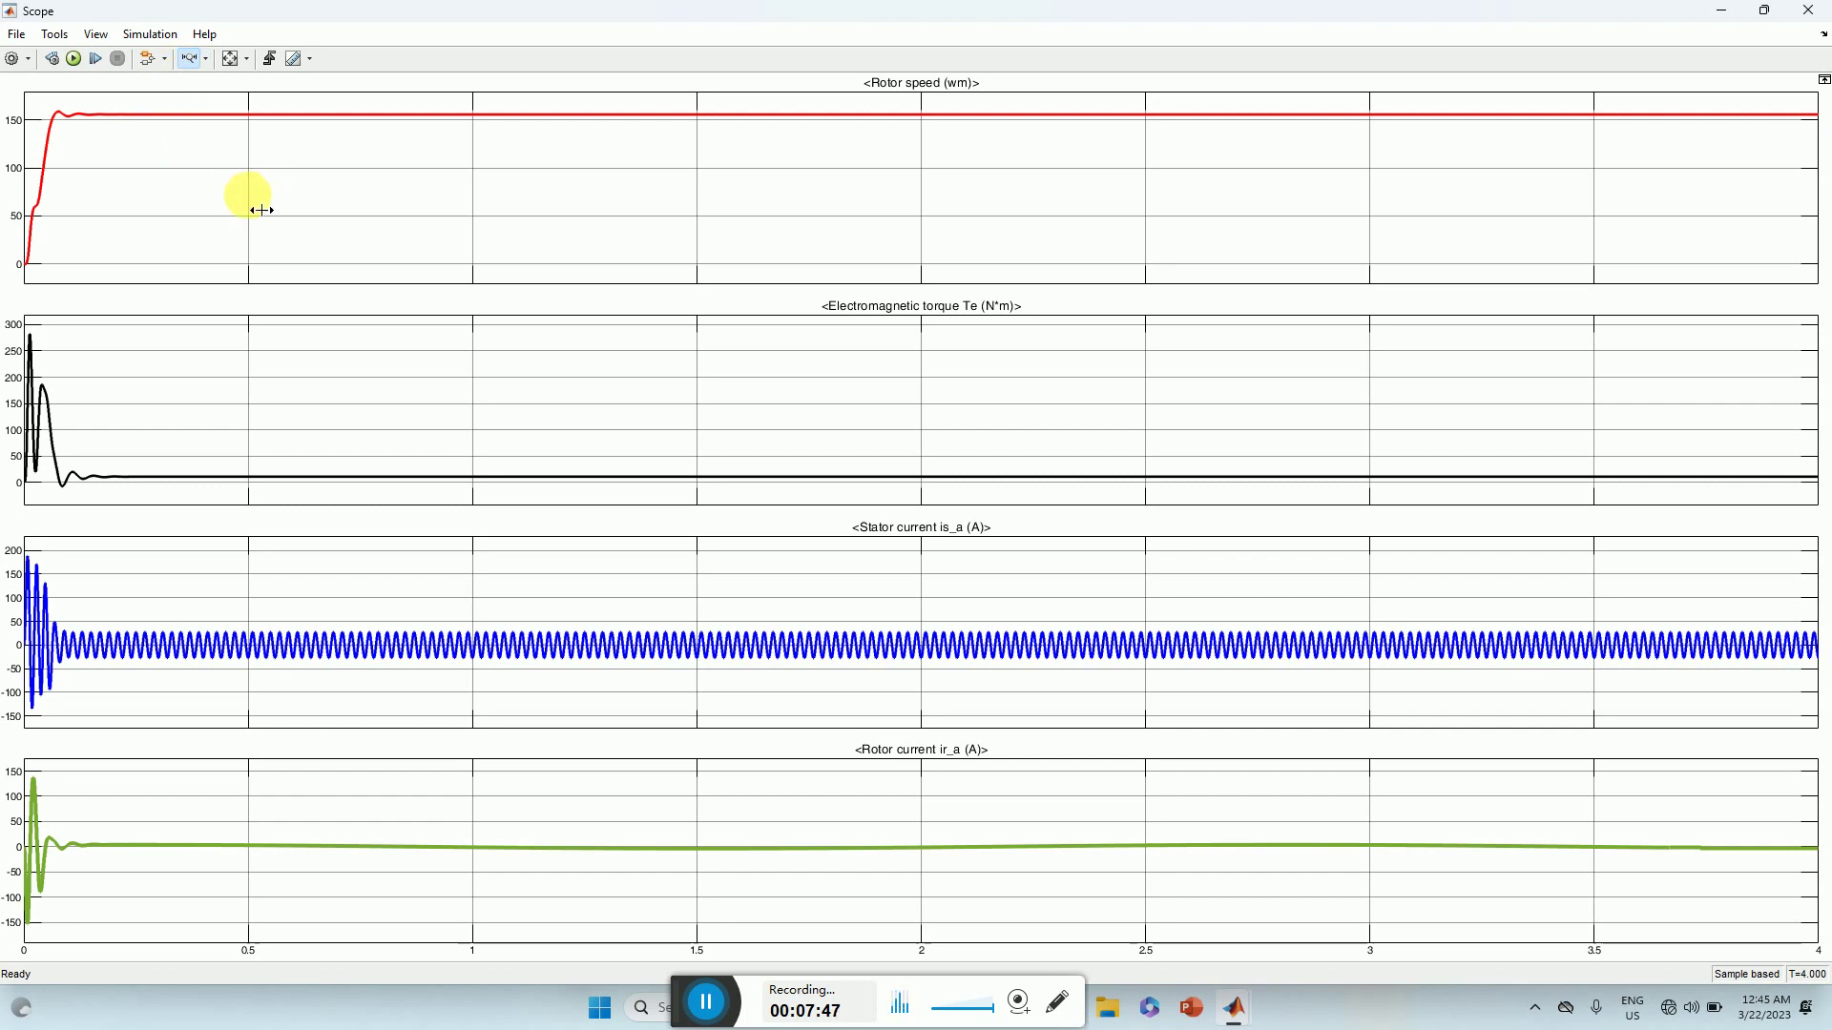
drag(249, 195, 23, 210)
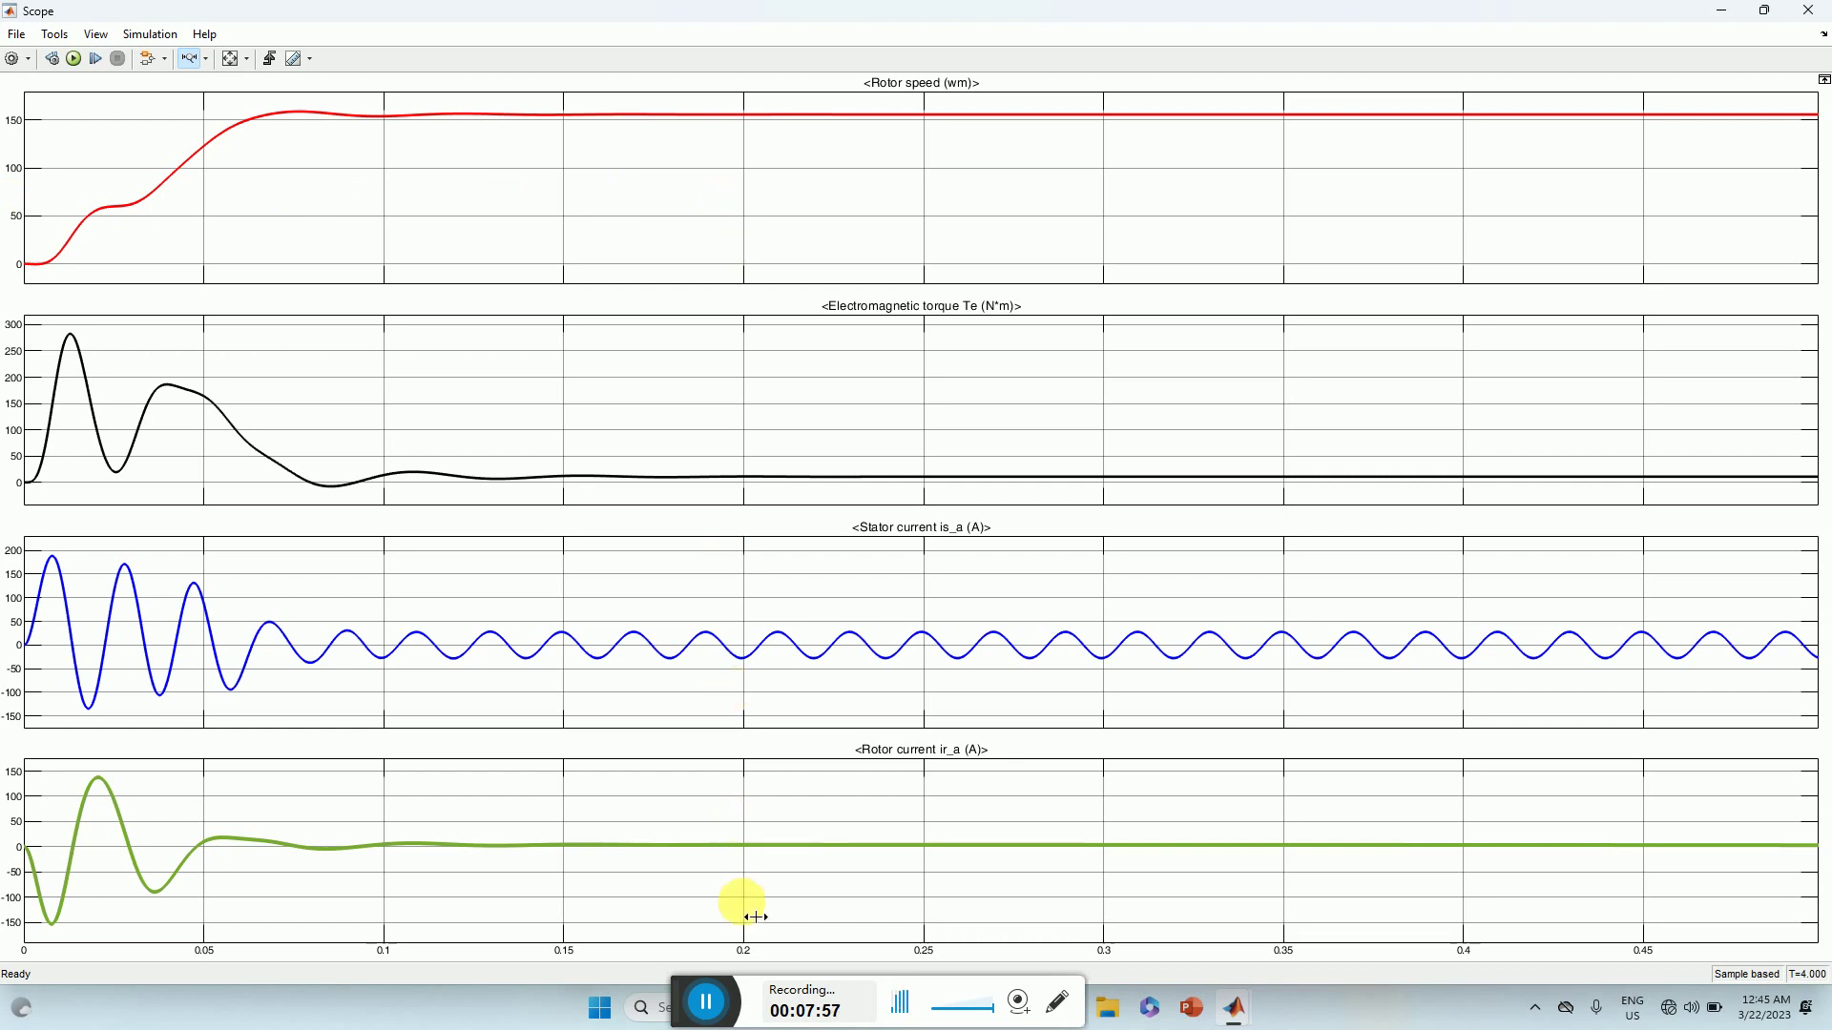
drag(744, 903, 14, 904)
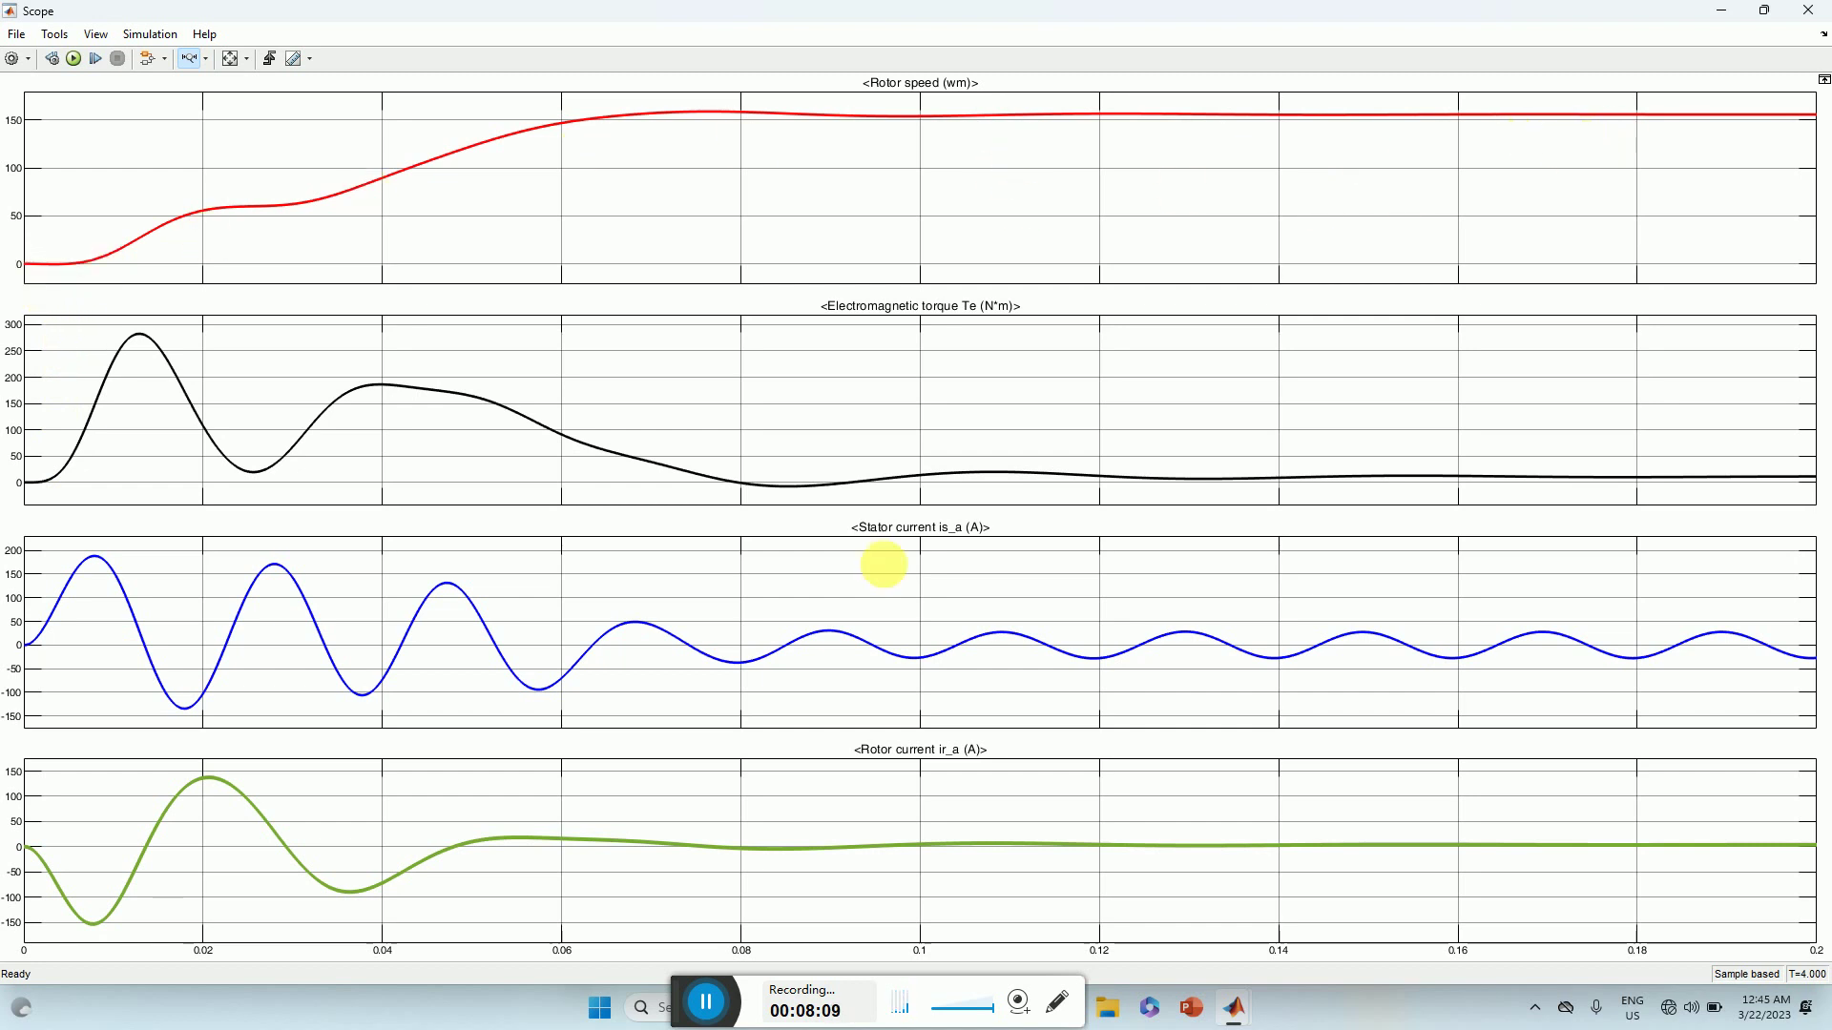
- Zoom in vertically on the electromagnetic torque plot around its steady-state value to read it
mouse_move(709, 1000)
mouse_down()
mouse_move(708, 902)
mouse_move(681, 1019)
mouse_up()
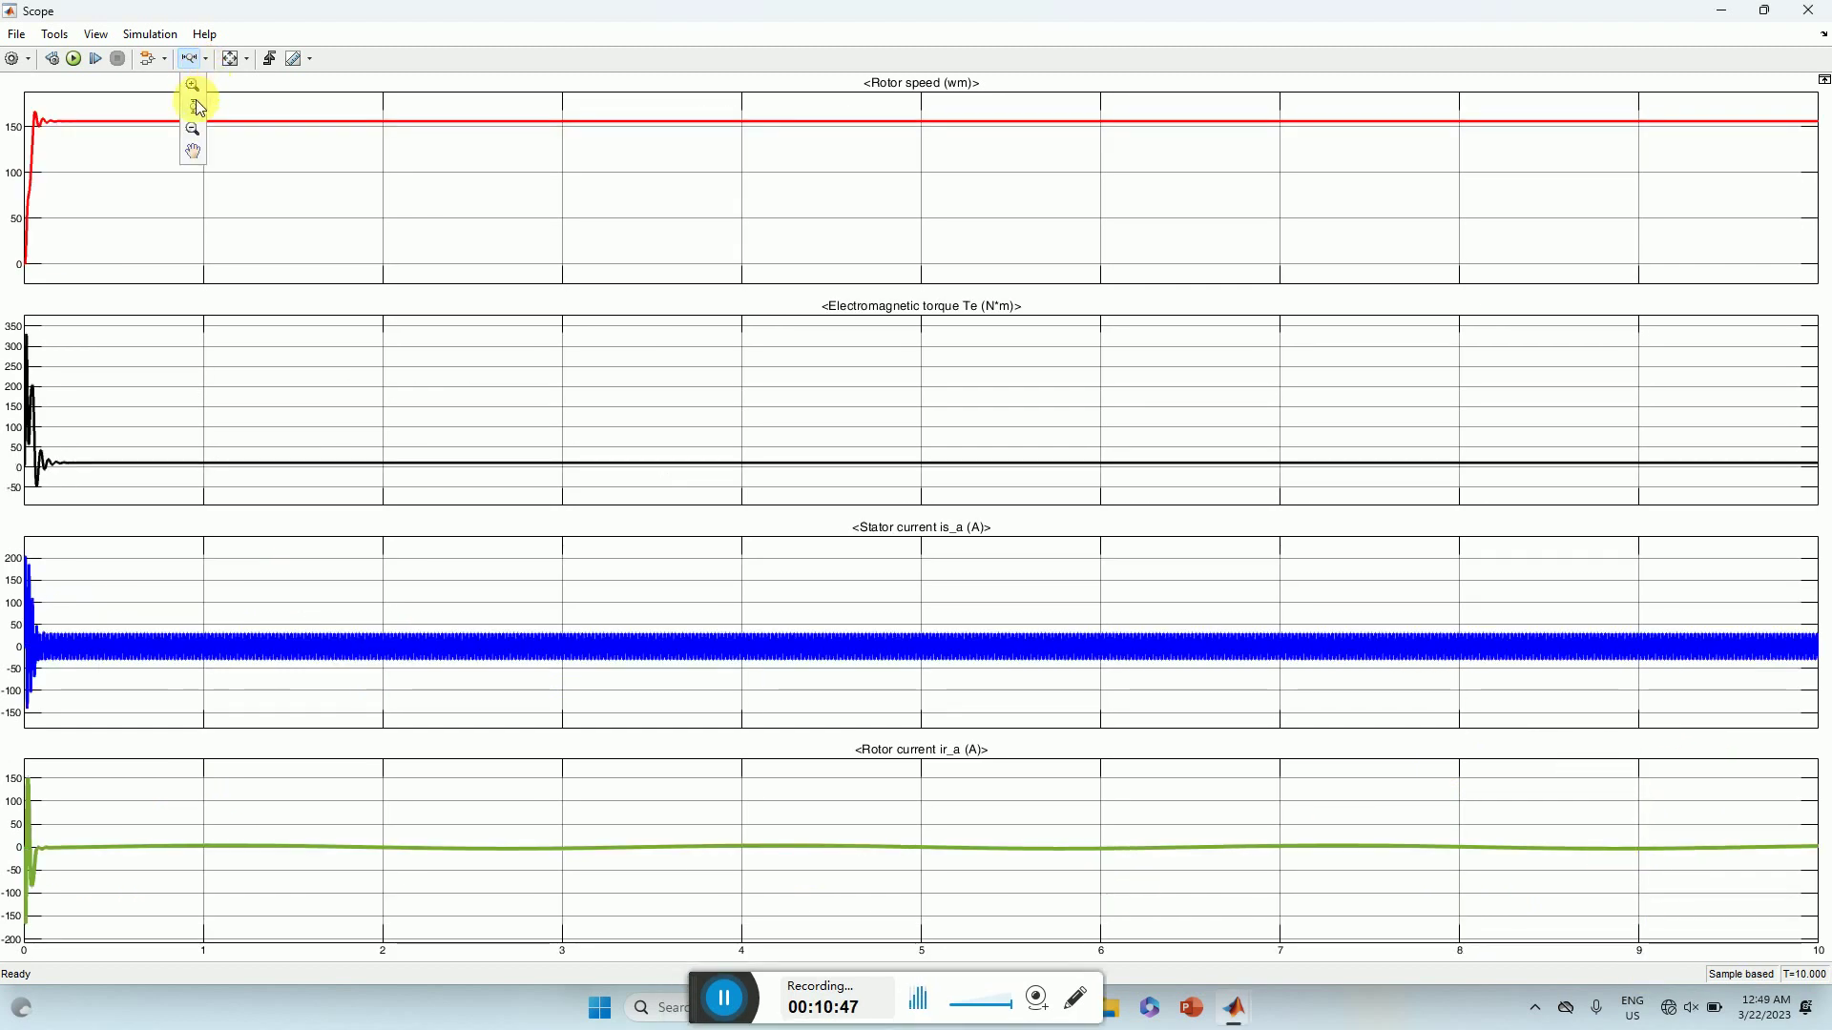
click(195, 103)
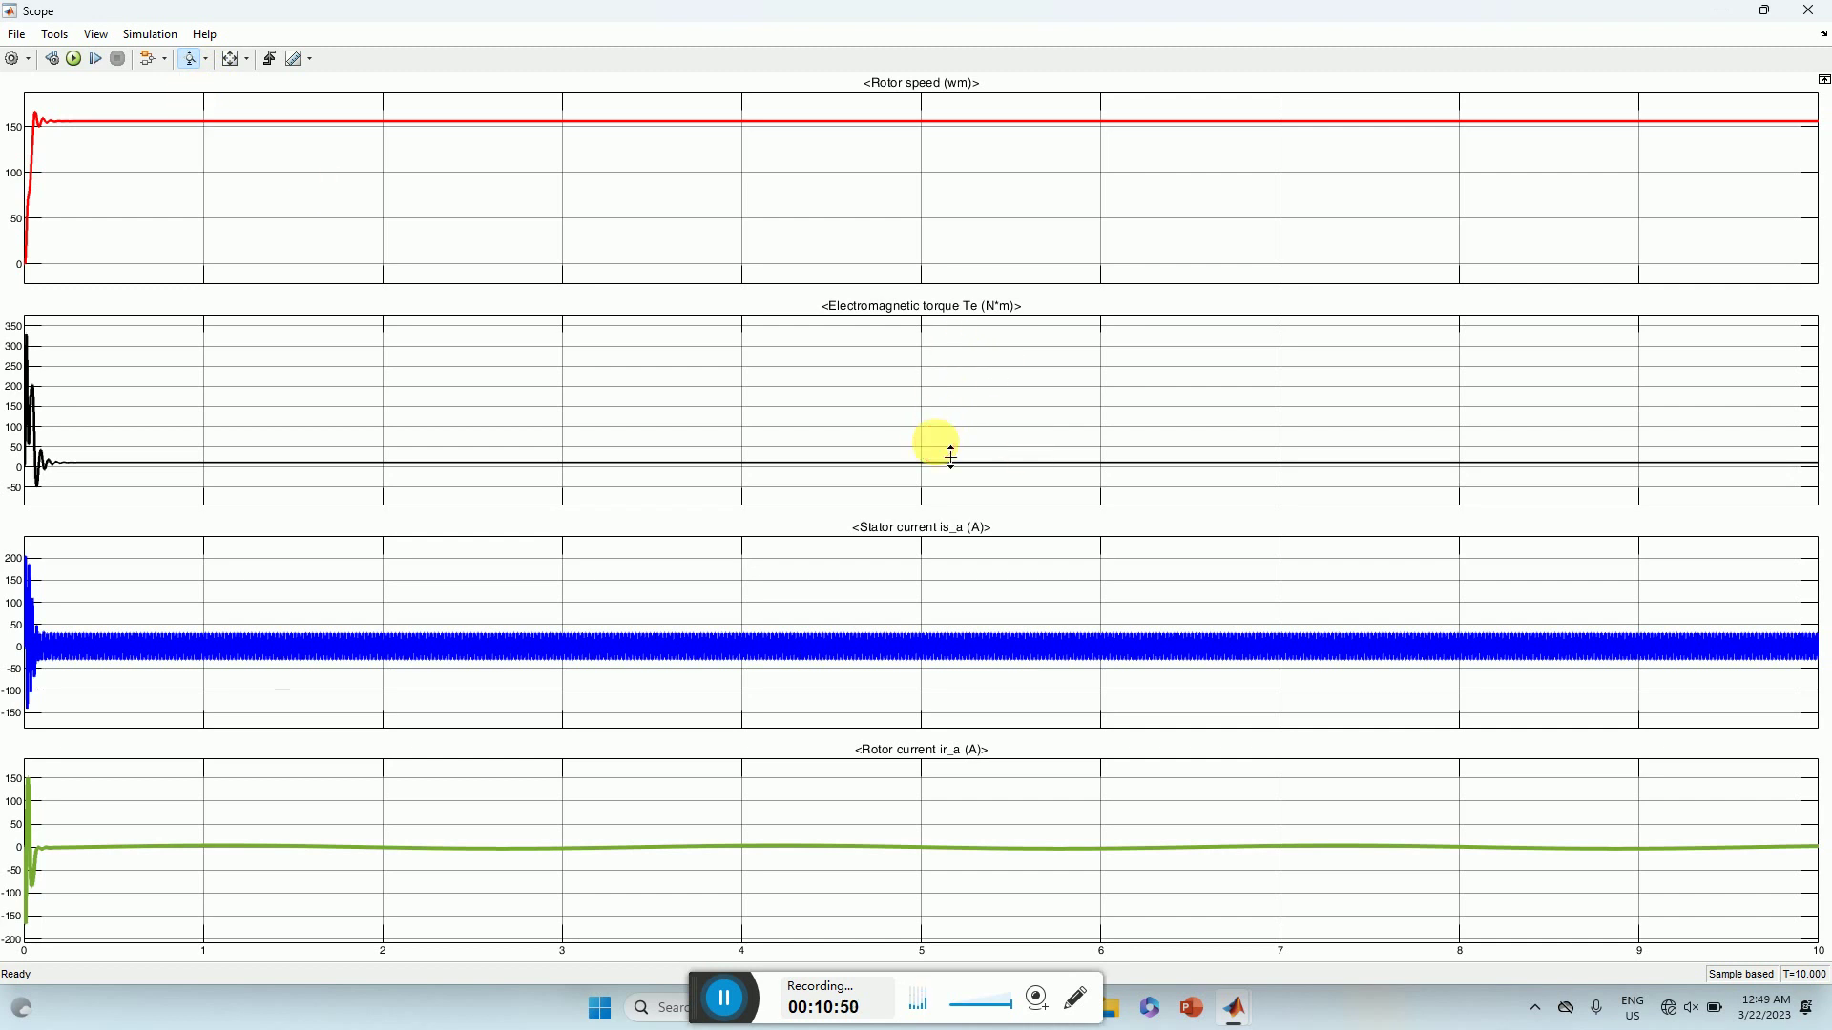
drag(951, 456, 957, 481)
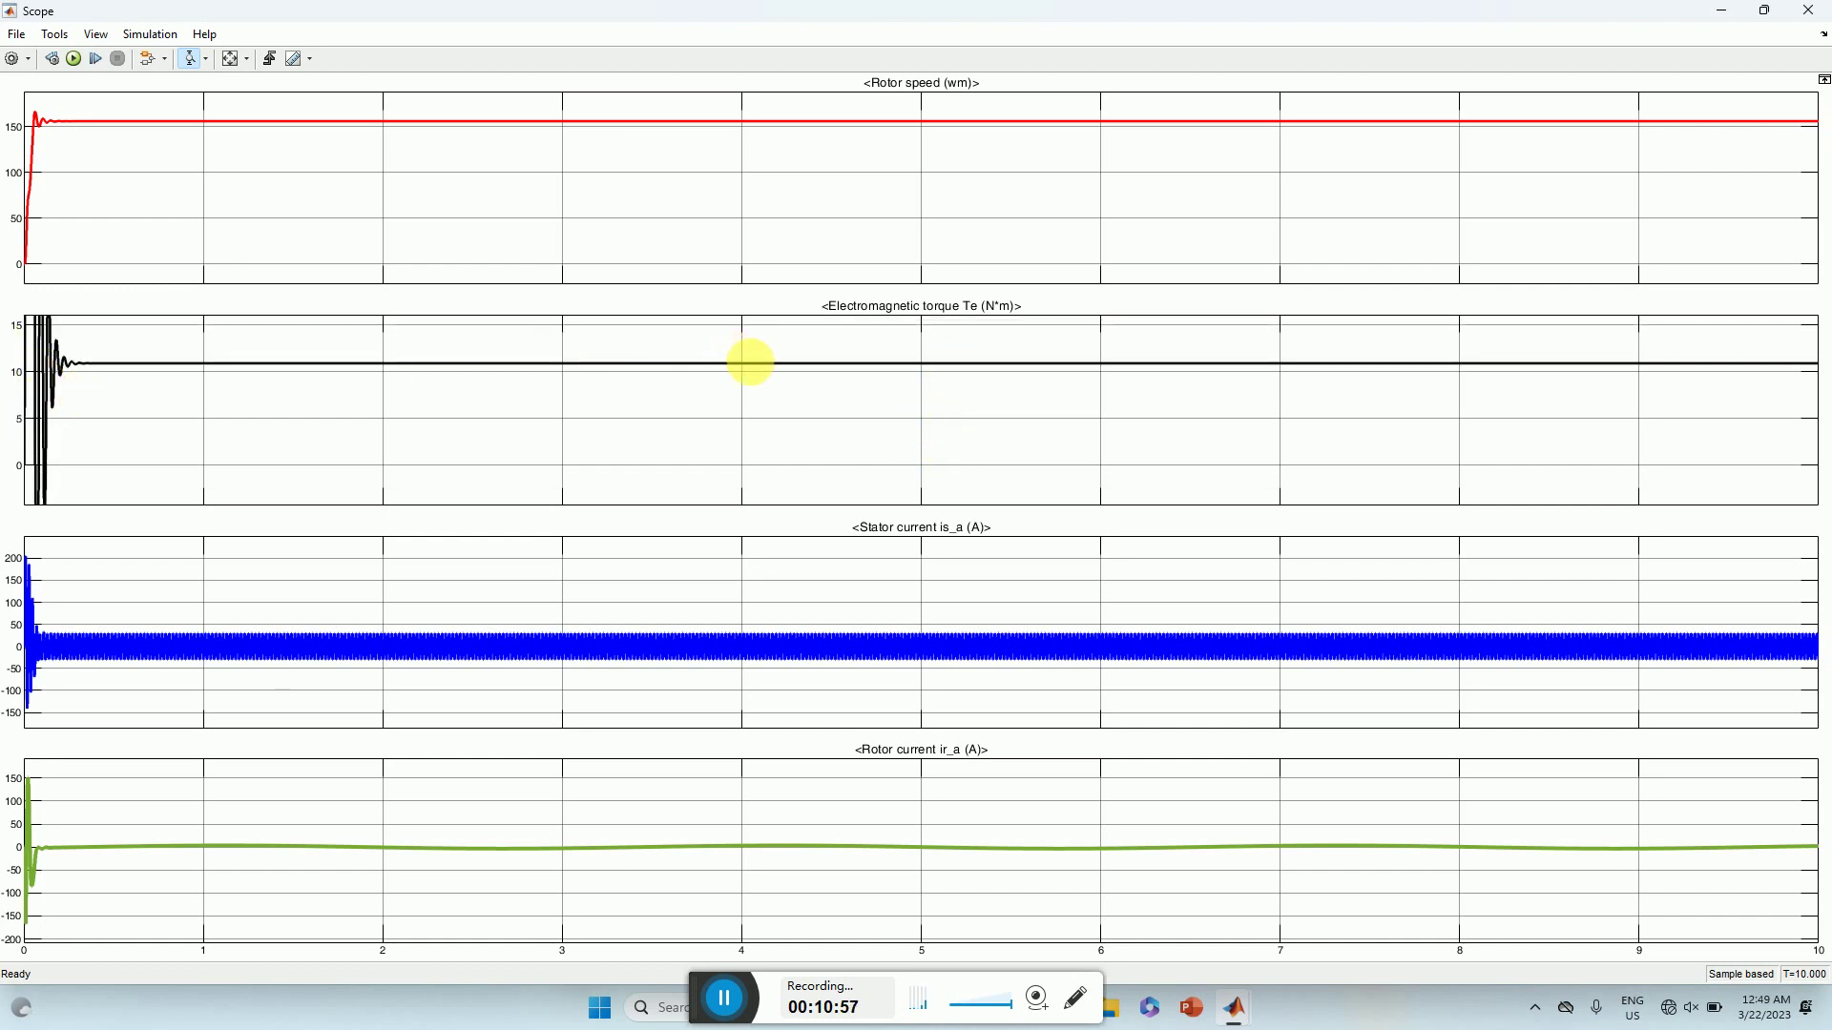
drag(693, 471, 693, 357)
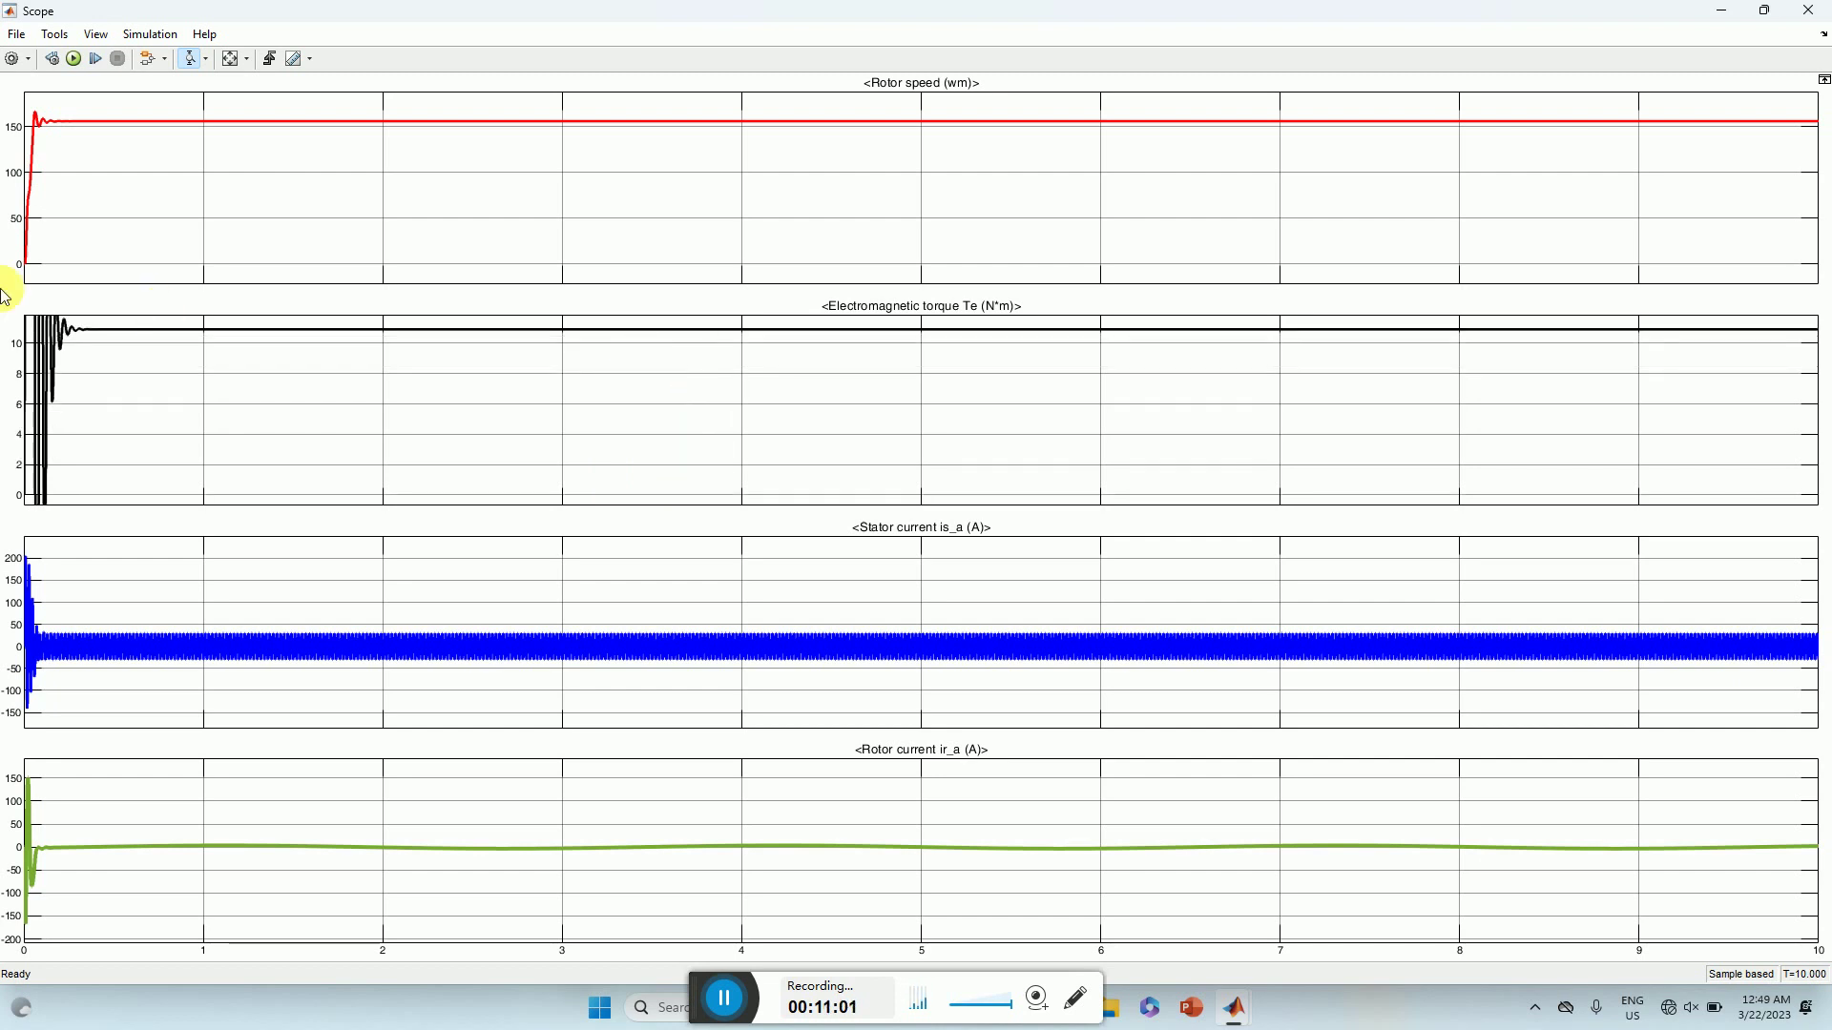
- Close the Scope window and add a Display block from the Sinks library, connected to the rotor speed signal
click(1808, 11)
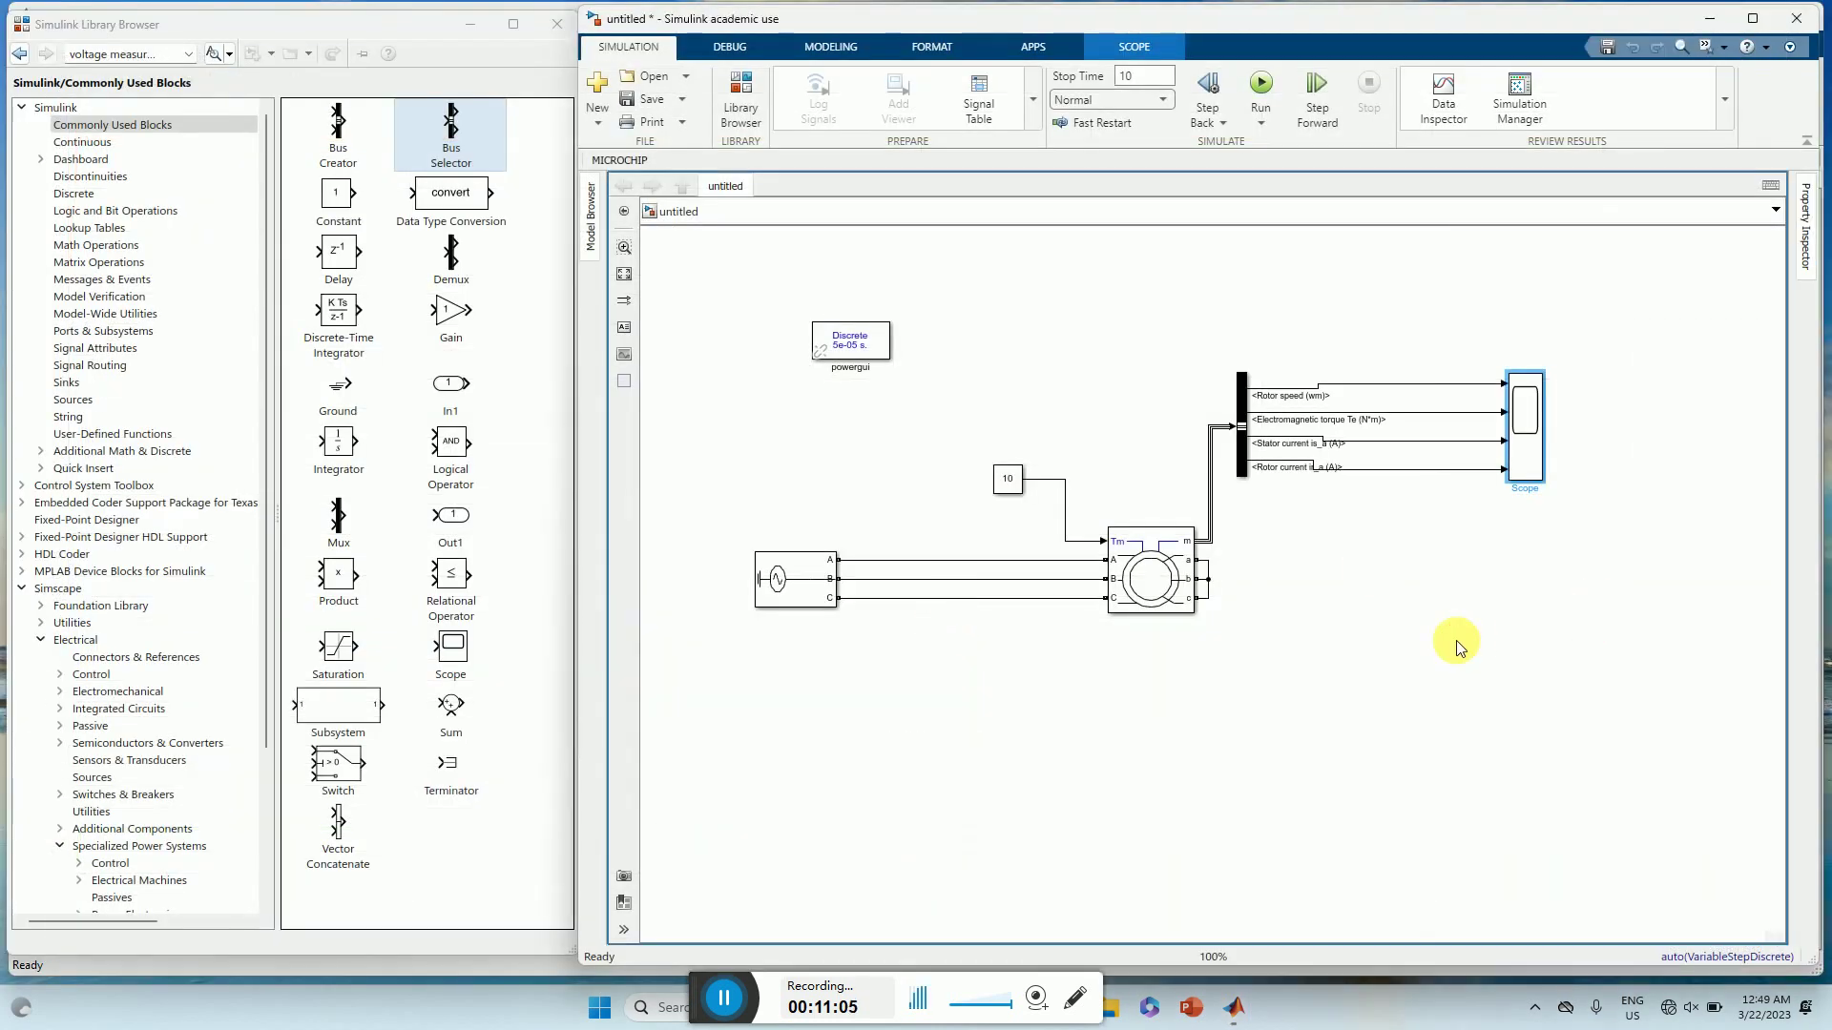
click(1456, 639)
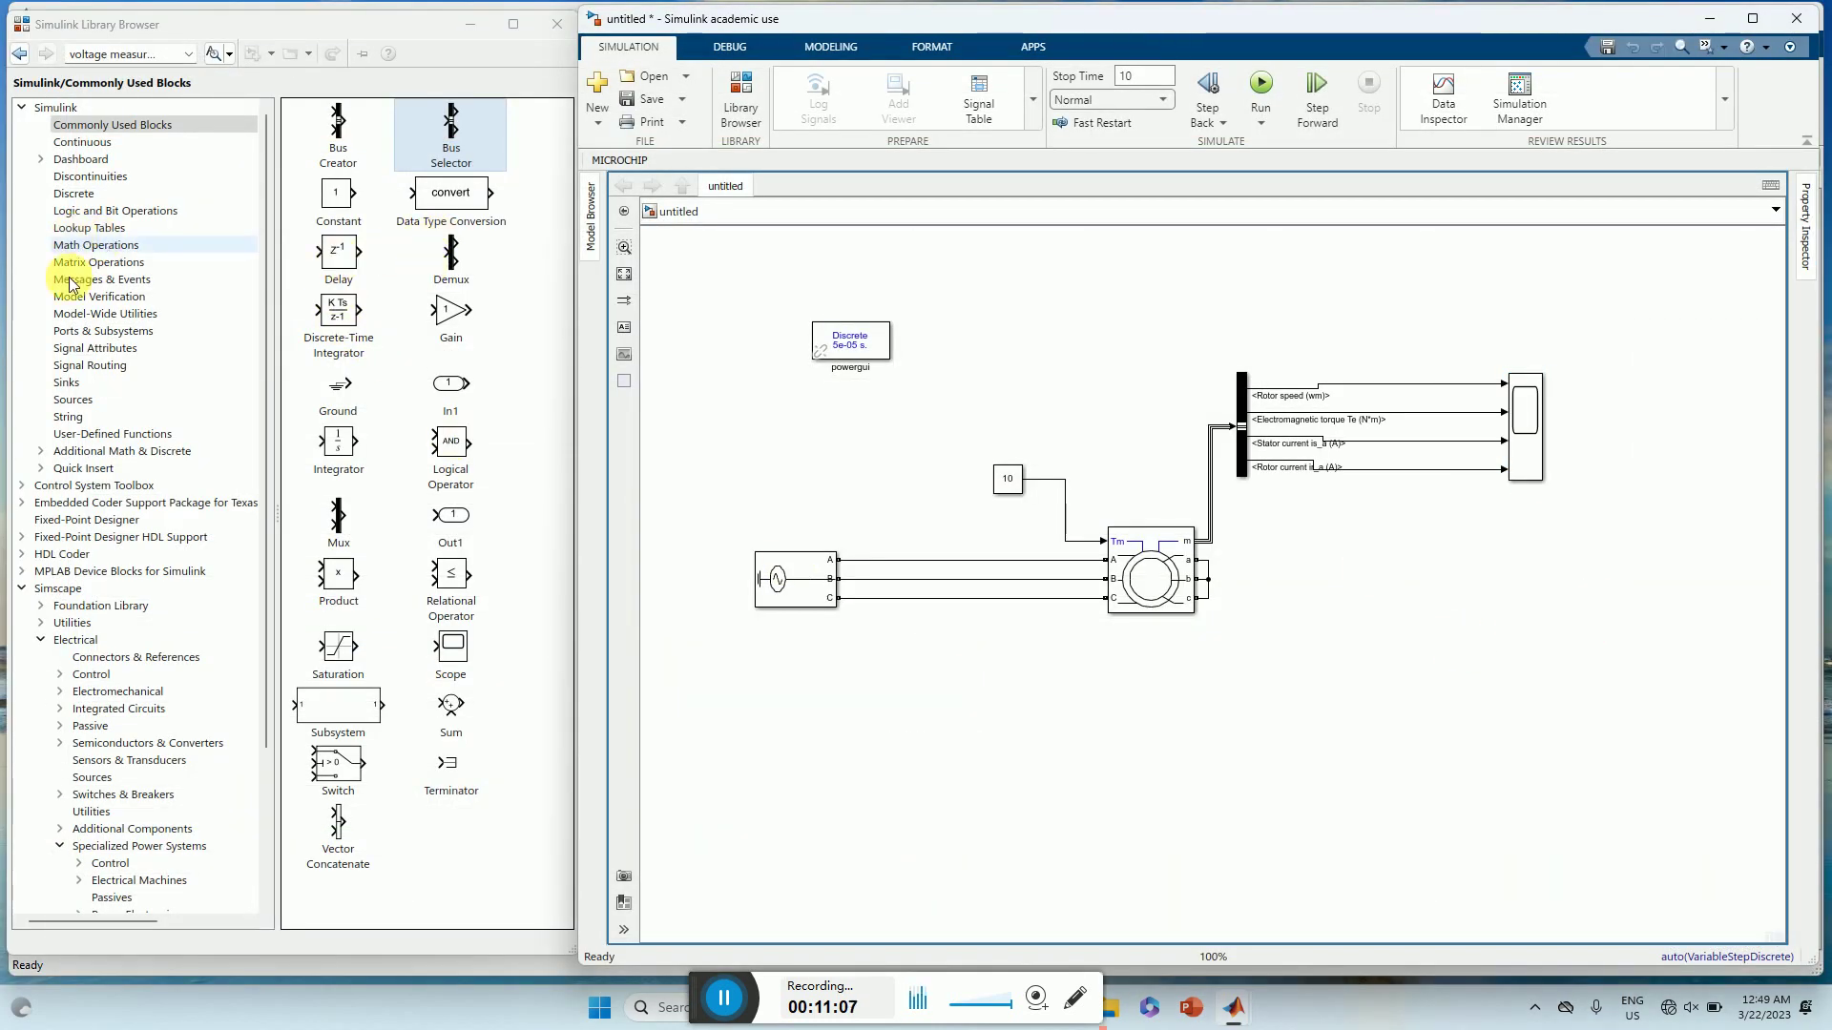
click(71, 383)
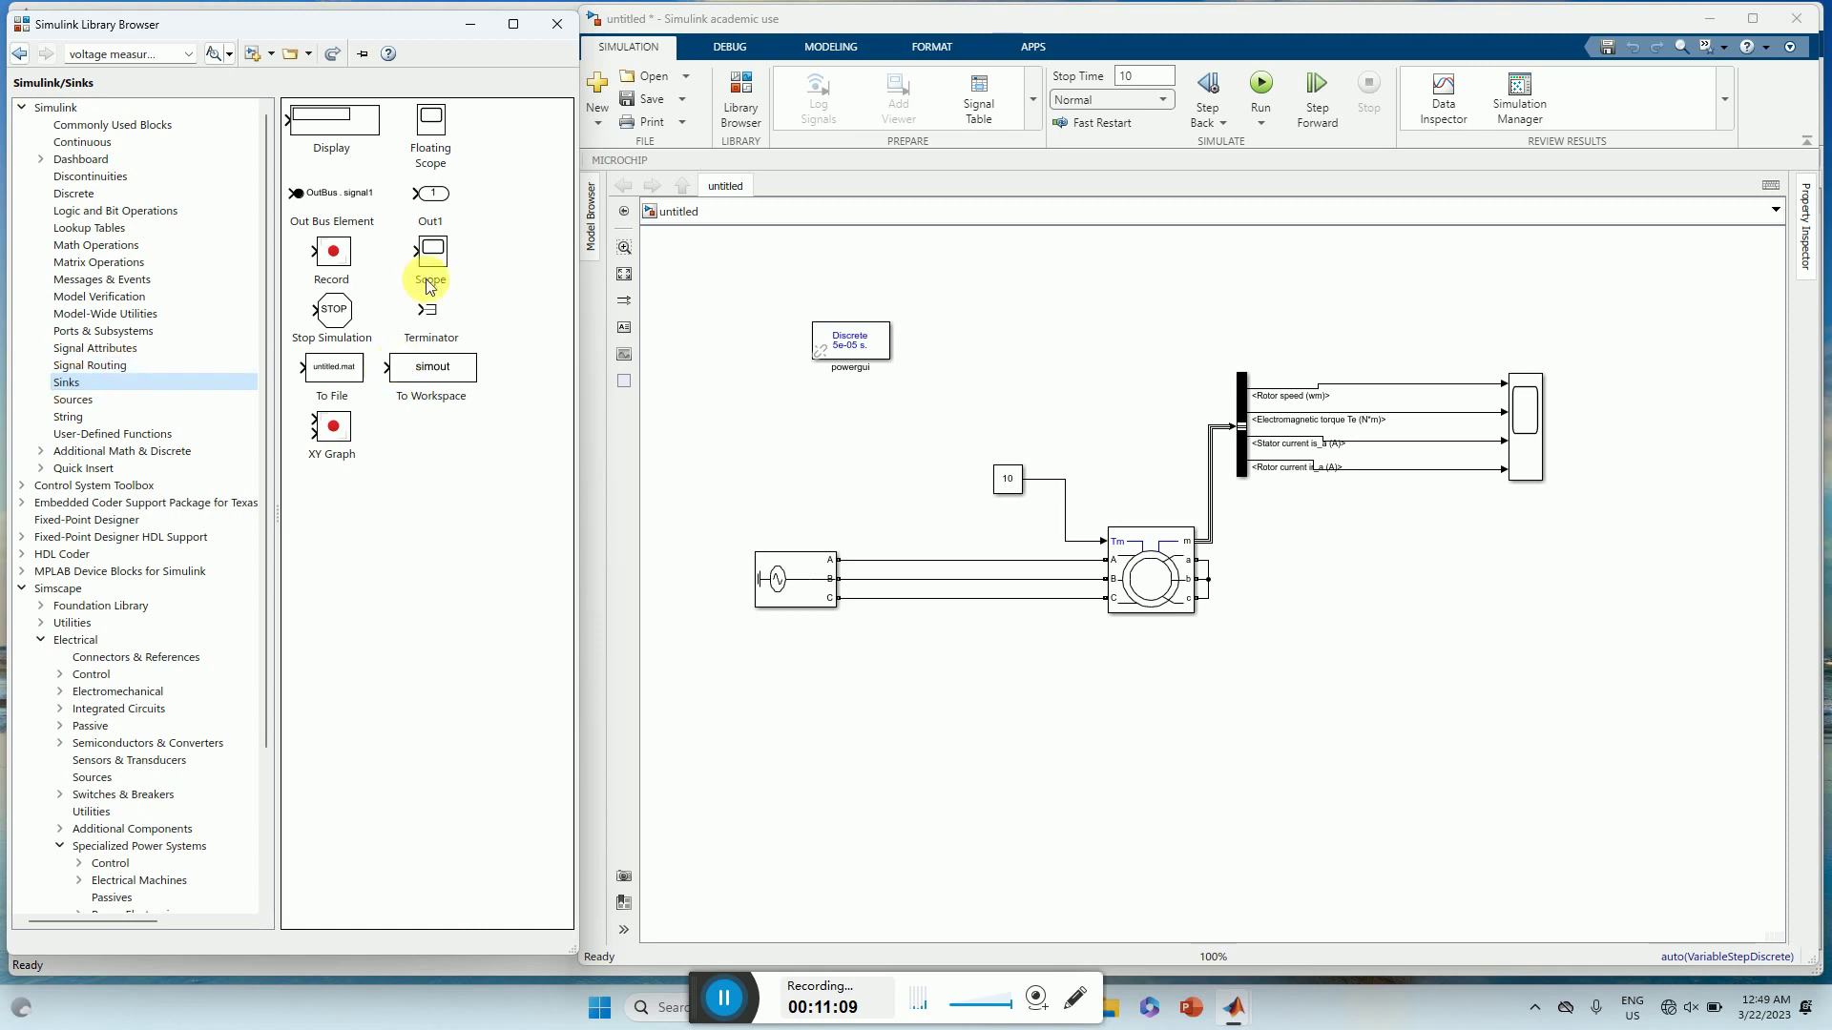
mouse_move(353, 134)
mouse_down()
mouse_move(1377, 258)
mouse_move(1527, 299)
mouse_move(1419, 327)
mouse_move(1357, 383)
mouse_up()
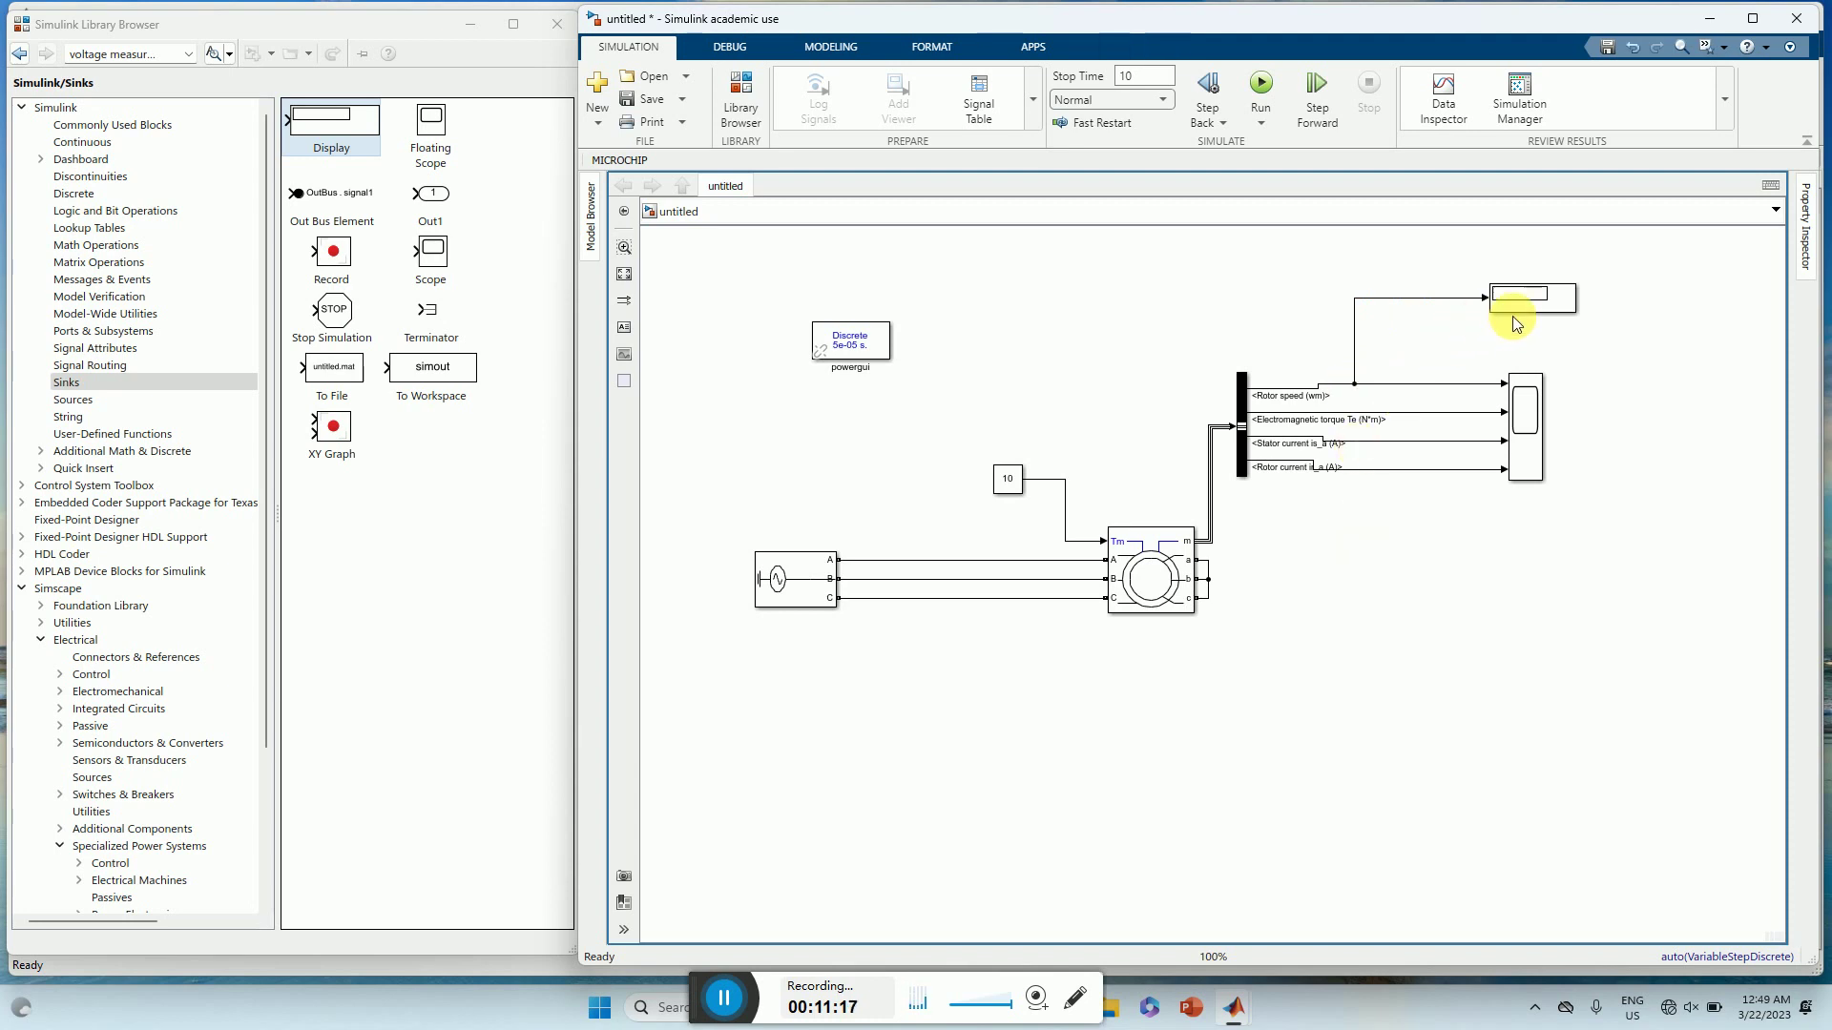
click(1533, 303)
text(The 4th Semester BTech, Electrical Engineering, 43 nos. of students interested for the Summer Internship in various organizations has been attached. They may please be allowed to go for Internship for the period of one month from 15th May '2023 to 15th June 2023.)
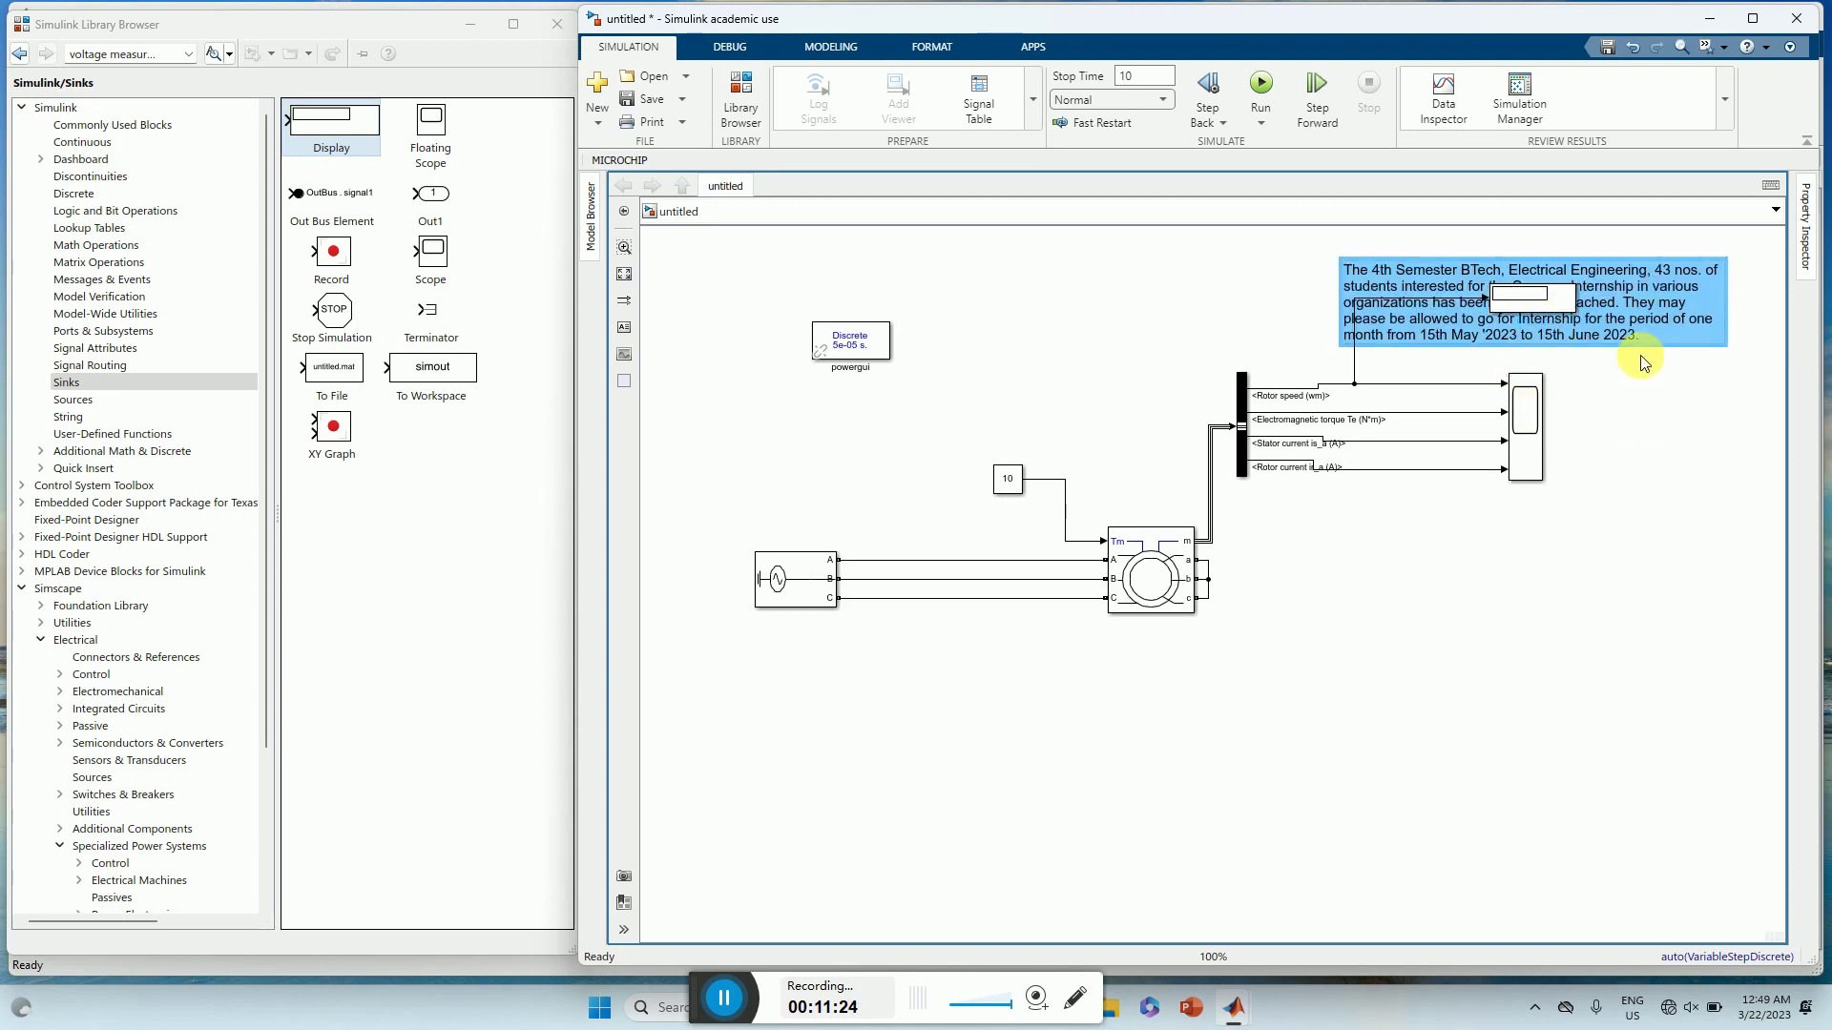
key(ctrl+z)
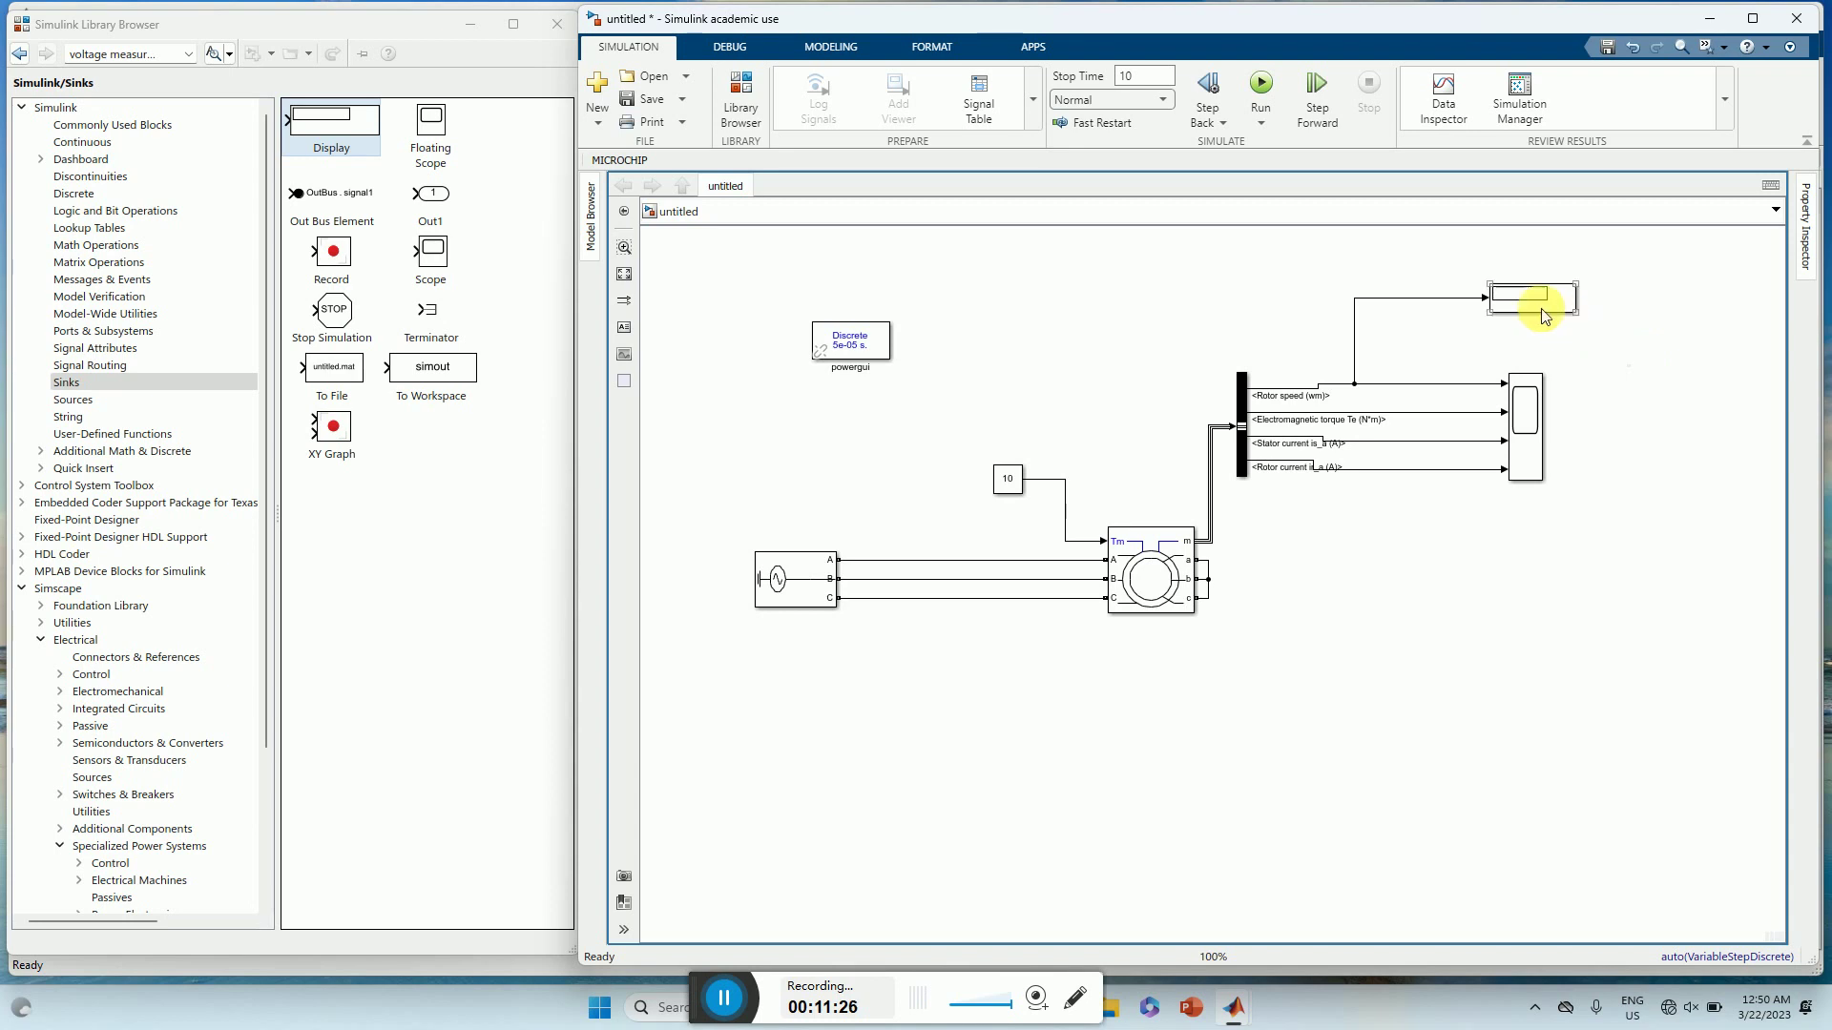
click(1605, 394)
key(ctrl+v)
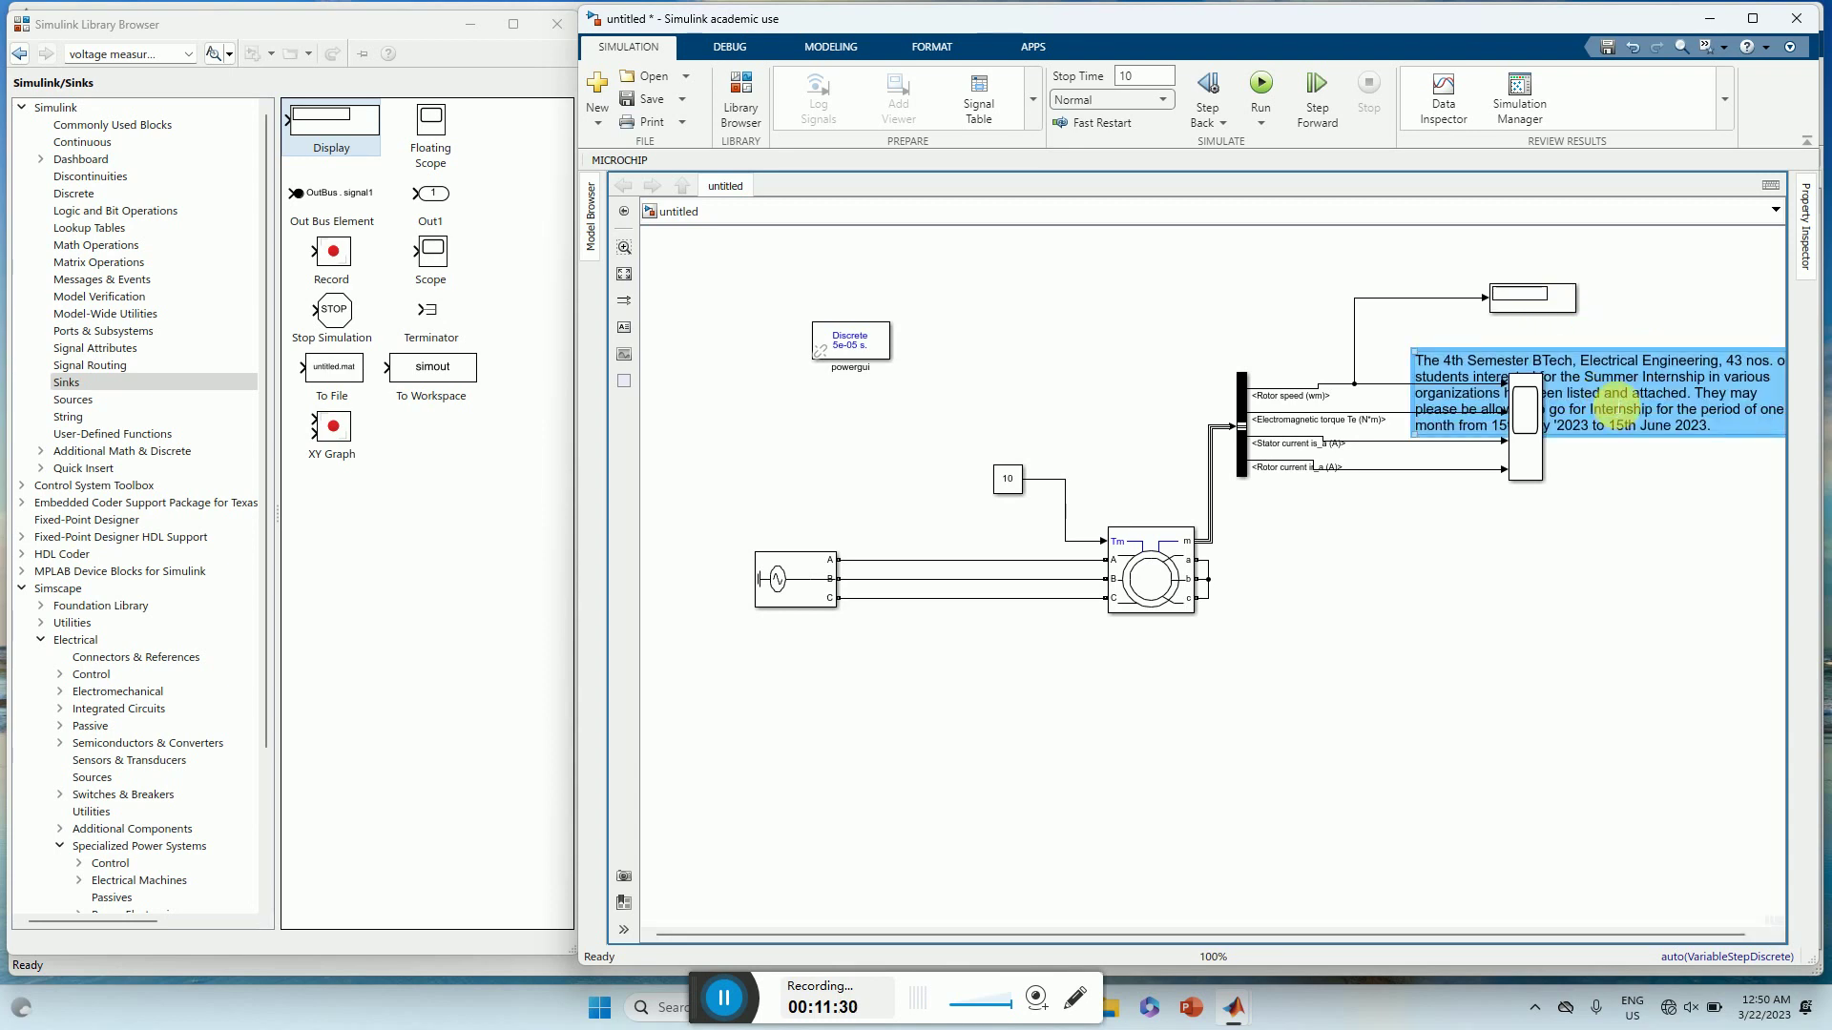
key(ctrl+z)
- Reposition the rotor speed Display and add a second Display block connected to the electromagnetic torque signal
drag(1528, 306, 1479, 282)
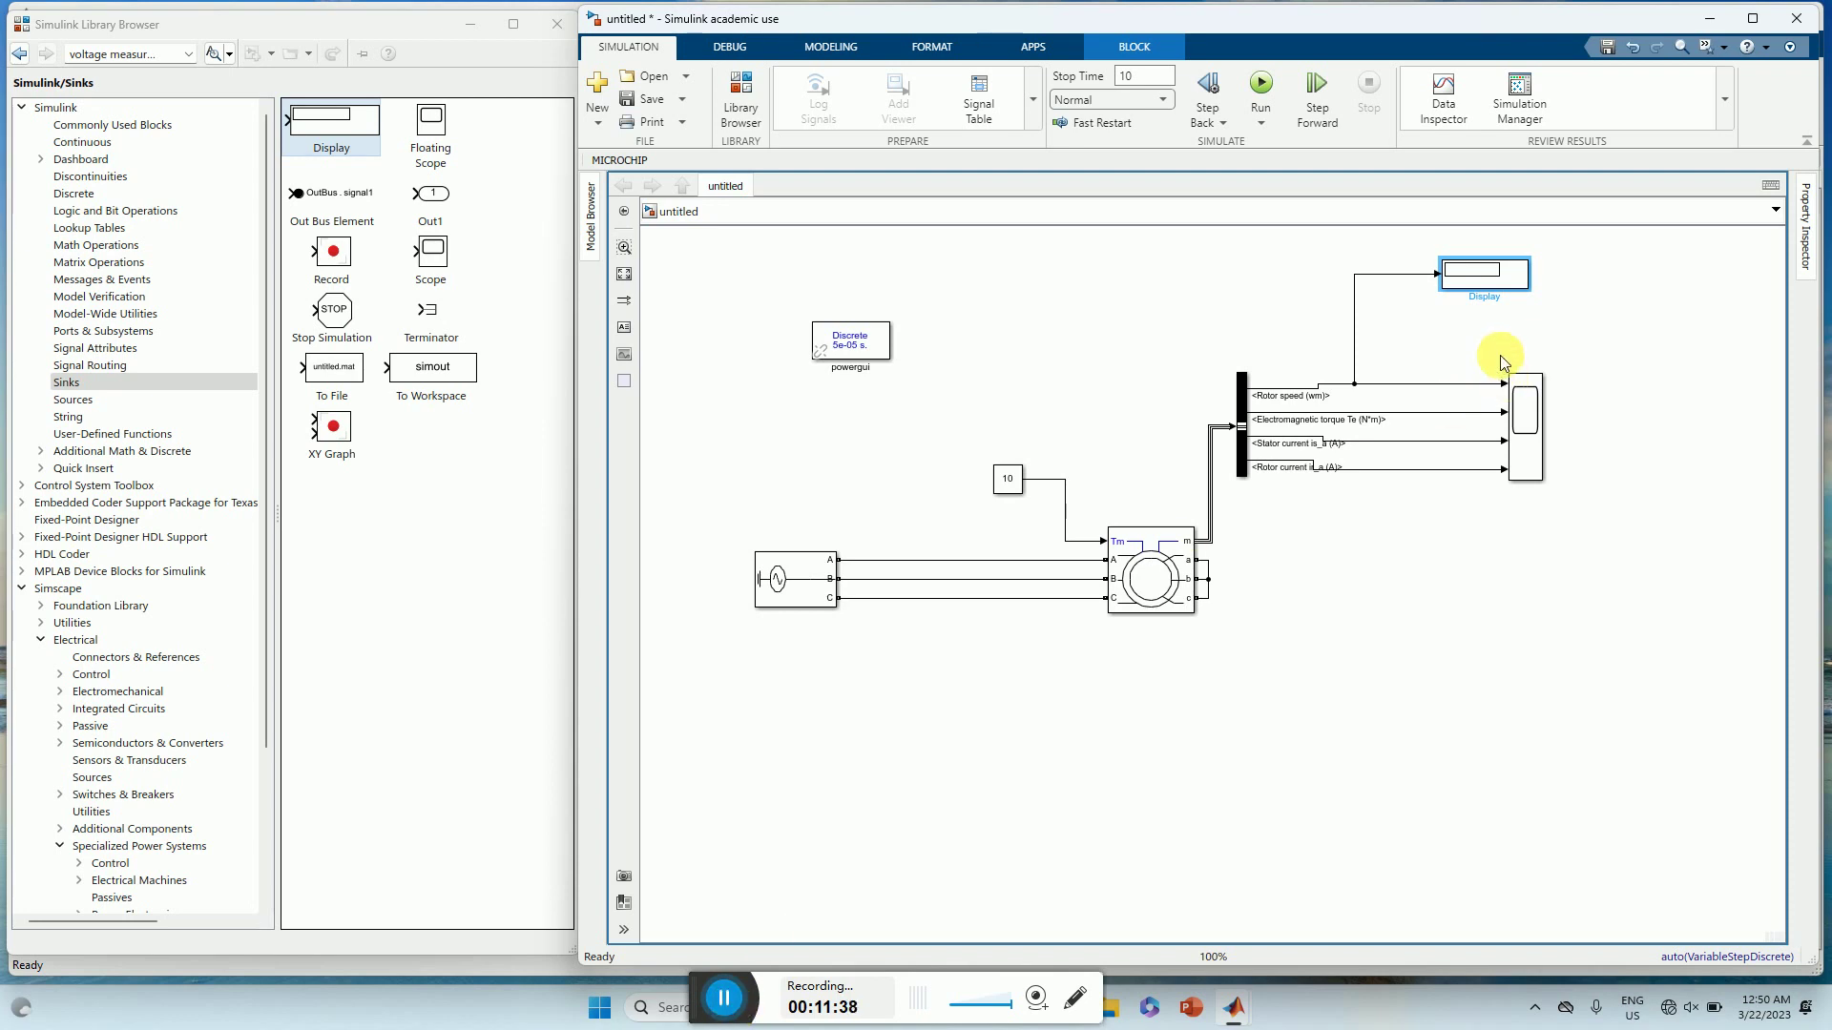
click(426, 153)
drag(324, 119, 1434, 414)
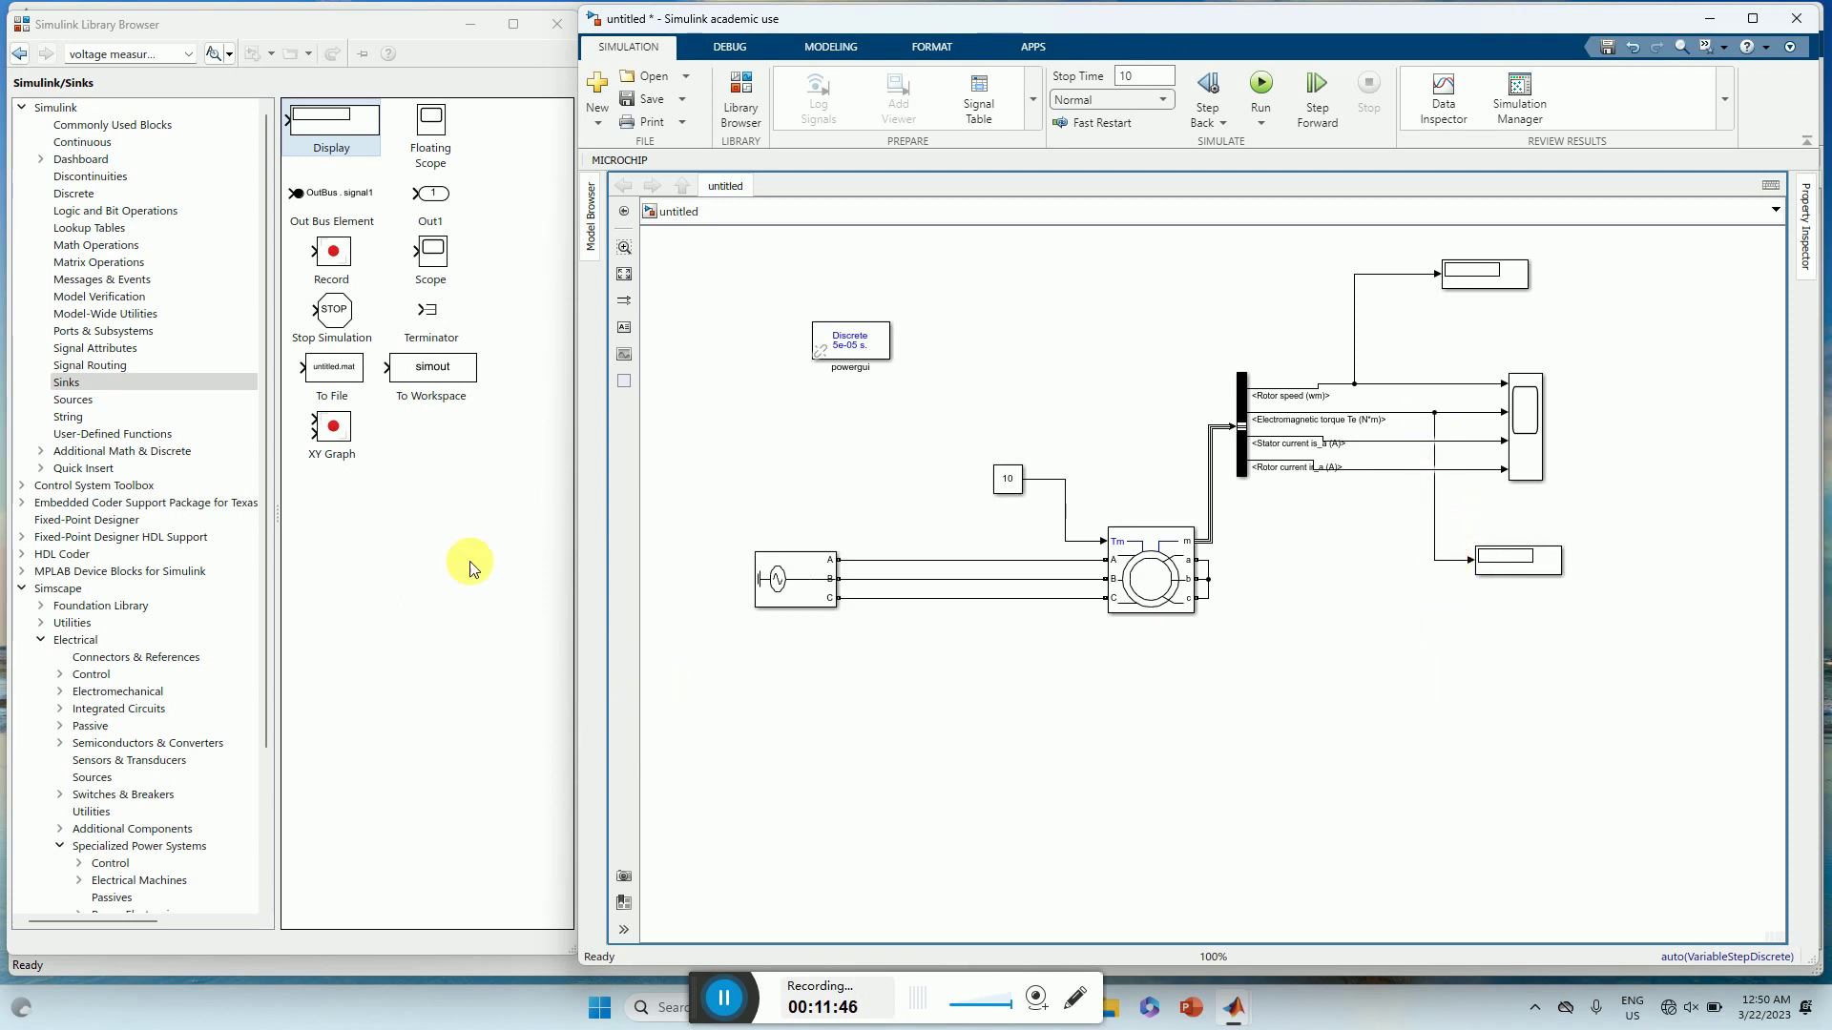
- Place a Gain block from the Commonly Used Blocks library just above the rotor speed line
click(68, 384)
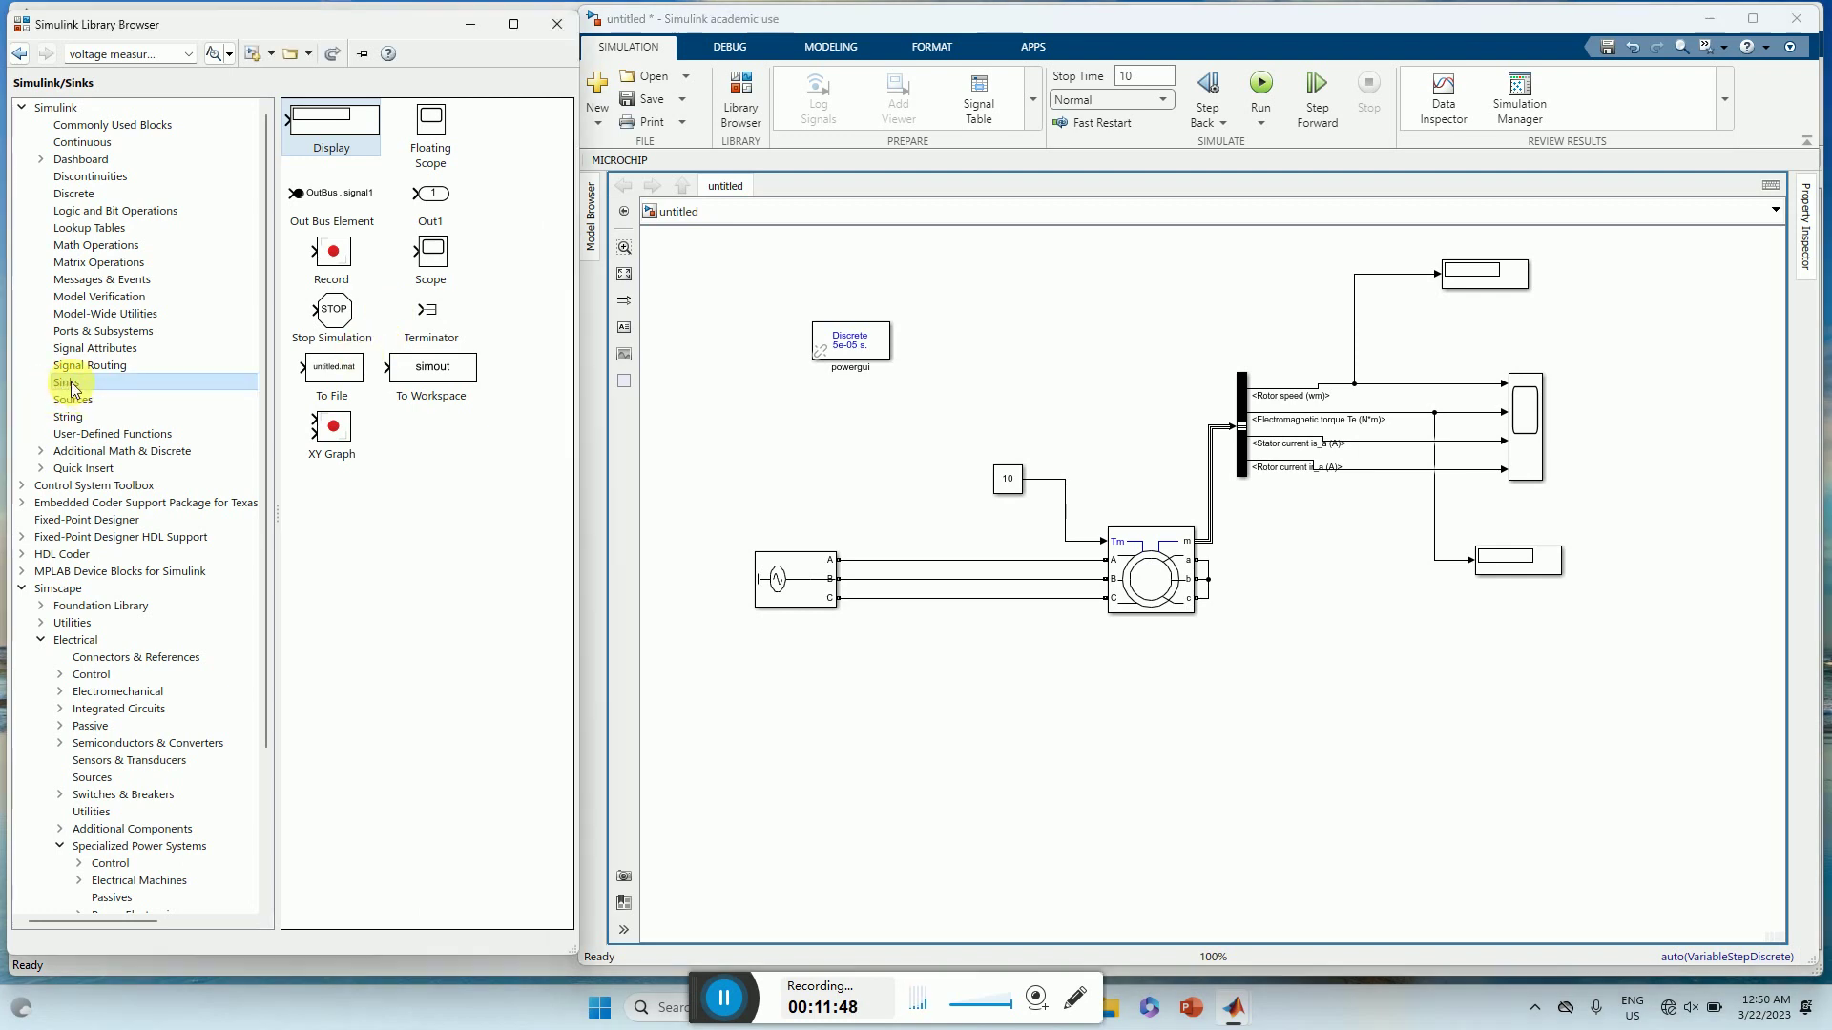
click(116, 128)
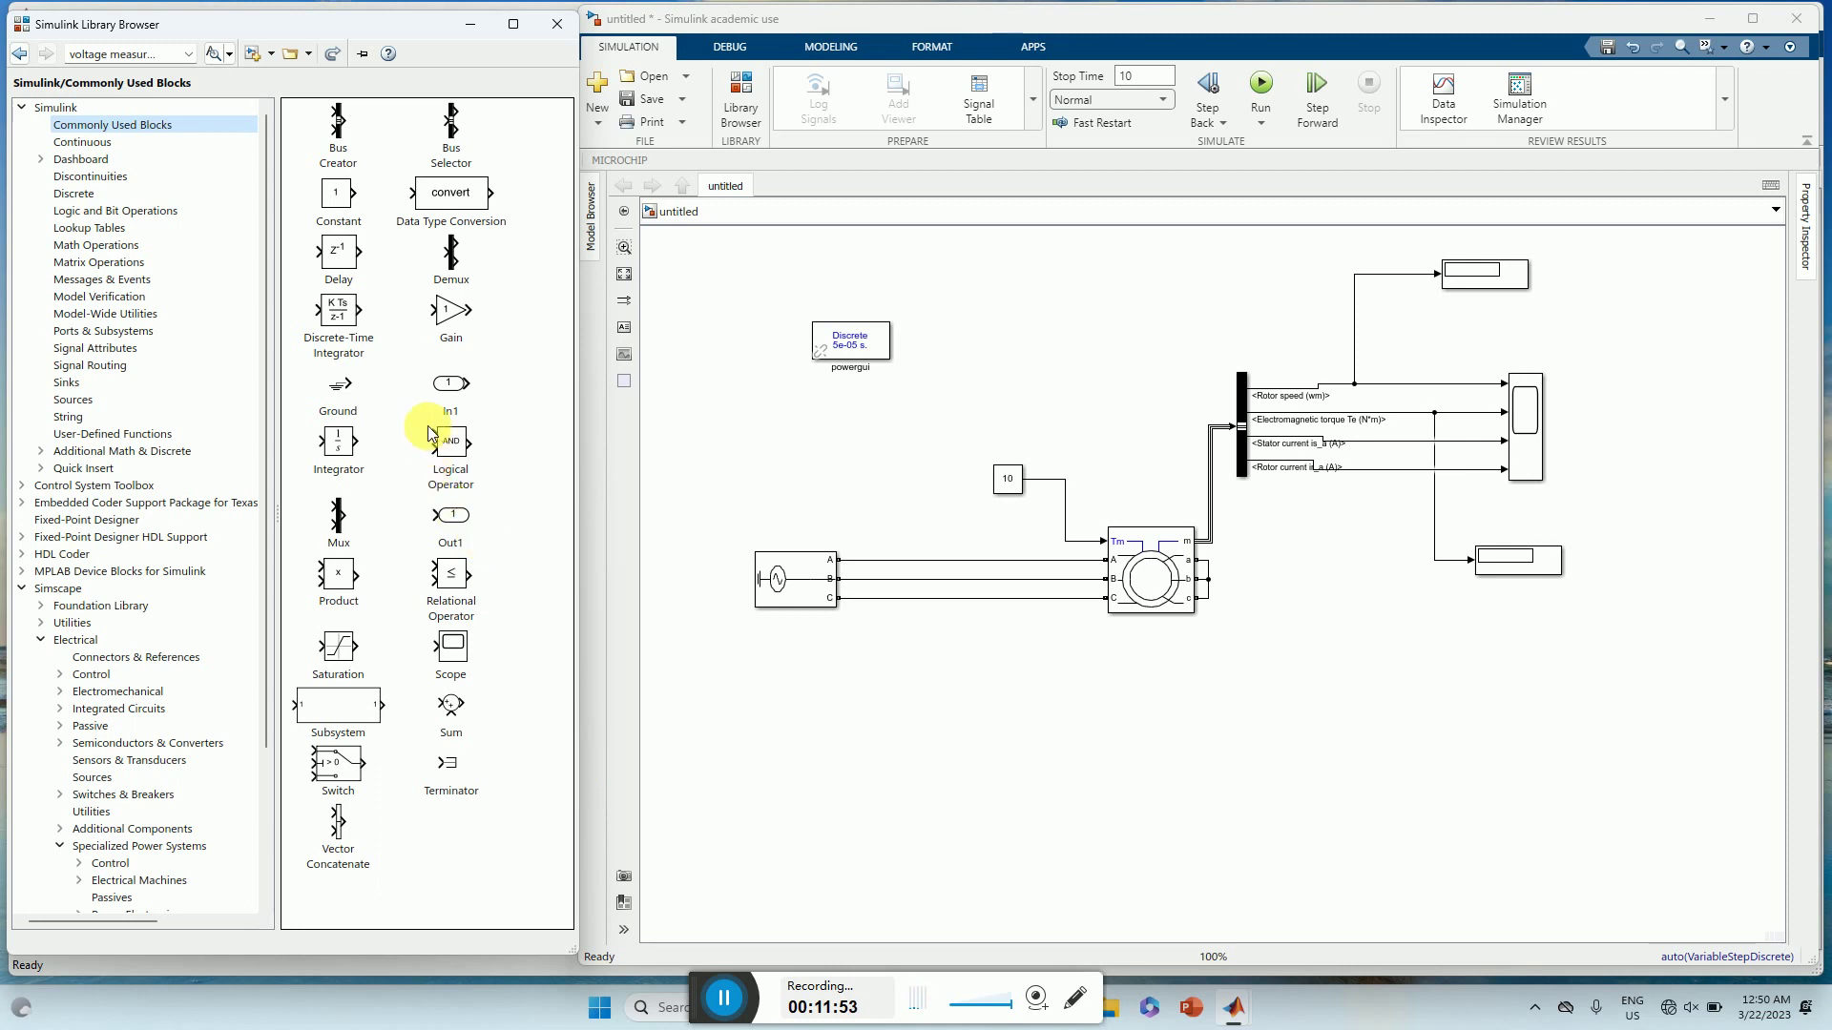
click(451, 318)
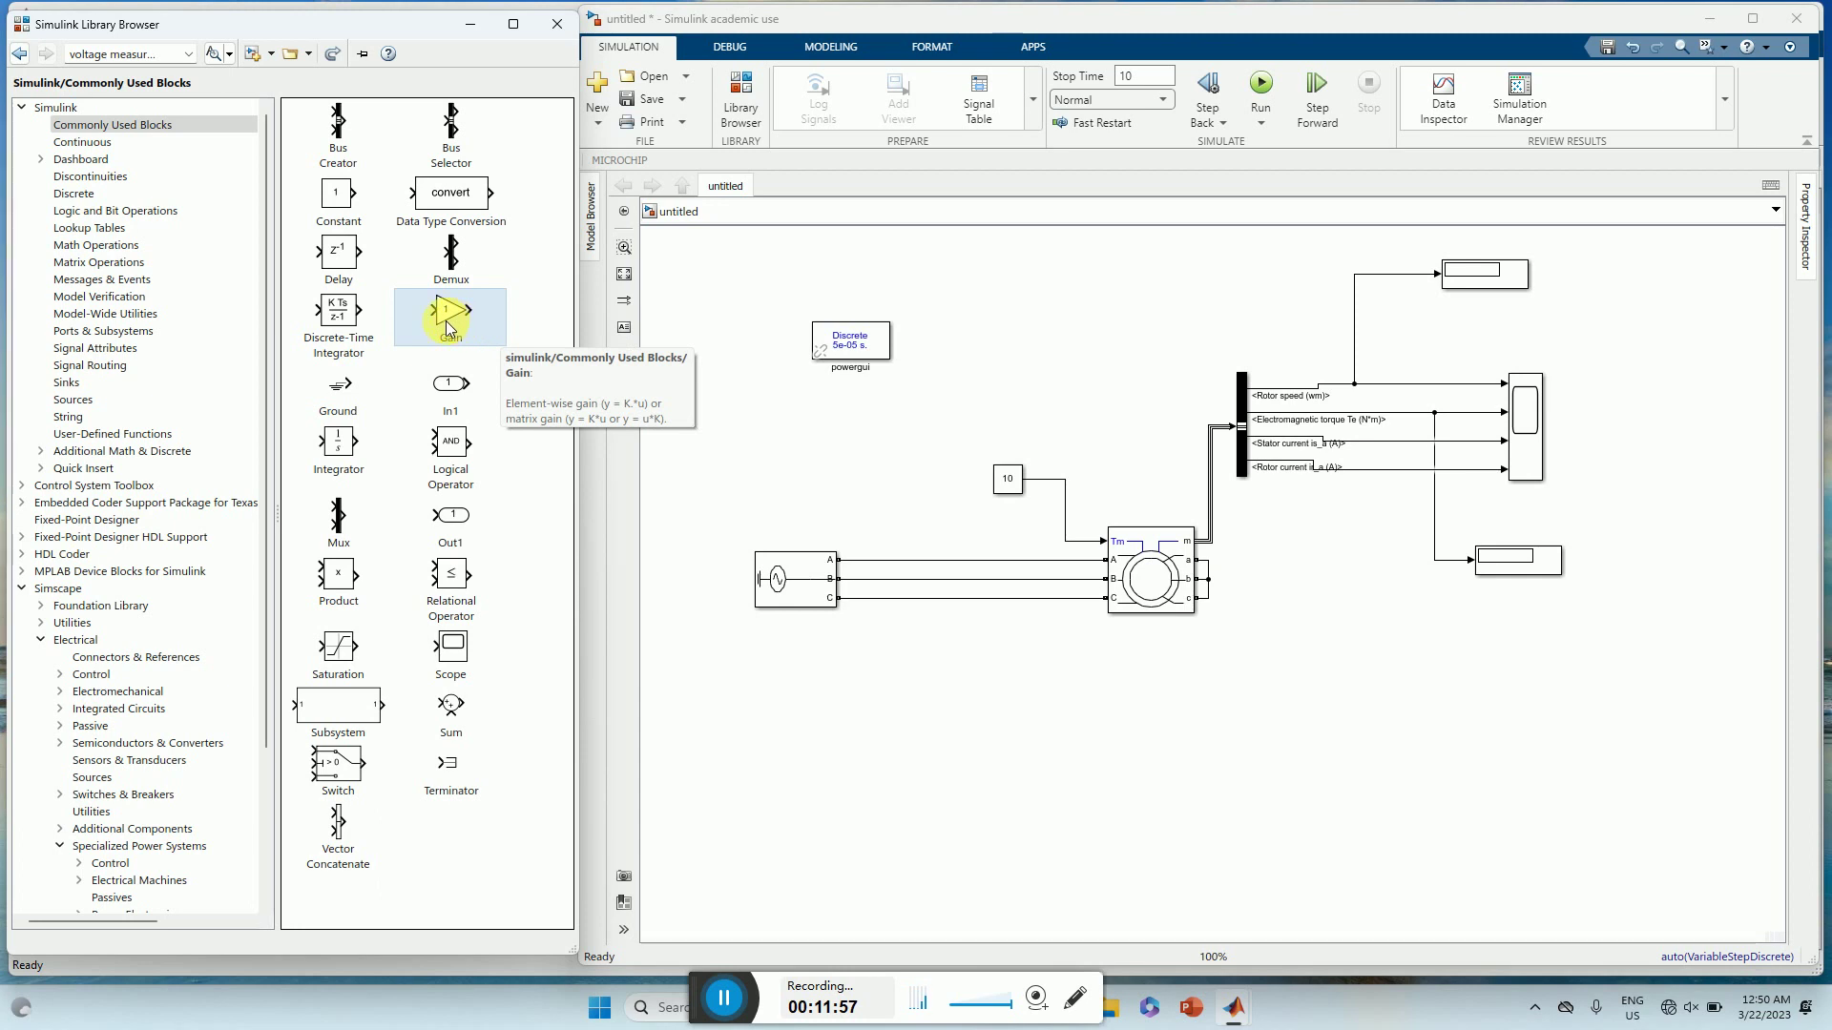
drag(446, 328, 1411, 369)
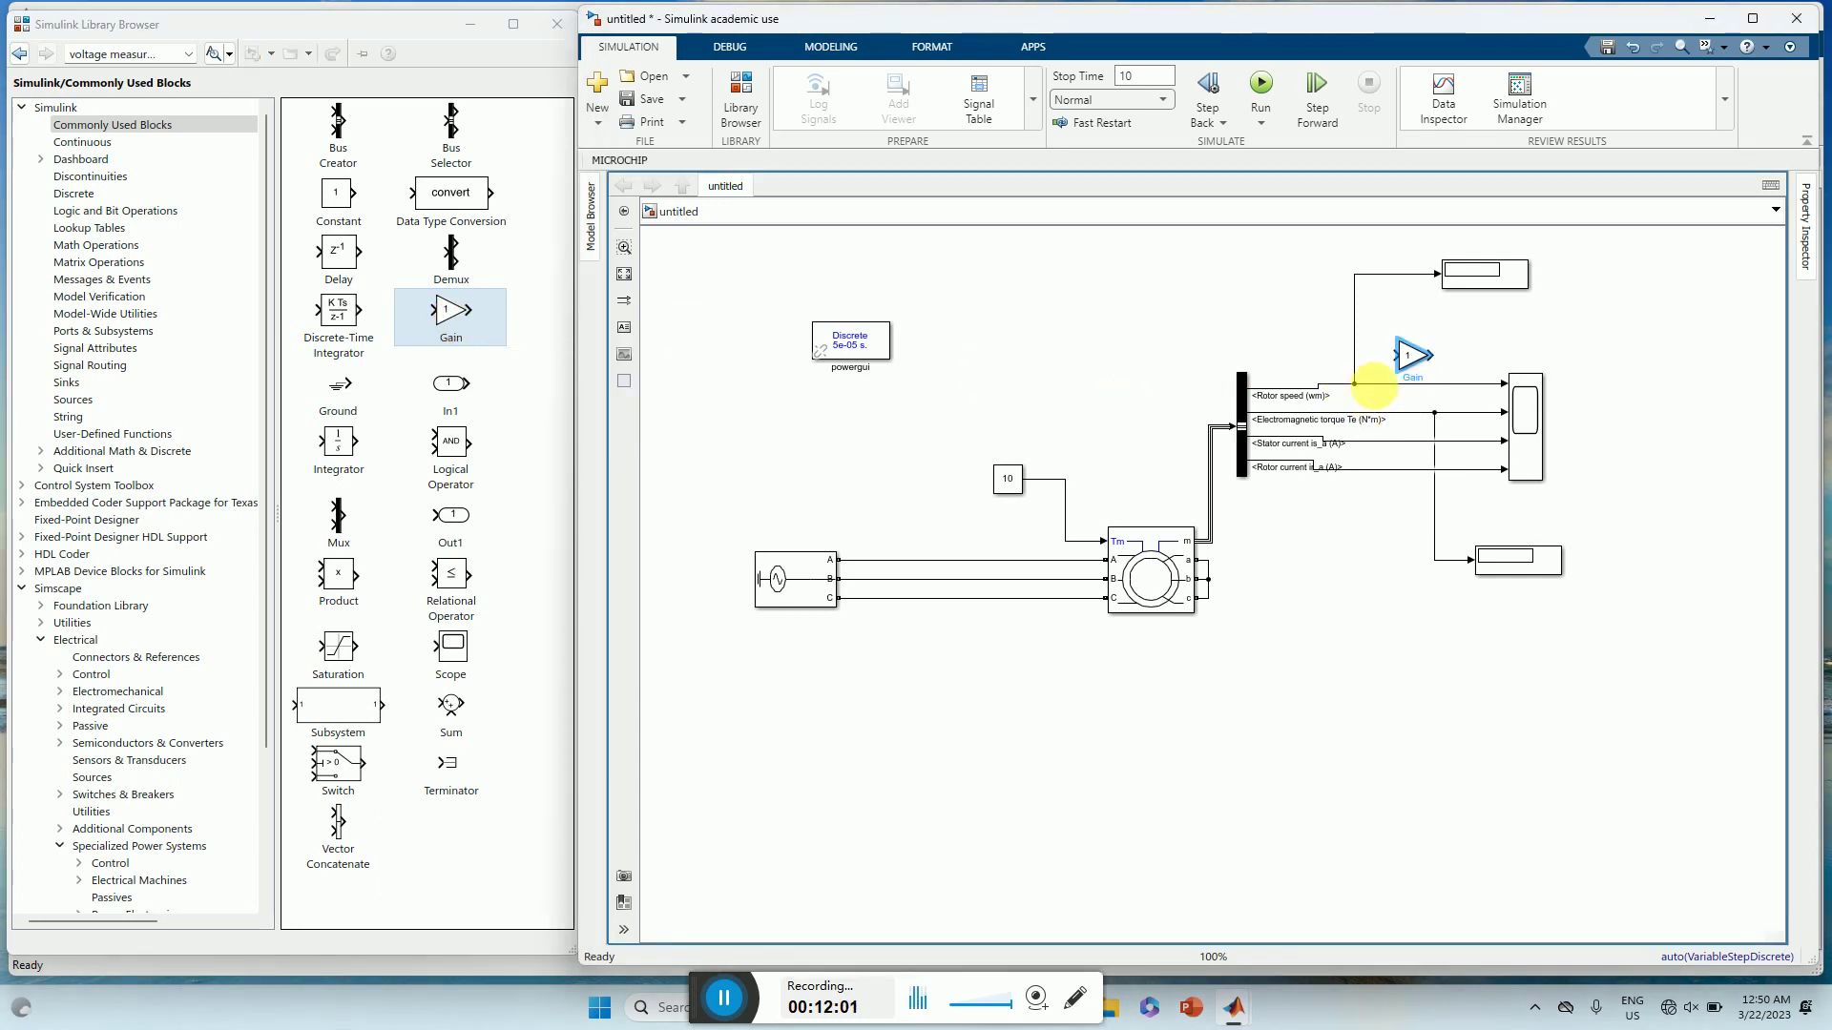
- Delete the rotor speed lines to the Scope and Display, and wire rotor speed through the Gain block into the Scope's first input
click(1377, 384)
key(Delete)
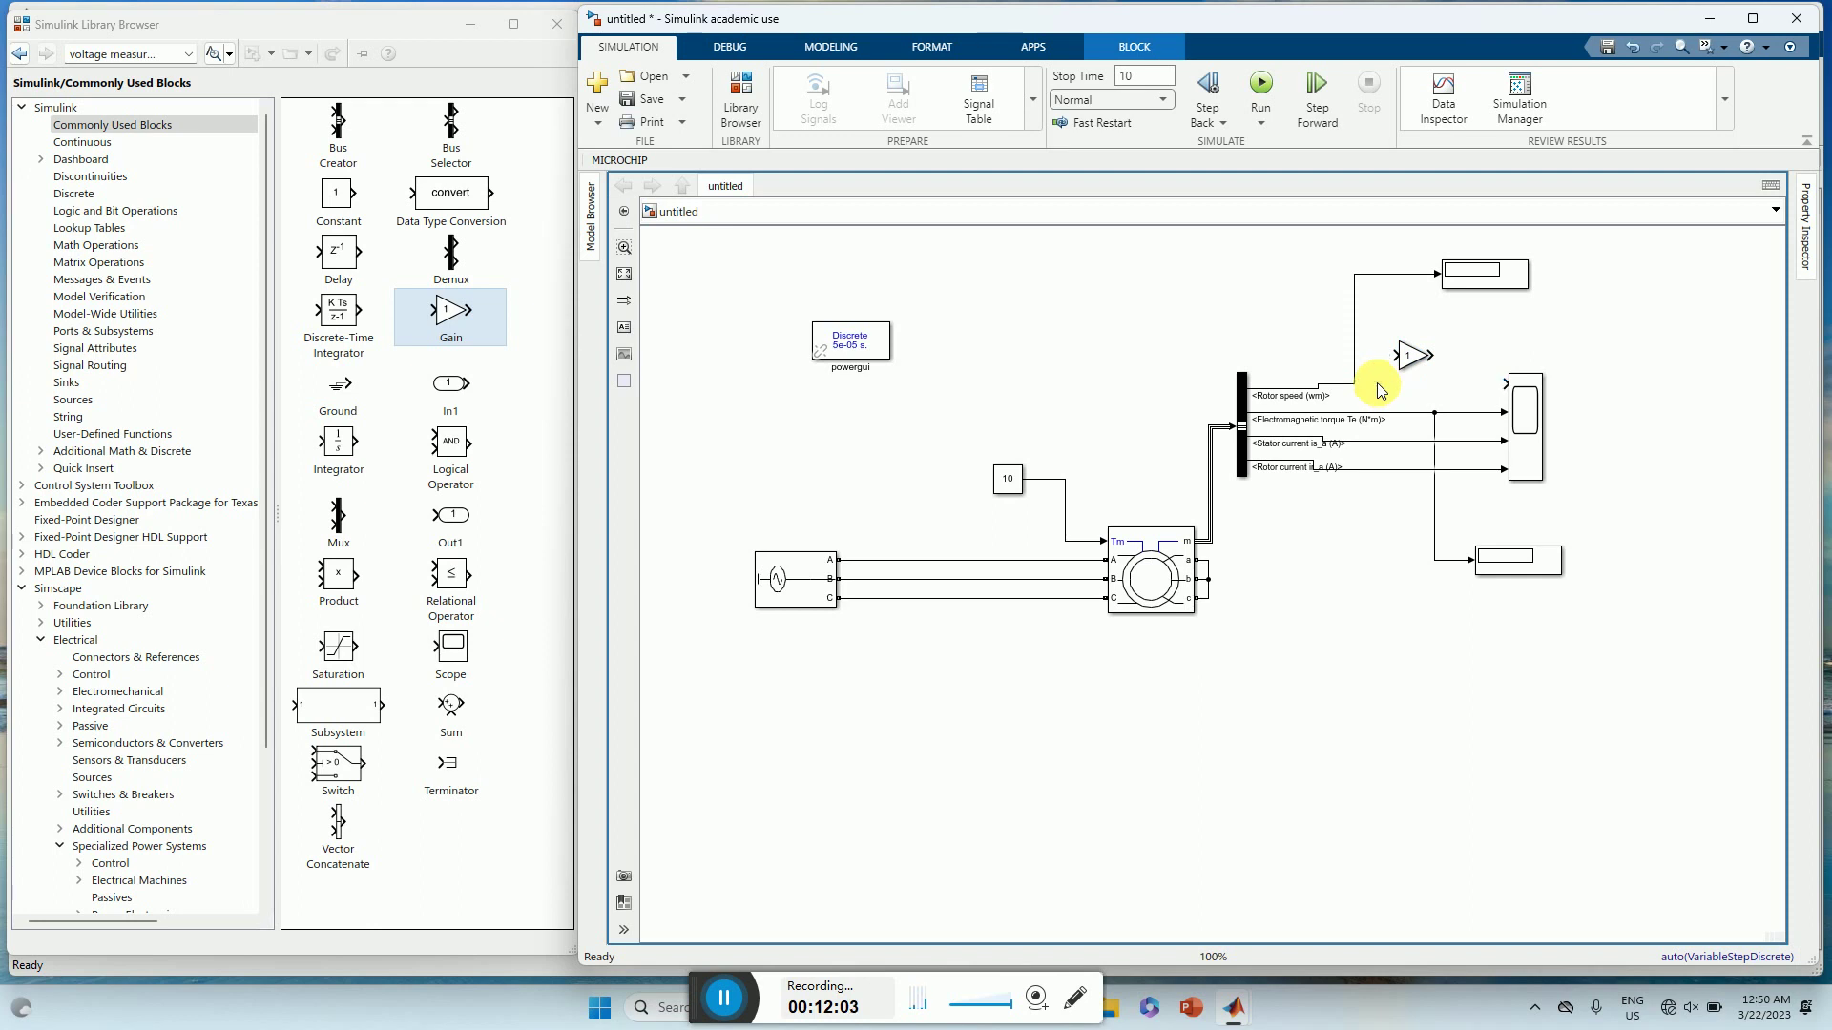
click(1353, 369)
key(Delete)
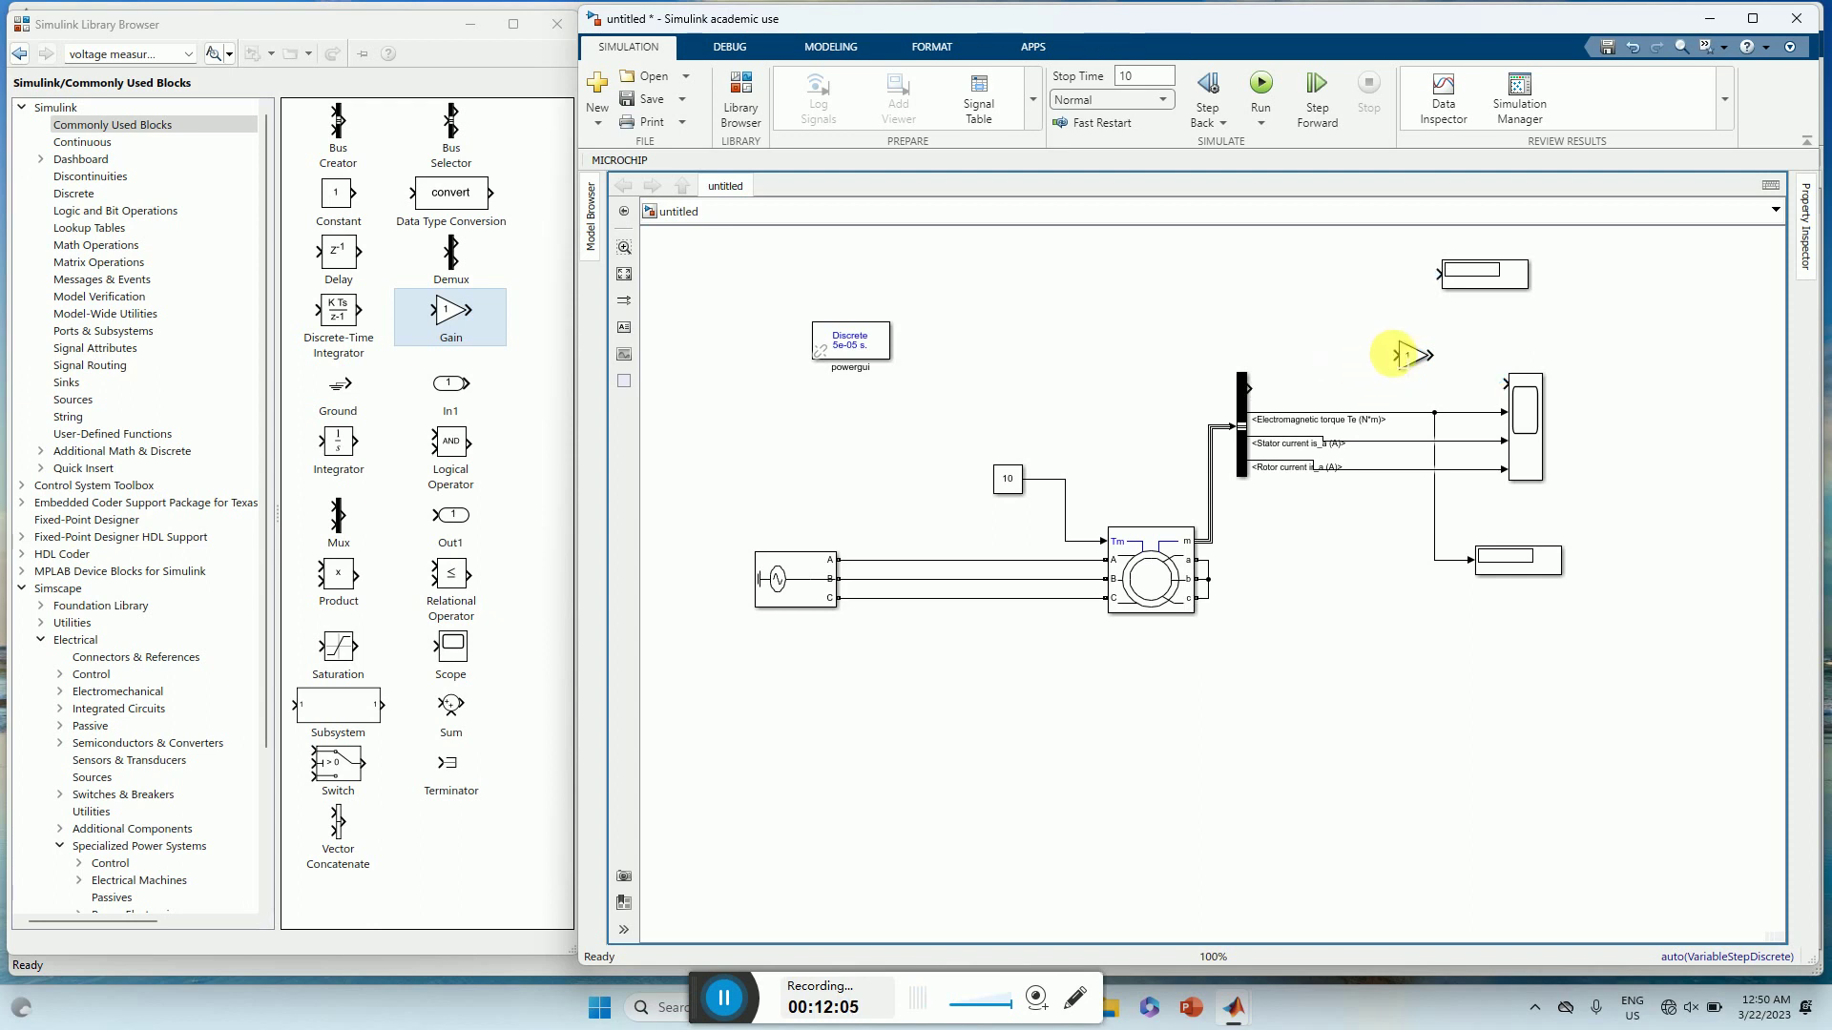
drag(1396, 354, 1261, 389)
click(1418, 357)
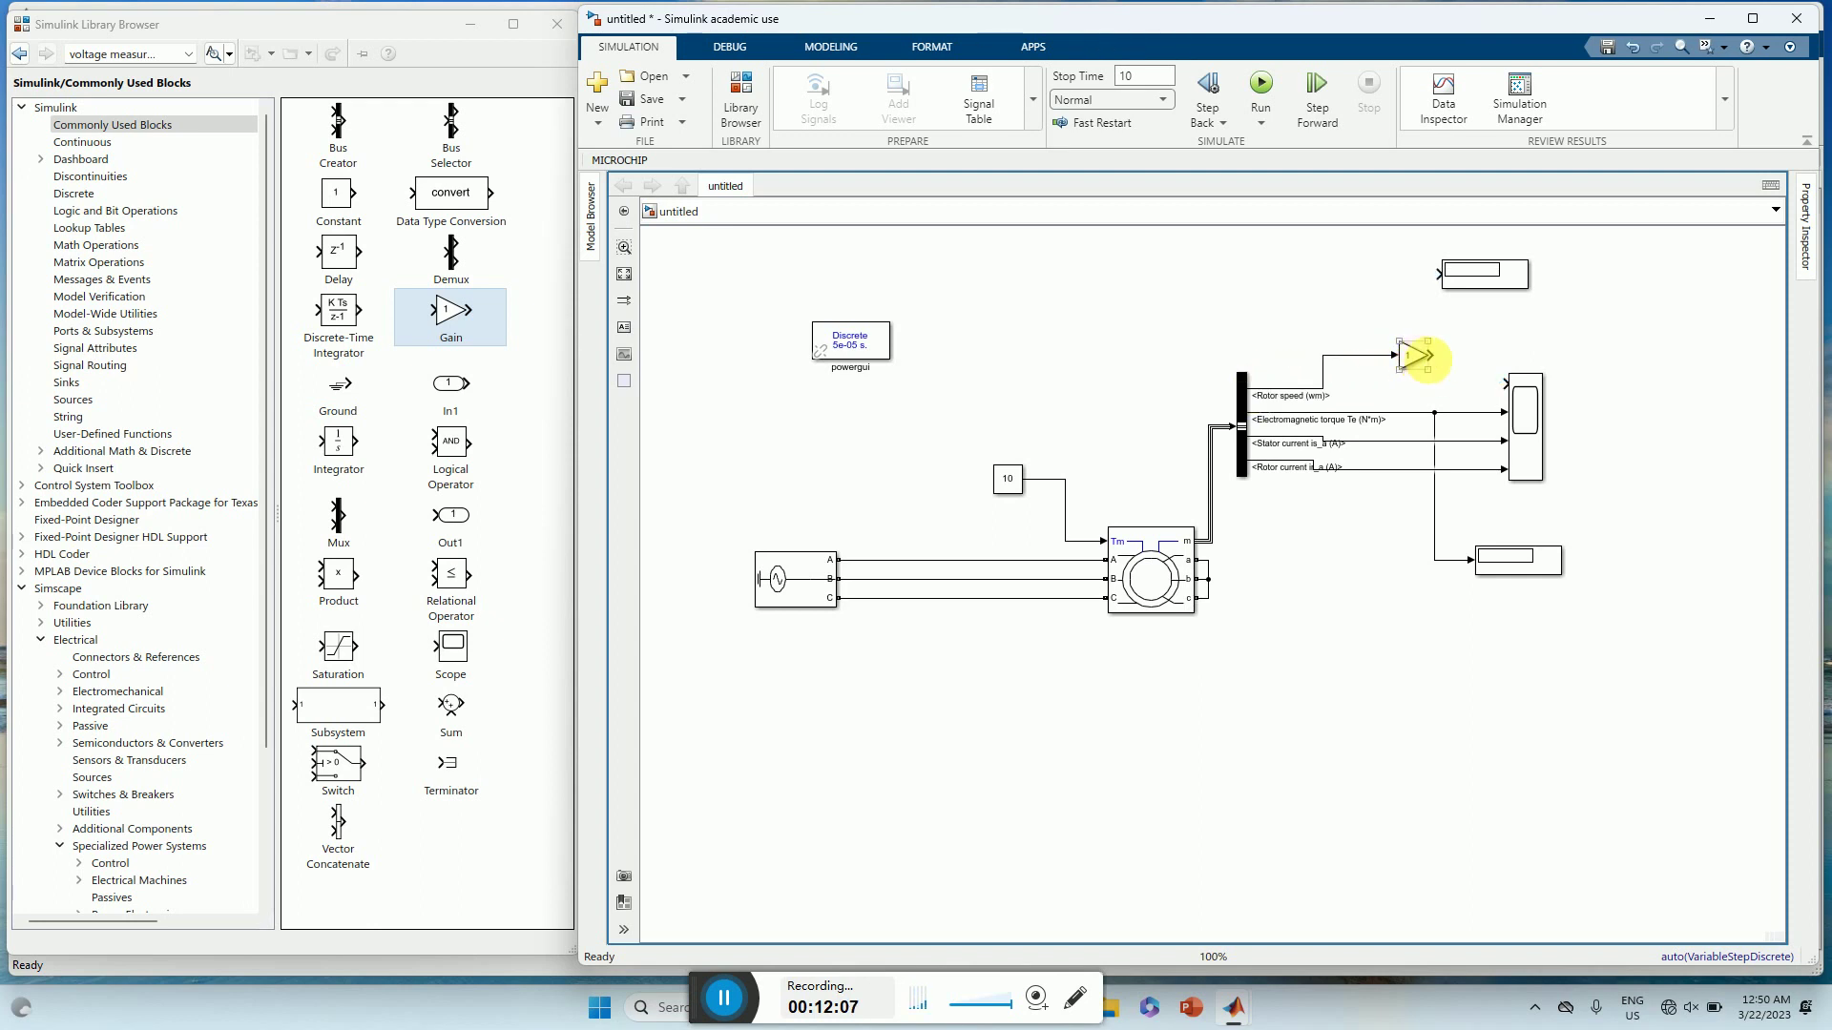
drag(1434, 358, 1510, 386)
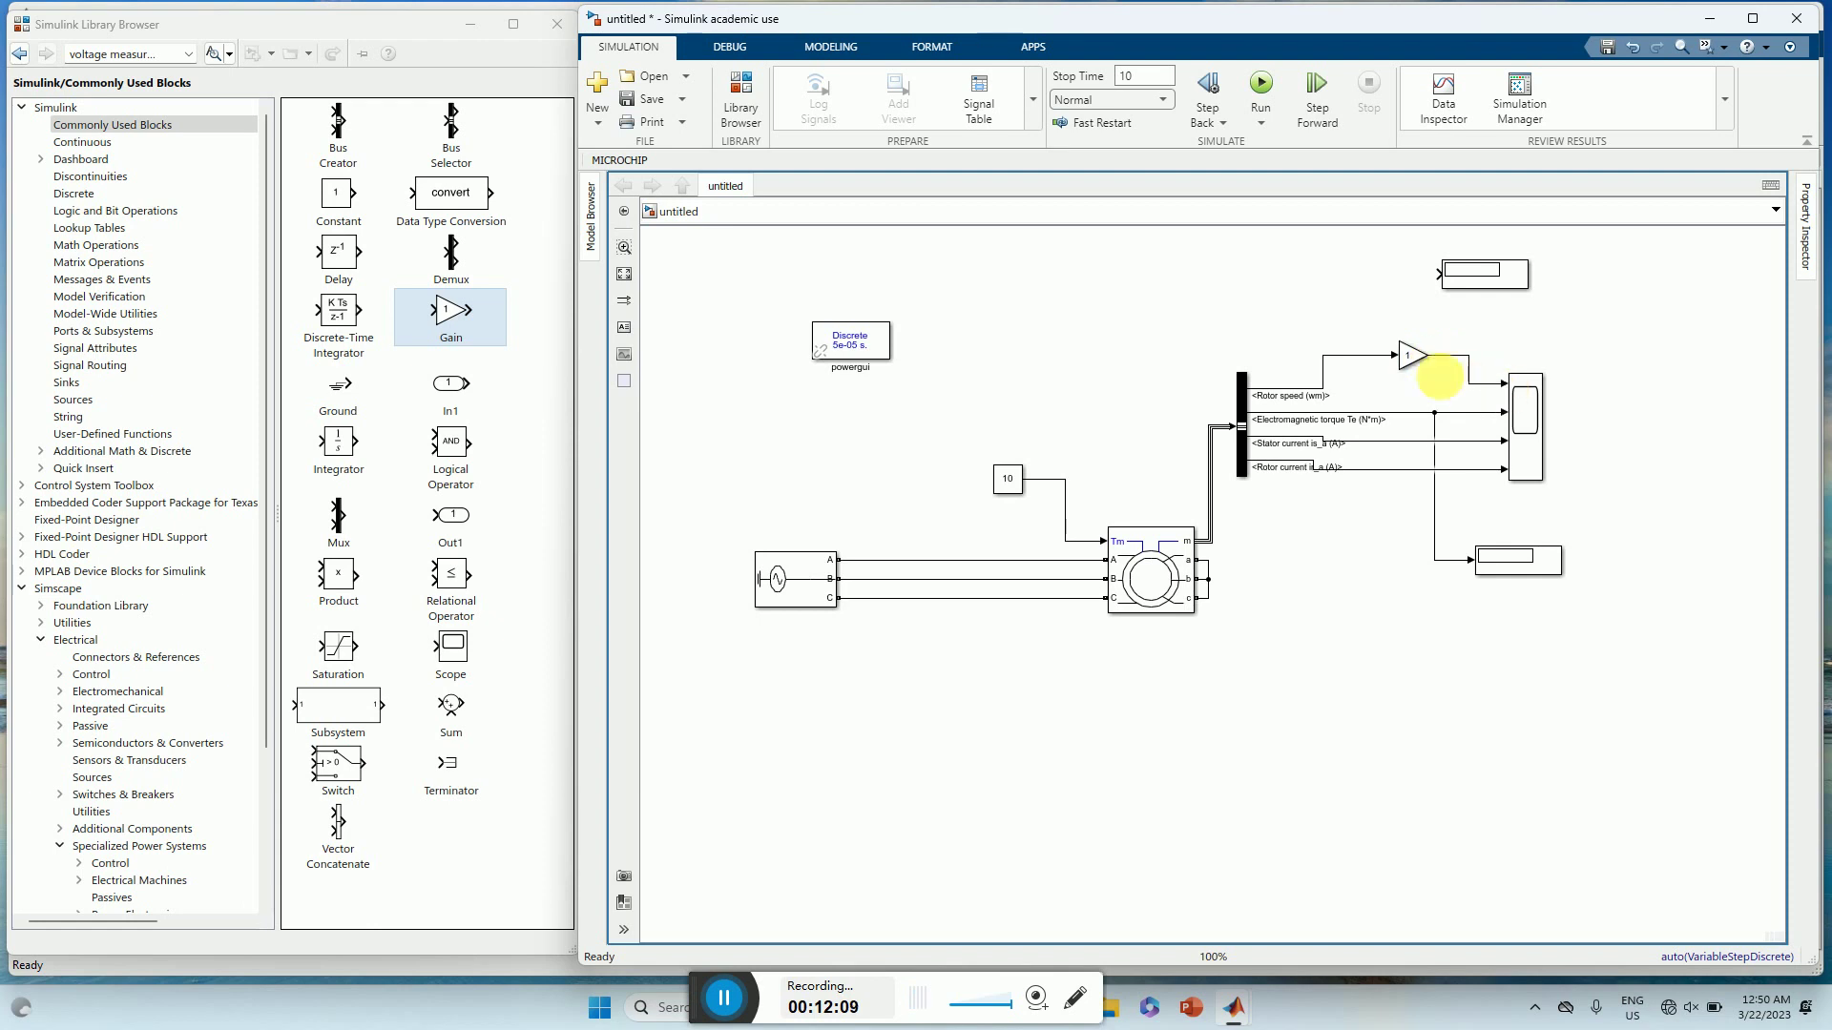
- Set the Gain block's gain to 30/pi, apply it and close the parameters
click(1412, 362)
double_click(1415, 361)
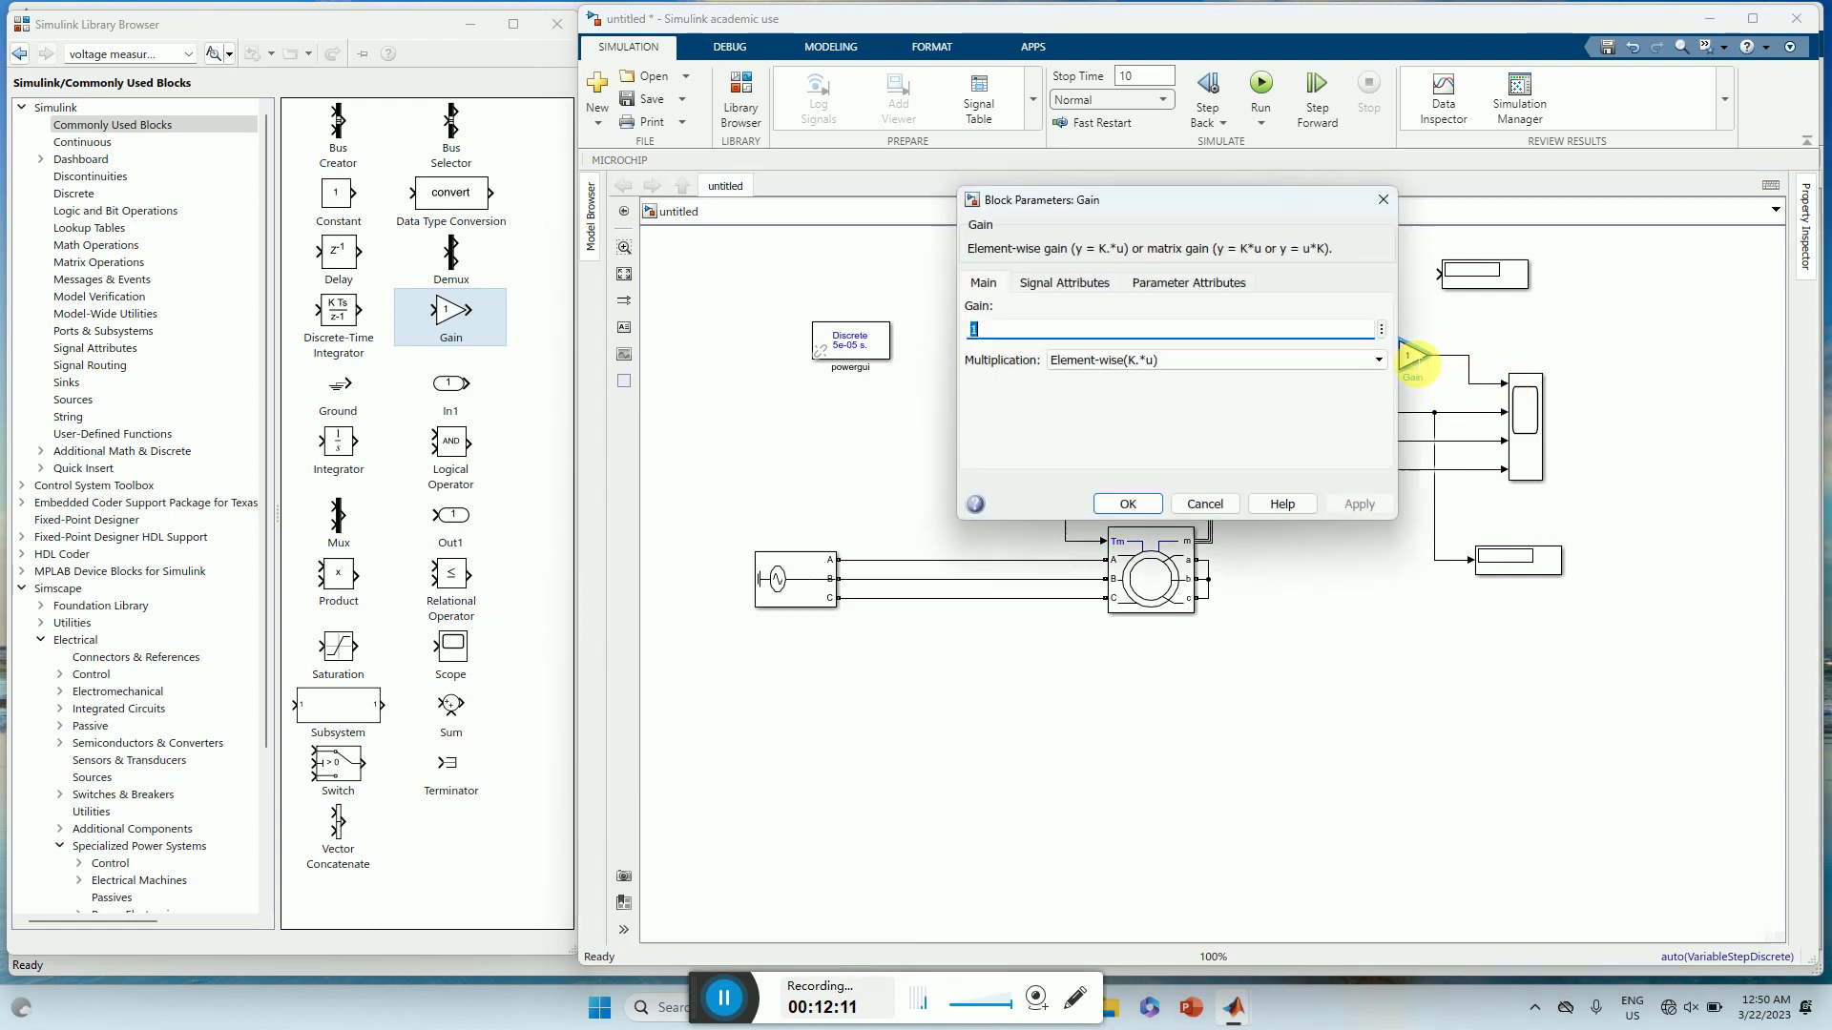
text(30)
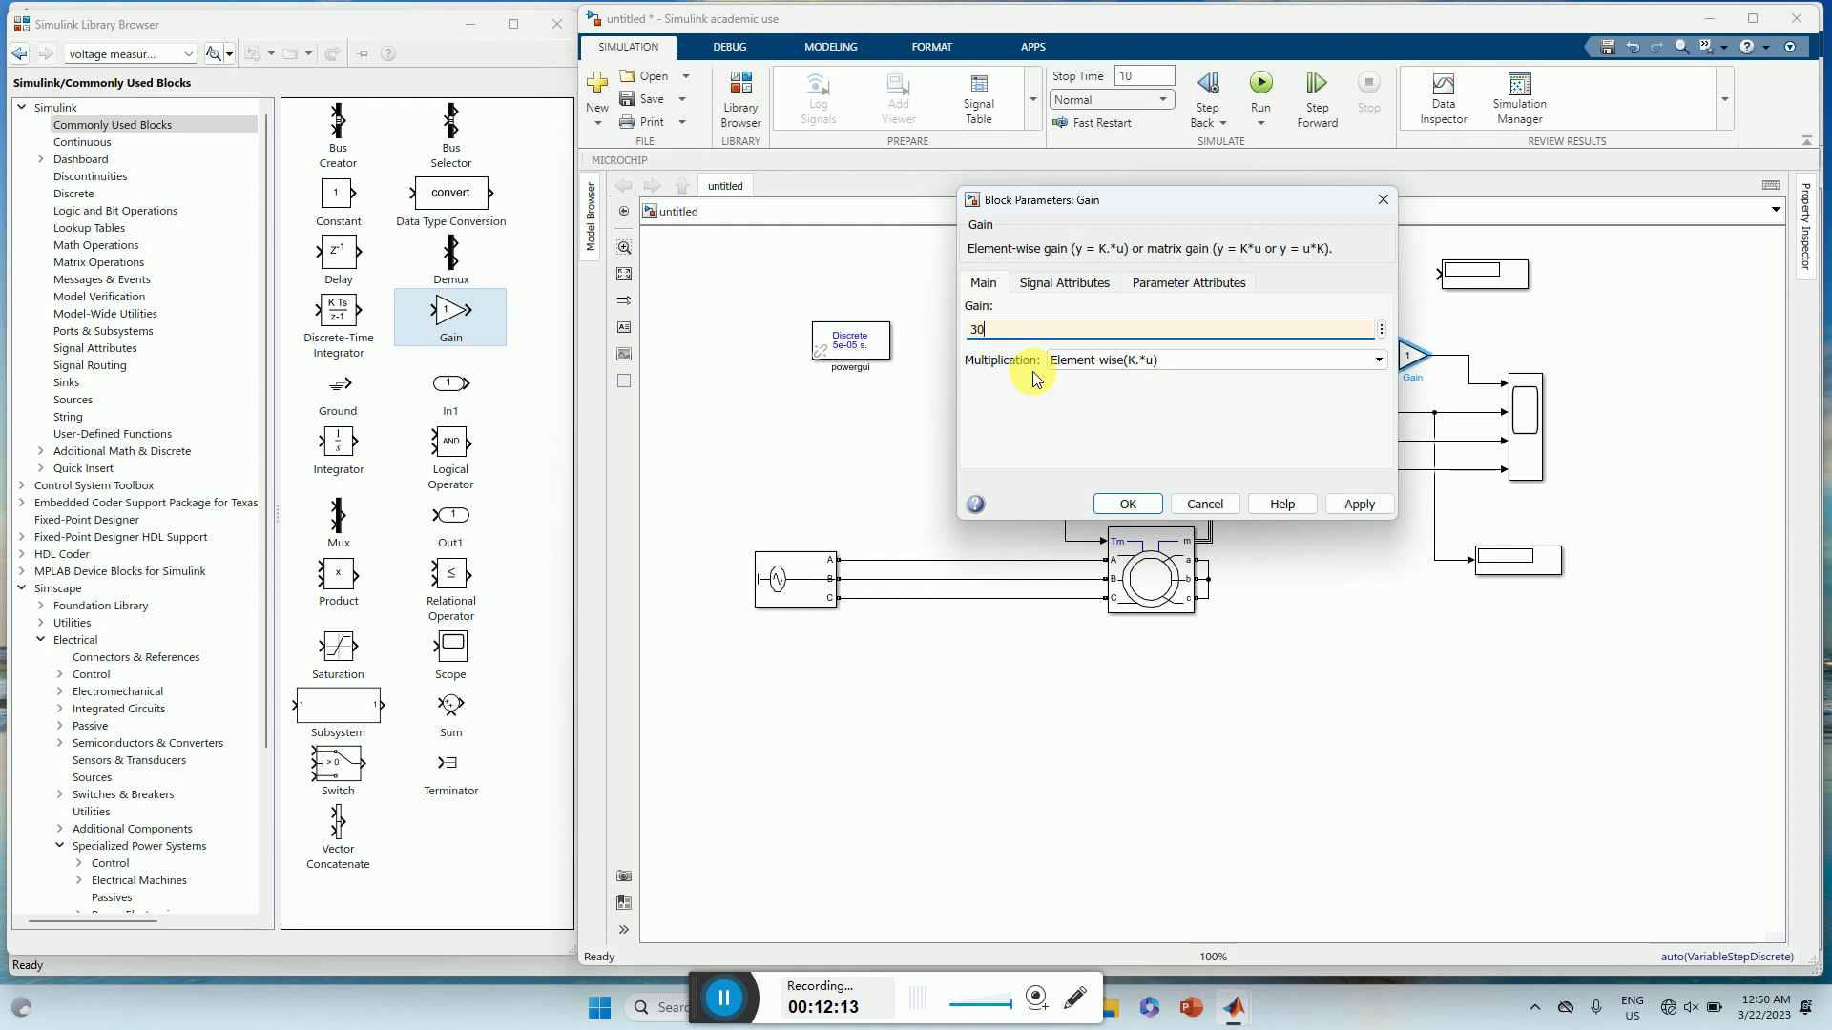
text(/pi)
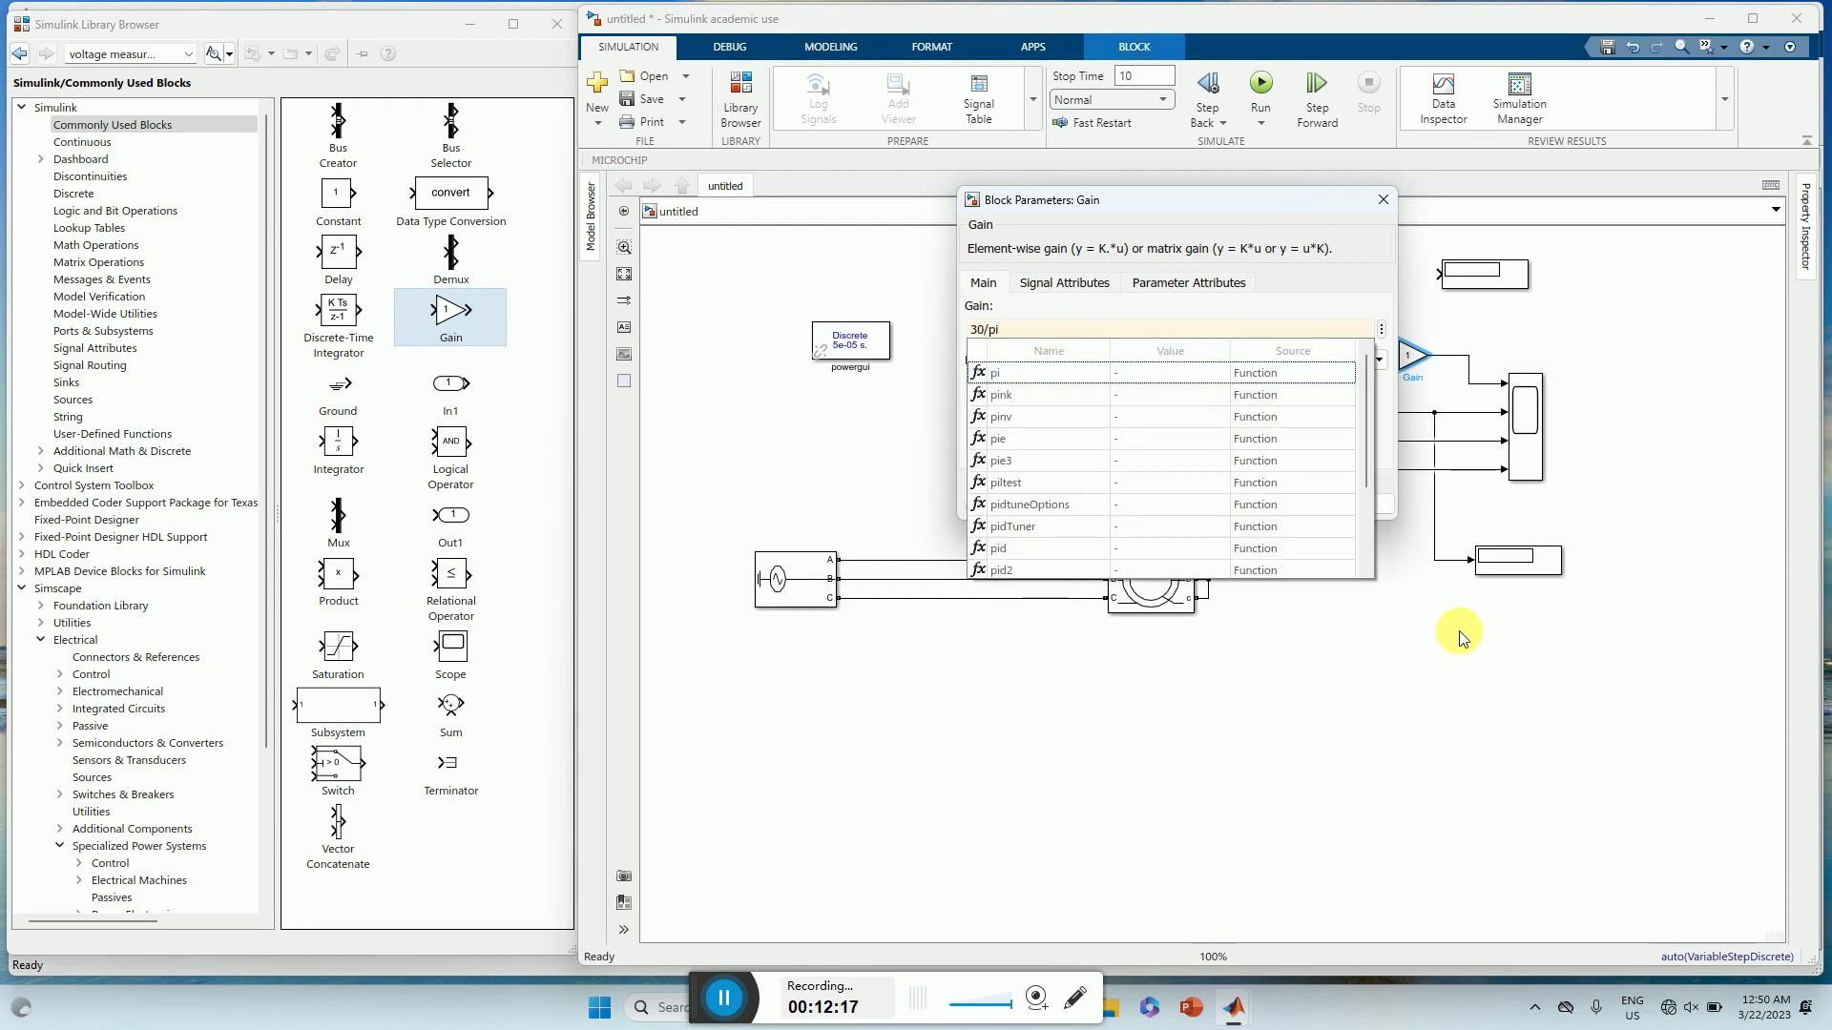
key(Escape)
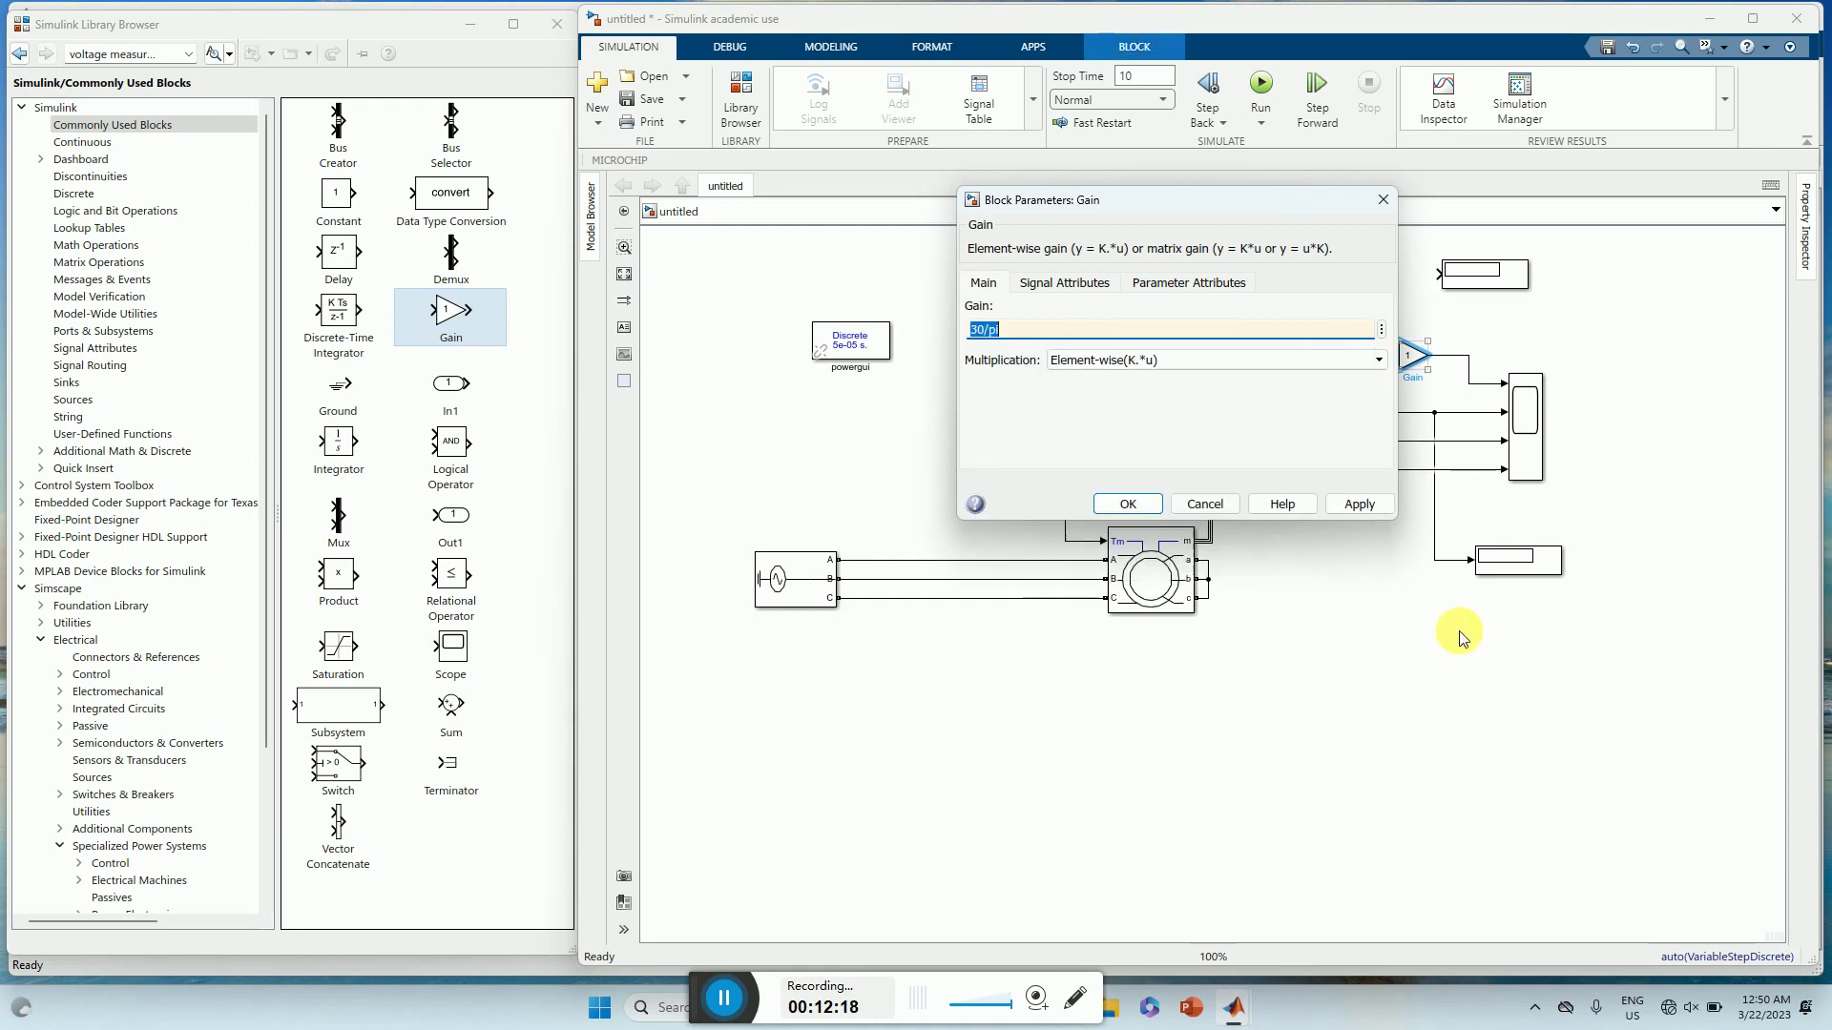
click(1360, 508)
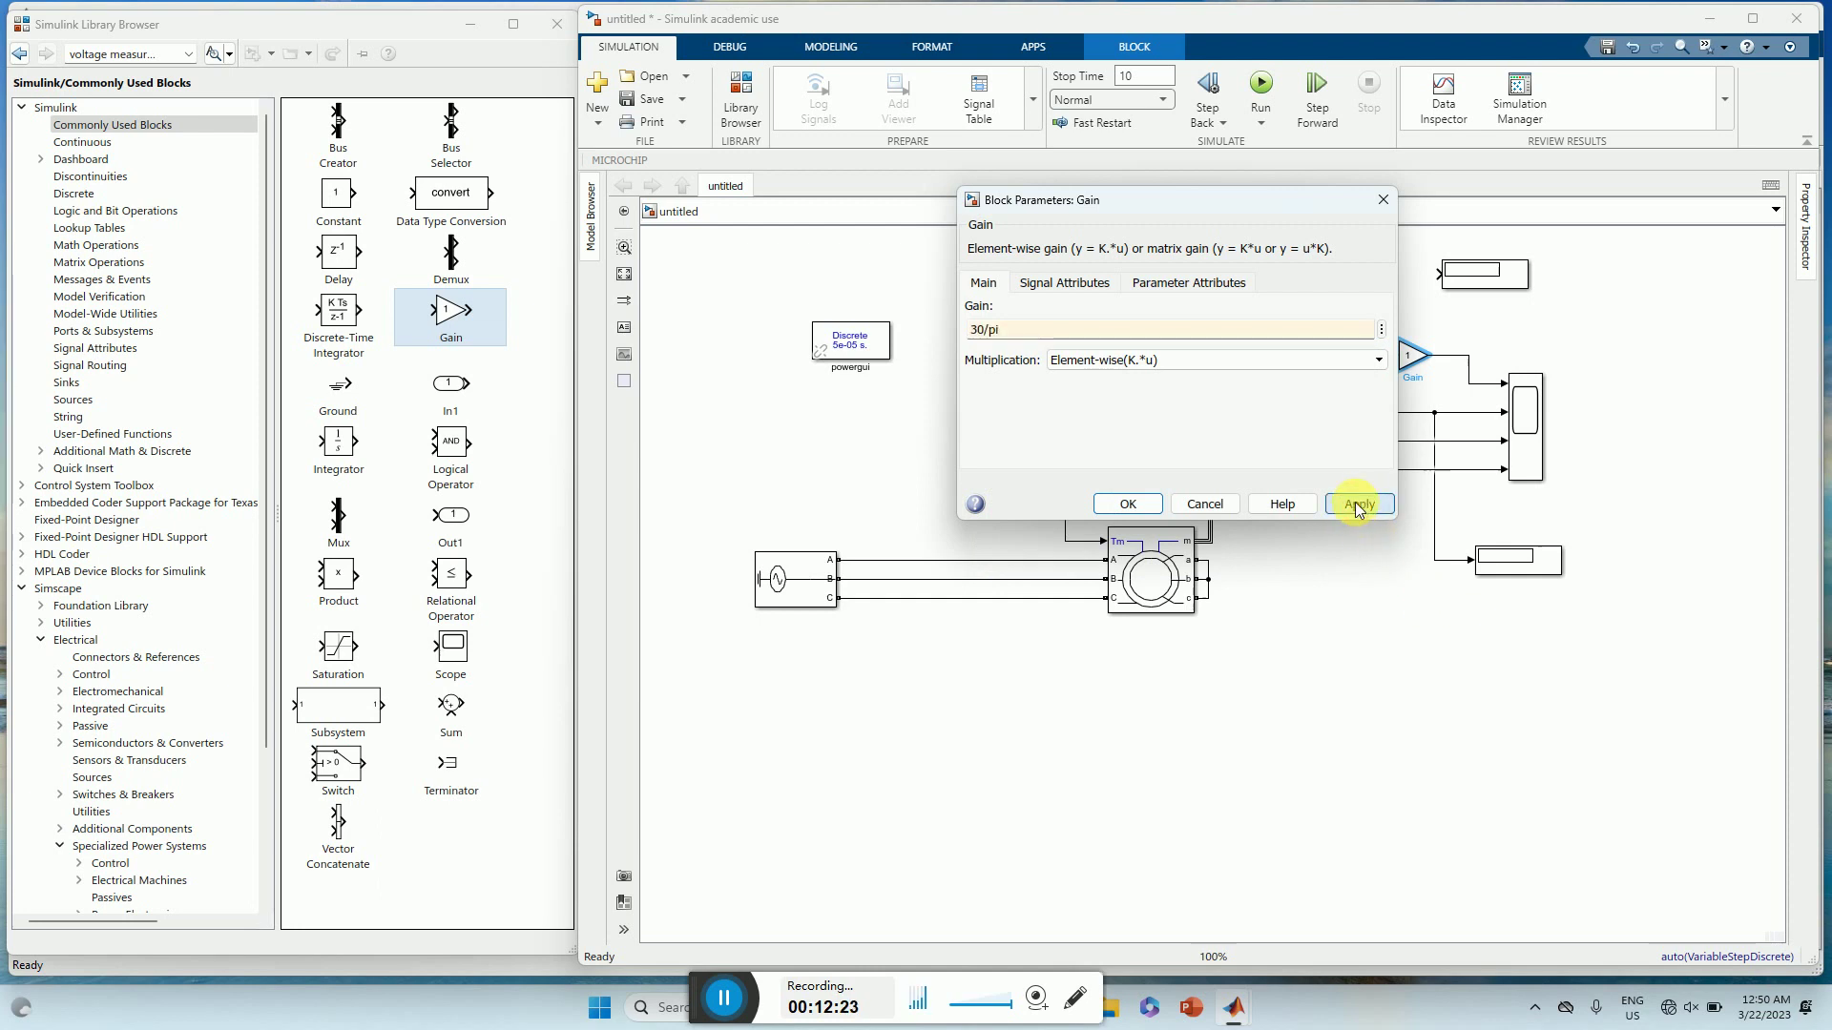
click(1129, 503)
- Connect the upper Display to the Gain output and run the simulation with a stop time of 4
mouse_move(1504, 278)
mouse_down()
mouse_move(1647, 282)
mouse_move(1521, 306)
mouse_move(1466, 353)
mouse_up()
click(1311, 552)
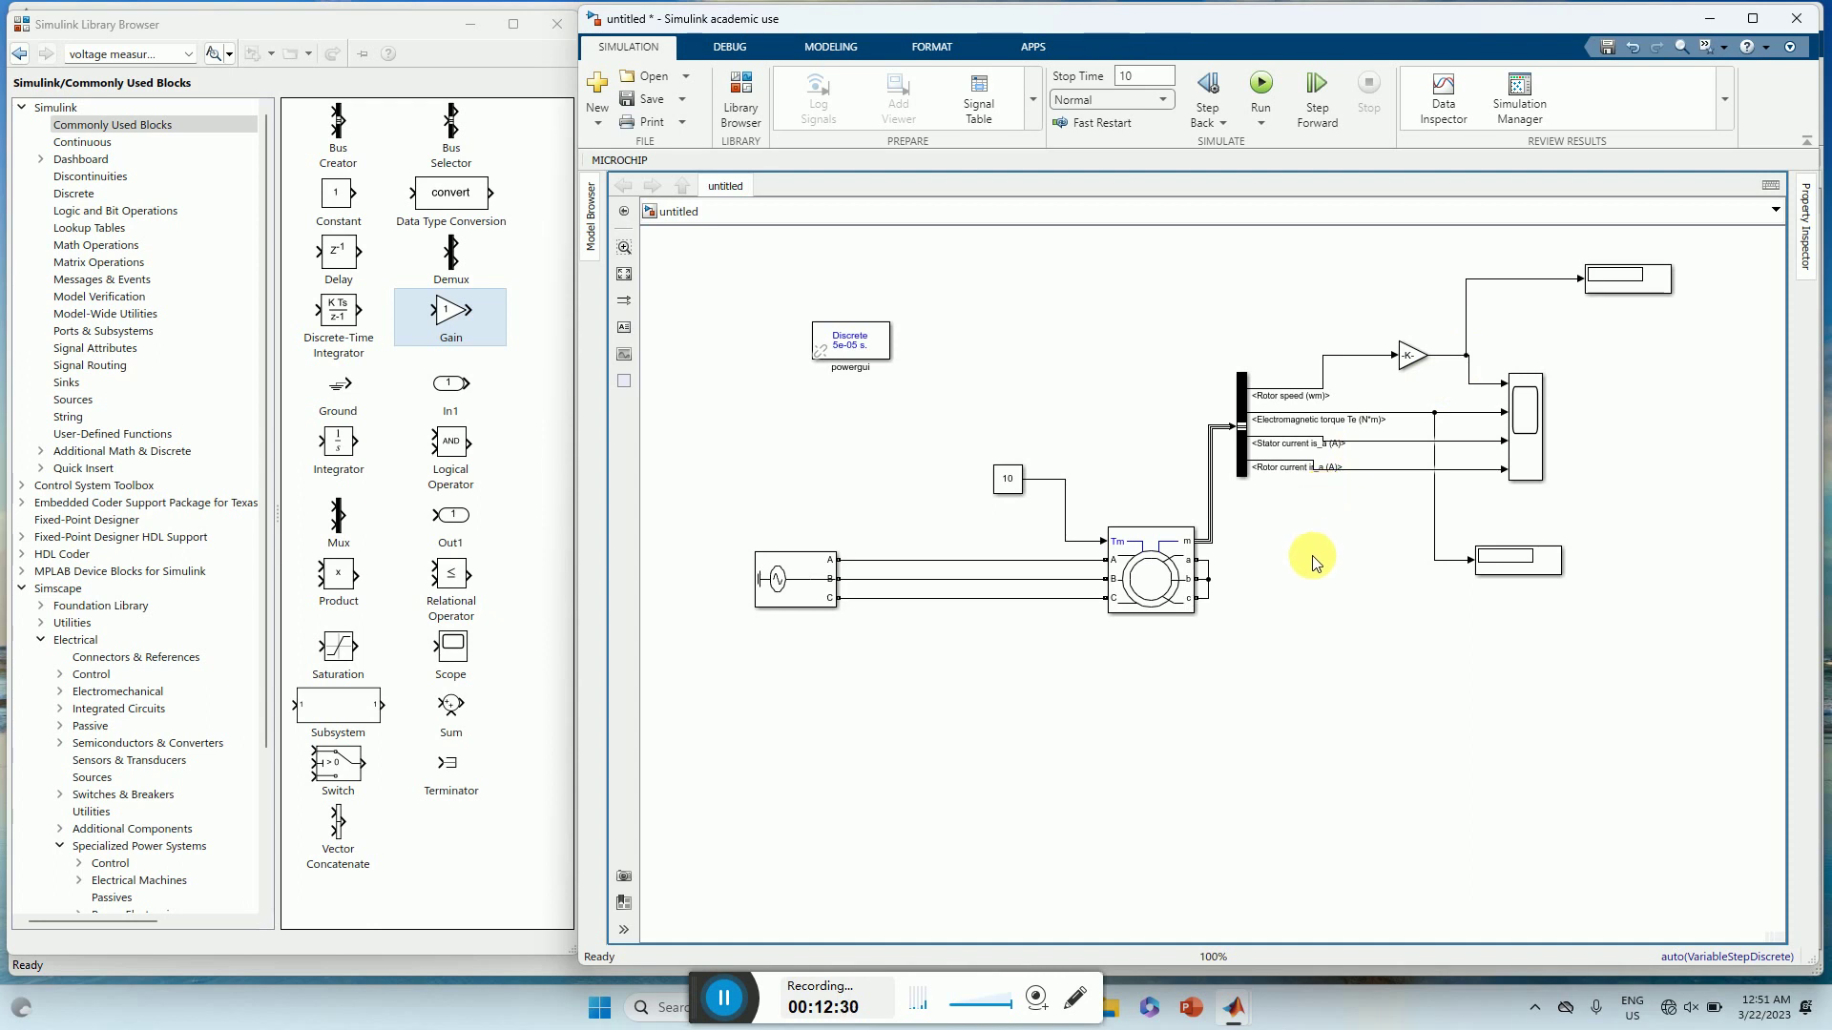
double_click(1150, 76)
text(4)
click(1261, 84)
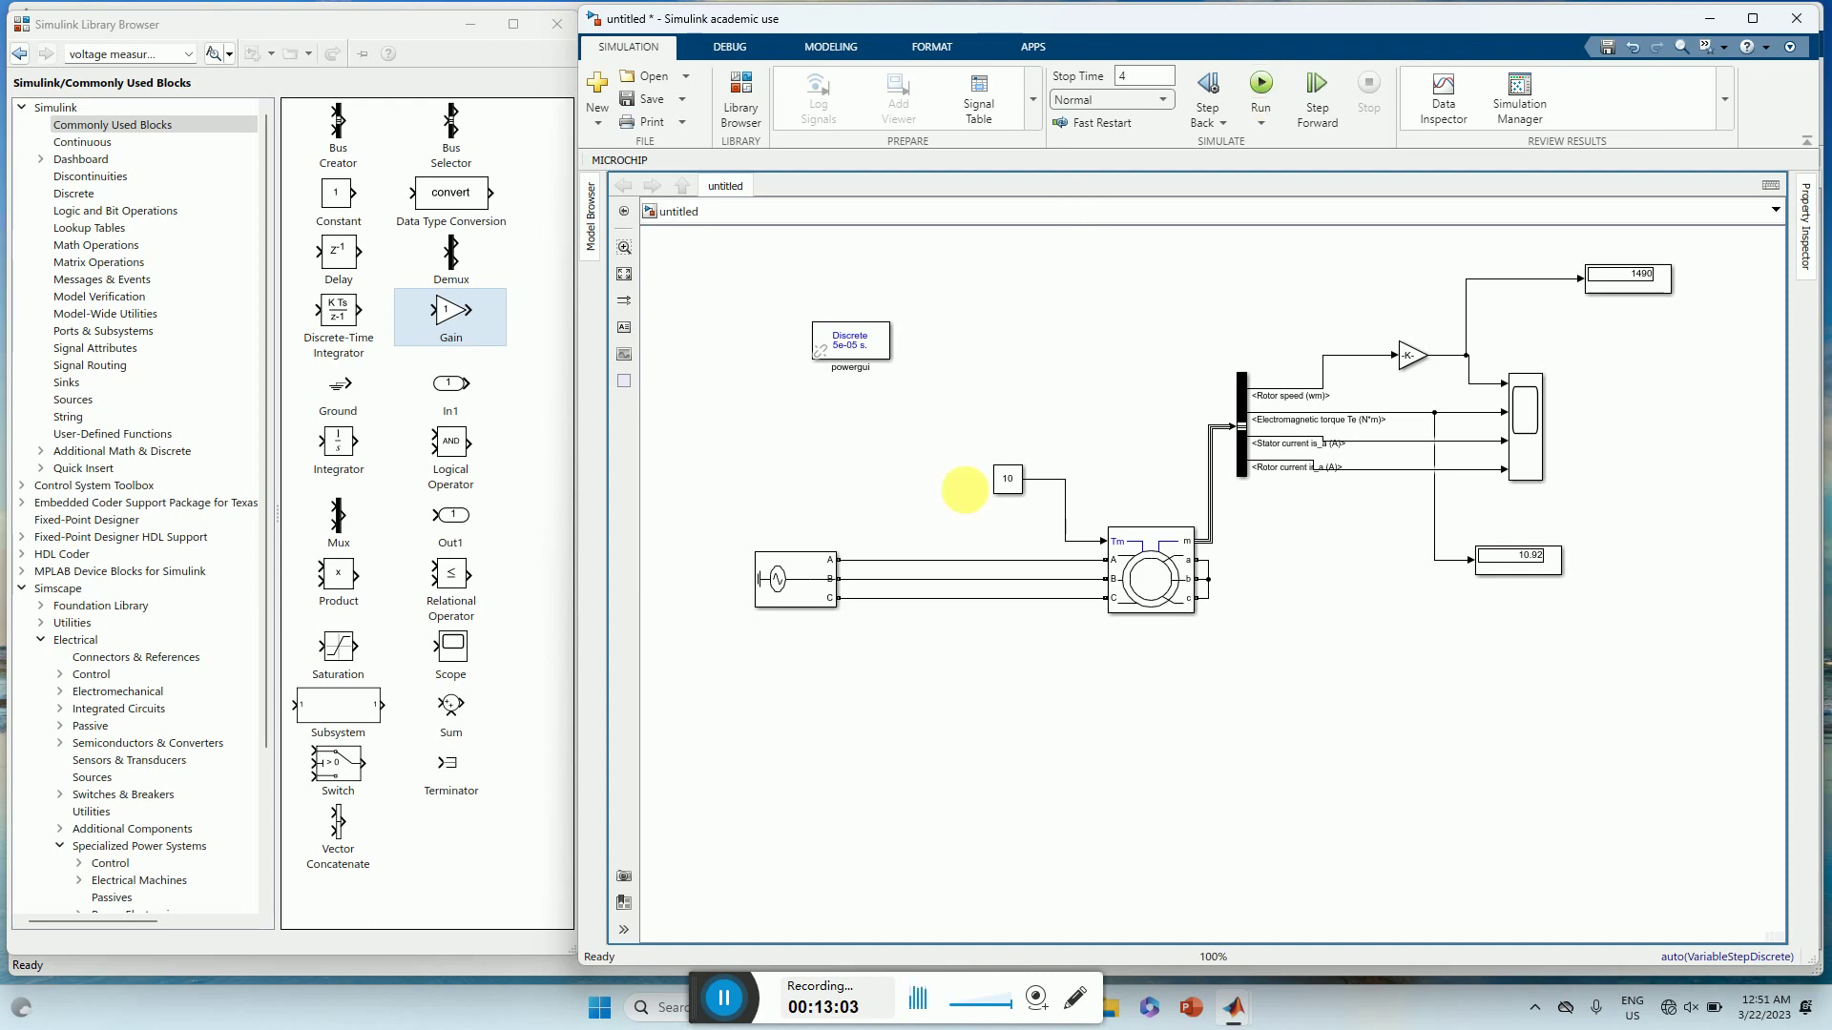
- Set the load torque Constant to 50 and run the simulation
click(1011, 486)
double_click(1011, 486)
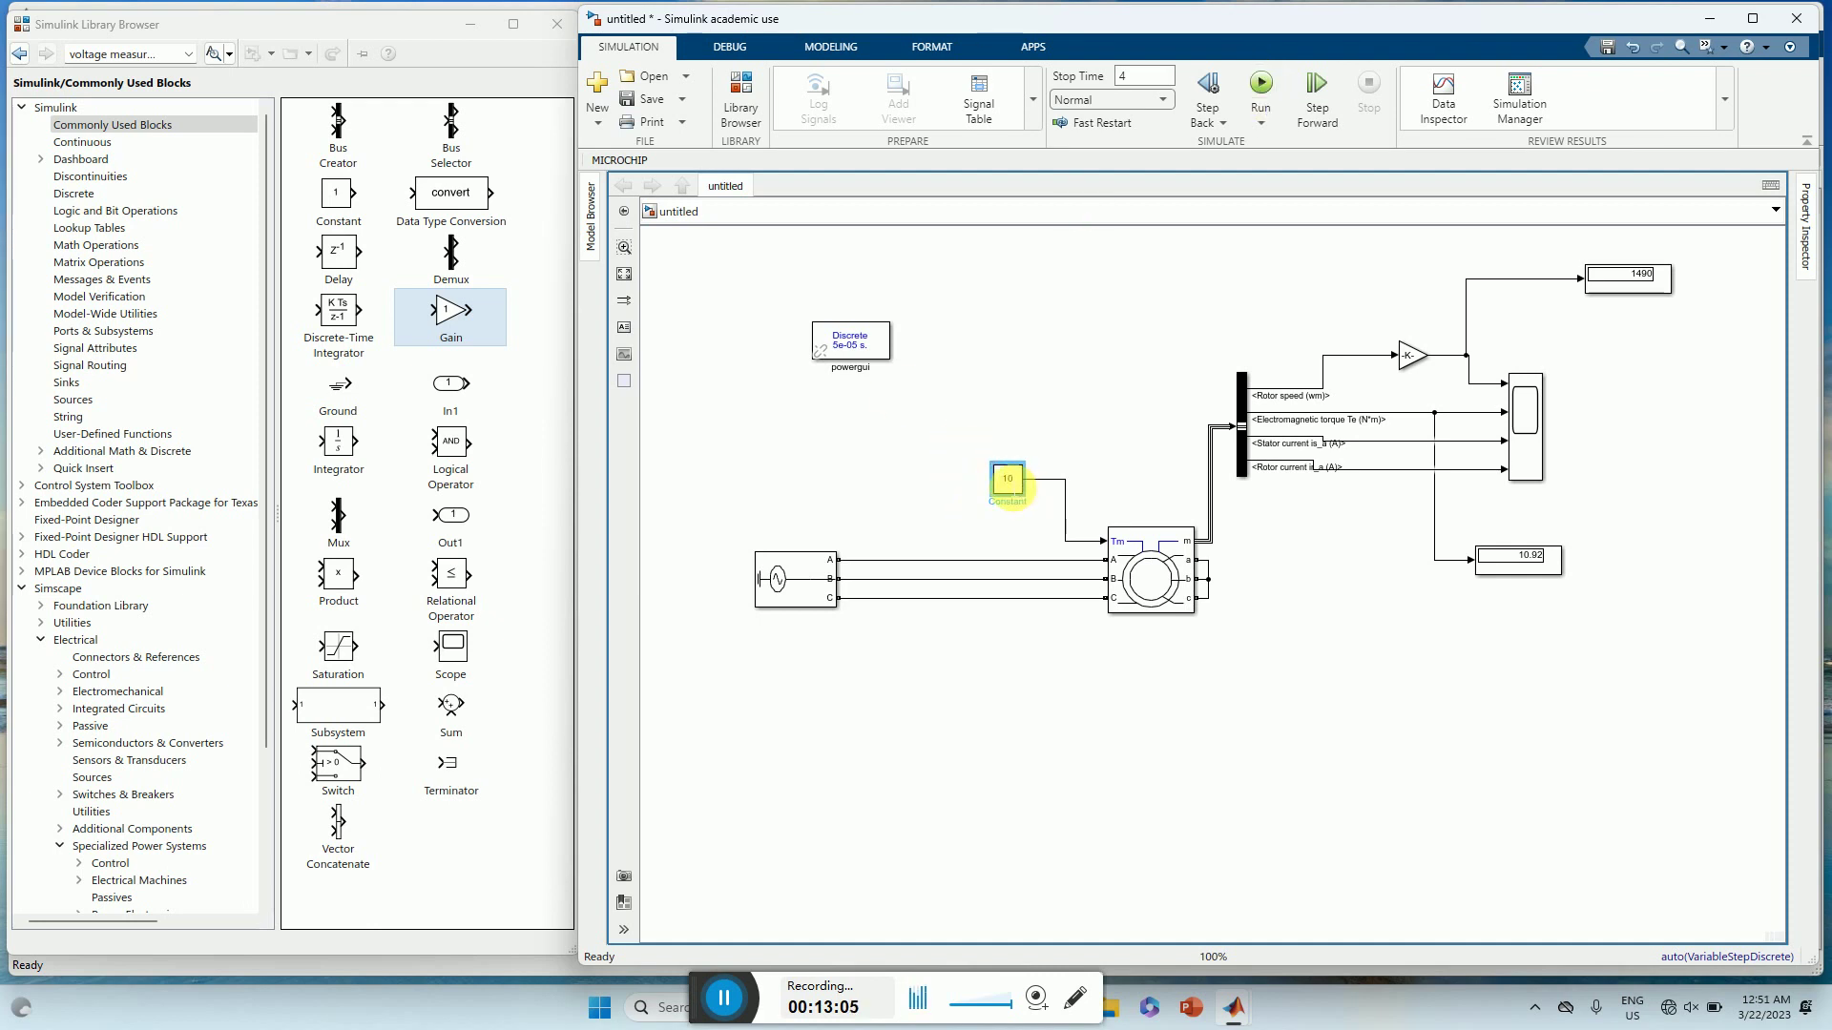
click(1090, 498)
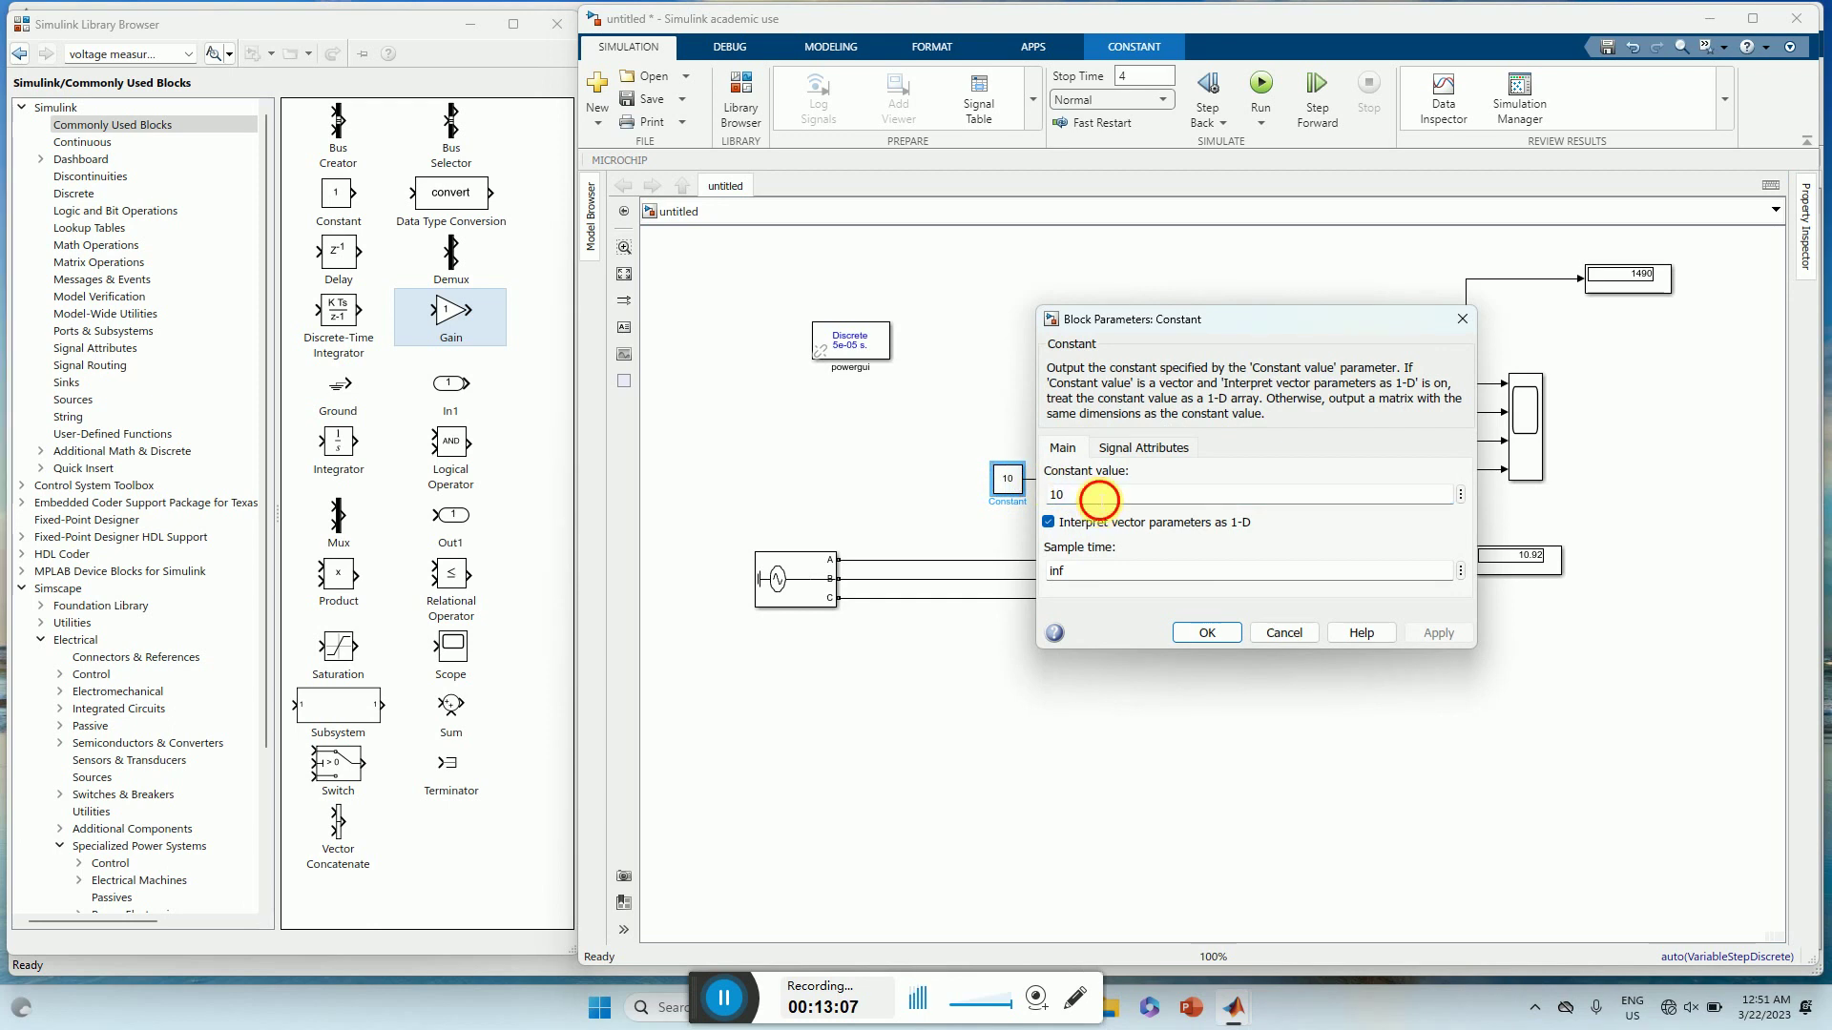
key(BackSpace)
key(BackSpace)
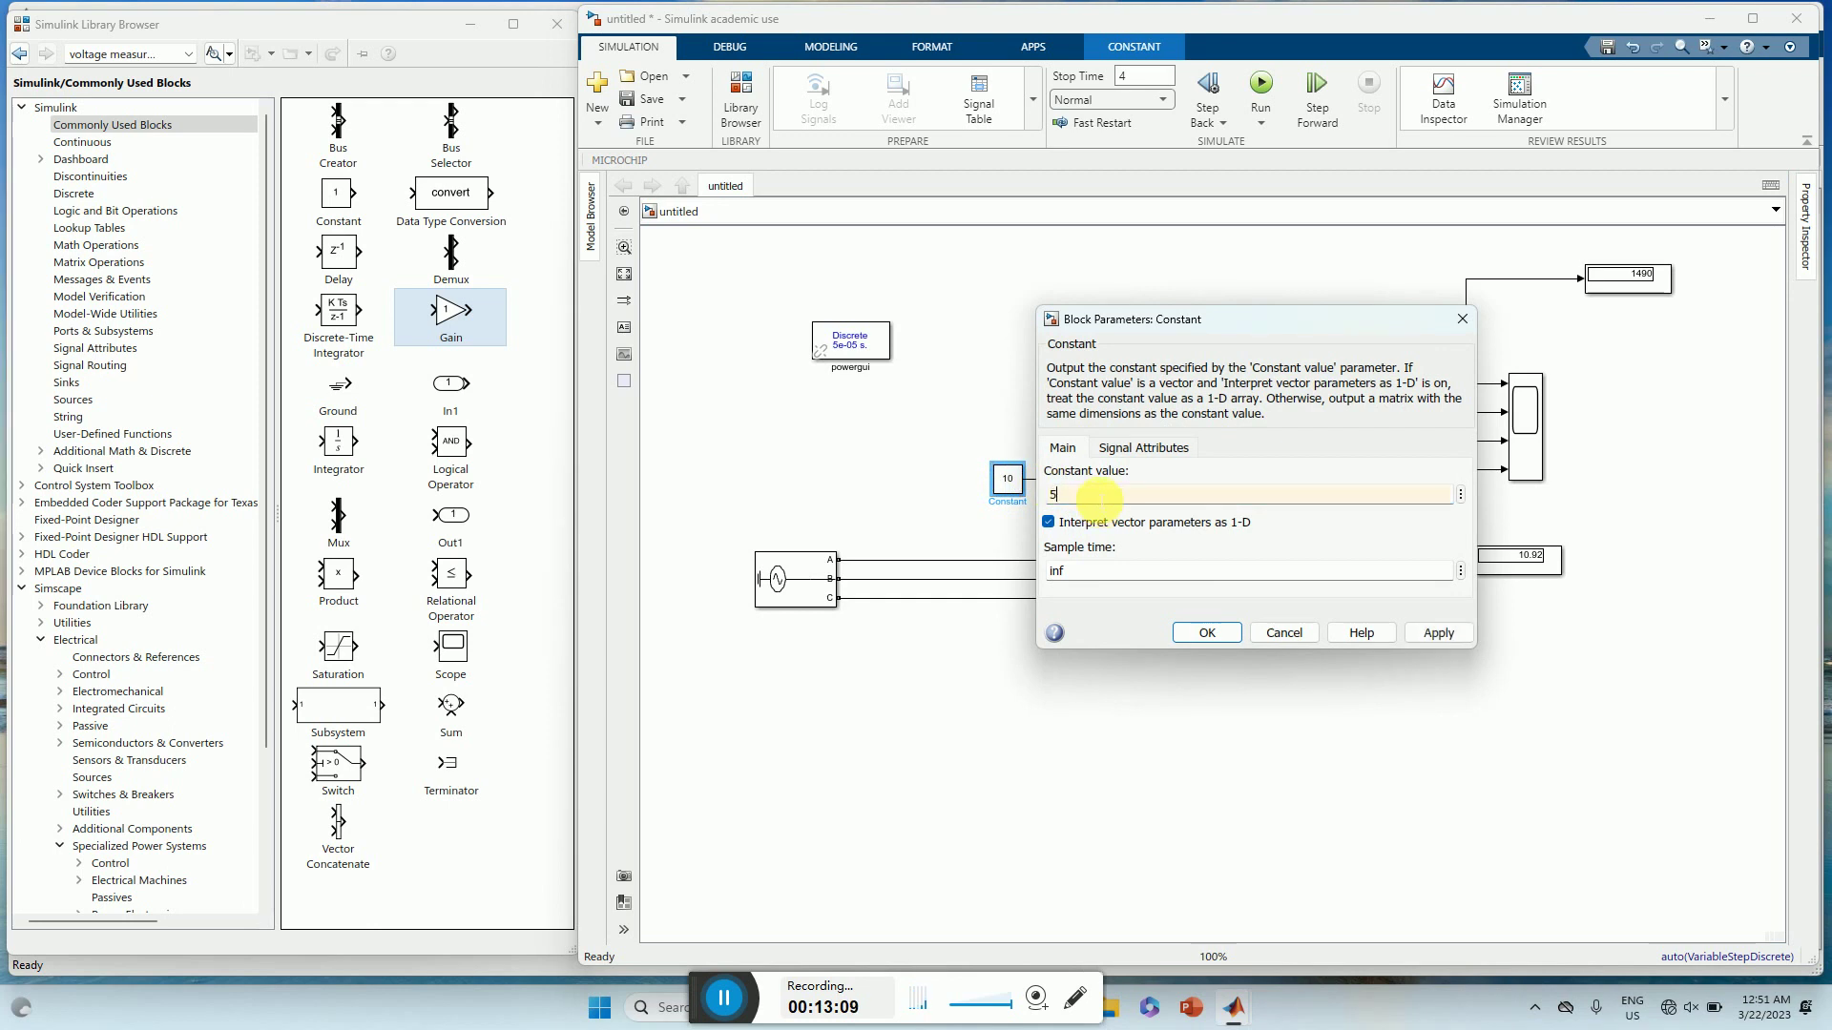
click(1438, 633)
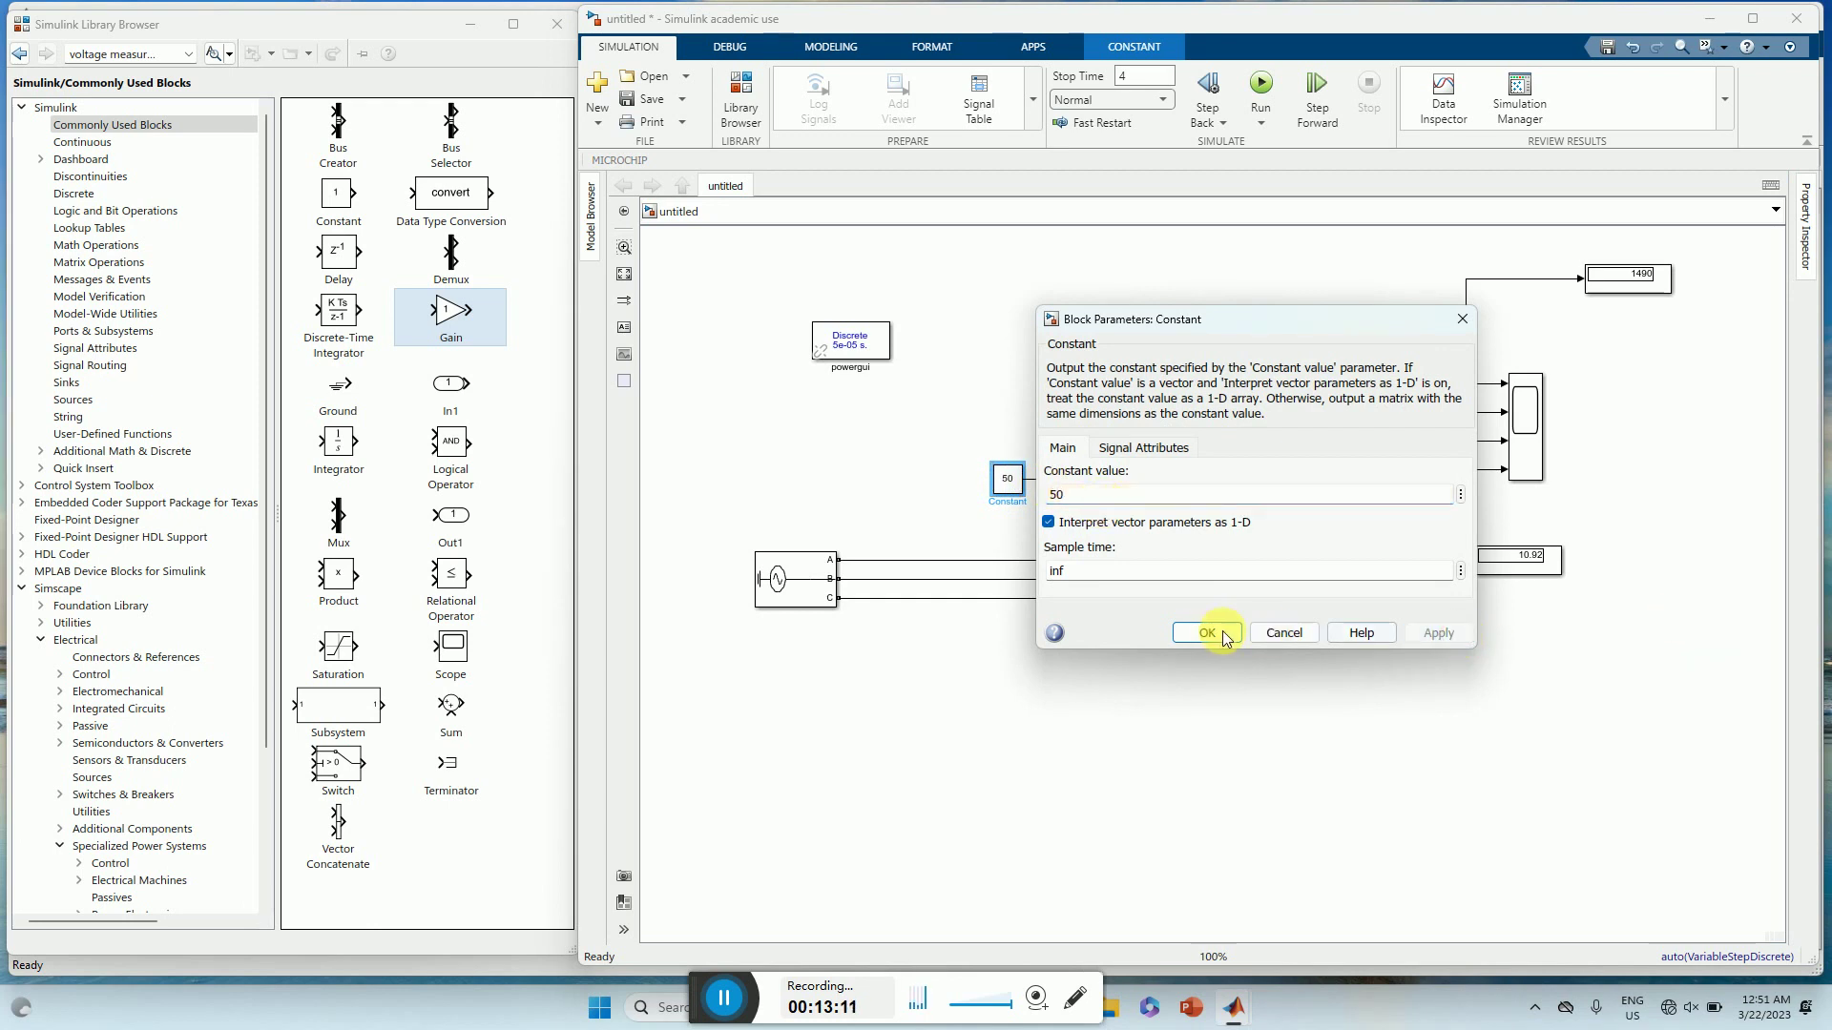
key(Return)
click(1262, 85)
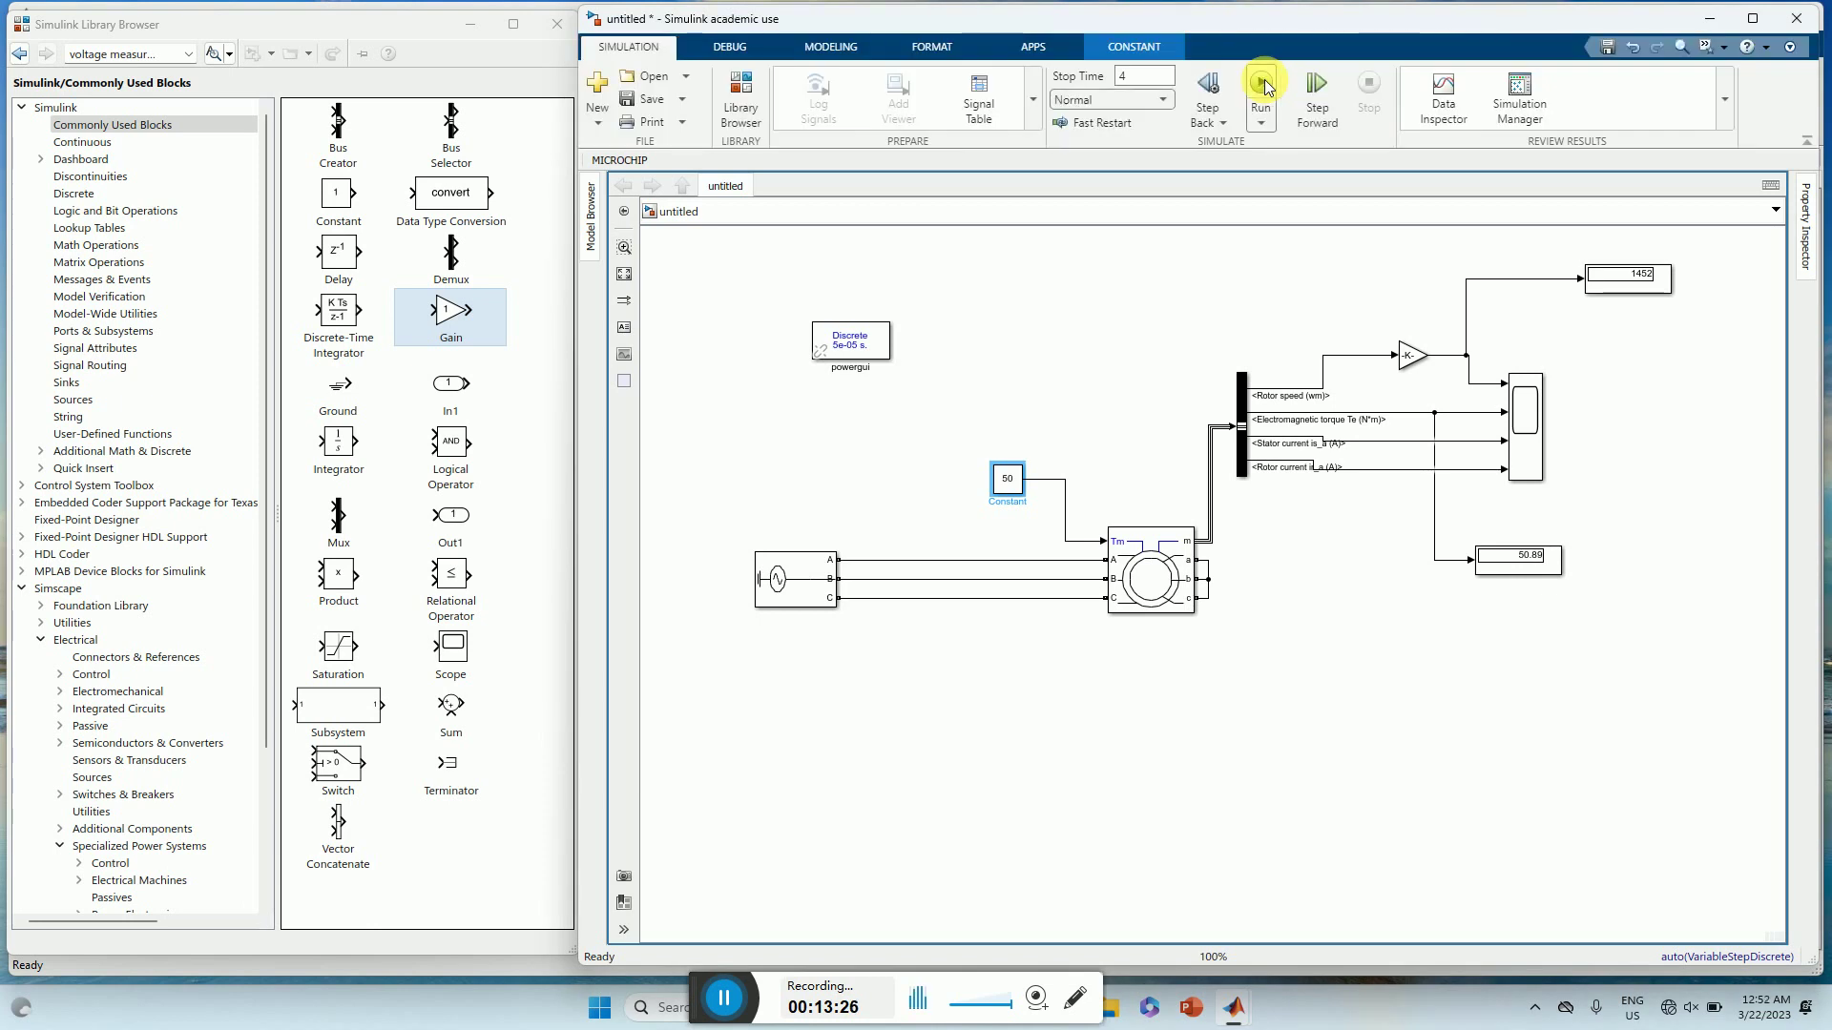
- Change the load torque Constant's value to 100 and rerun the simulation
double_click(1007, 480)
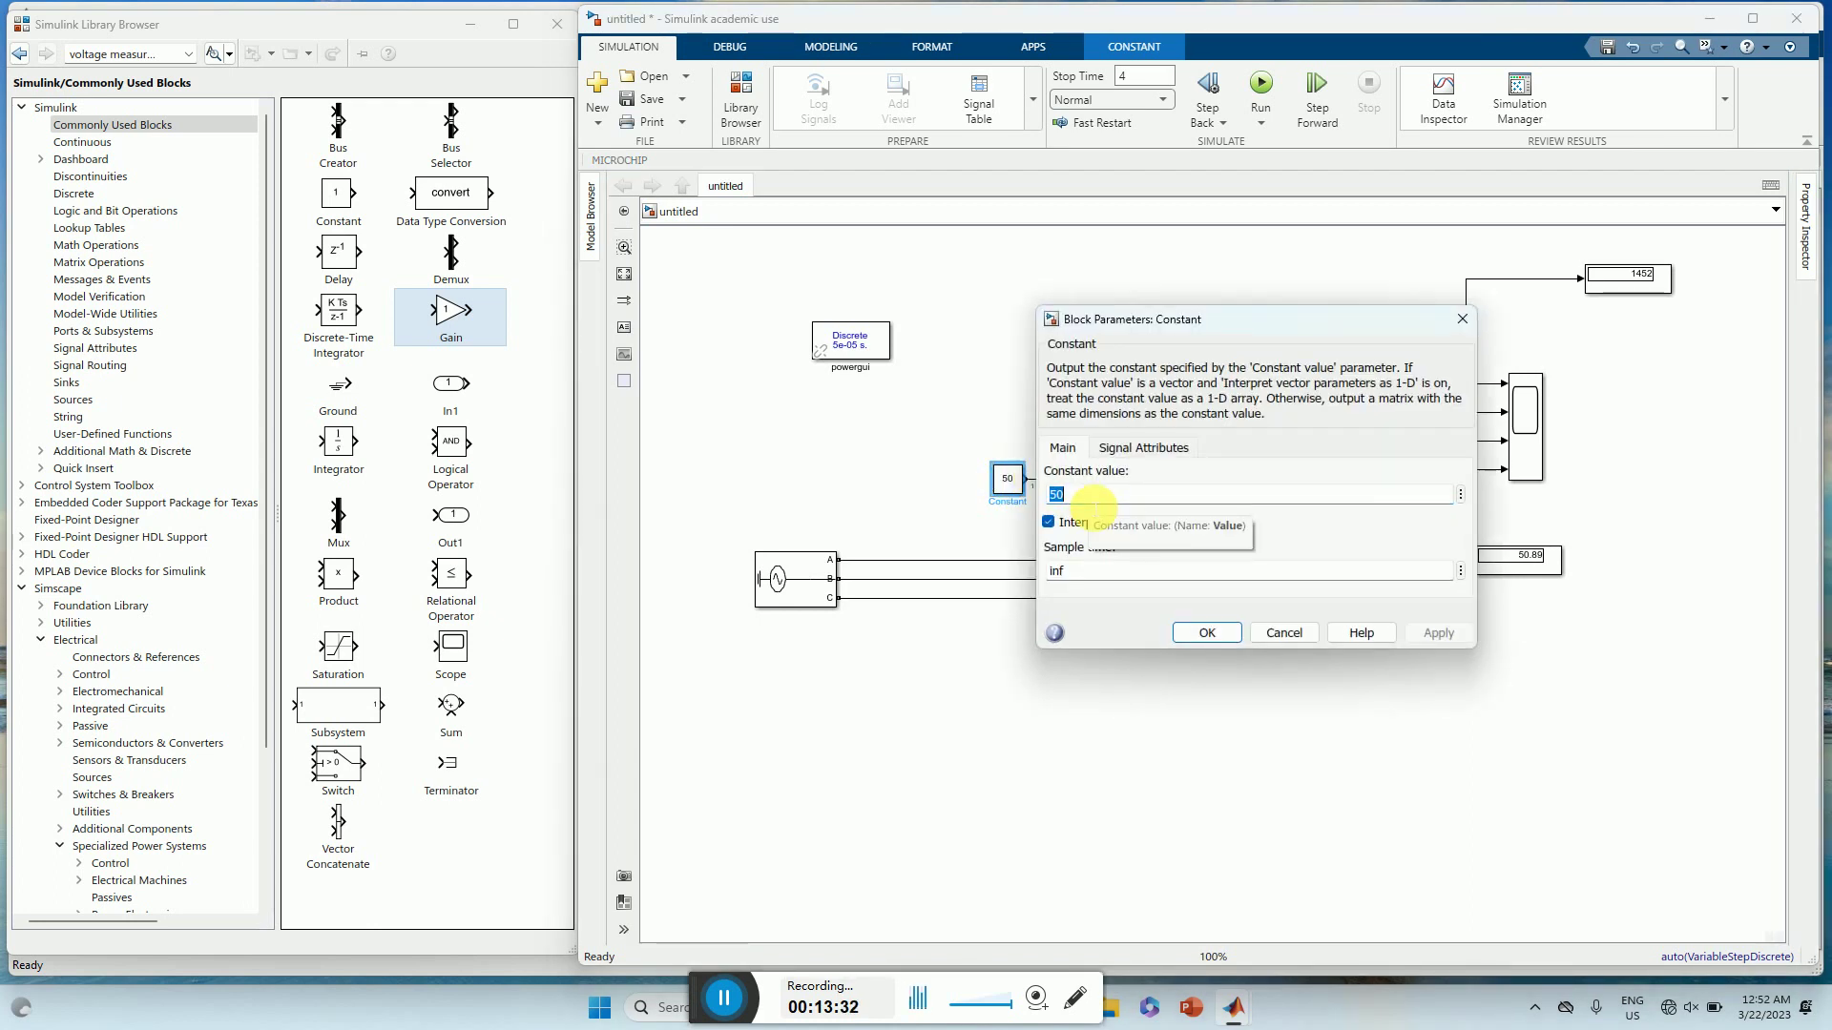
text(100)
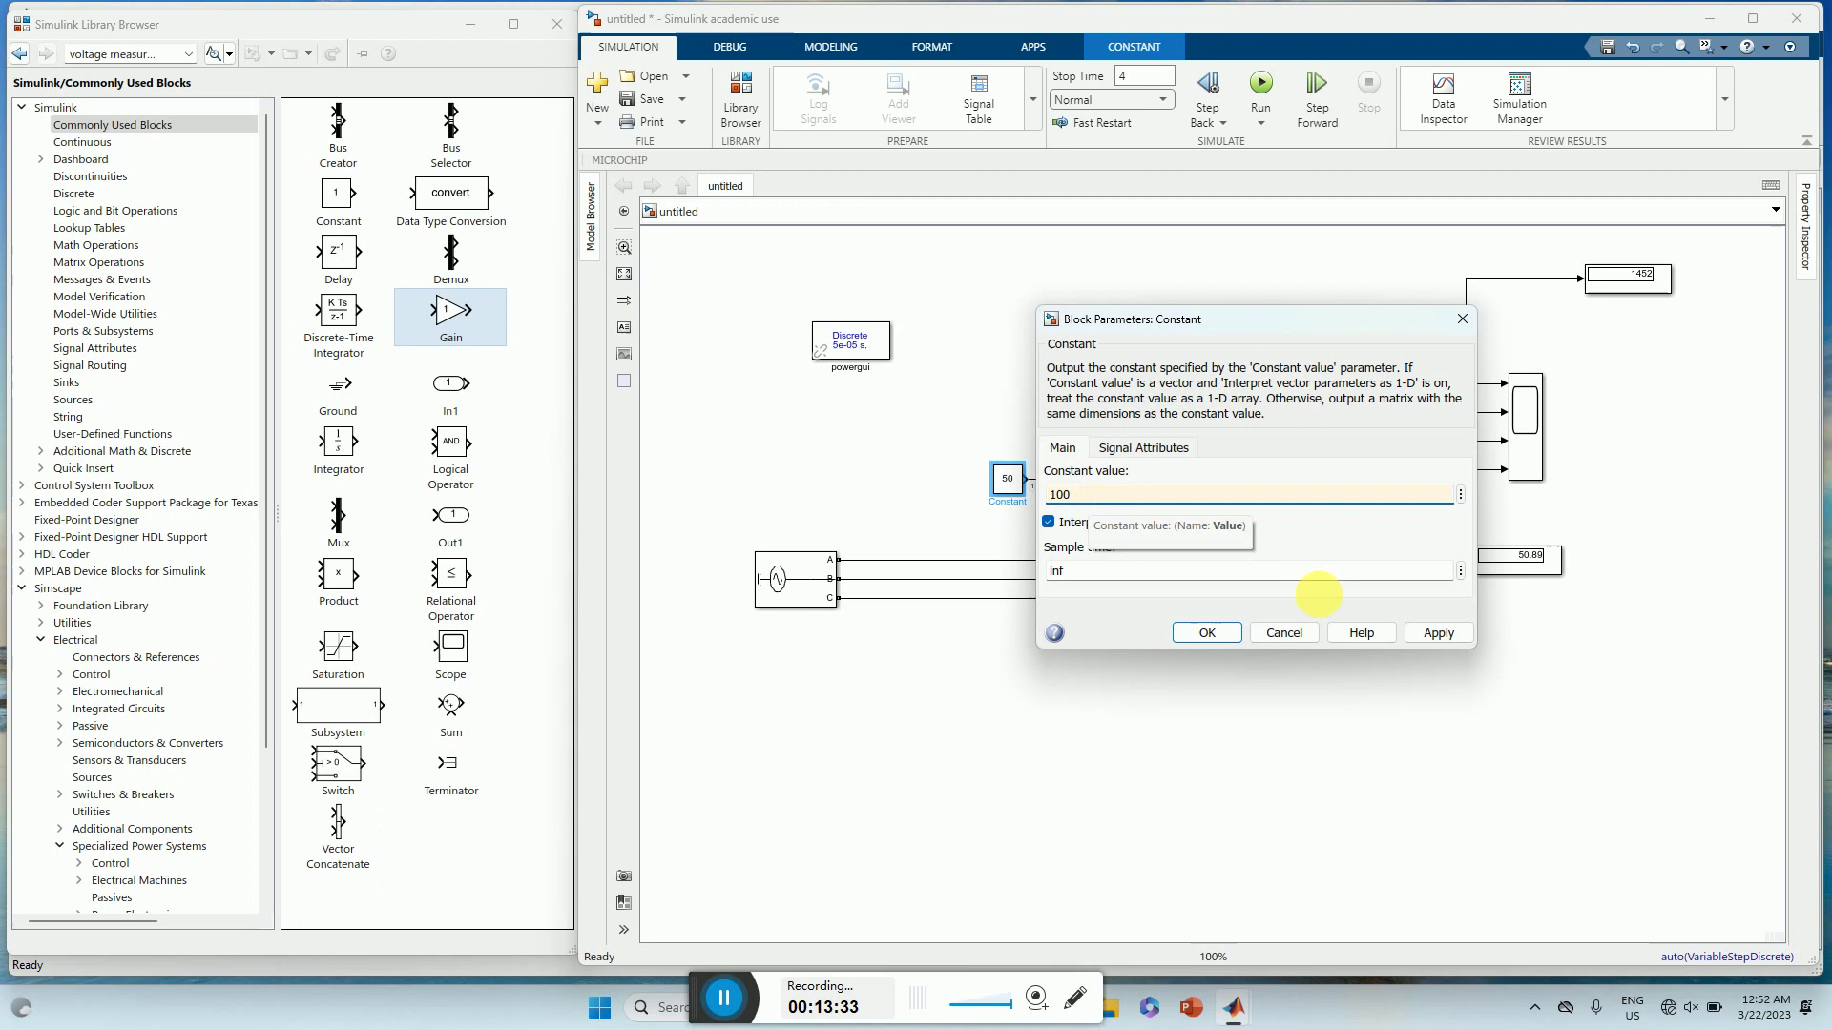
click(1435, 634)
click(1211, 633)
click(1261, 86)
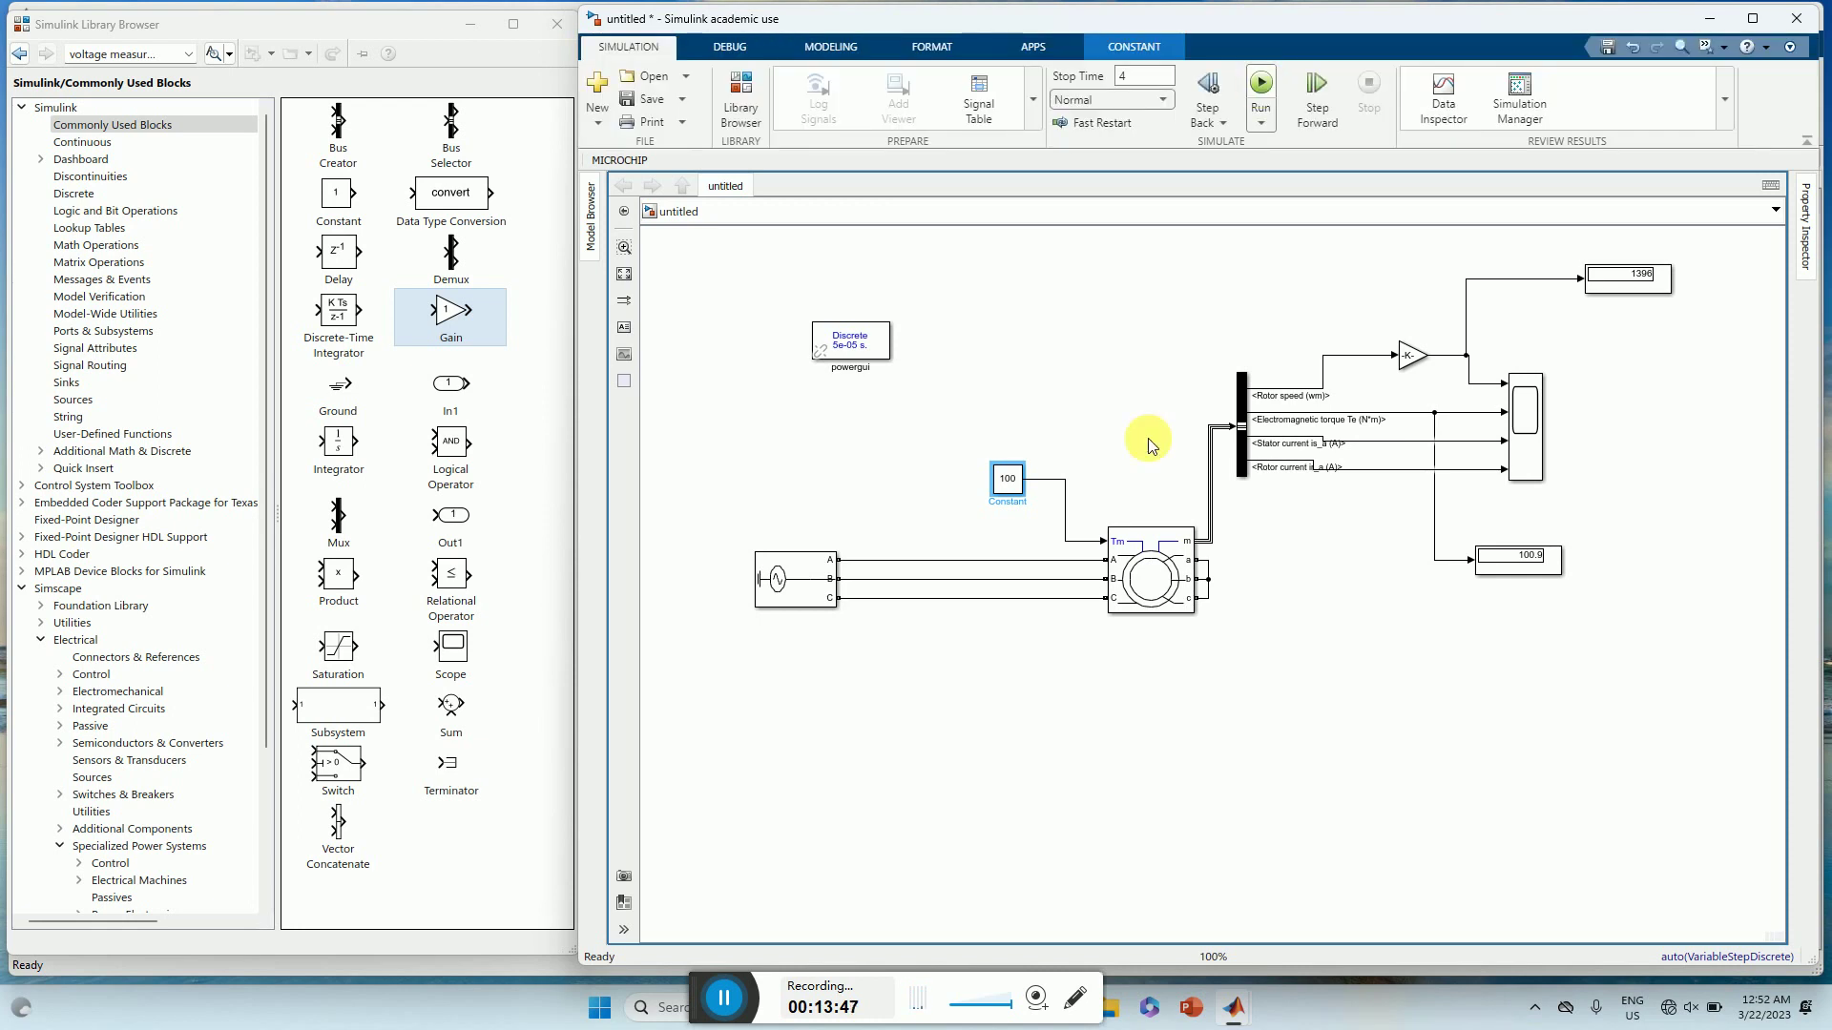
- Set the load torque Constant to 1000, apply it and close the parameters
click(1014, 485)
double_click(1013, 485)
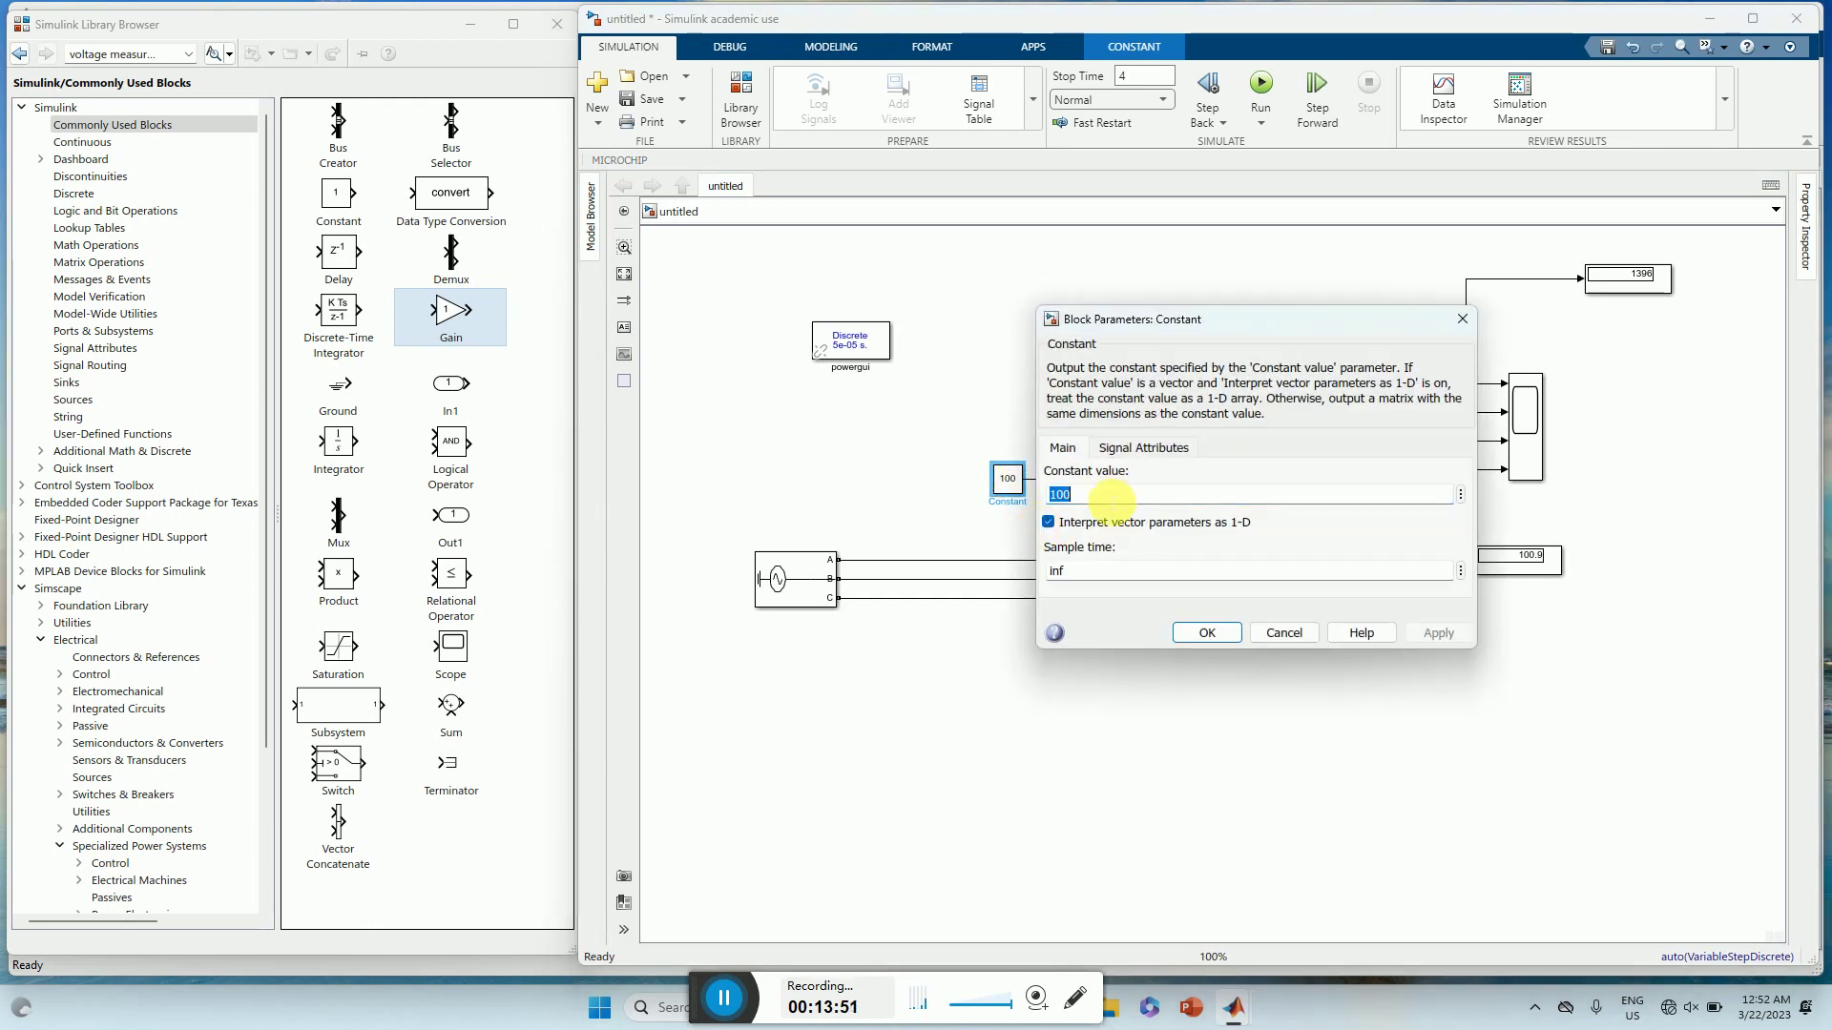
click(1112, 500)
text(0)
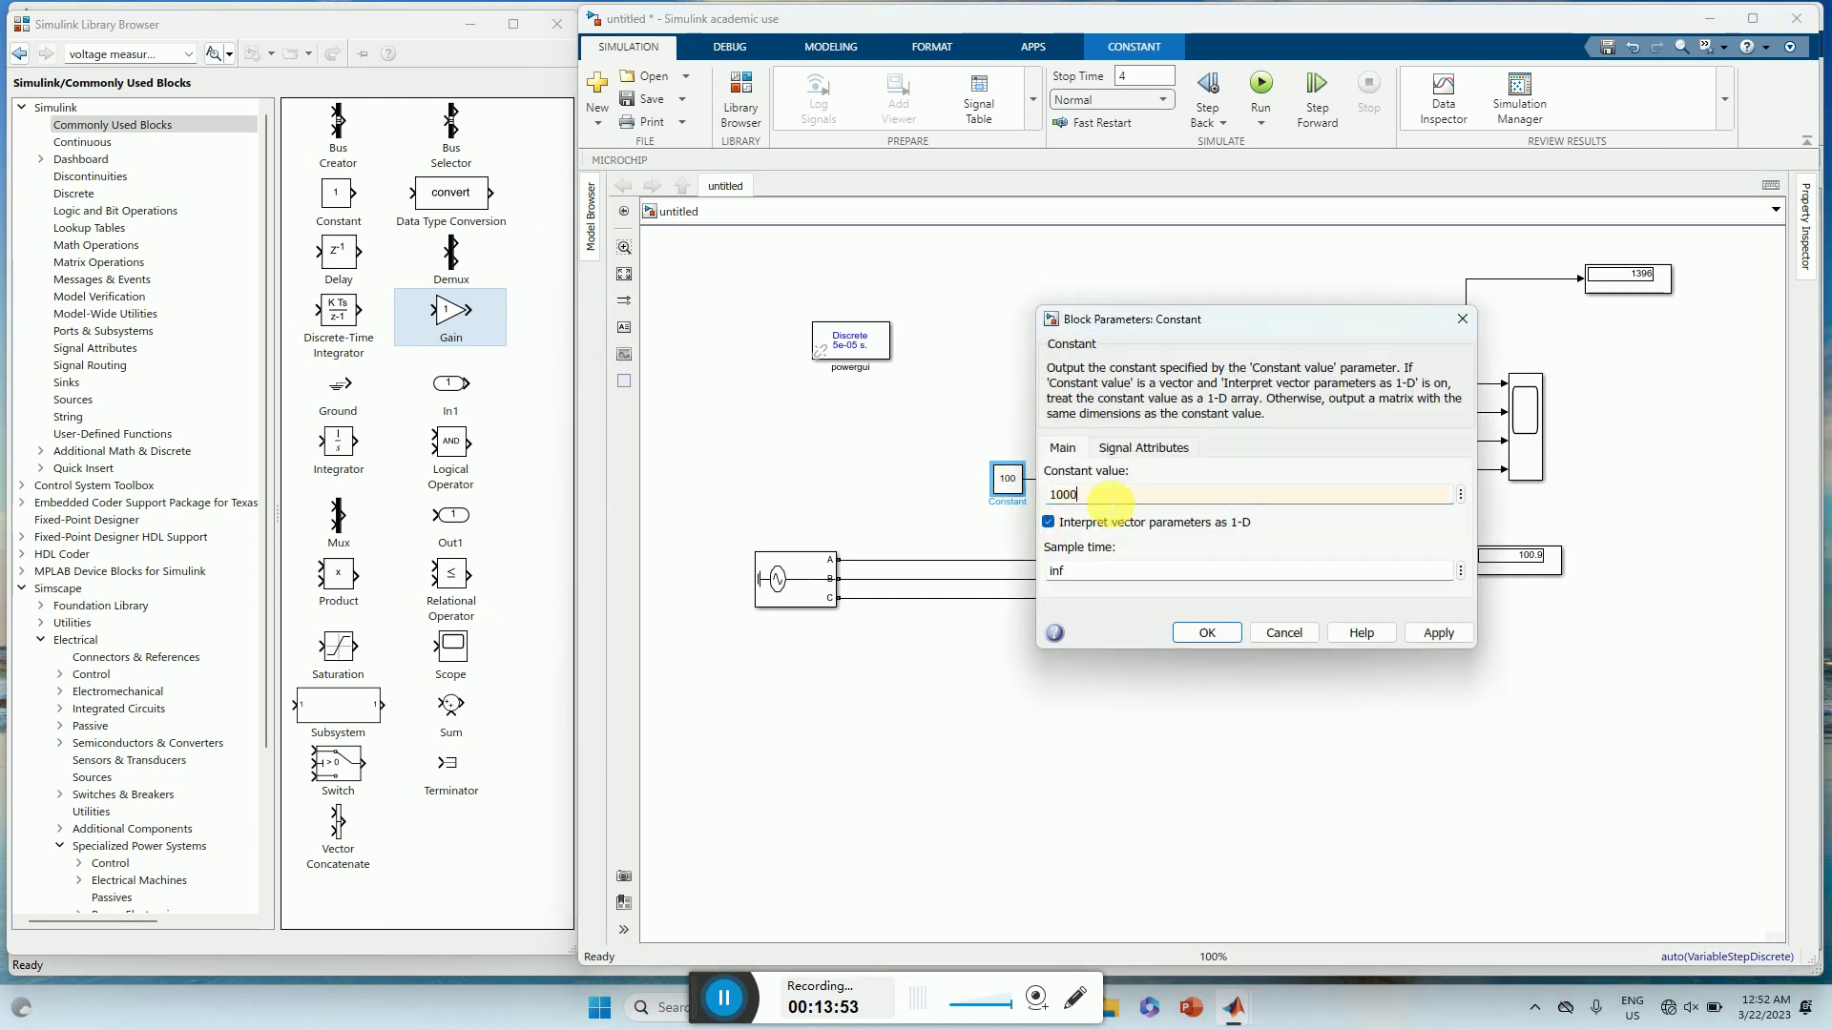
click(1440, 633)
click(1201, 634)
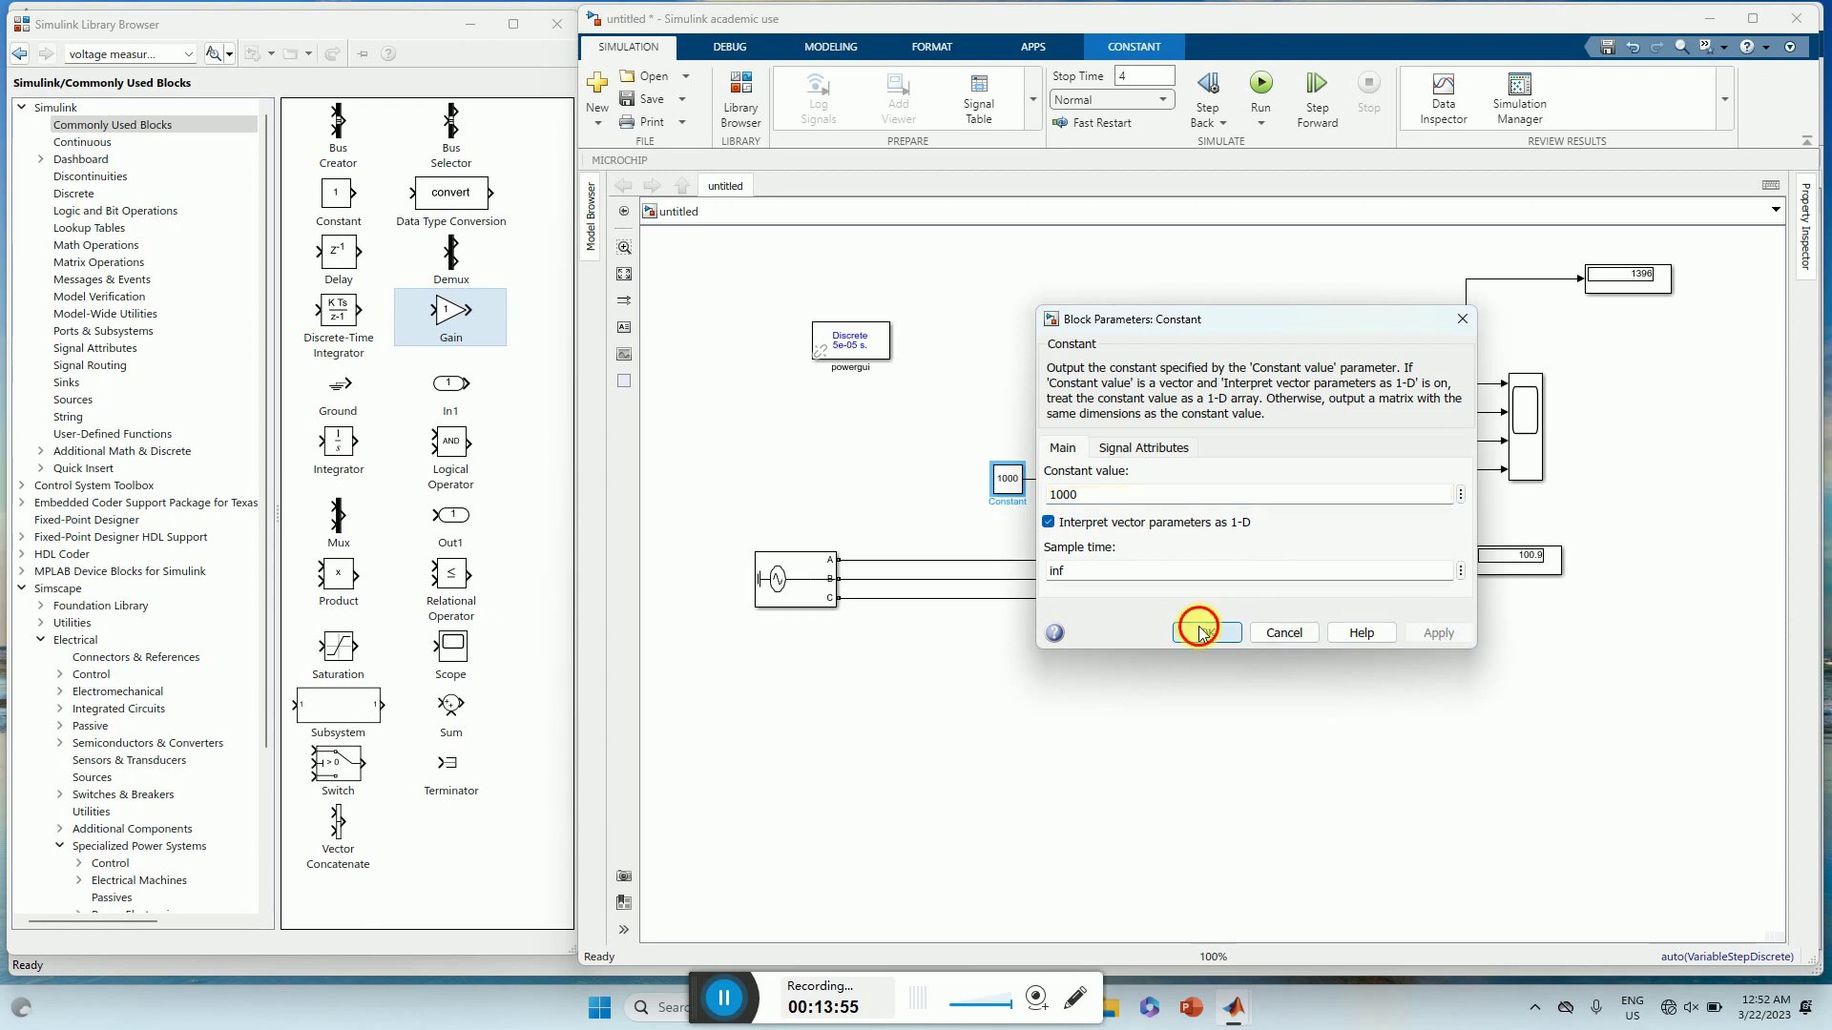
- Run the simulation at the current load torque, then set the load torque Constant to 500 and rerun it
click(1262, 86)
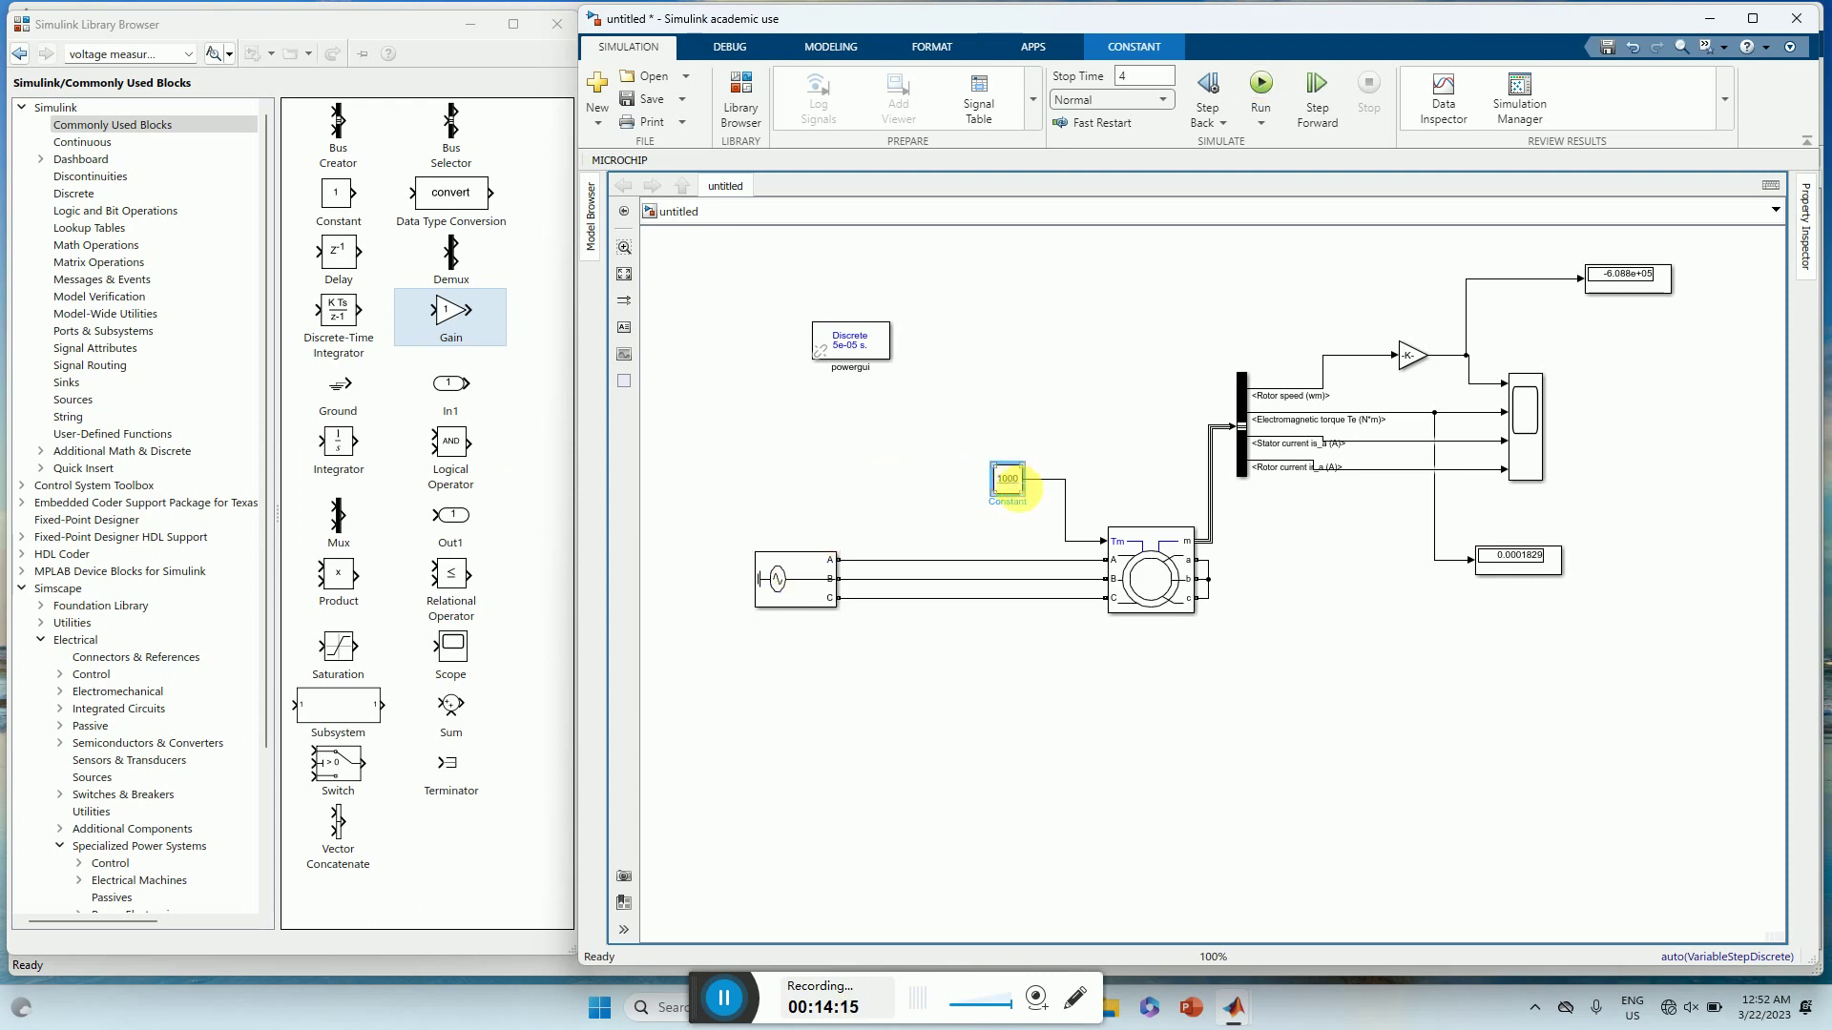
double_click(1009, 480)
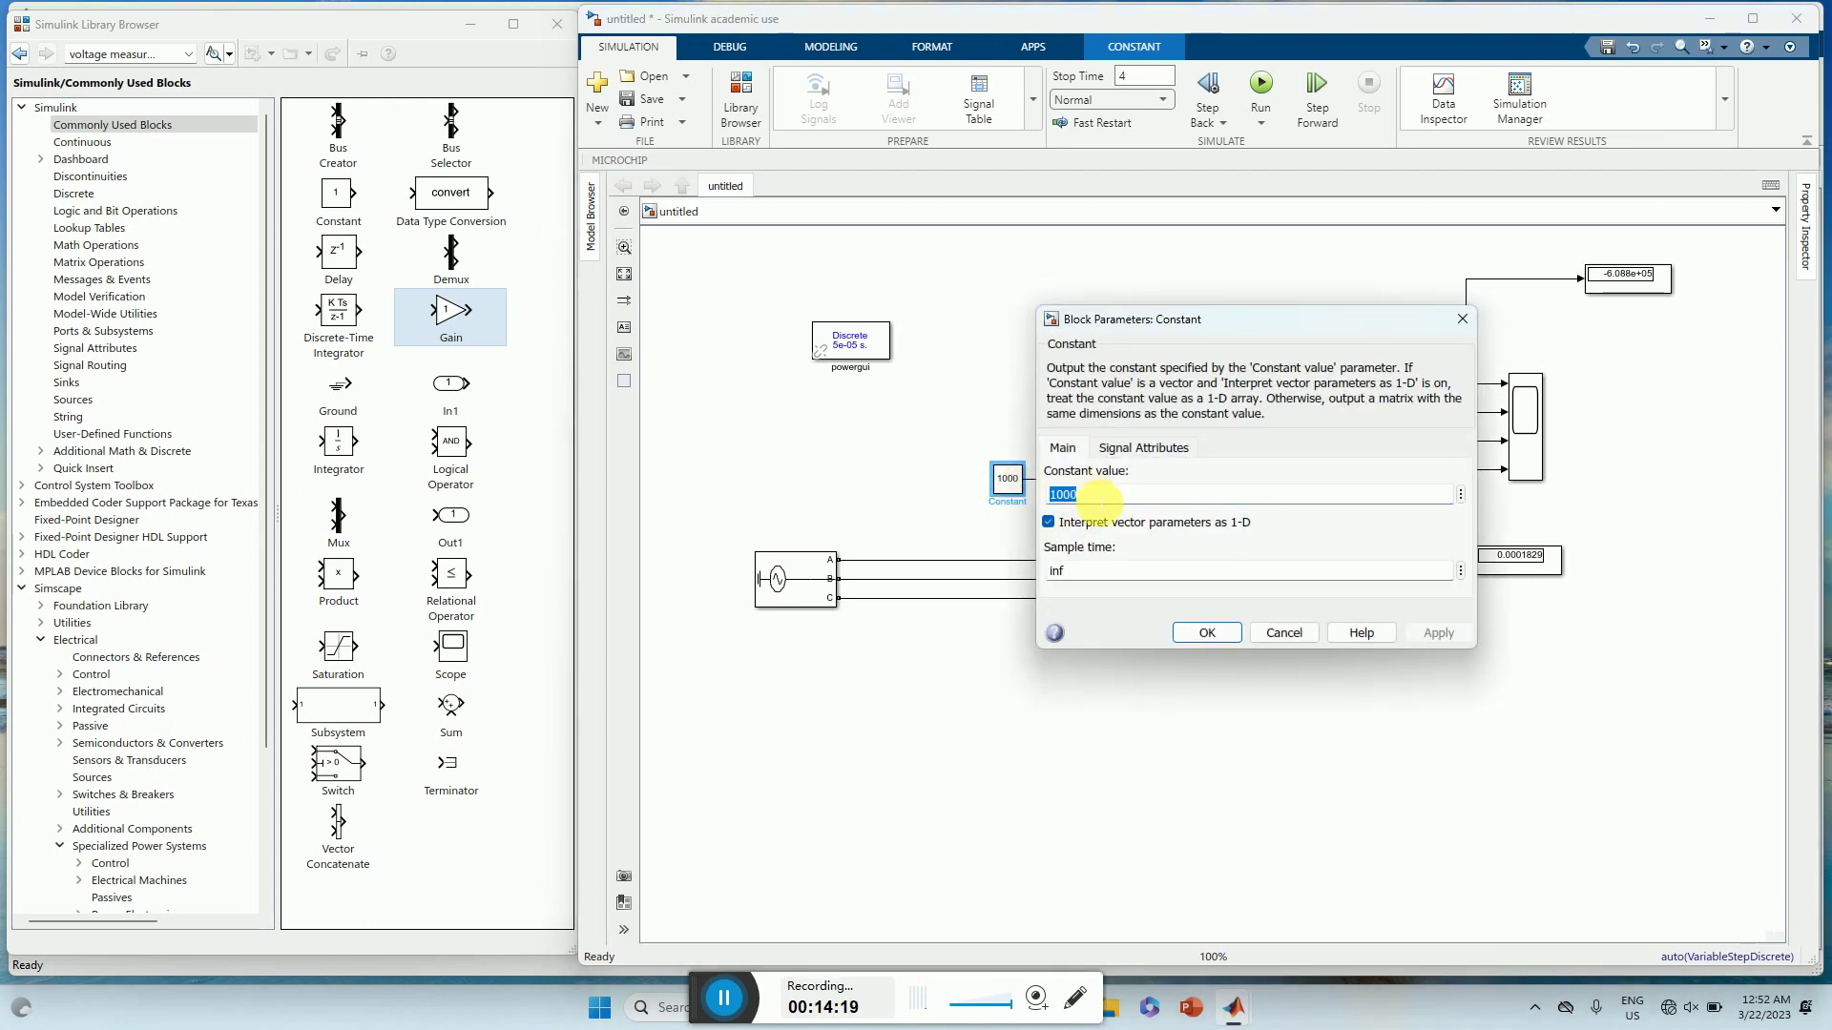
text(500)
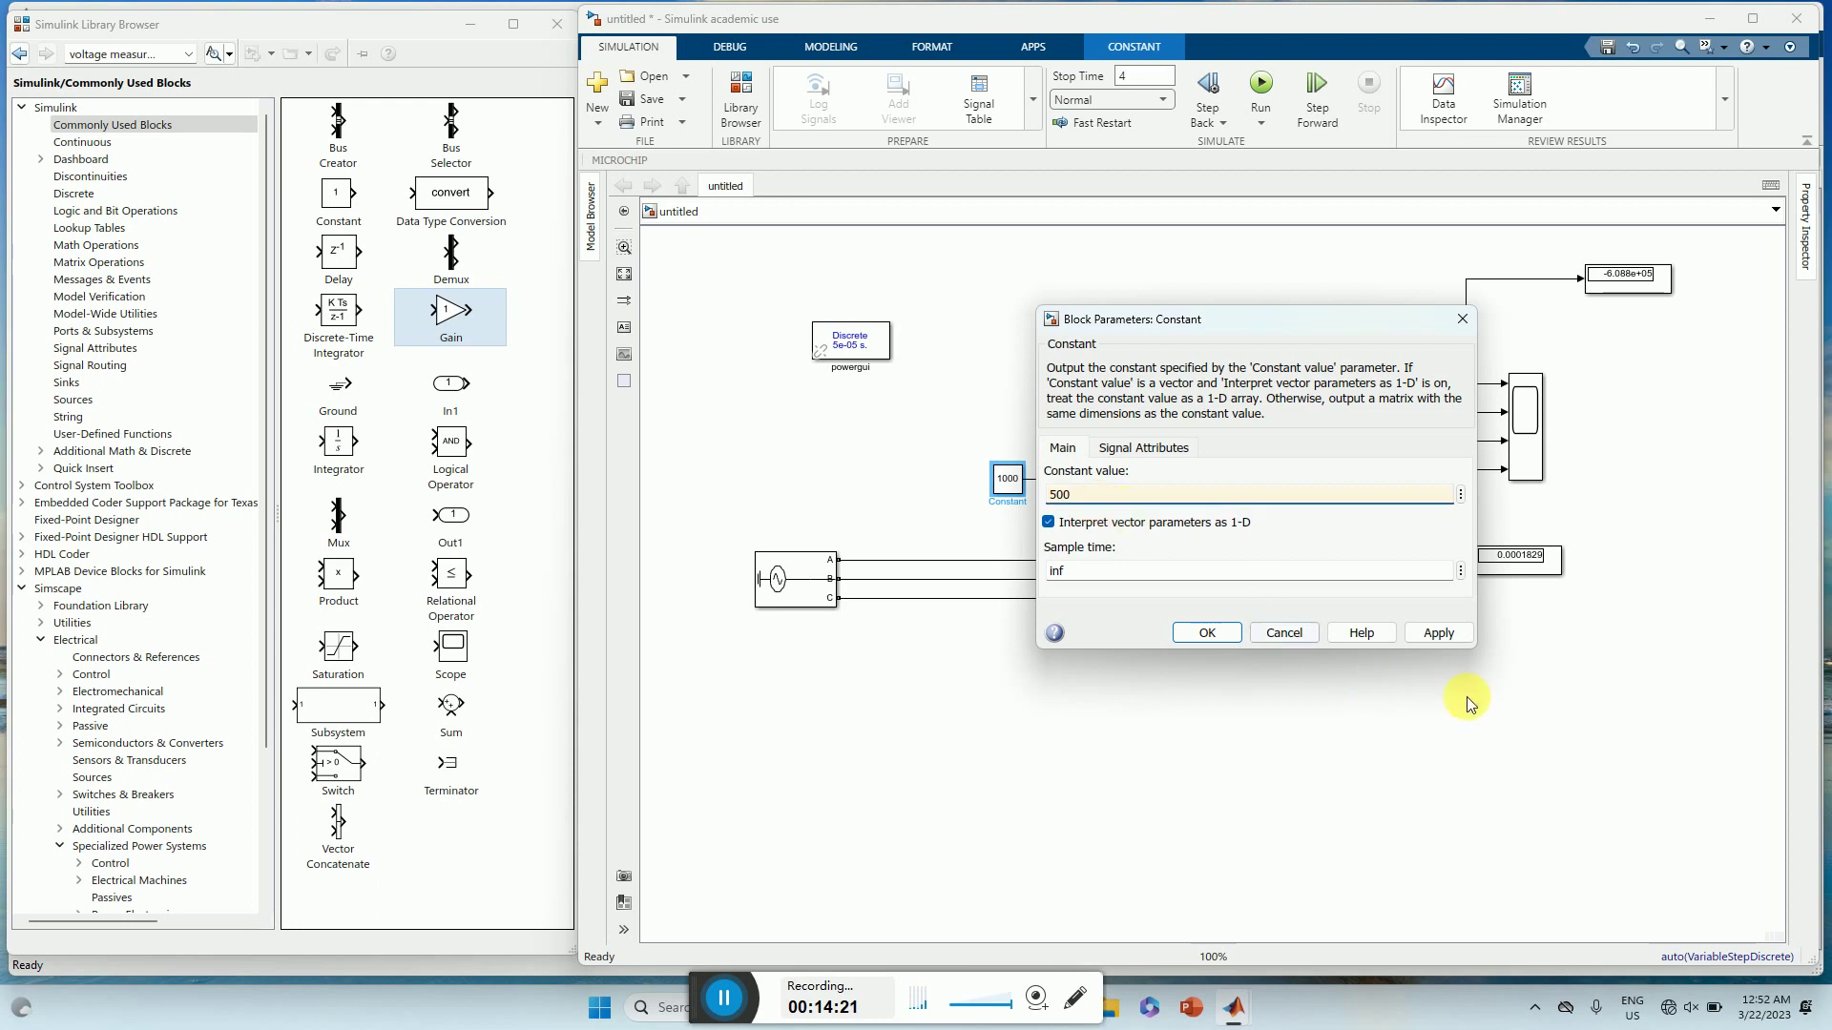
click(1443, 634)
click(1207, 633)
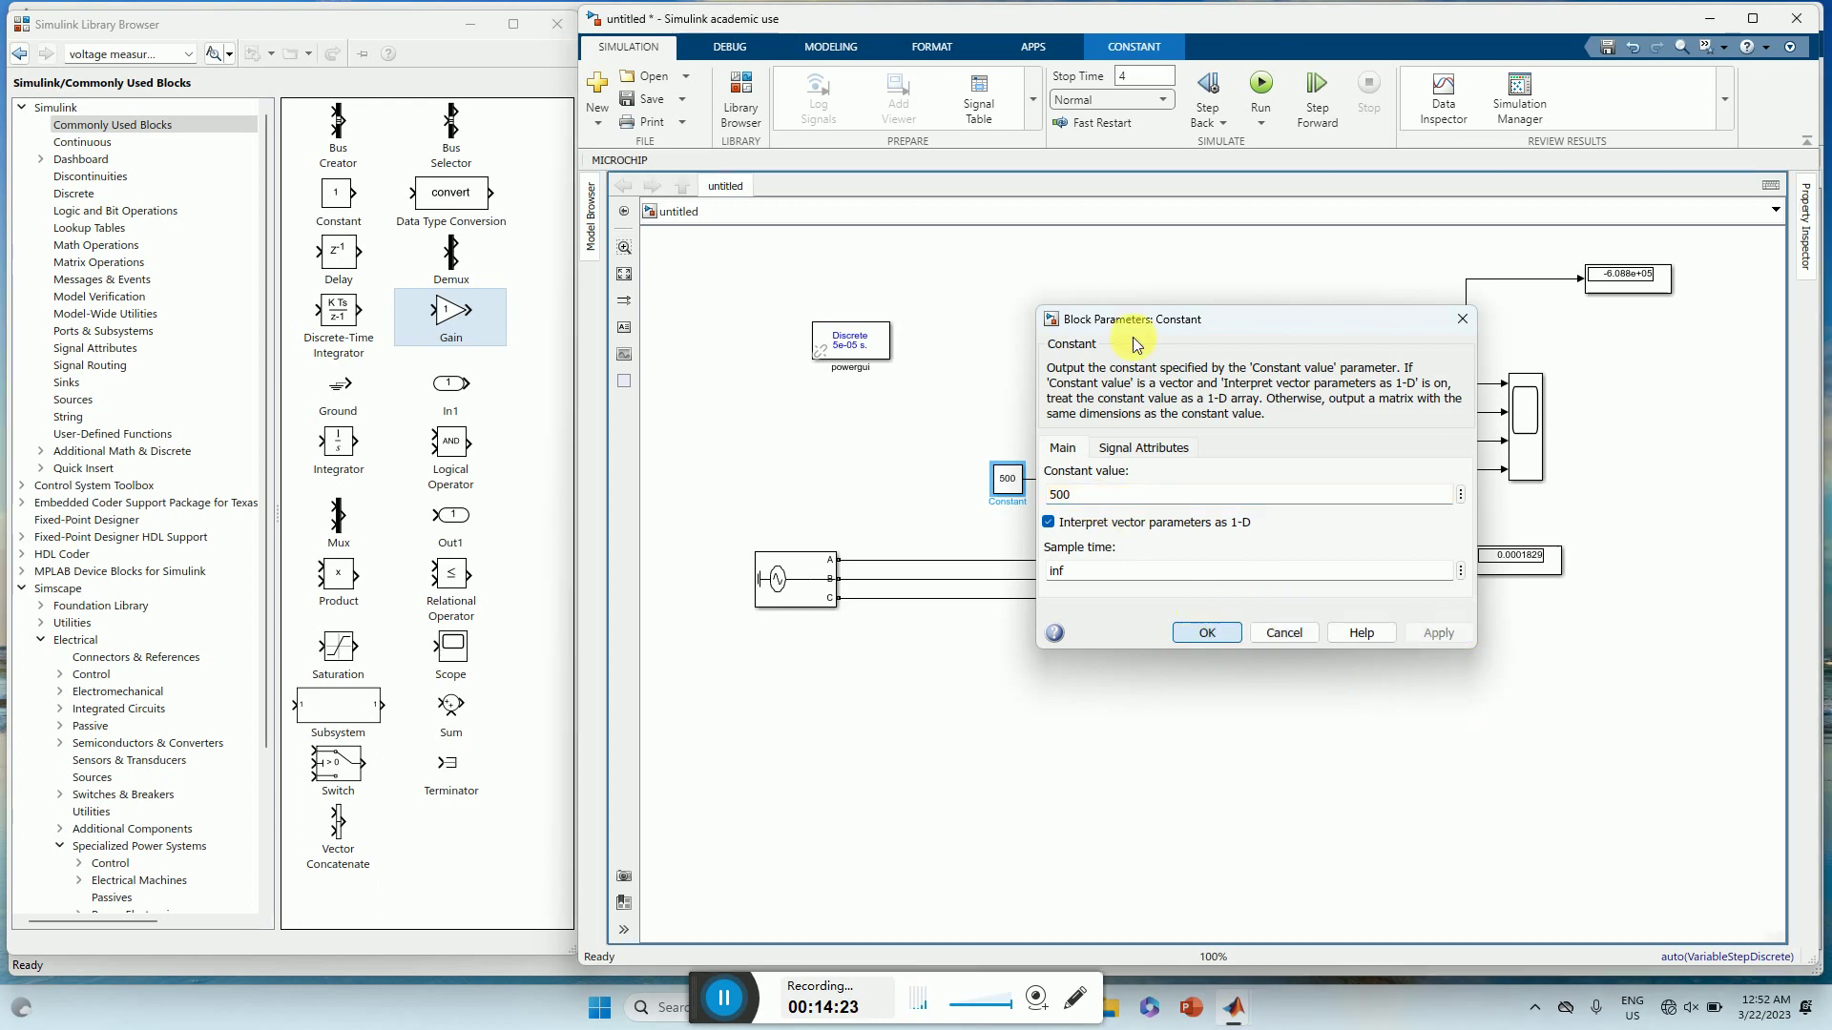
click(1261, 88)
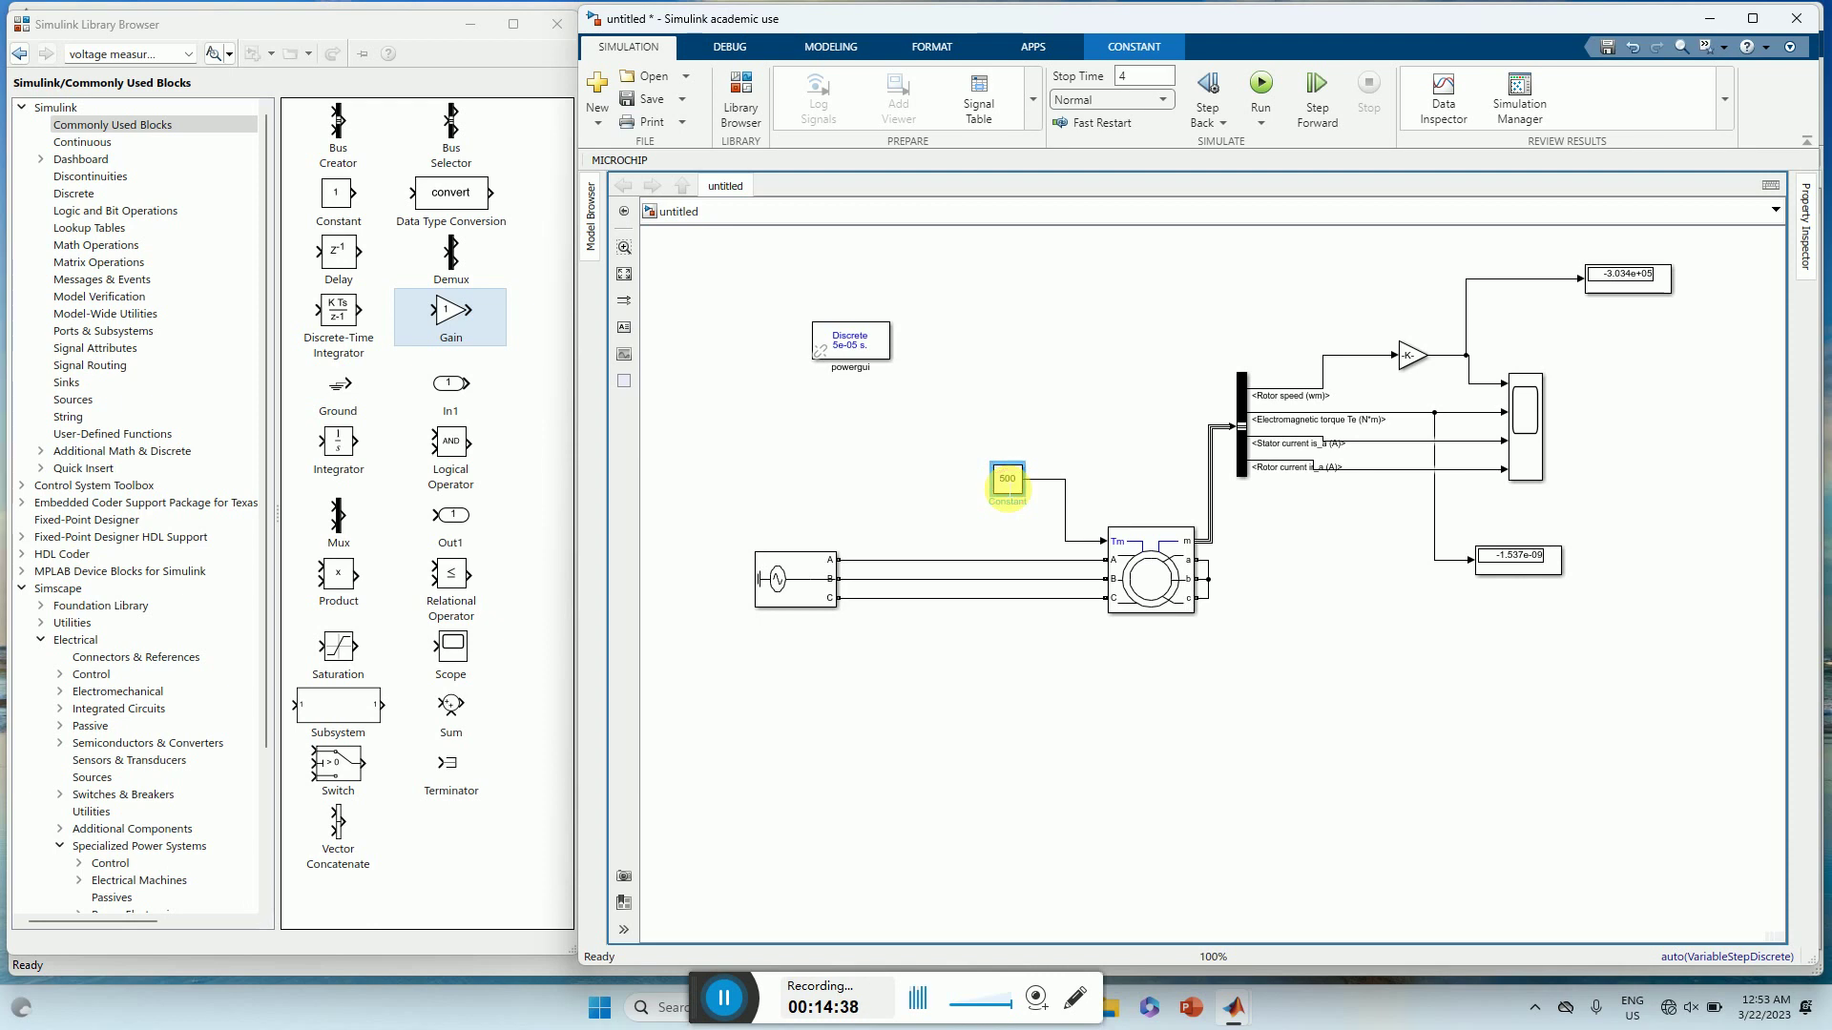
- Change the load torque Constant's value to 200 and run the simulation again
double_click(1009, 480)
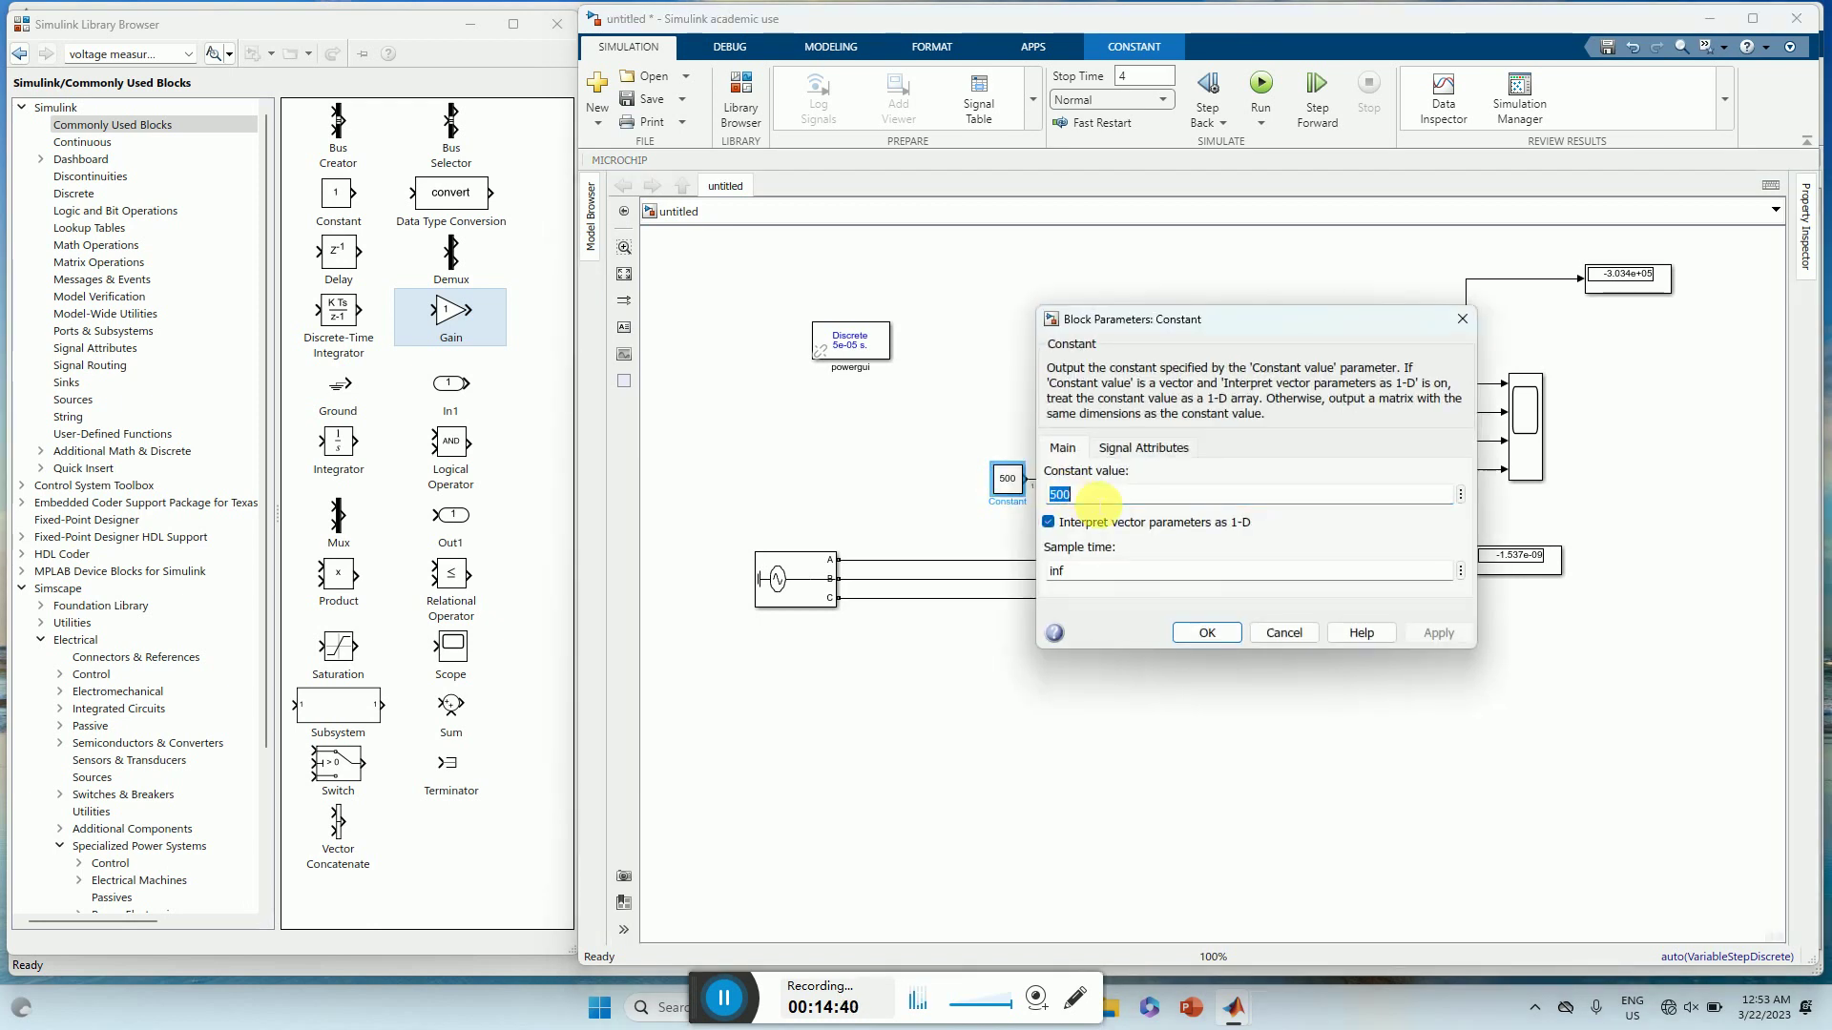
text(20)
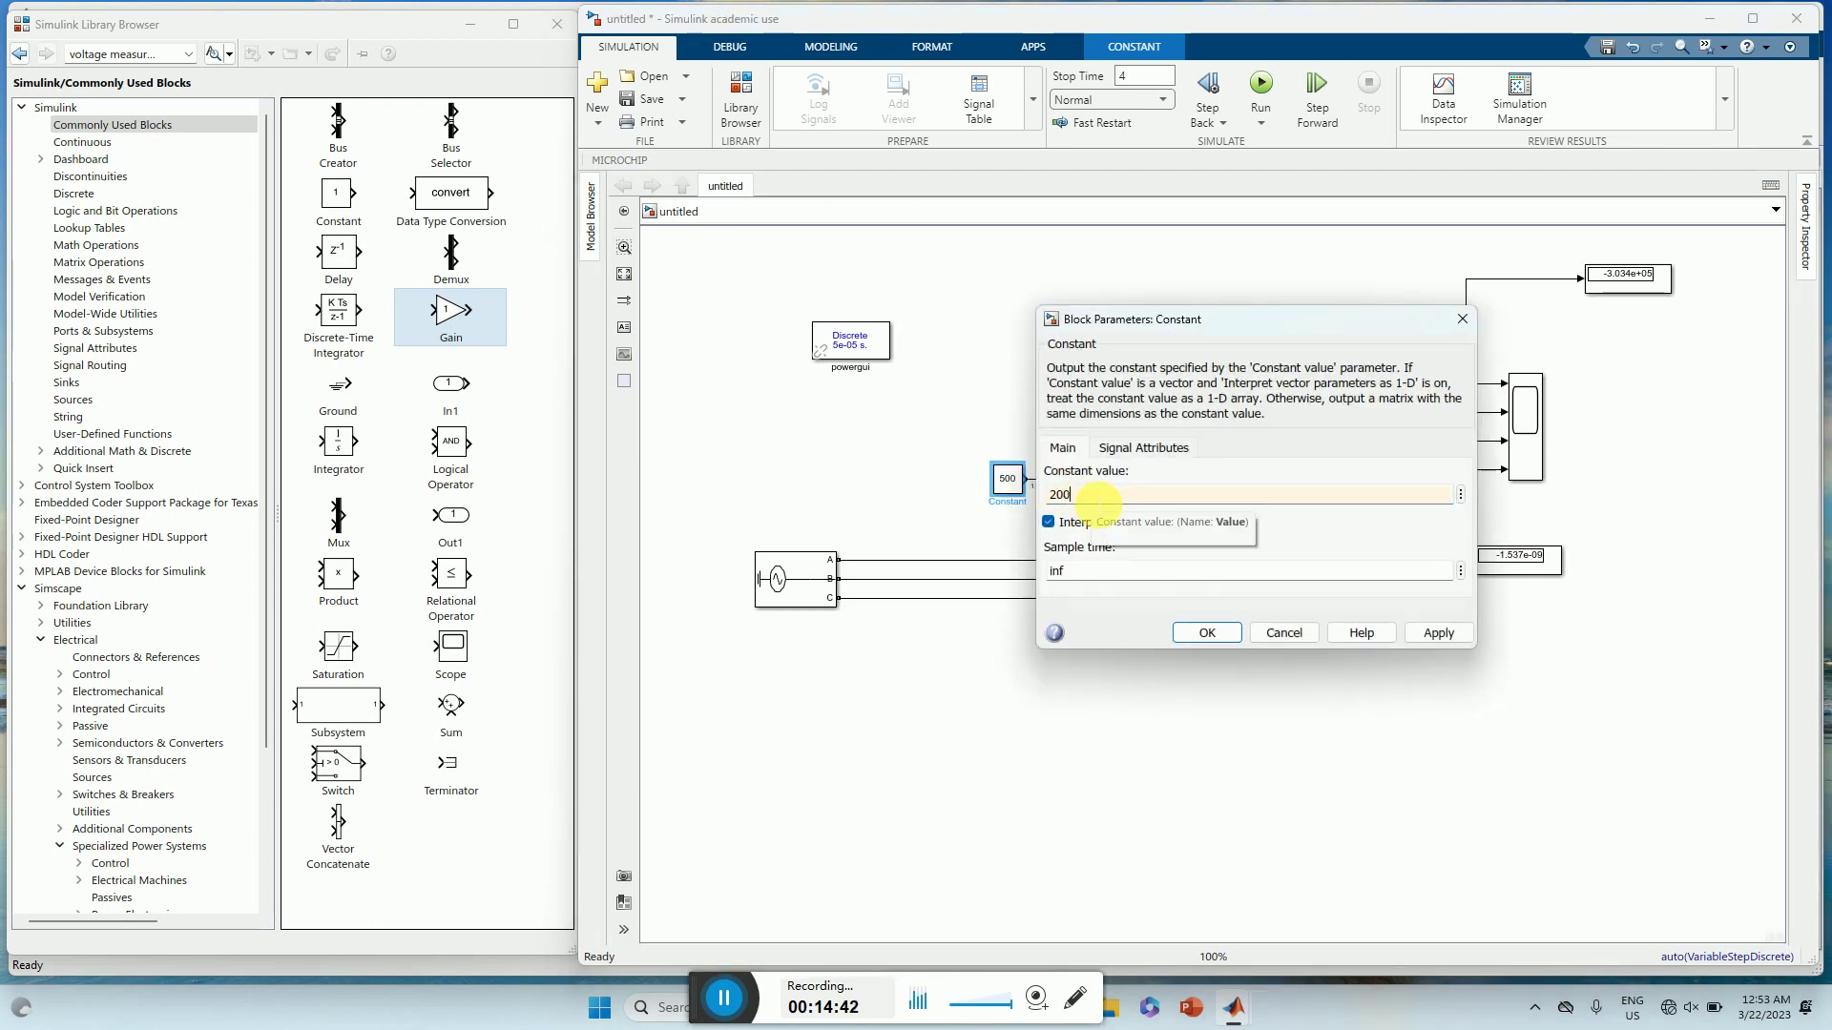
text(0)
click(1431, 633)
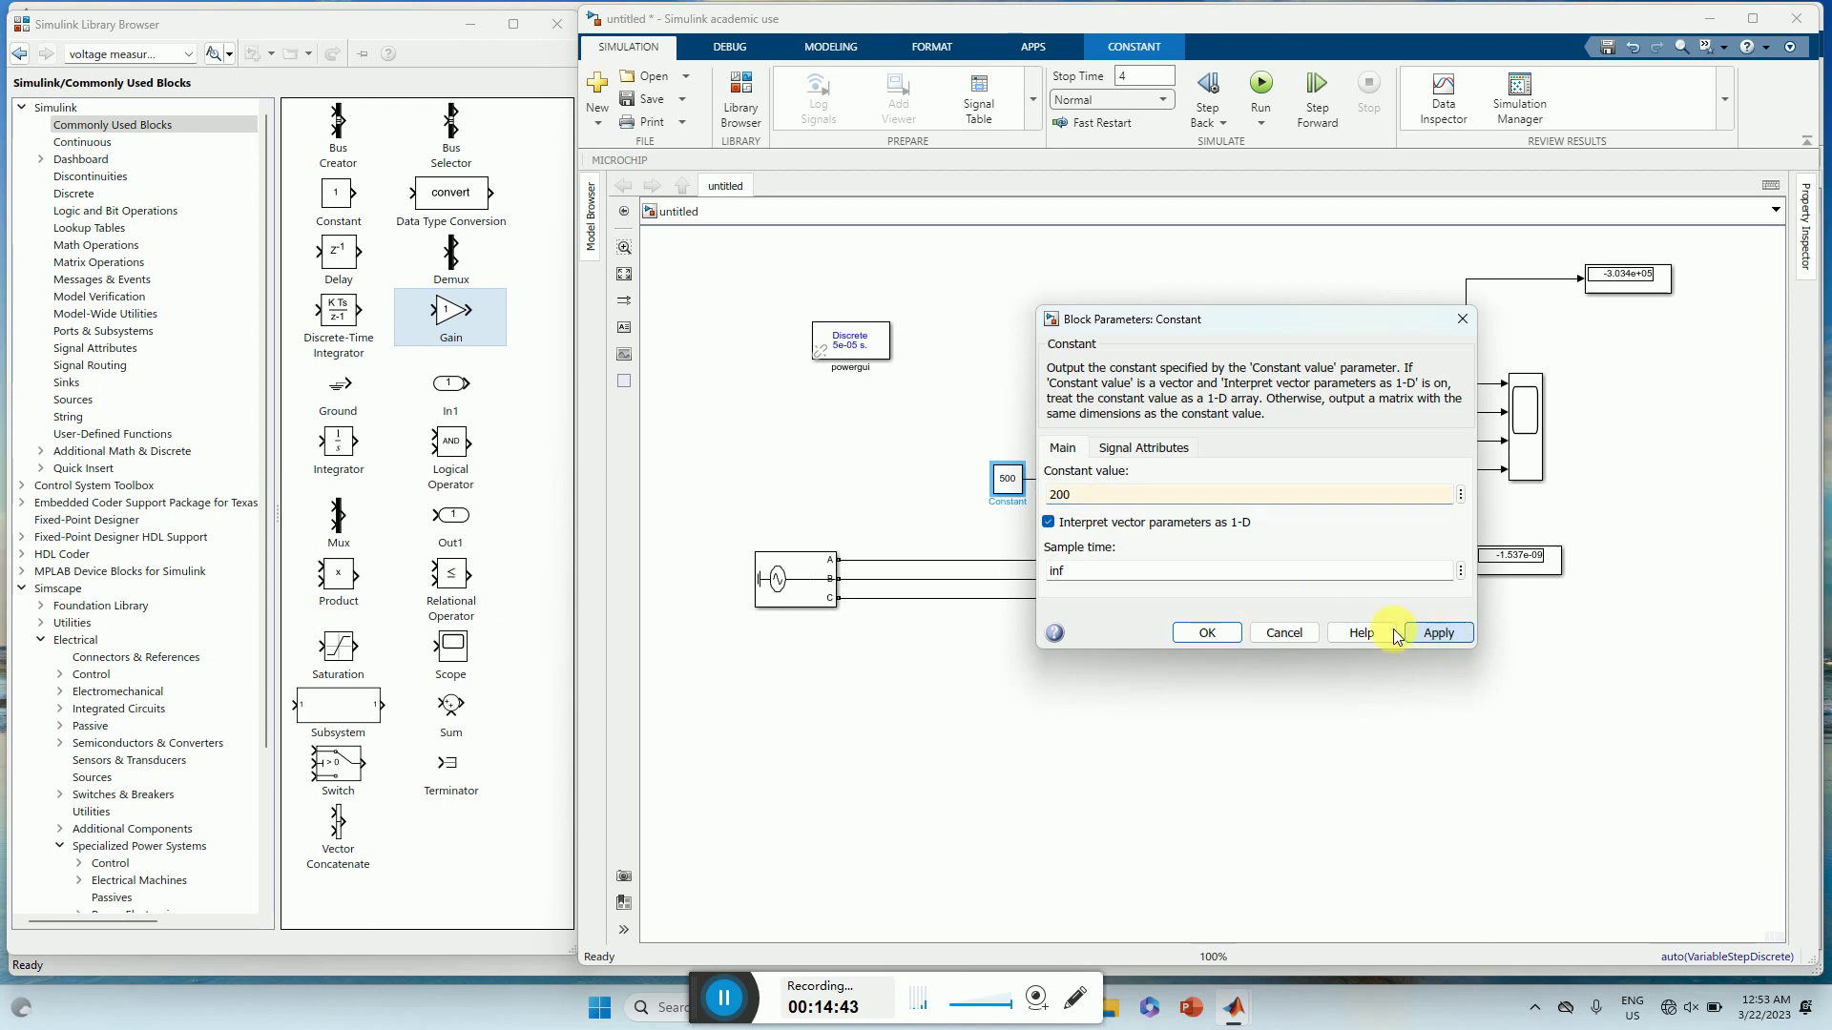
click(1201, 636)
click(1260, 84)
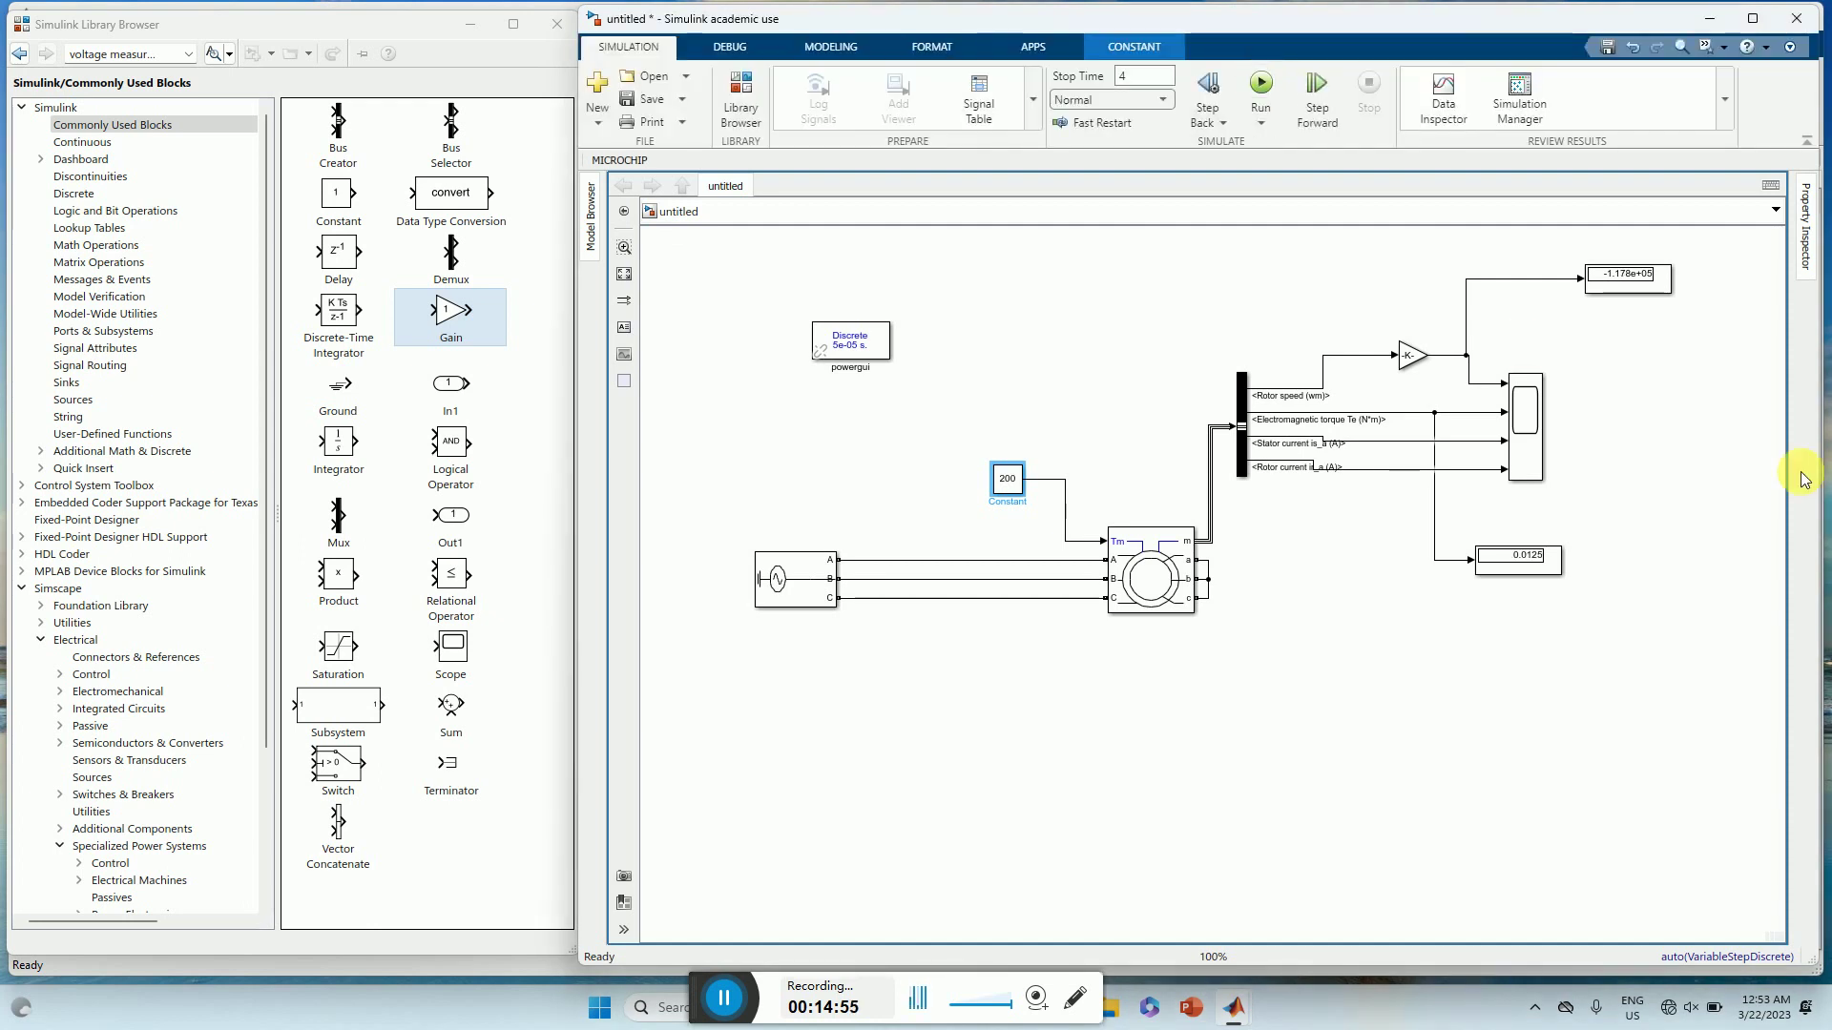
- Make the Display block connected to the electromagnetic torque signal slightly taller
click(1562, 576)
drag(1569, 579, 1571, 606)
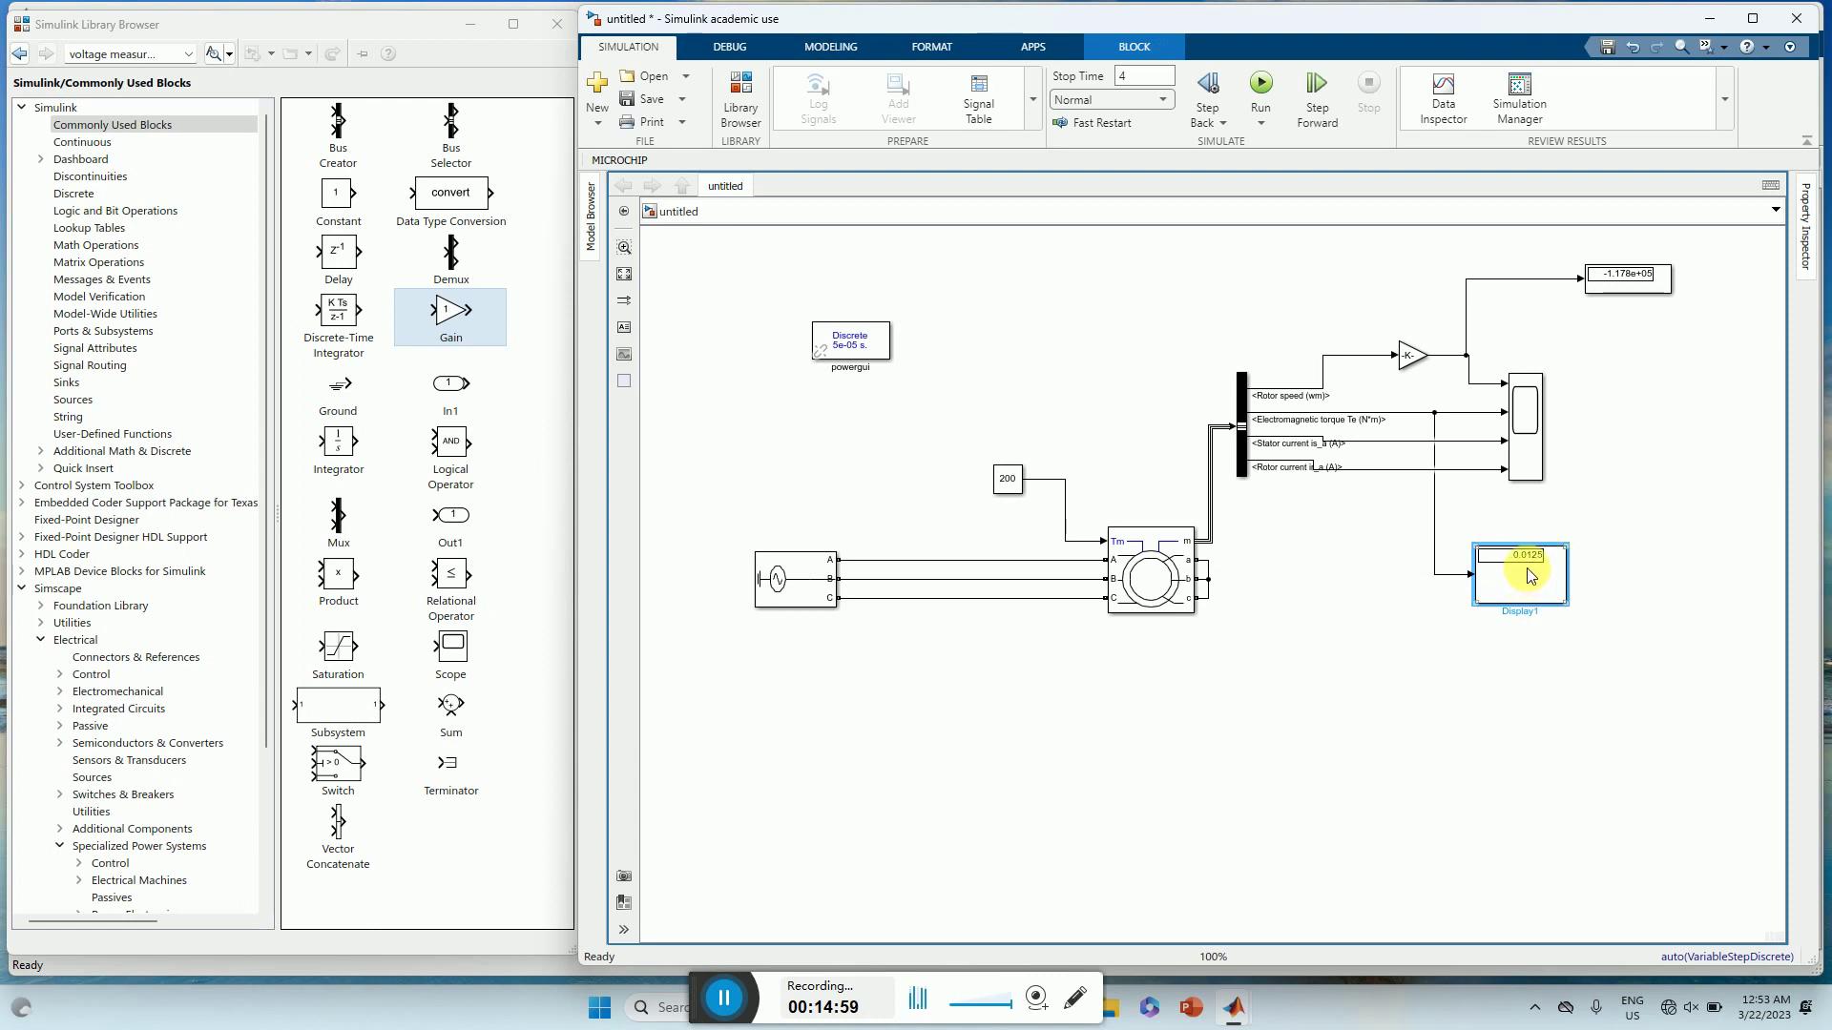
- Set the load torque Constant to 150, apply it and run the simulation
click(1011, 484)
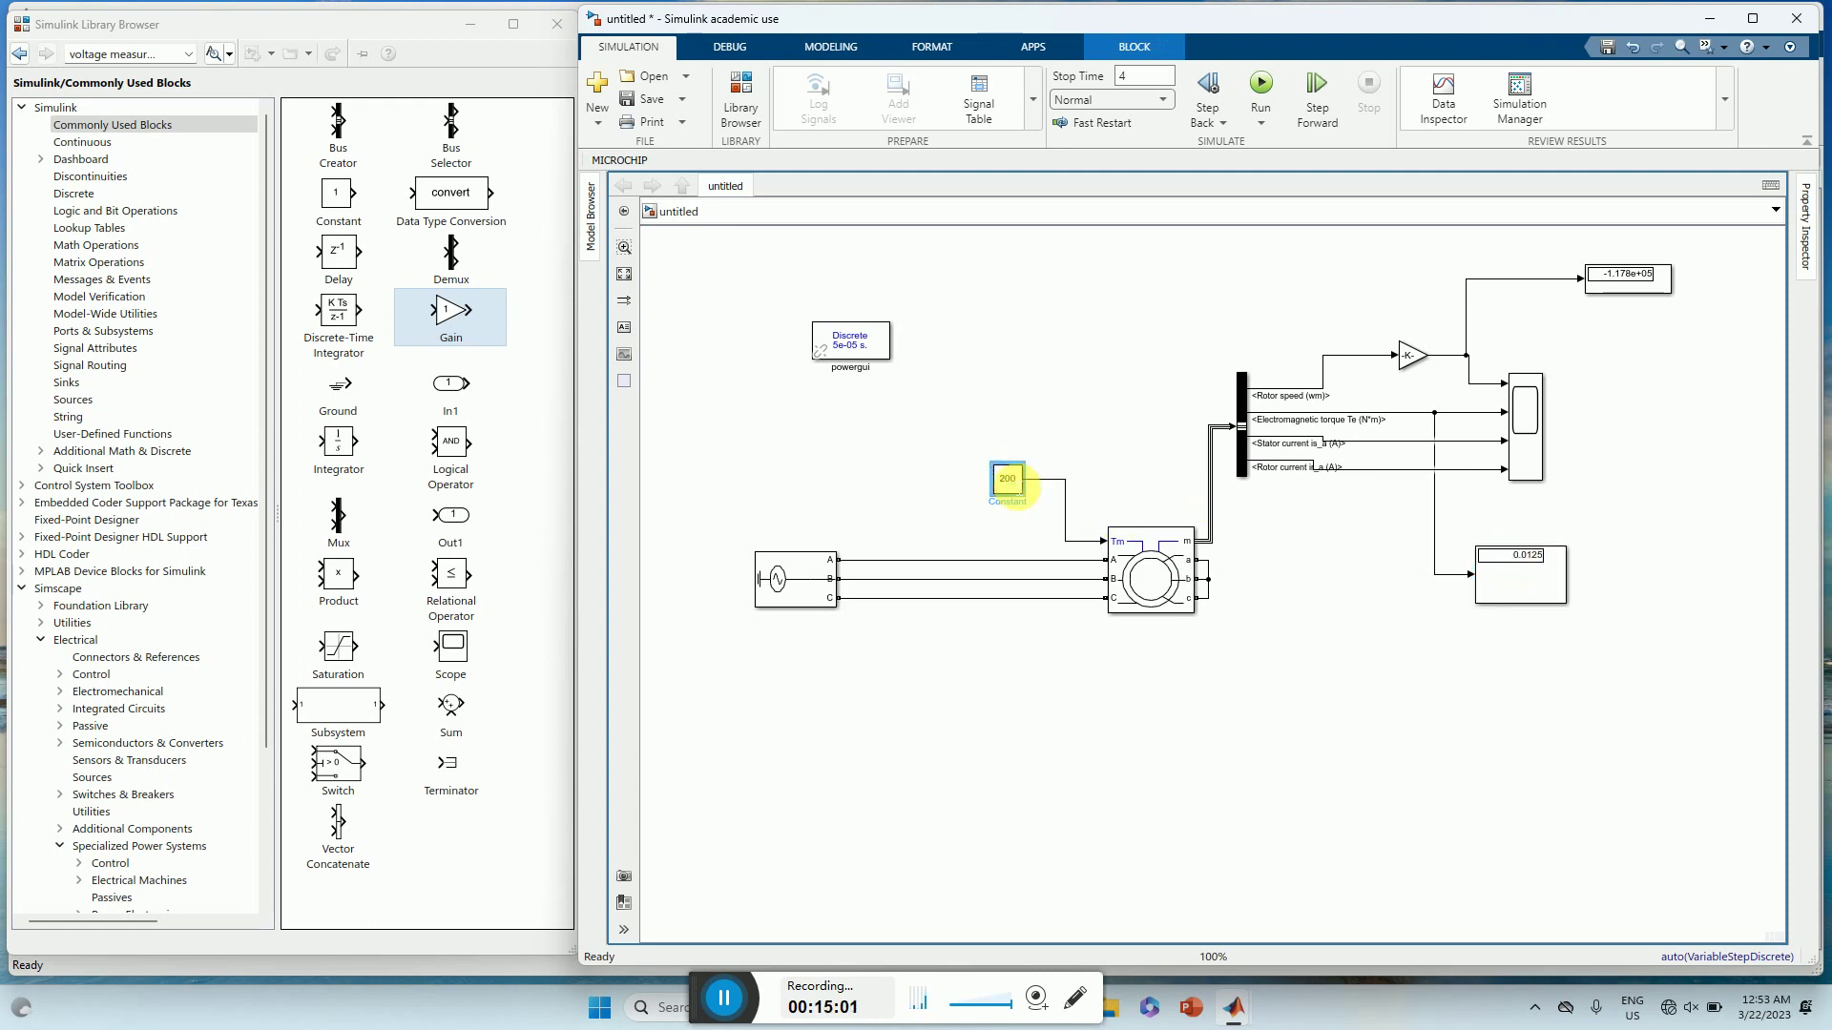
double_click(1011, 484)
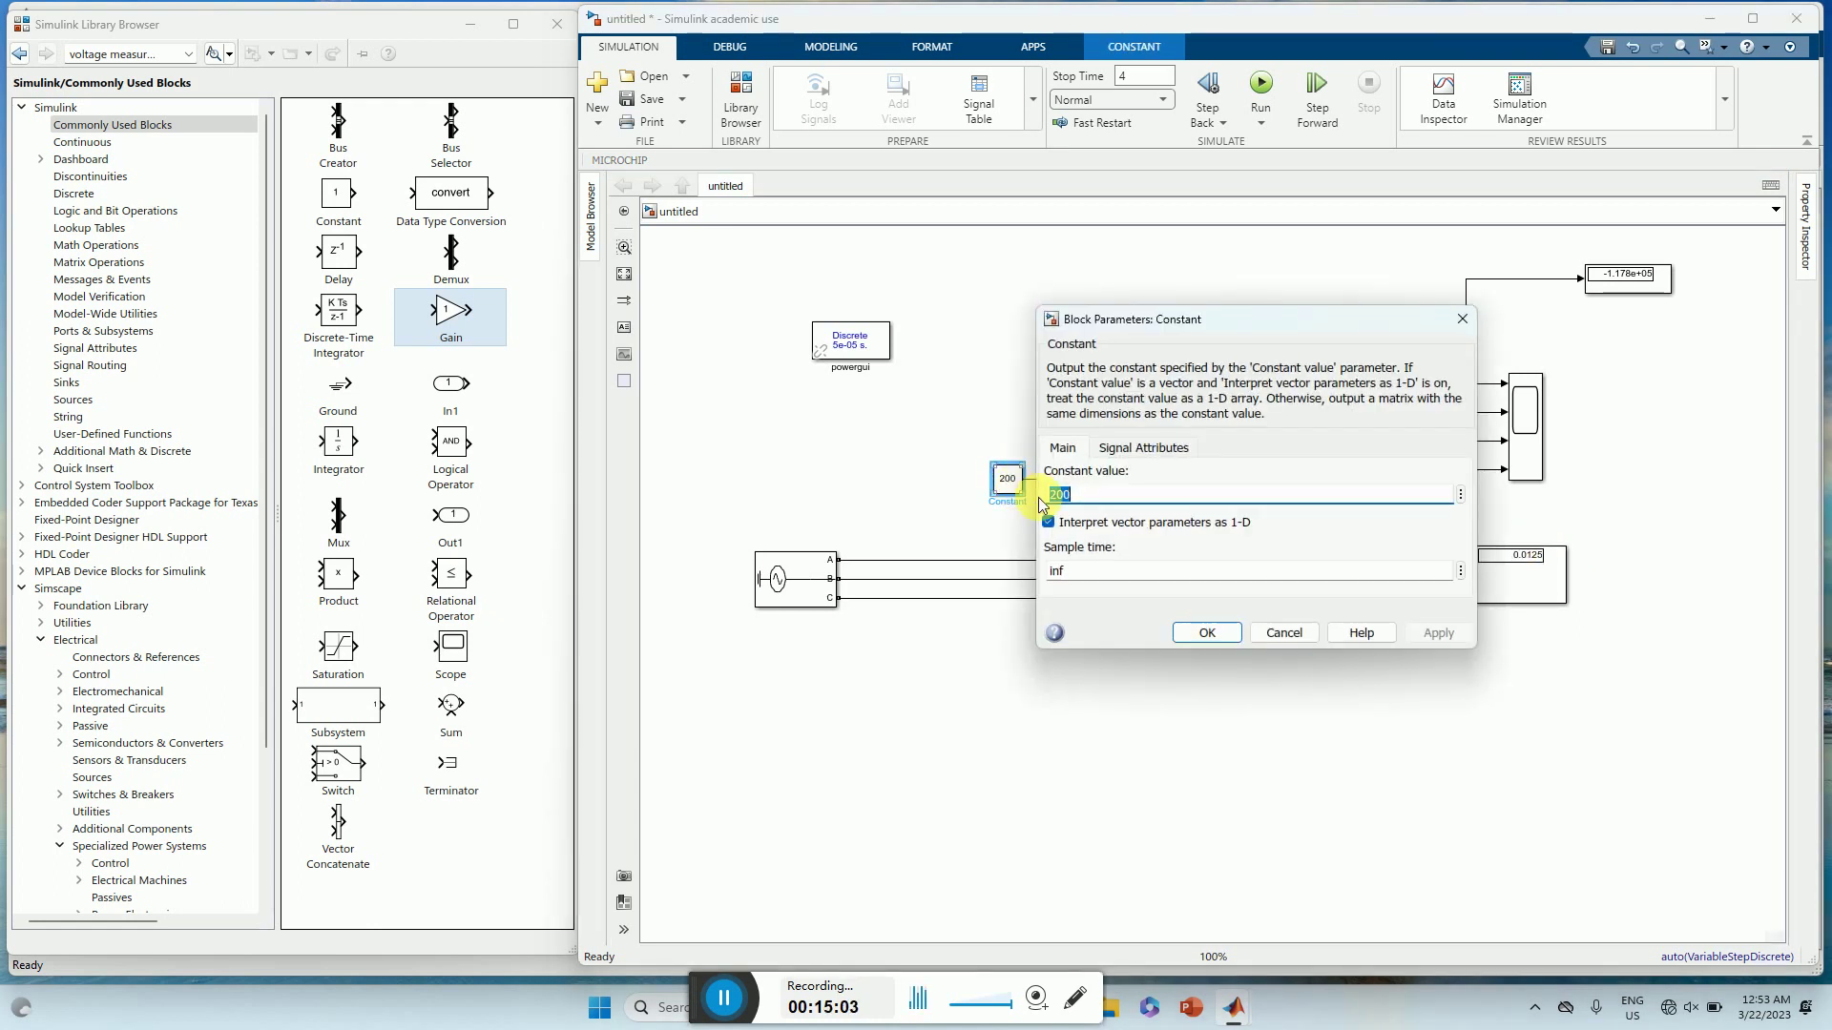
double_click(1059, 494)
text(15)
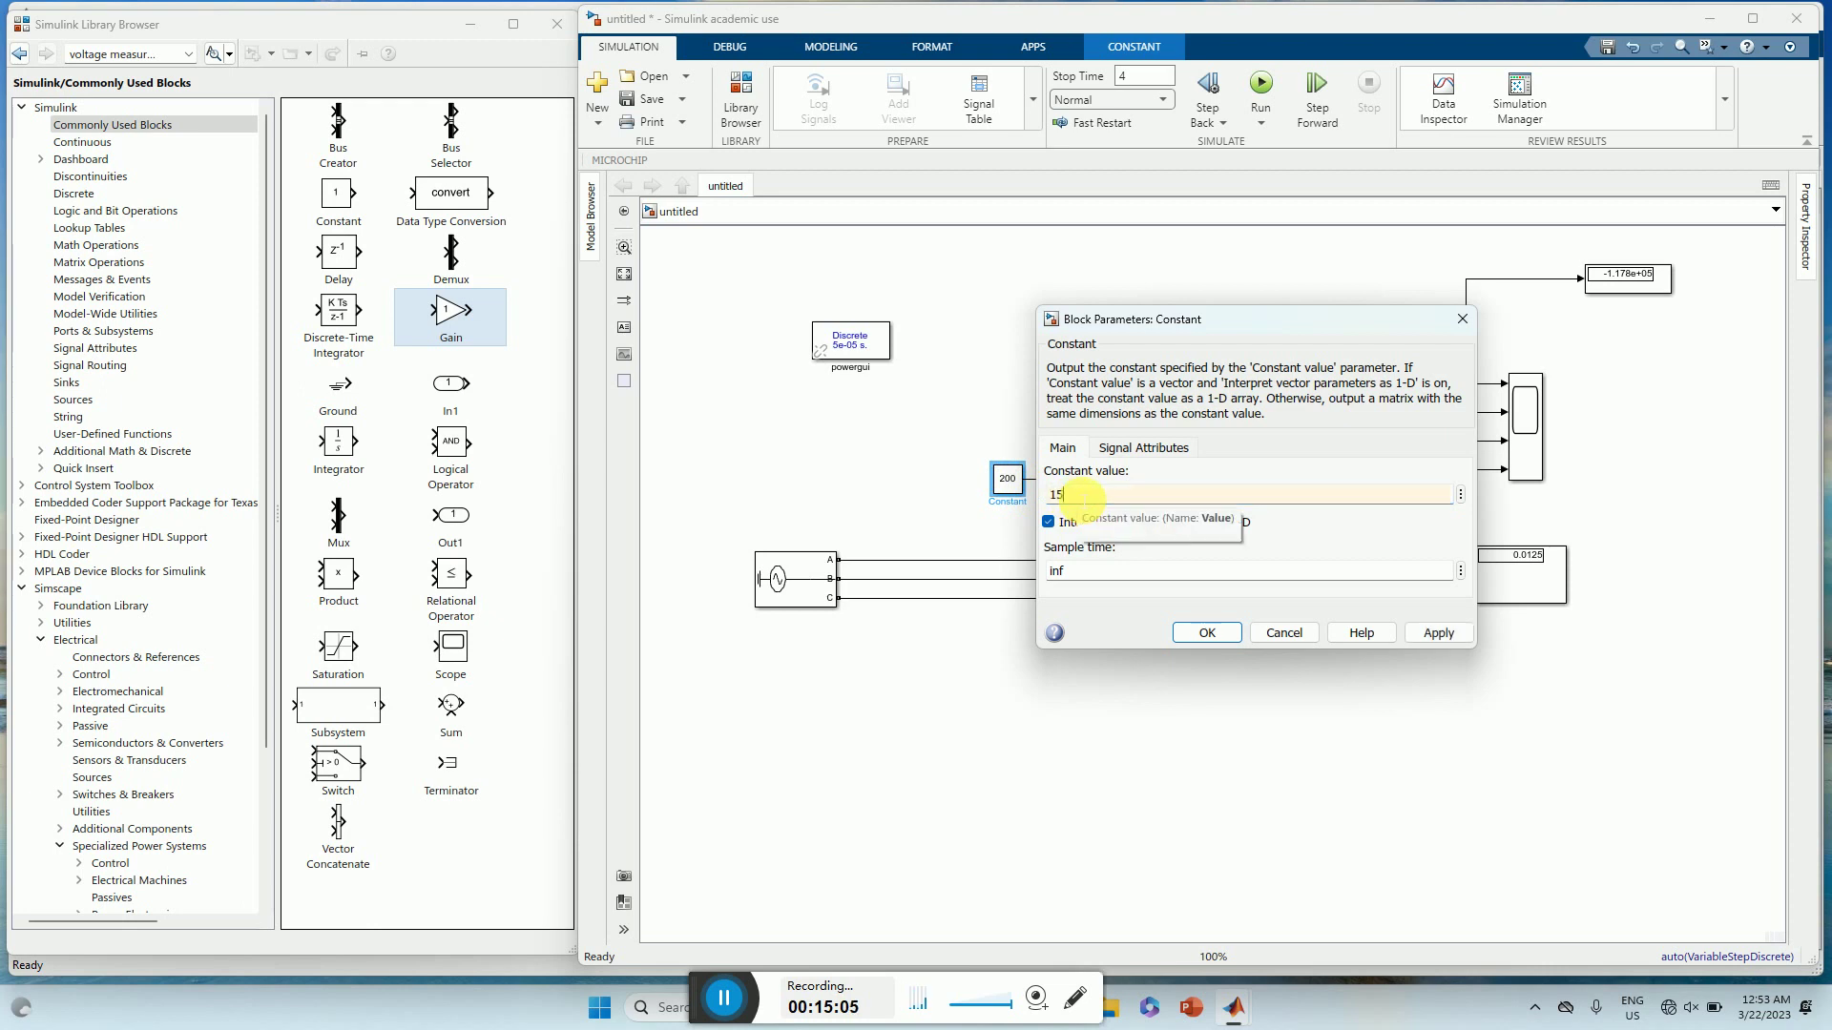
text(0)
click(1439, 632)
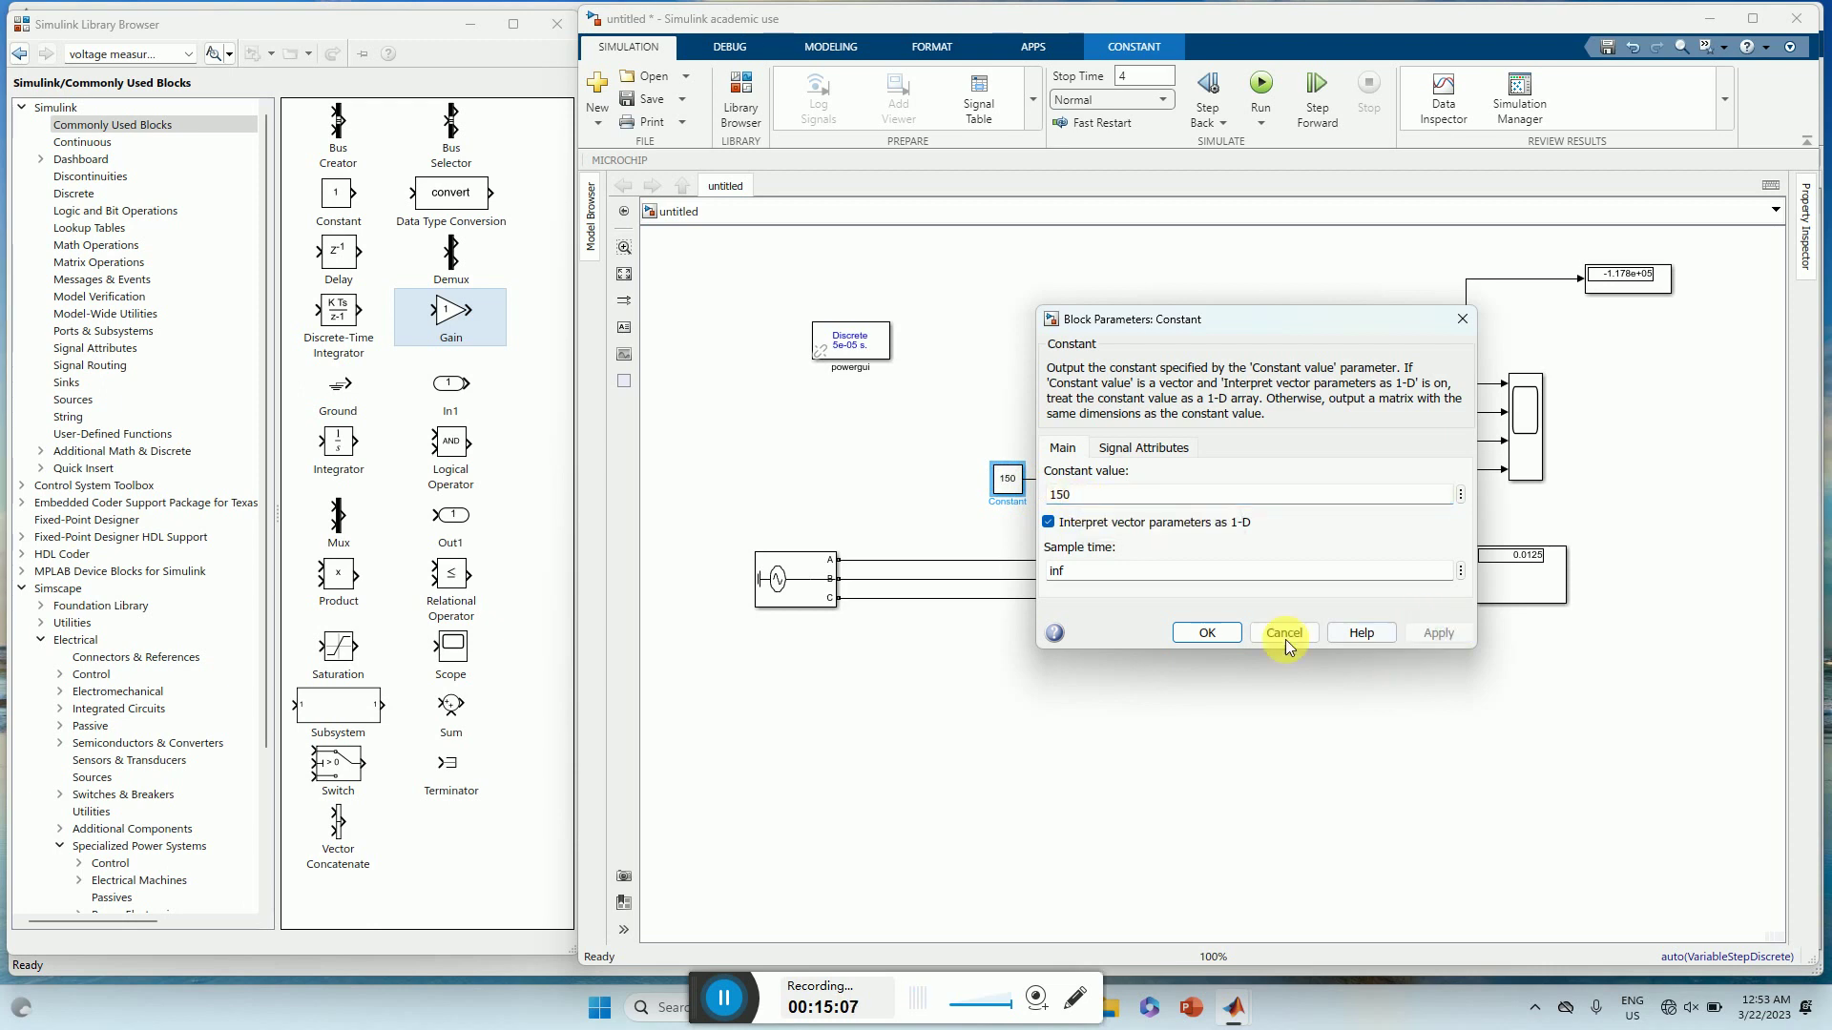
click(1210, 633)
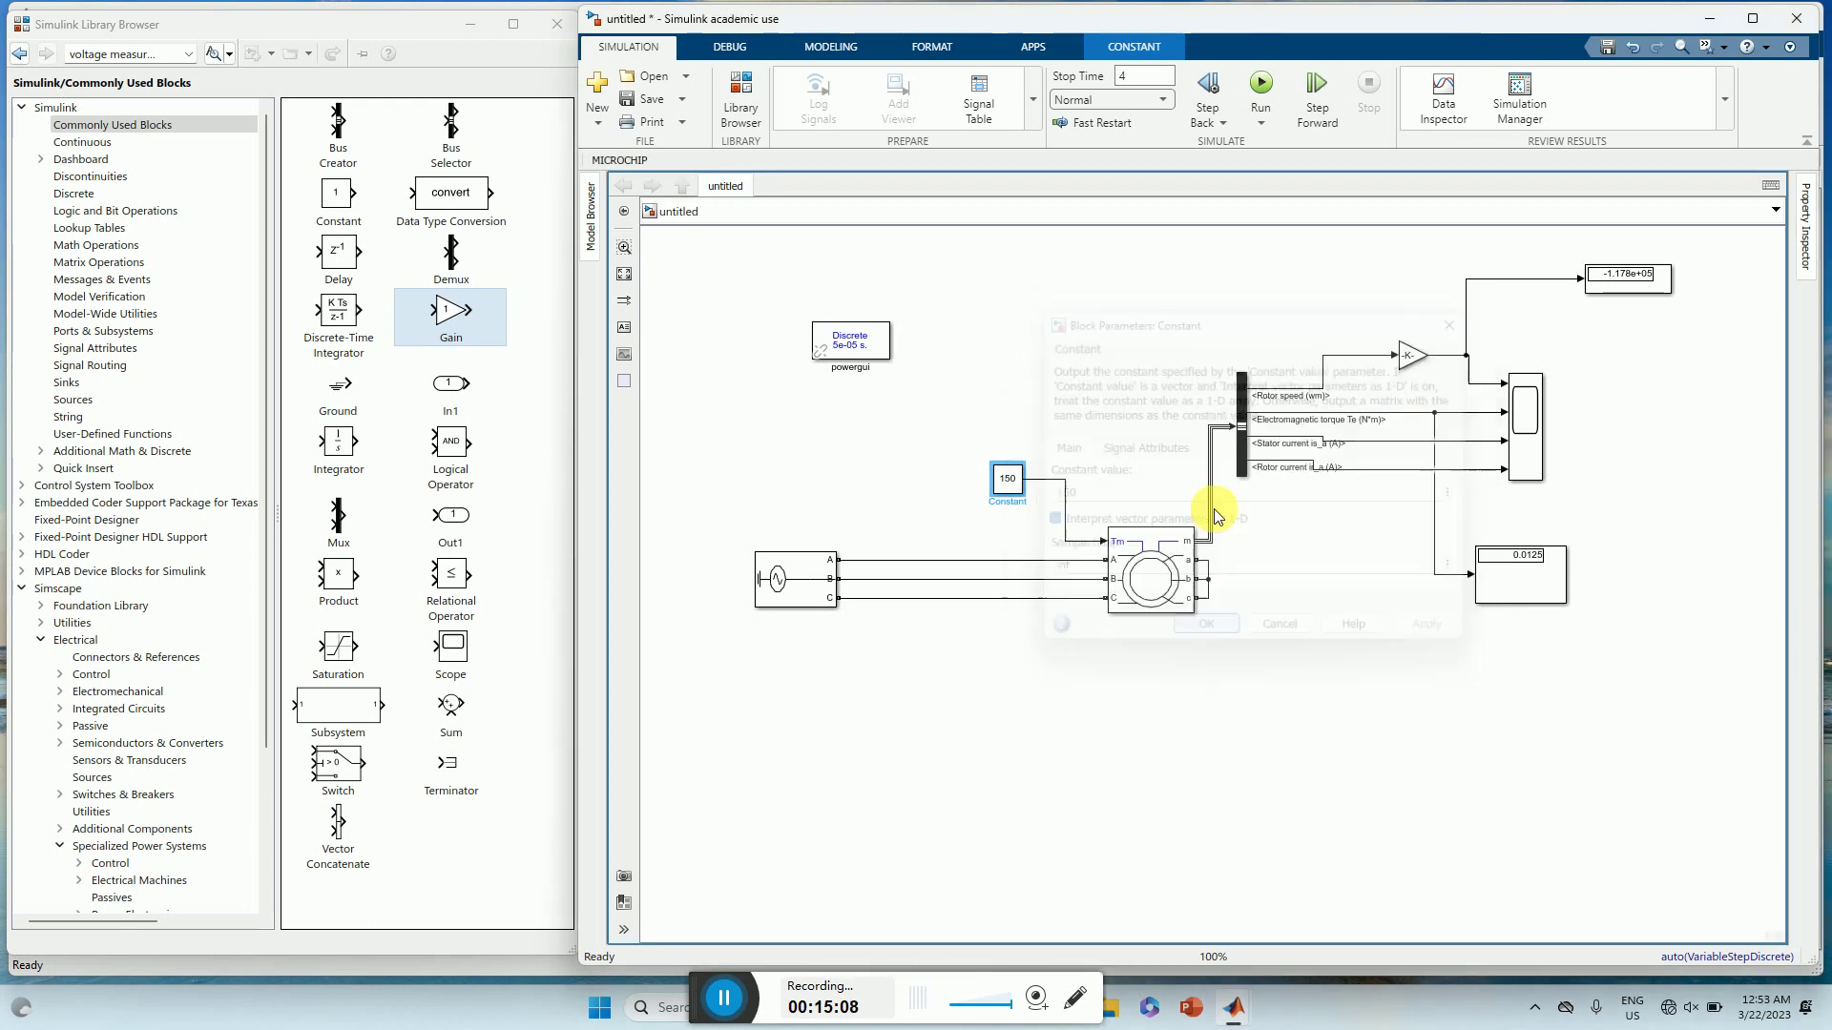
click(1260, 87)
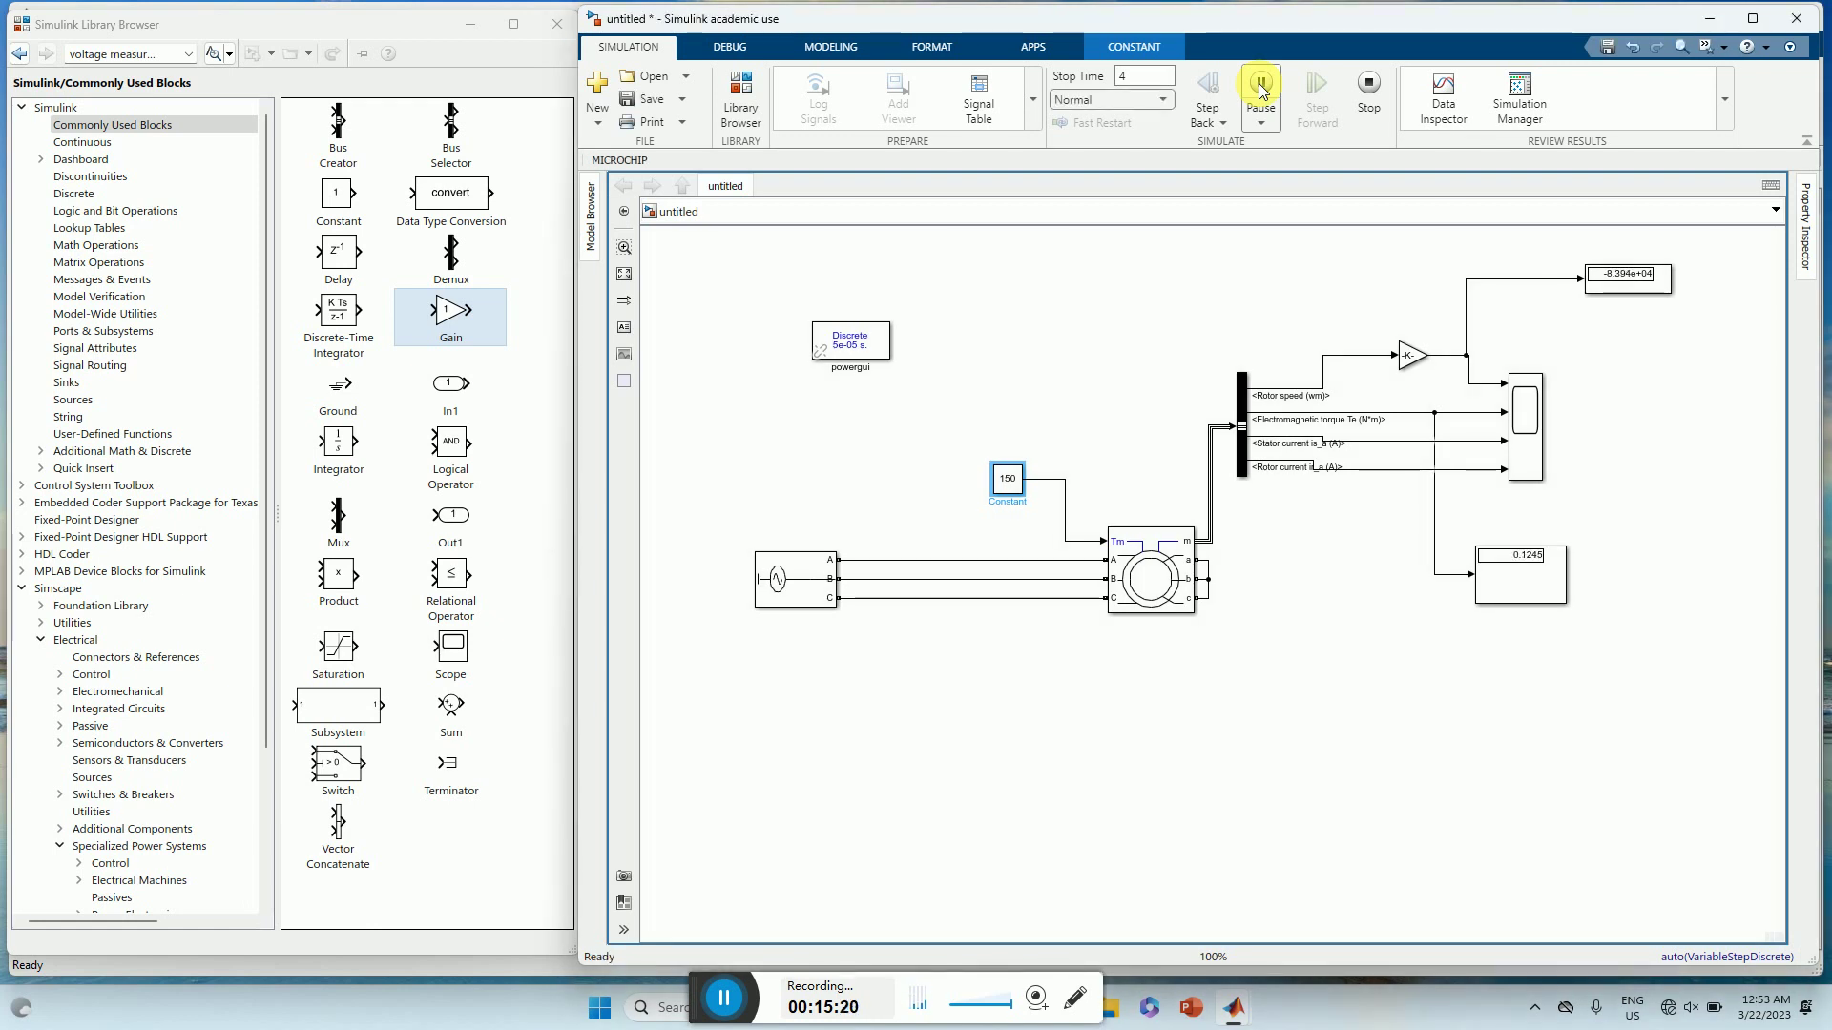
- Reduce the load torque Constant to 125 and rerun the simulation
double_click(1010, 482)
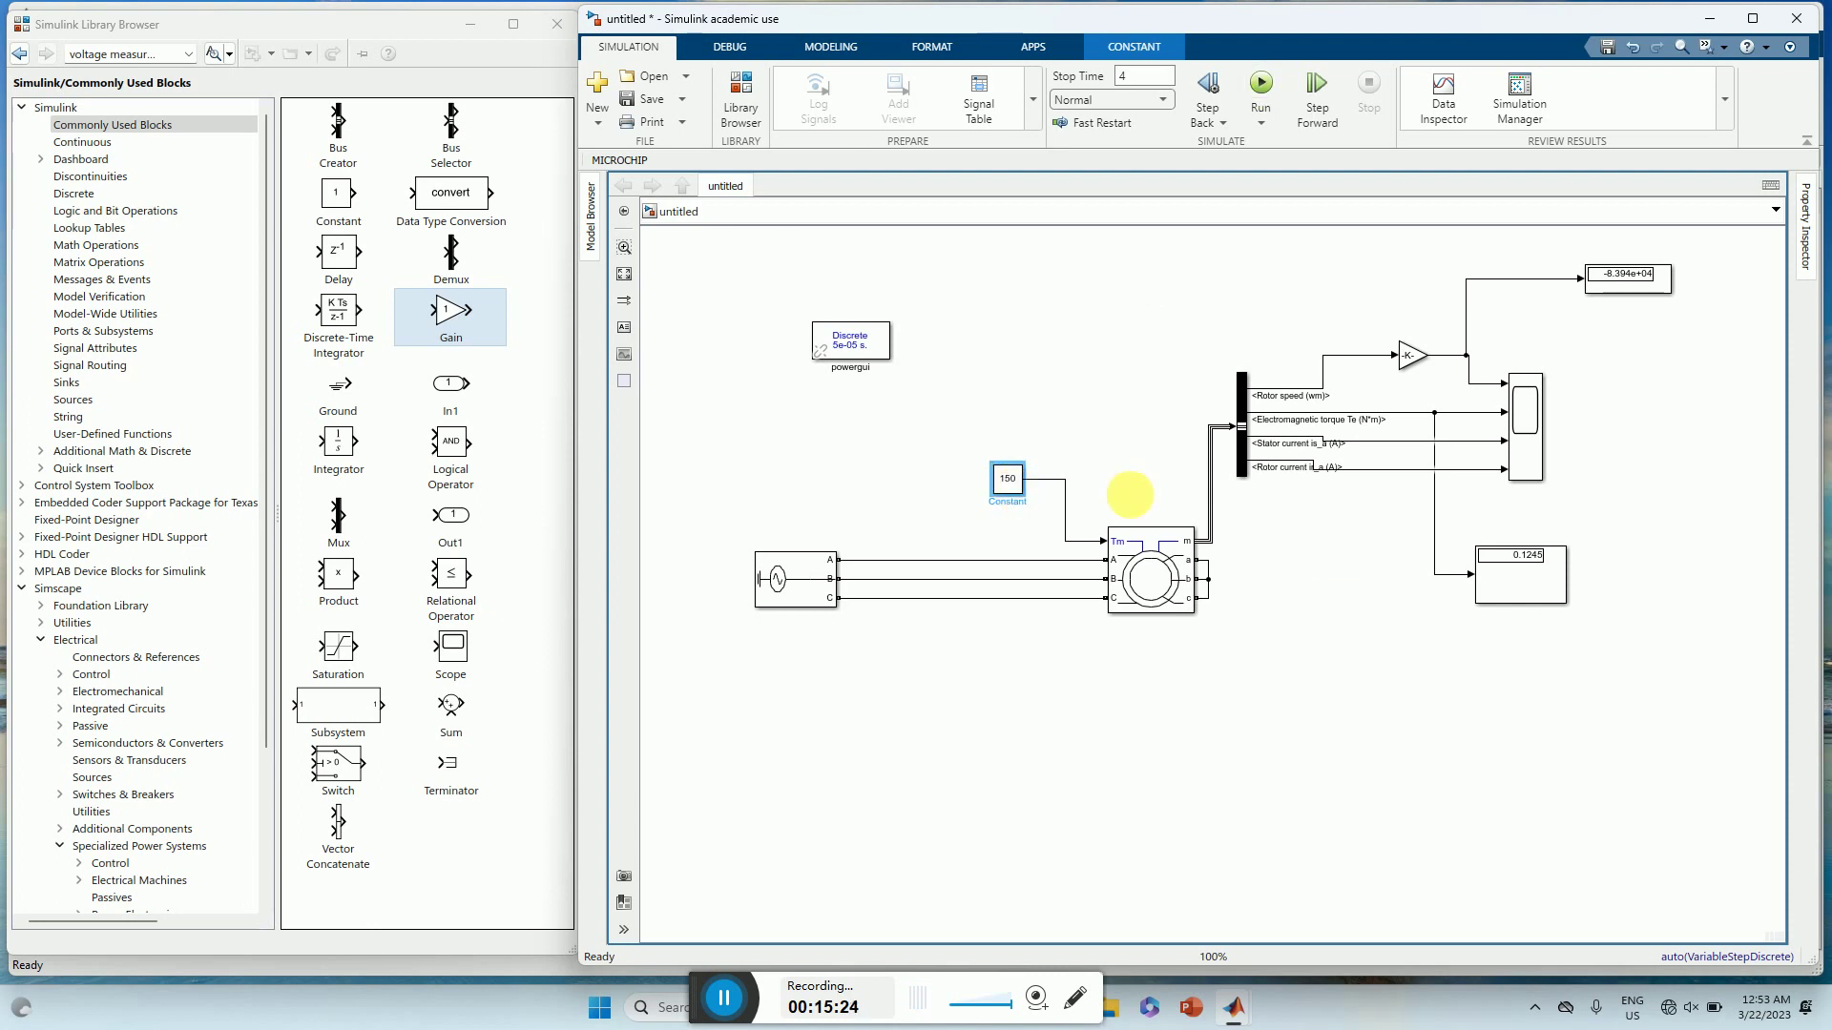
text(125)
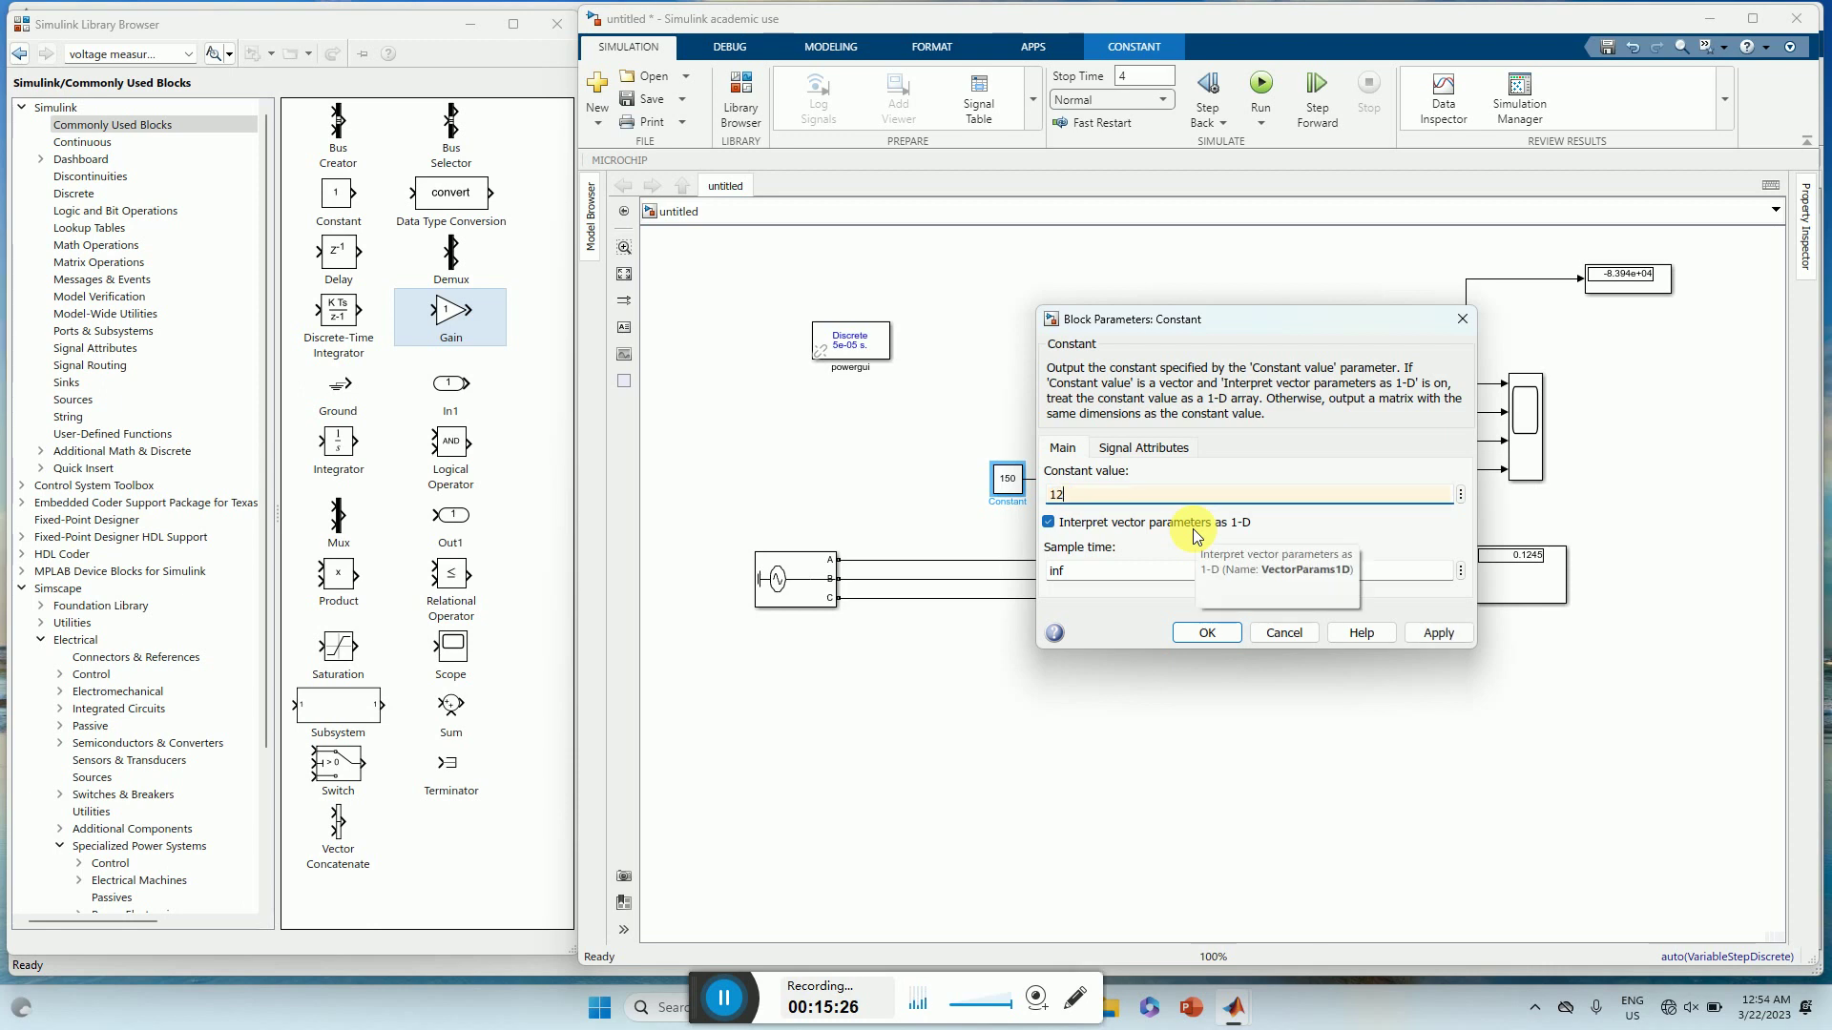
click(1450, 634)
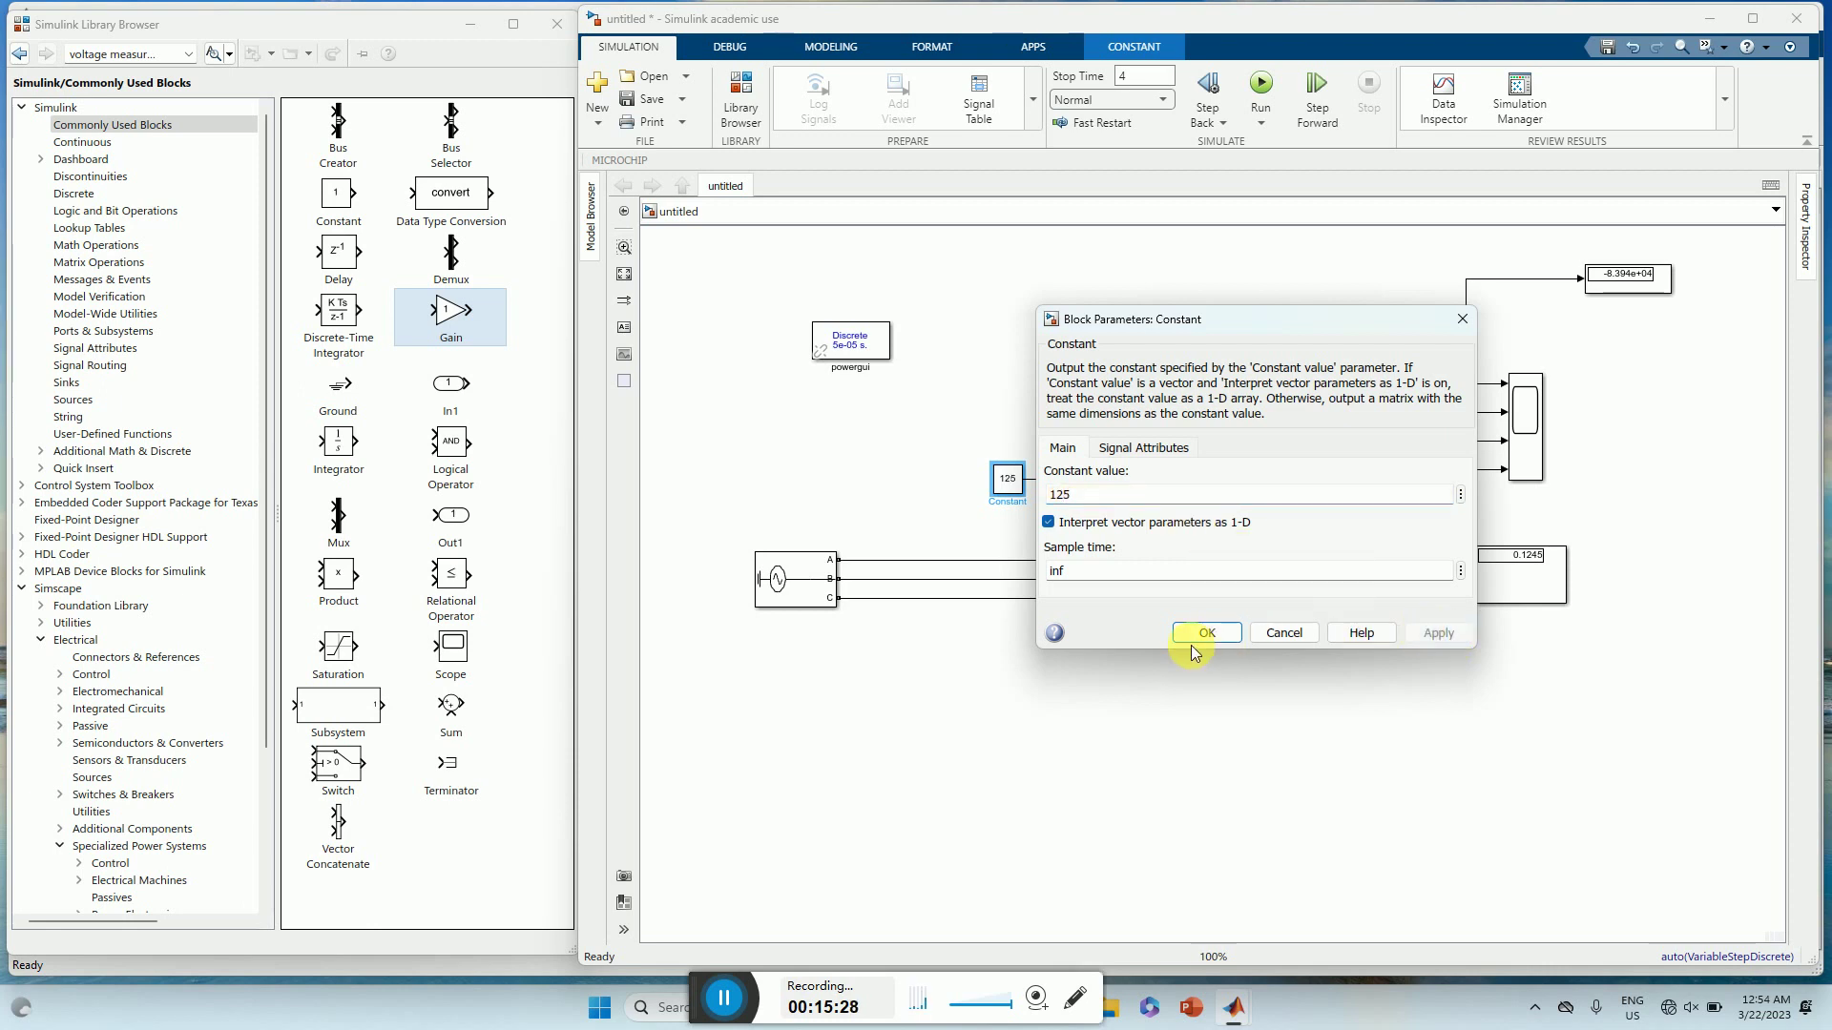
click(1204, 635)
click(1263, 84)
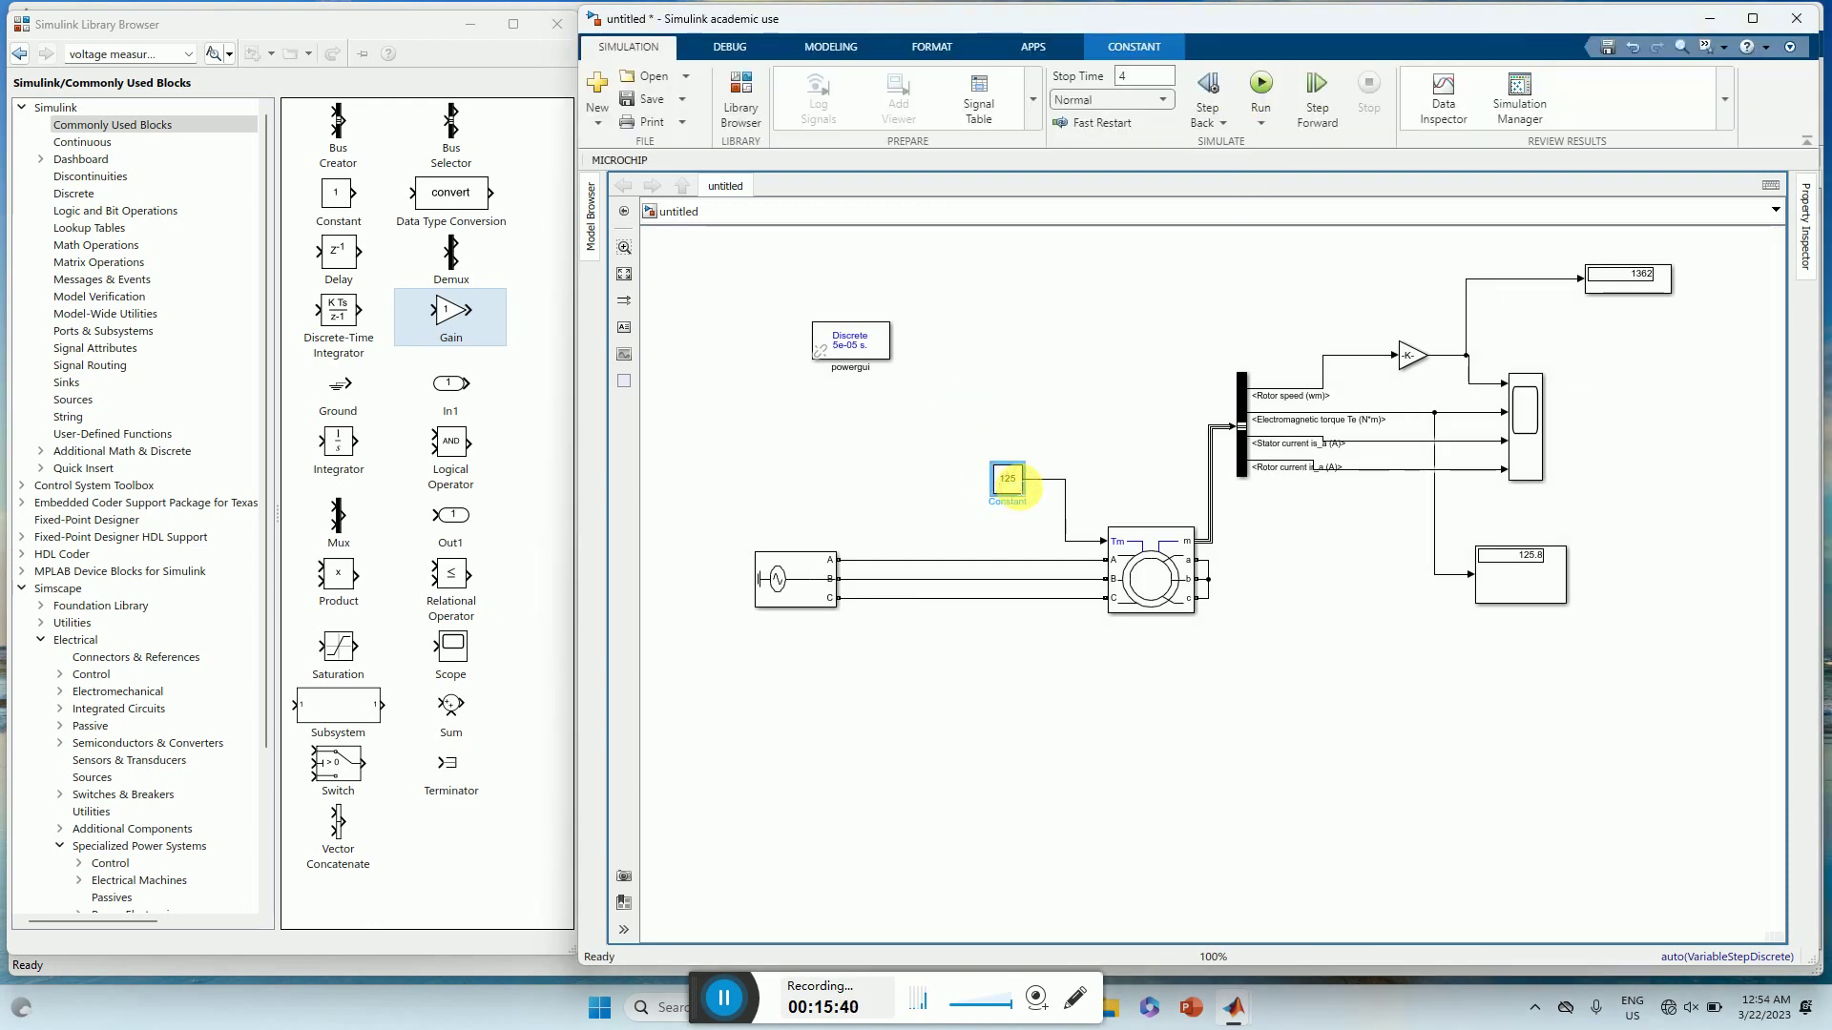
- Raise the load torque Constant to 135 and simulate the machine again
double_click(1011, 481)
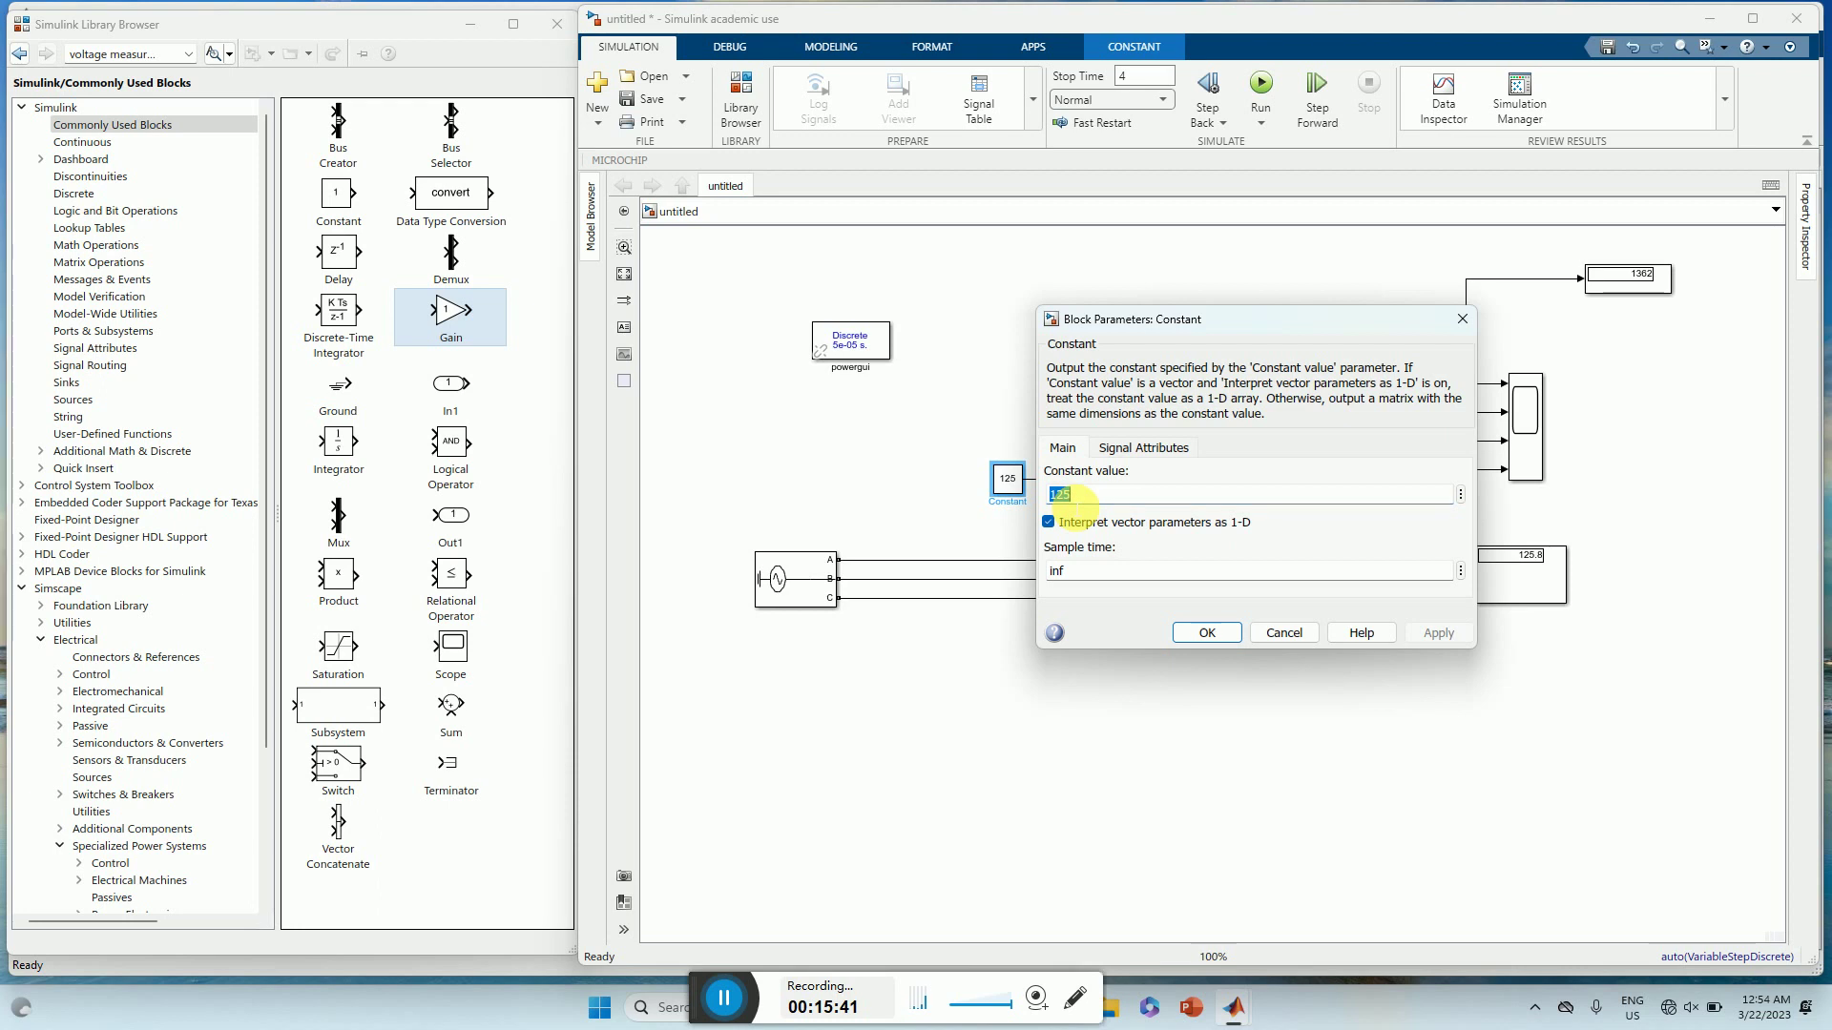
text(1)
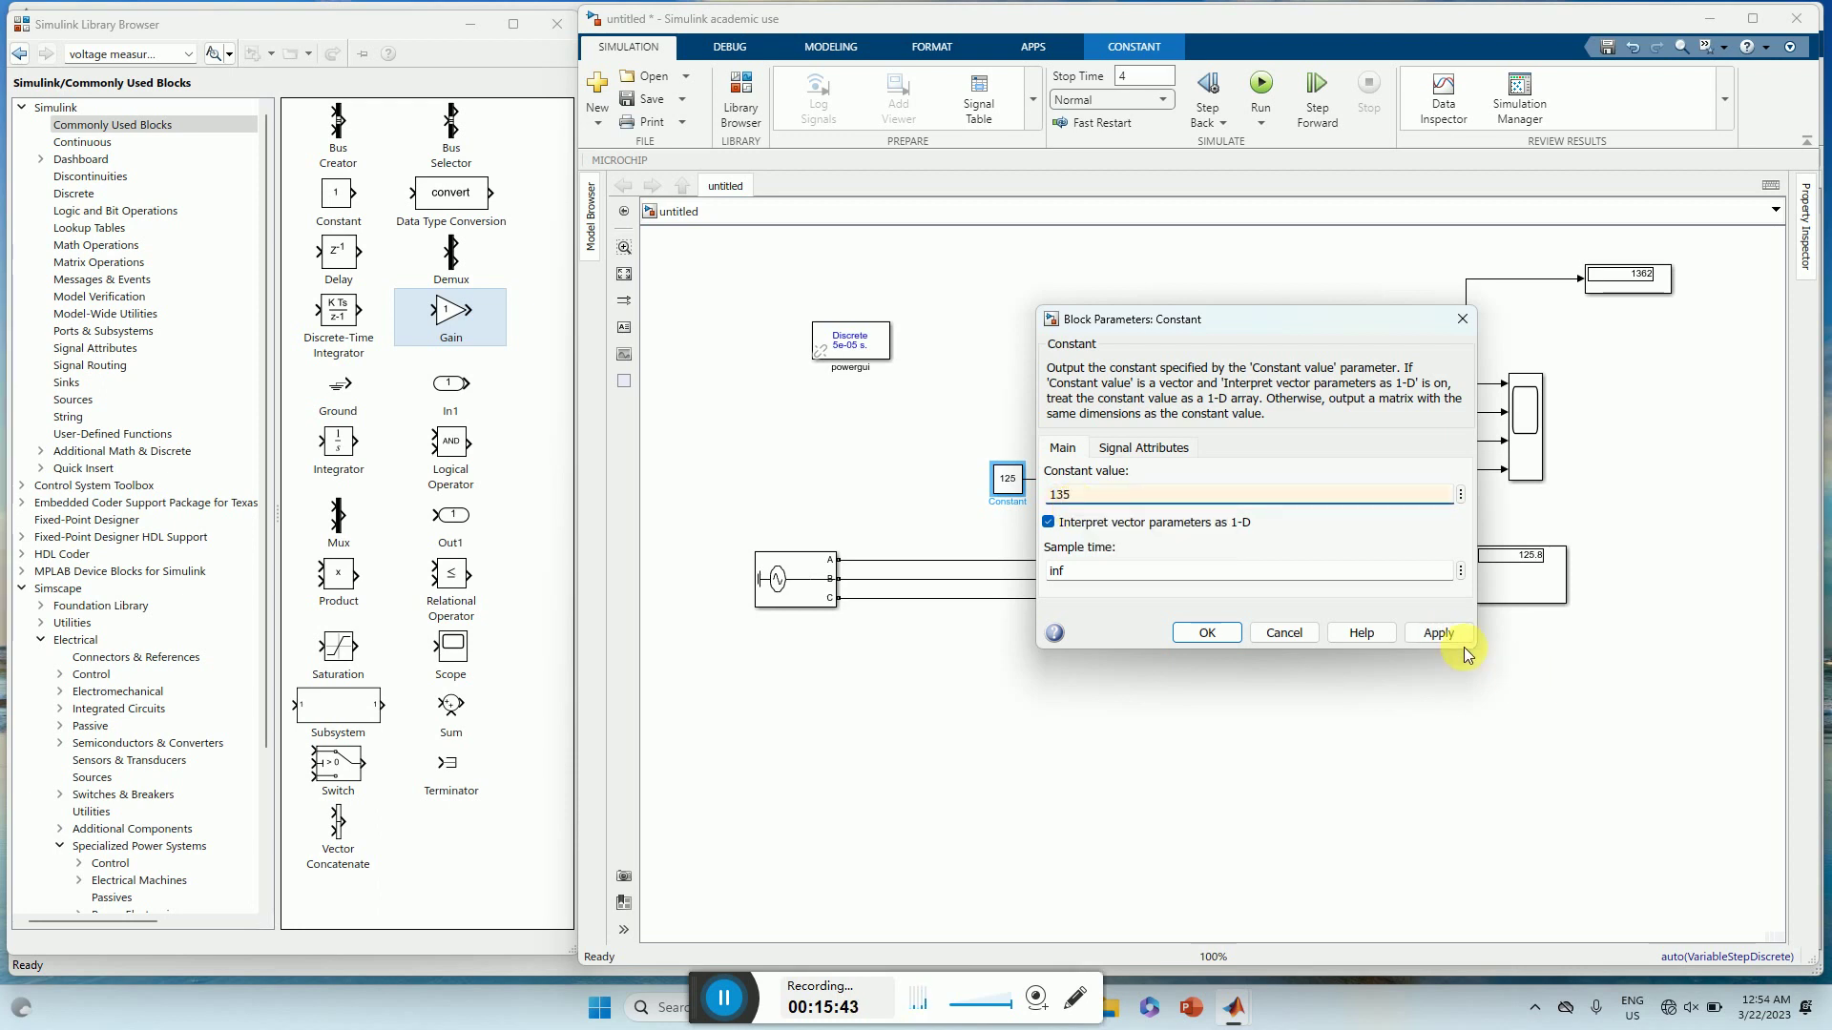
click(1439, 633)
click(1207, 633)
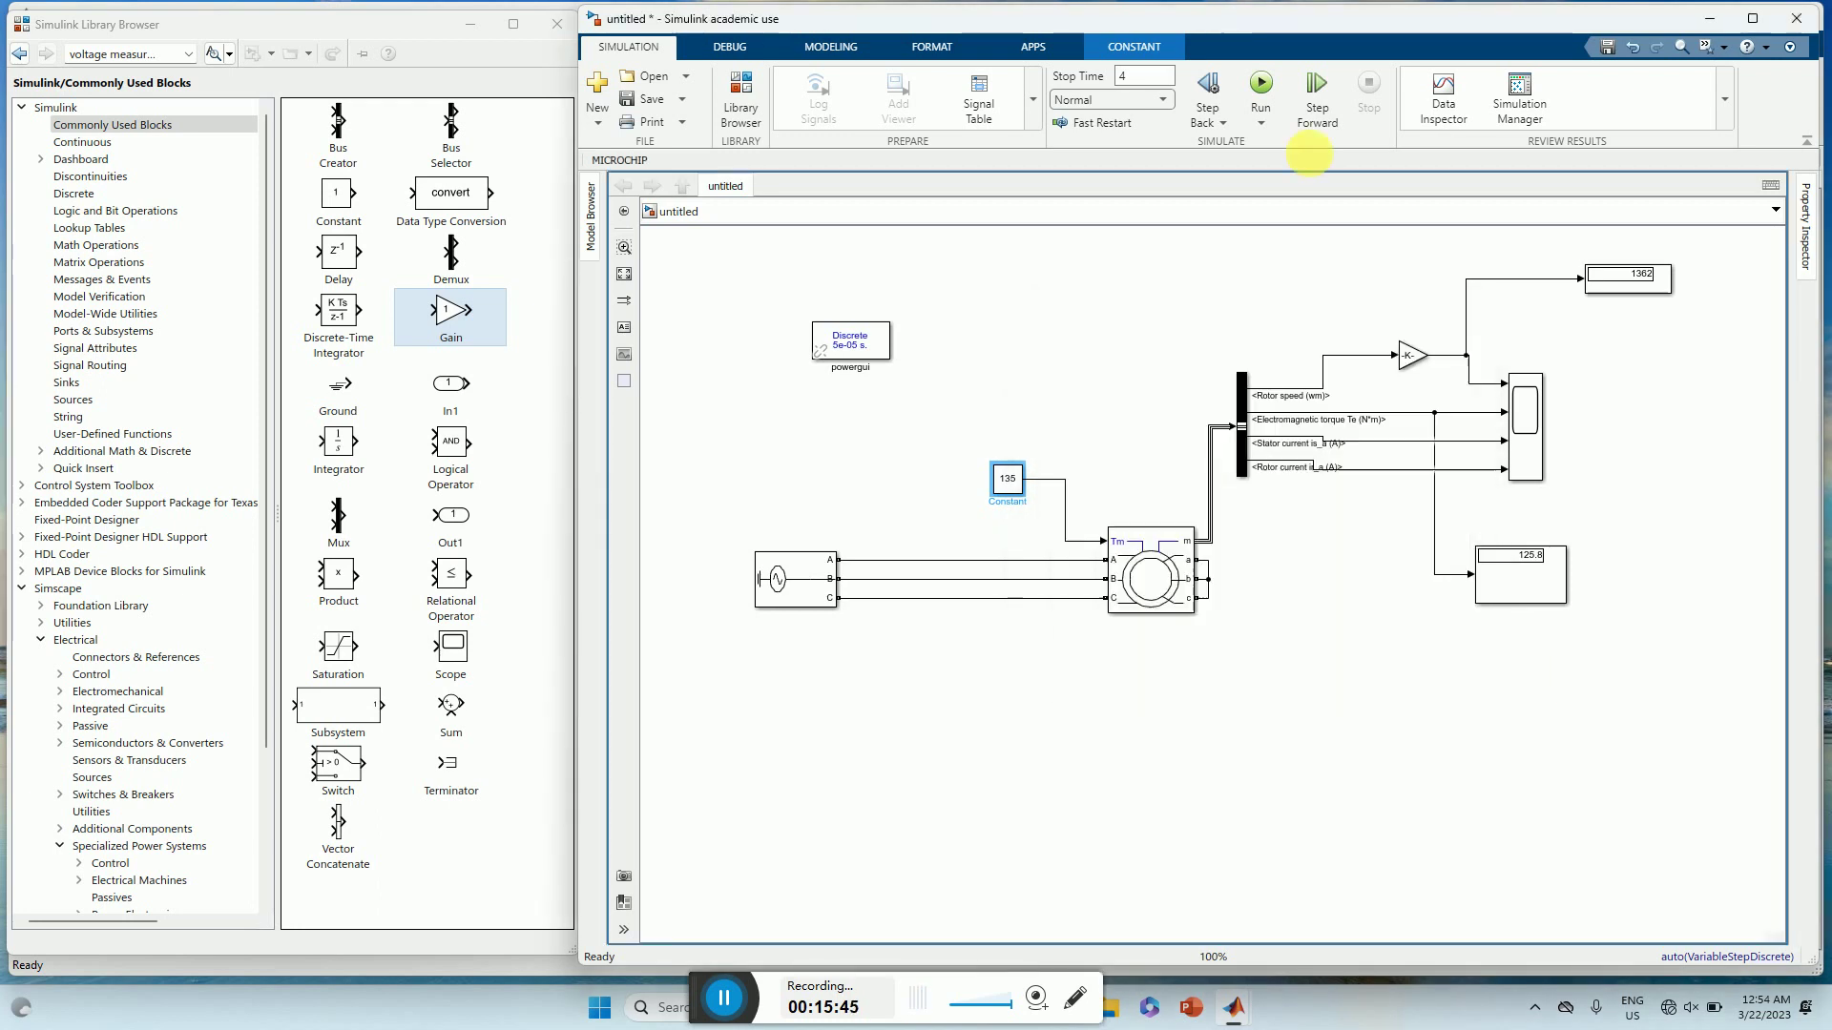
click(1255, 86)
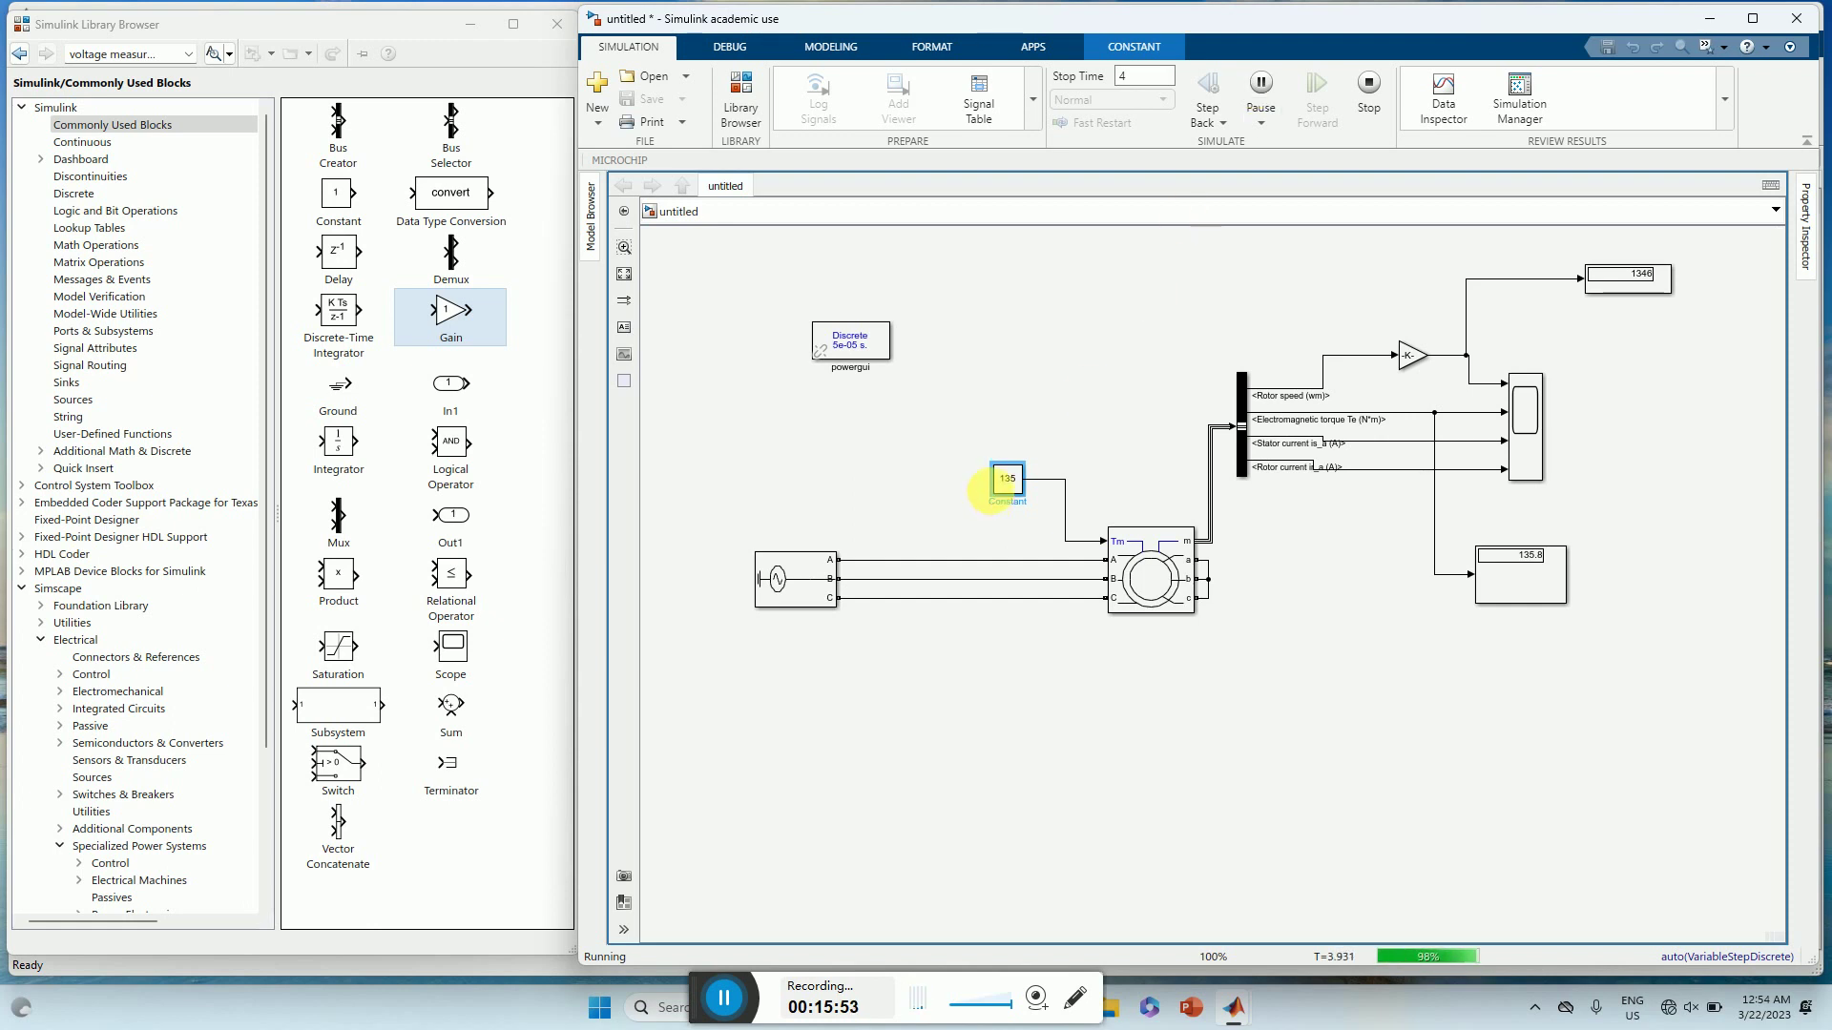
- Set the load torque Constant to 140 and run the simulation
double_click(1010, 480)
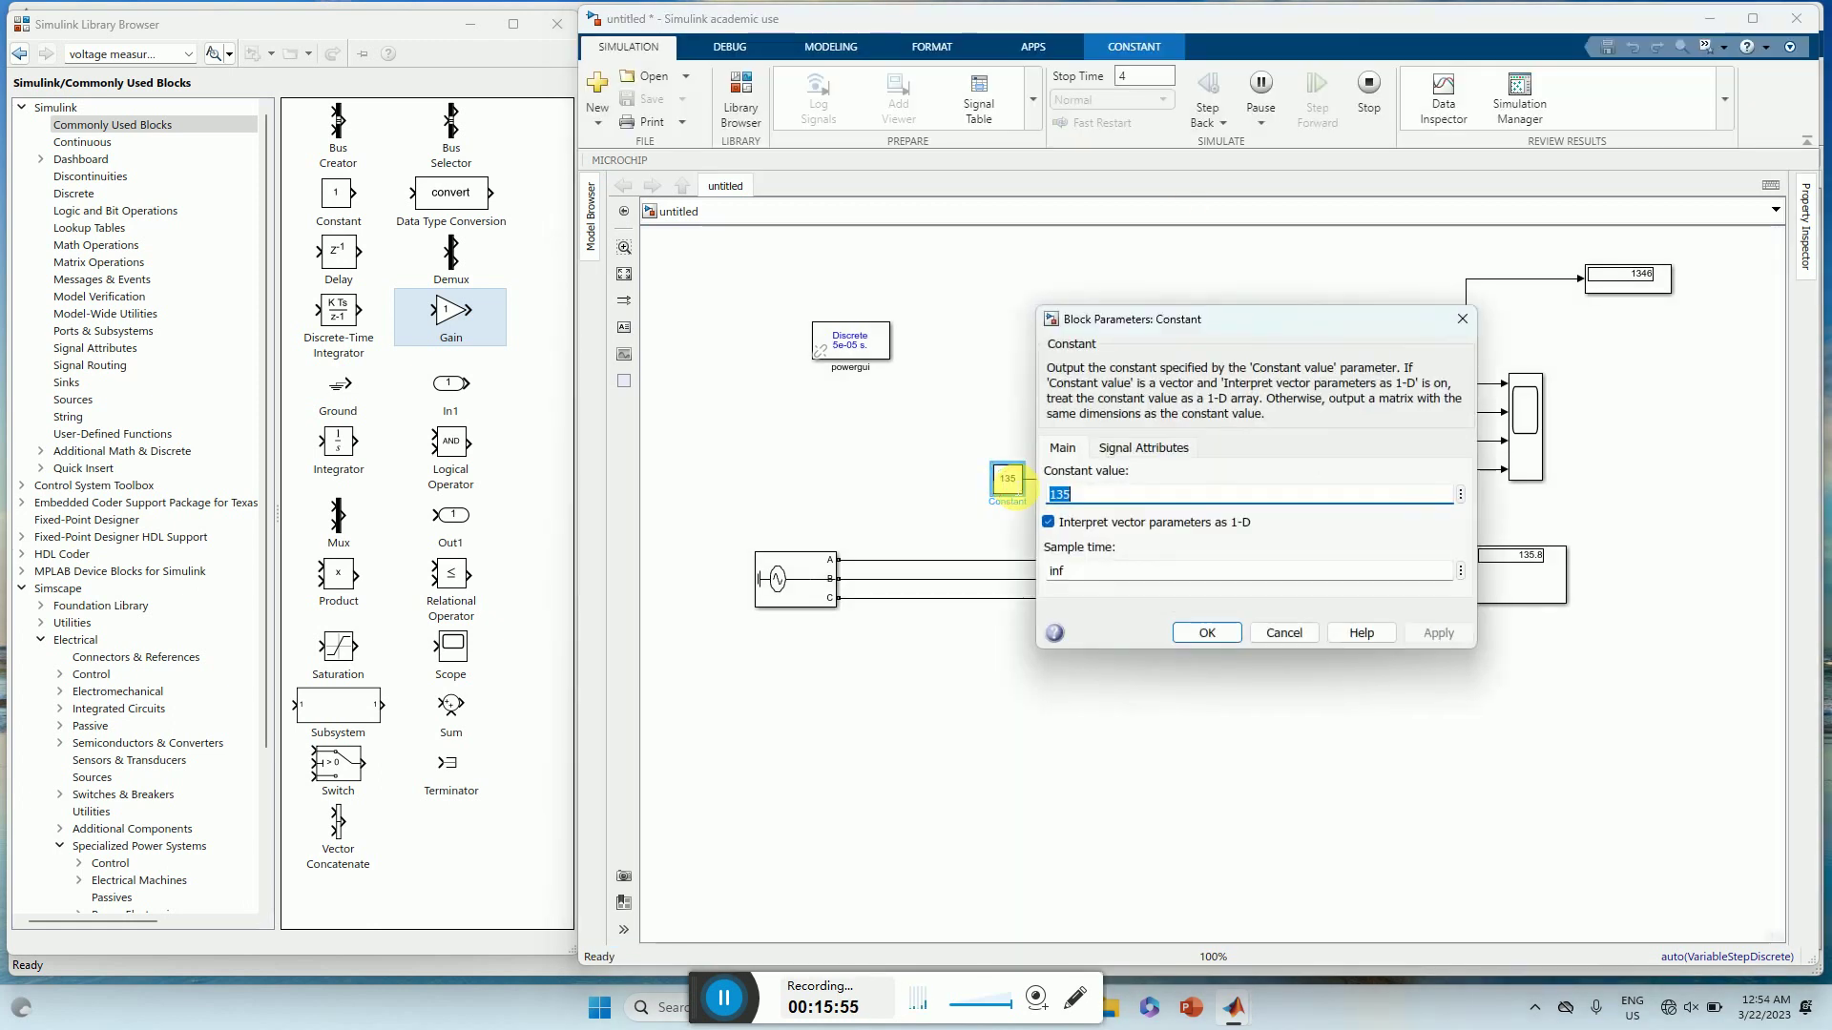
text(140)
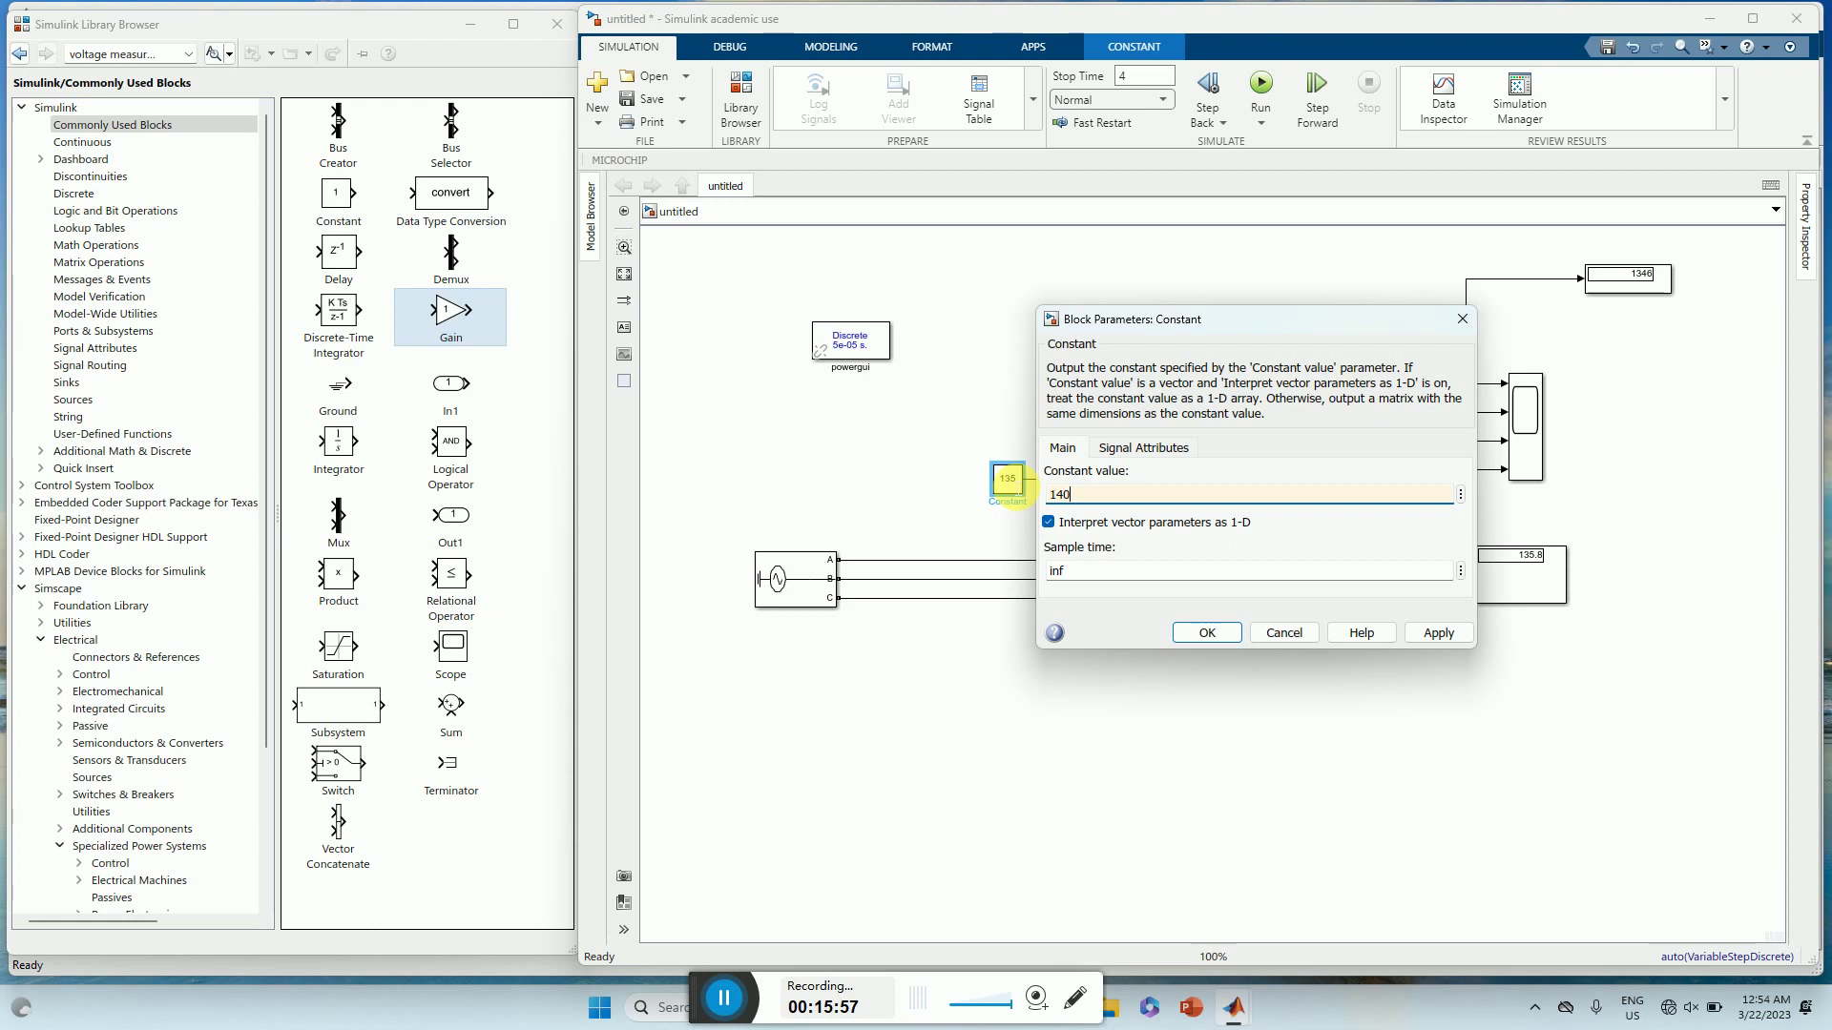
click(1438, 633)
click(1207, 633)
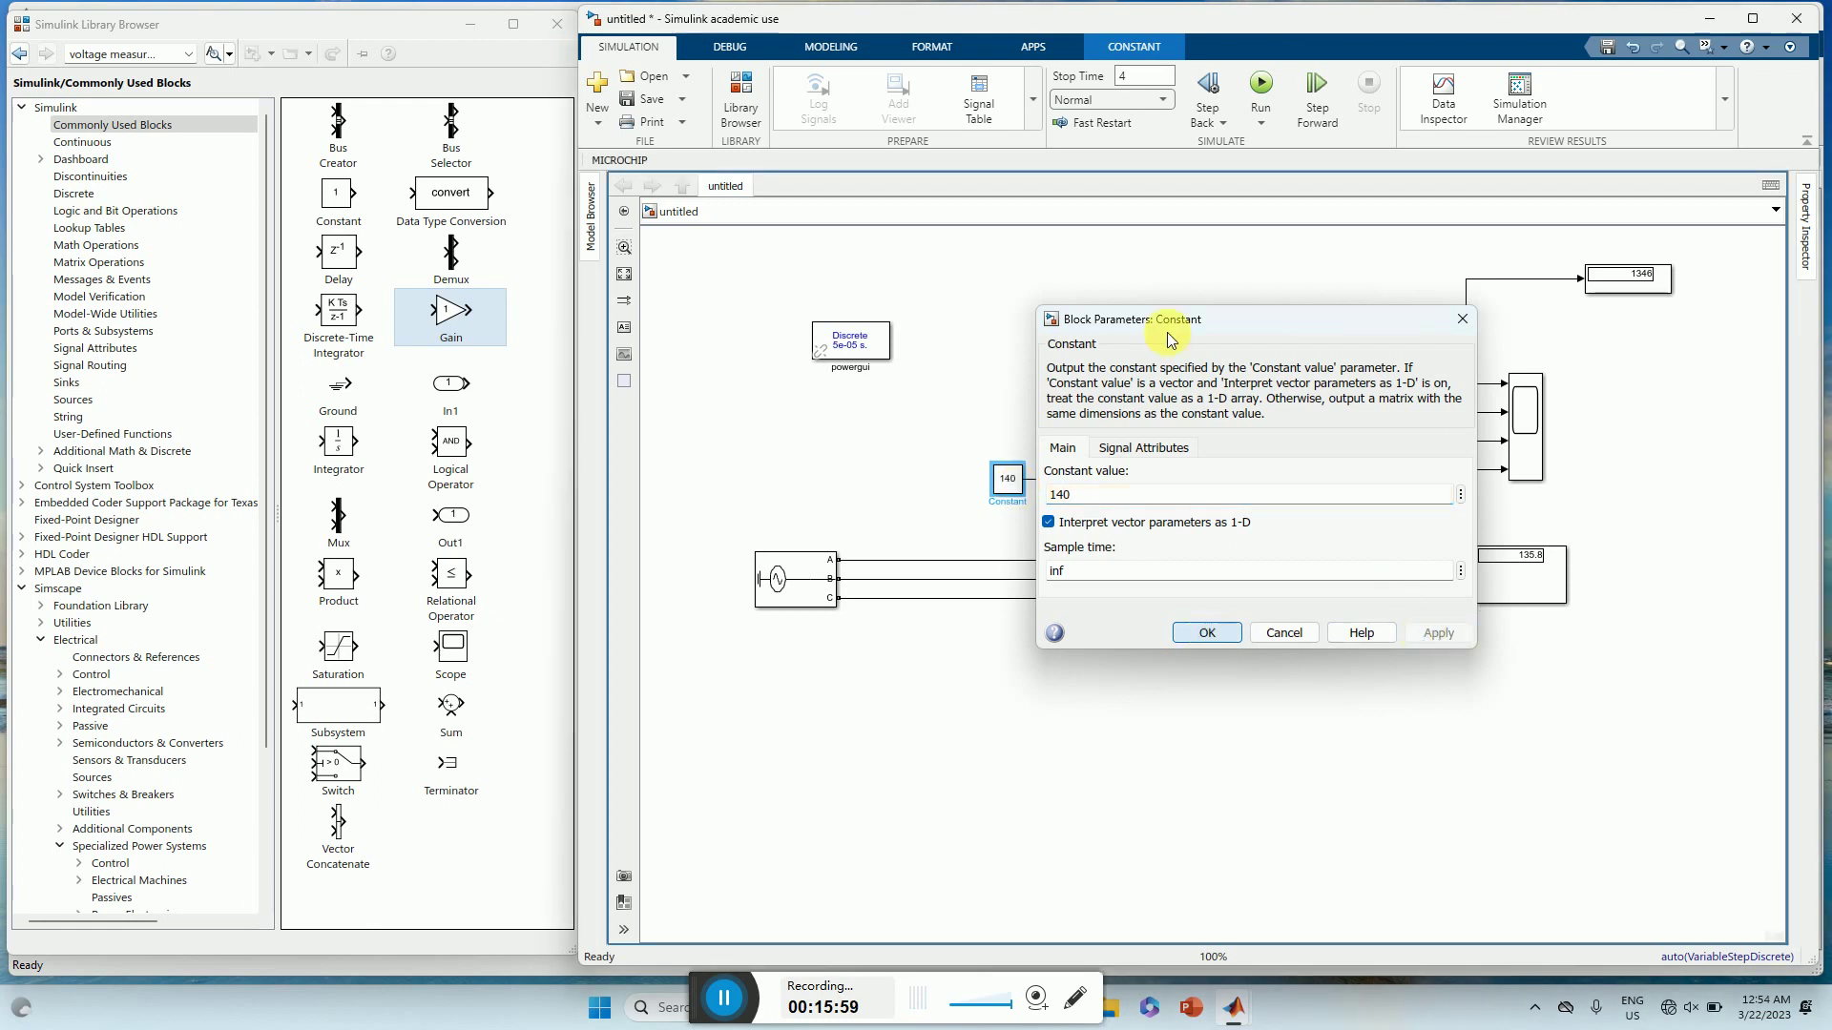
click(1258, 85)
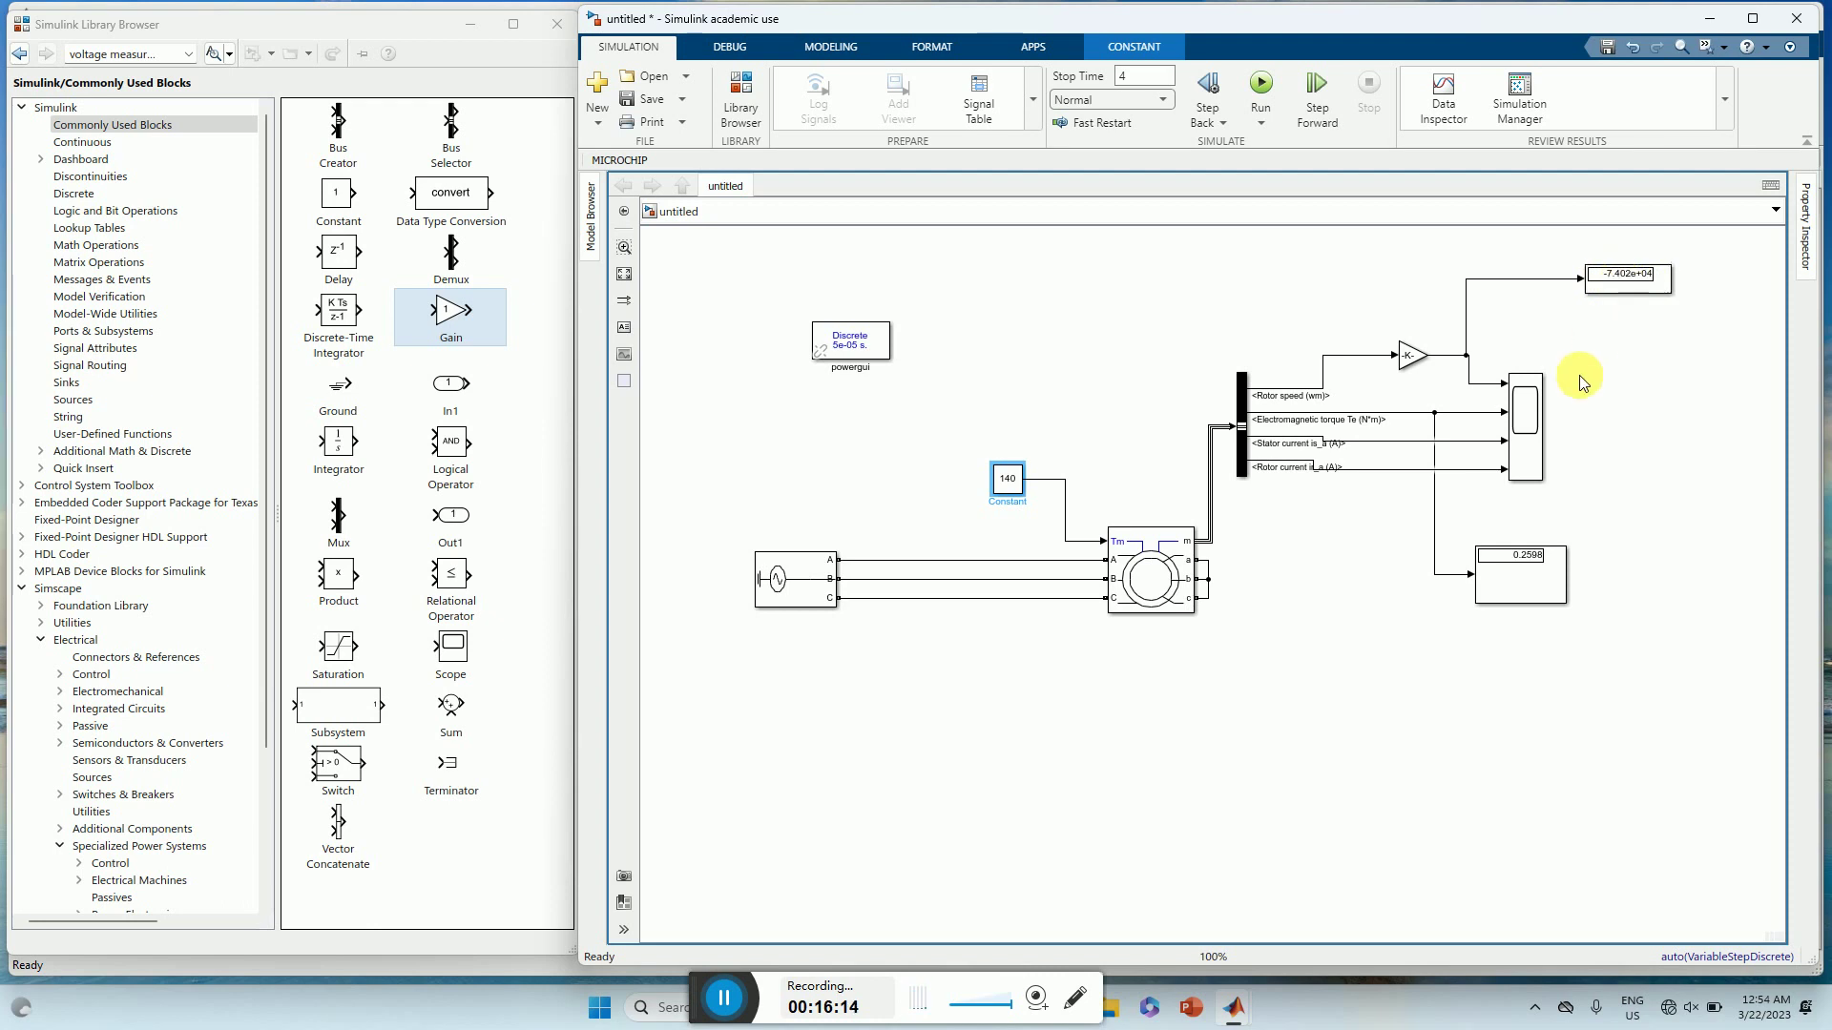
- Examine the speed, torque and current curves in the Scope with all axes scaled to fit, then close it
click(1524, 442)
double_click(1526, 444)
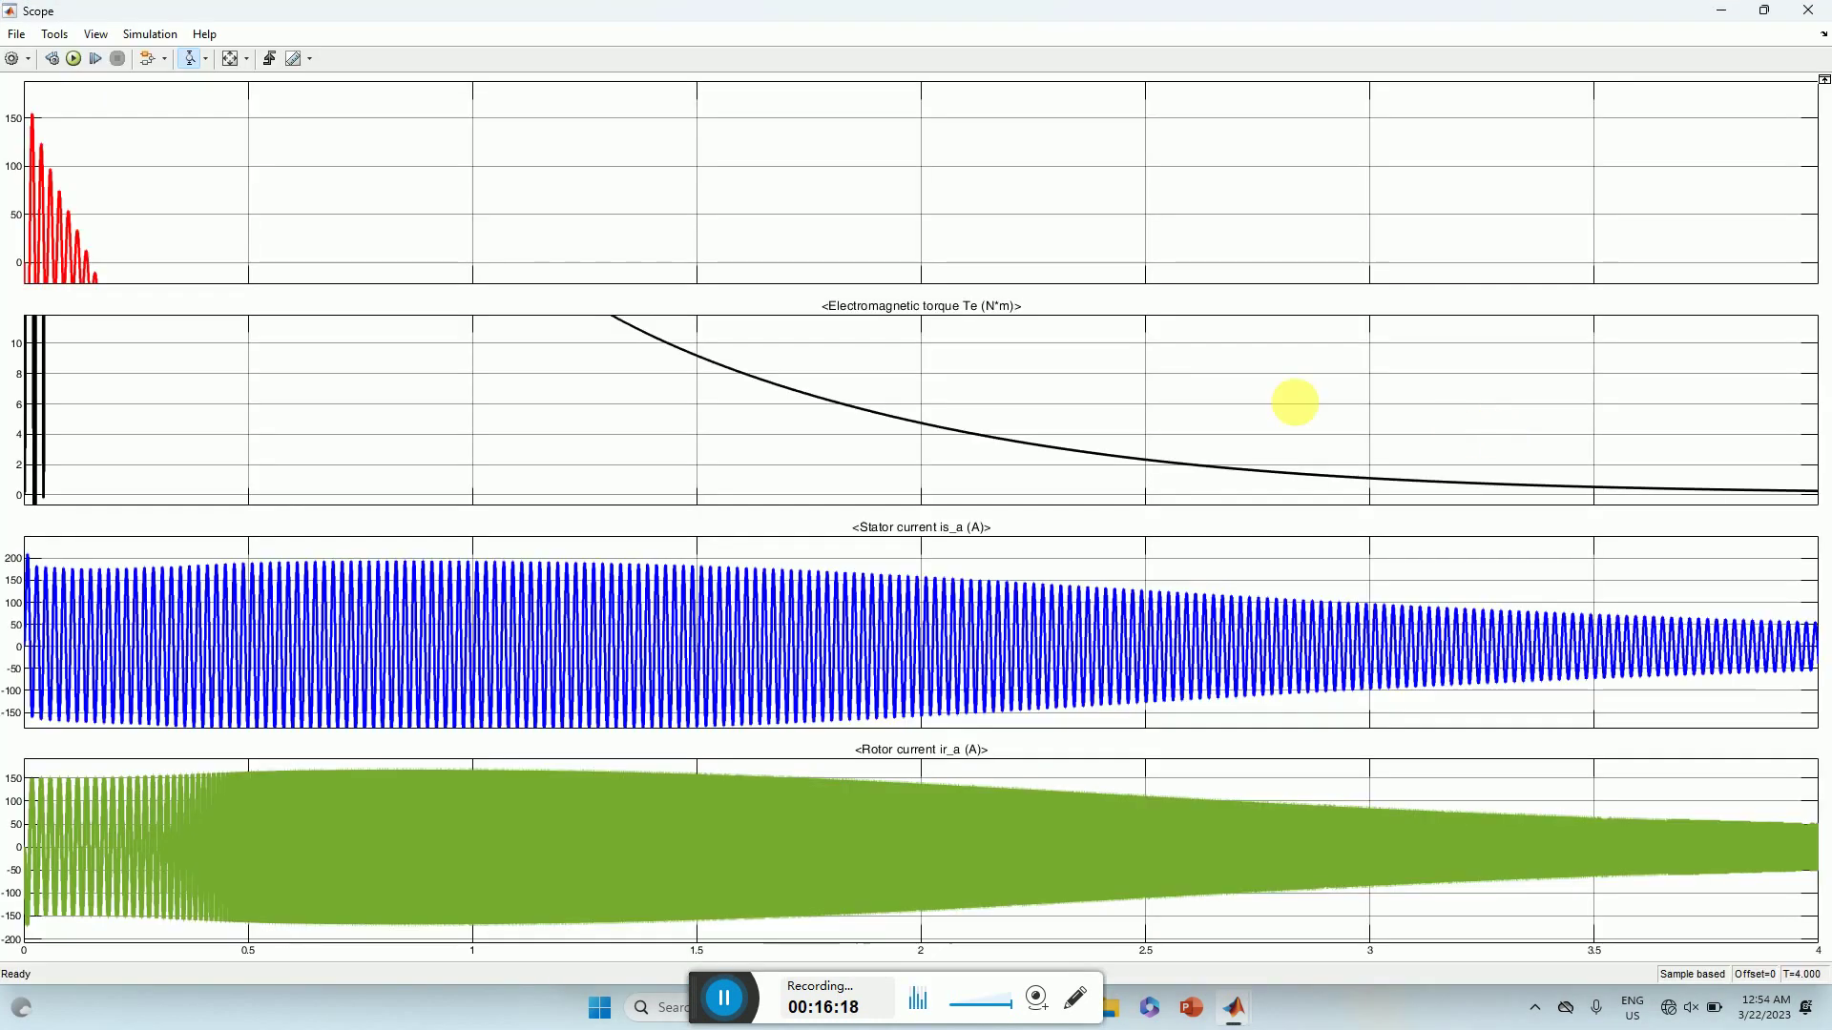
click(230, 60)
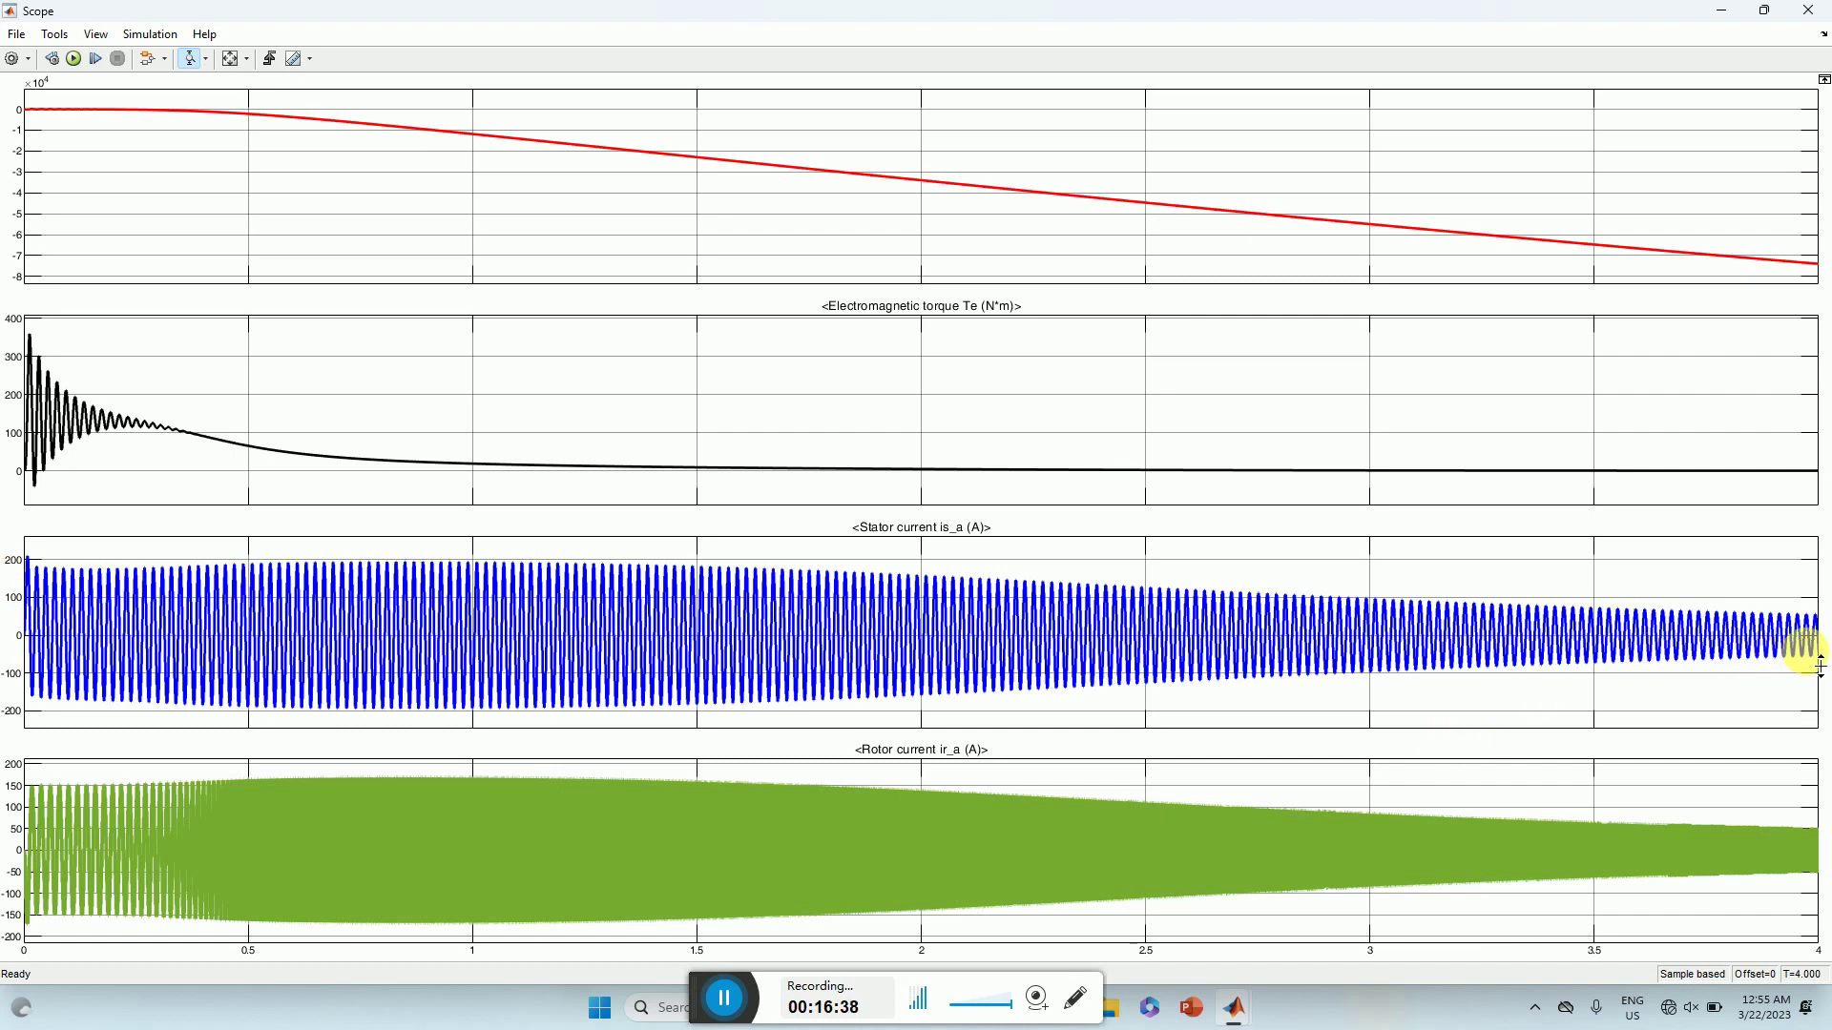
click(1818, 9)
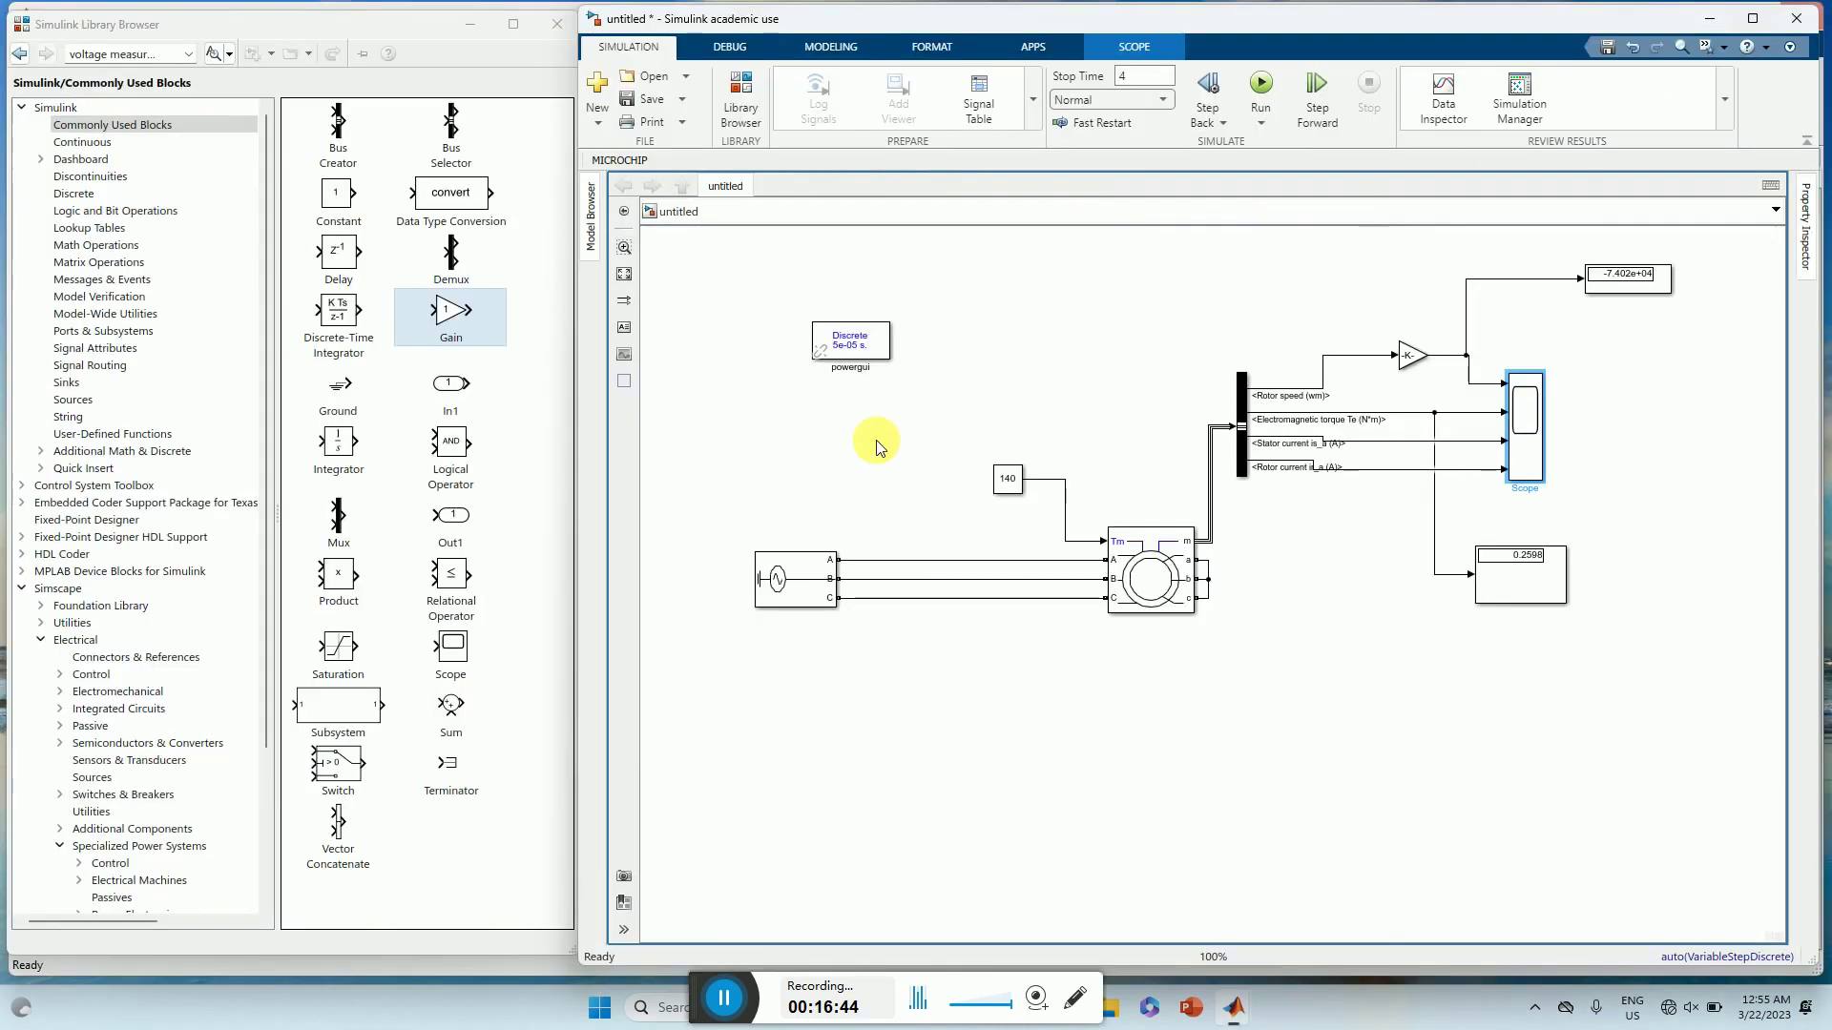
- Change the load torque Constant's value to 136 and rerun the simulation
click(1015, 485)
double_click(1017, 488)
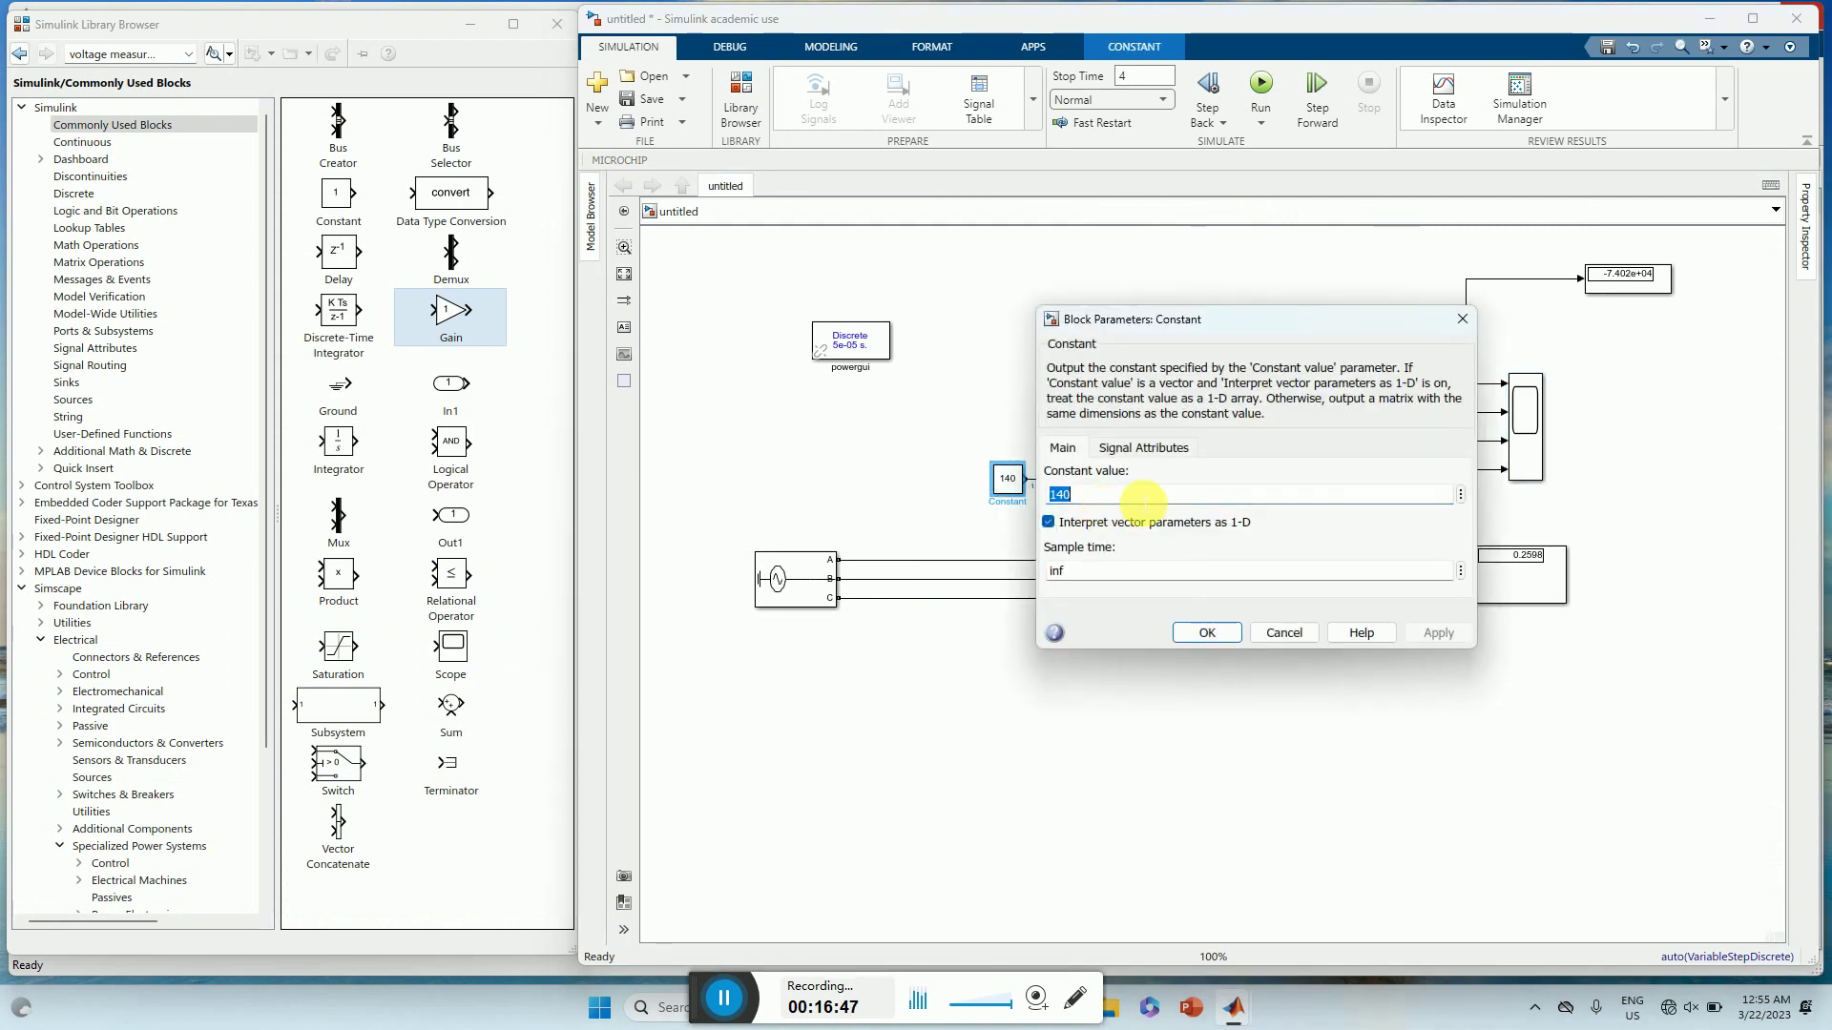
text(1)
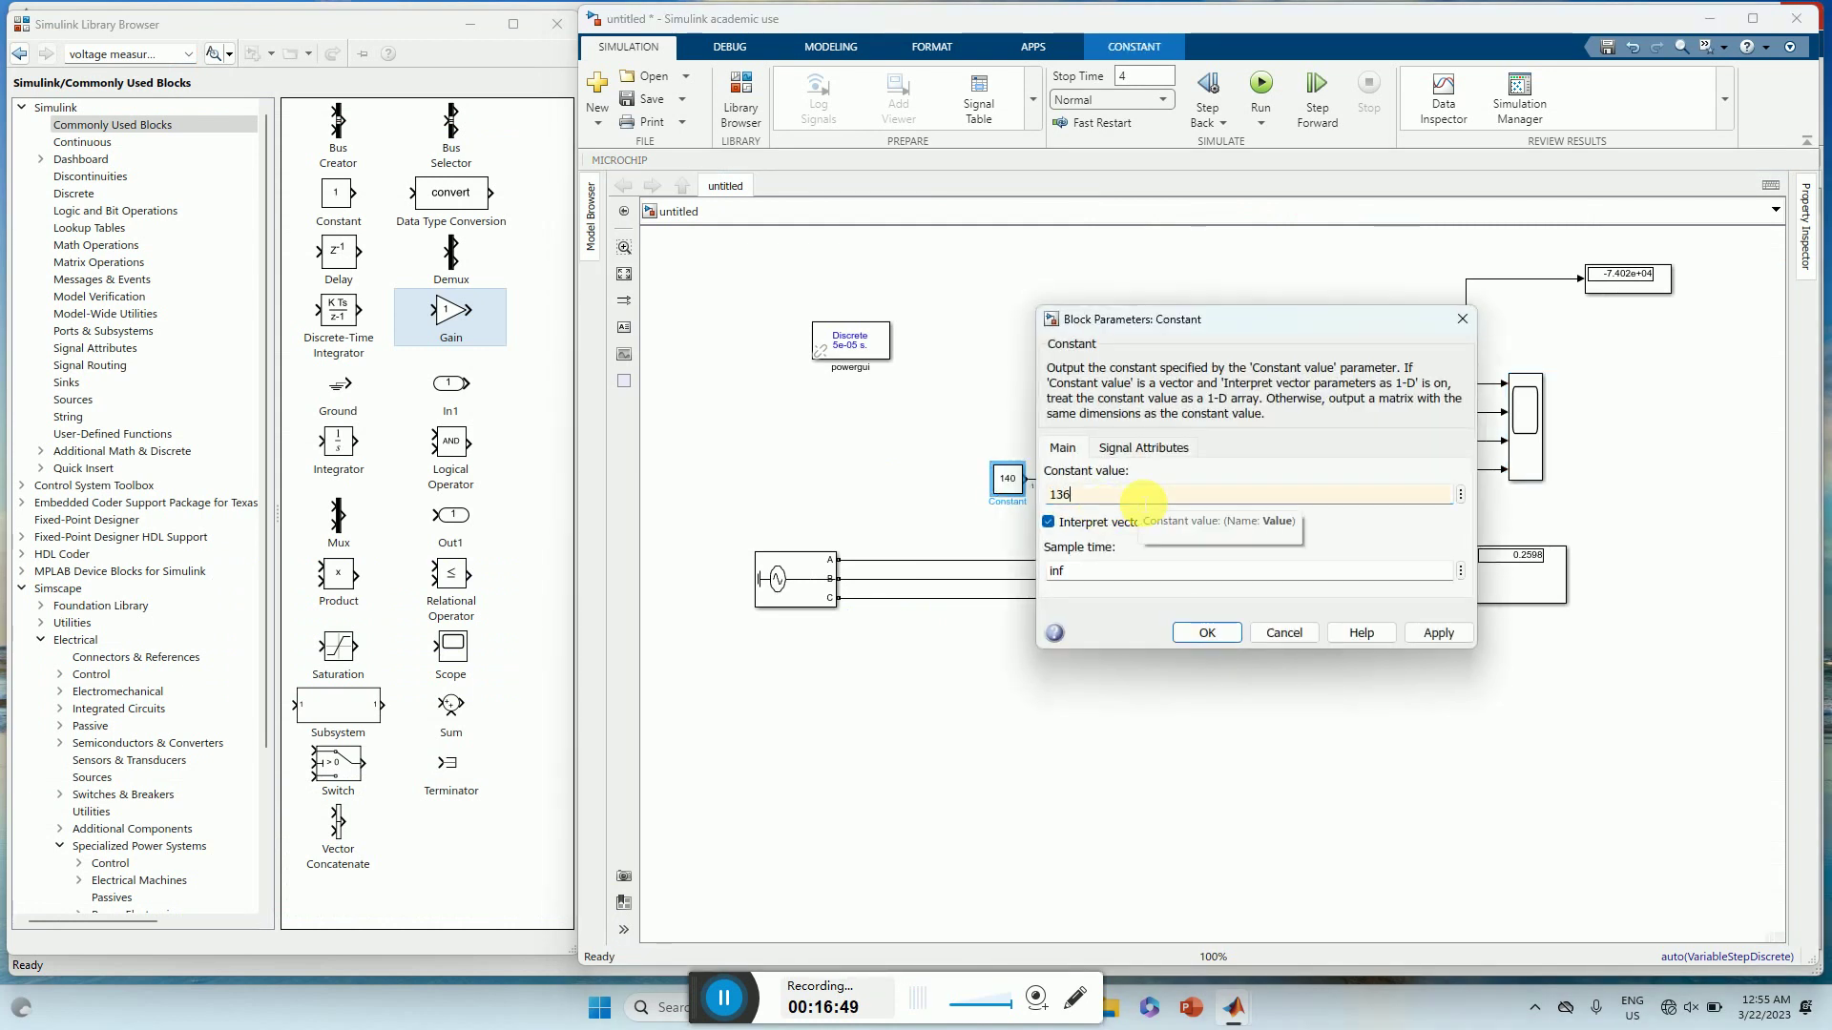
text(36)
click(1438, 632)
click(1207, 633)
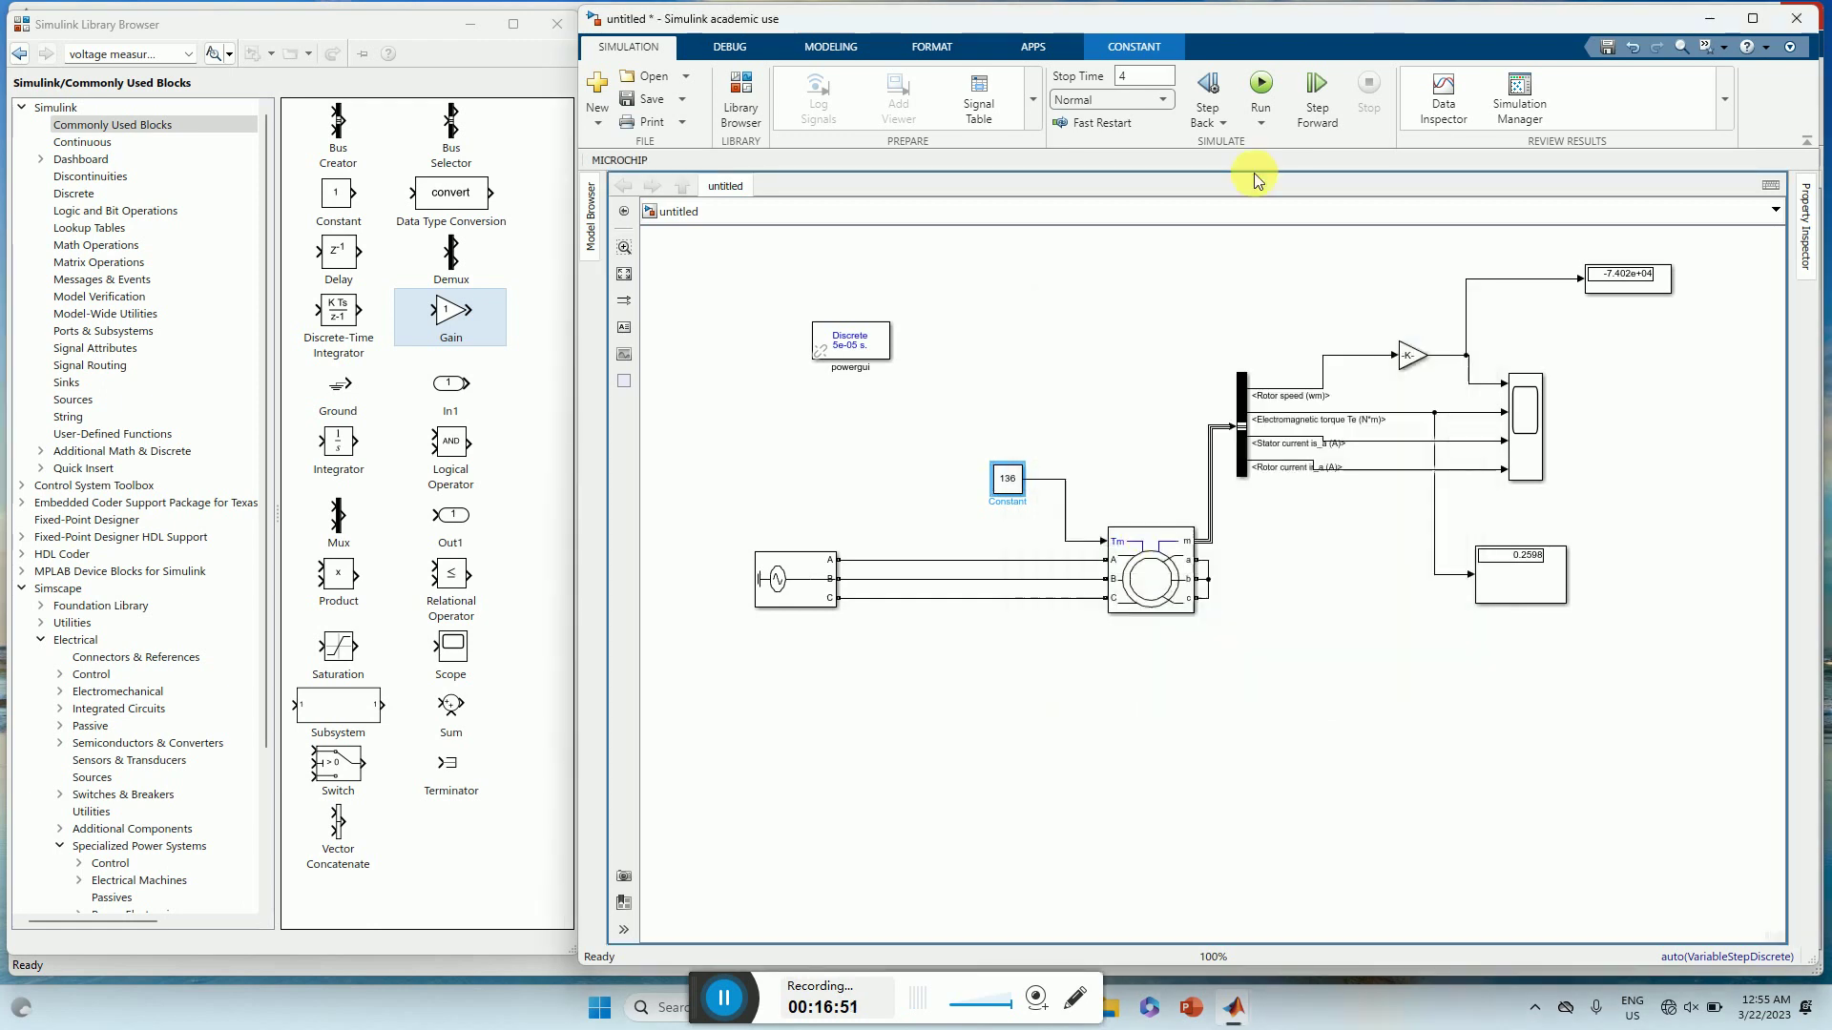
click(1260, 86)
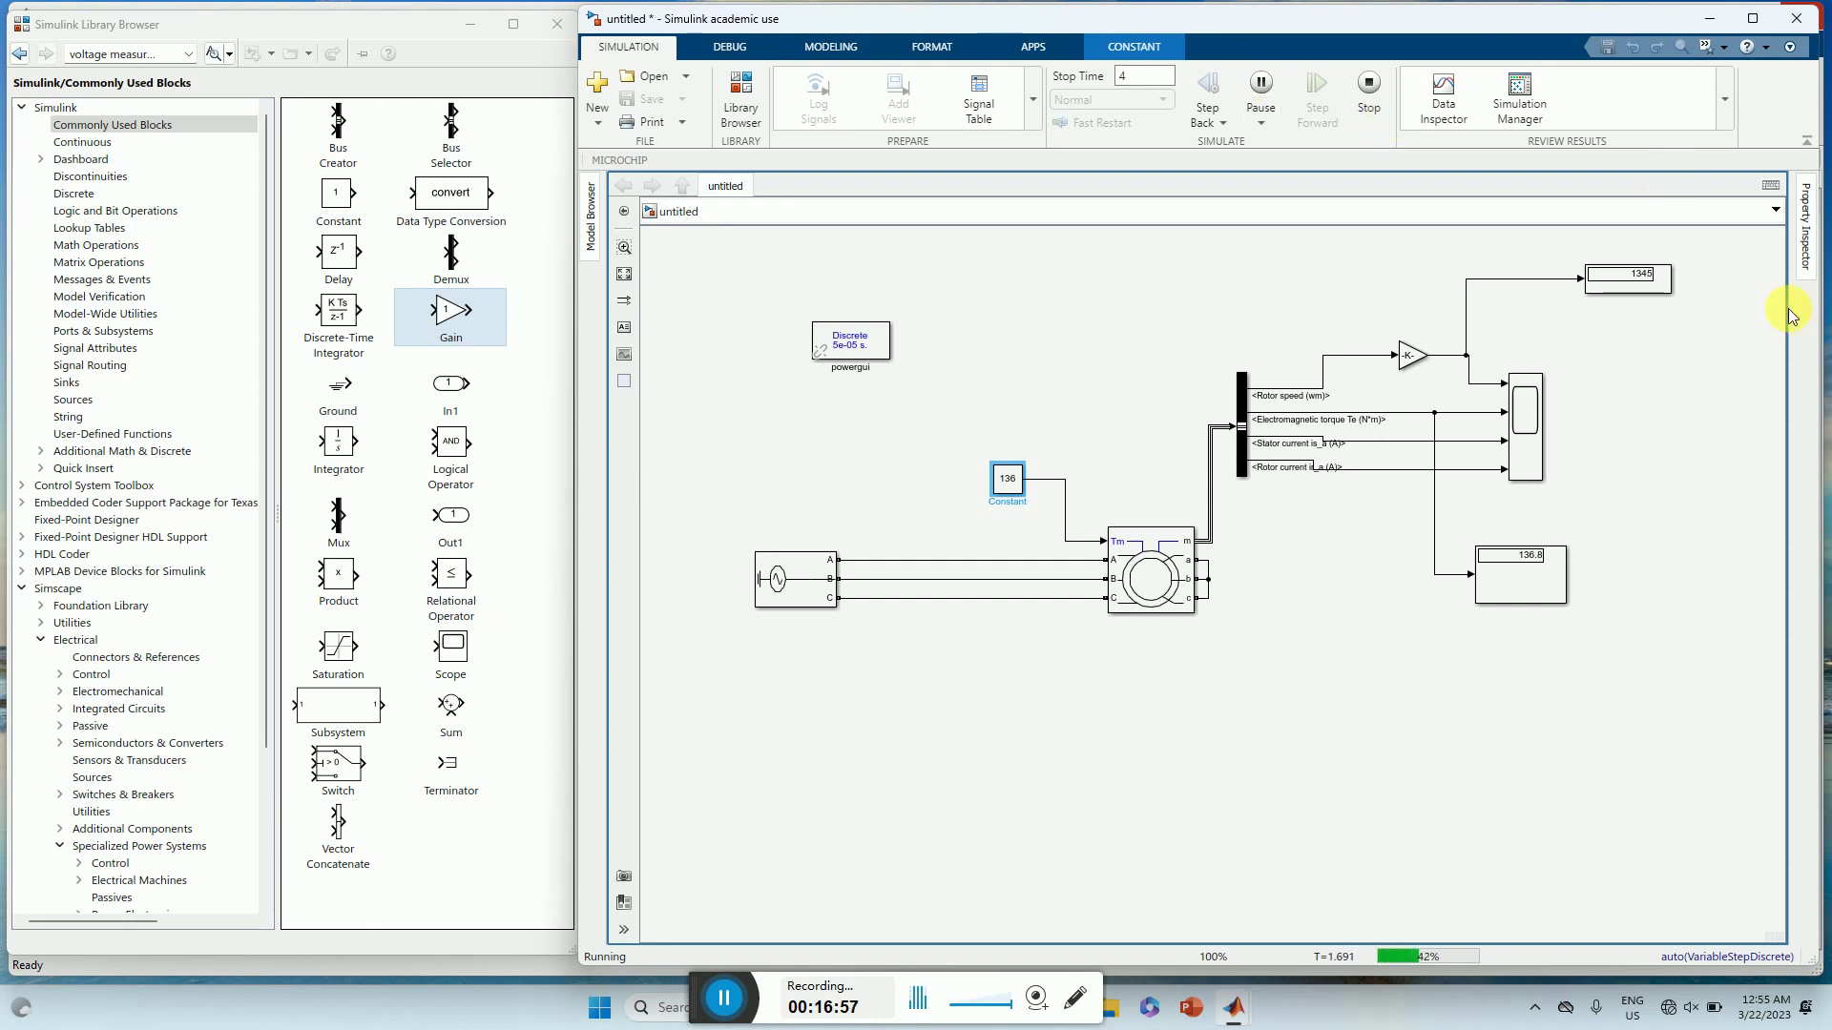
click(1639, 284)
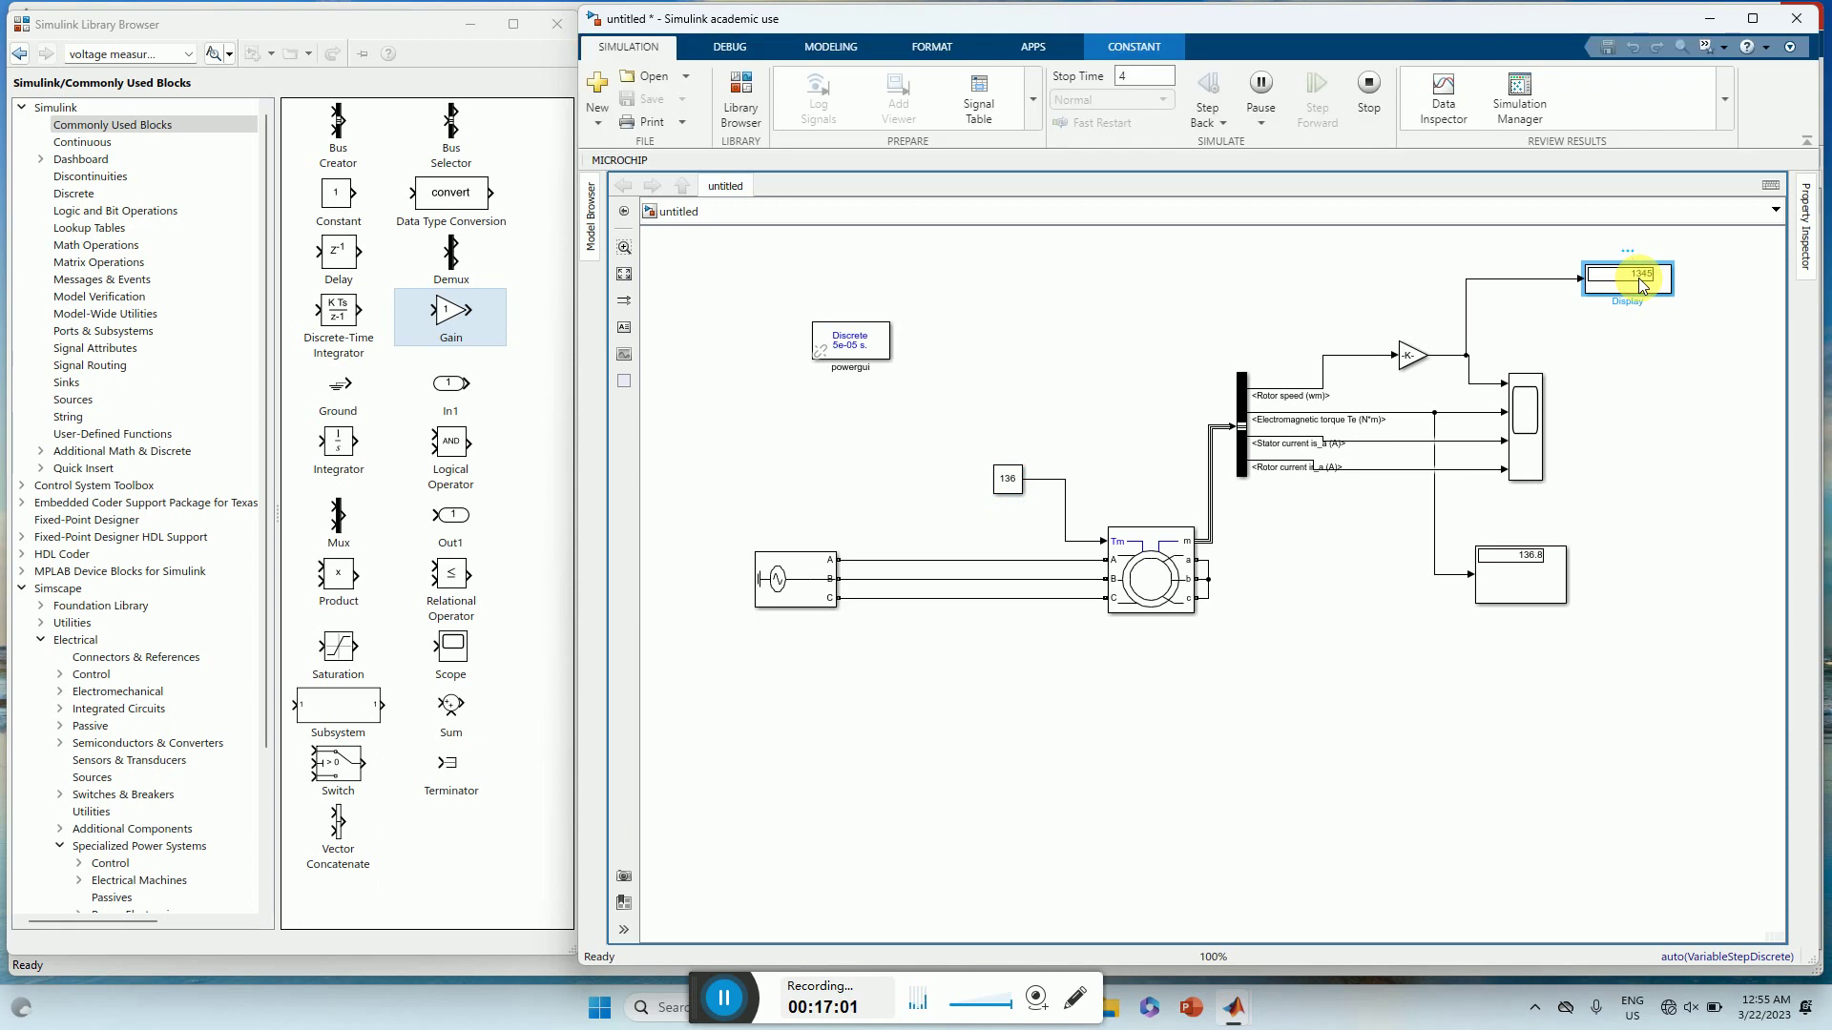
double_click(1639, 284)
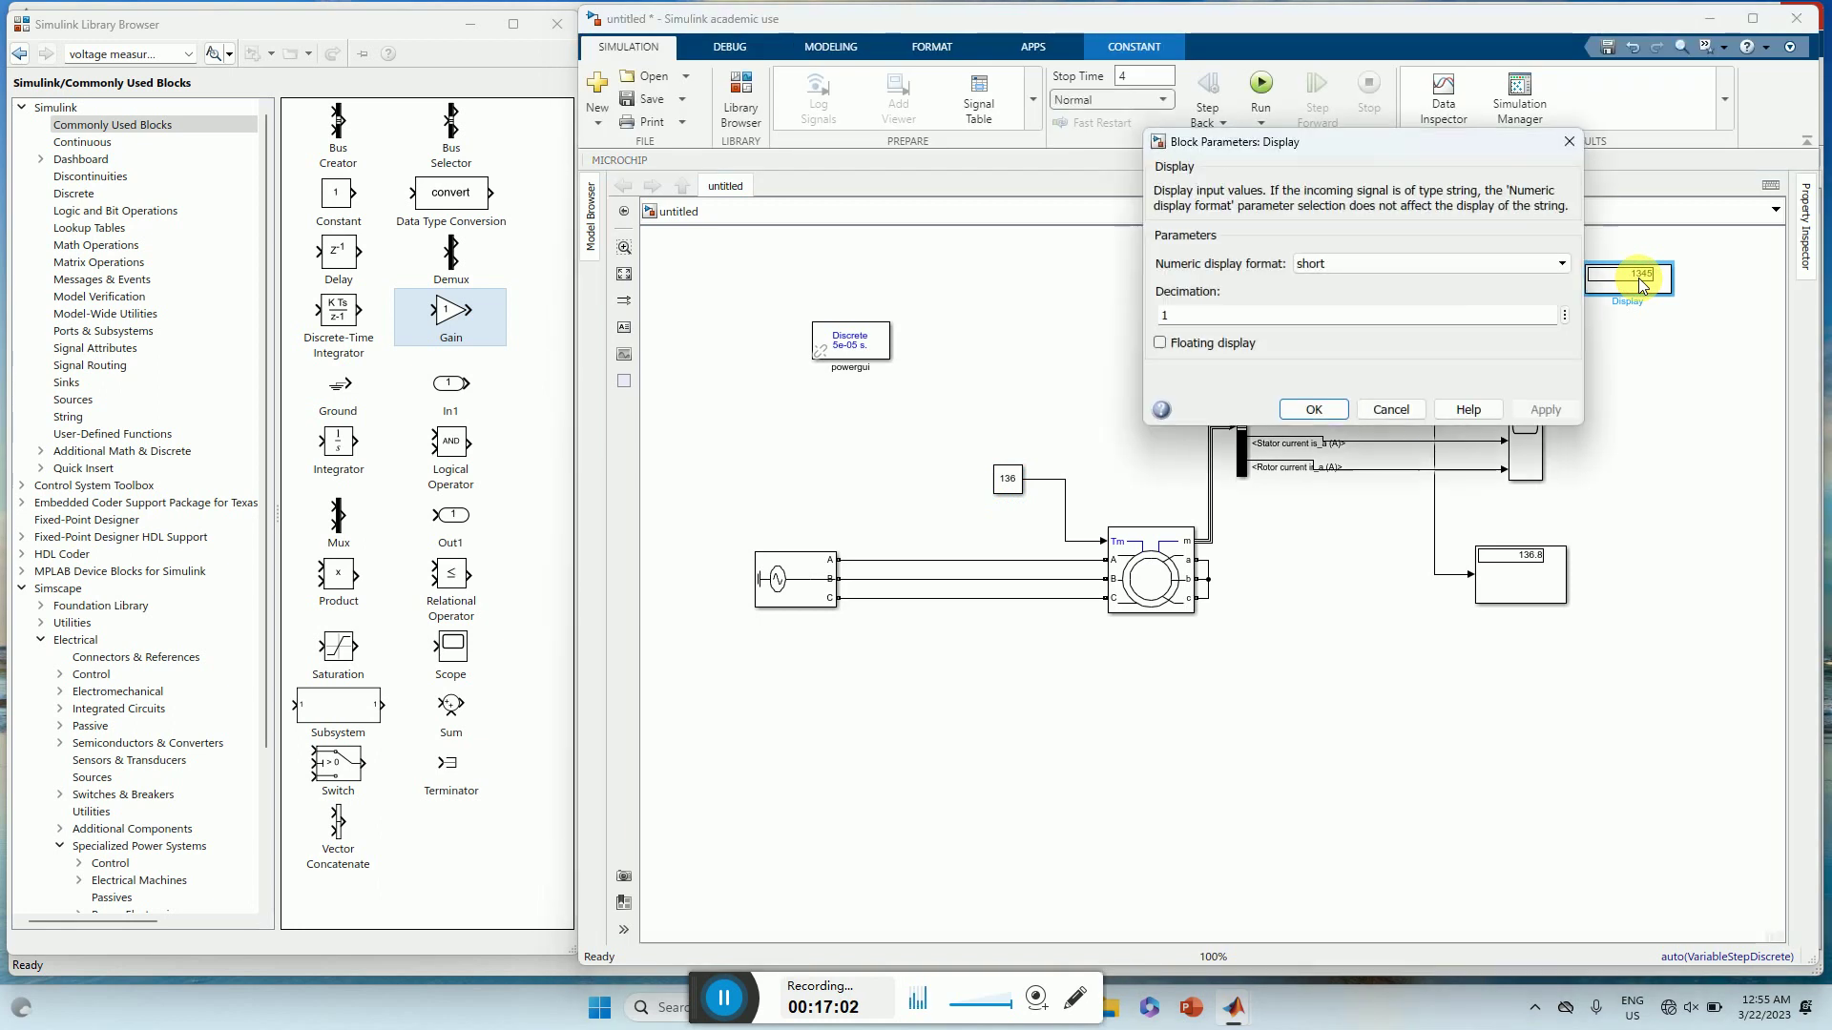
click(1410, 411)
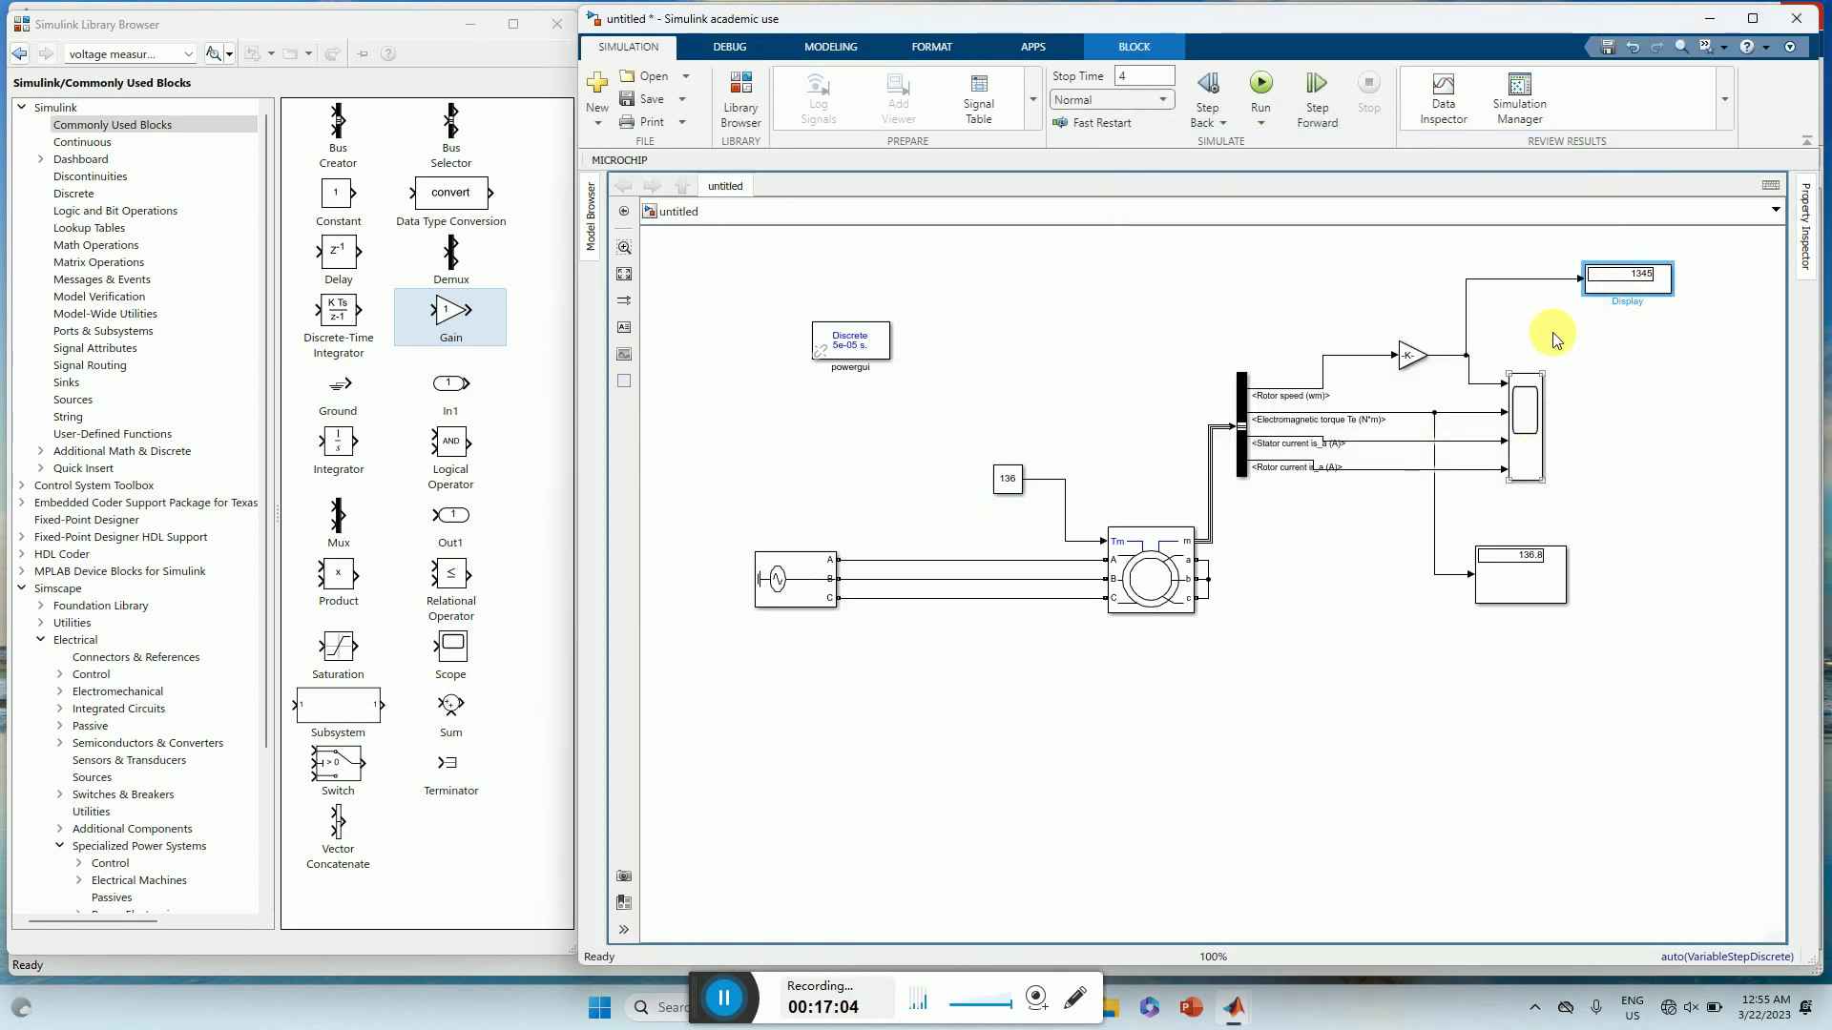
- Open the Scope, scale all axes to fit, and zoom horizontally on the stator current between about 1.56 and 1.64 s
double_click(1523, 434)
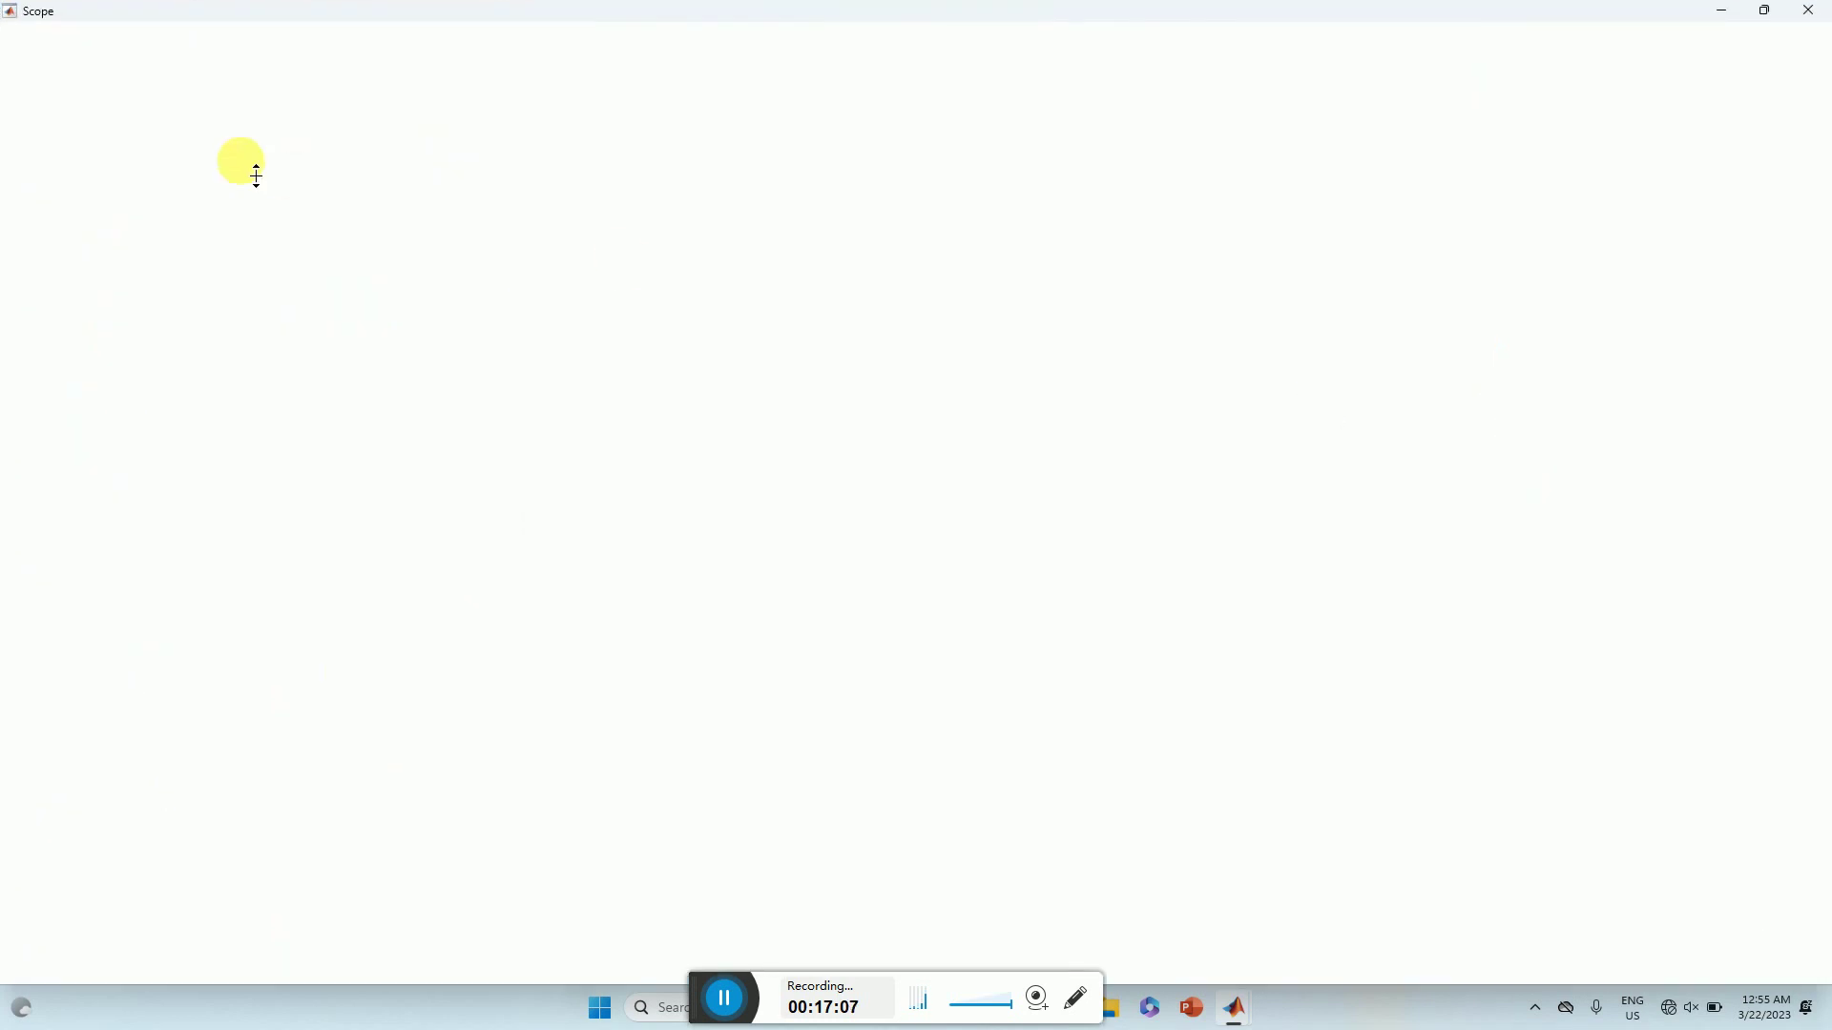
click(230, 58)
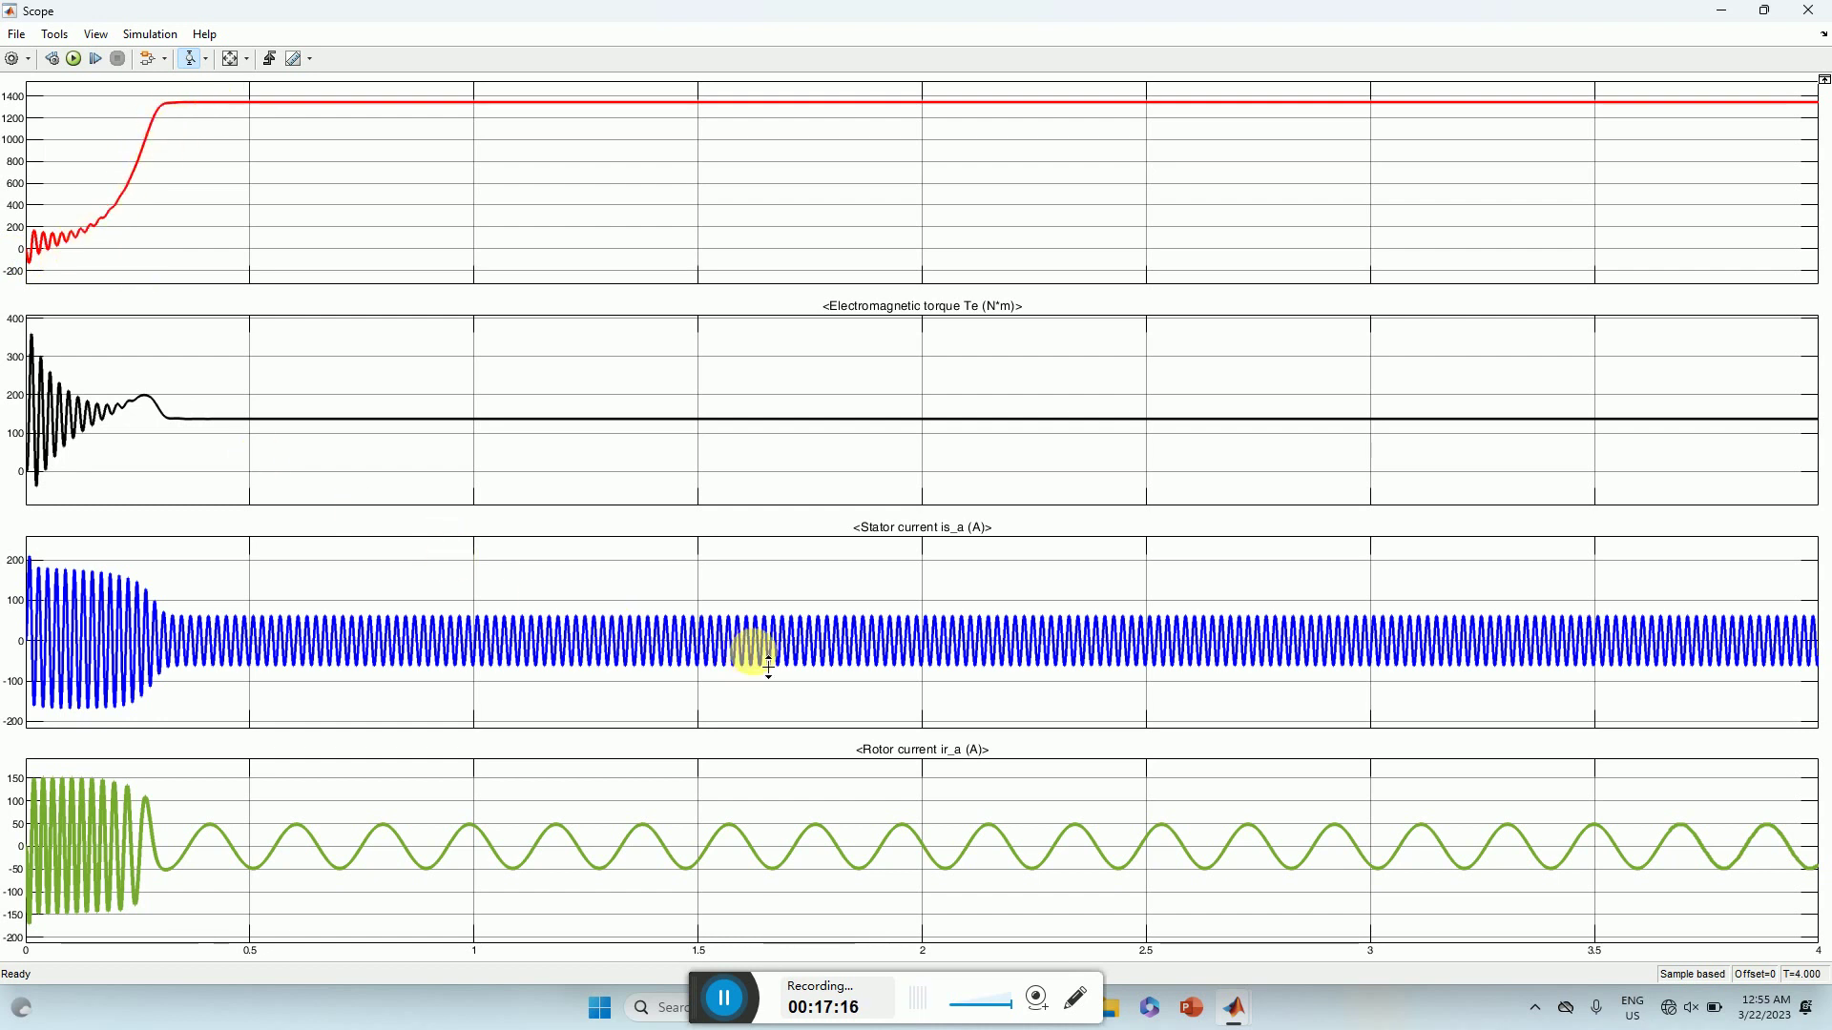
click(203, 60)
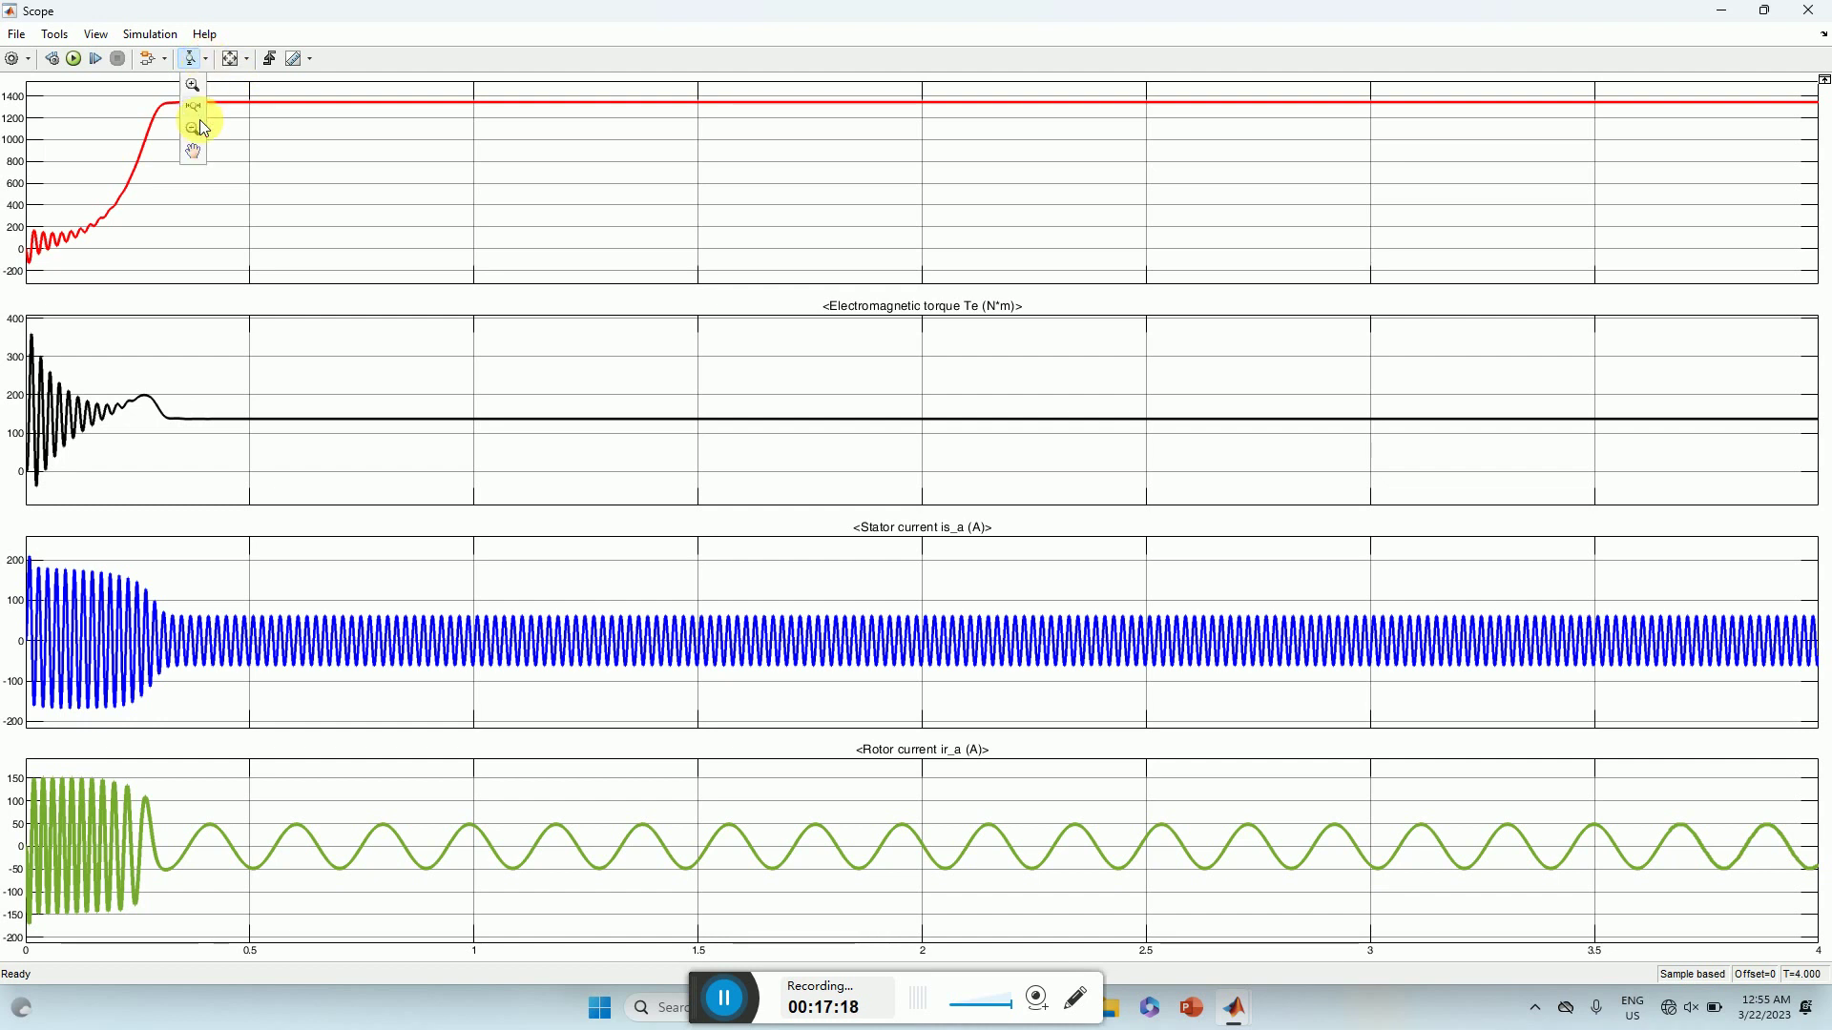
click(196, 108)
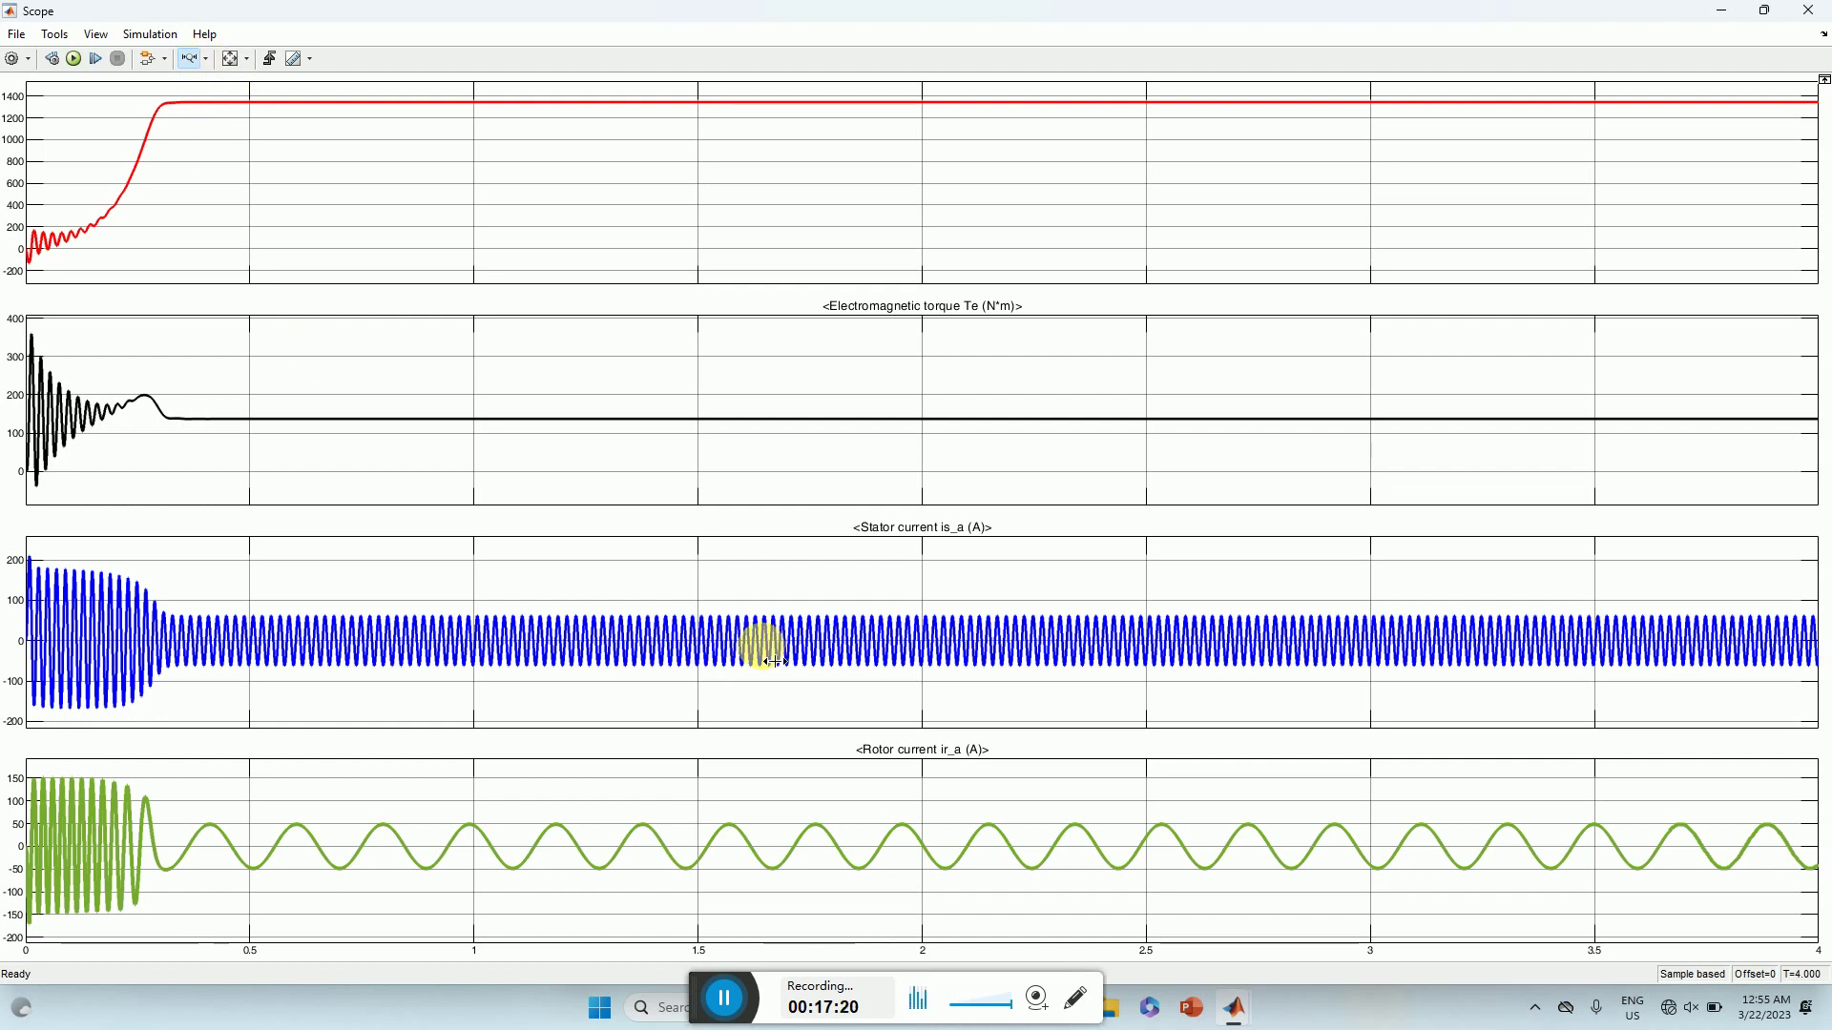
drag(725, 644, 759, 649)
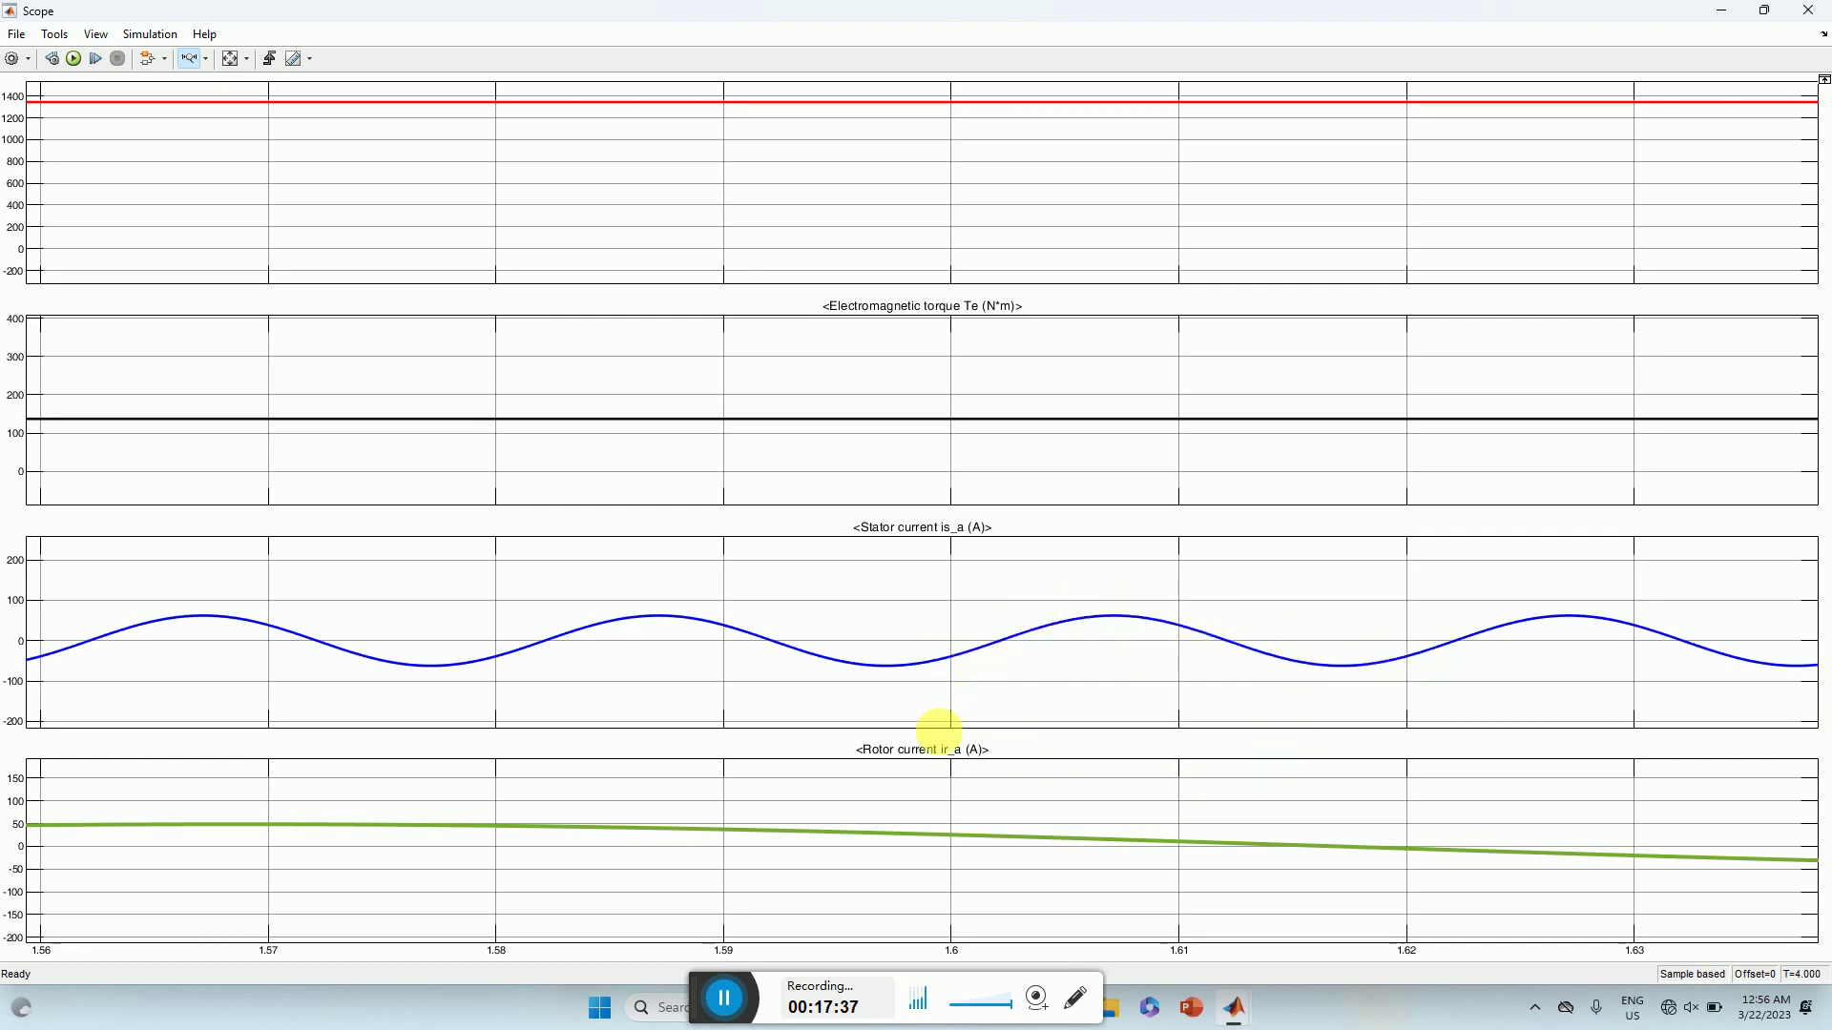
- Fit all axes again, zoom horizontally on the rotor current from about 1.52 to 2.1 s to examine it, and close the Scope
click(230, 59)
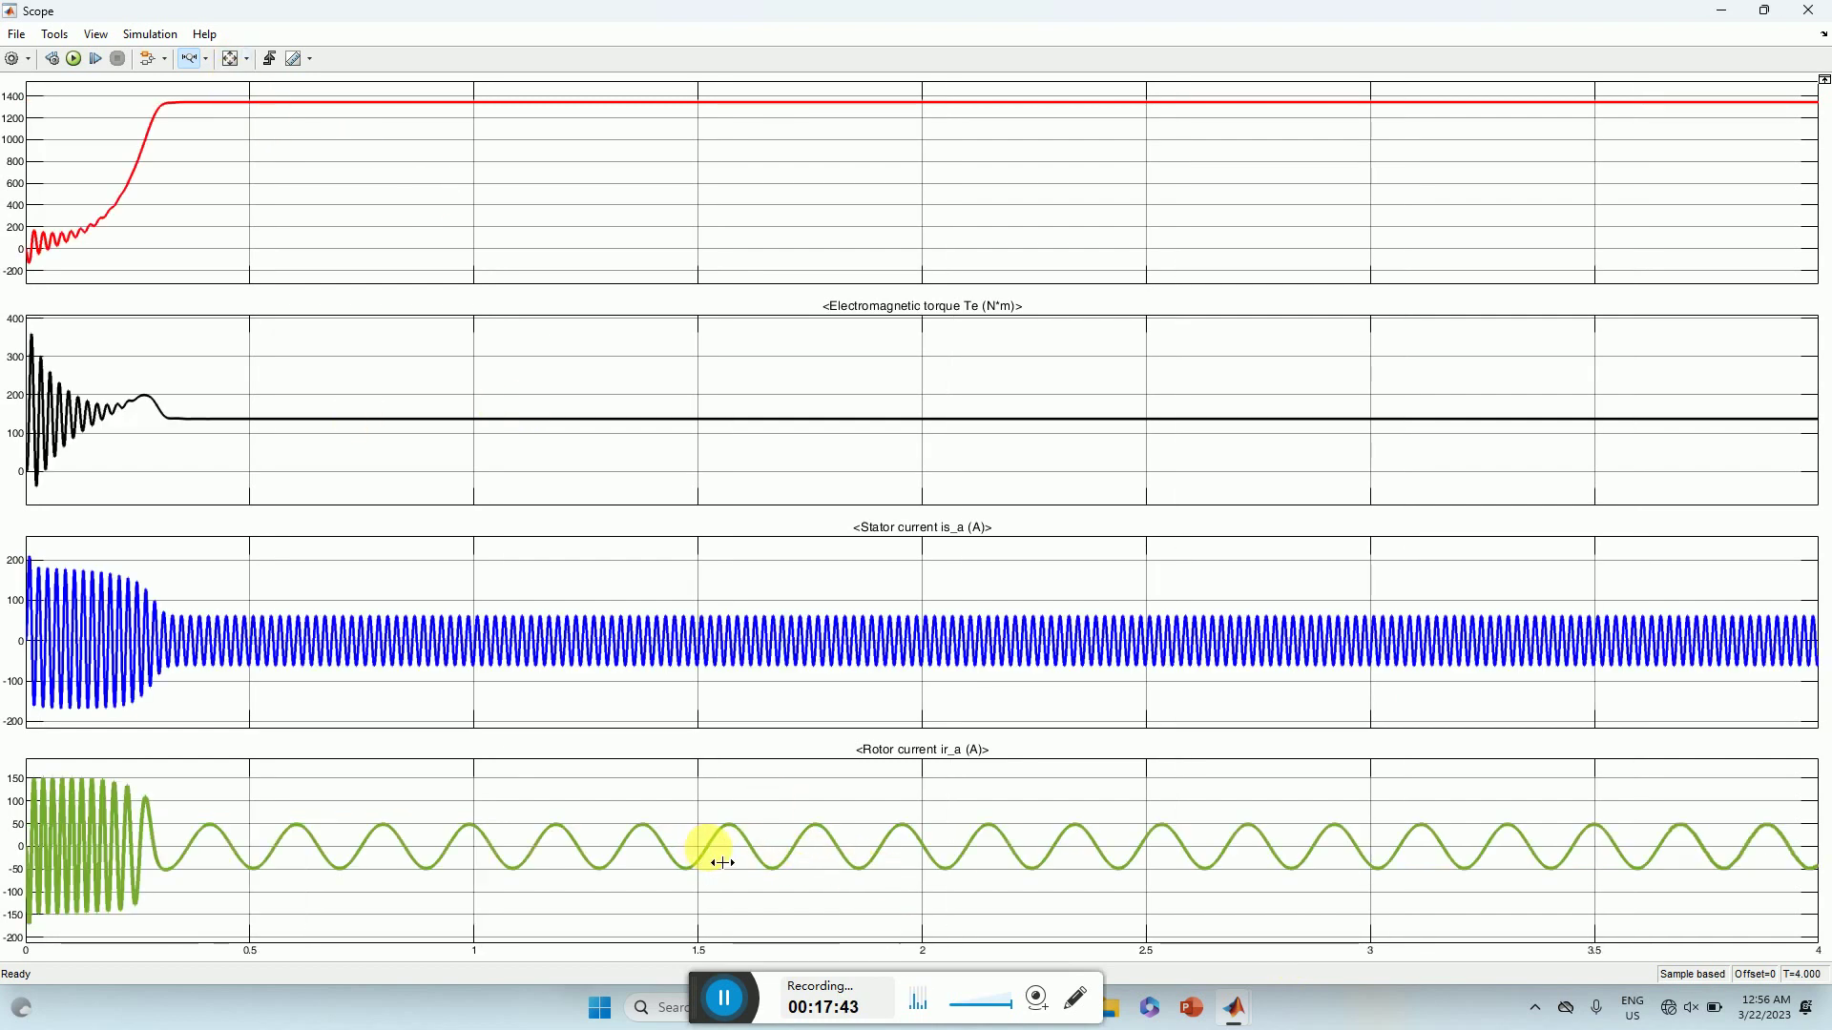
drag(722, 863, 981, 868)
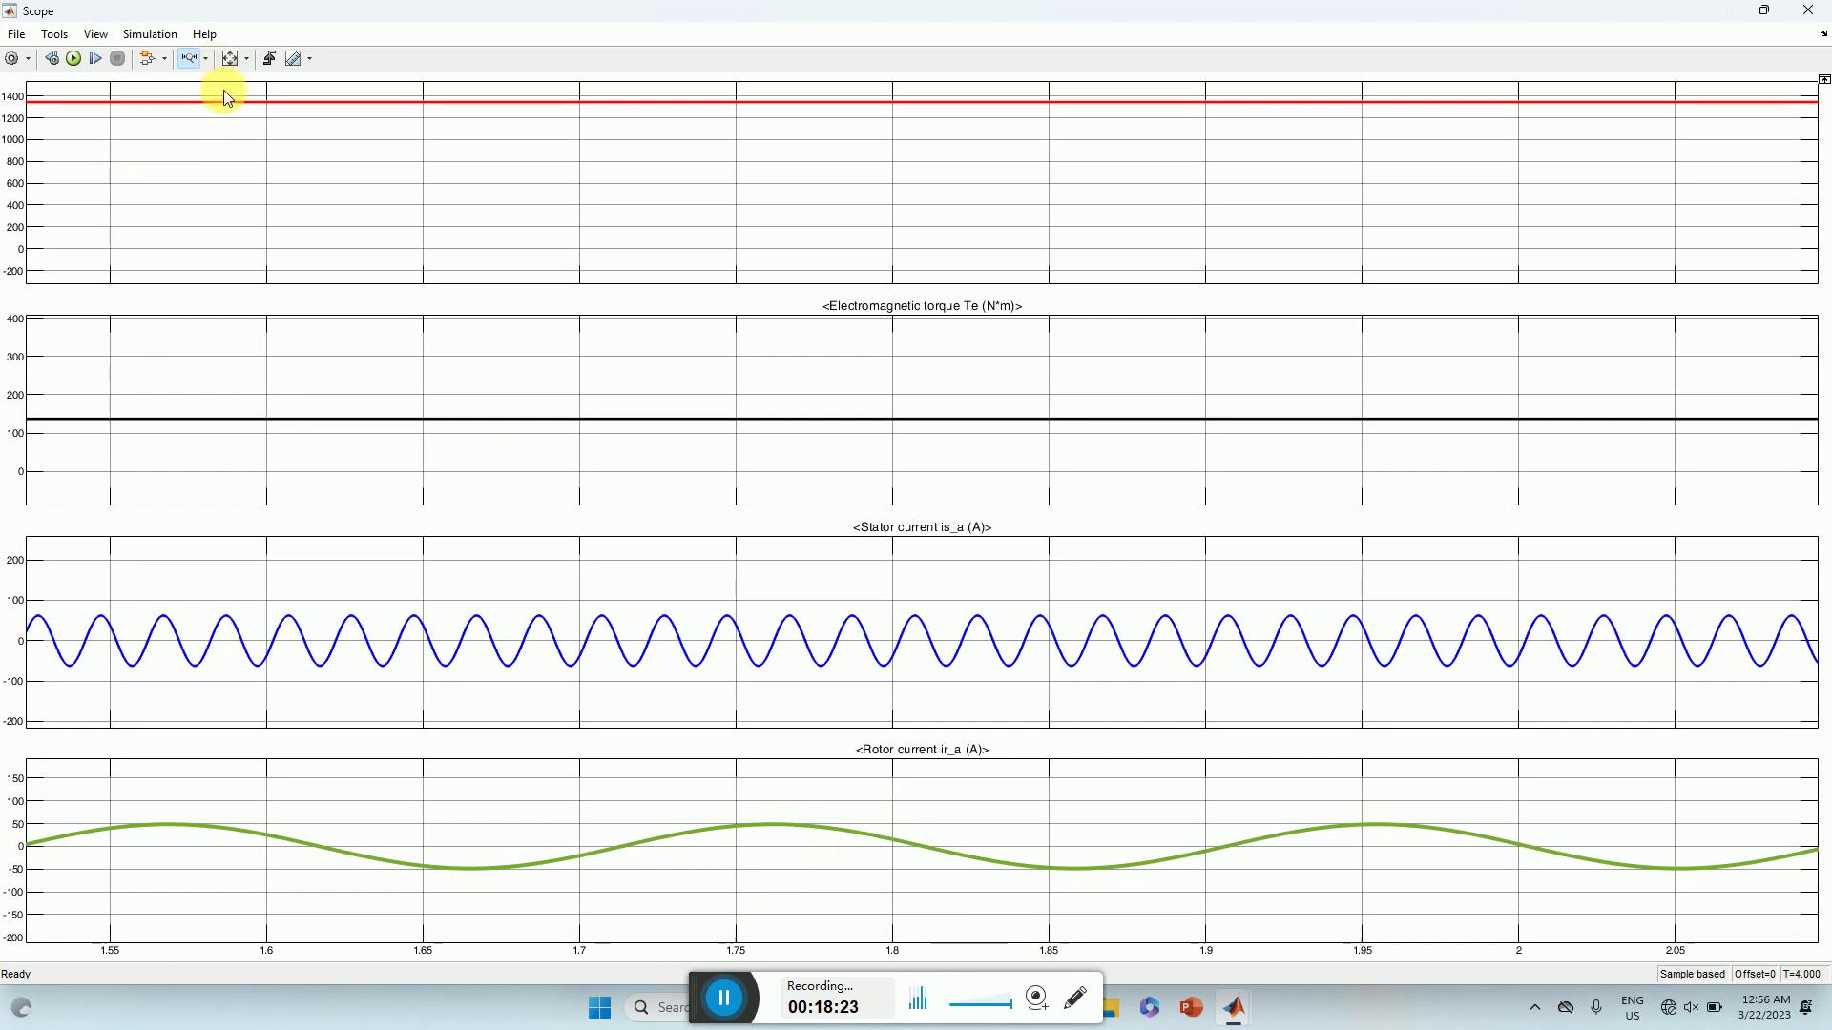
click(1812, 14)
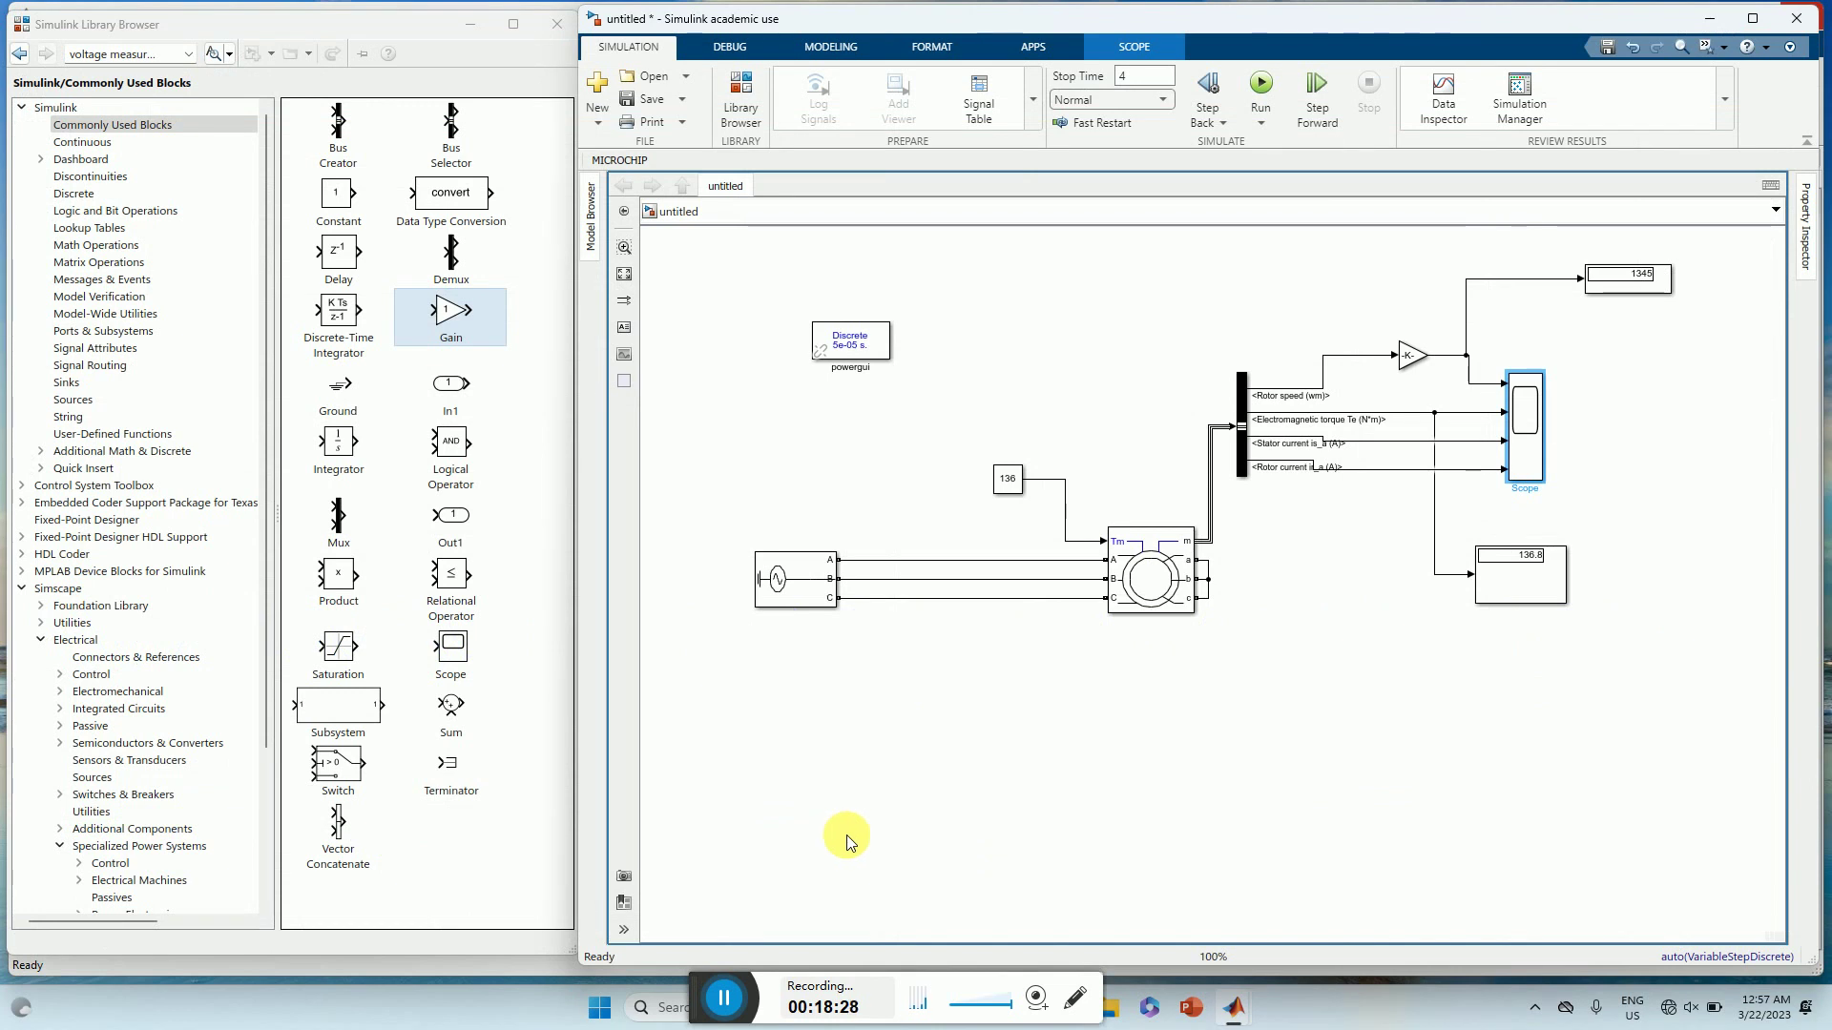
- Reopen the Scope and scale all of its axes to fit
double_click(1526, 434)
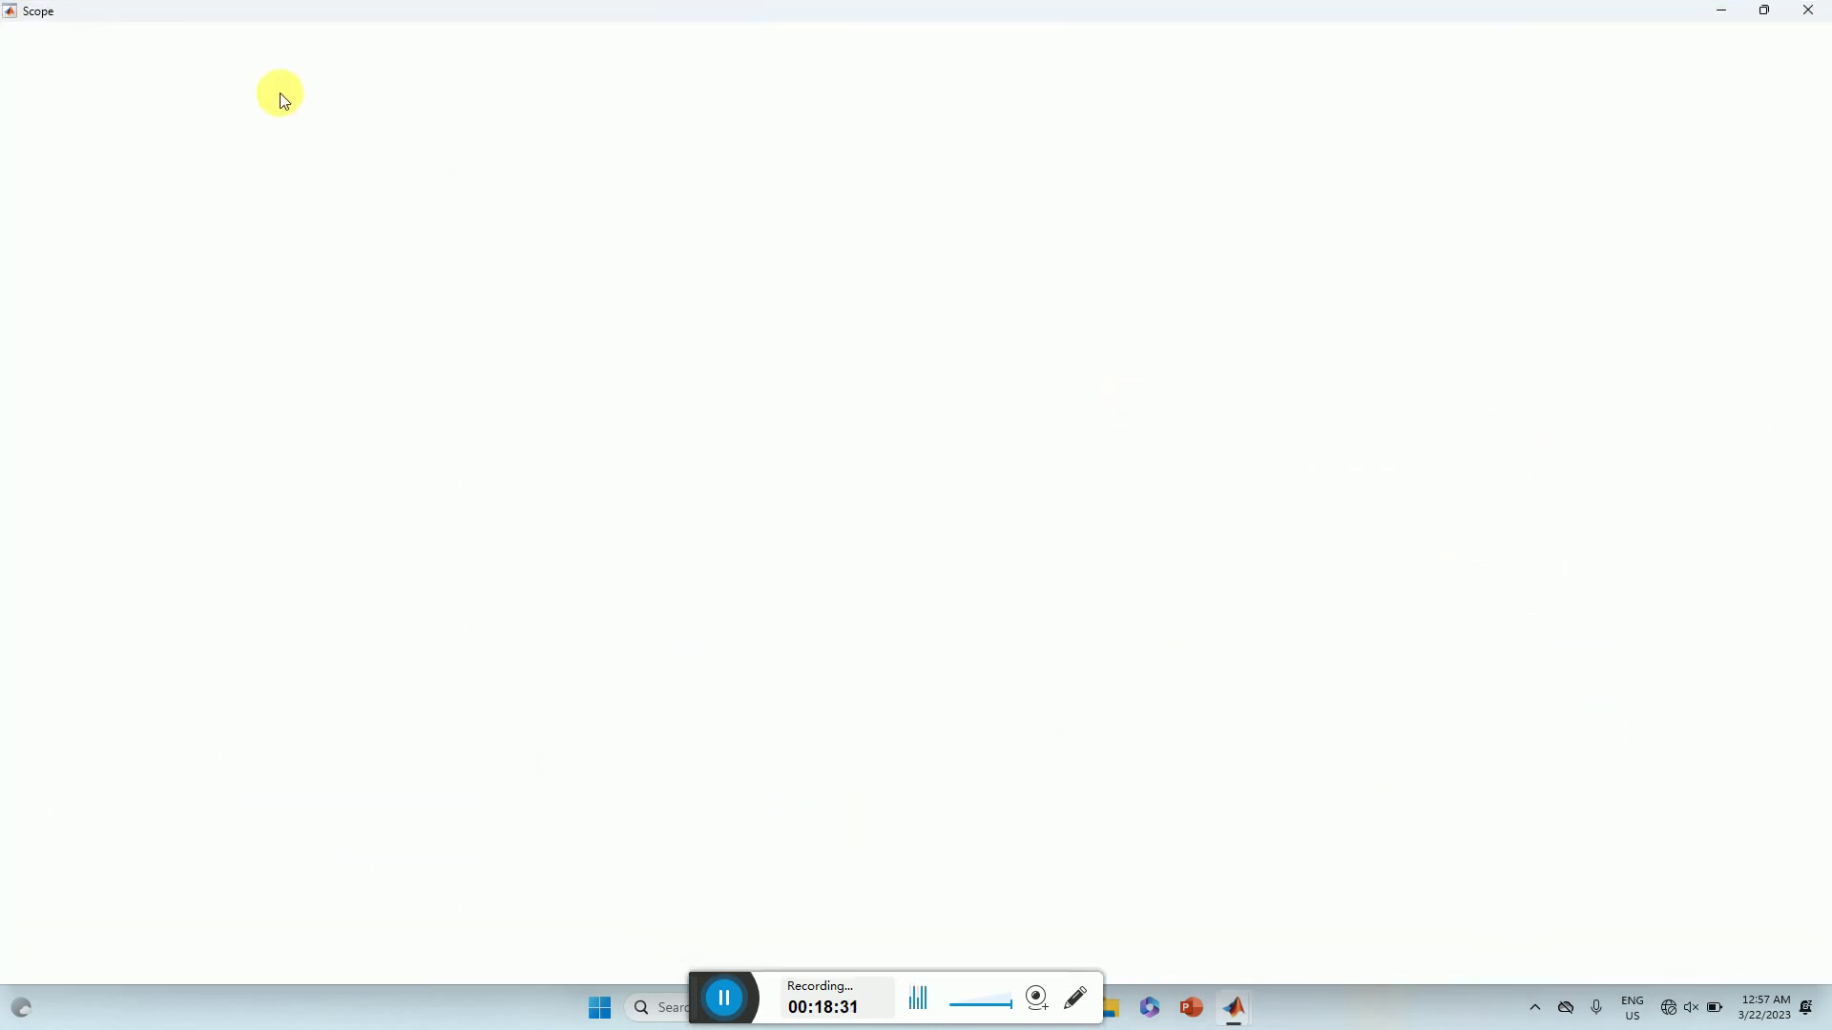
click(230, 59)
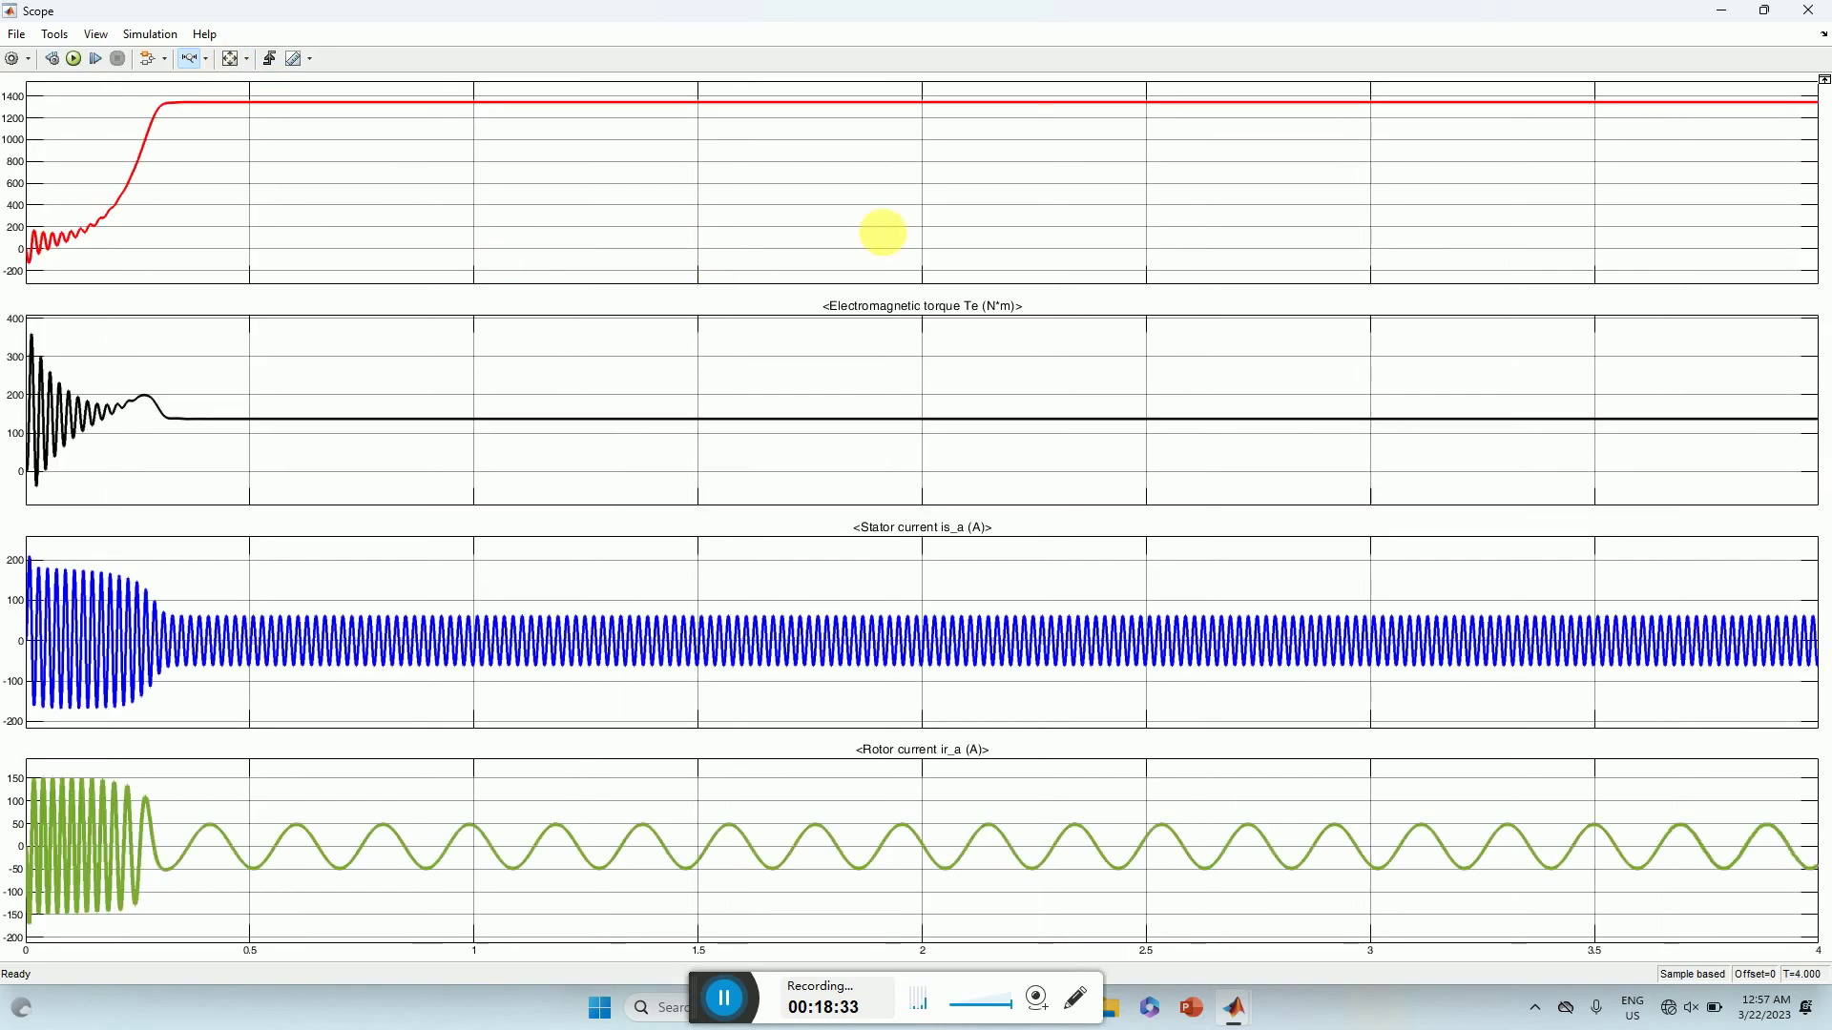
right_click(914, 167)
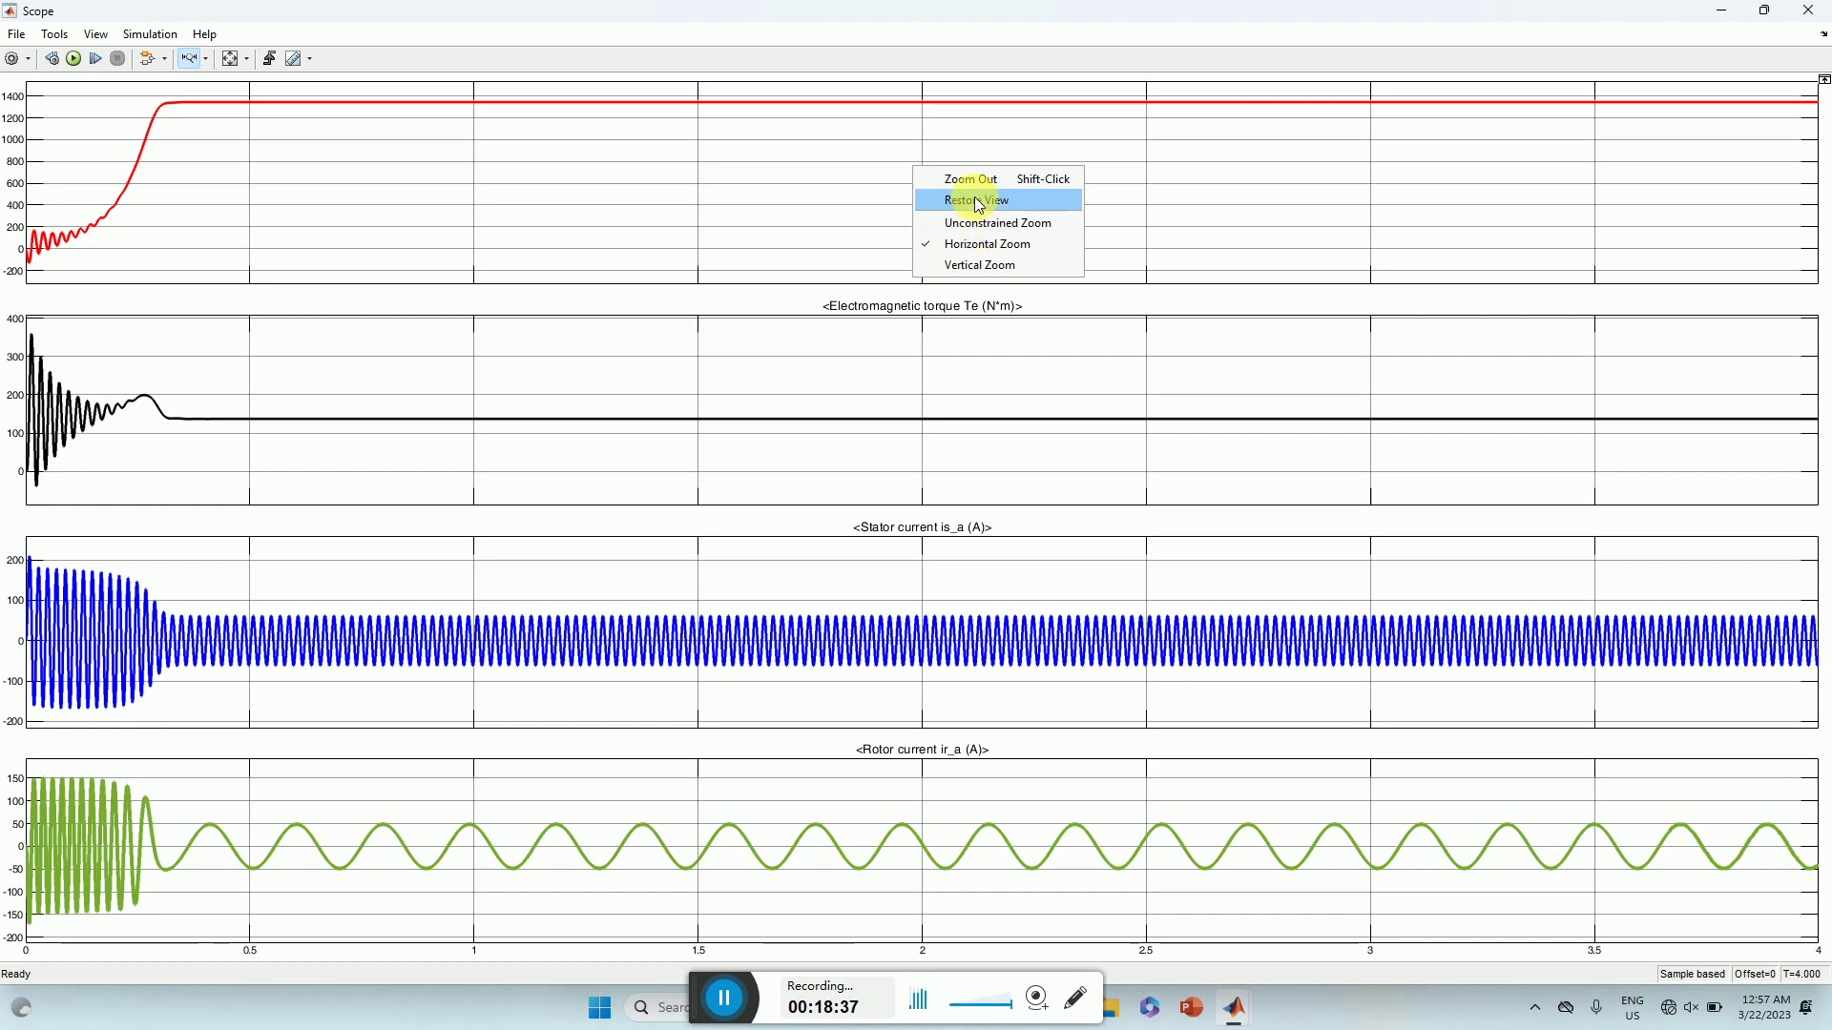
right_click(804, 156)
right_click(804, 157)
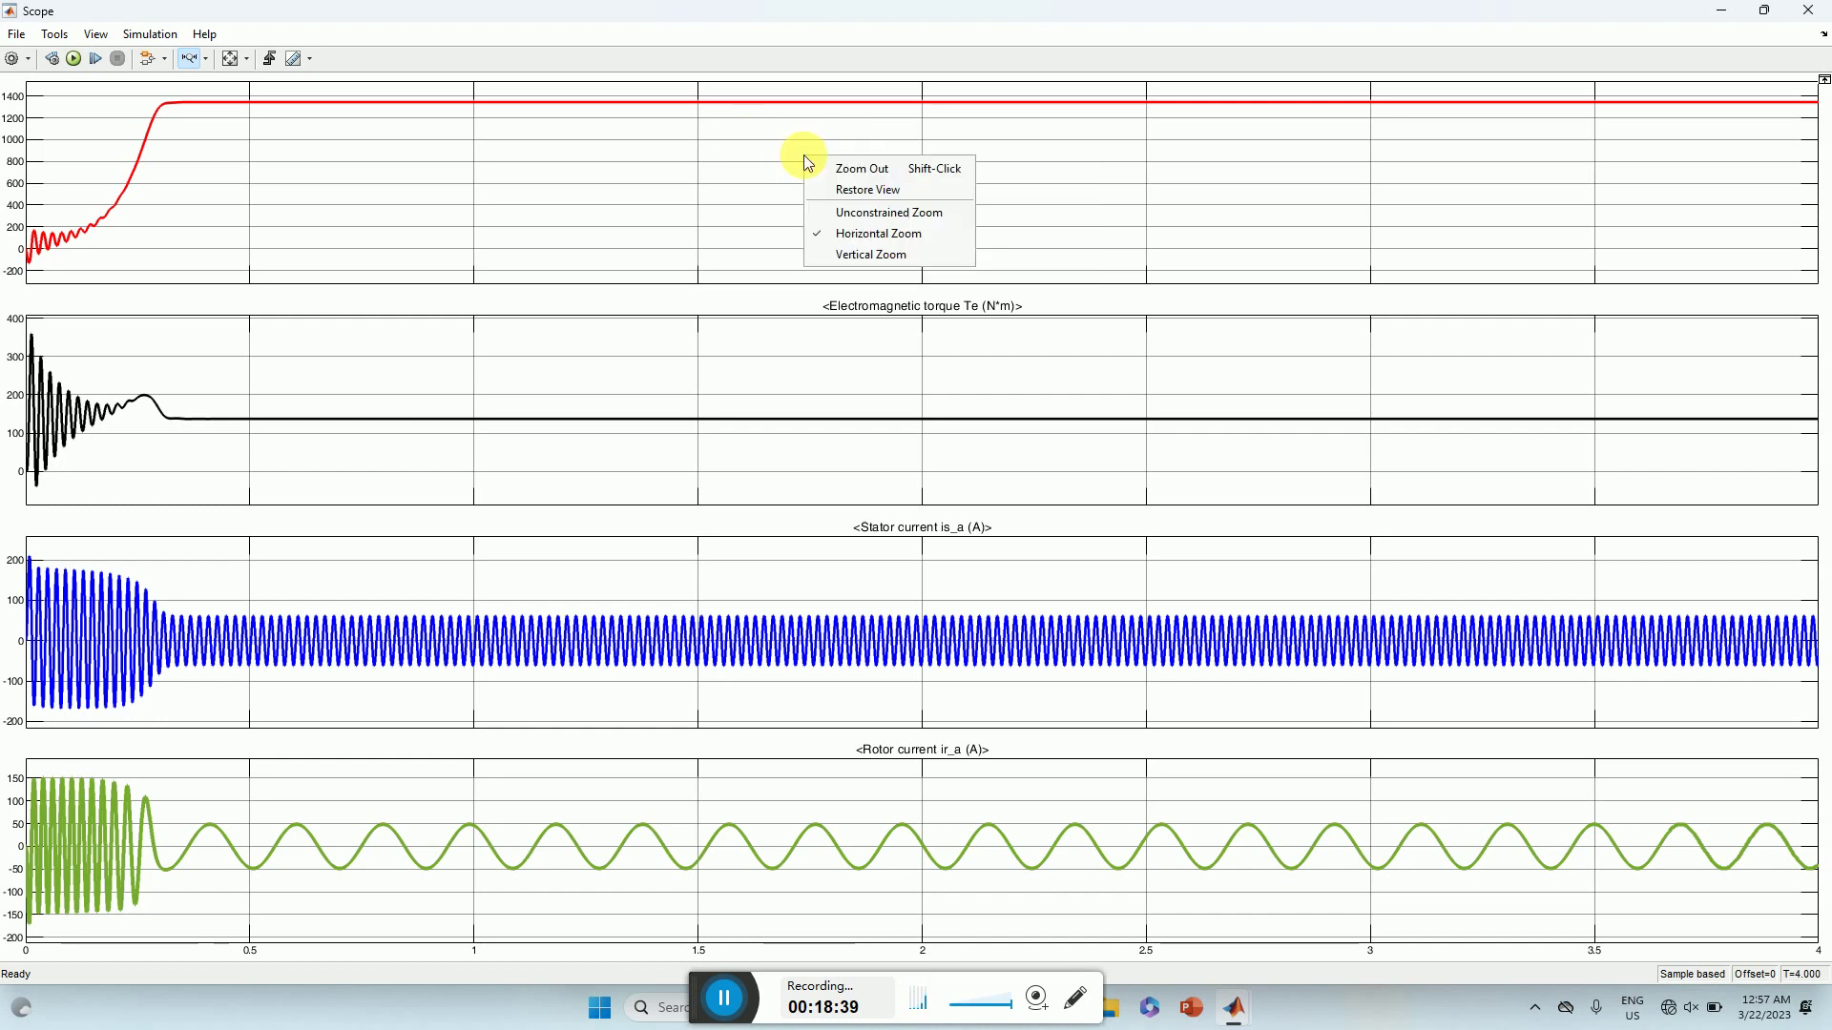
click(231, 57)
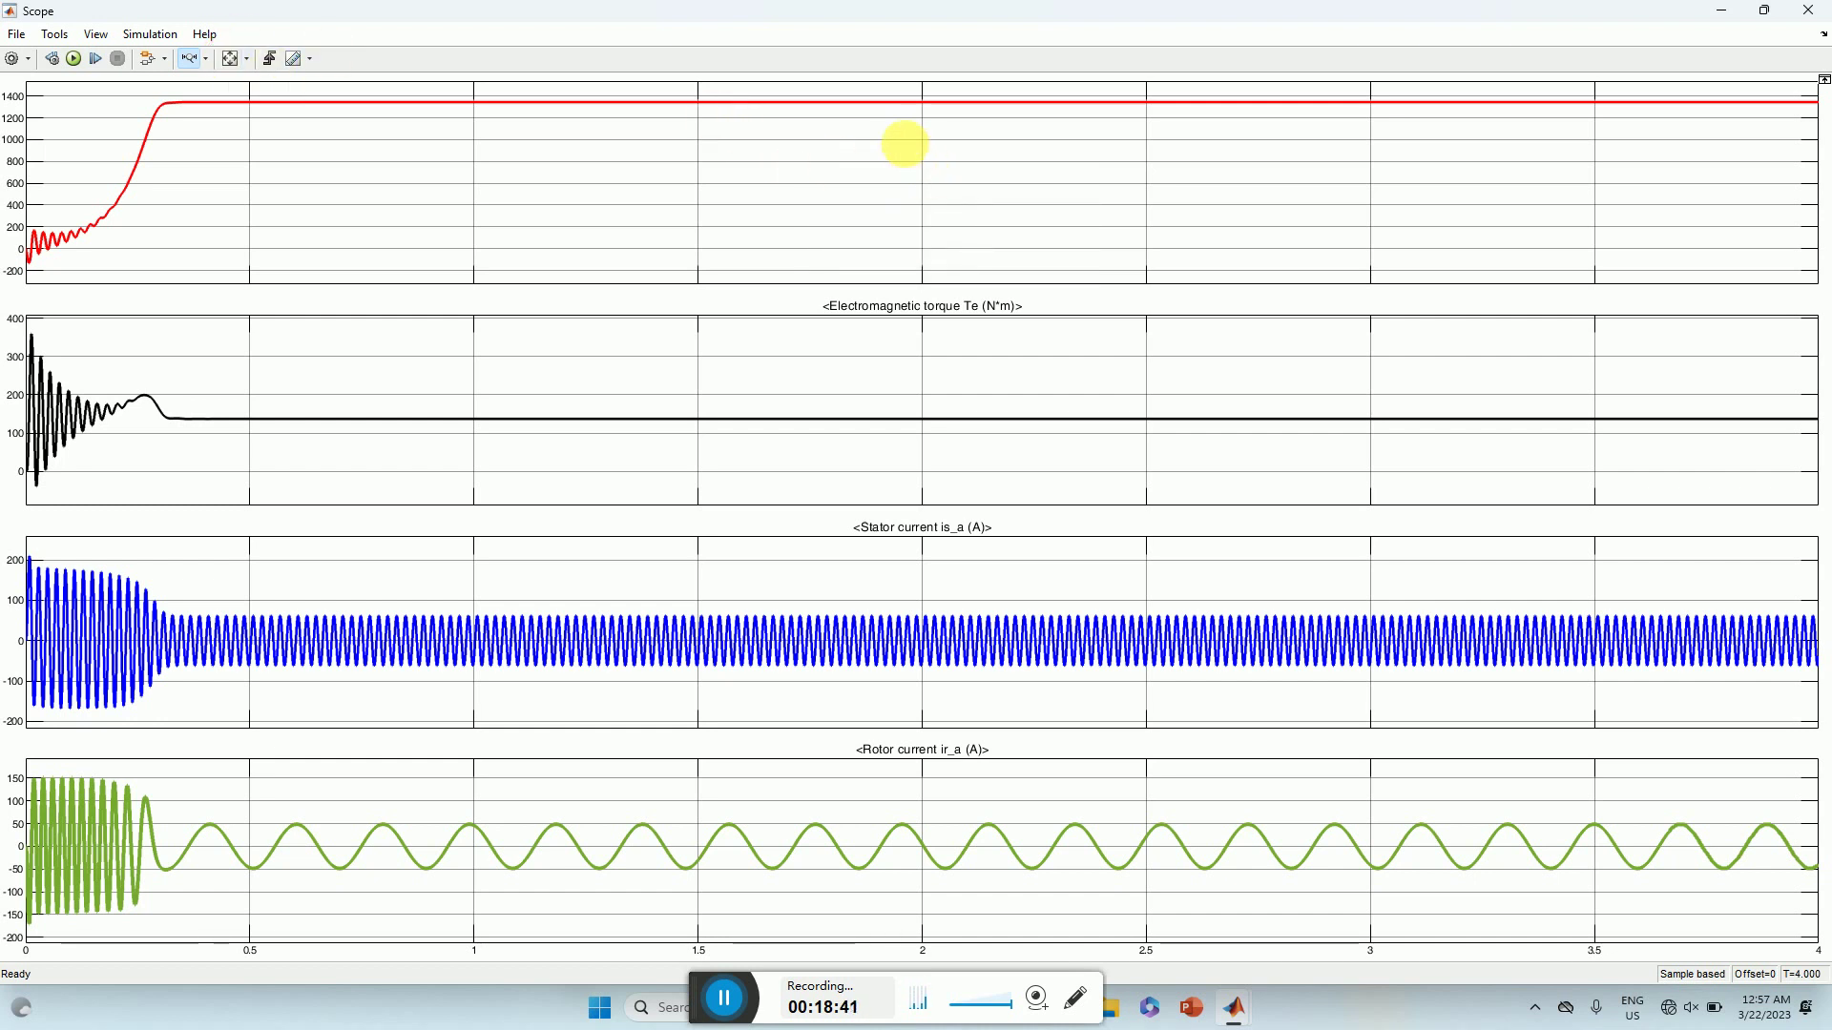
right_click(886, 148)
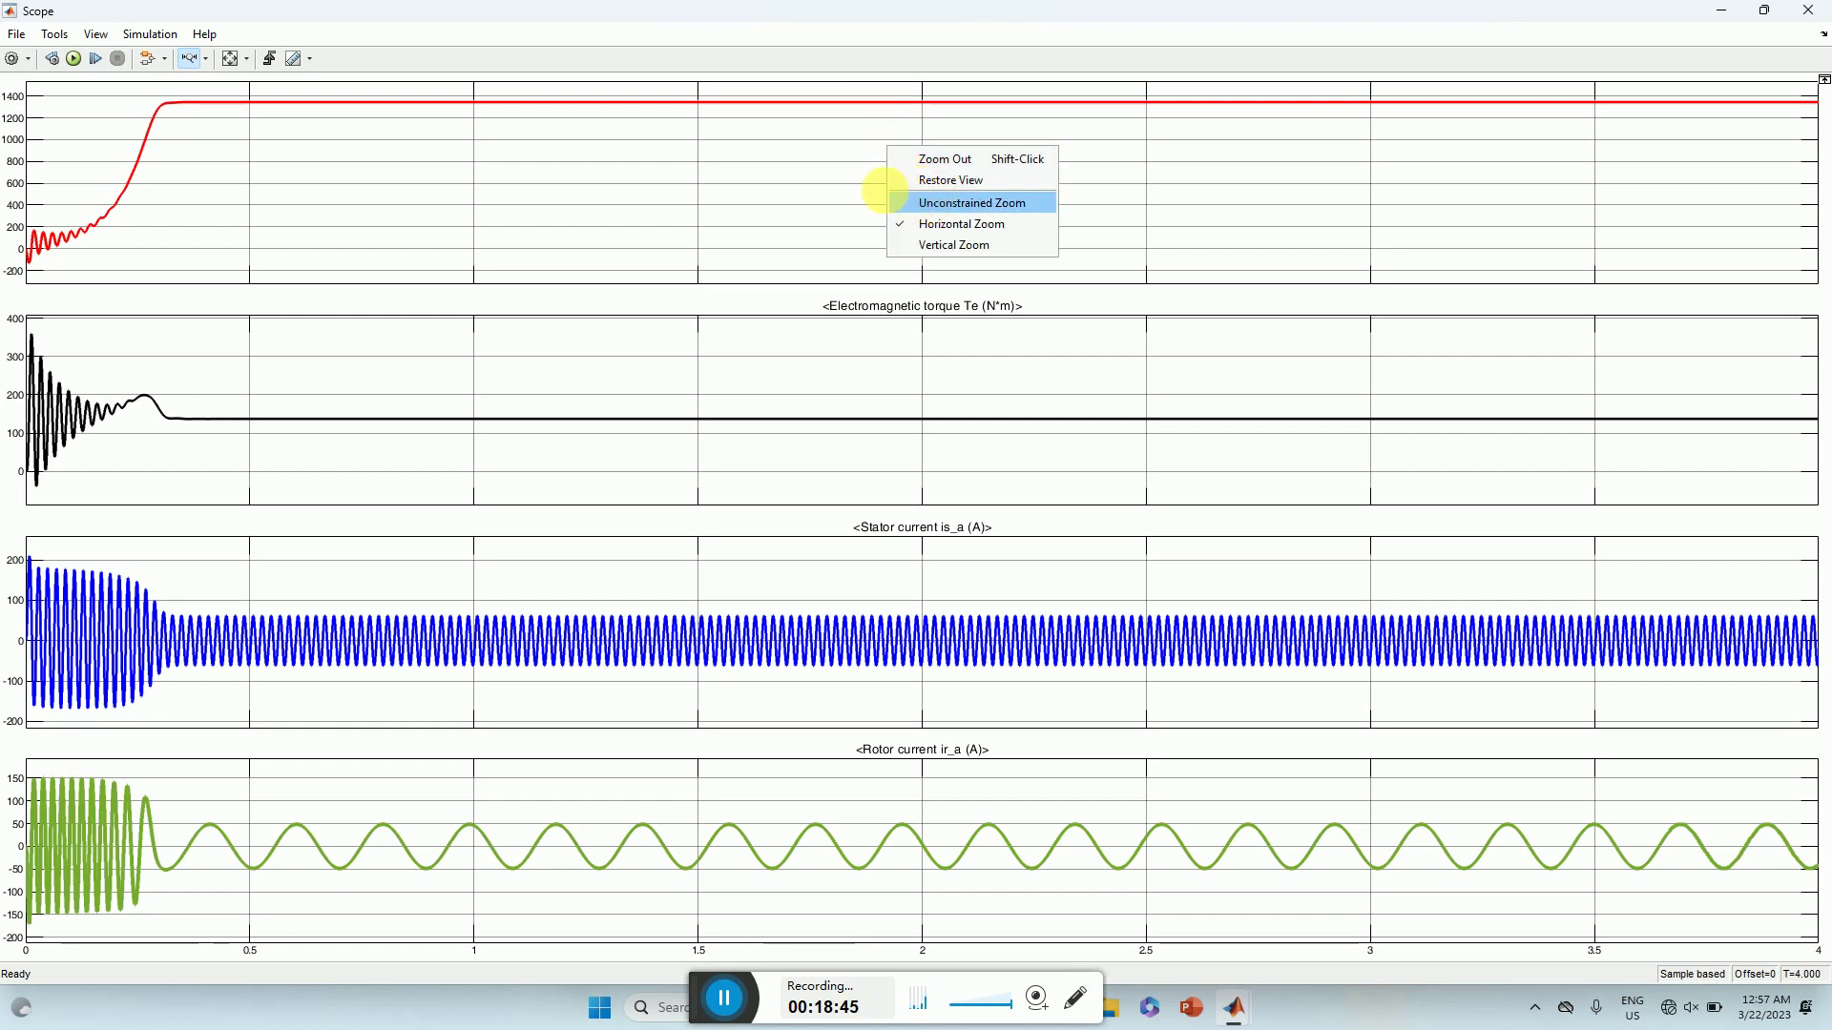
right_click(856, 179)
right_click(848, 168)
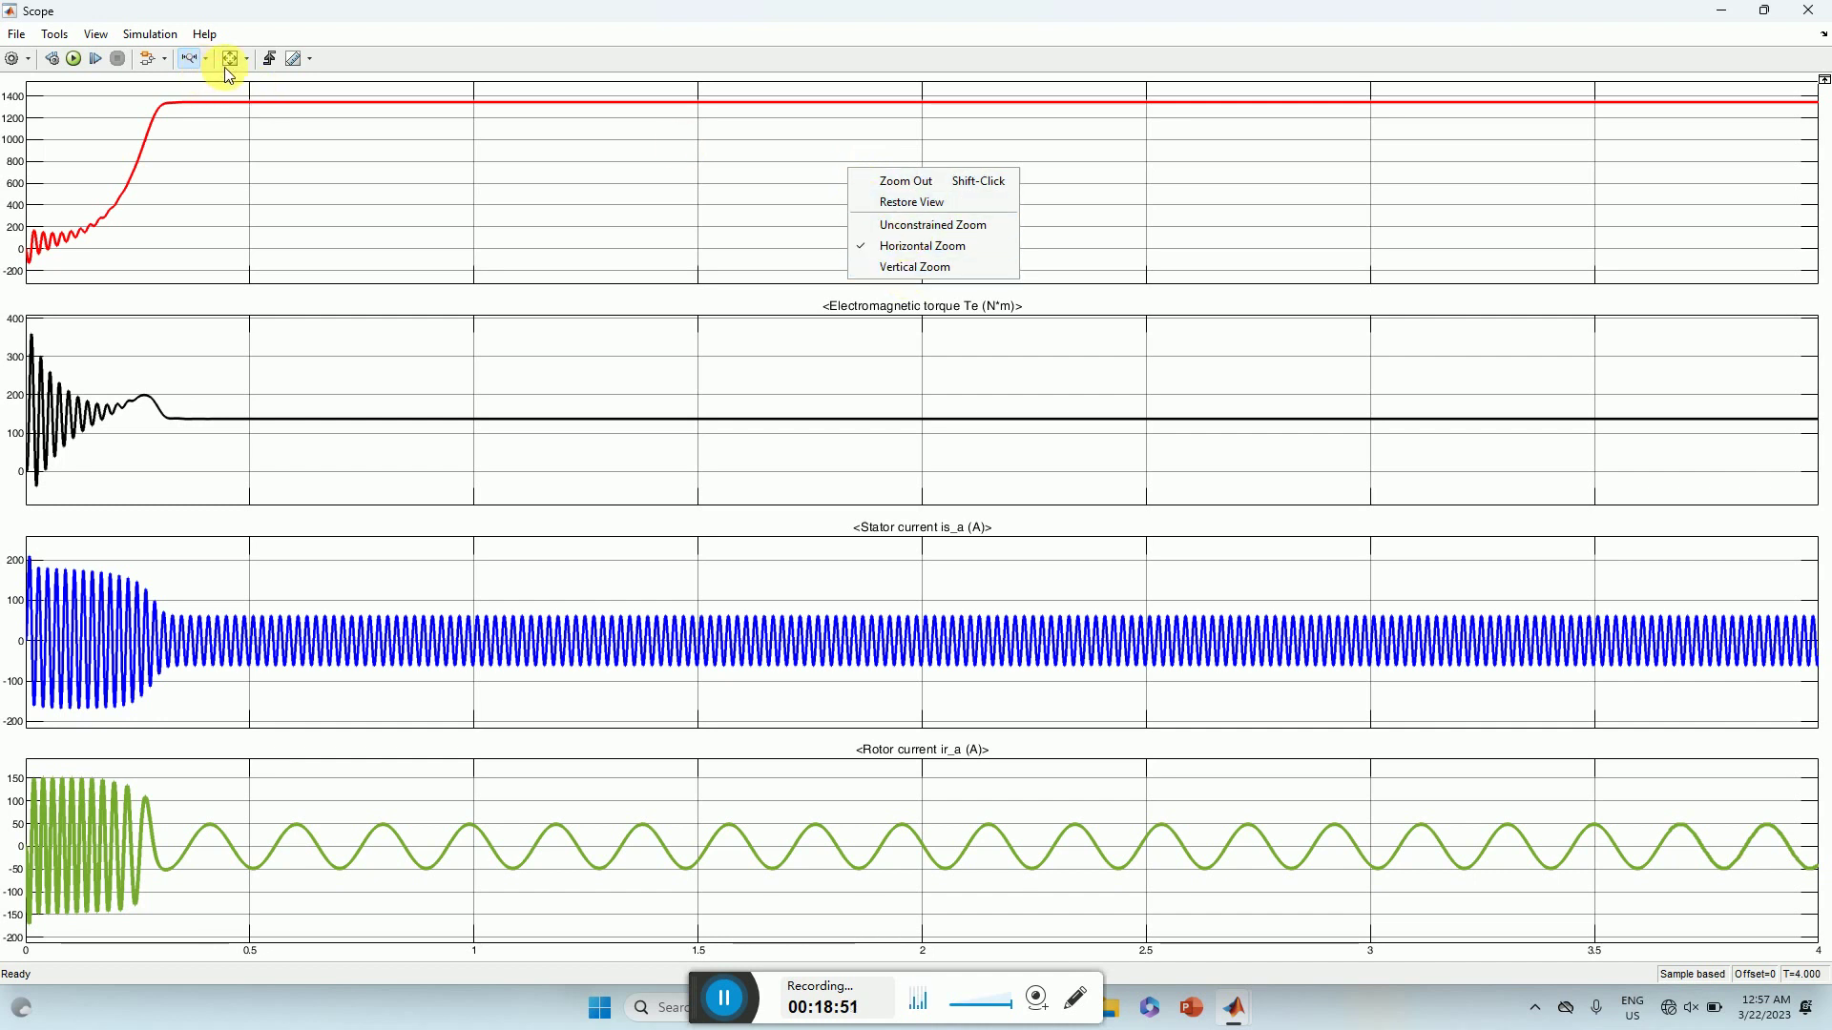
- Set the title of the Scope's display 1 to "Rotor Speed in RPM" in its configuration properties
click(96, 35)
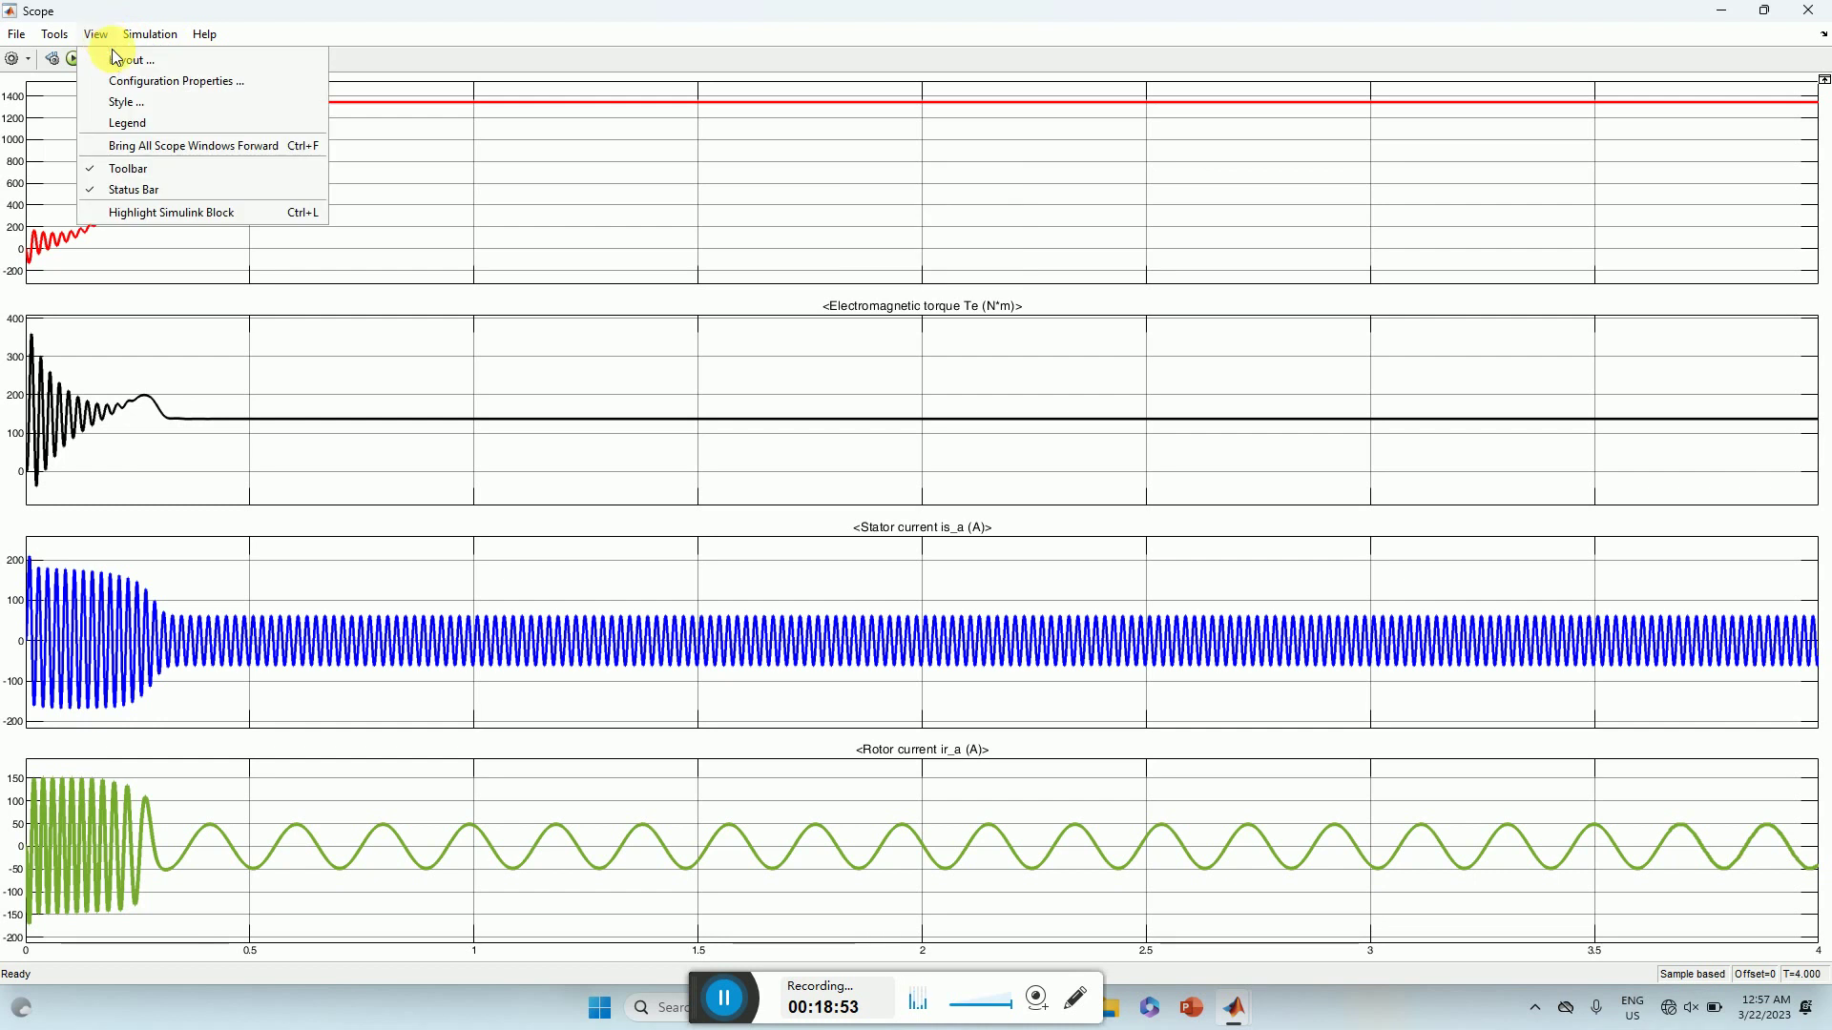
click(140, 82)
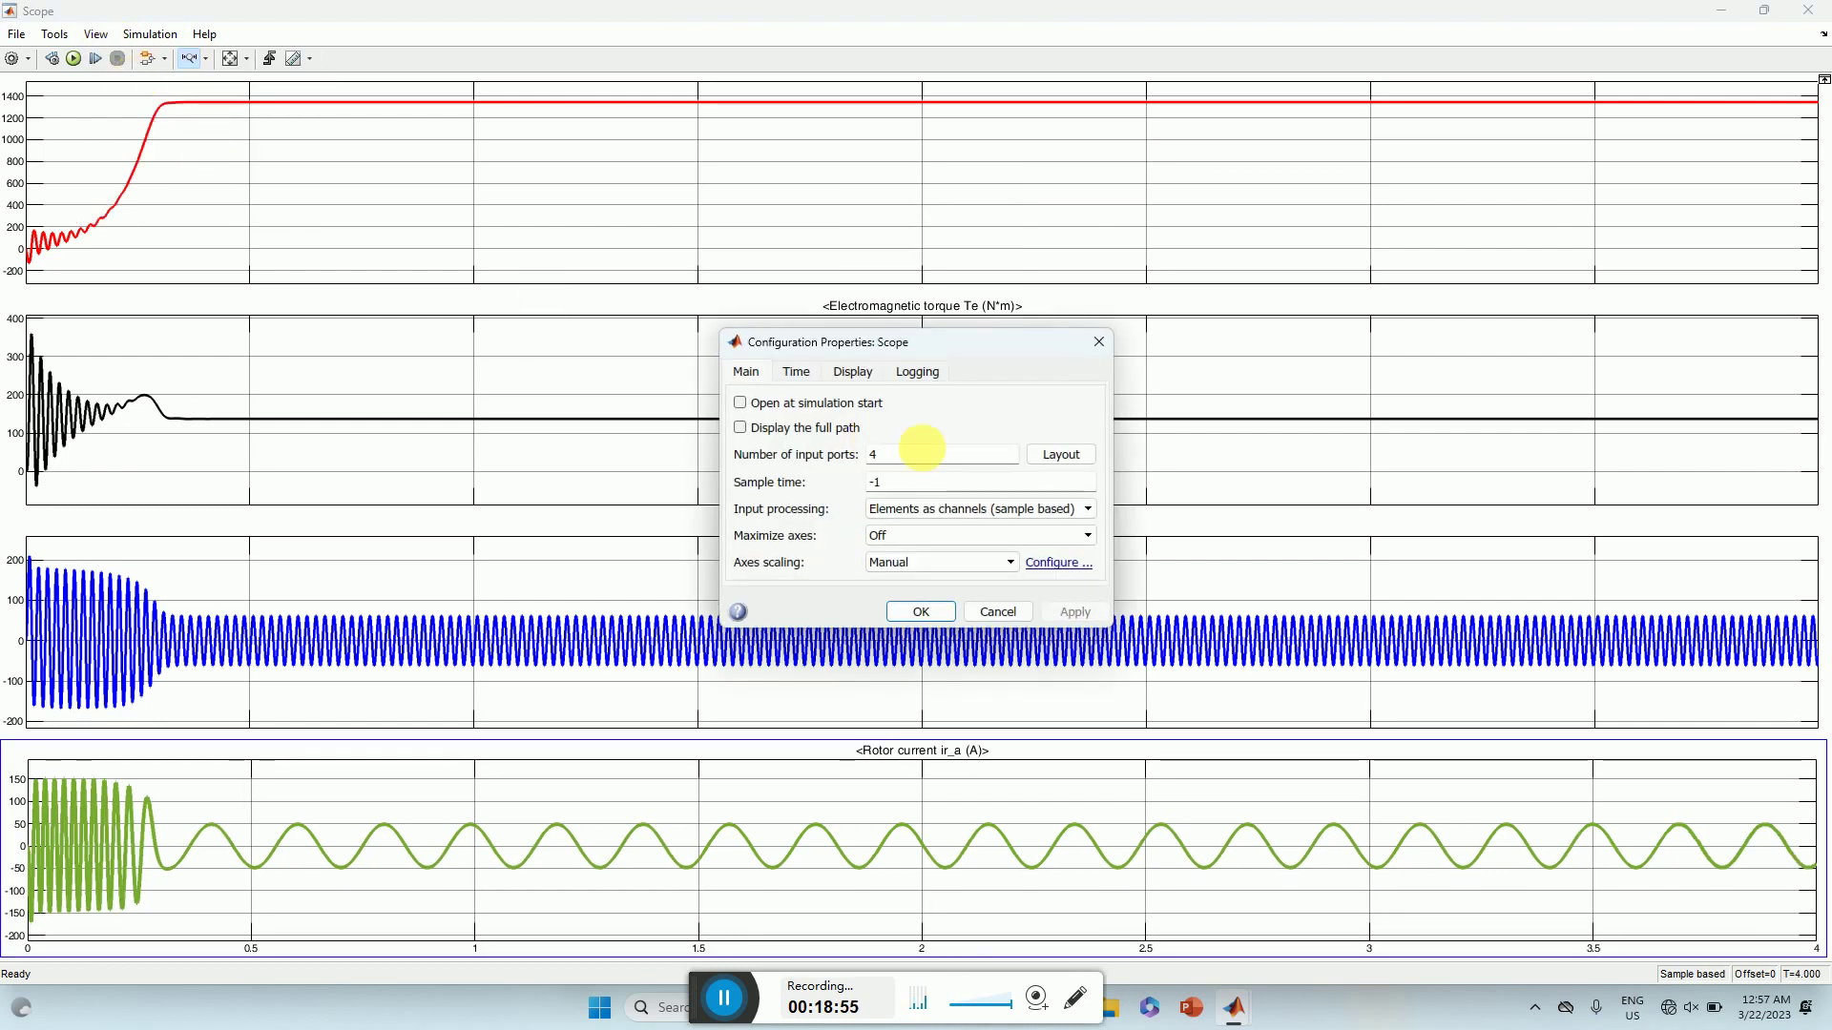
click(852, 371)
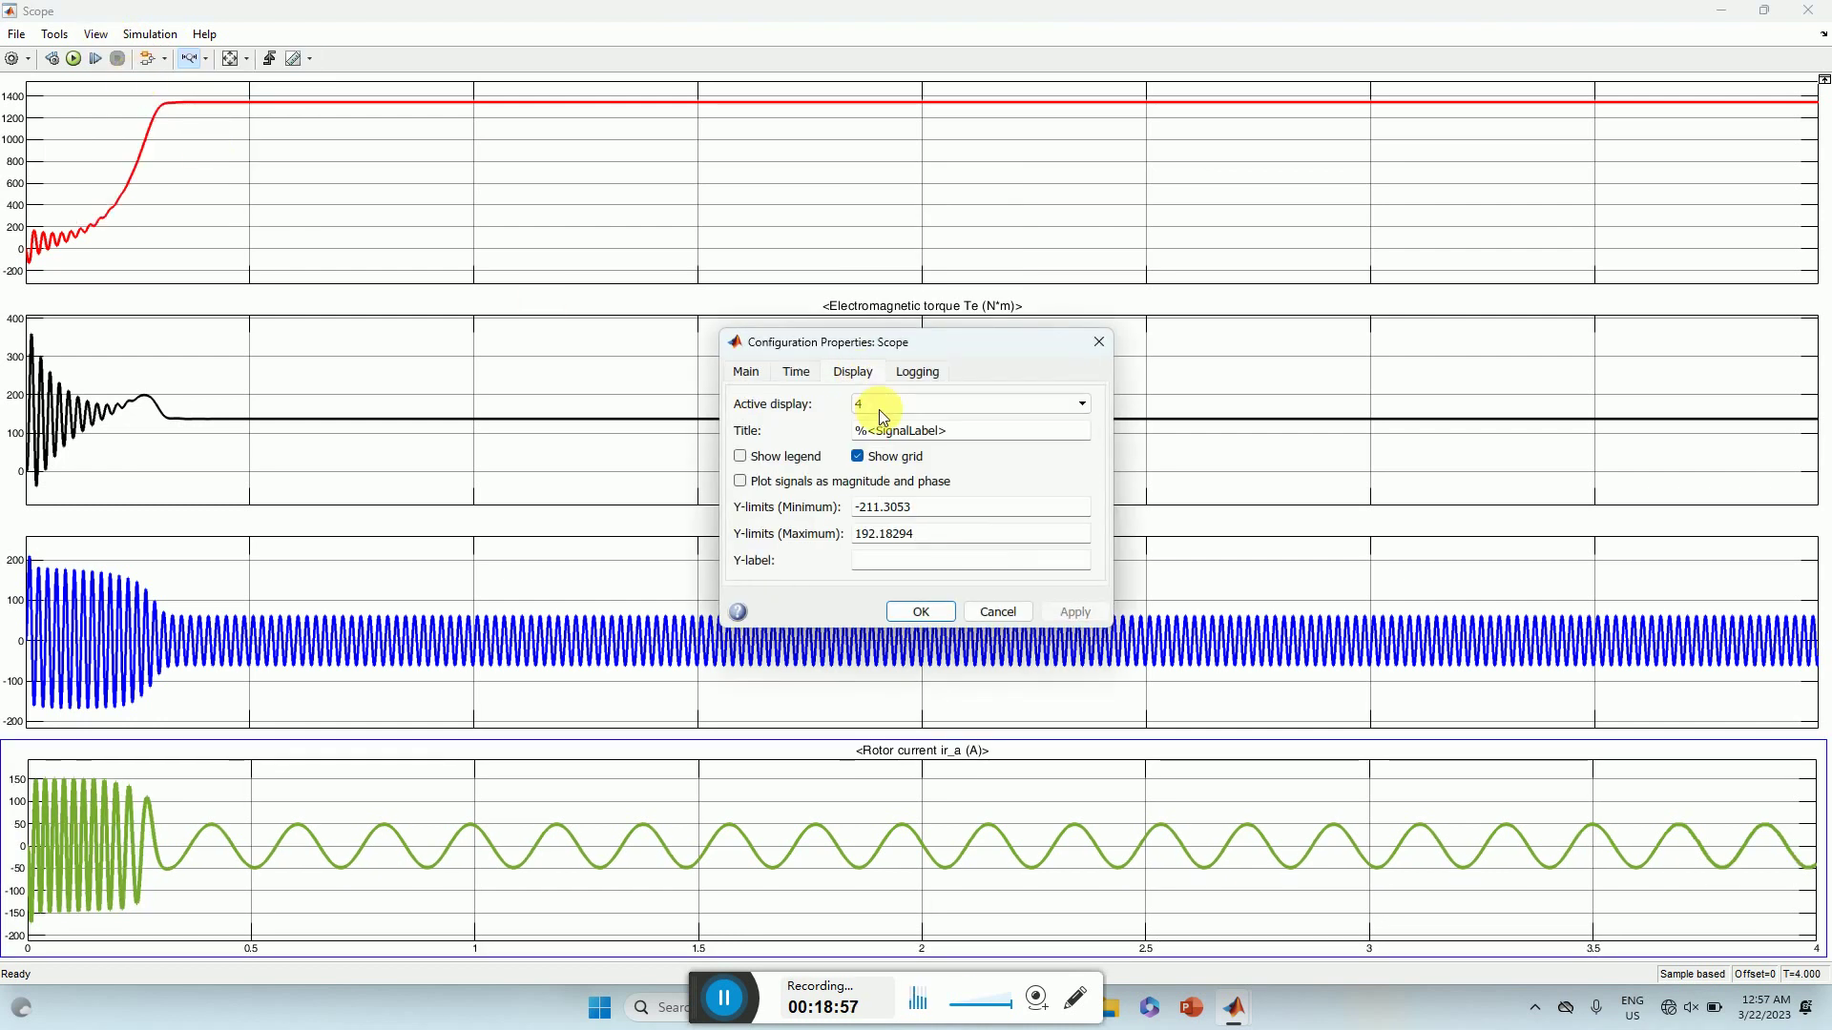
click(907, 405)
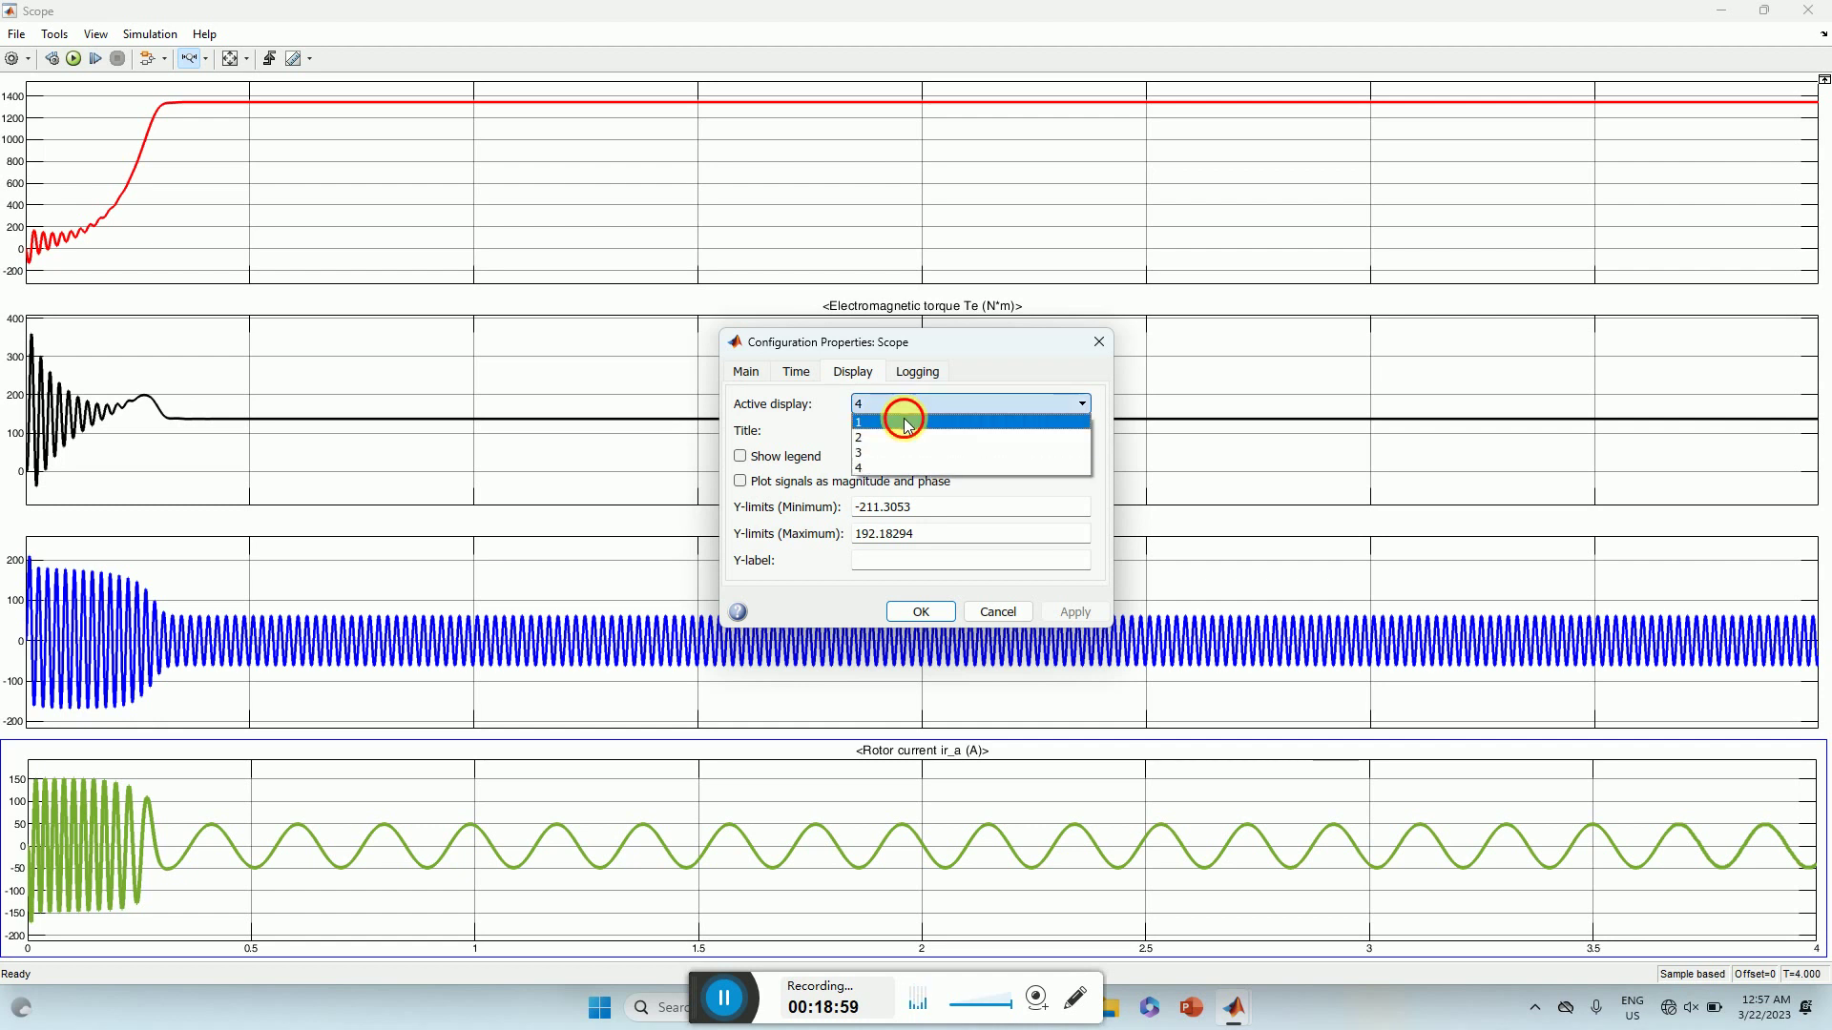
click(907, 421)
click(976, 438)
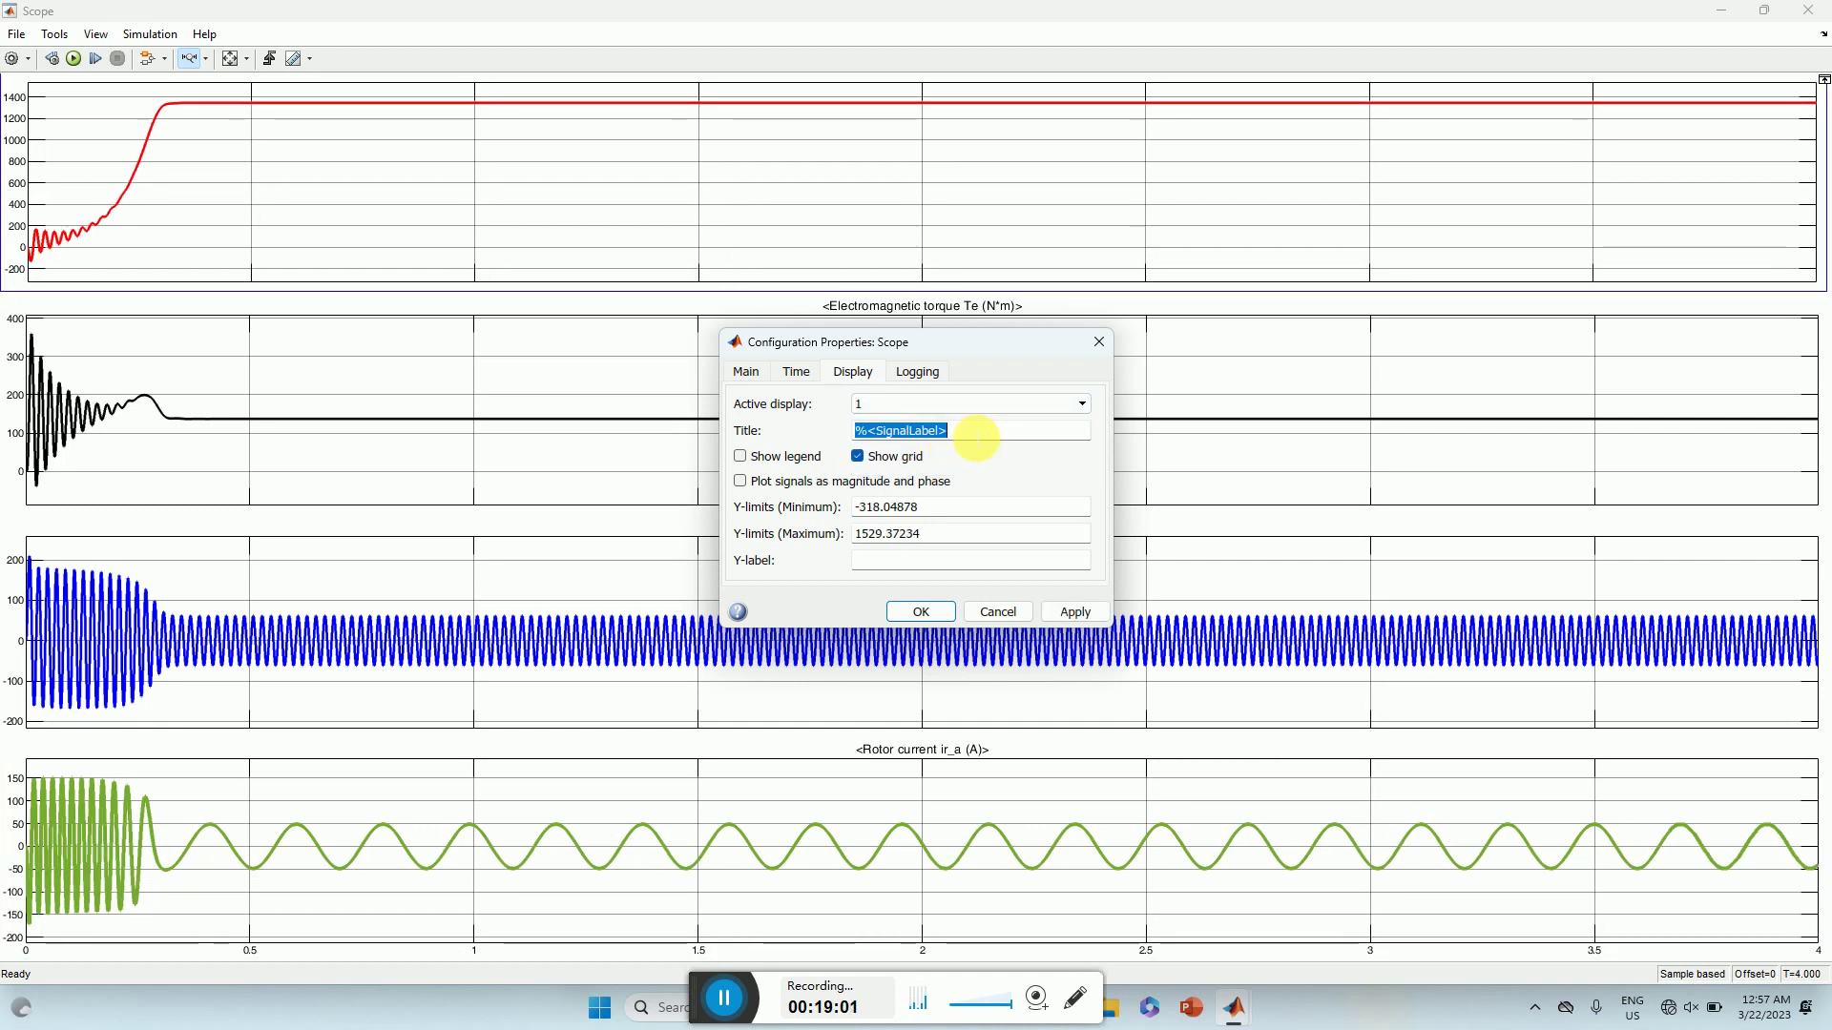
text(Rotor Speed in RPM)
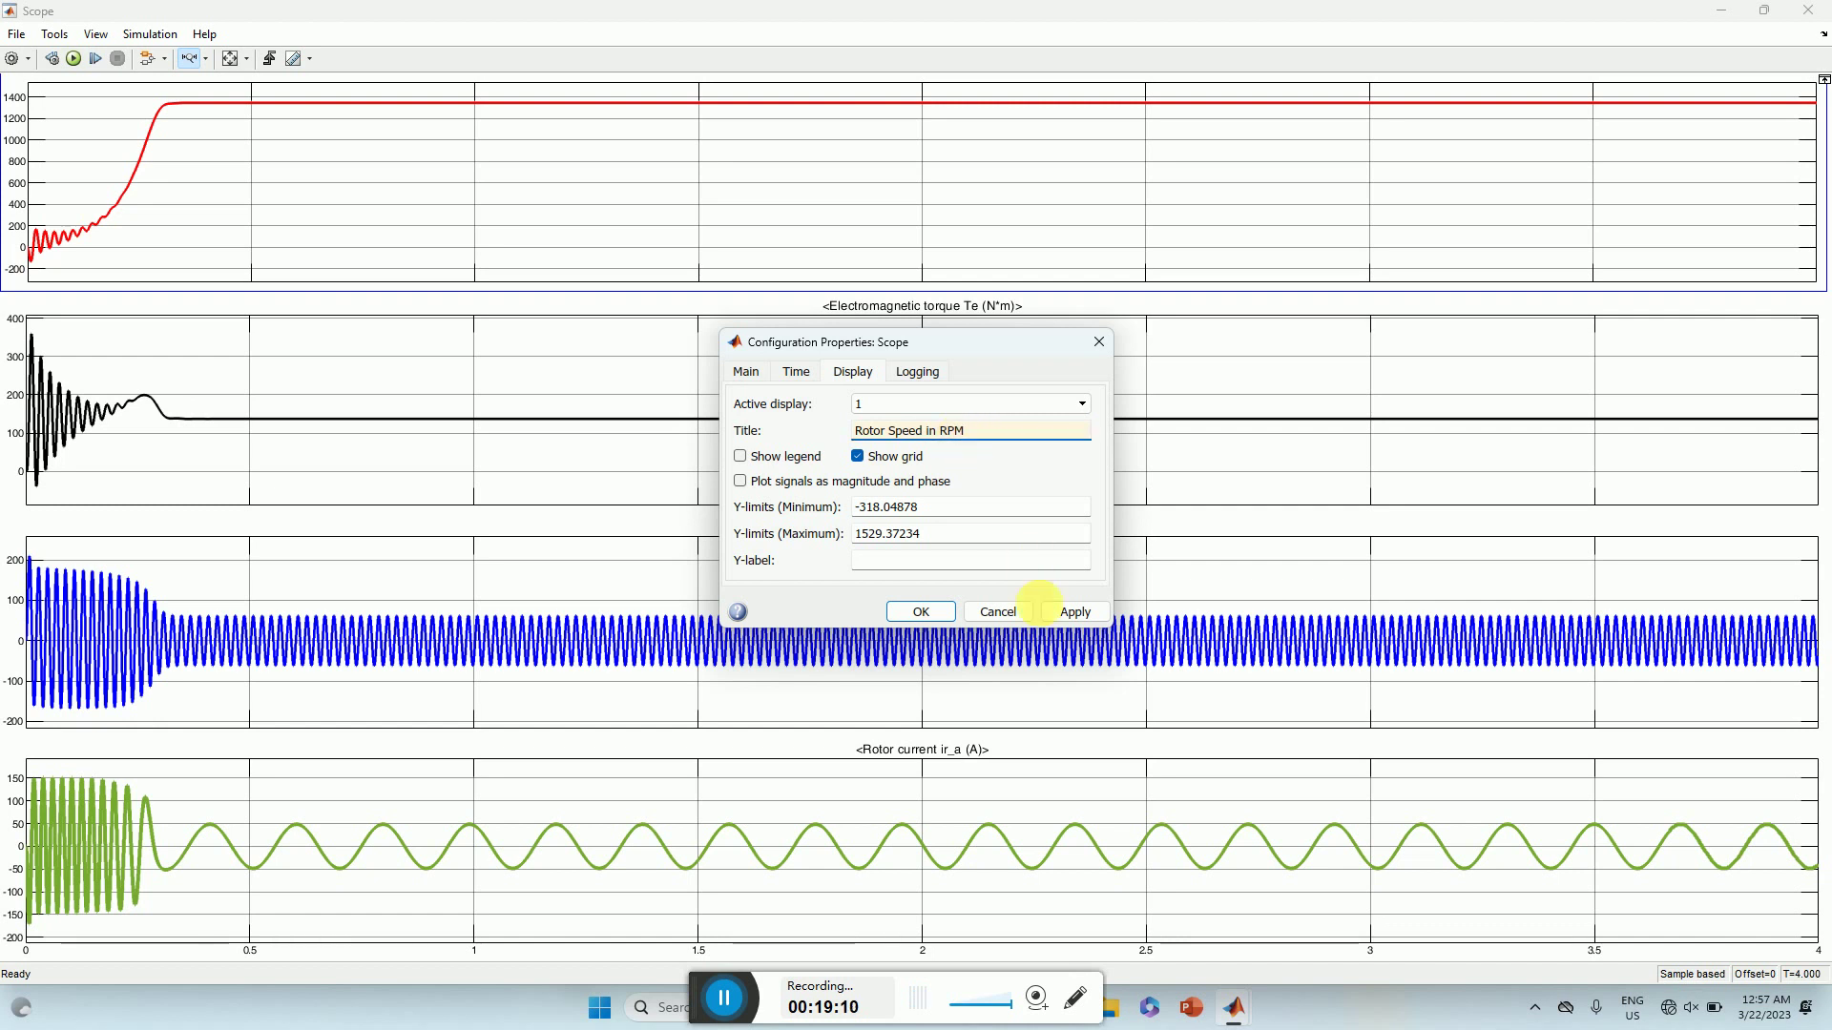
click(1063, 615)
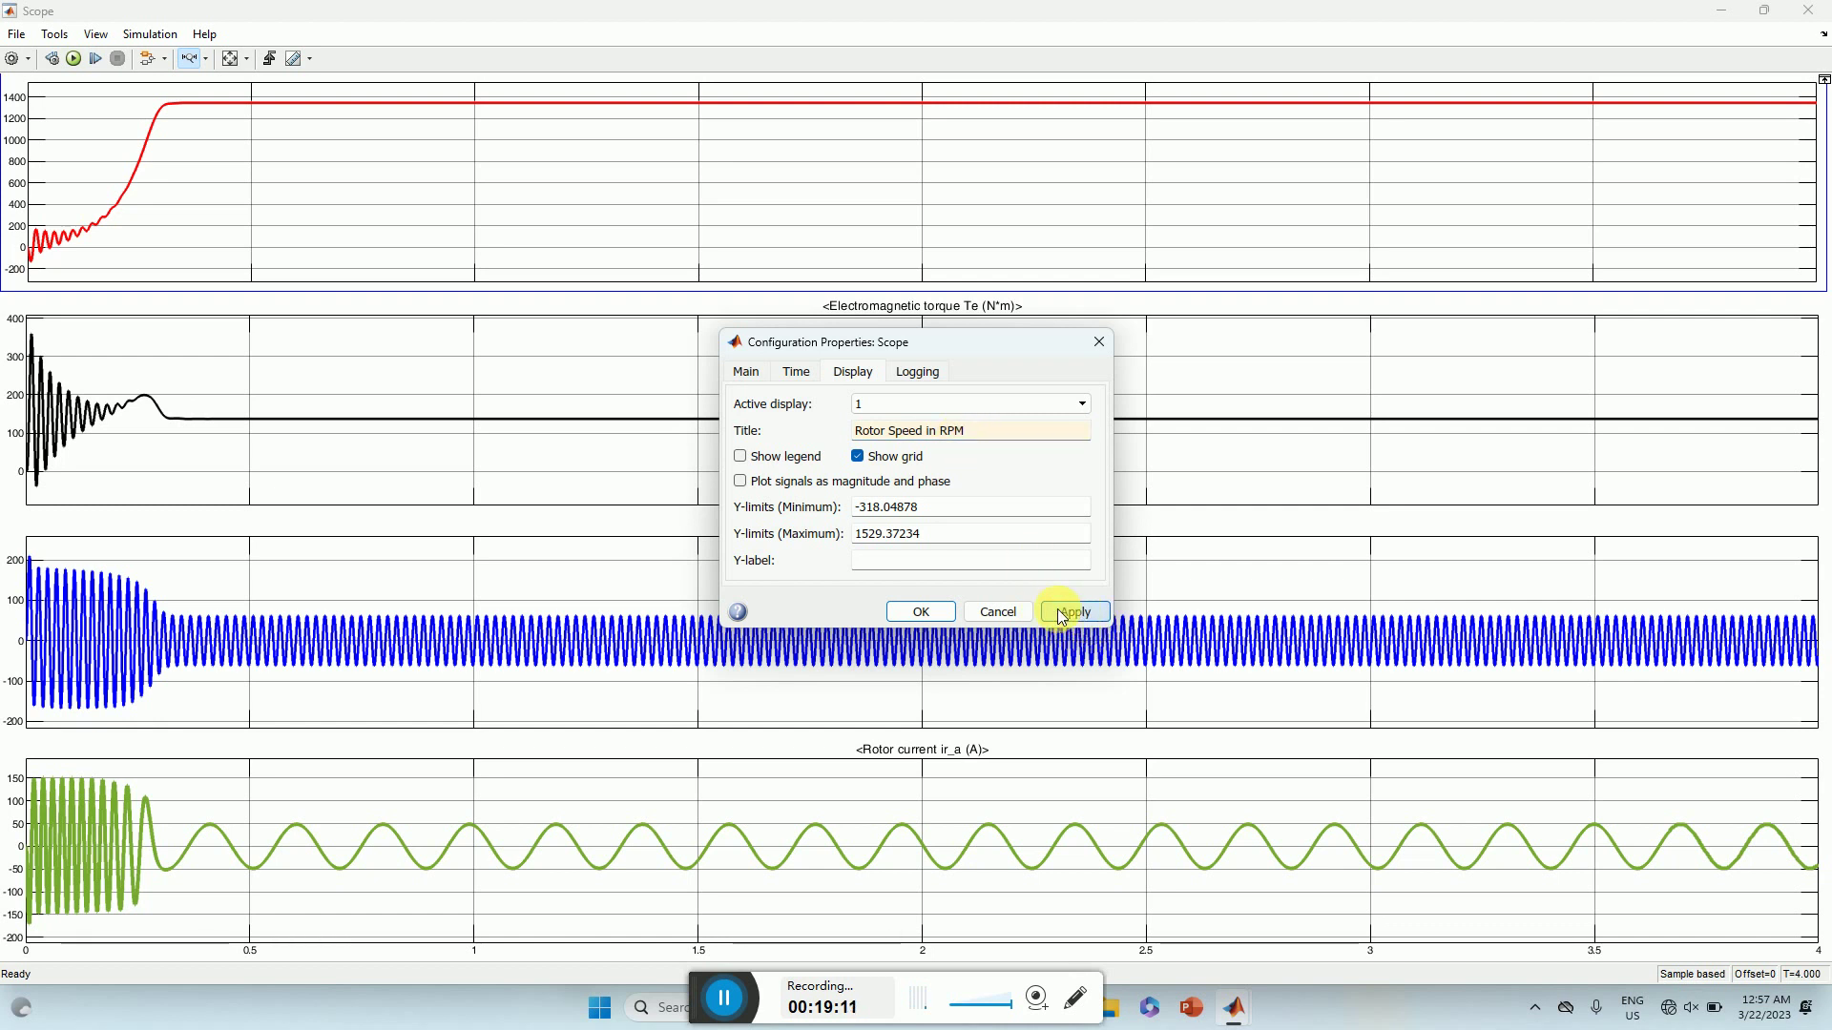
click(925, 615)
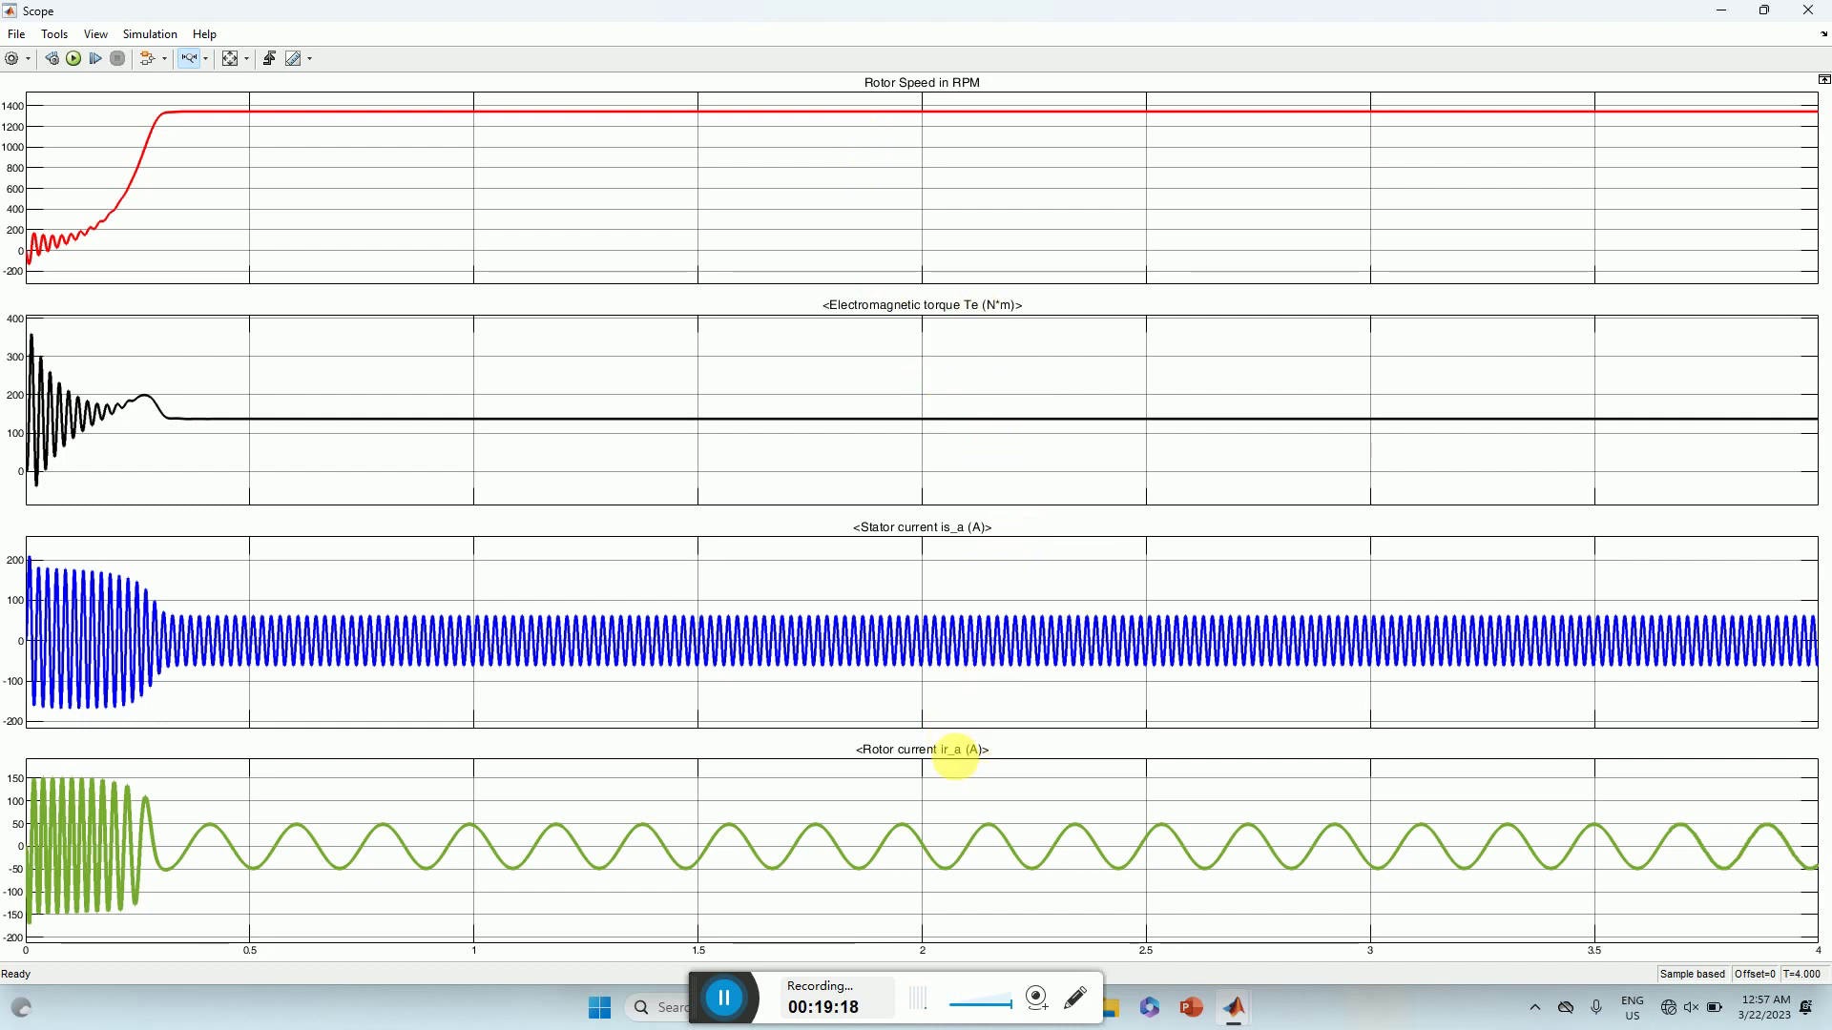
- Zoom horizontally on the first 0.07 s of the Scope curves to examine the start-up, restore the full range, and close the Scope
click(230, 59)
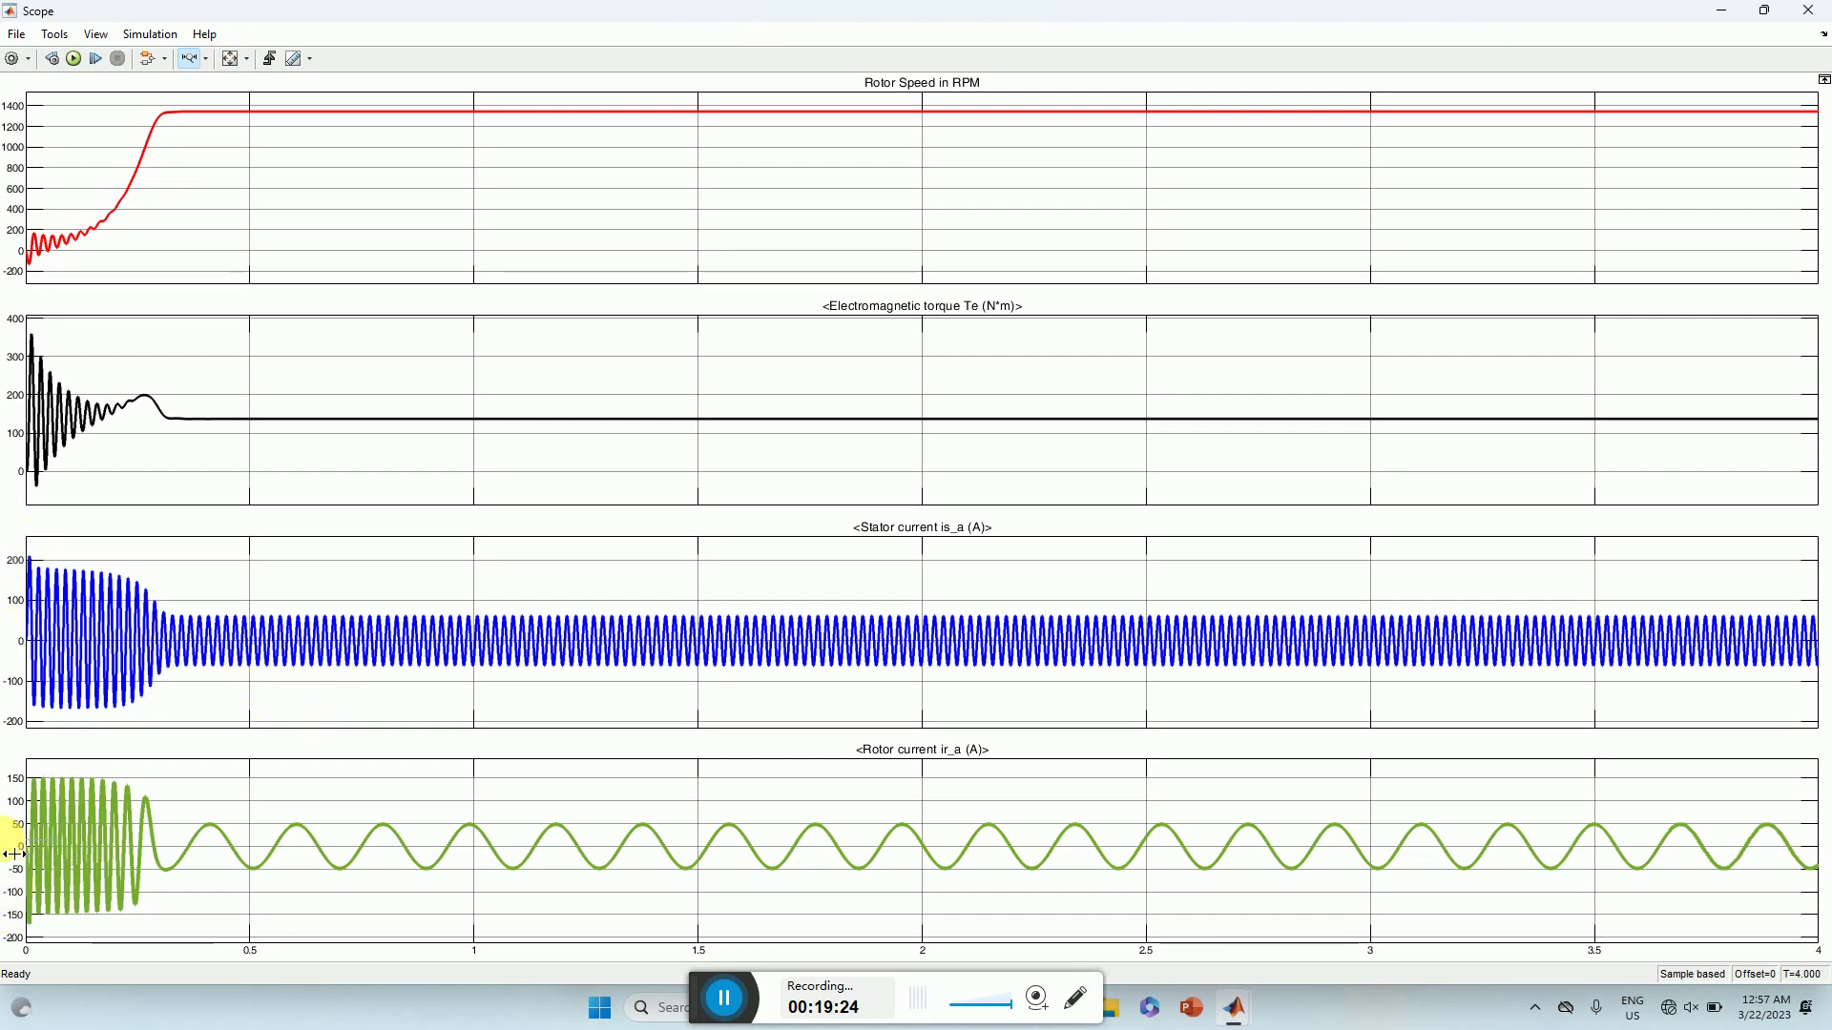
drag(13, 853, 58, 851)
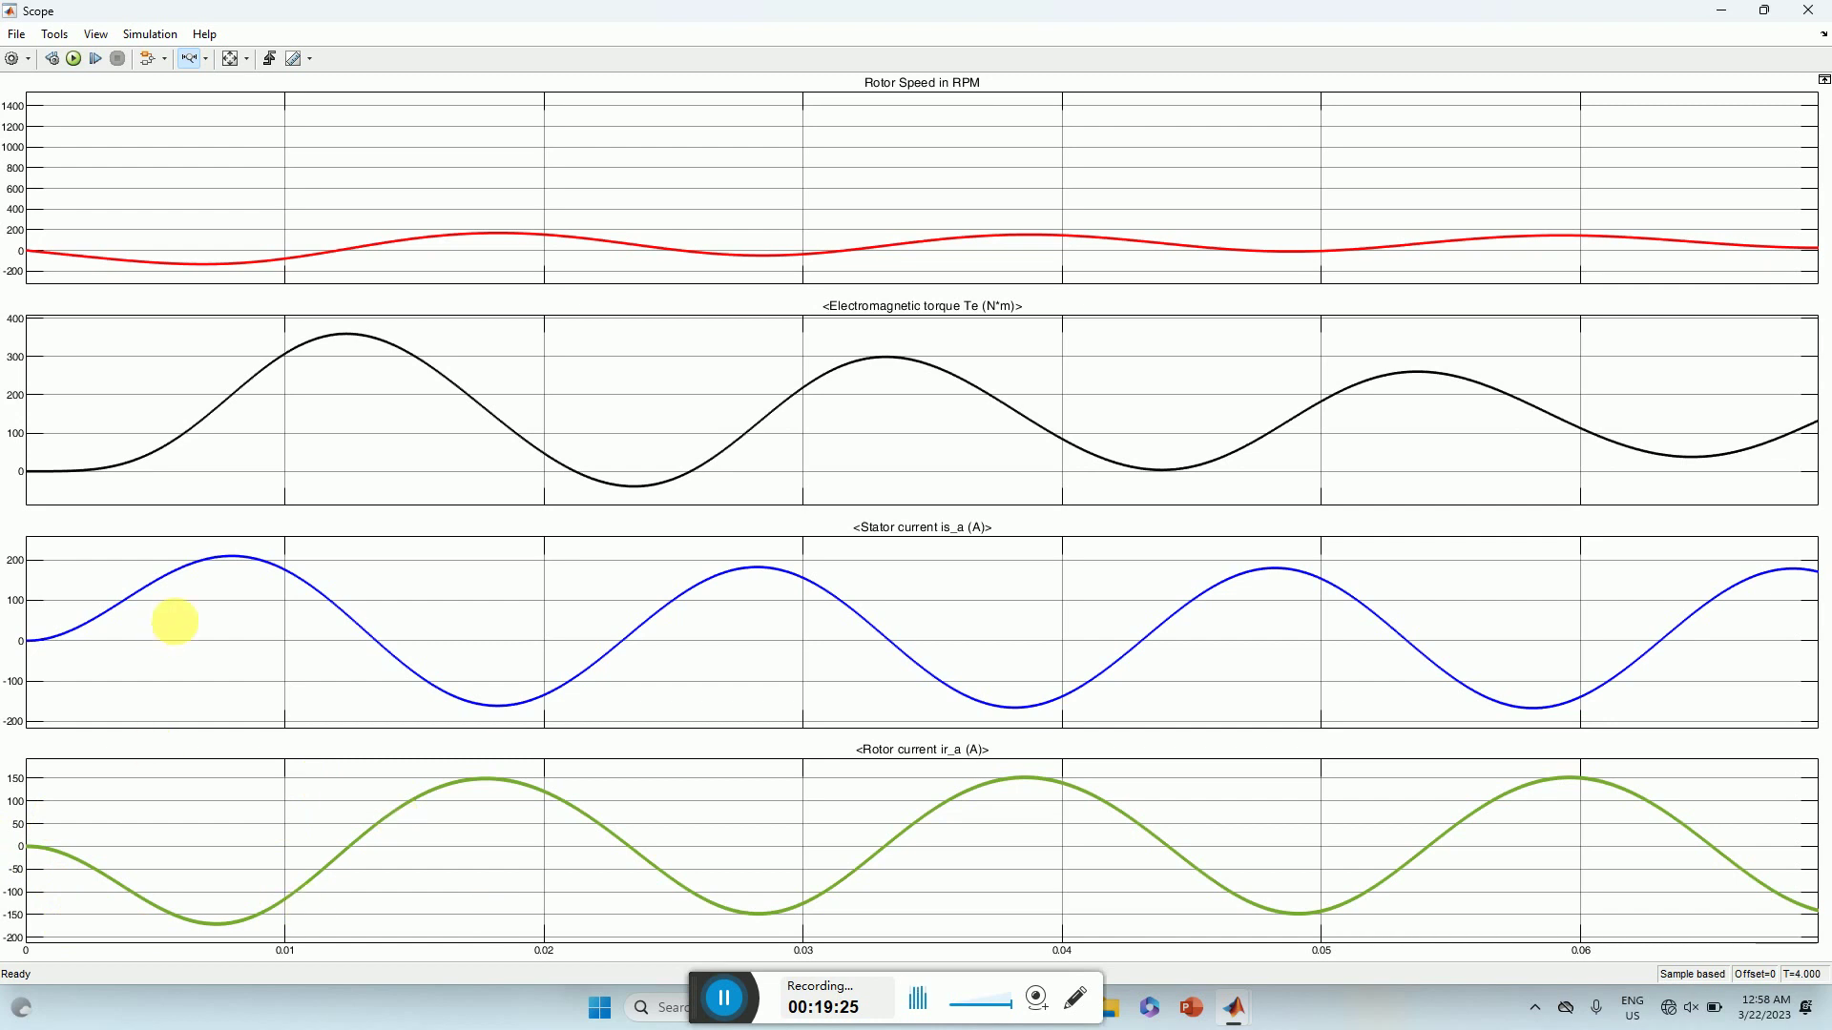
click(230, 60)
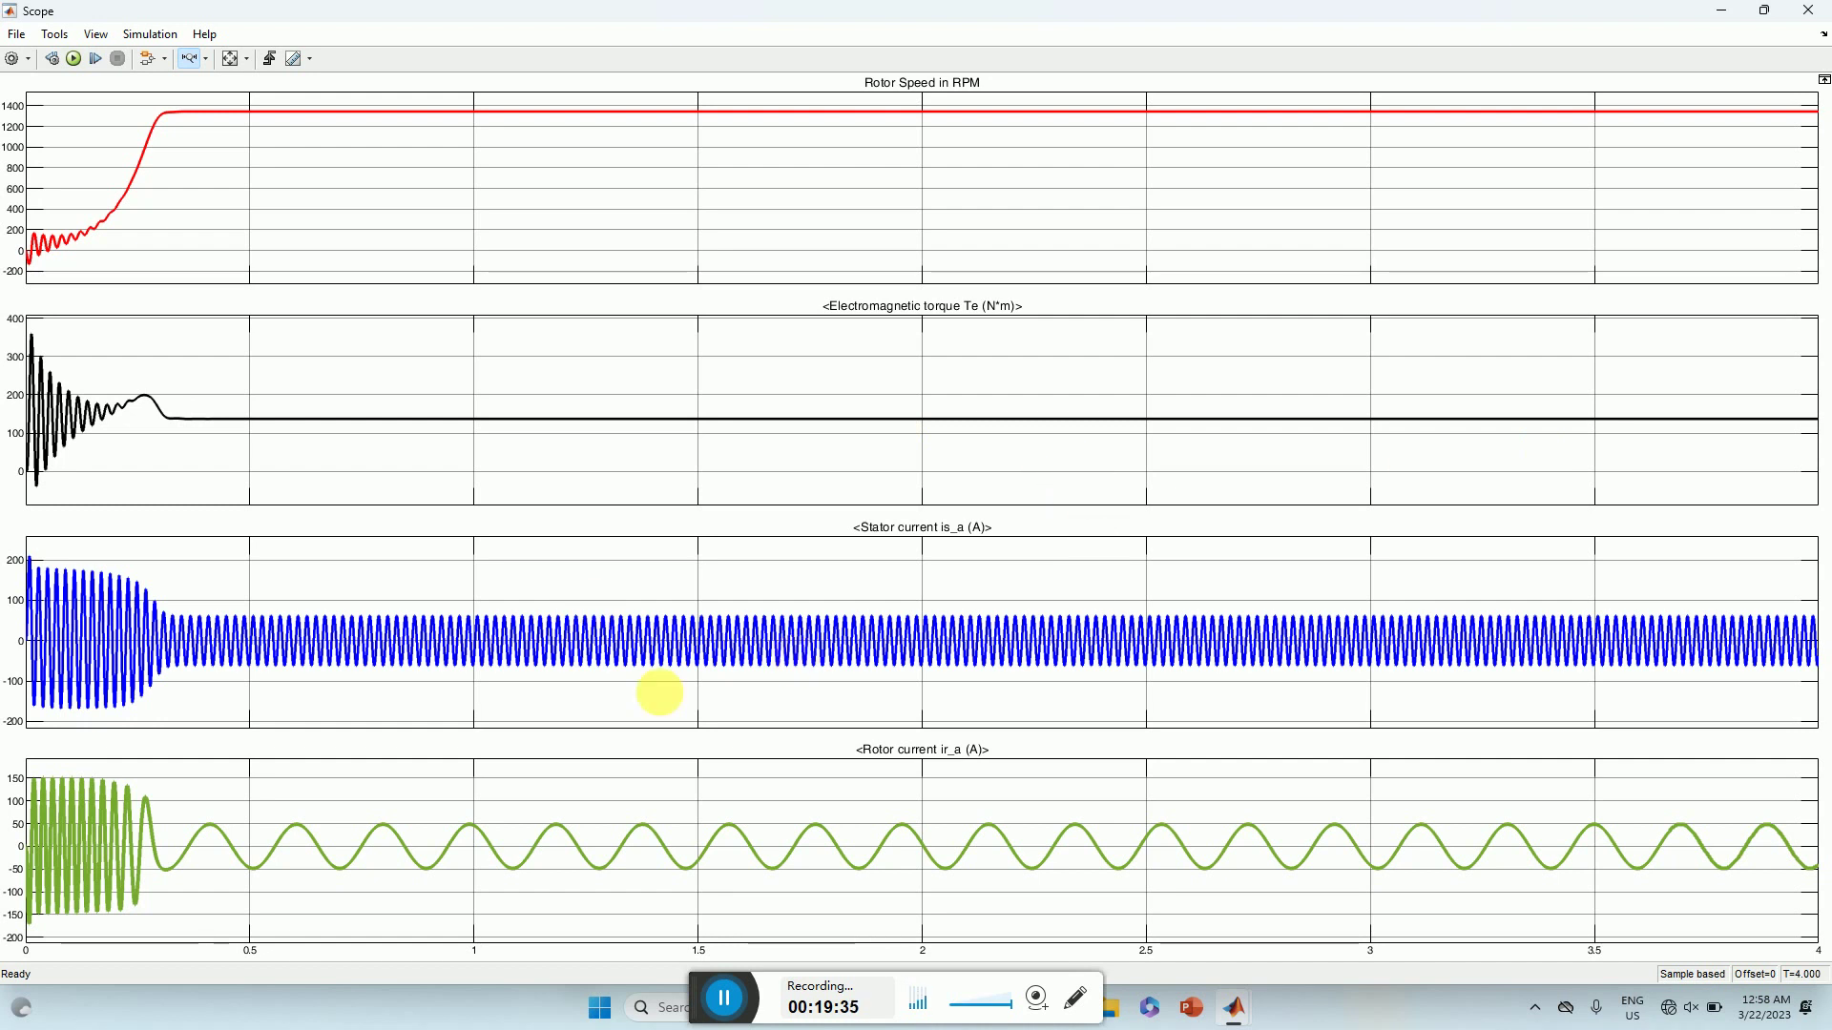
click(1806, 14)
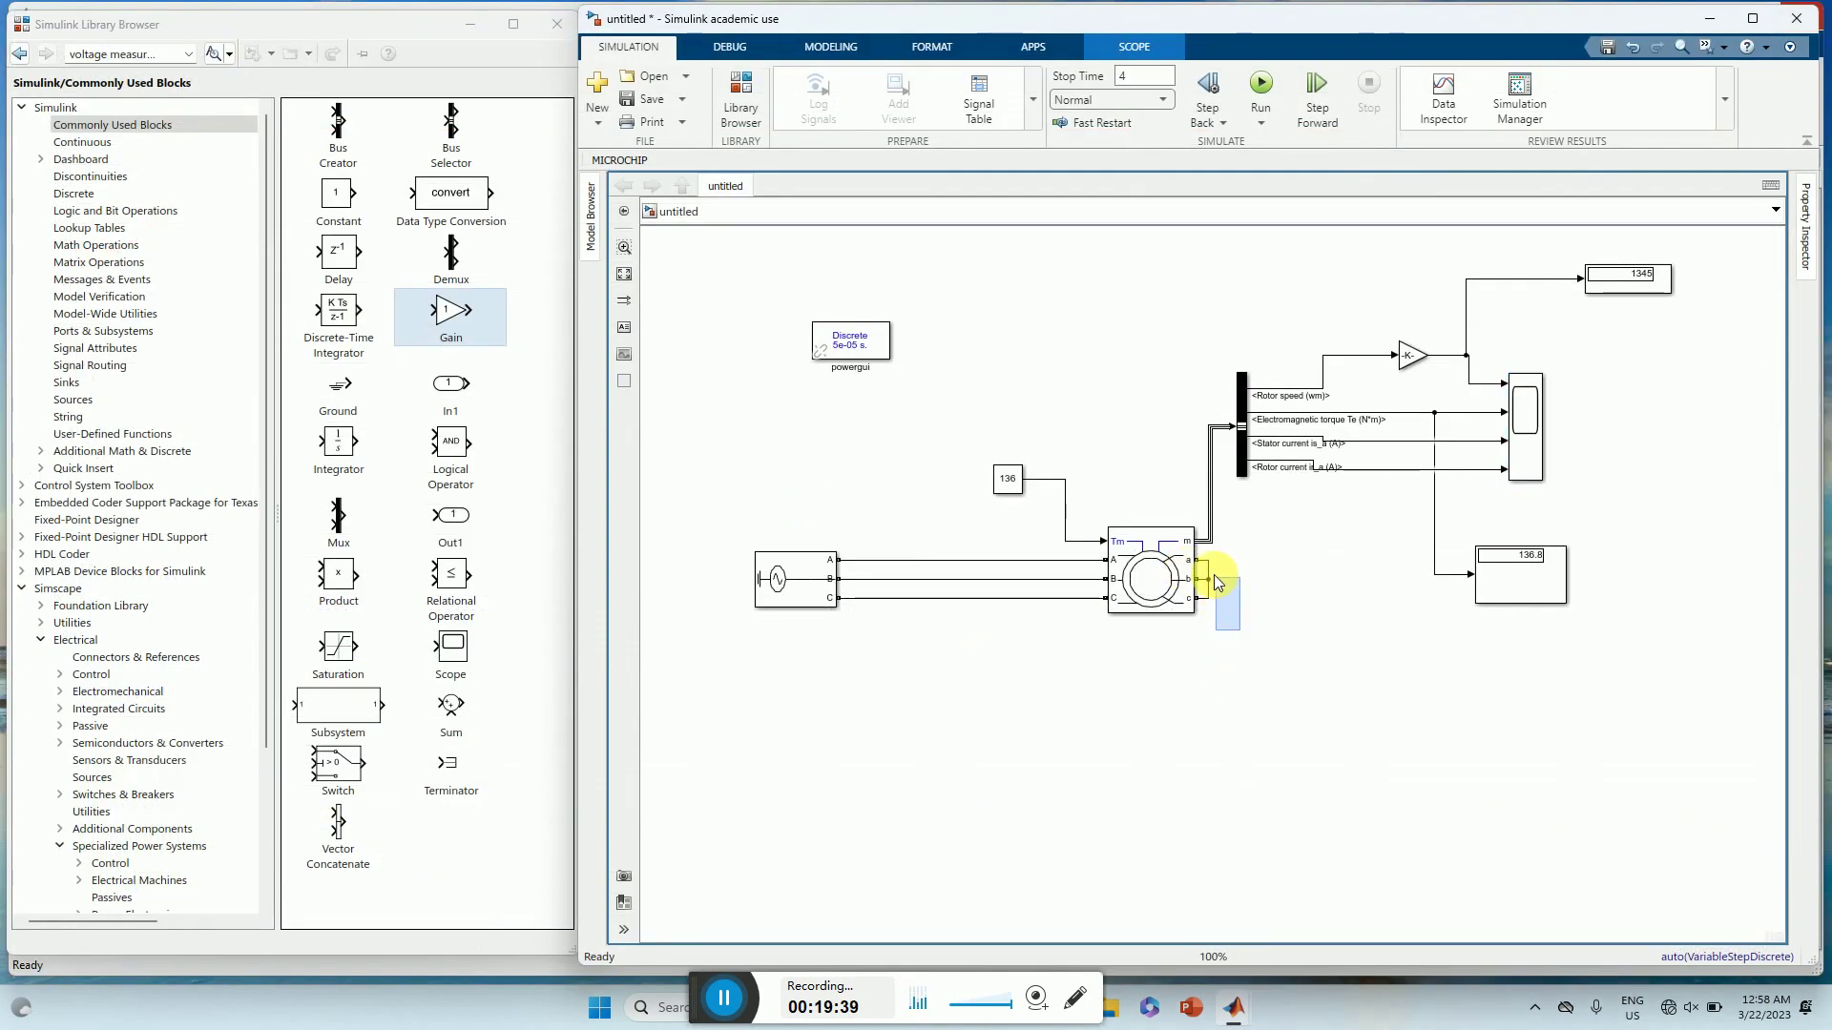
- Delete the wires short-circuiting the machine's rotor terminals a, b and c, and place a Series RLC Branch block beside them
drag(1214, 575, 1240, 624)
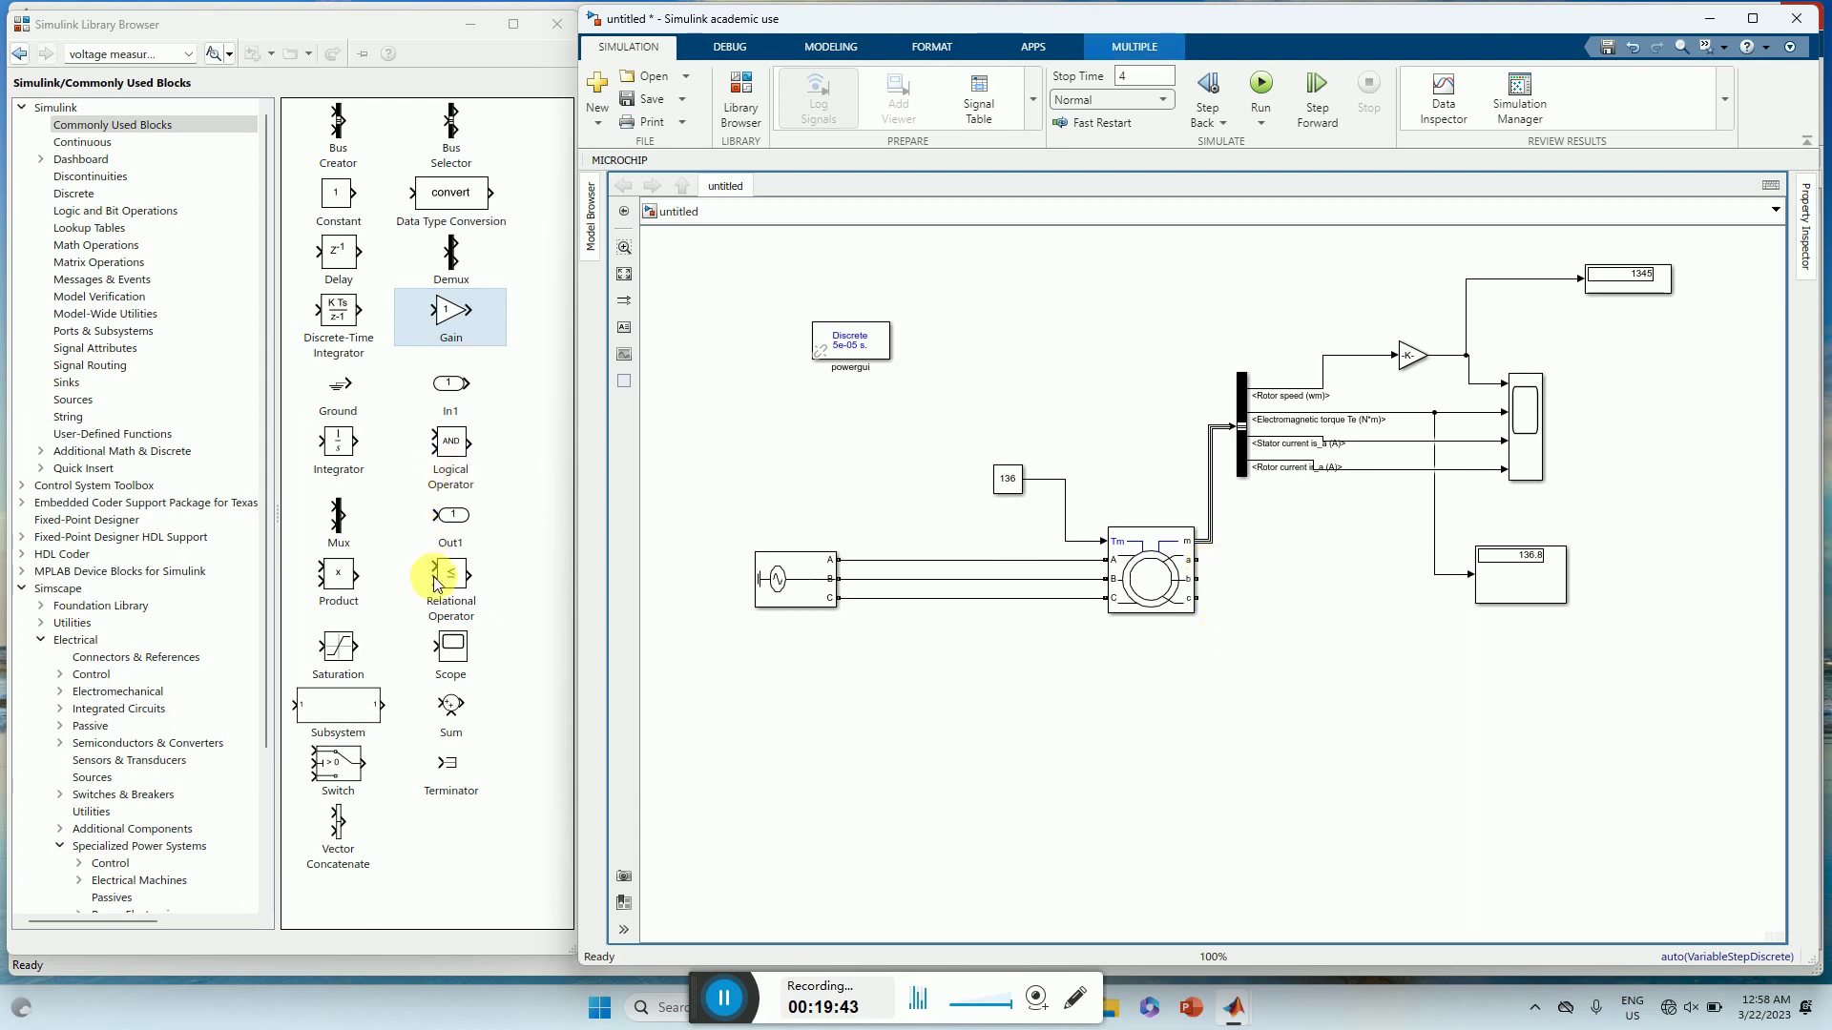
scroll(123, 850, down, 1)
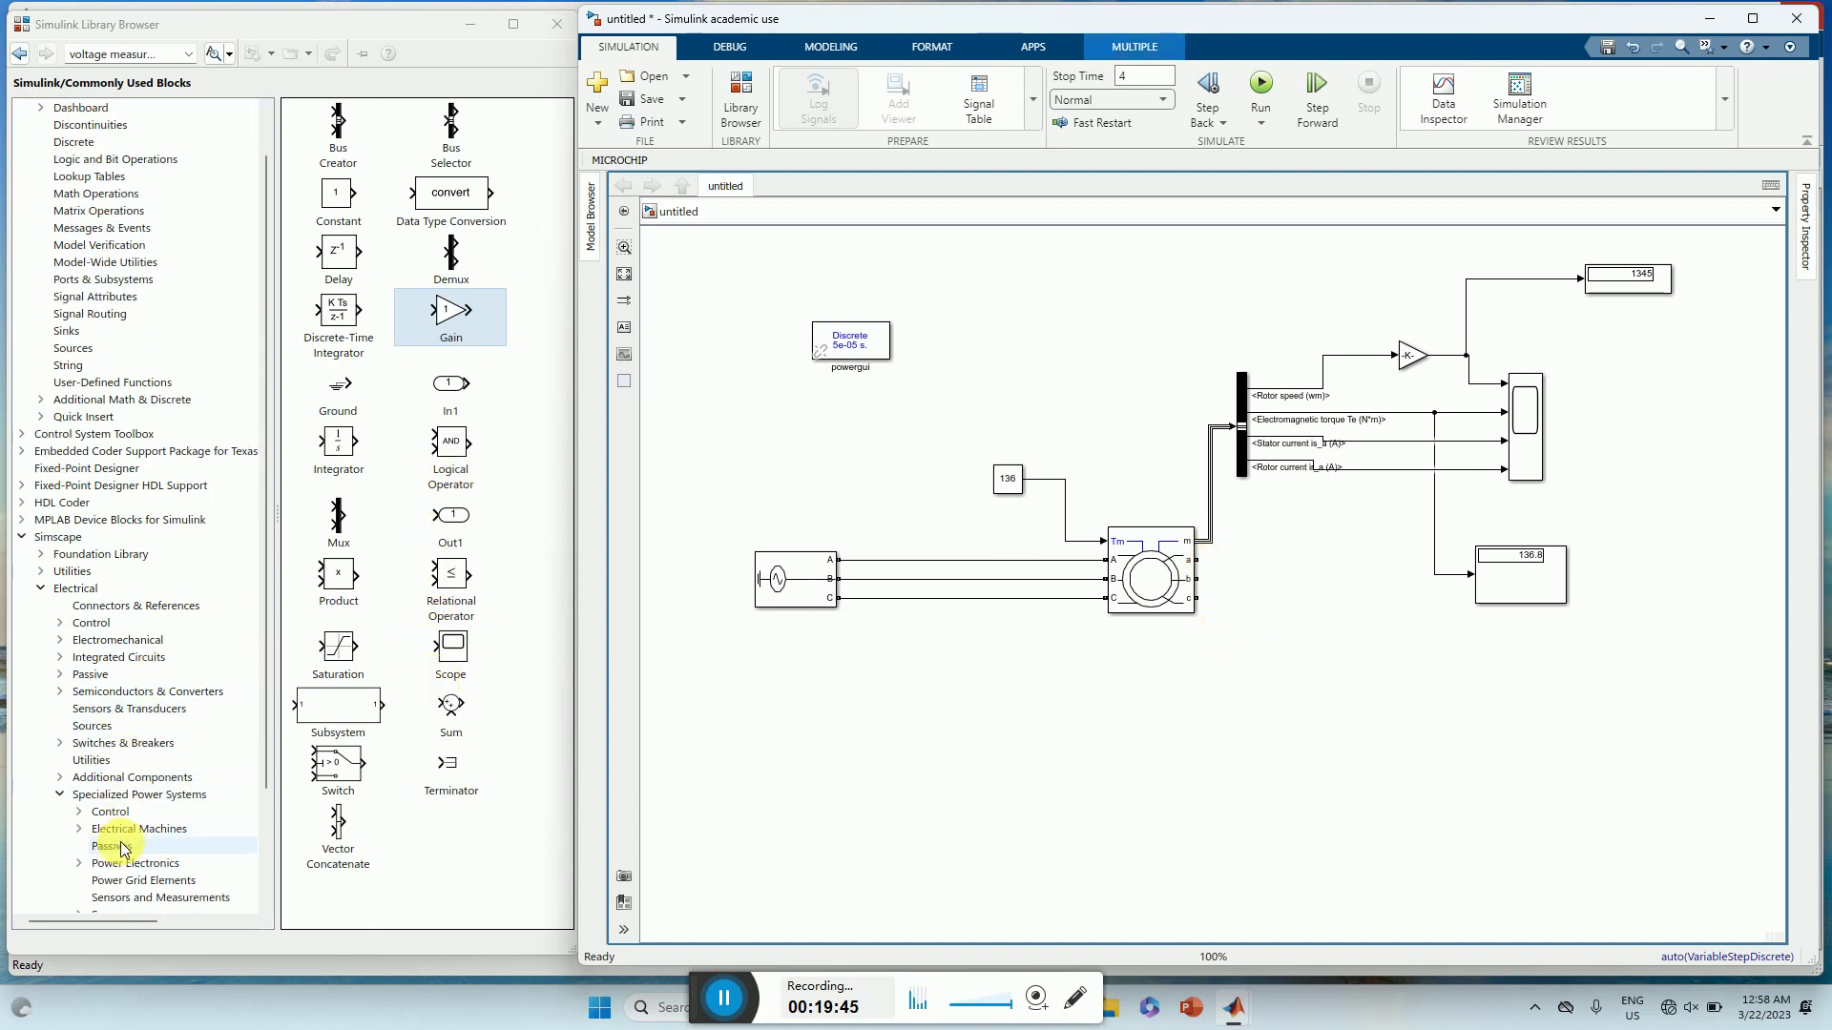
scroll(122, 859, down, 1)
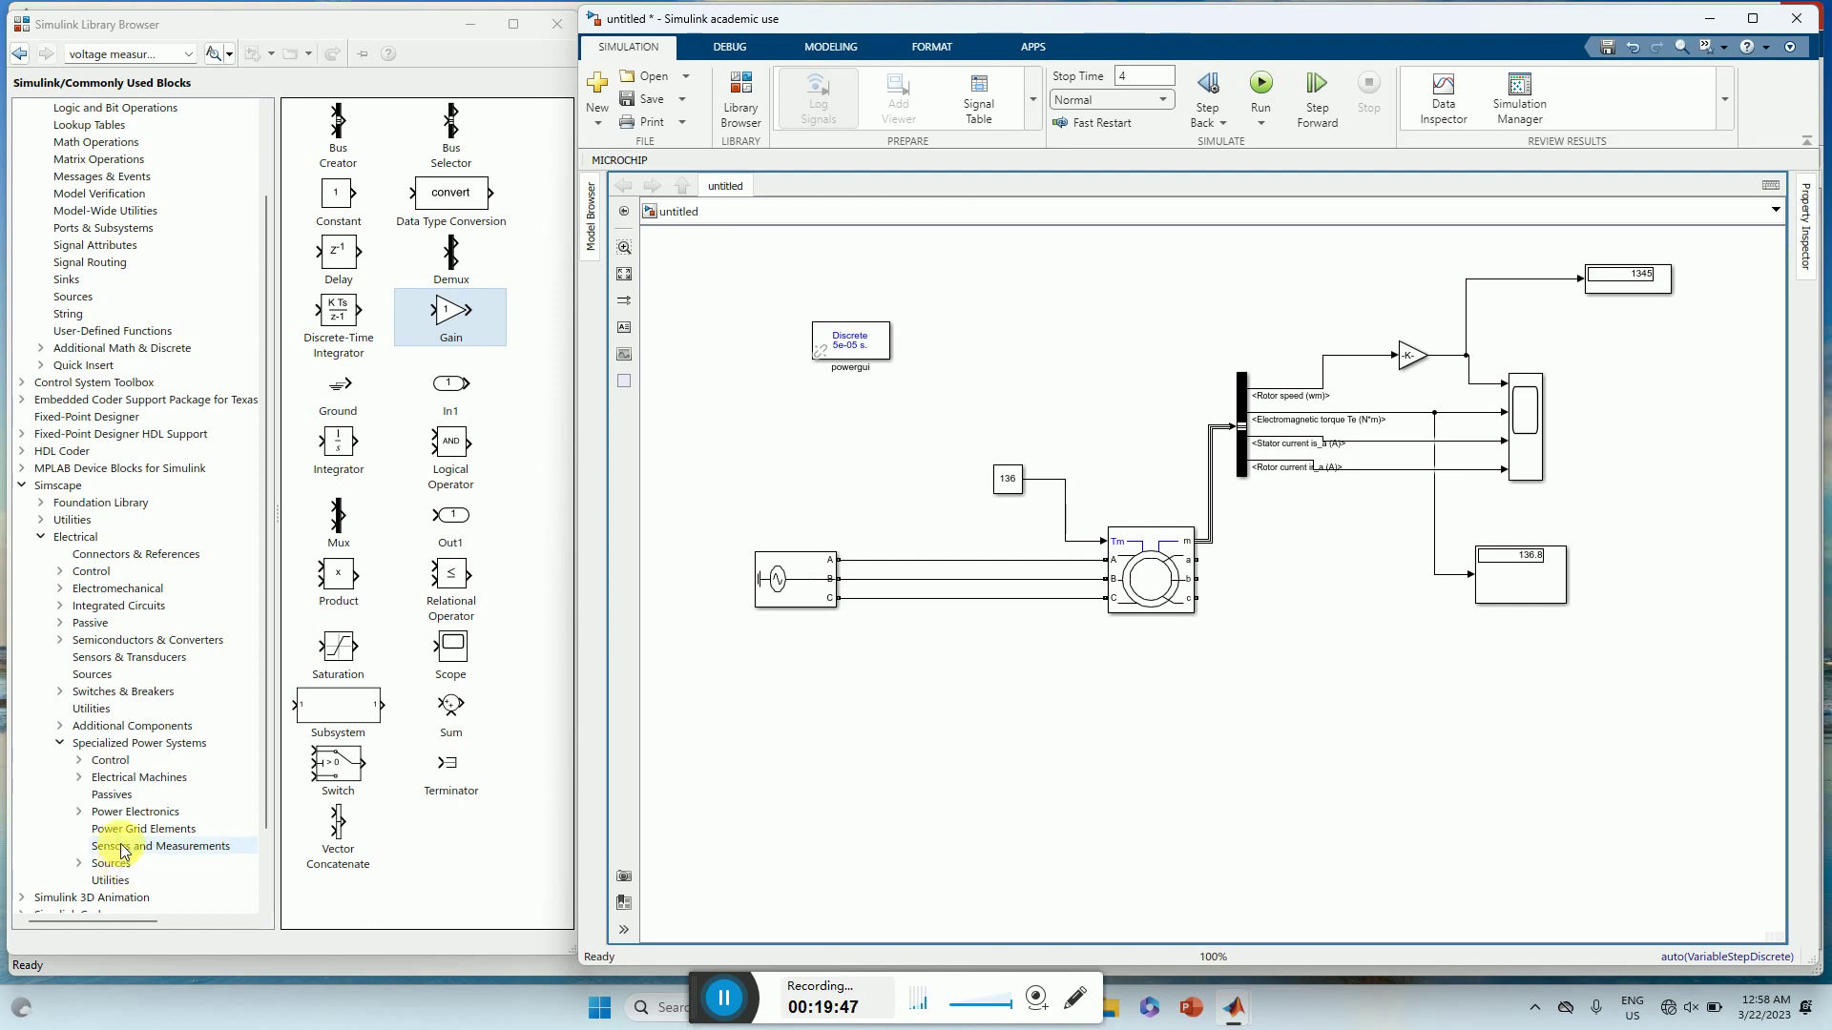
click(113, 796)
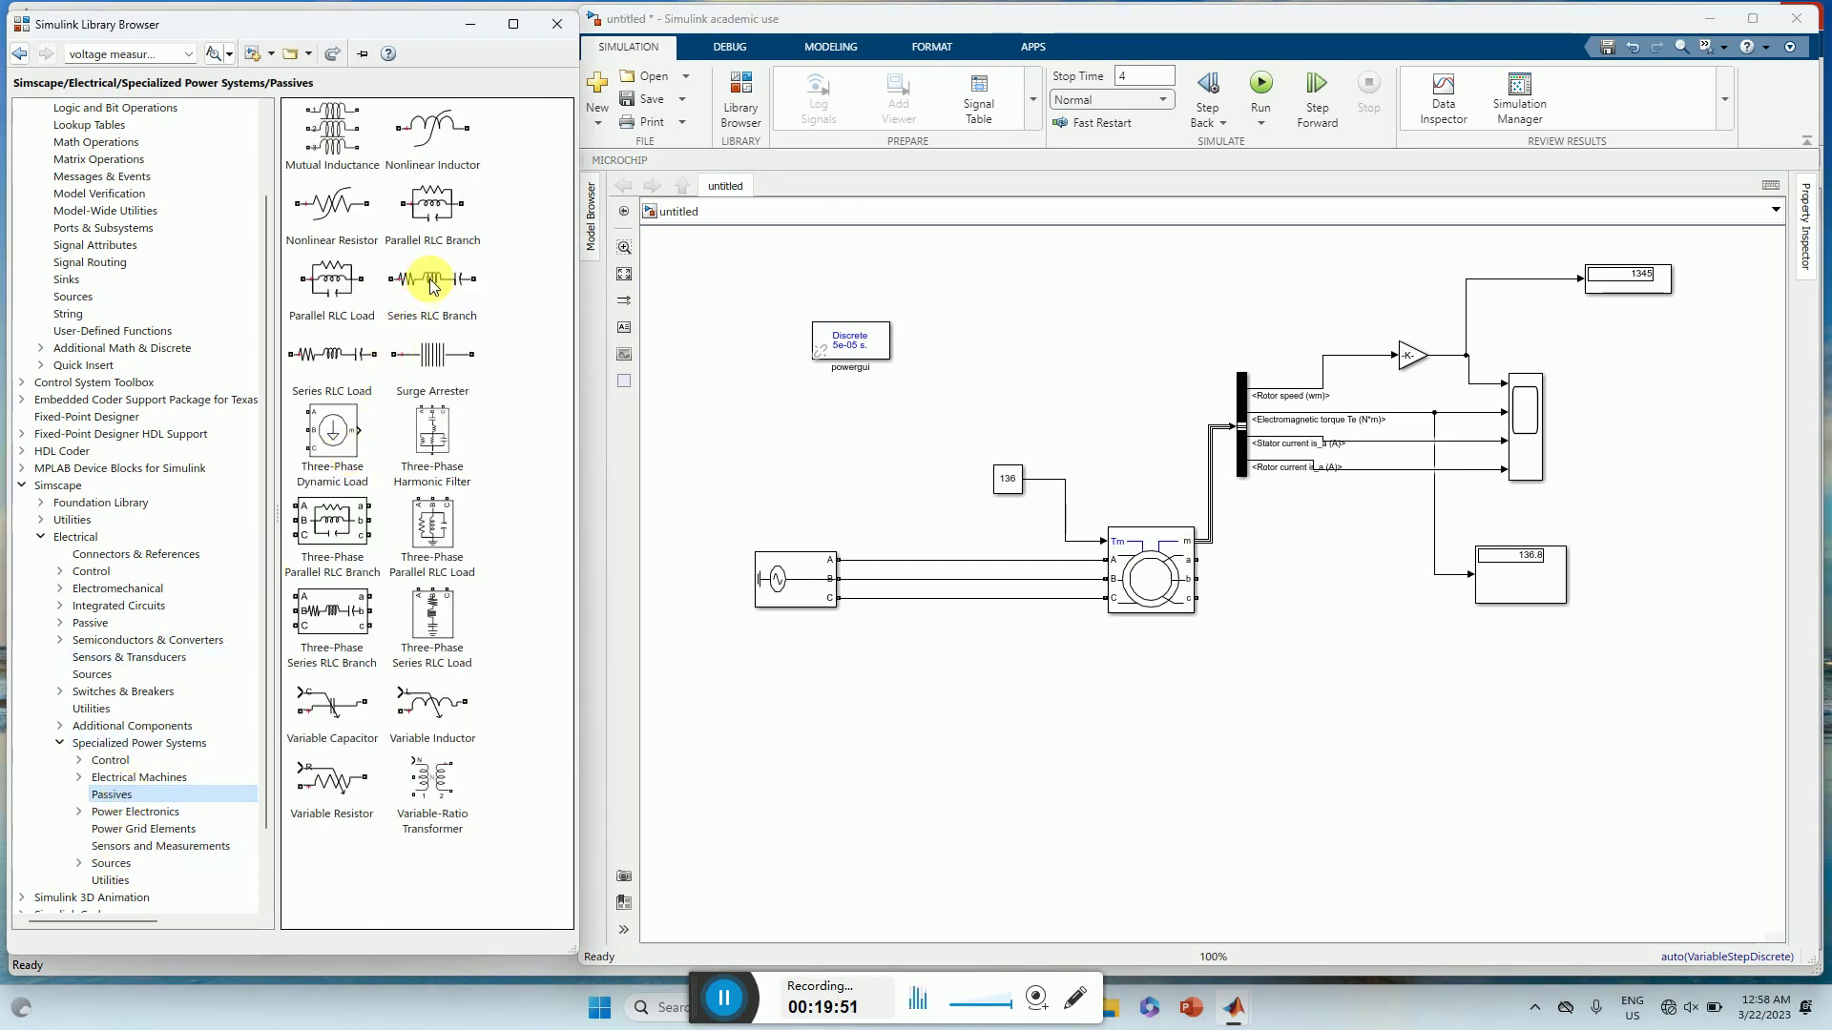
drag(431, 286, 1309, 563)
- Set the new Series RLC Branch block to branch type R with a resistance of 10 ohms
double_click(1308, 563)
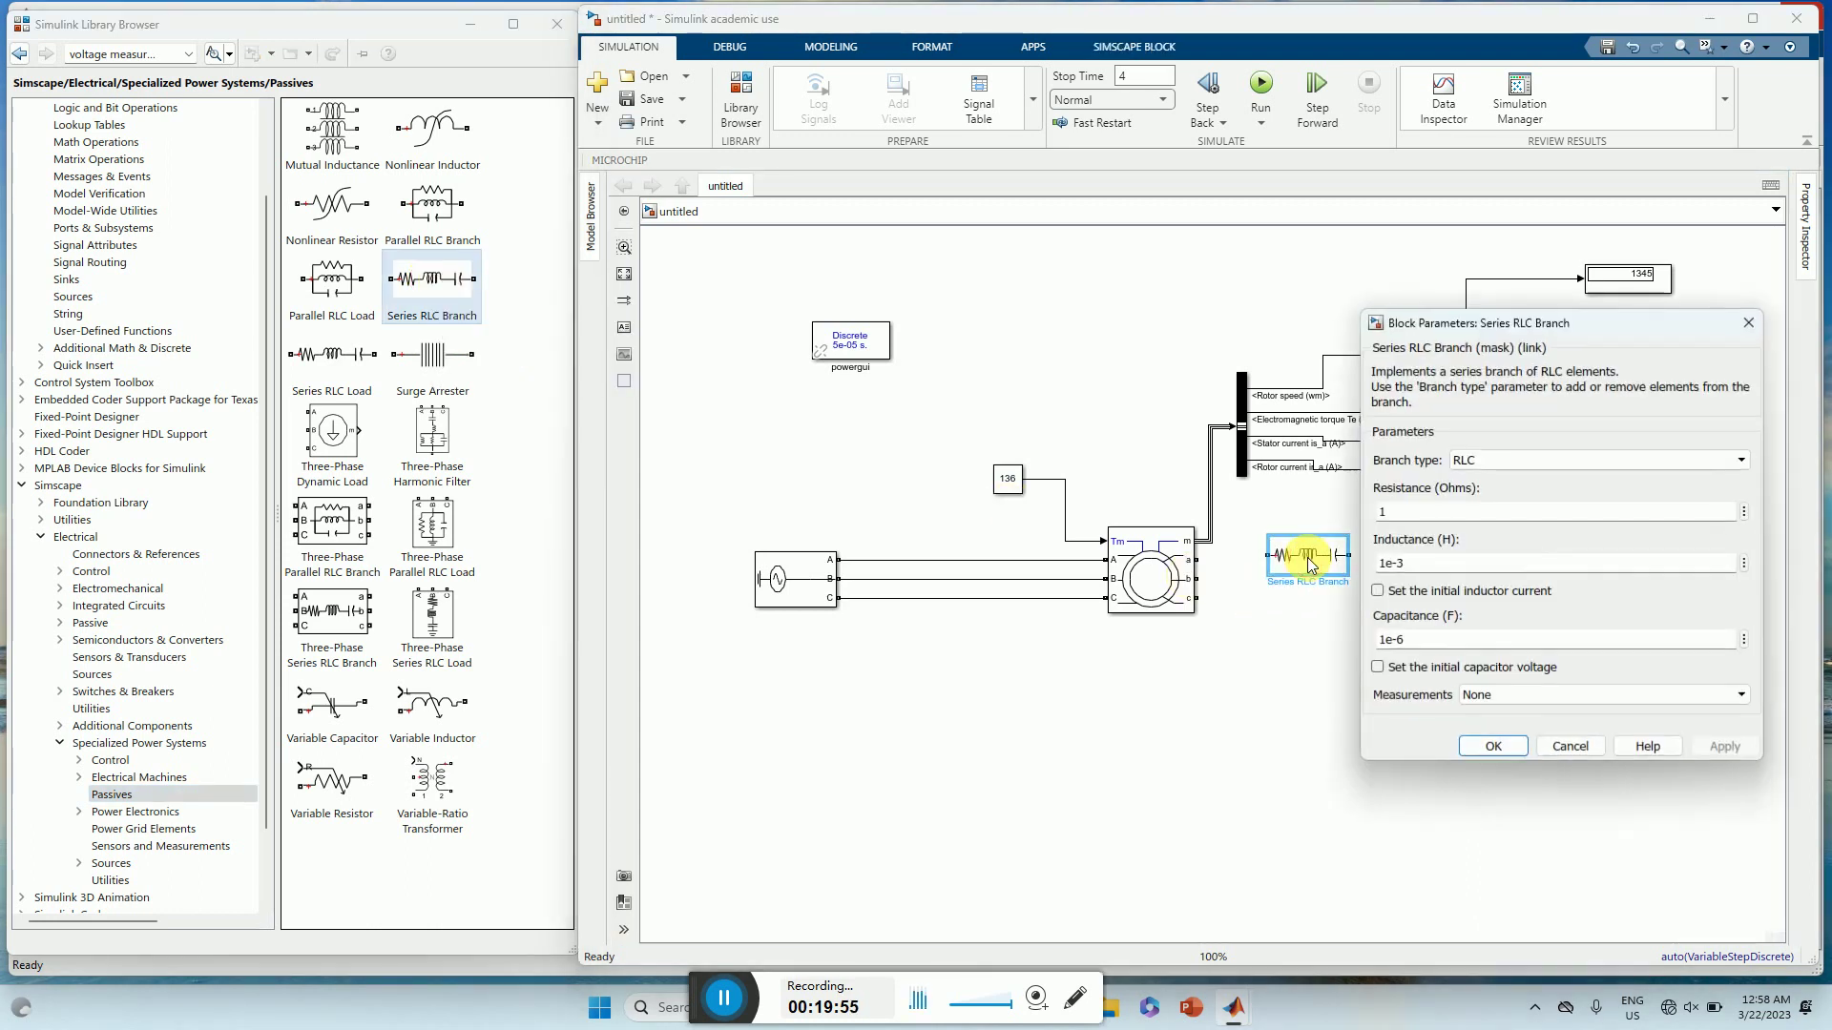
click(1495, 464)
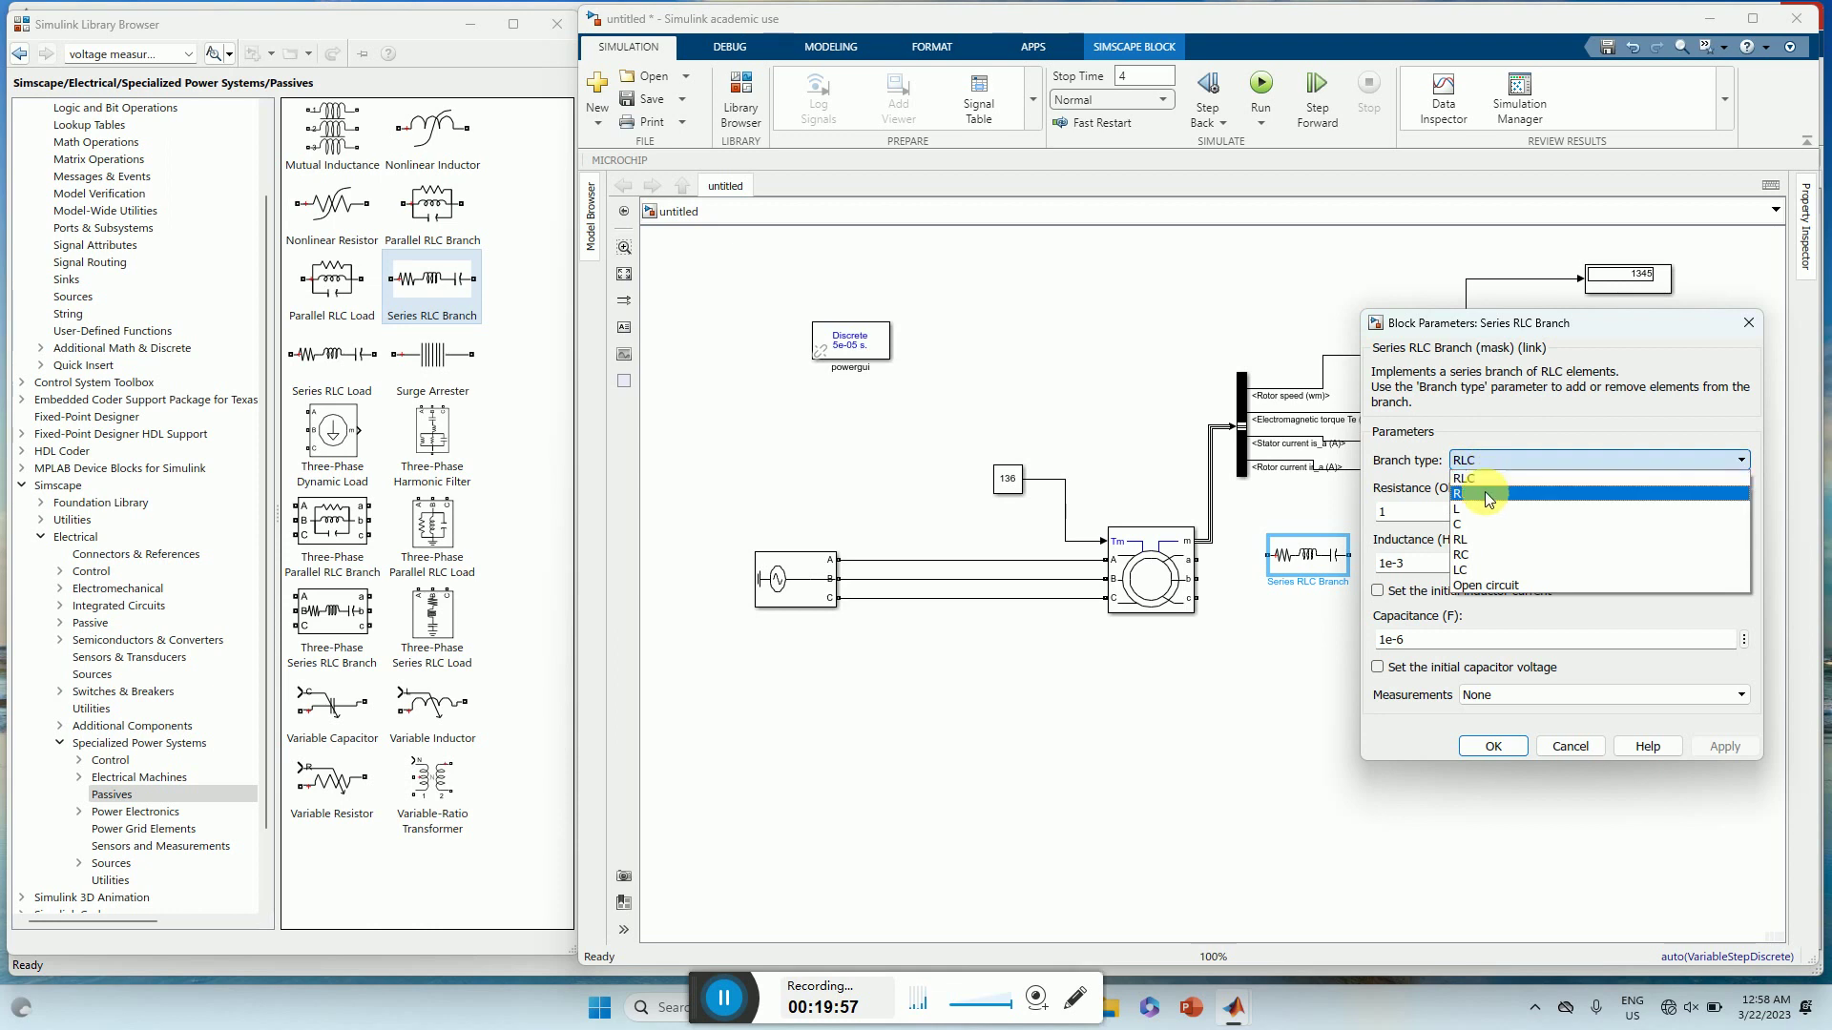
click(1474, 494)
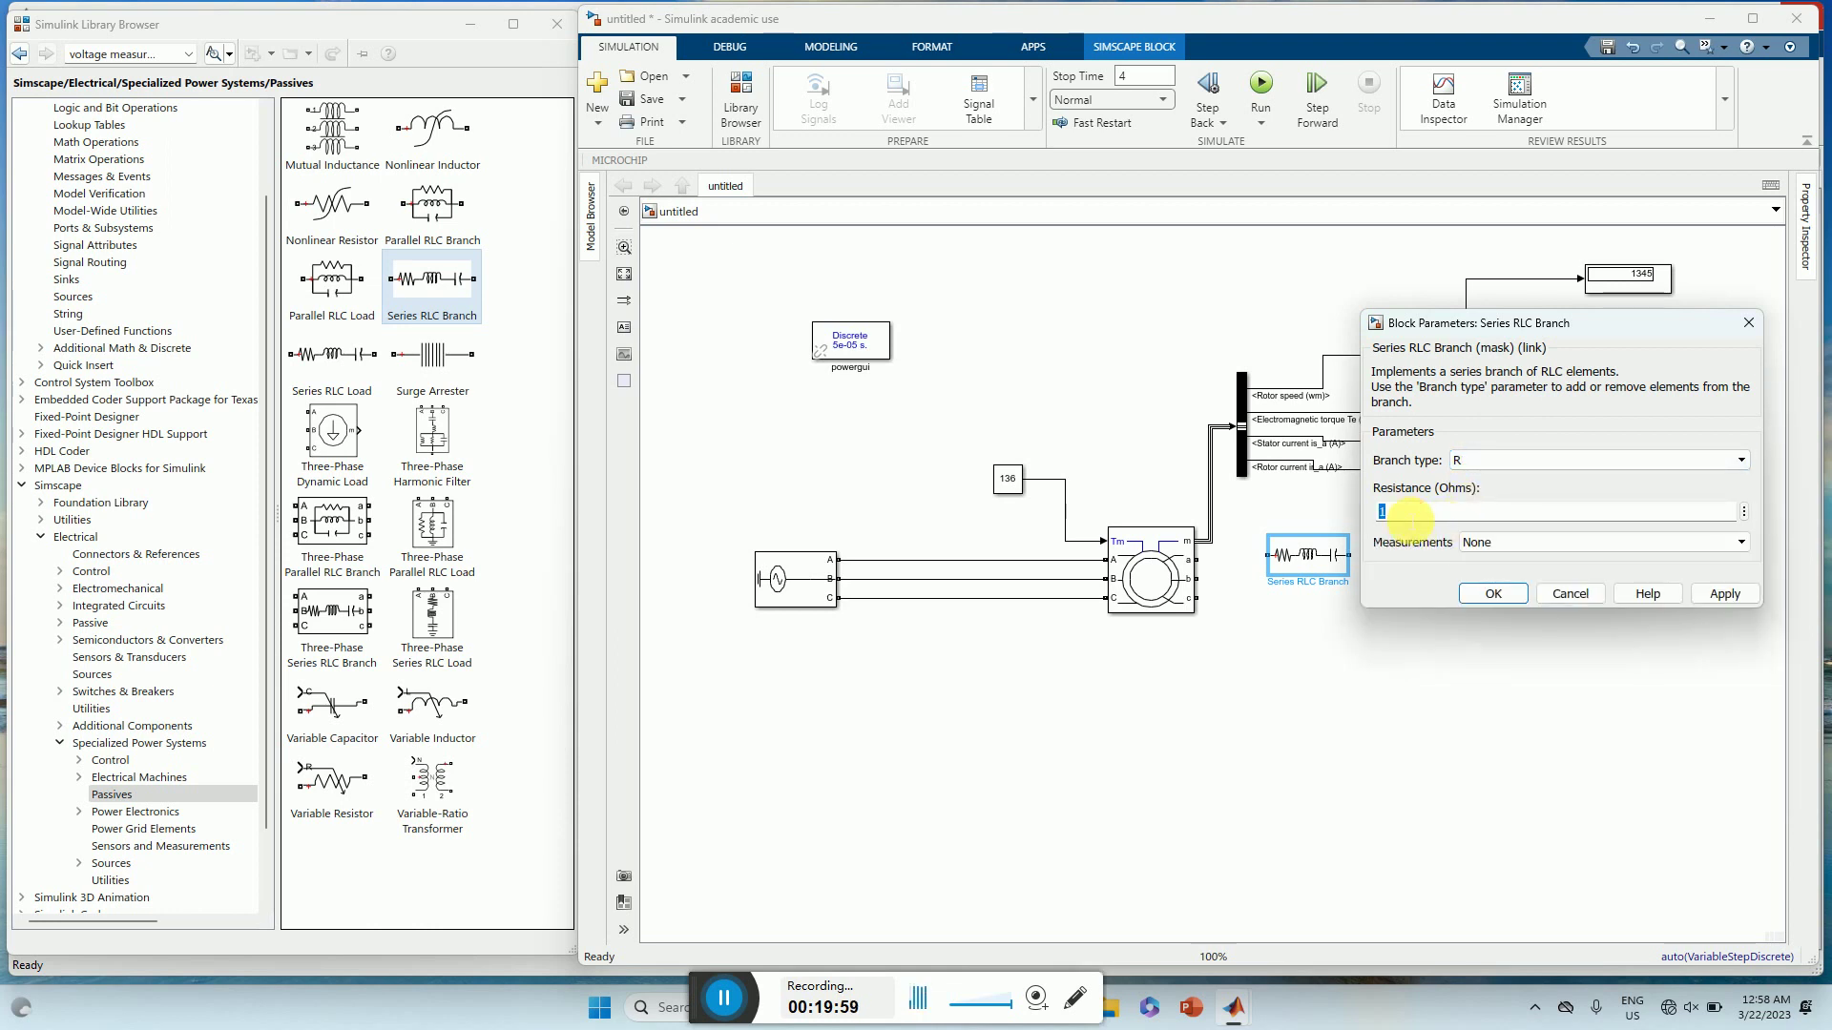
click(1725, 593)
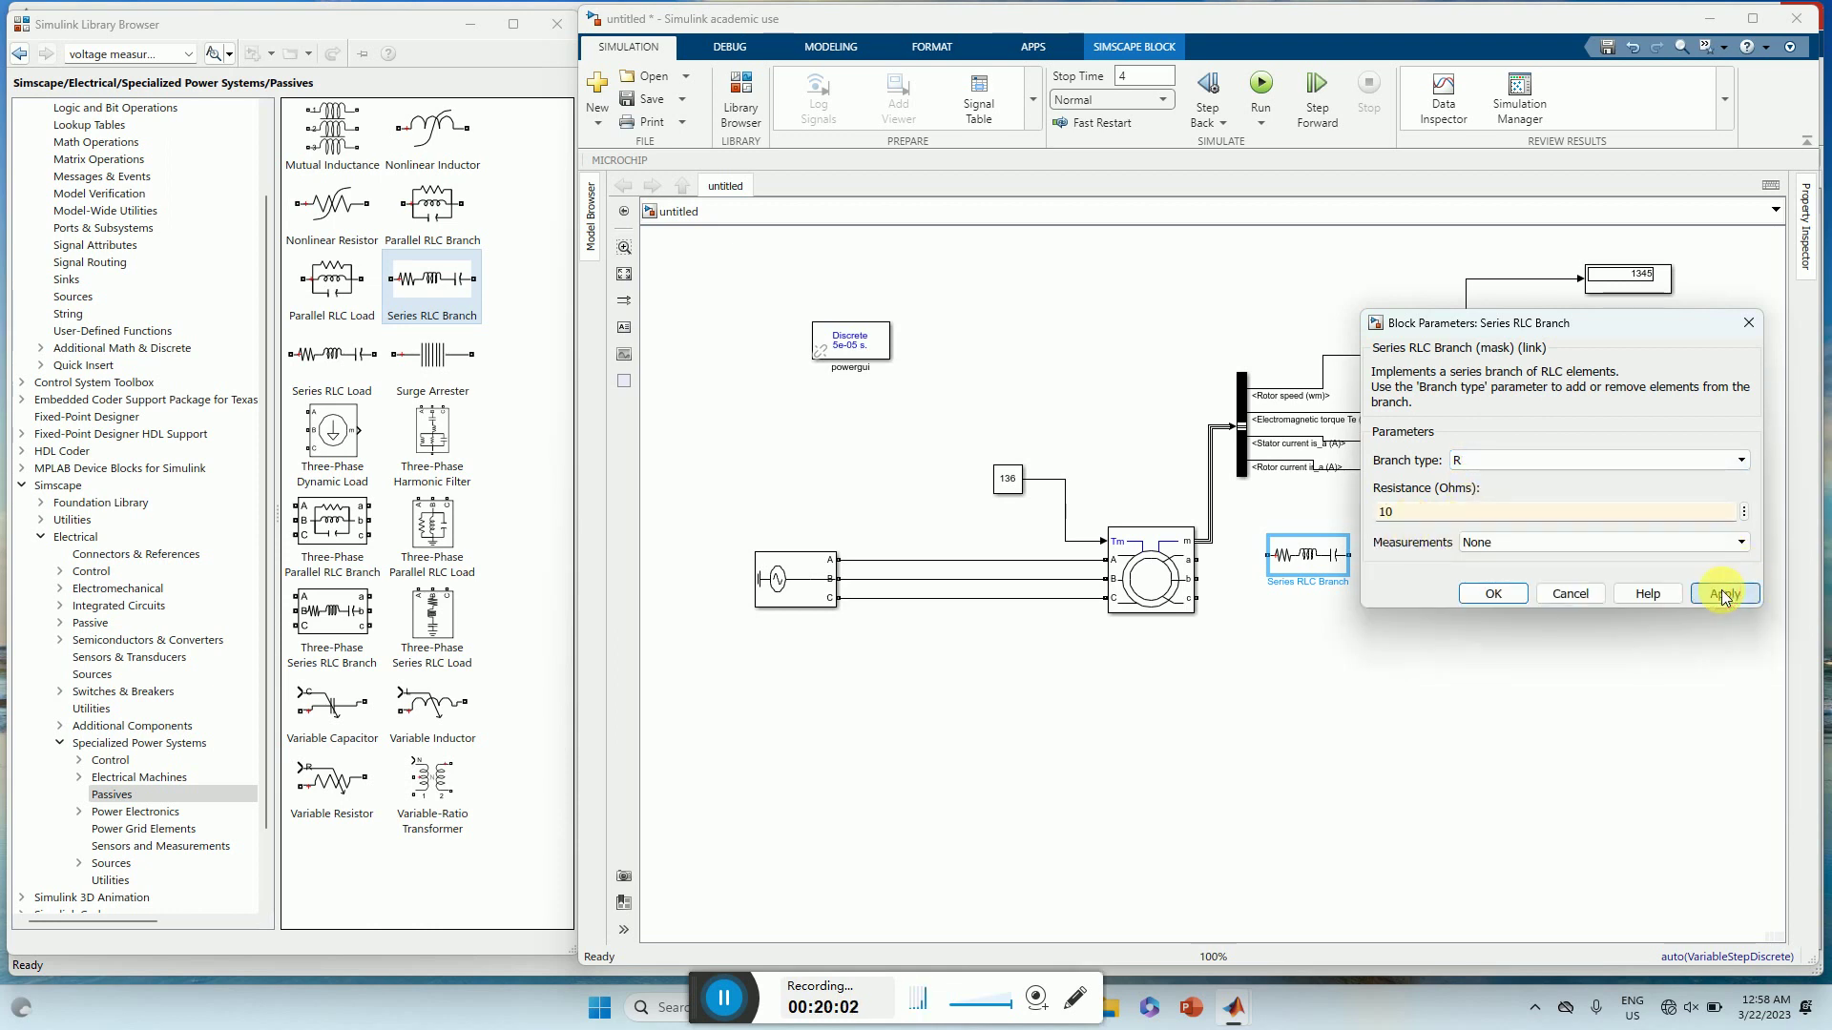
click(1498, 593)
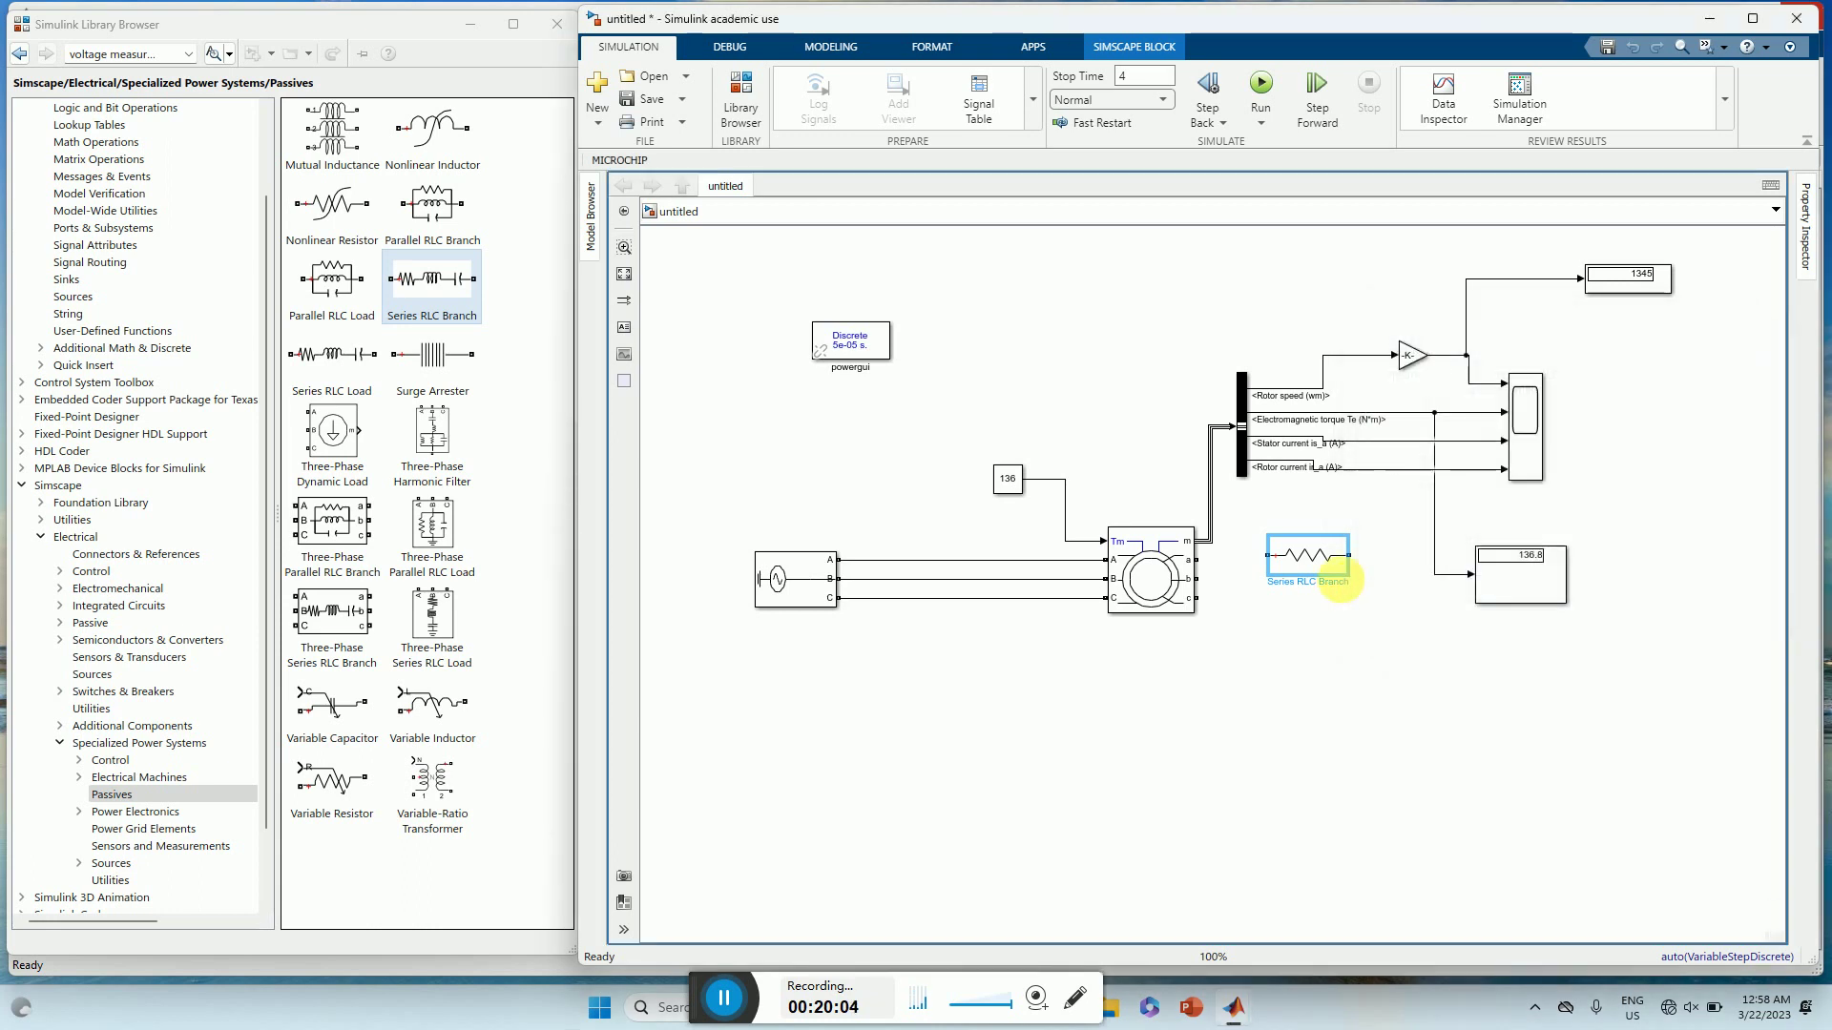
- Shrink the resistor block, wire it to the machine's rotor terminal a, and check its block parameters
drag(1354, 584, 1295, 566)
click(1266, 559)
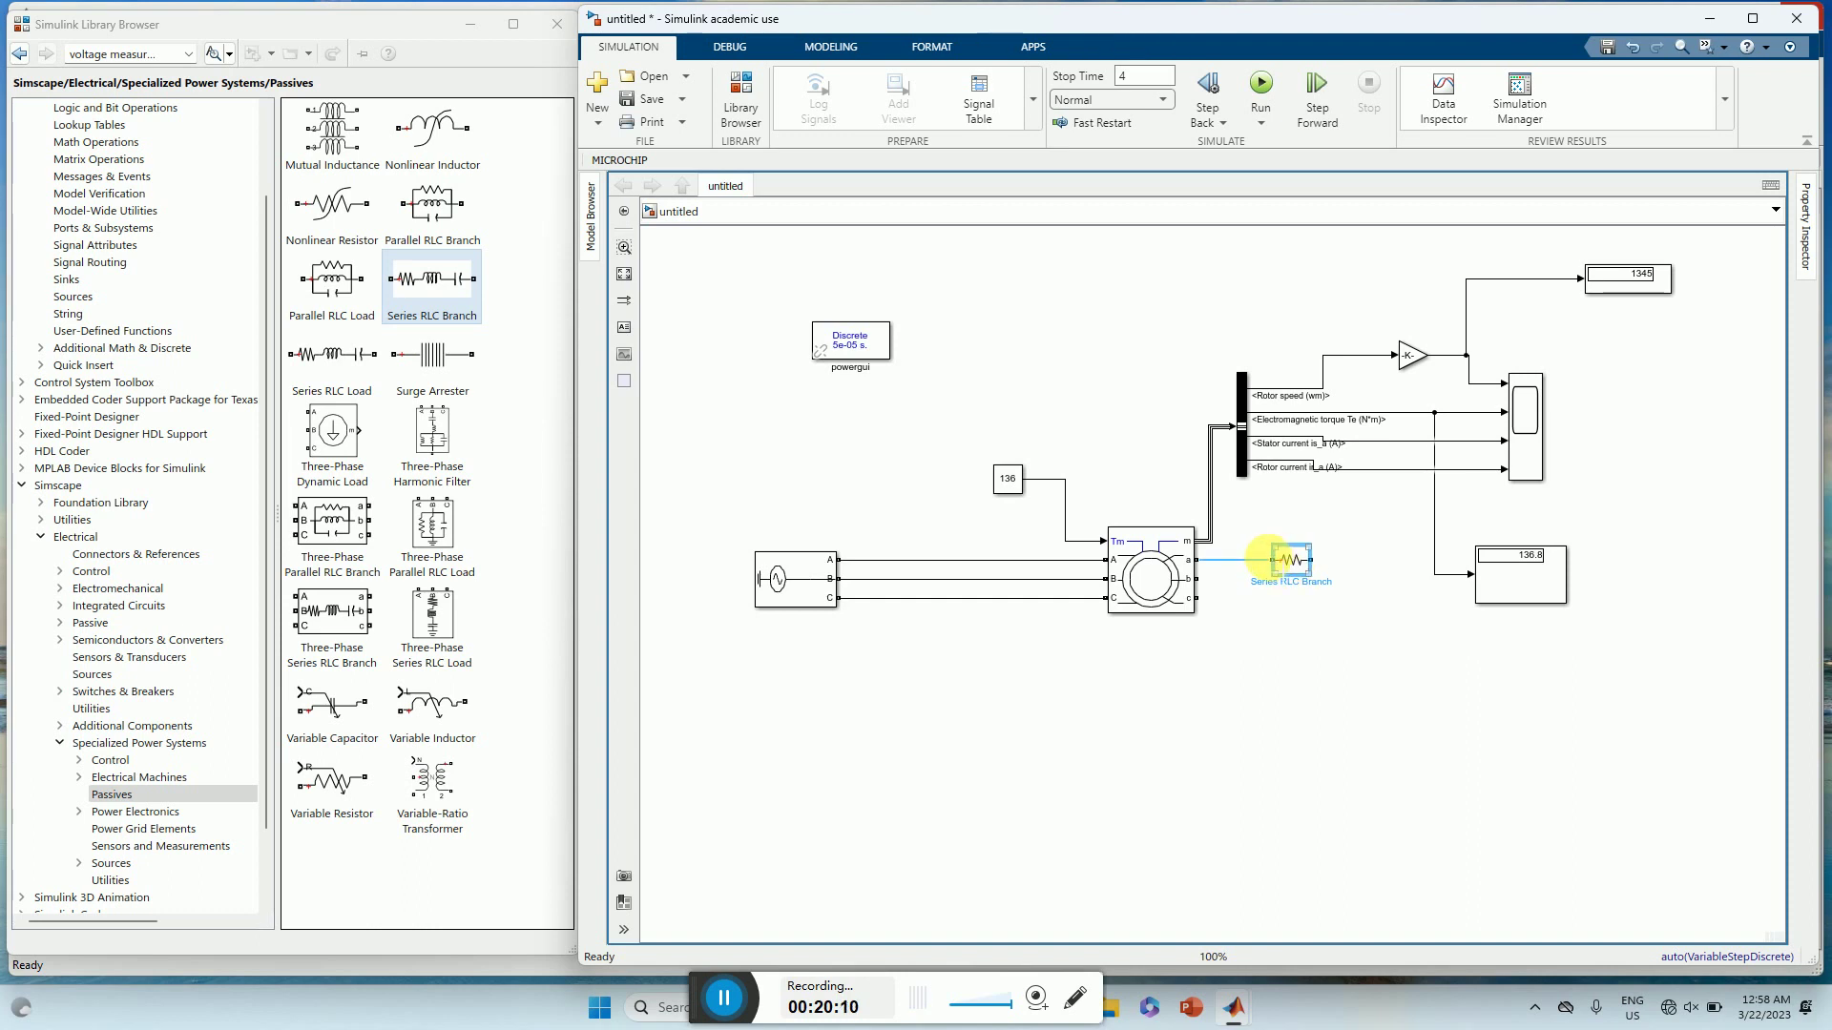
click(1199, 560)
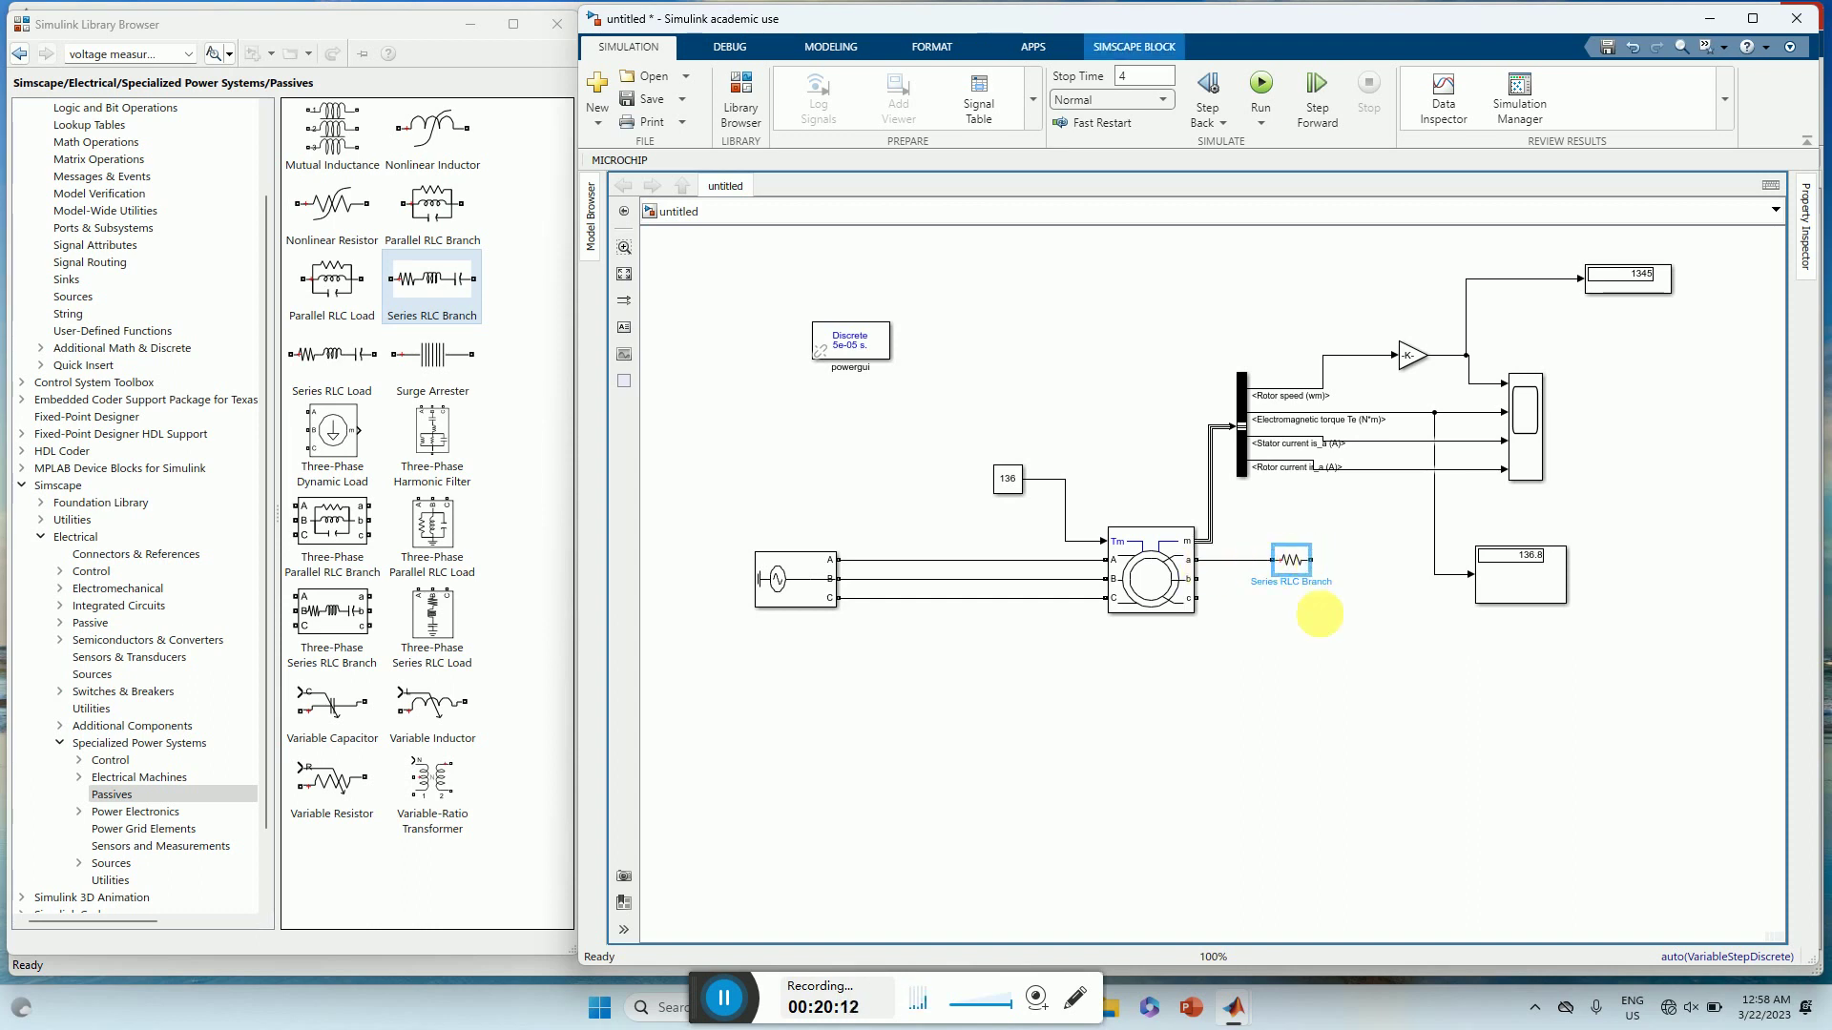
click(1291, 559)
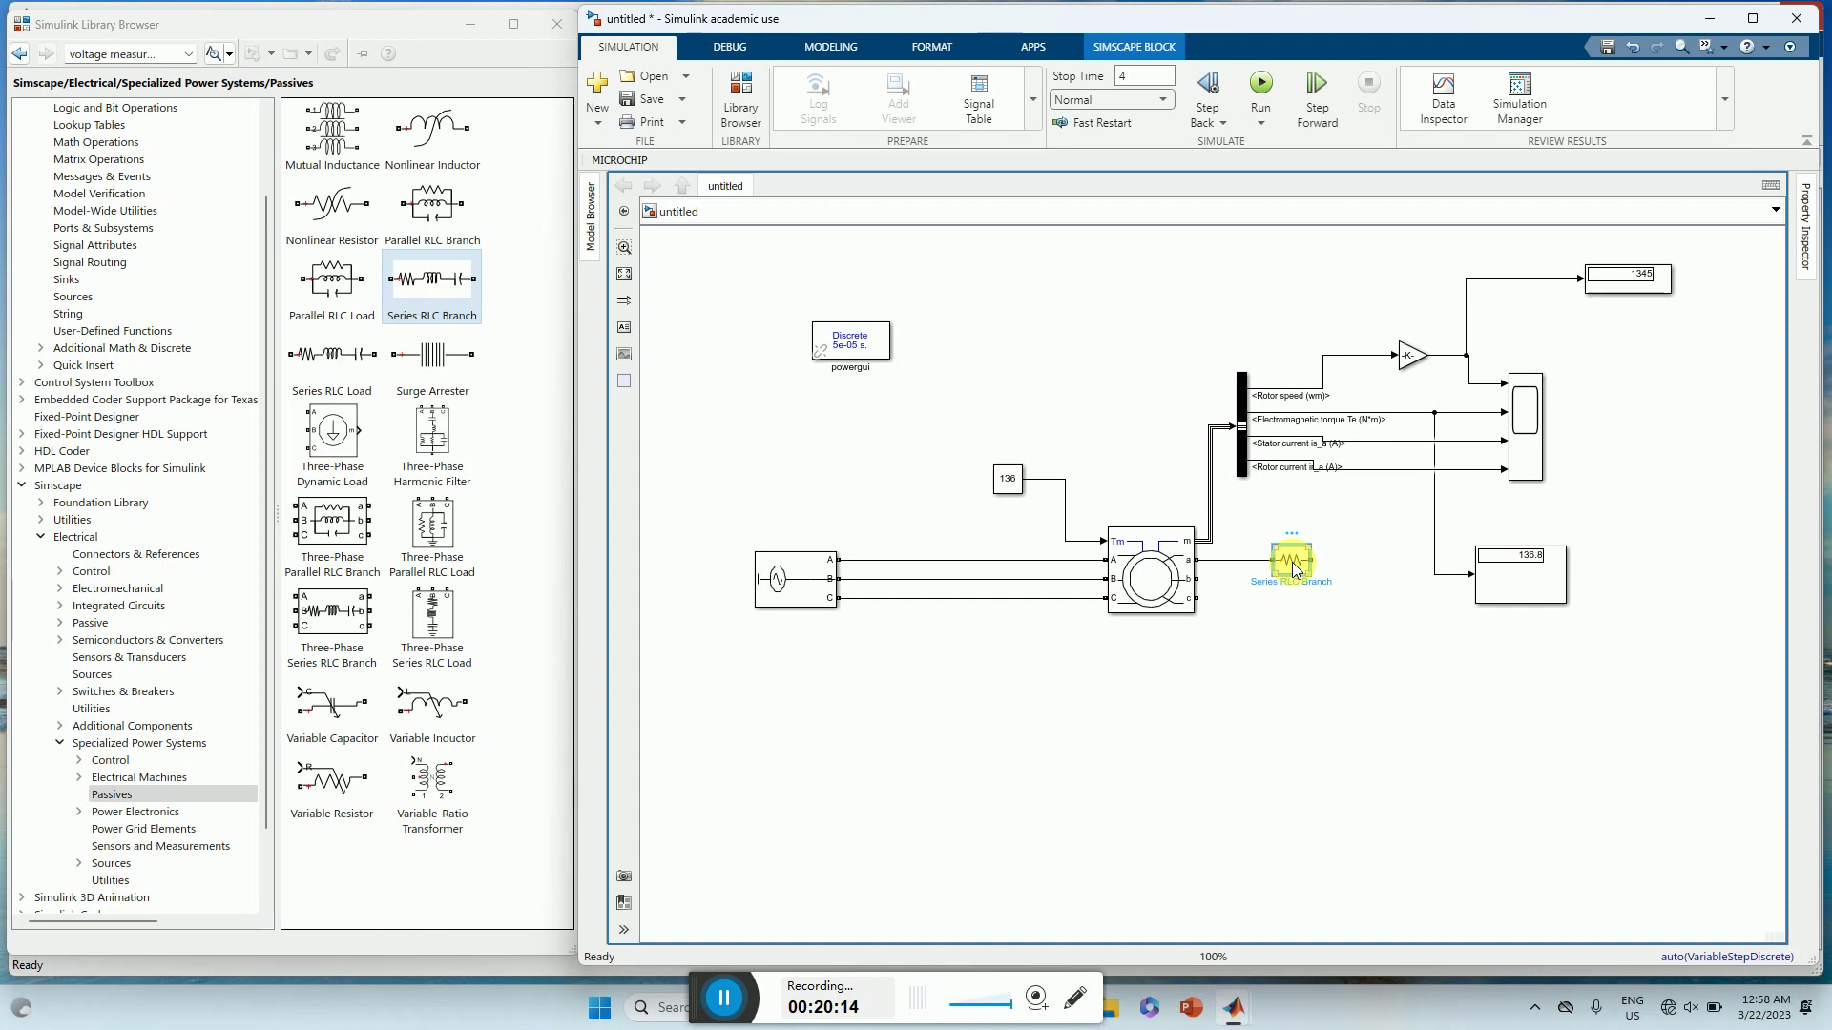
double_click(1294, 584)
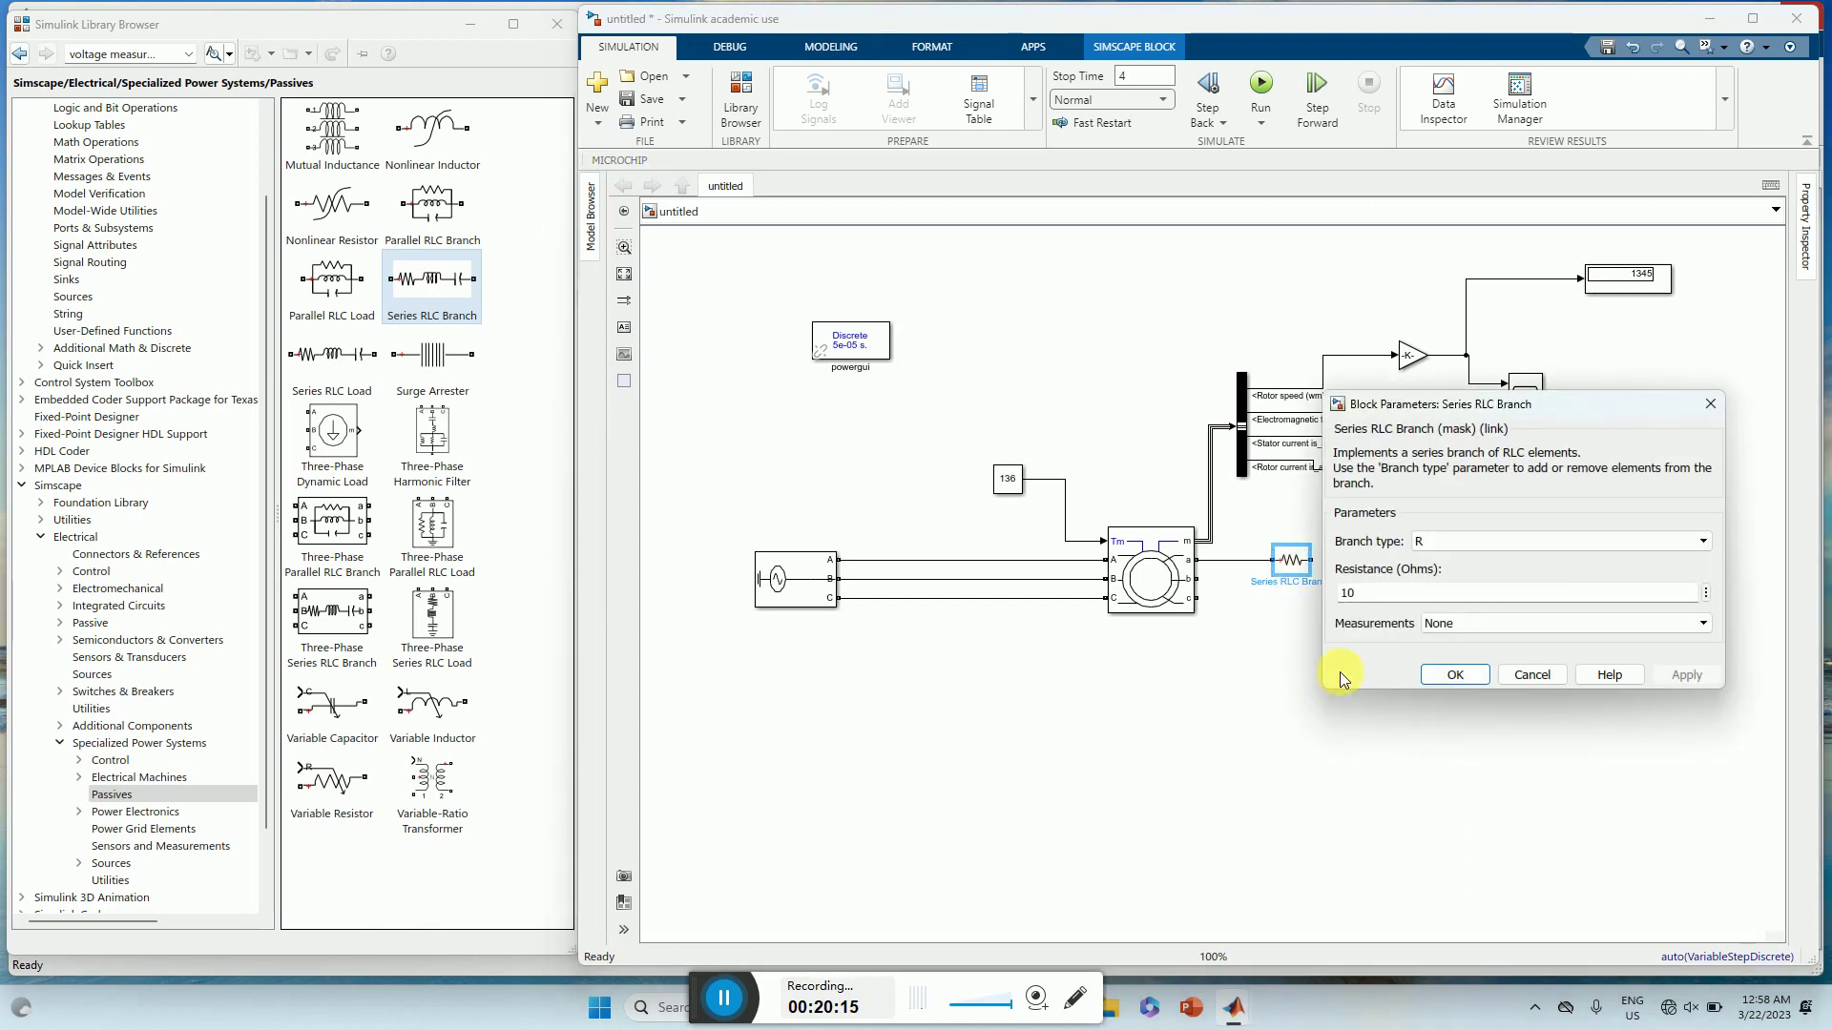
click(1455, 677)
- Place two copies of the resistor below the first and wire the middle one to rotor terminal b
click(1287, 561)
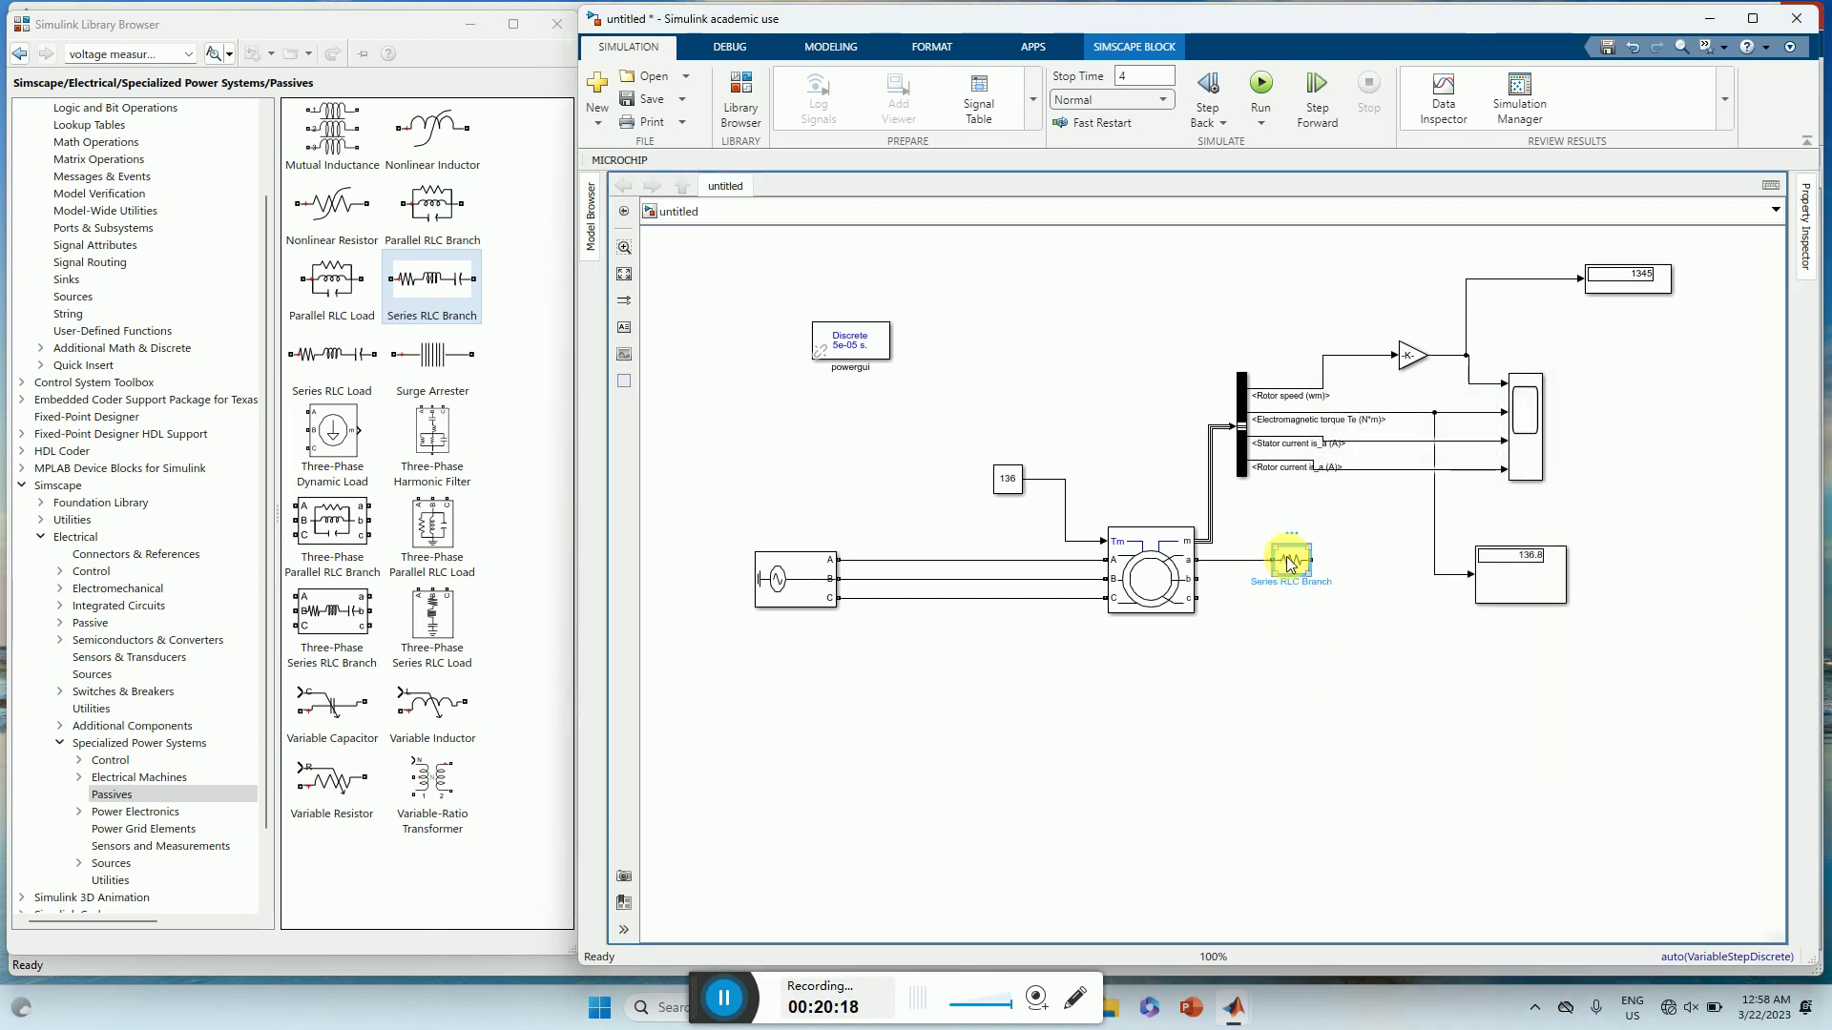
mouse_move(1287, 563)
mouse_down()
mouse_move(1316, 614)
mouse_move(1314, 577)
mouse_move(1288, 576)
mouse_up()
click(1297, 639)
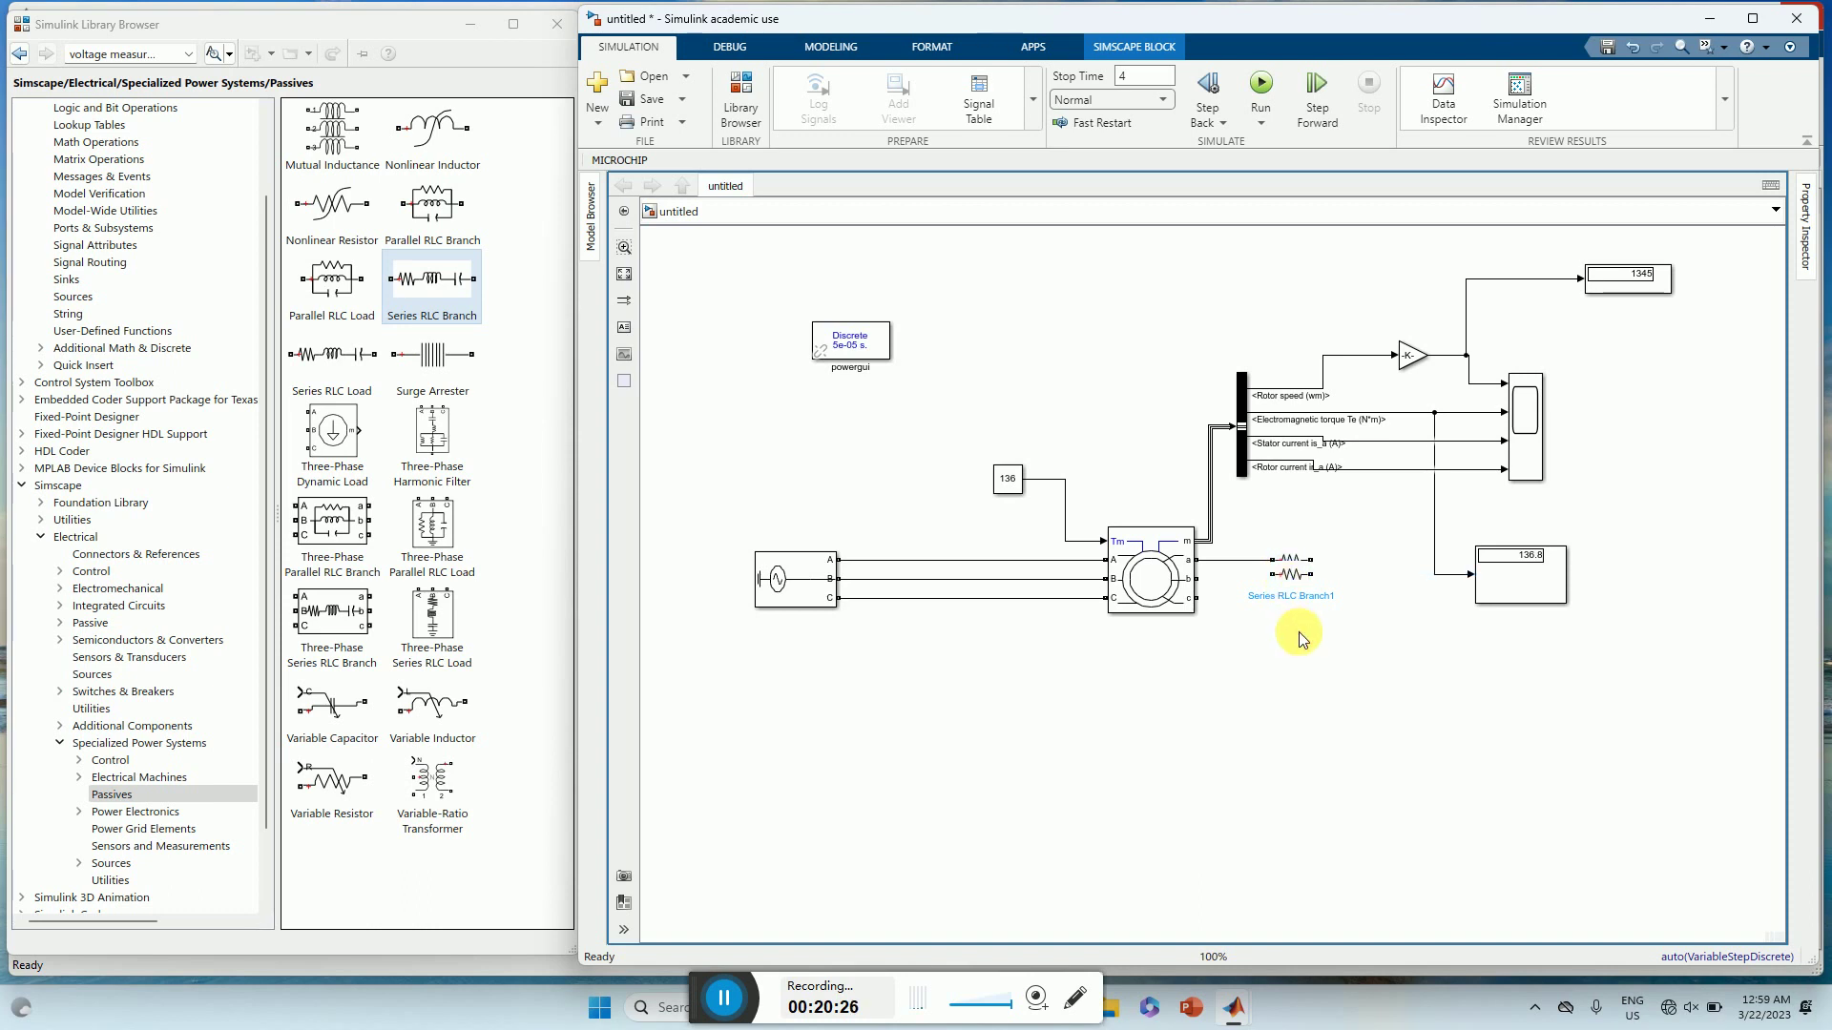
key(ctrl+v)
drag(1288, 614, 1207, 601)
click(1239, 610)
click(1280, 601)
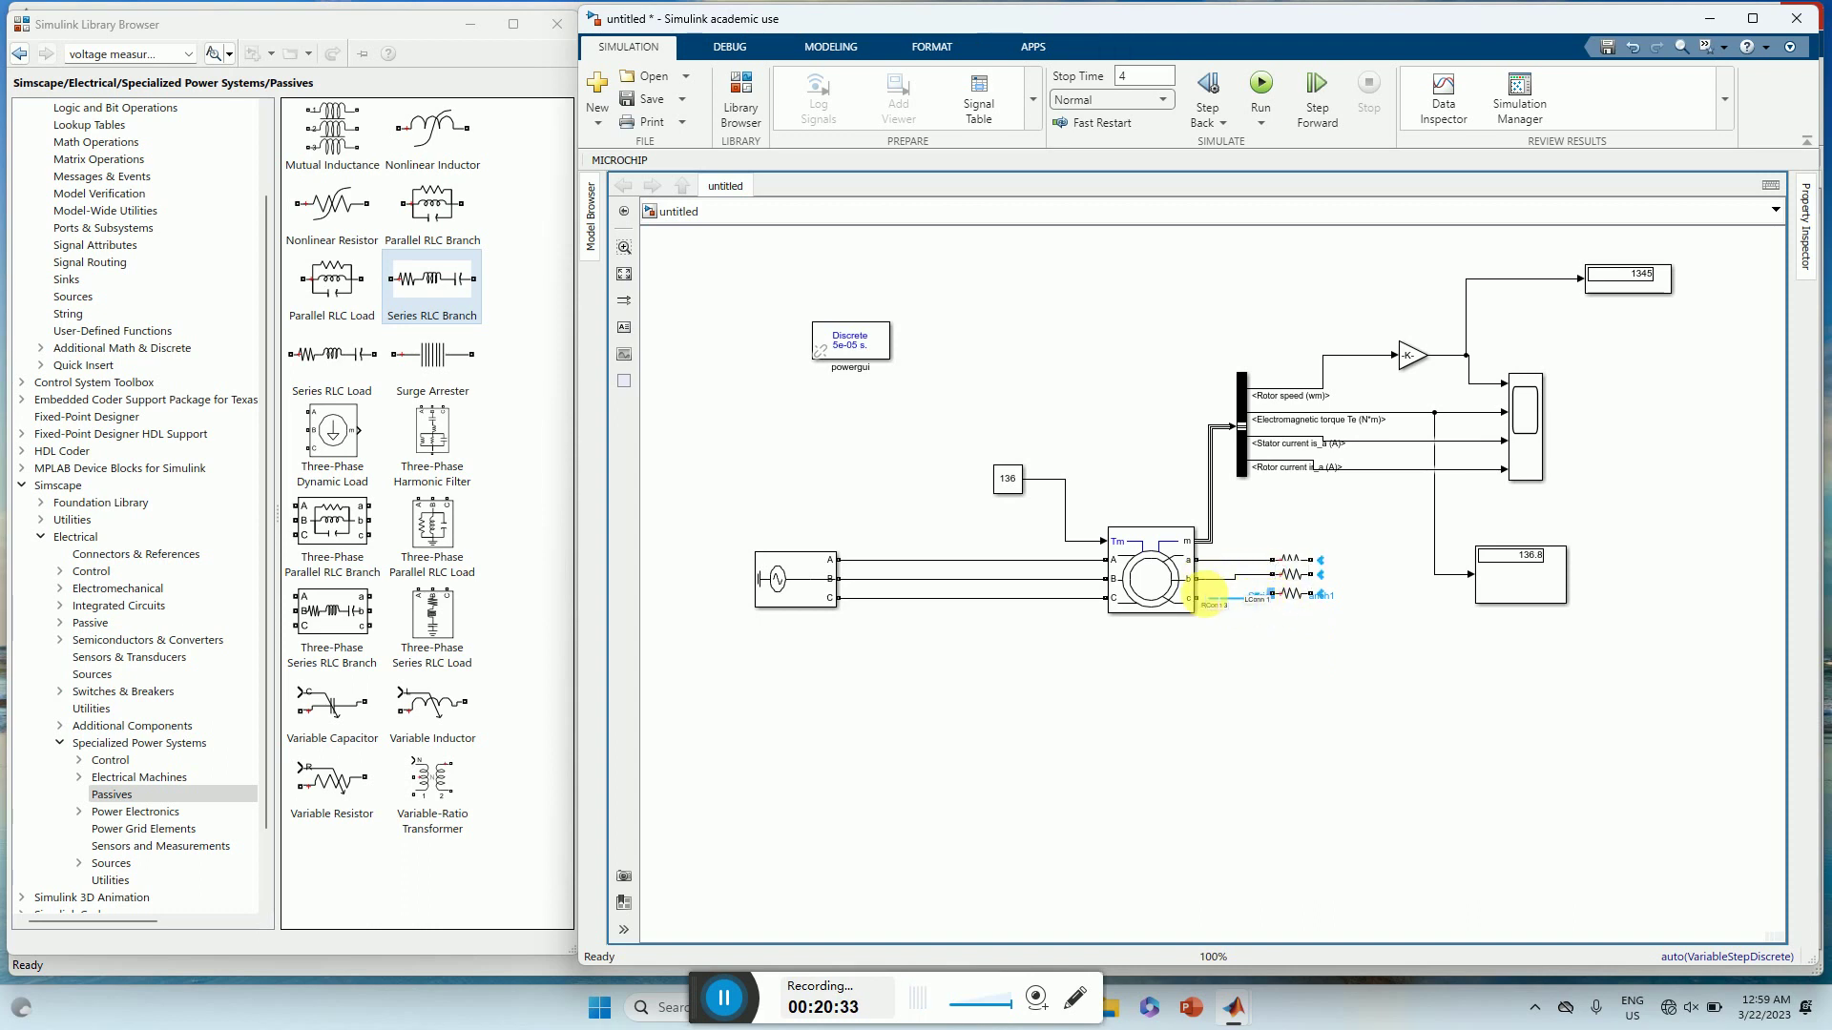
- Wire the lowest resistor to rotor terminal c and join the free ends of all three resistors in a star point
click(1274, 635)
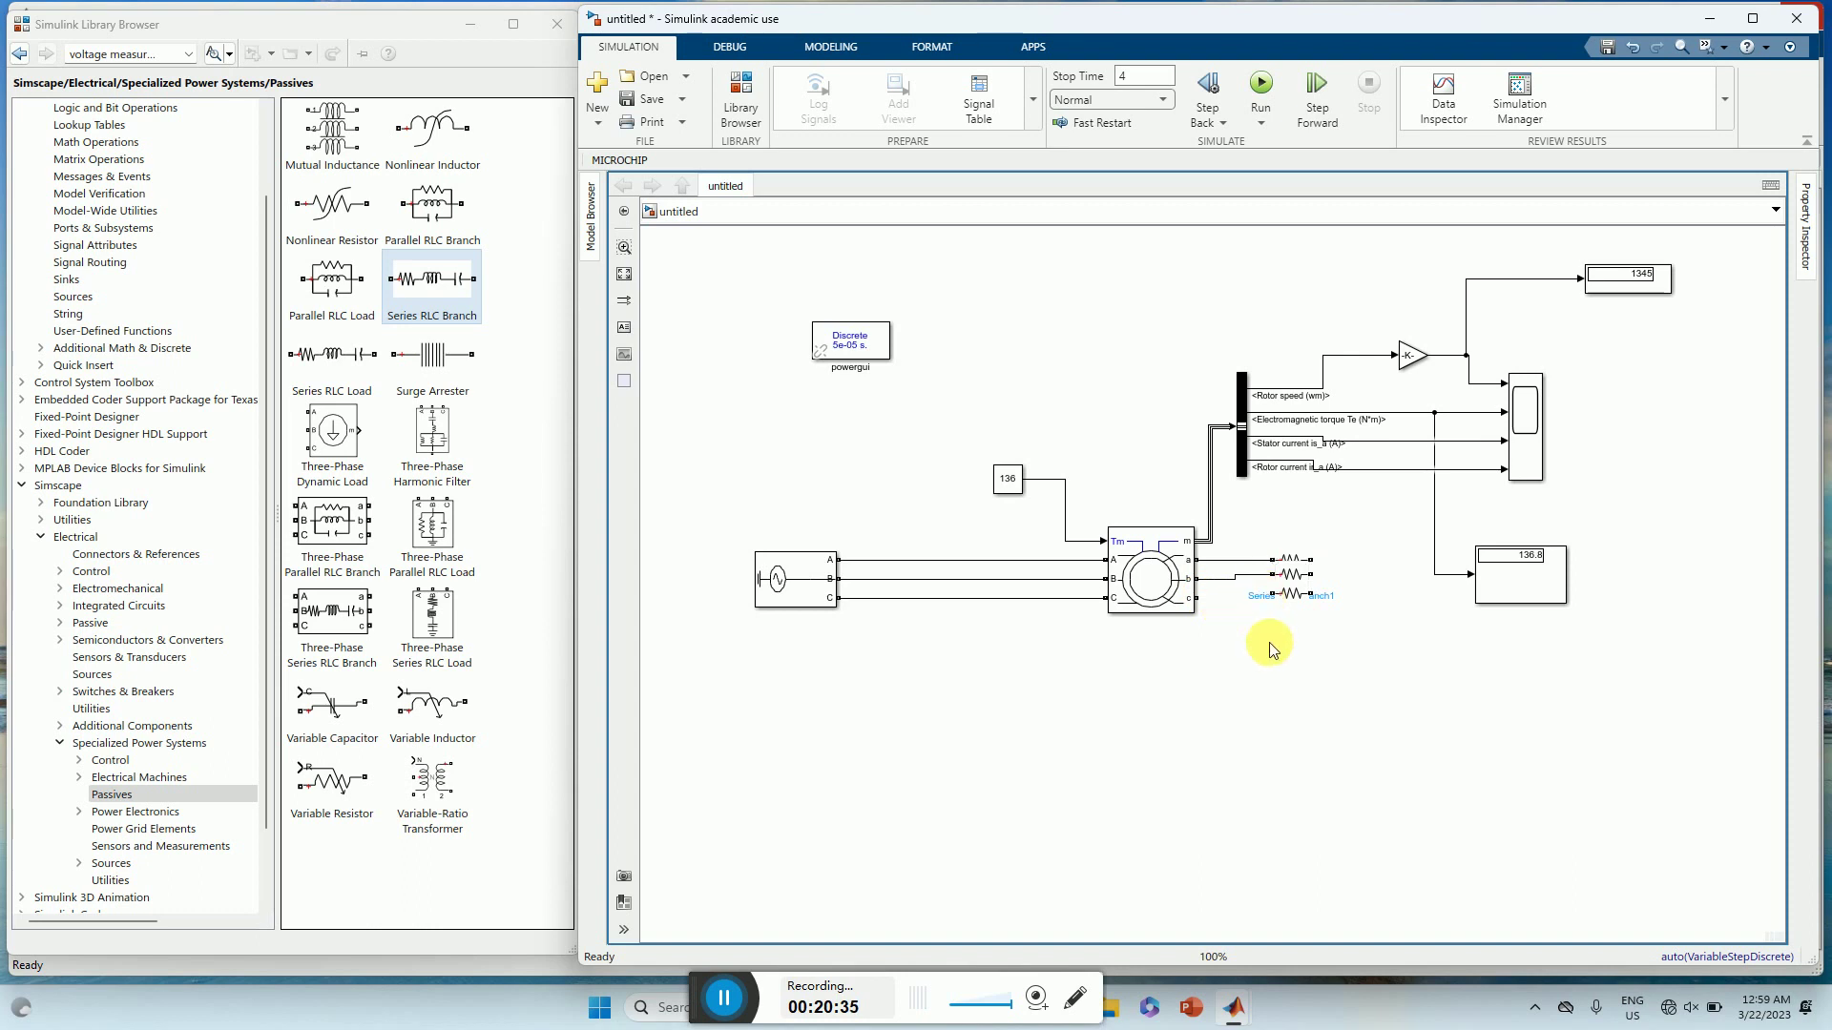
drag(1269, 595, 1212, 611)
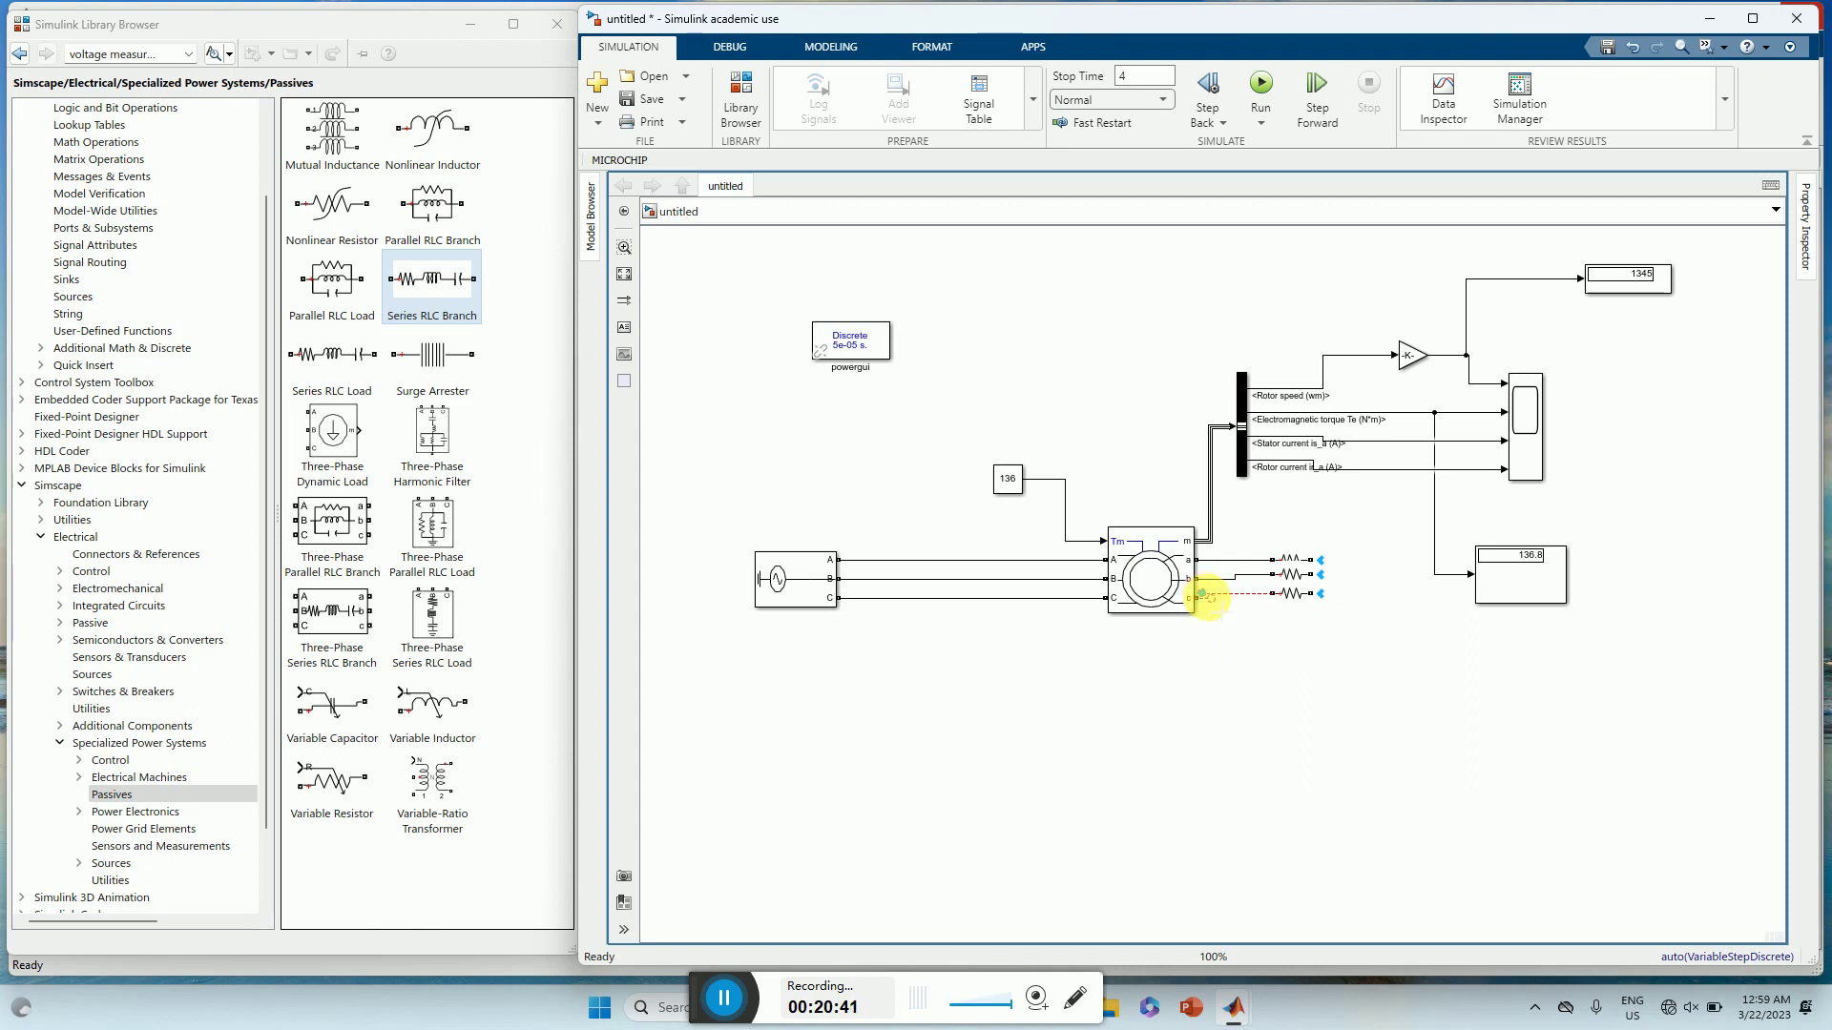
drag(1201, 593, 1200, 593)
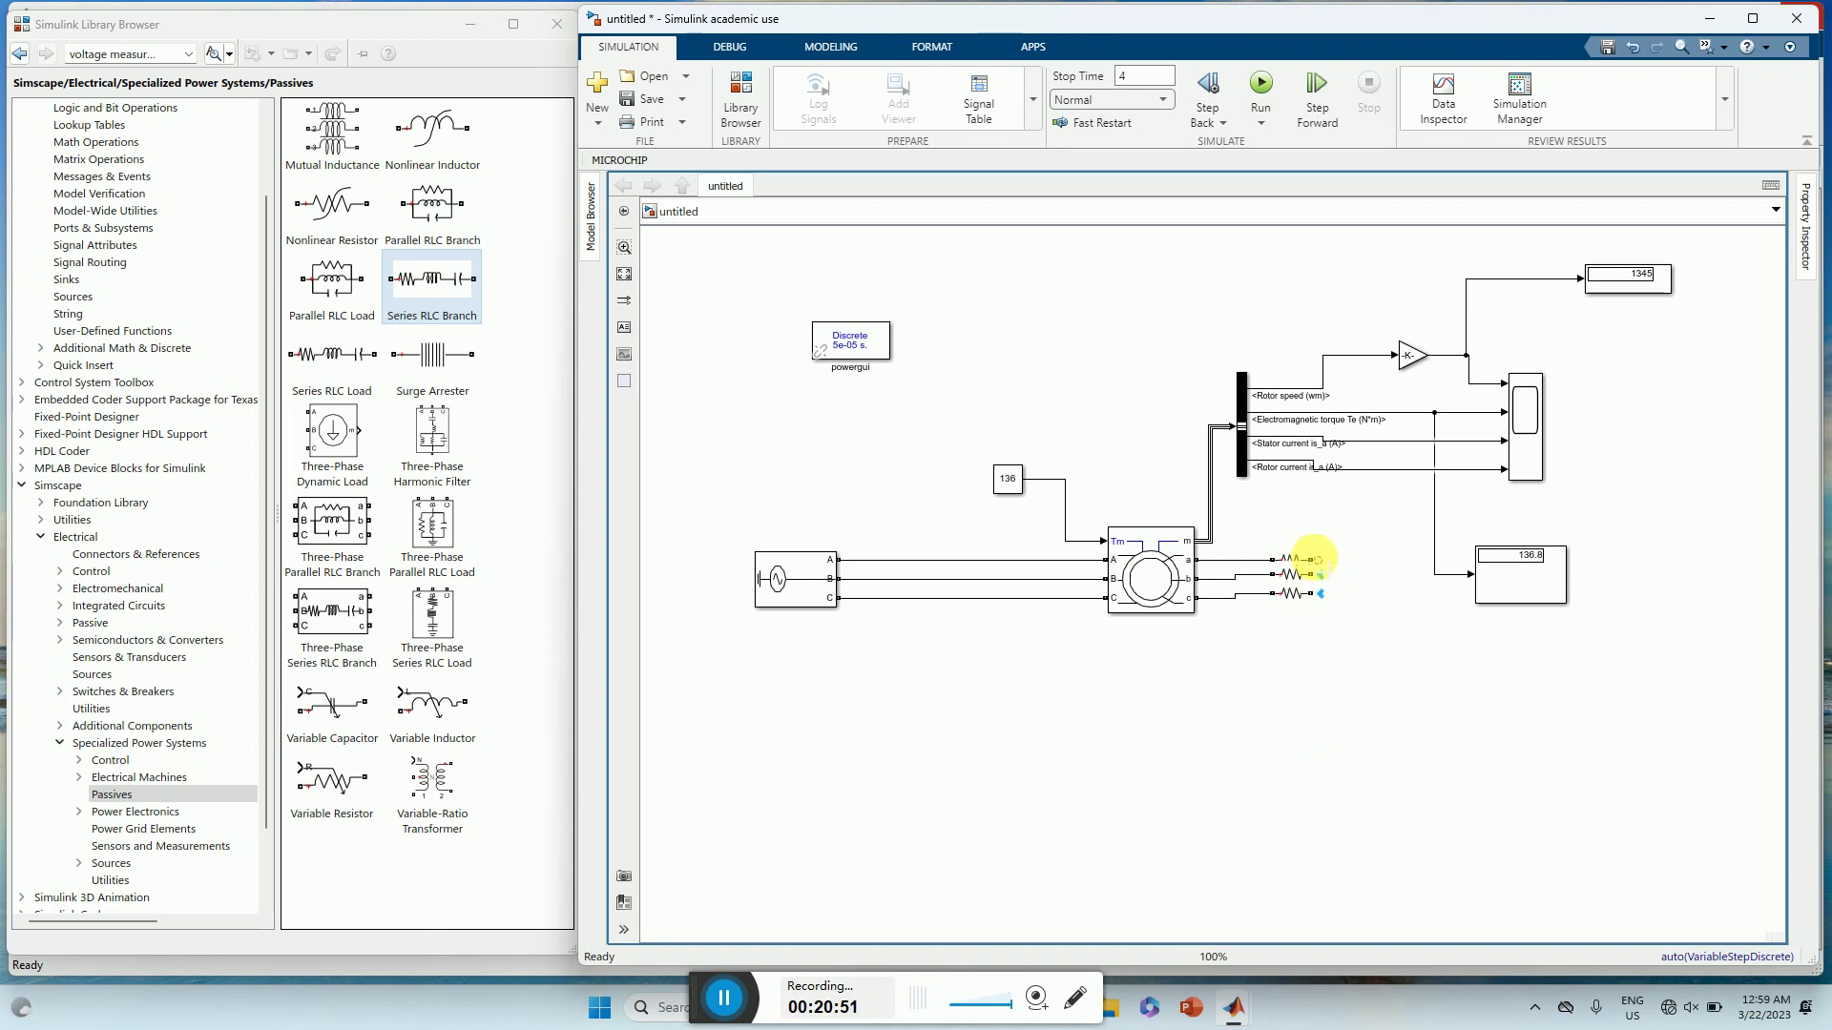
mouse_move(1314, 560)
mouse_down()
mouse_move(1316, 592)
mouse_move(1322, 574)
mouse_up()
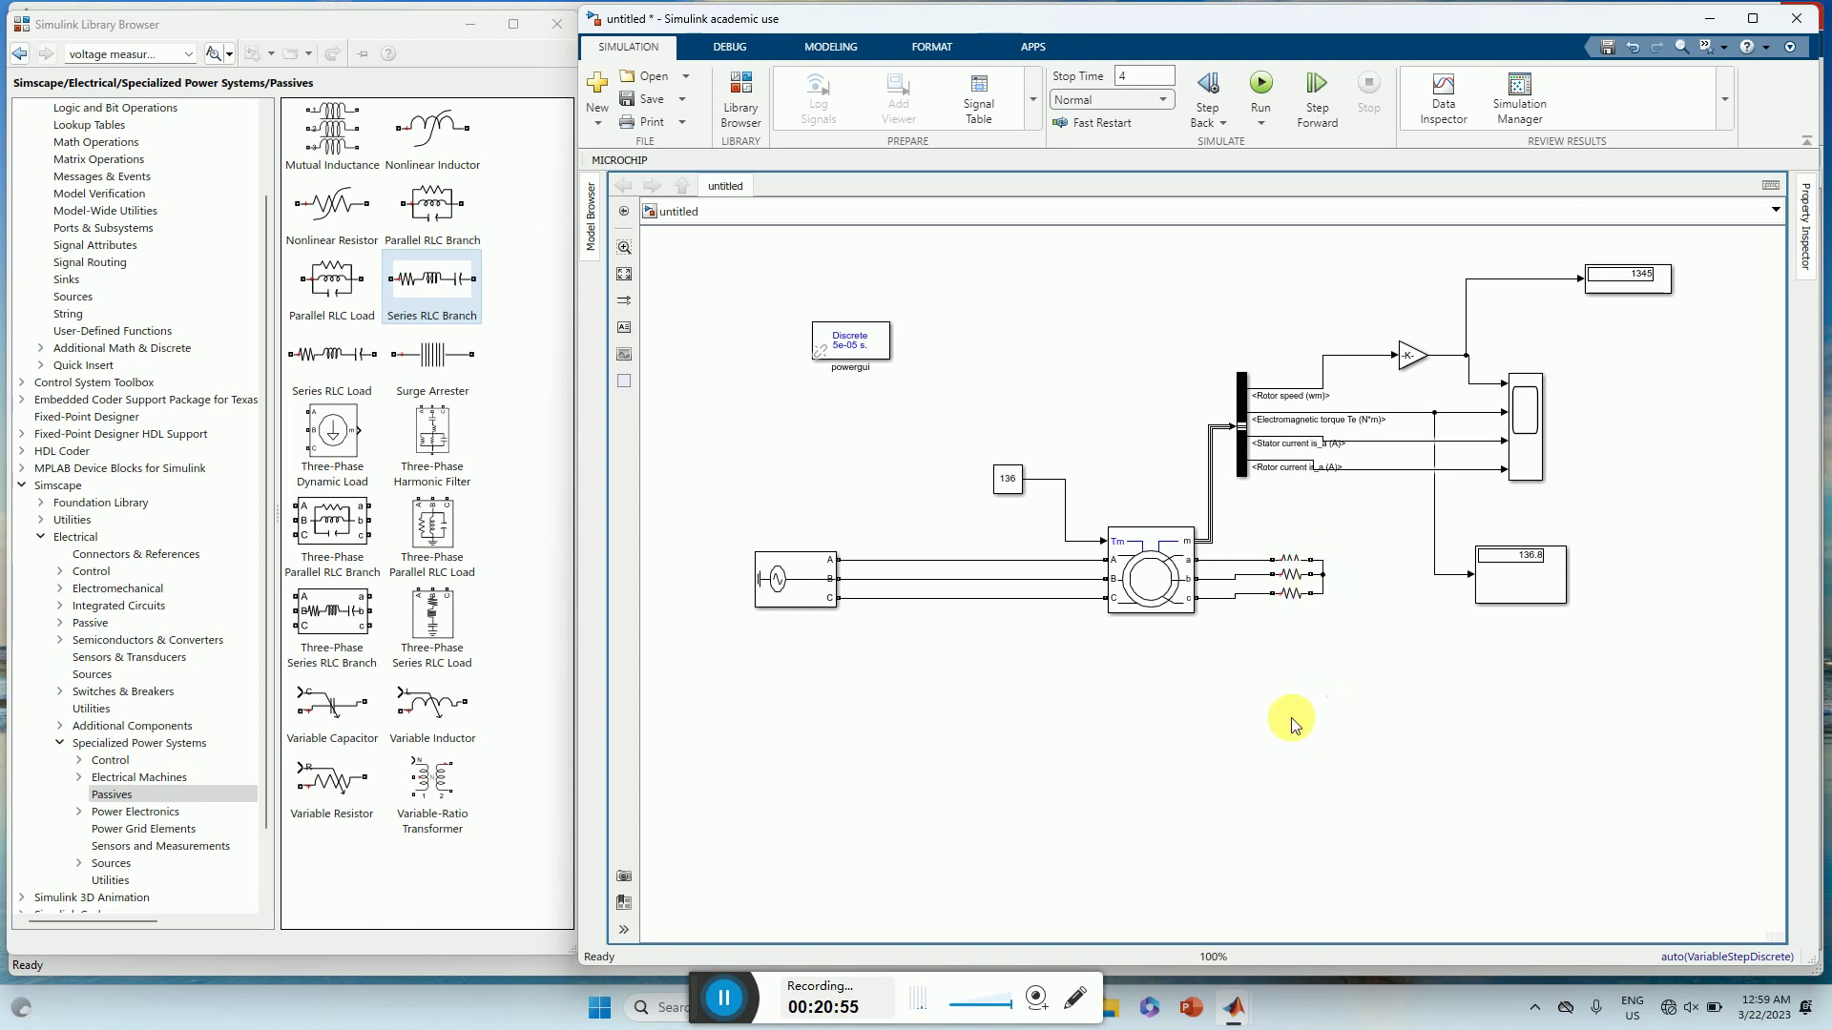
click(1294, 561)
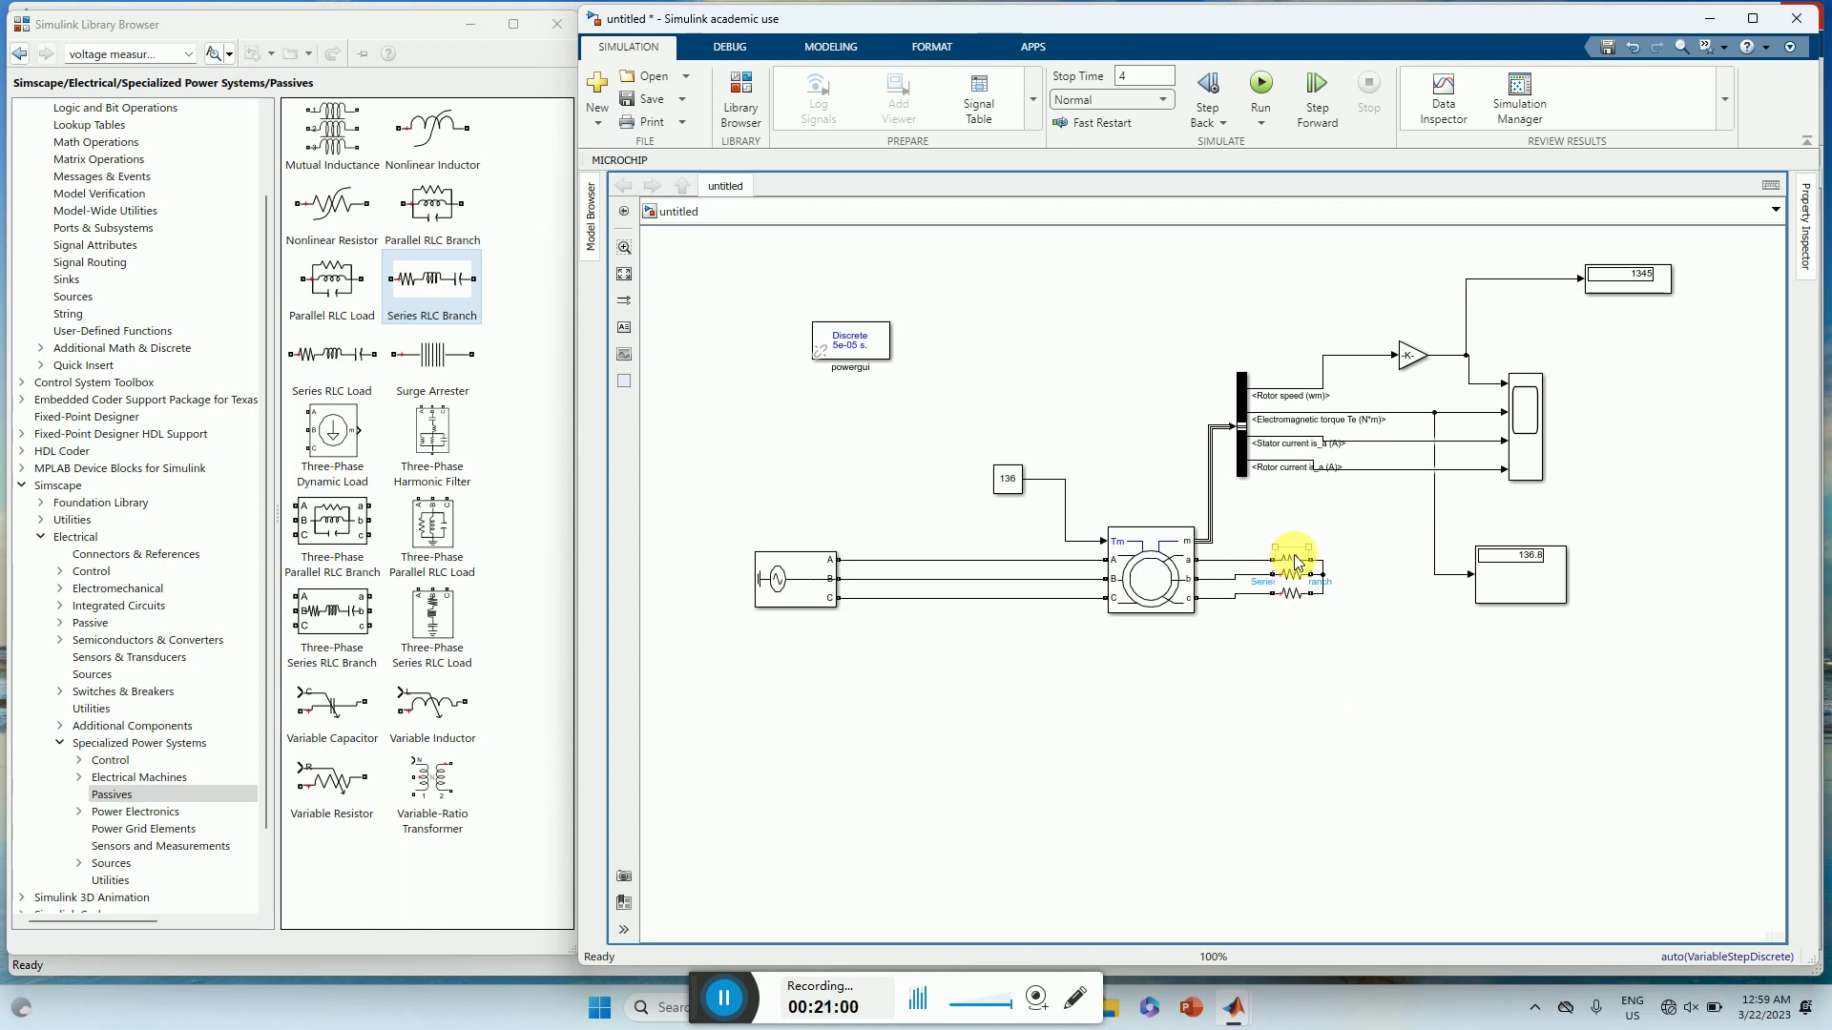
- Run the simulation with the rotor resistors connected and check the speed and torque displays
click(1261, 85)
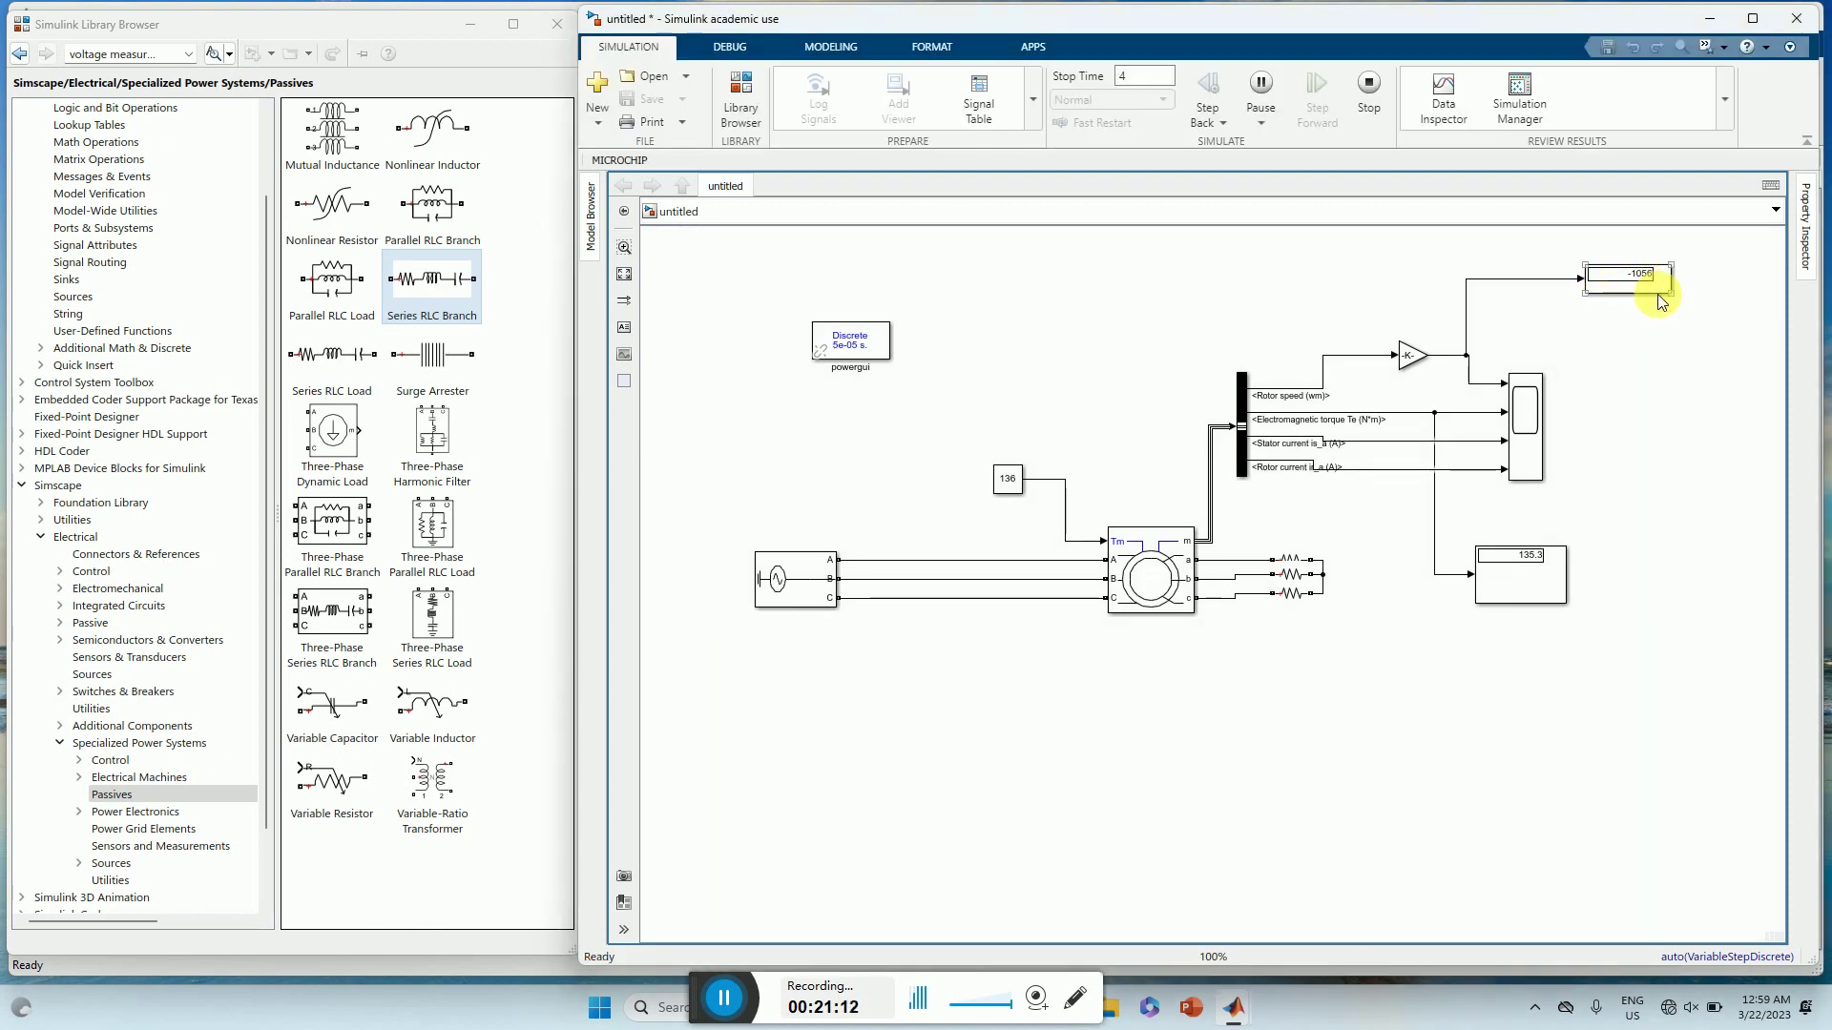
click(1517, 595)
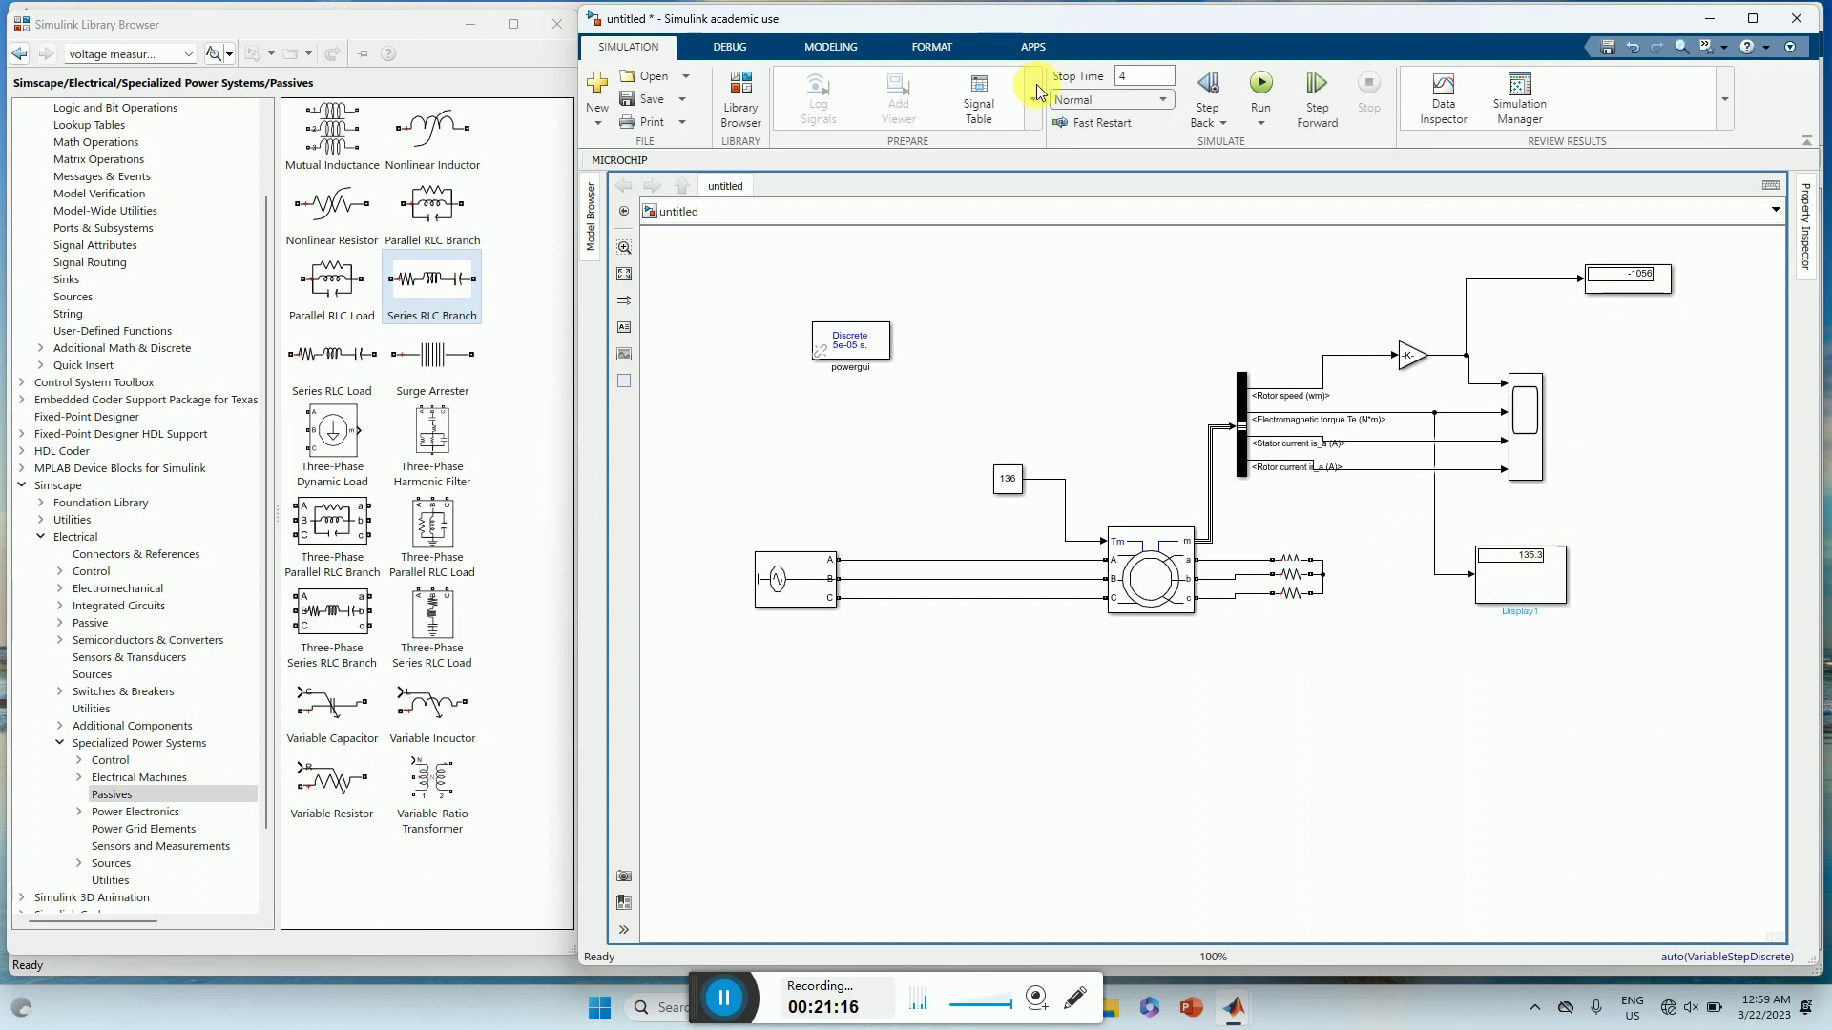
click(1363, 246)
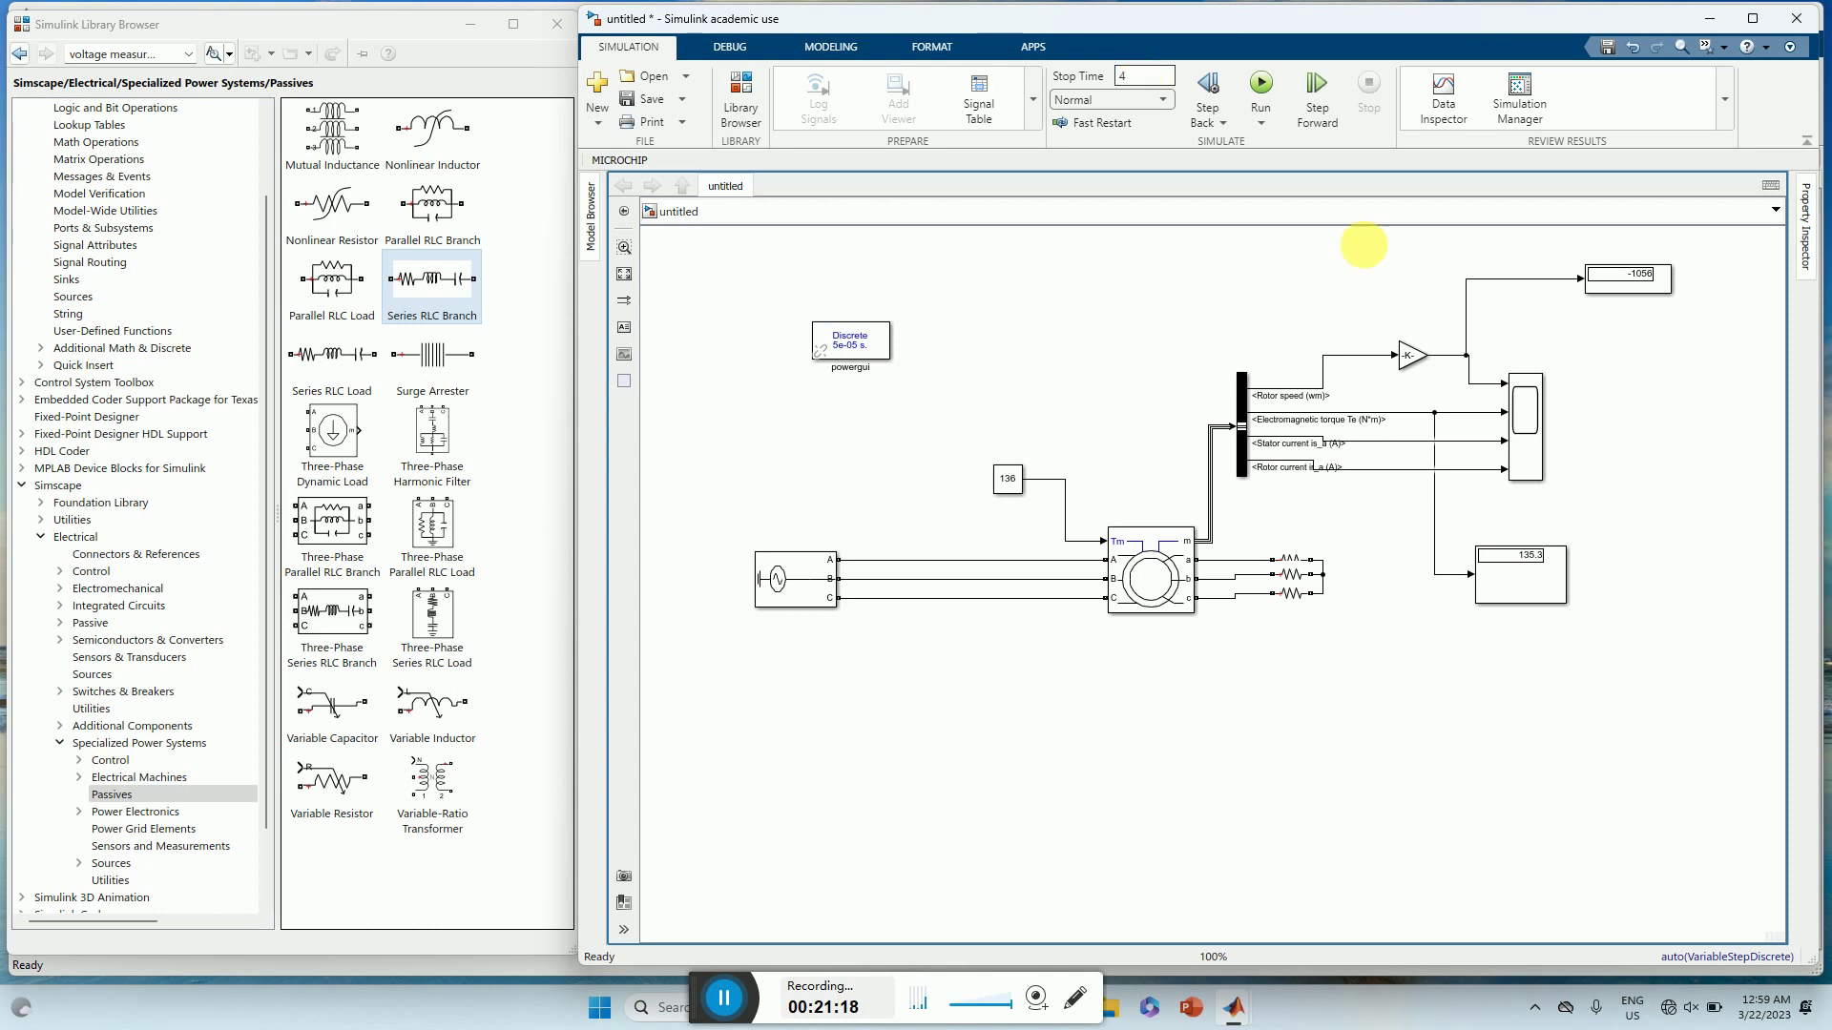
- Open the Scope, scale all axes to fit, examine the speed, torque and current curves, and close it
click(1534, 420)
double_click(1536, 421)
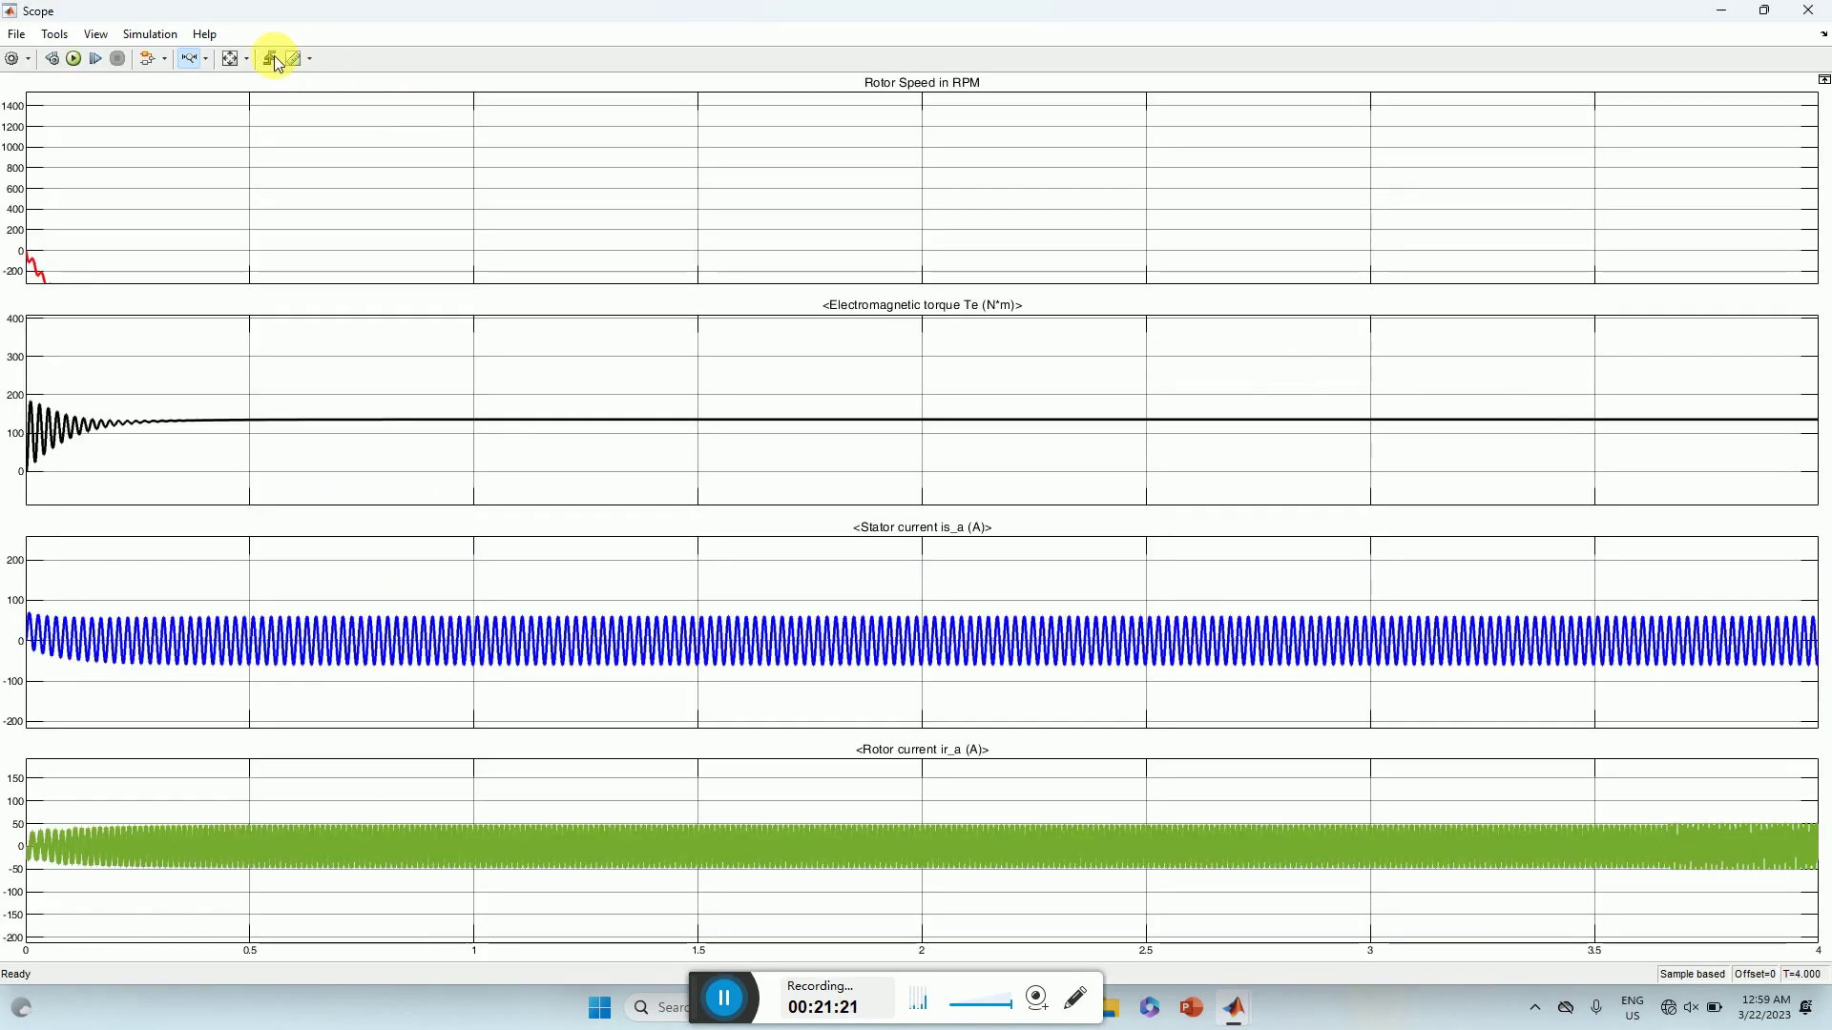
click(229, 60)
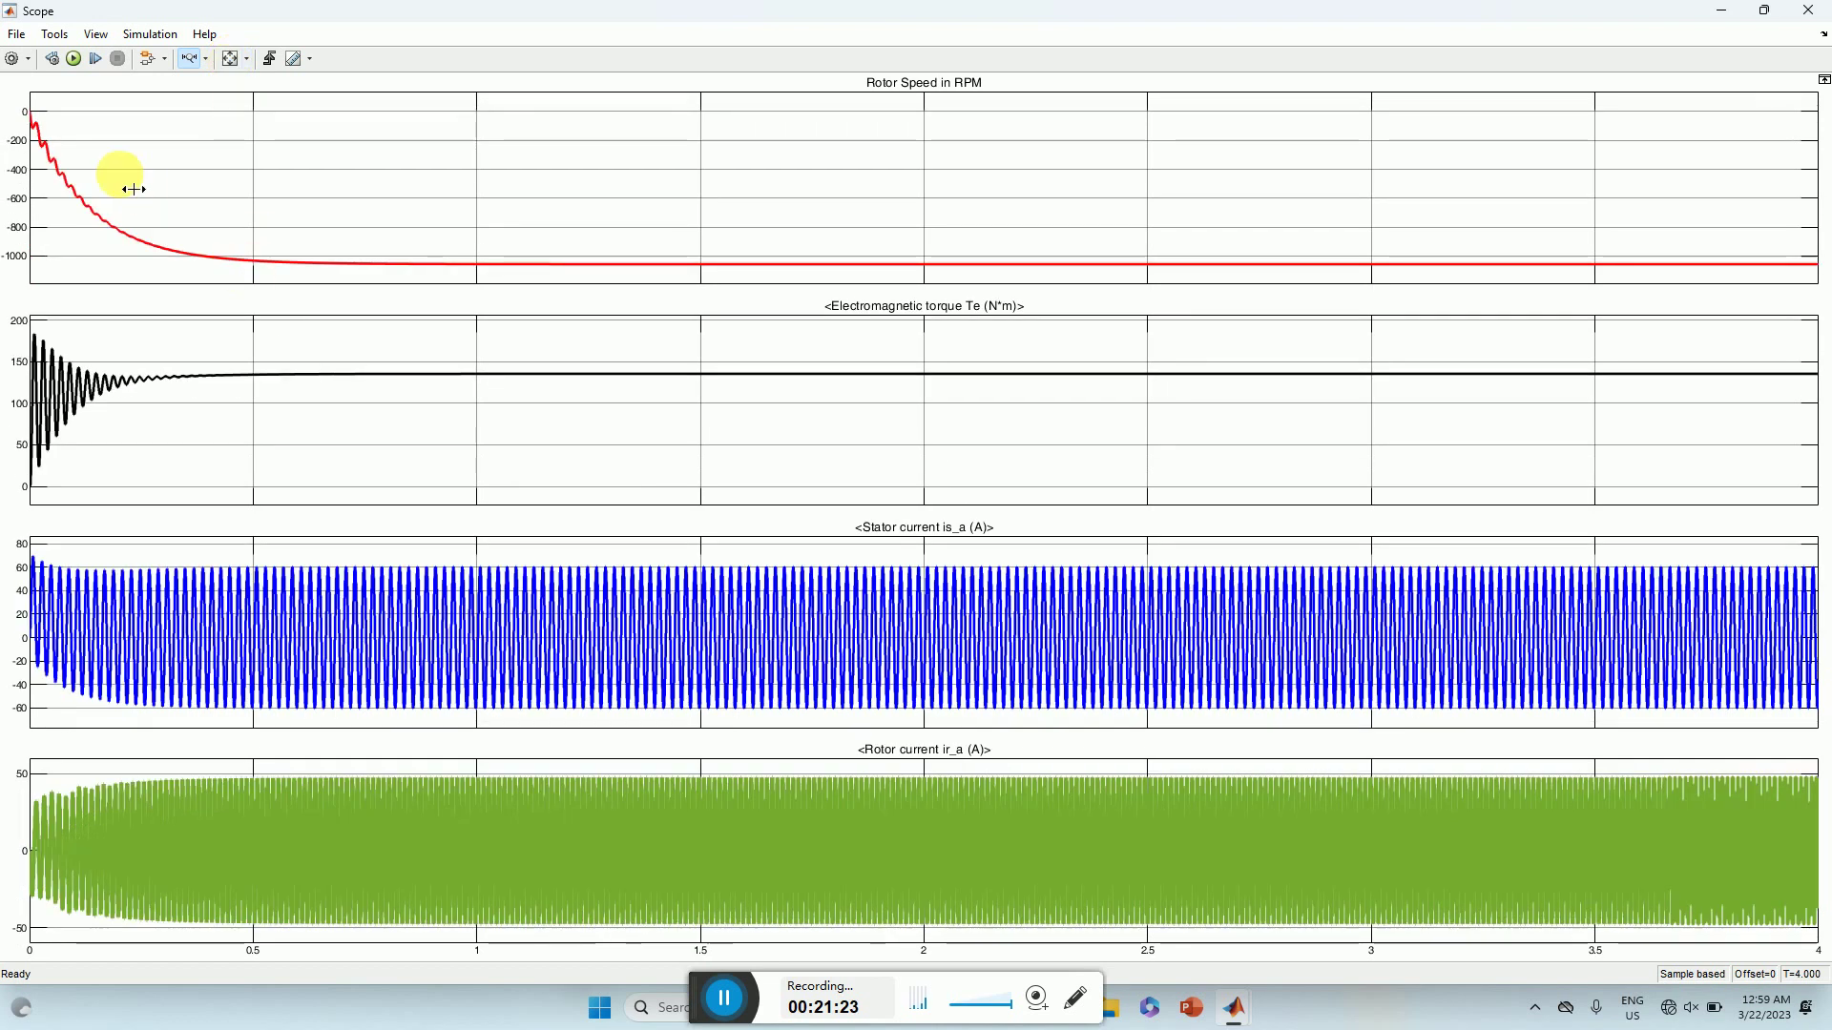
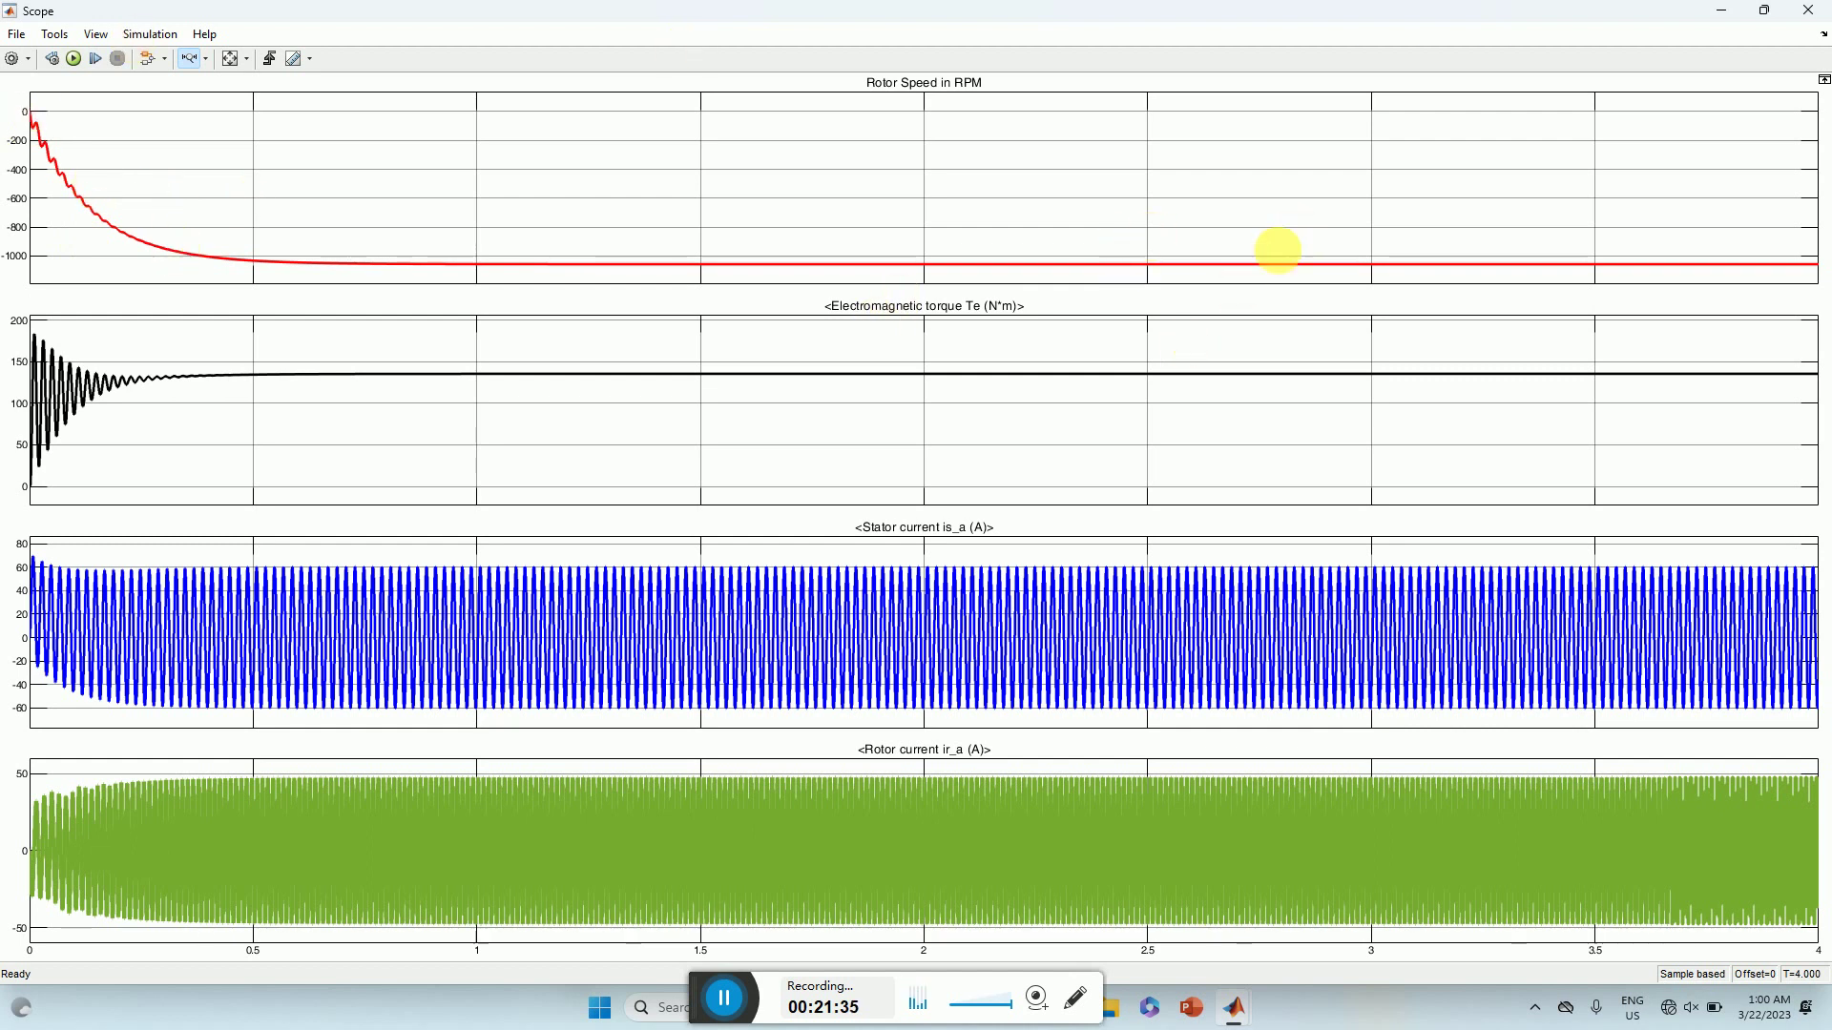
click(1810, 13)
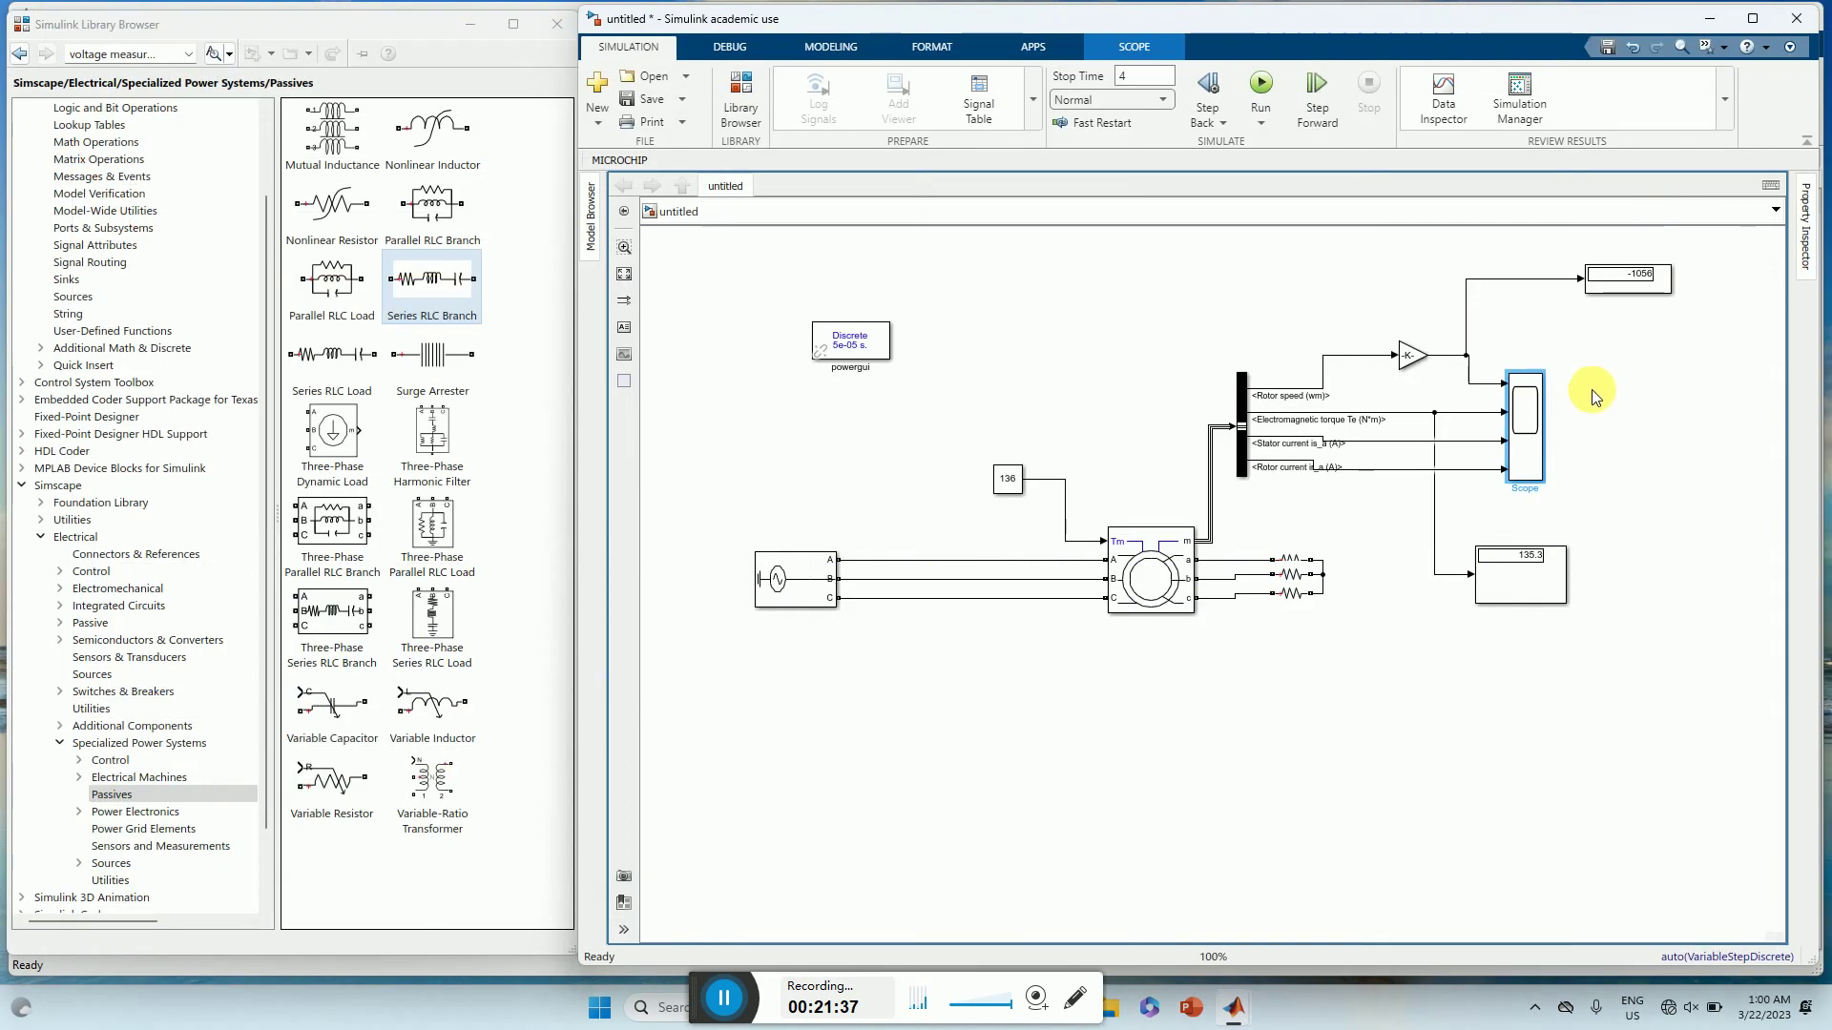
- Set the Constant block feeding the load torque to 100 and run the simulation
double_click(1008, 478)
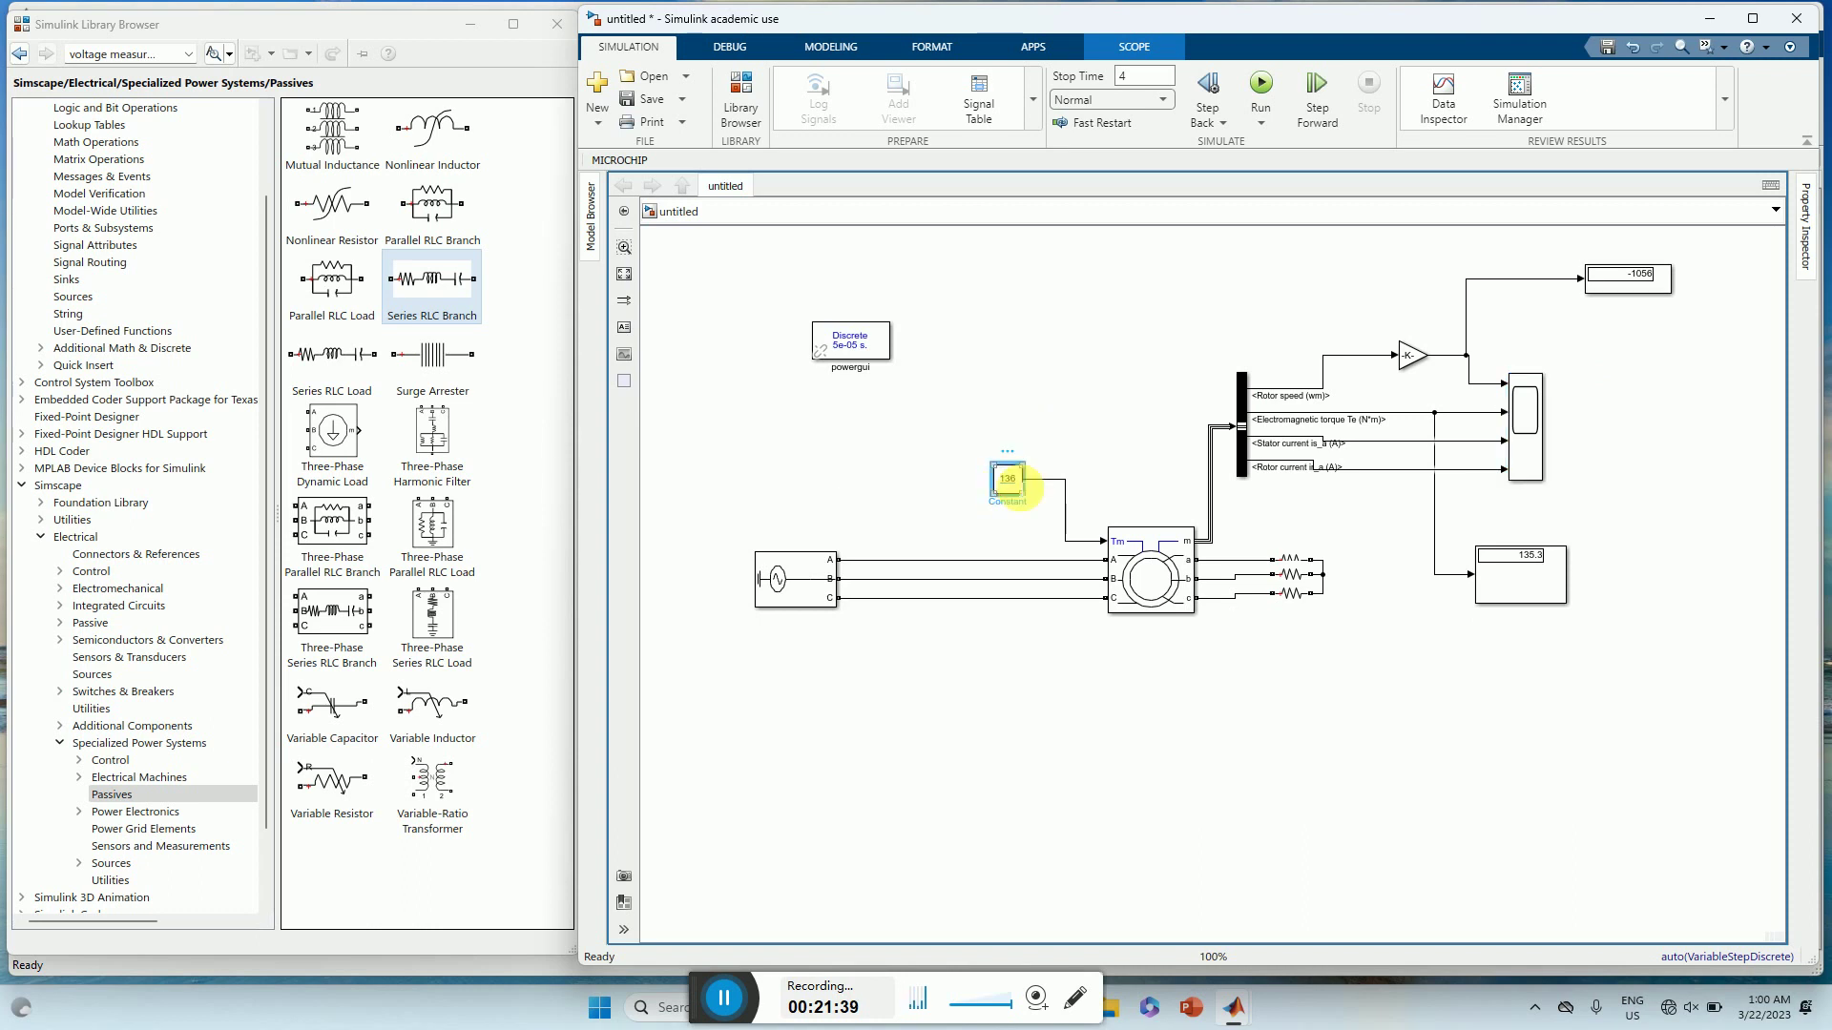
text(1)
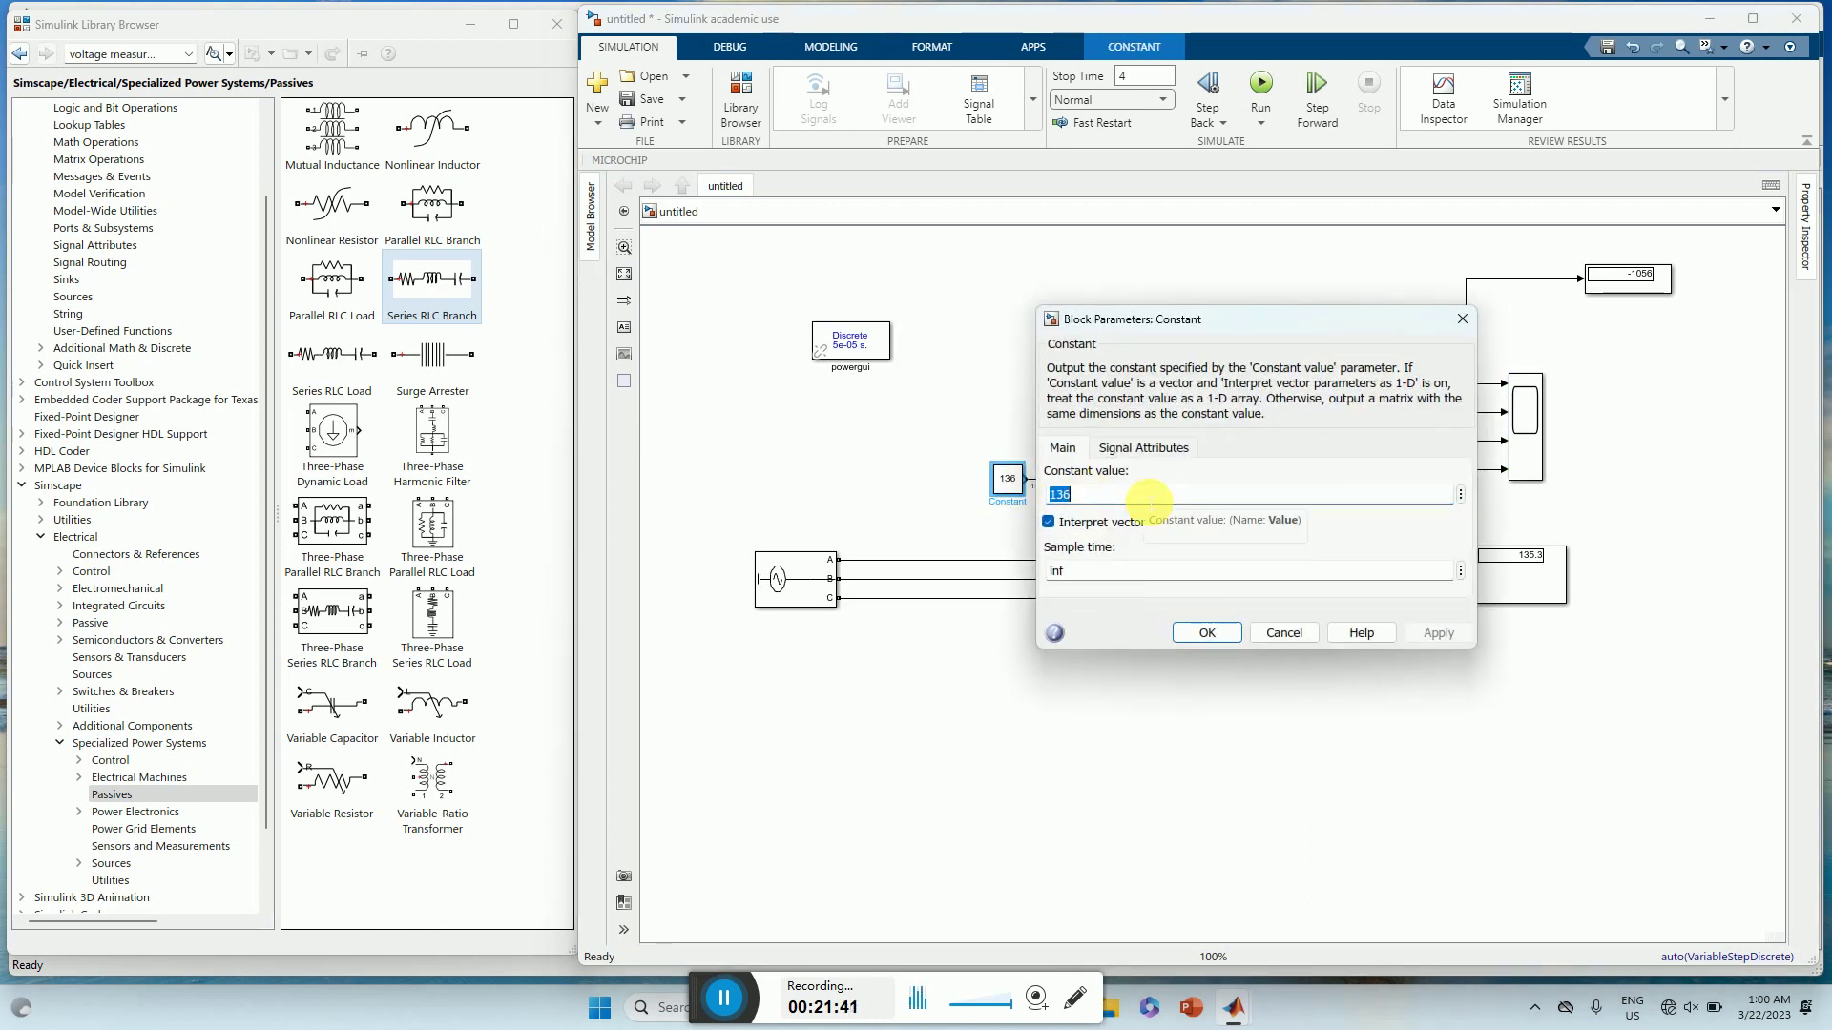
text(00)
click(1438, 632)
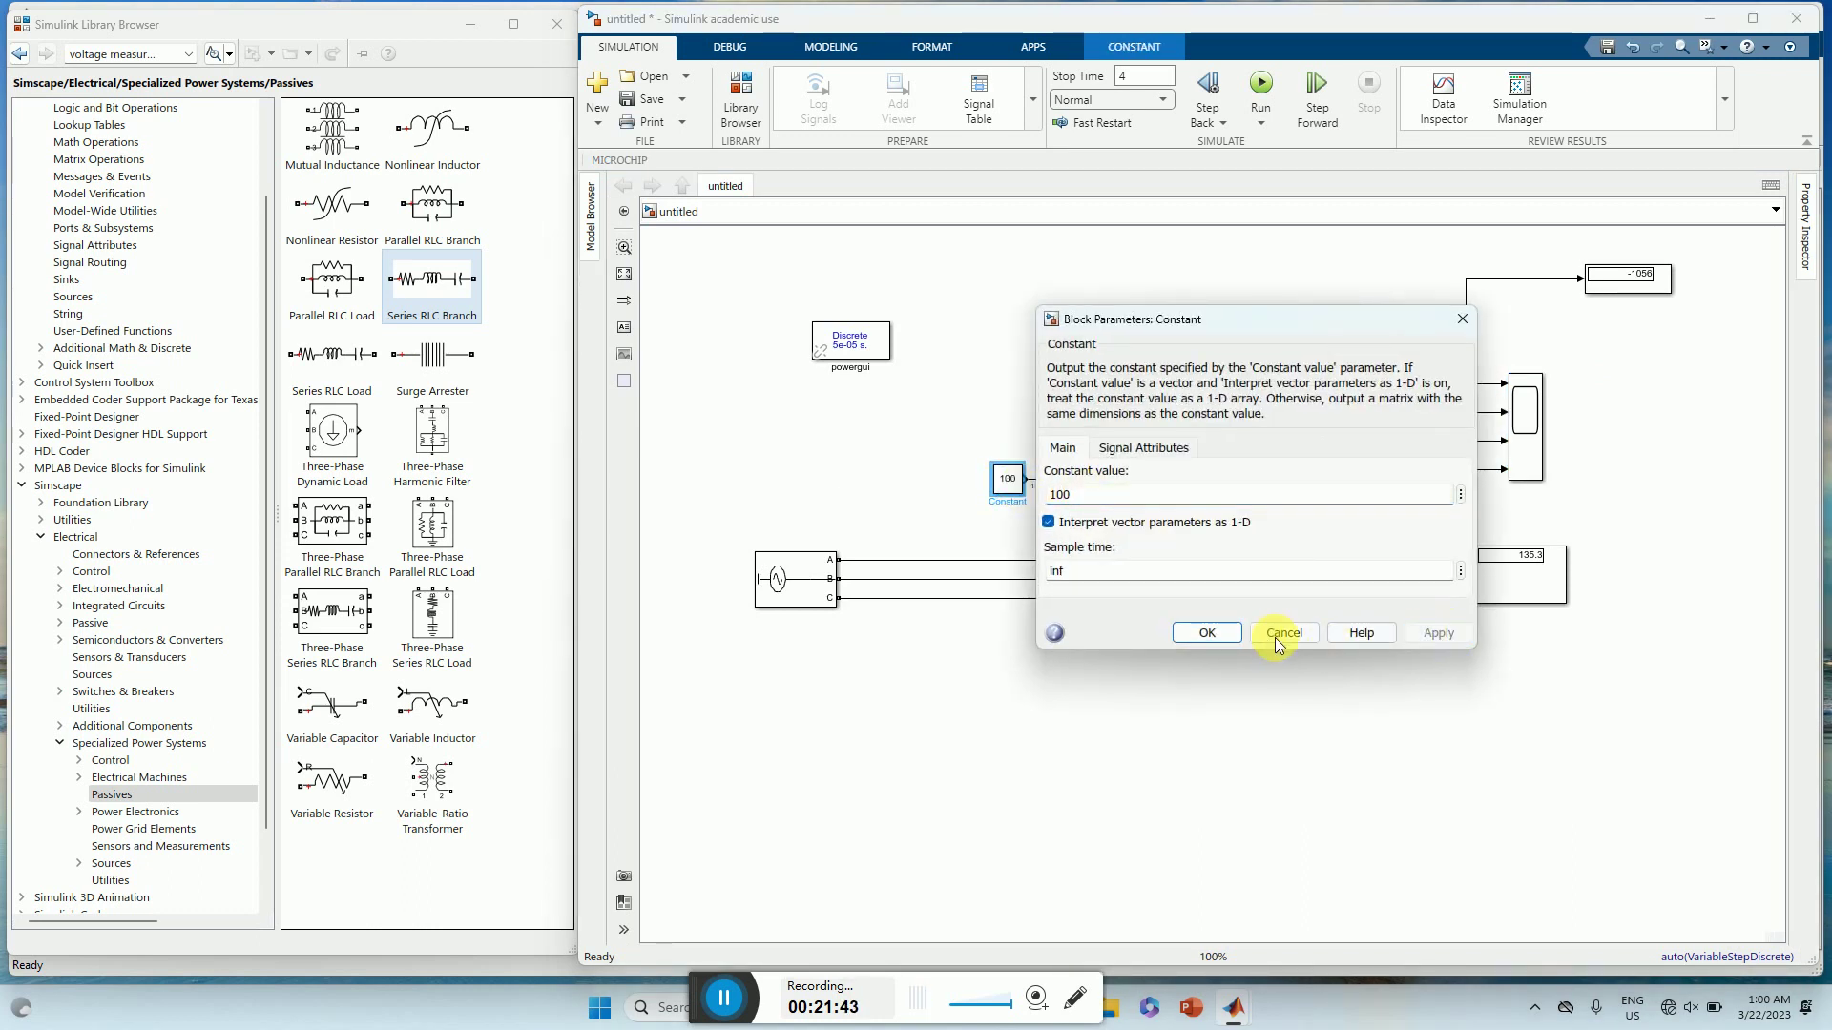
click(1207, 633)
click(1260, 85)
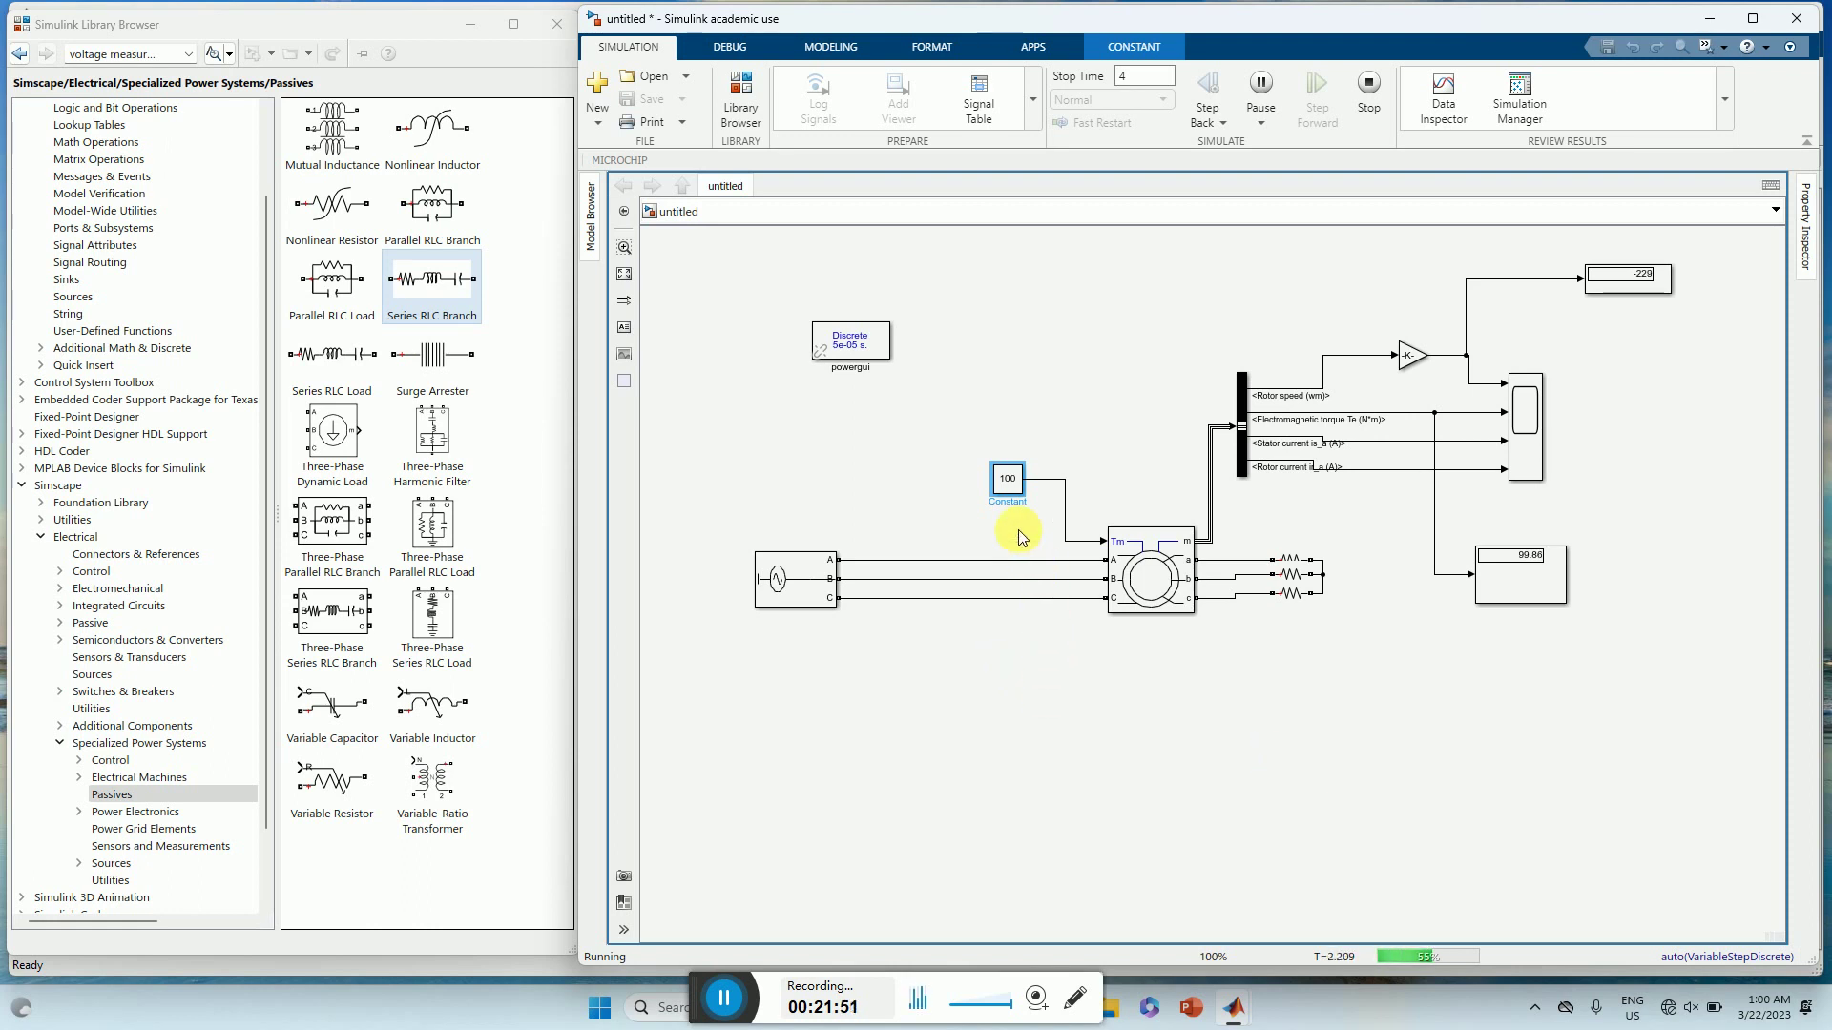
- Lower the load torque Constant to 60 and run the simulation again
click(1010, 481)
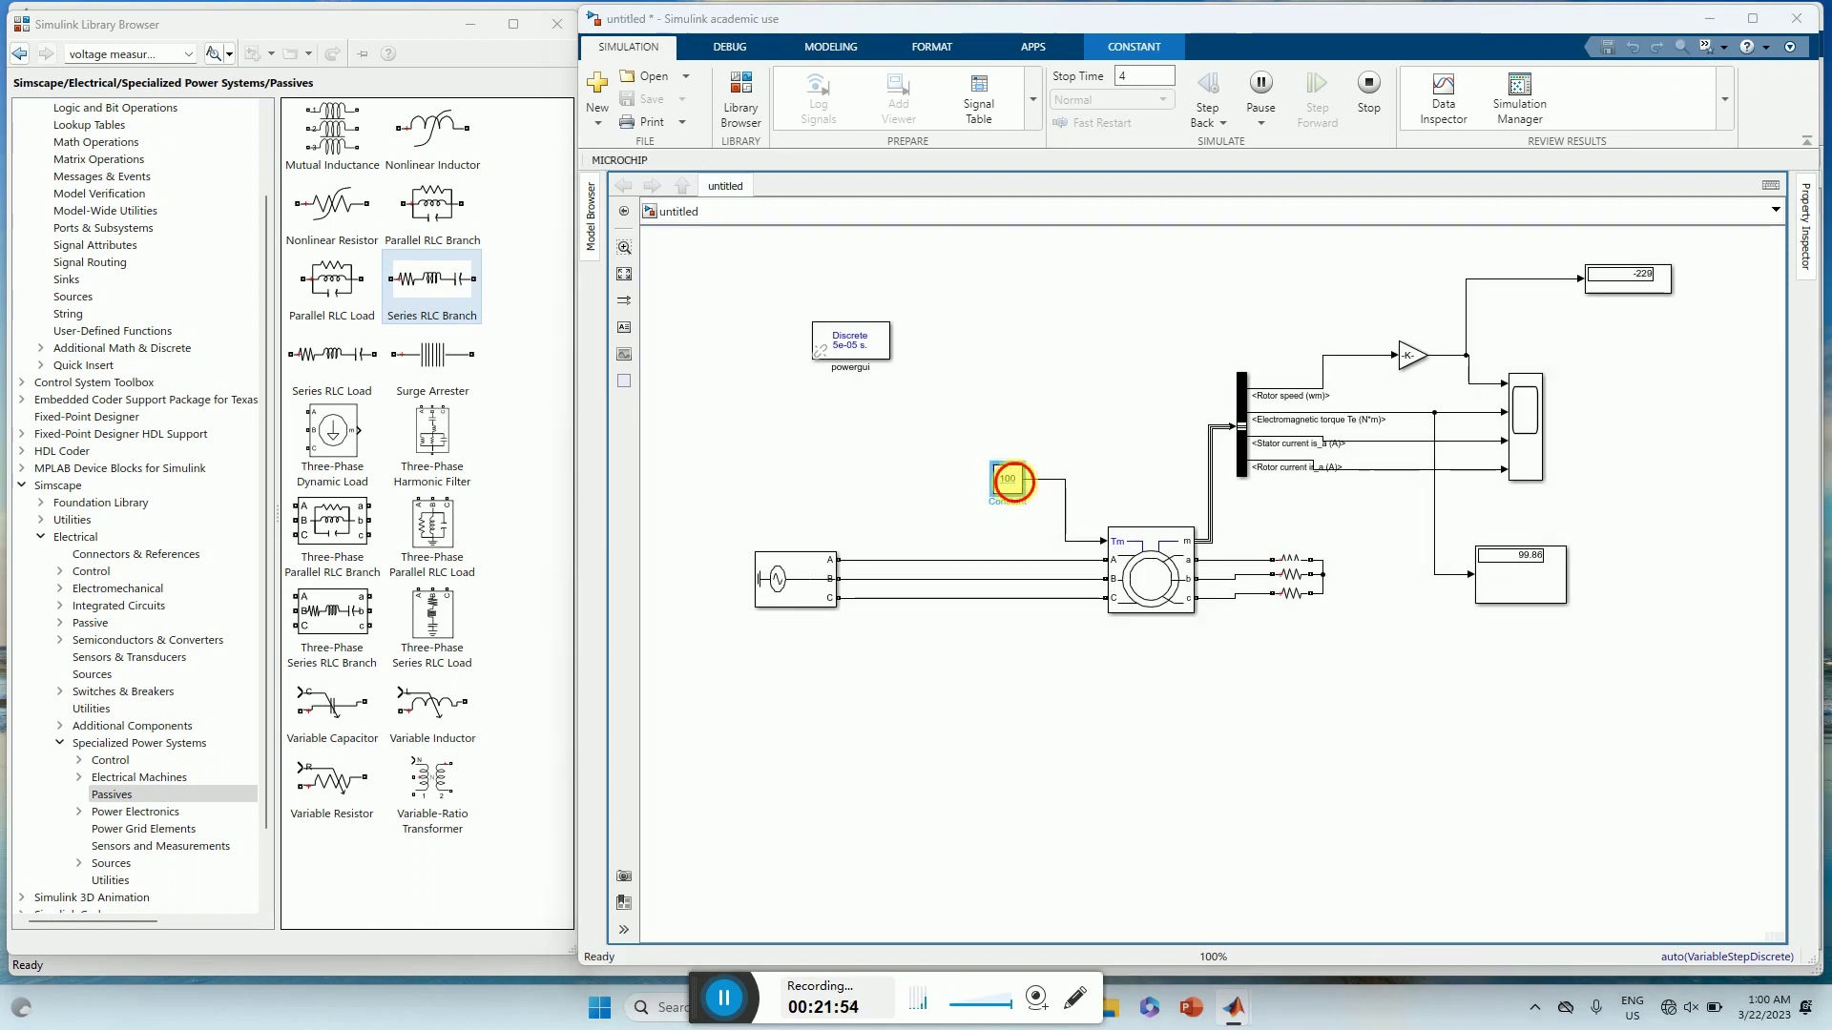
double_click(1010, 480)
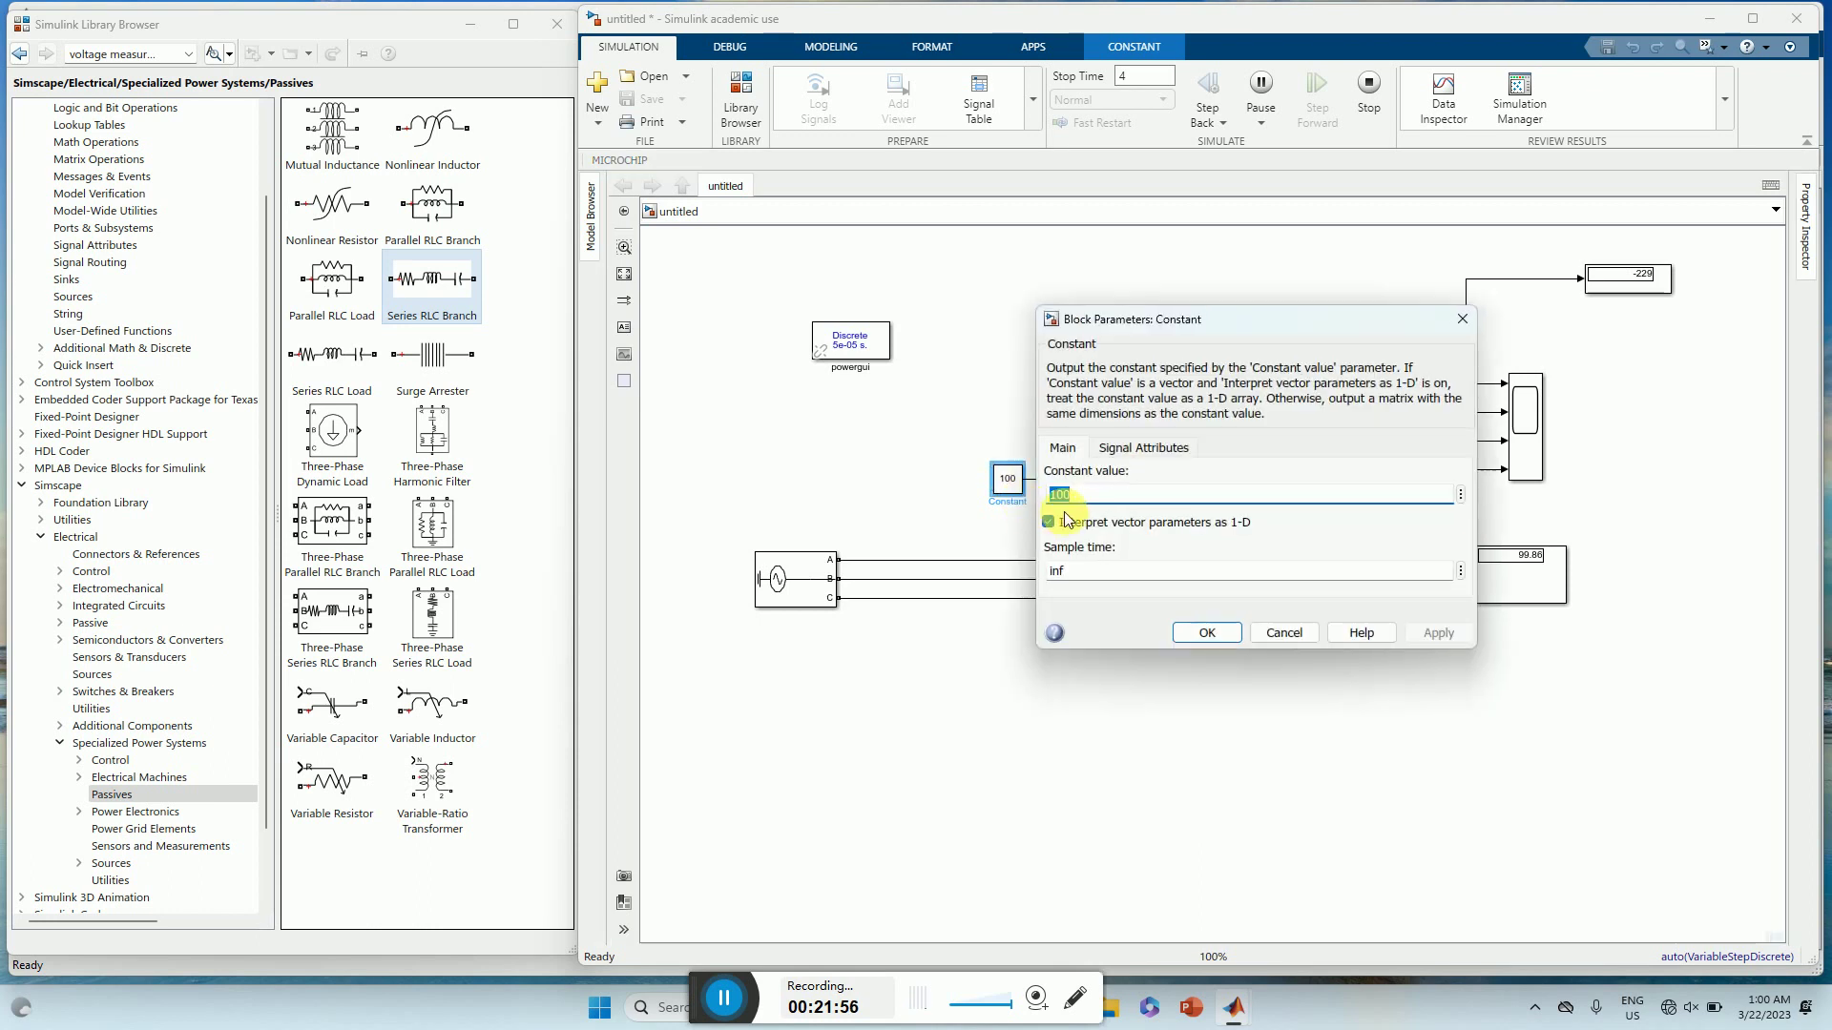
text(60)
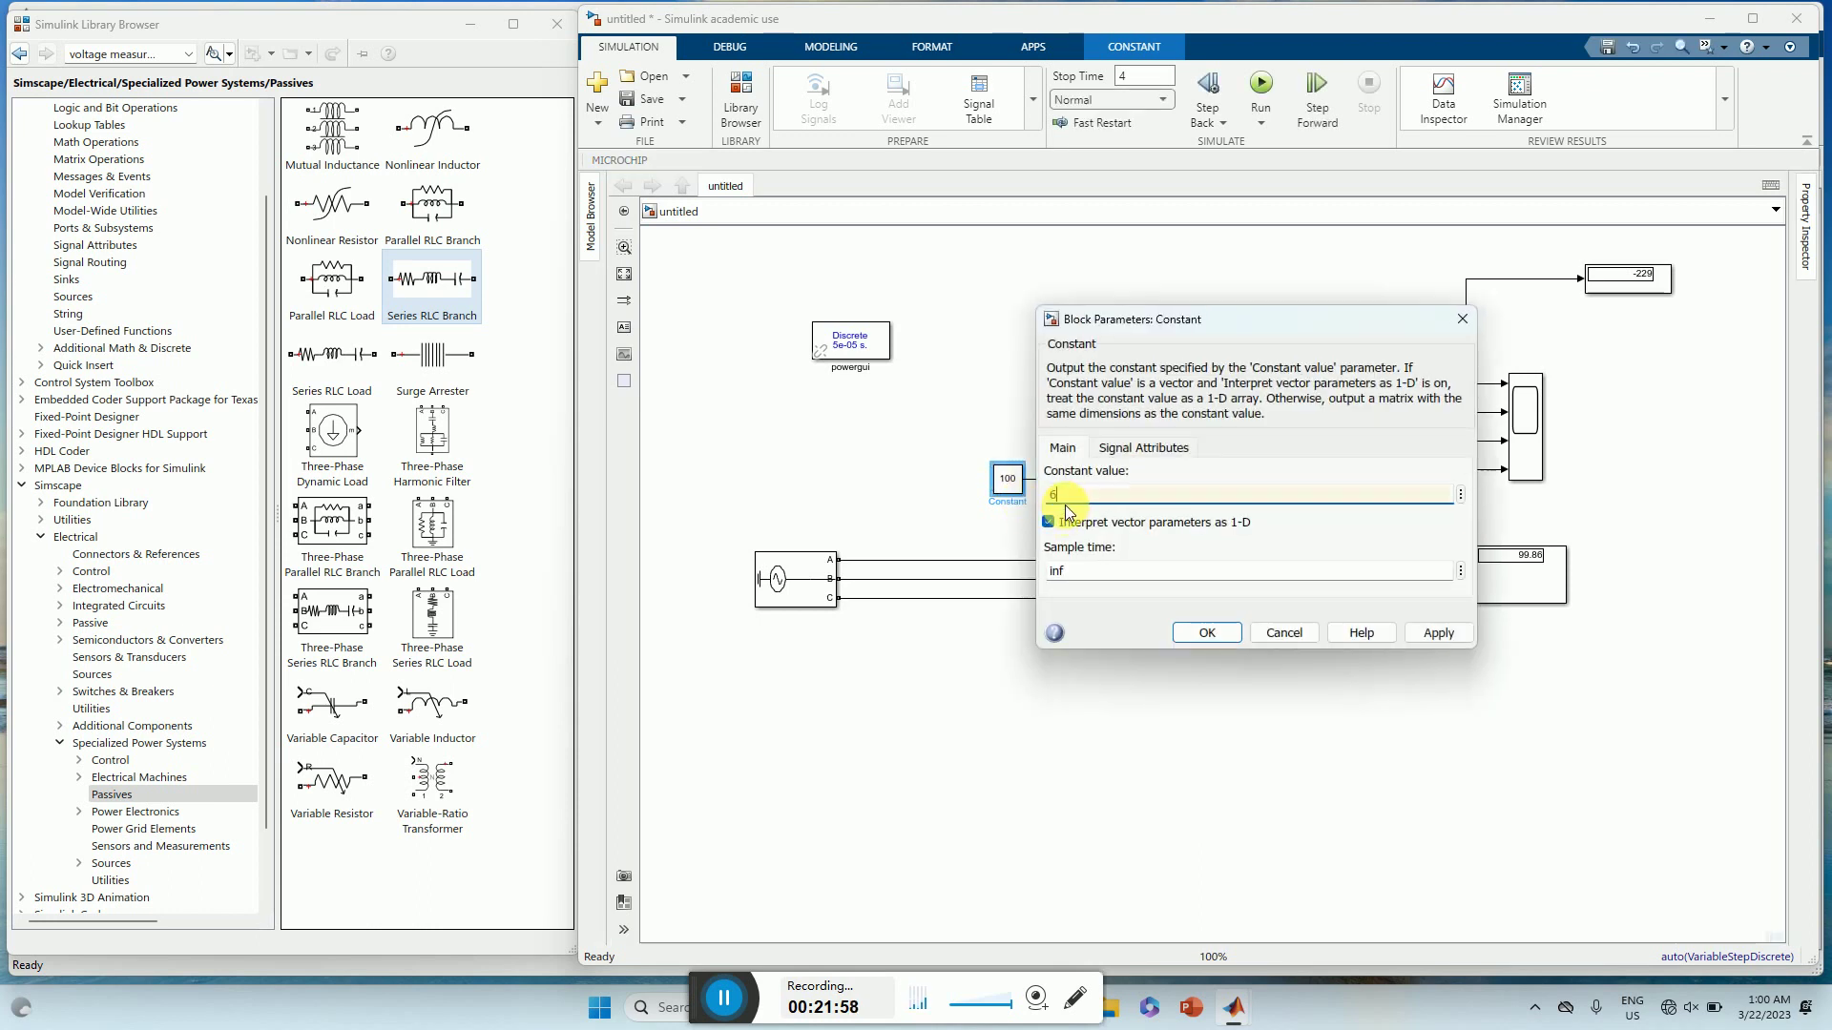
click(1440, 633)
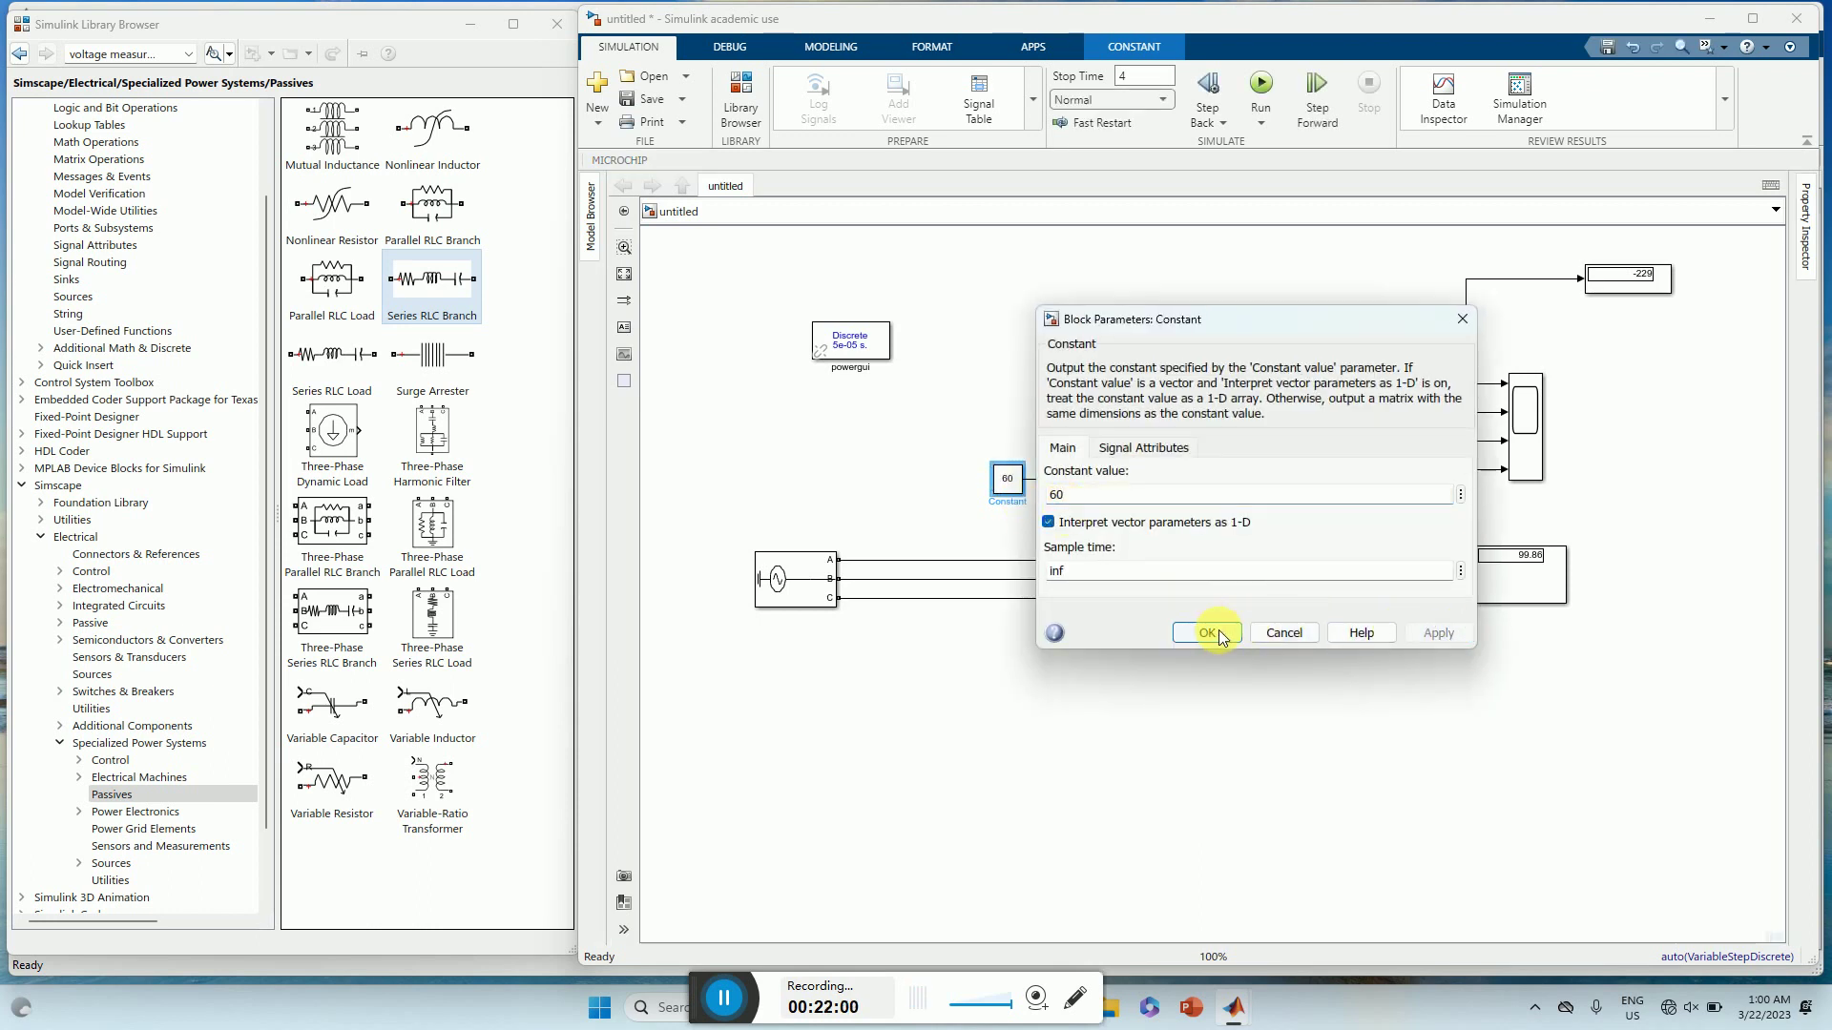
click(1209, 634)
click(1261, 86)
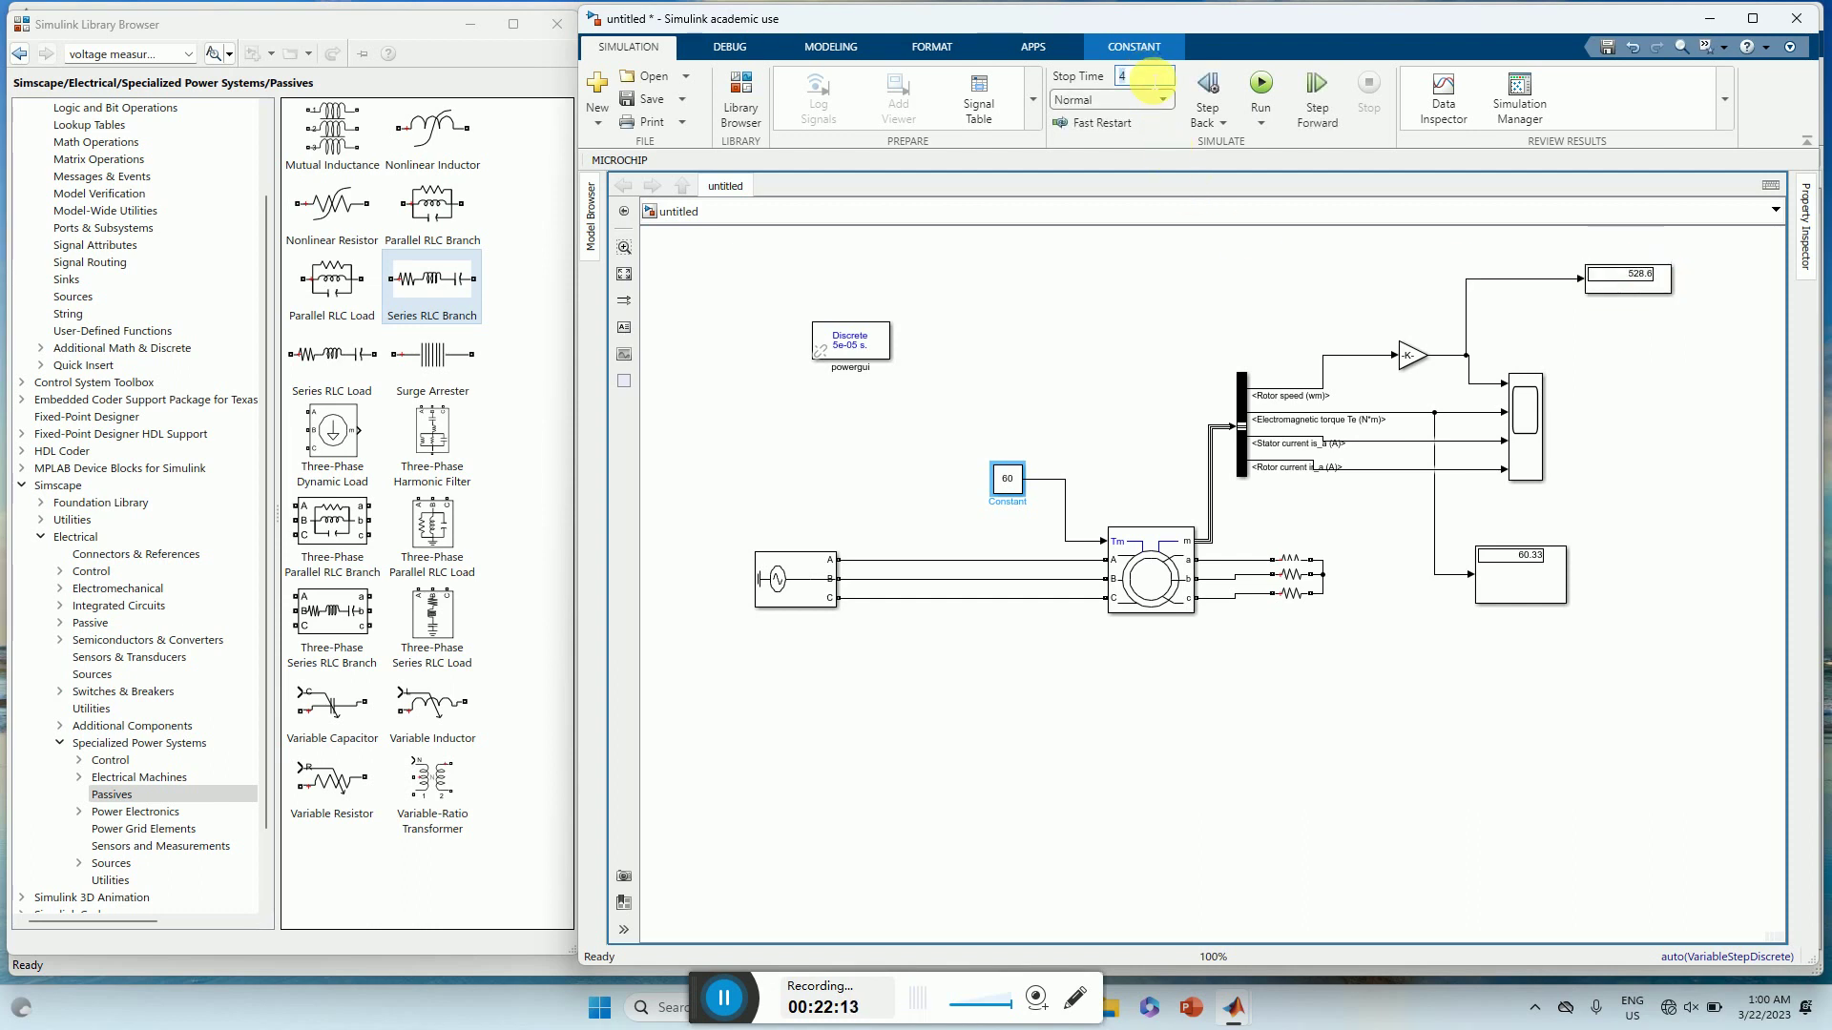
- Set the simulation stop time to 10 and rerun the model
click(1153, 84)
text(10)
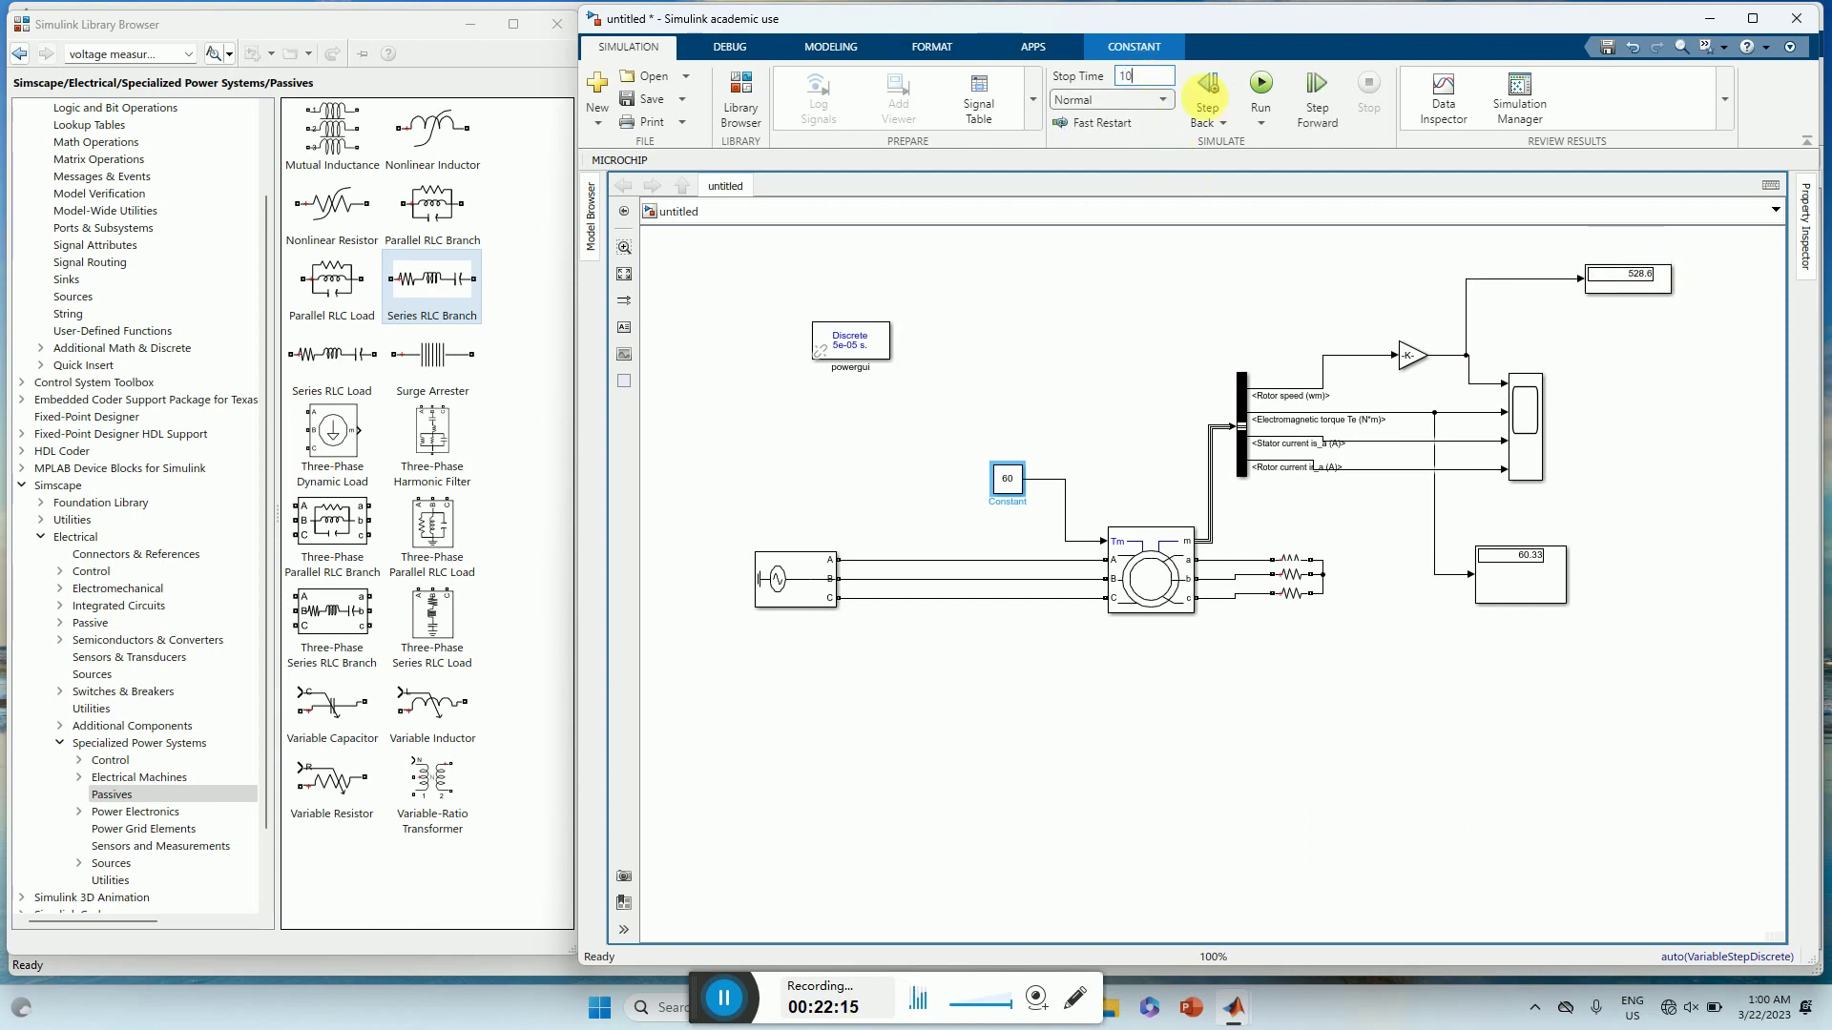
click(1261, 84)
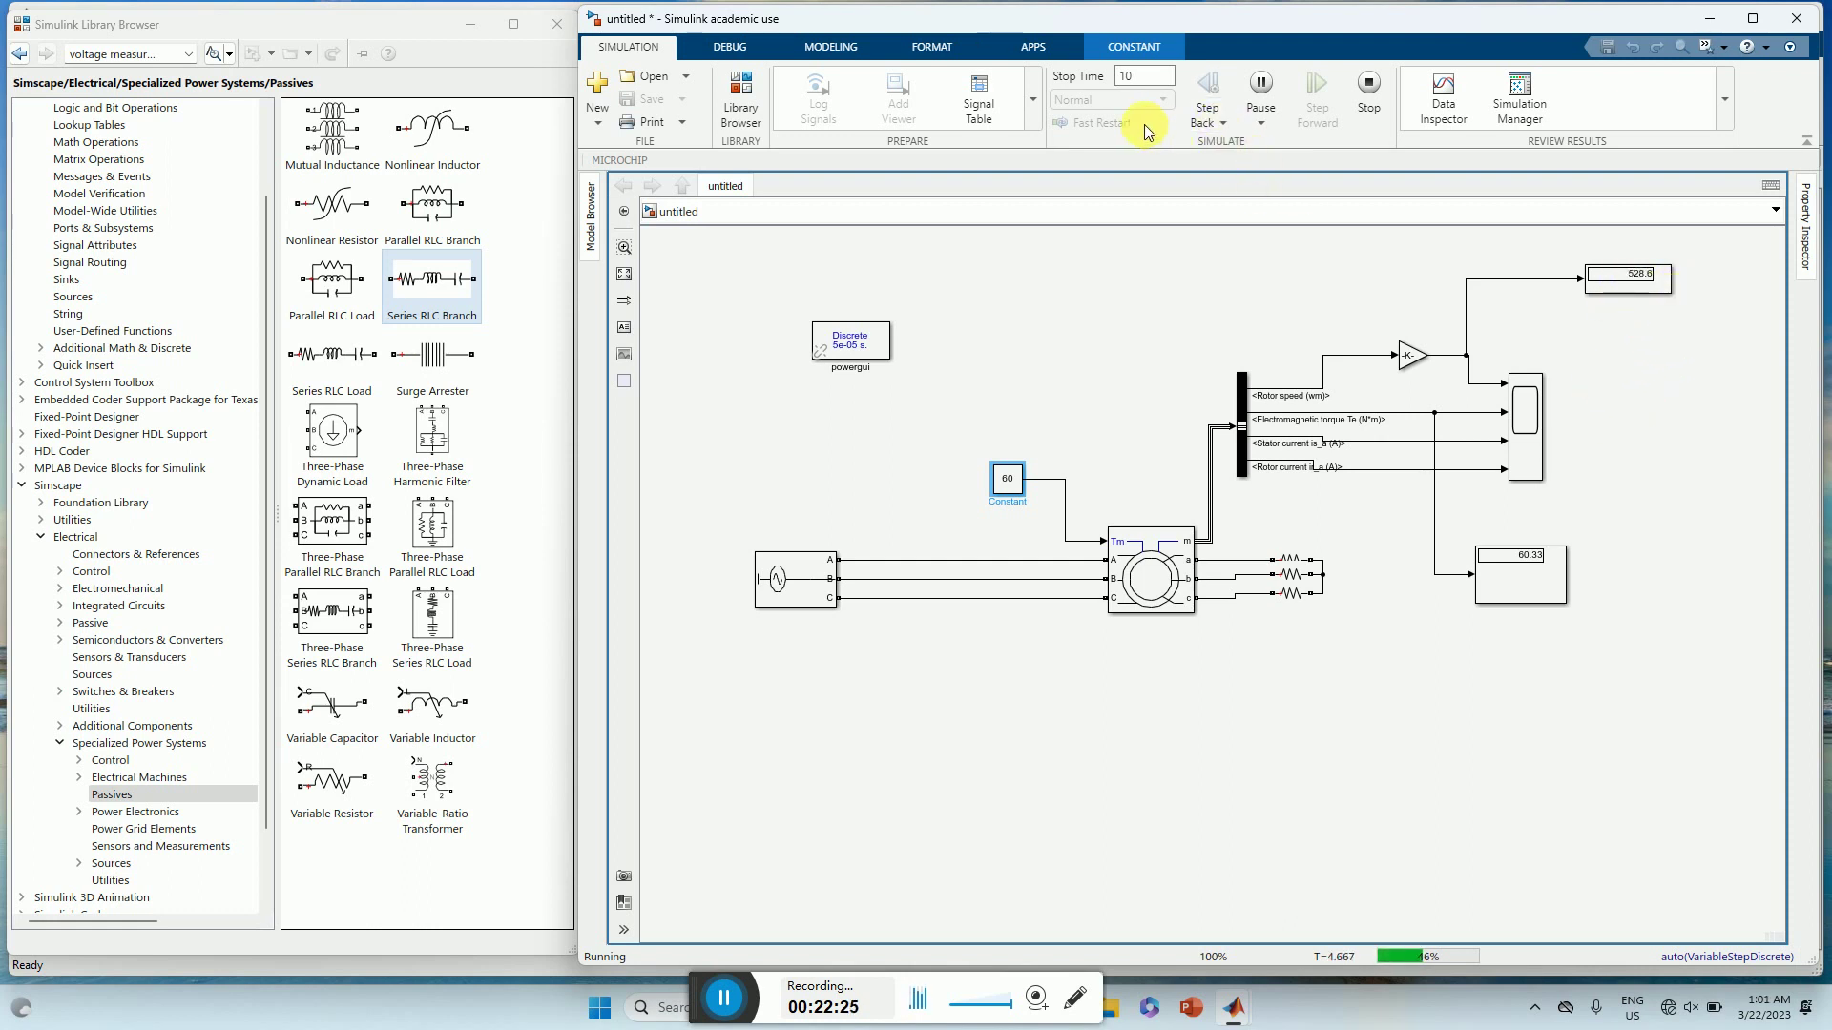
- Set the simulation stop time to 4 and run the model
click(1148, 84)
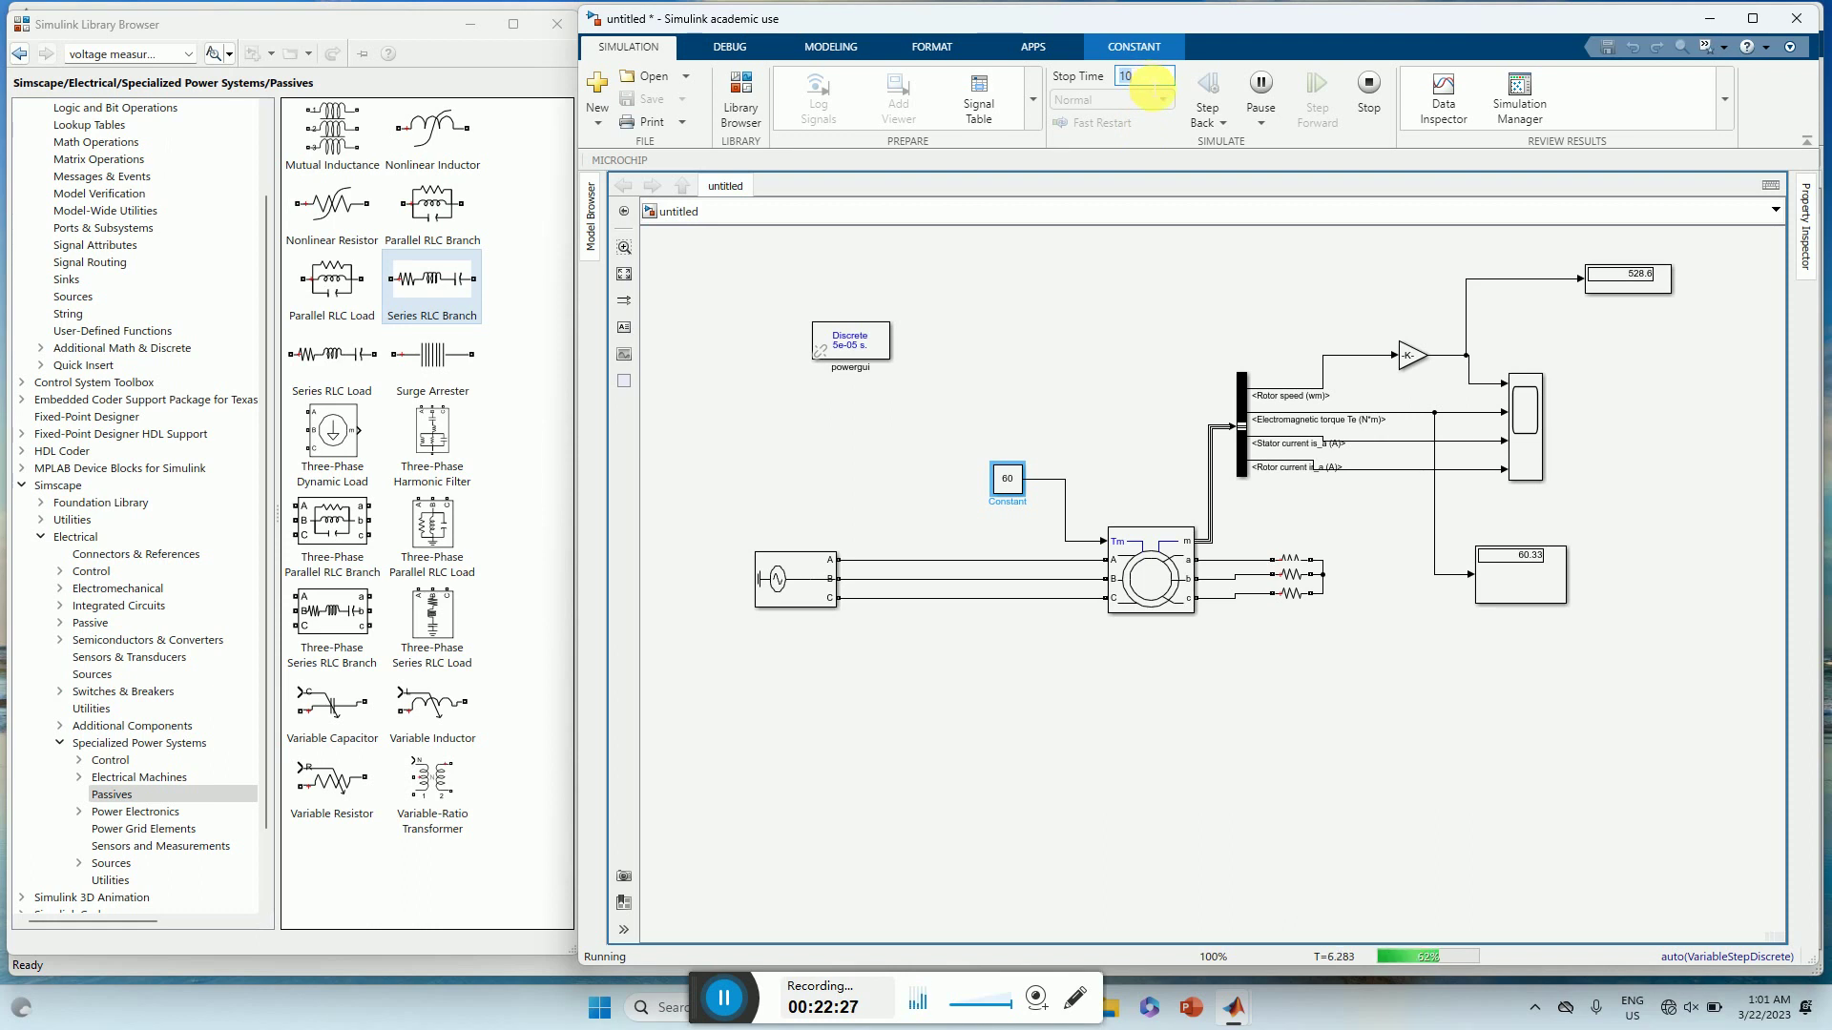
text(4)
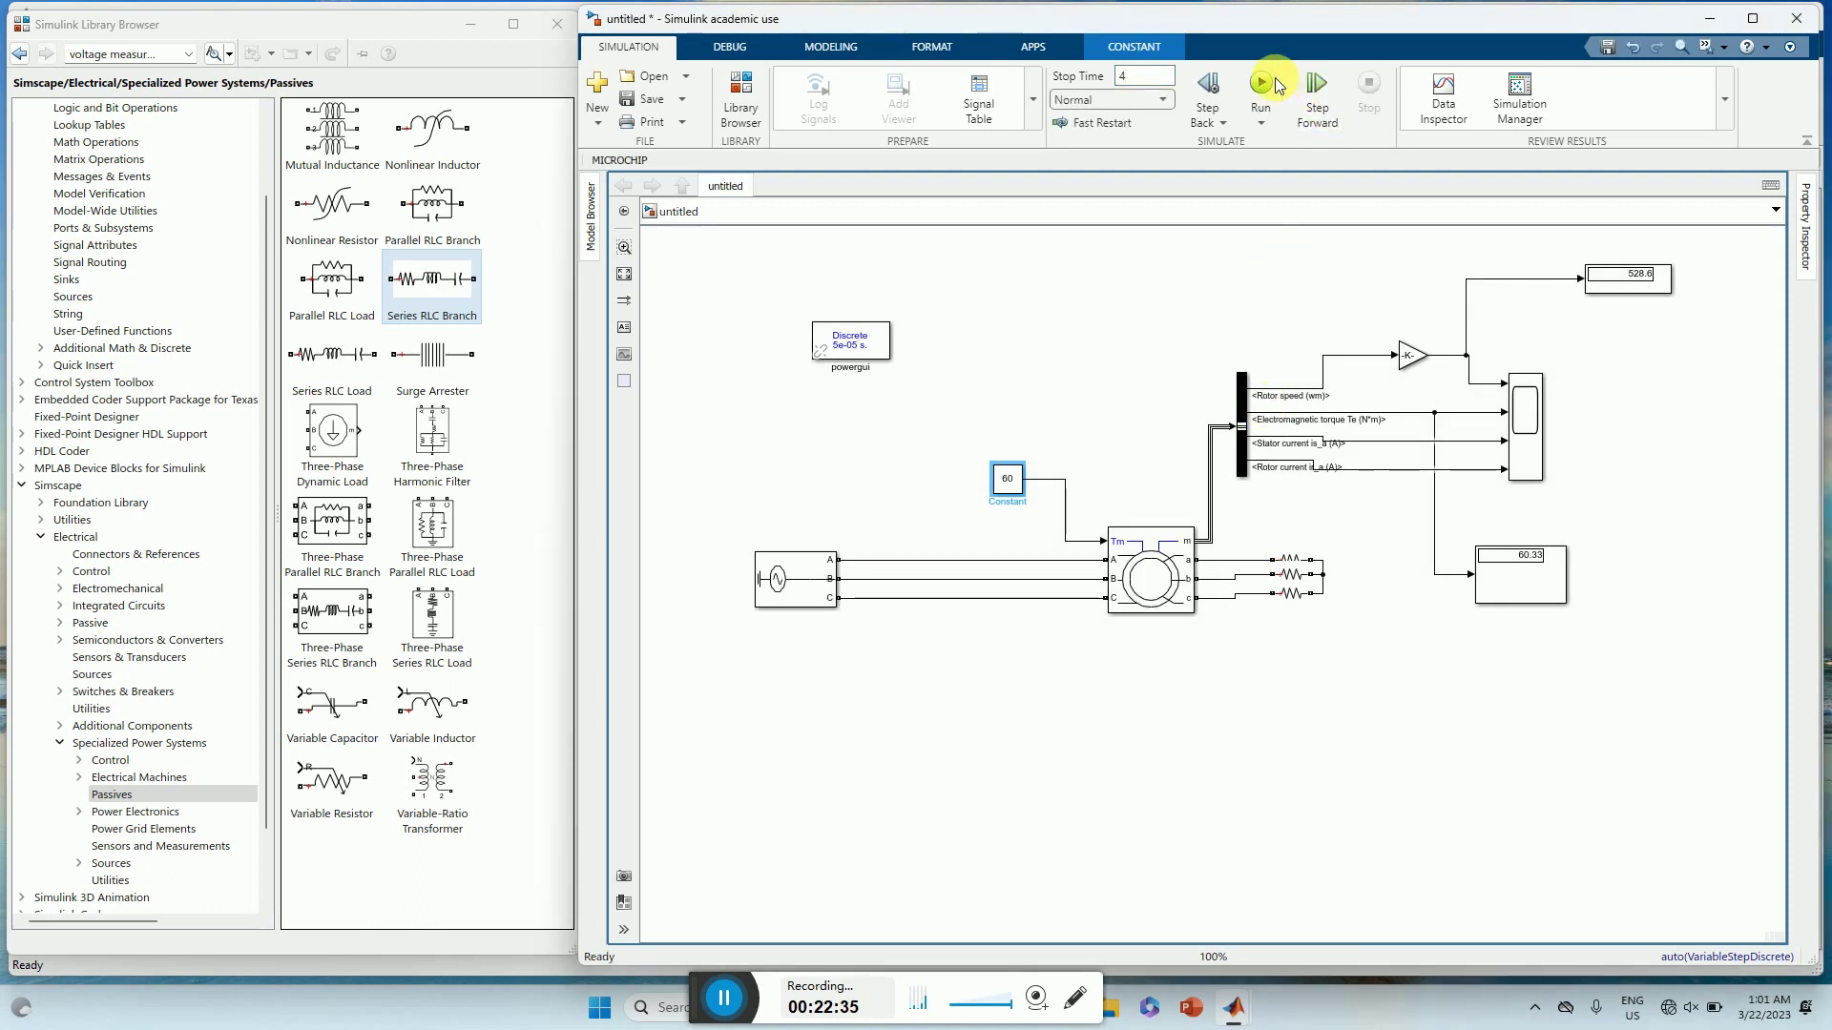
click(1261, 86)
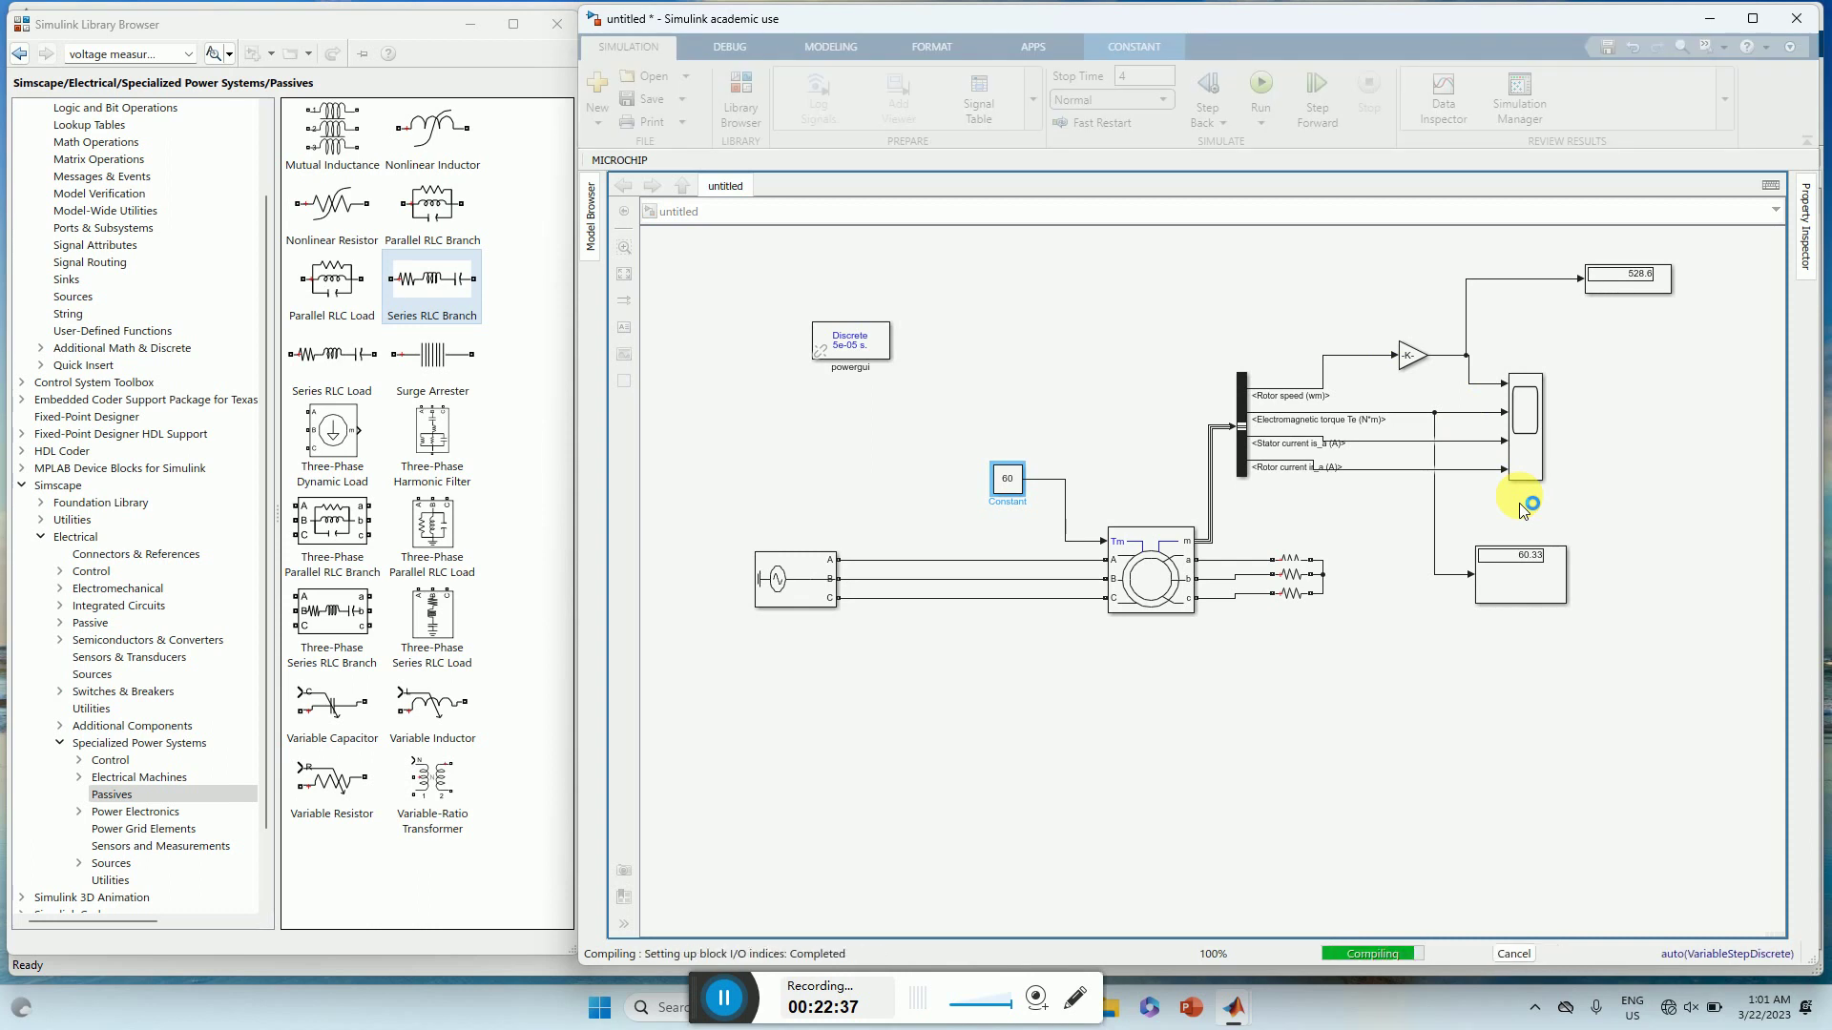
- Open the Scope, scale all axes to fit, examine the speed, torque and current curves for the load of 60, and close it
click(1530, 432)
double_click(1530, 432)
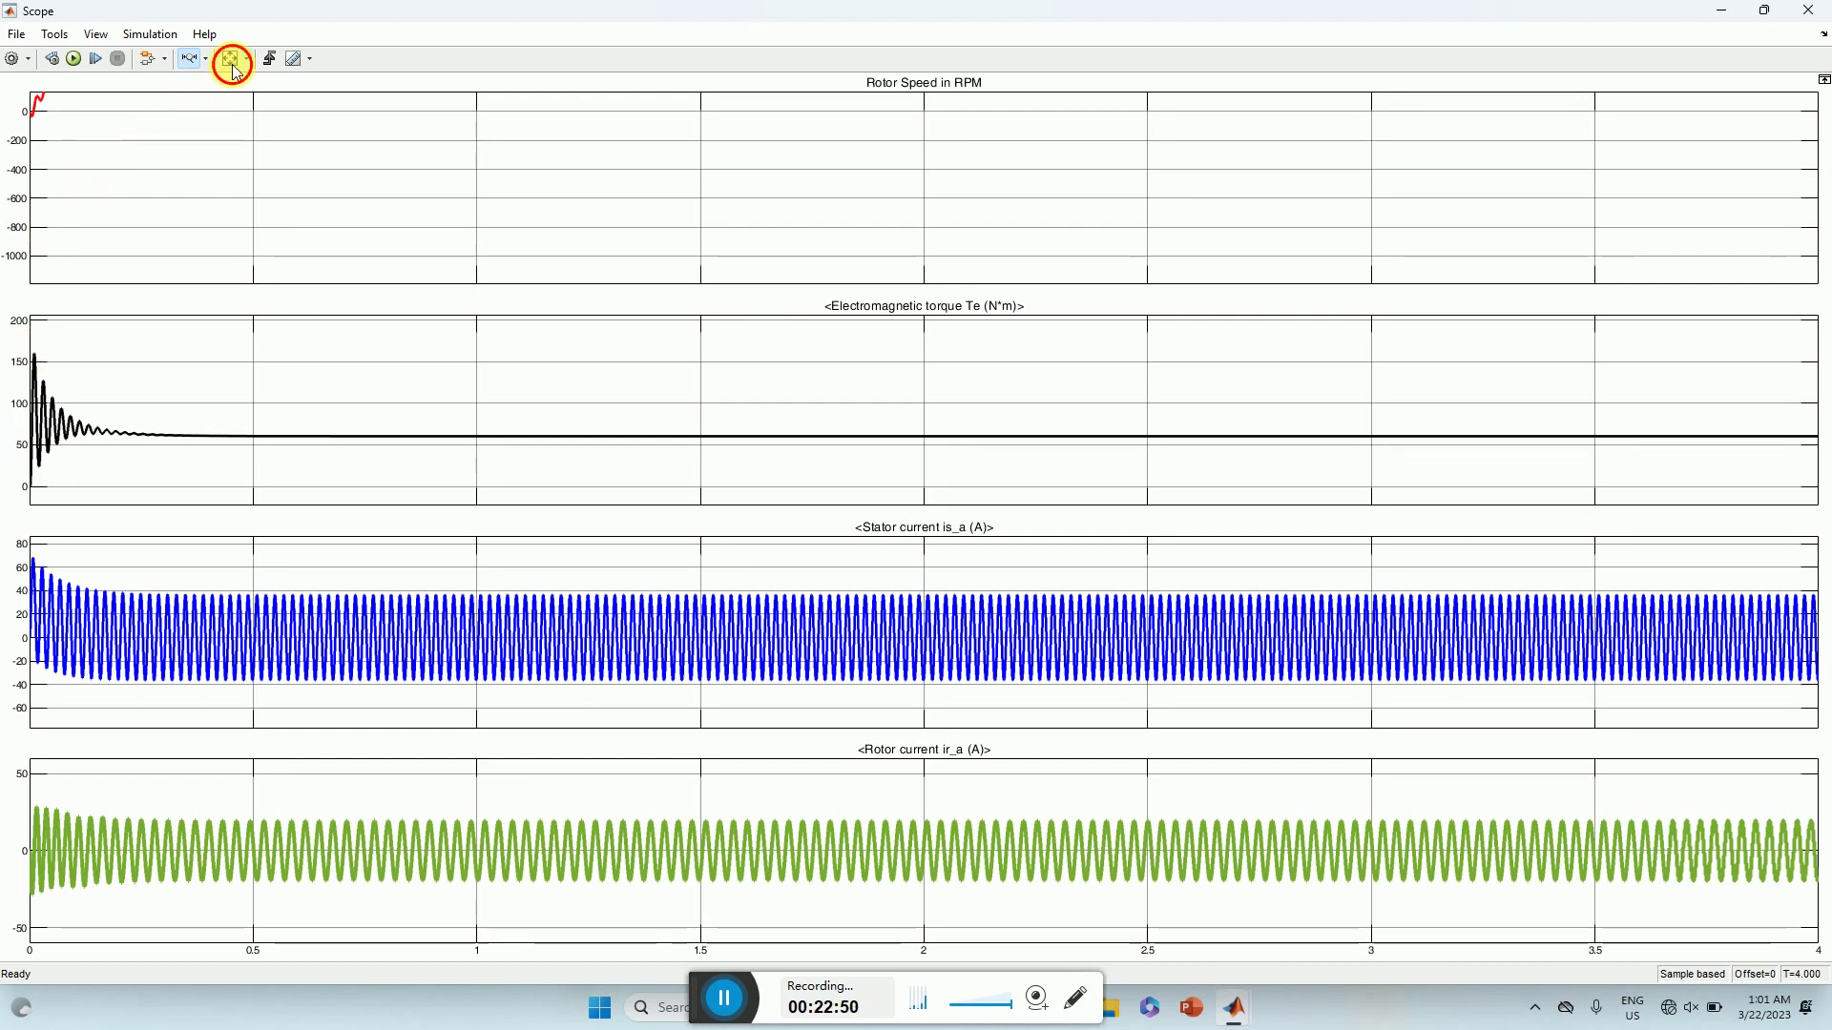
click(233, 65)
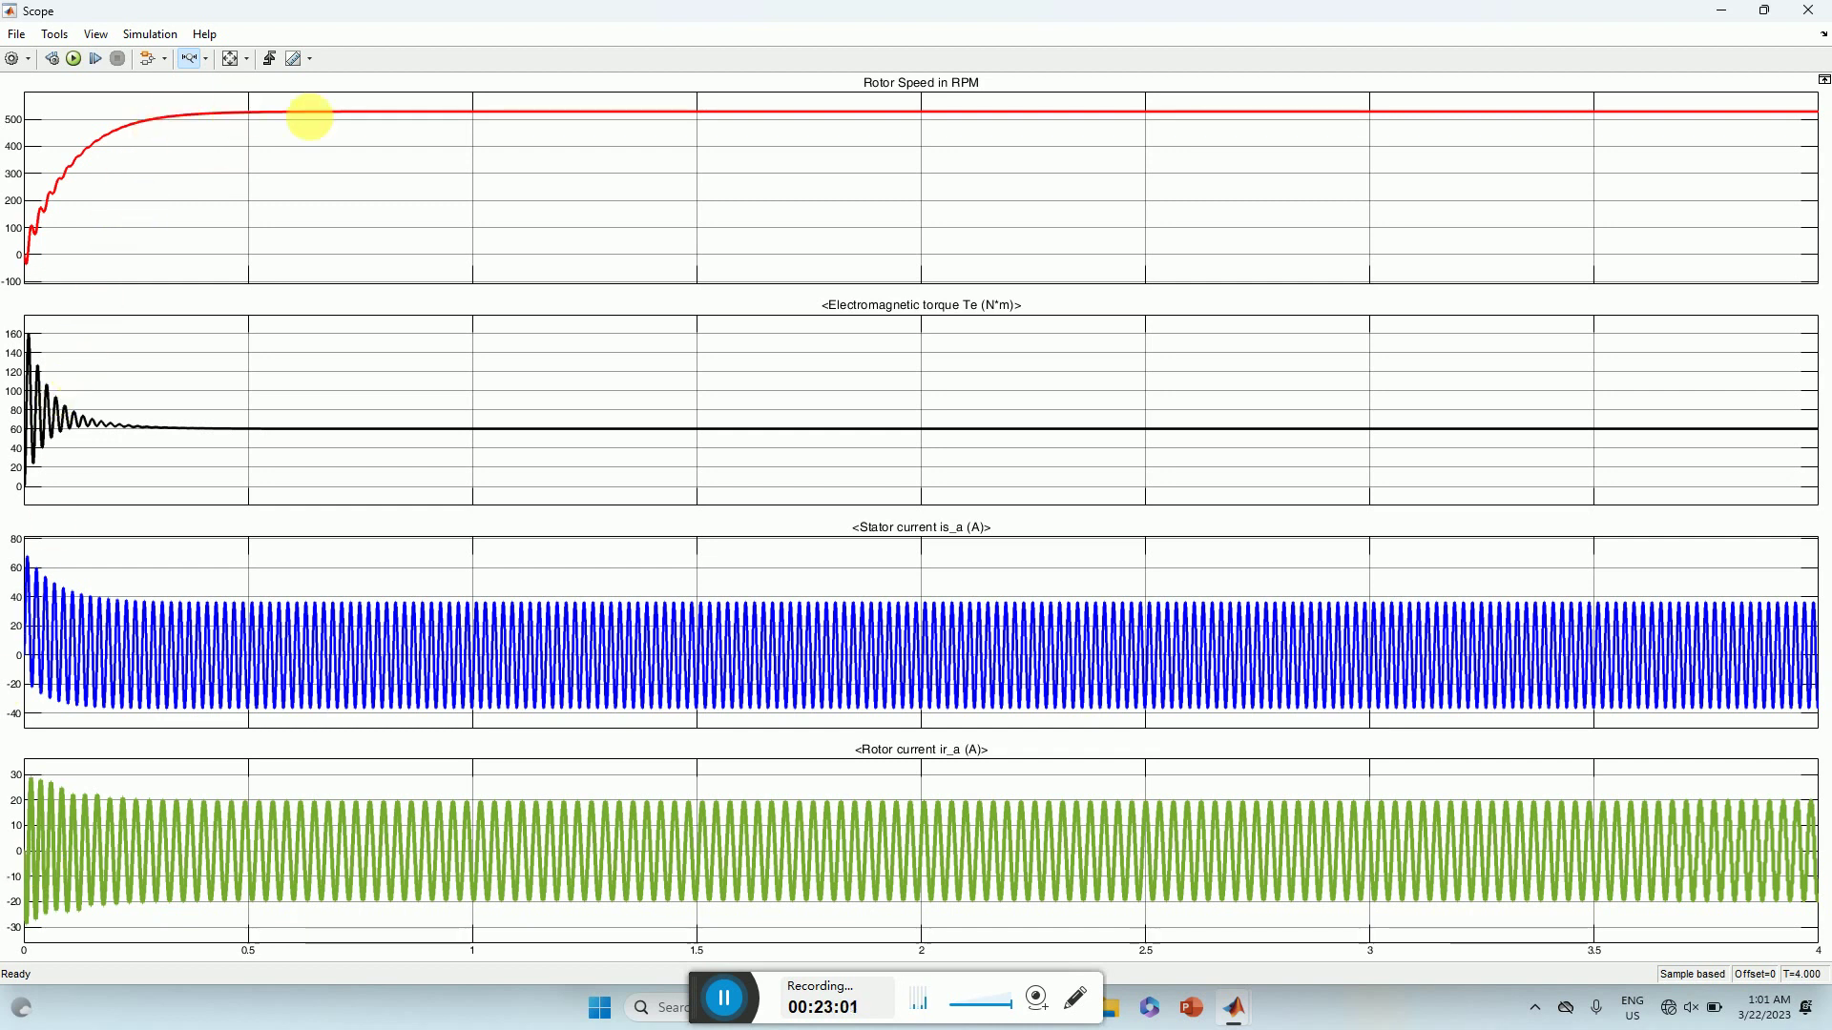
click(1813, 11)
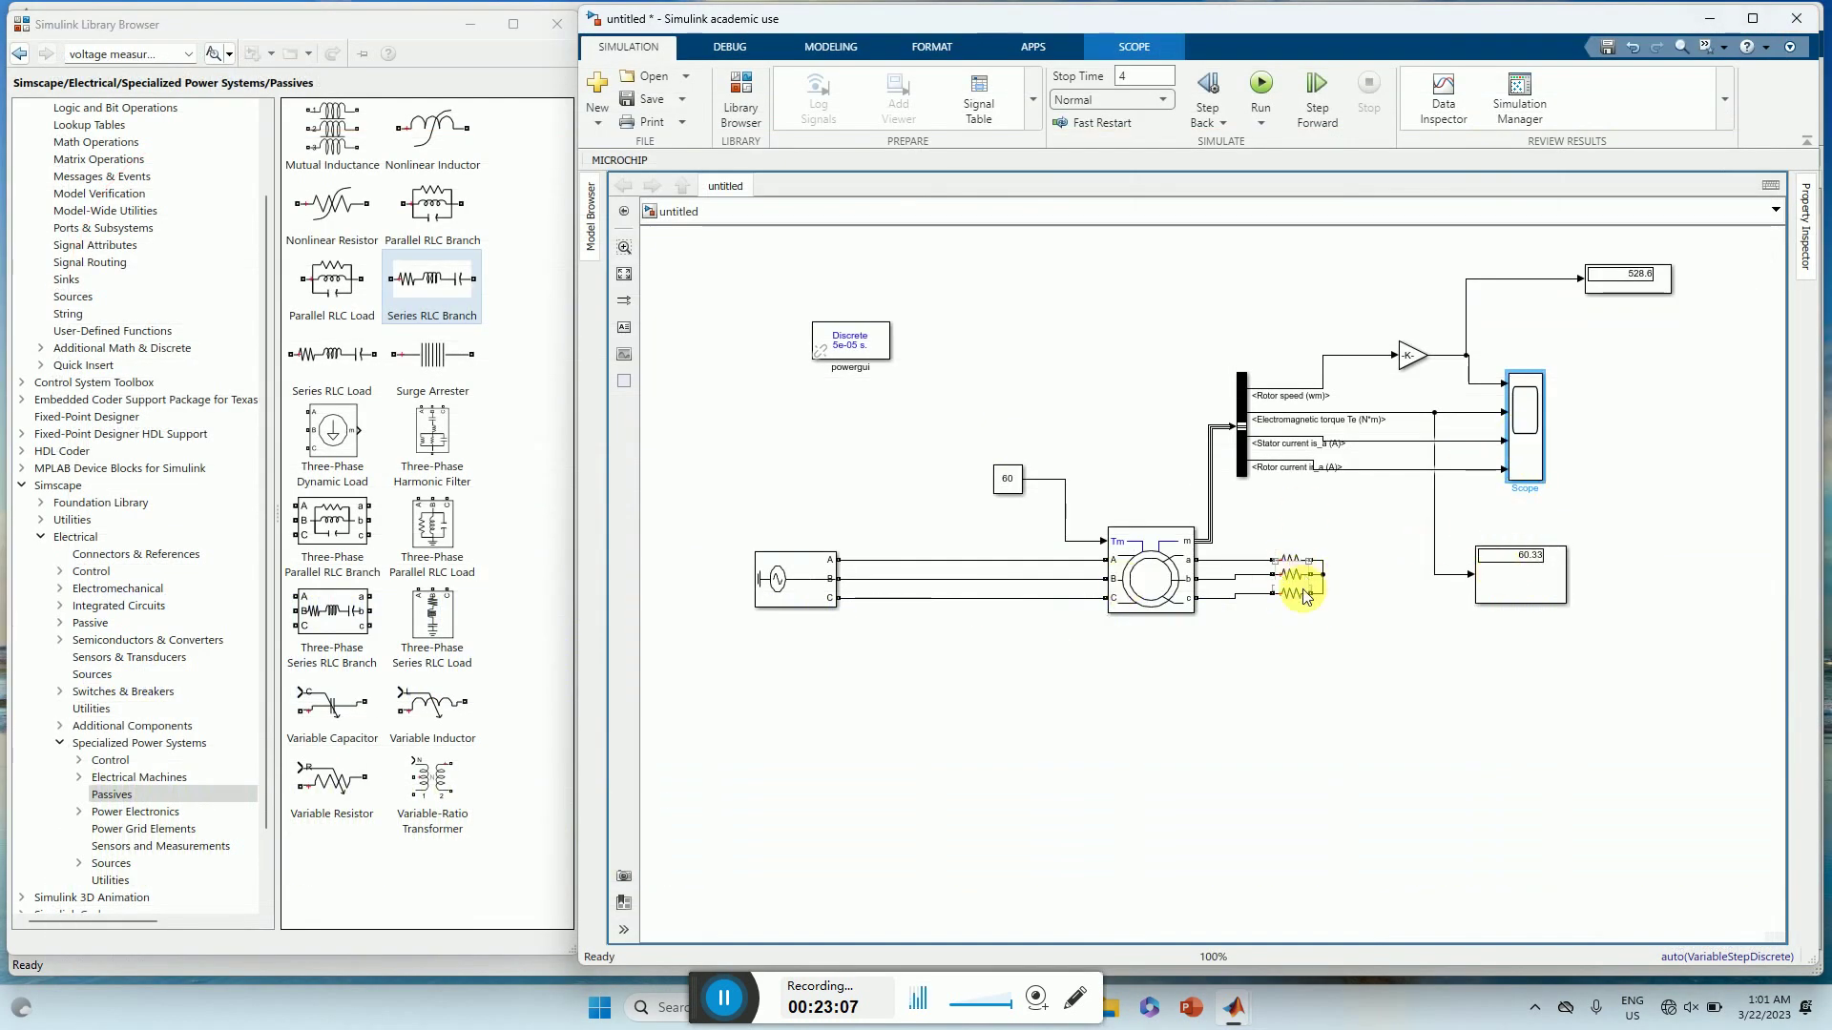
- Set the Constant block feeding the load torque to 30 and run the simulation
click(1004, 485)
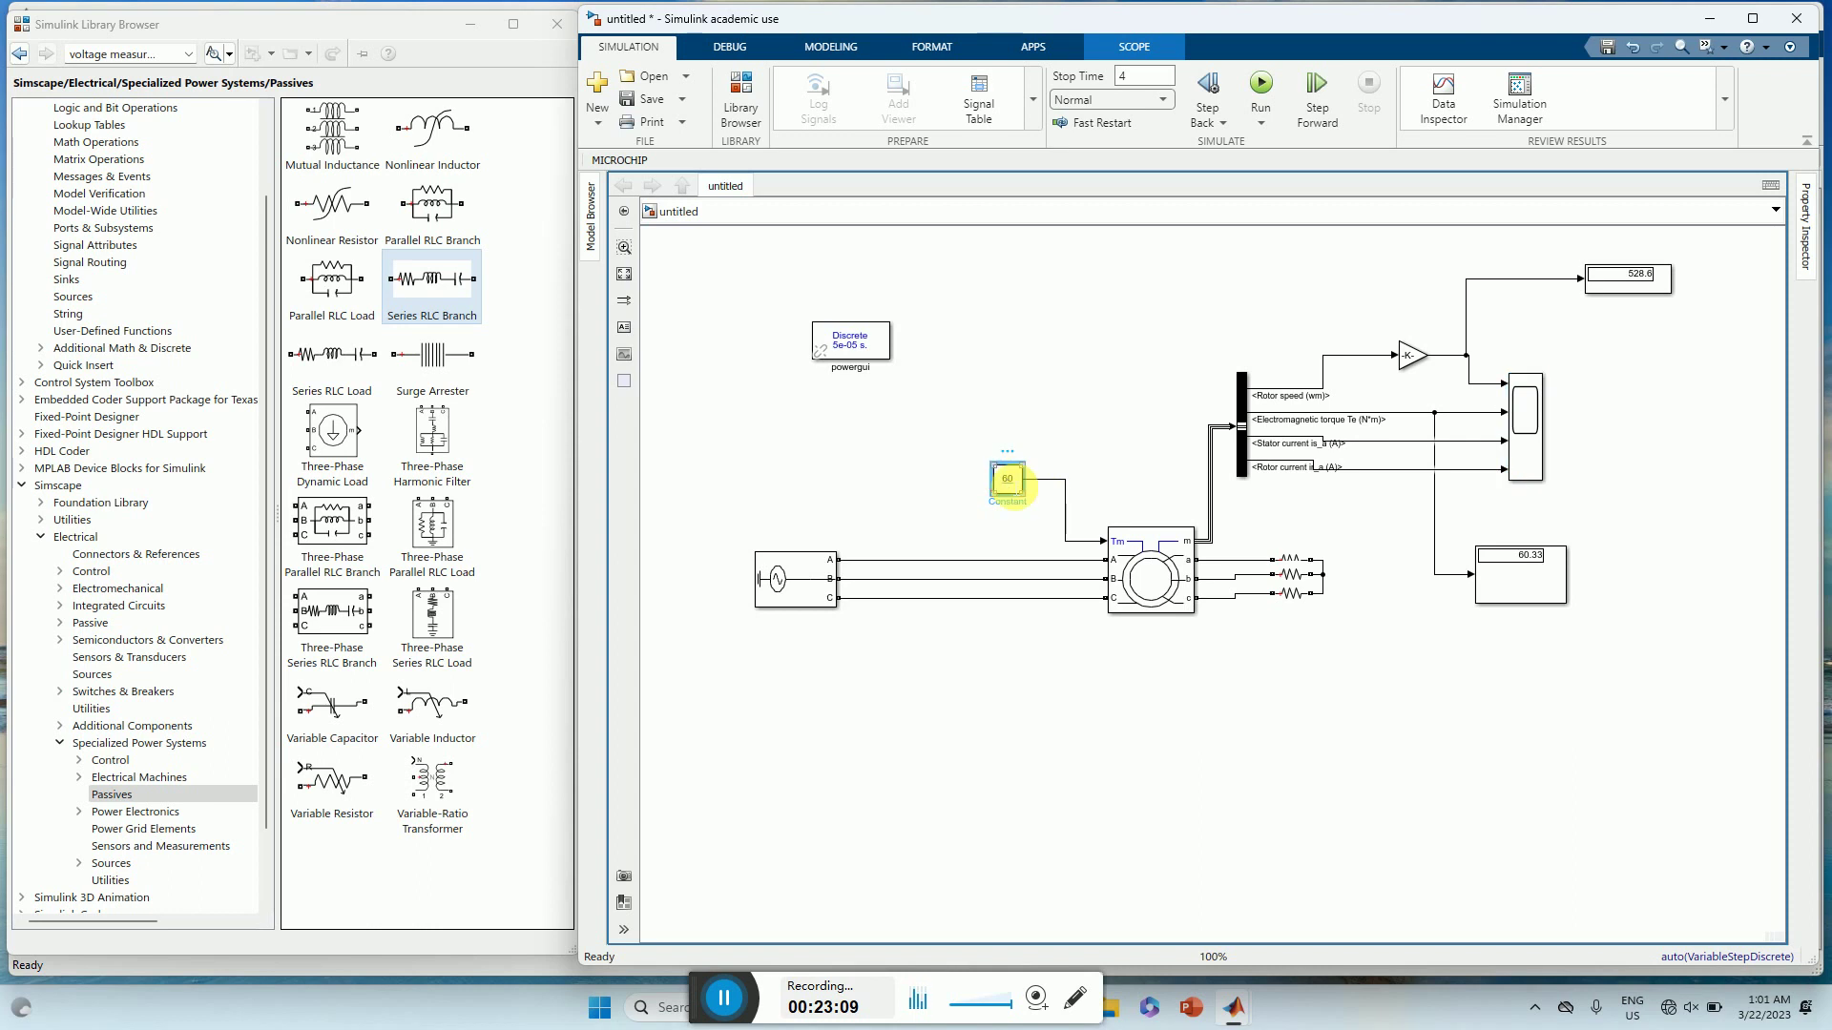
double_click(1003, 485)
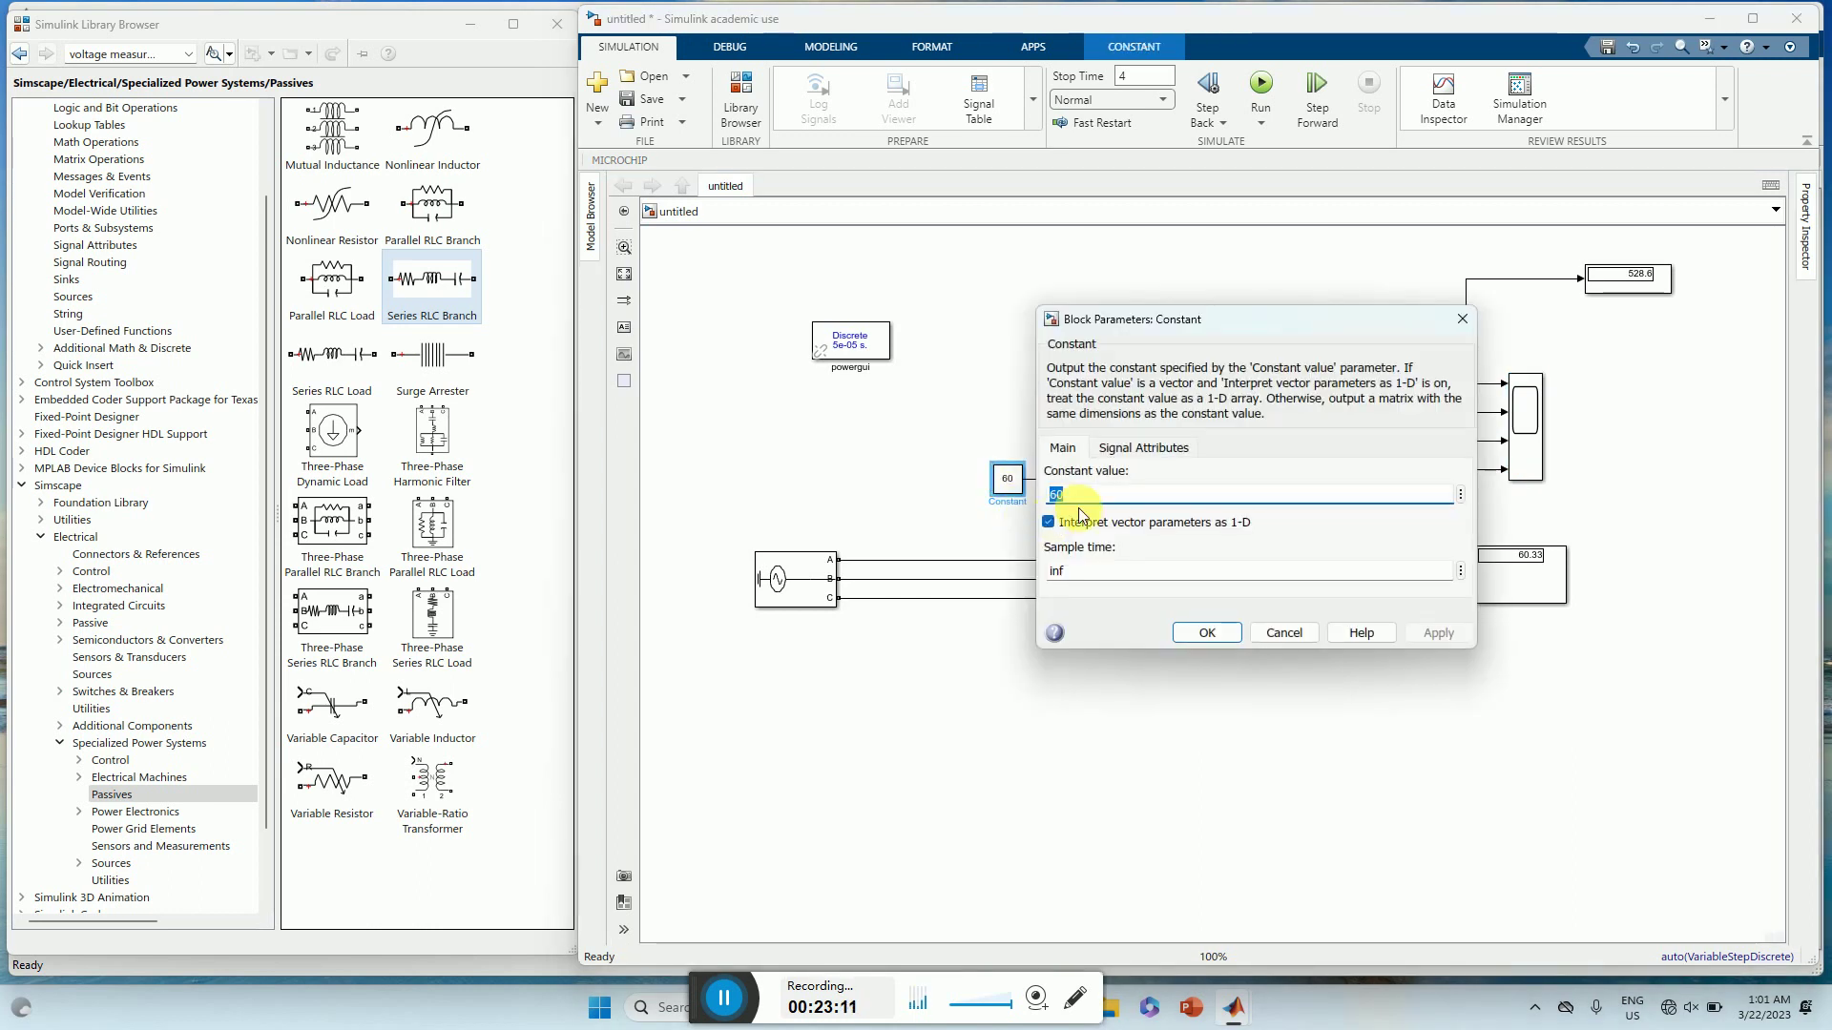
text(30)
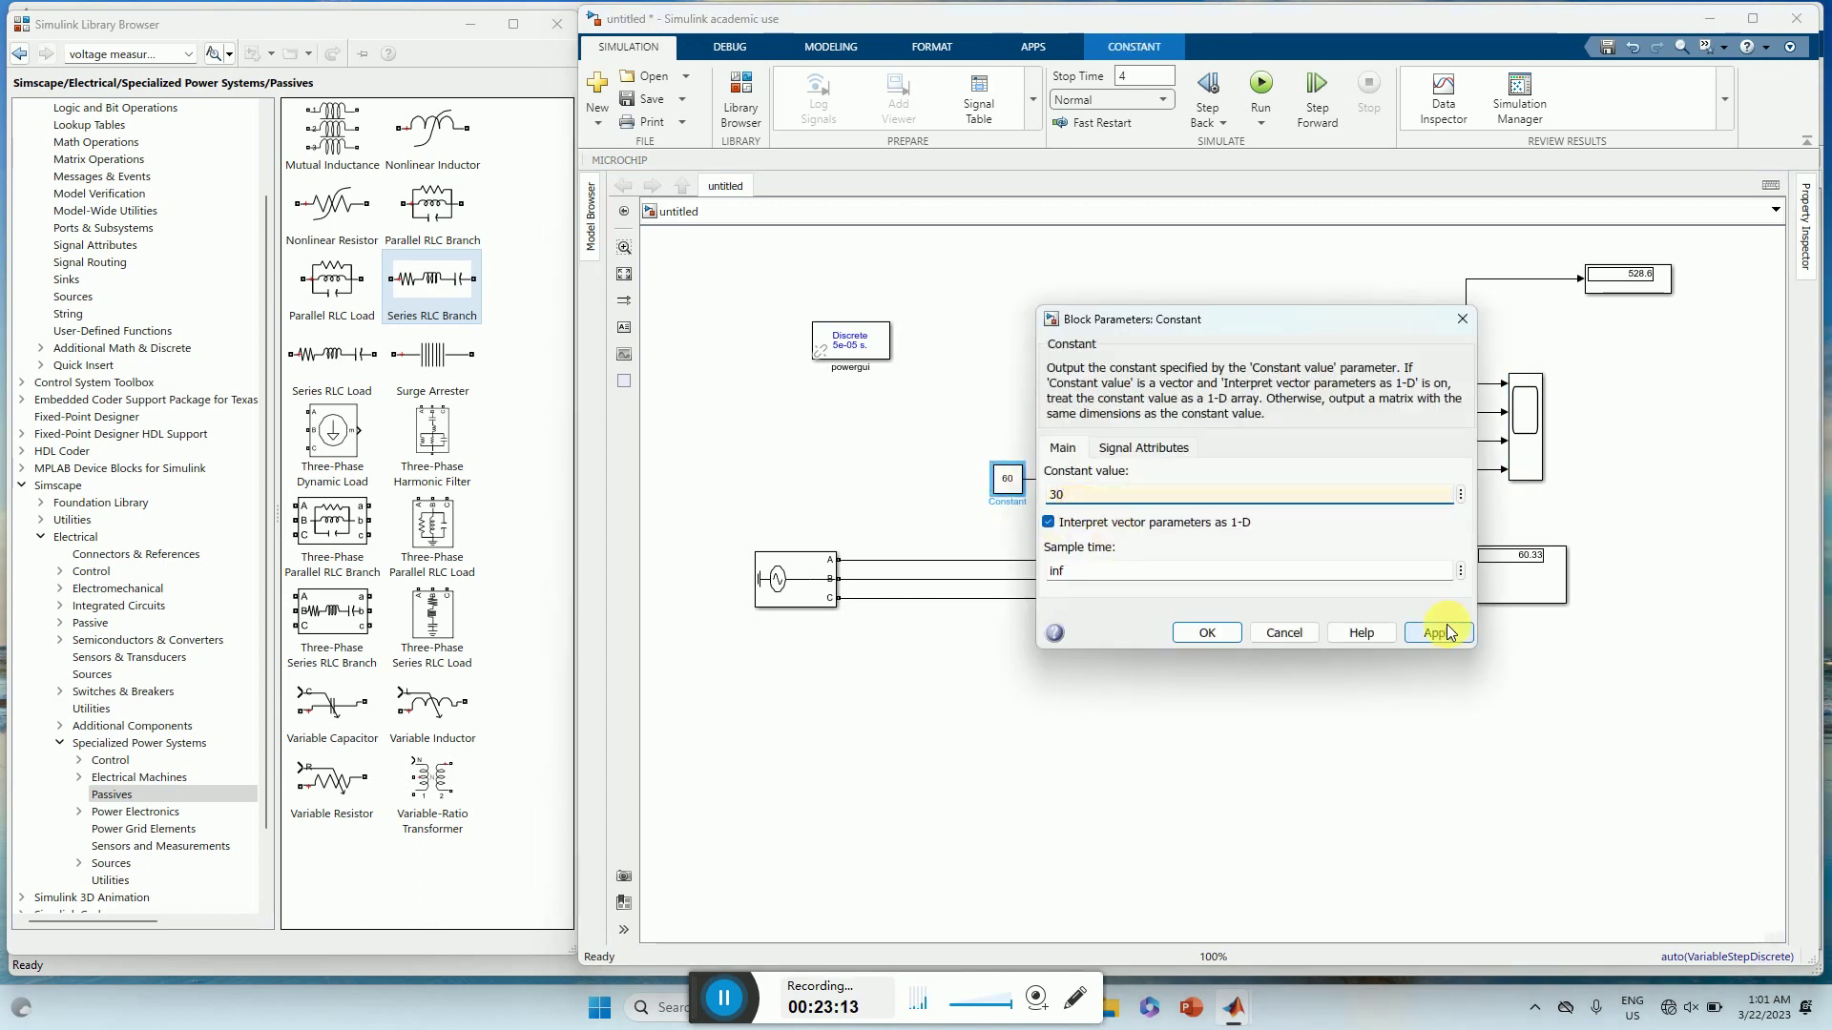
click(1439, 632)
click(1207, 632)
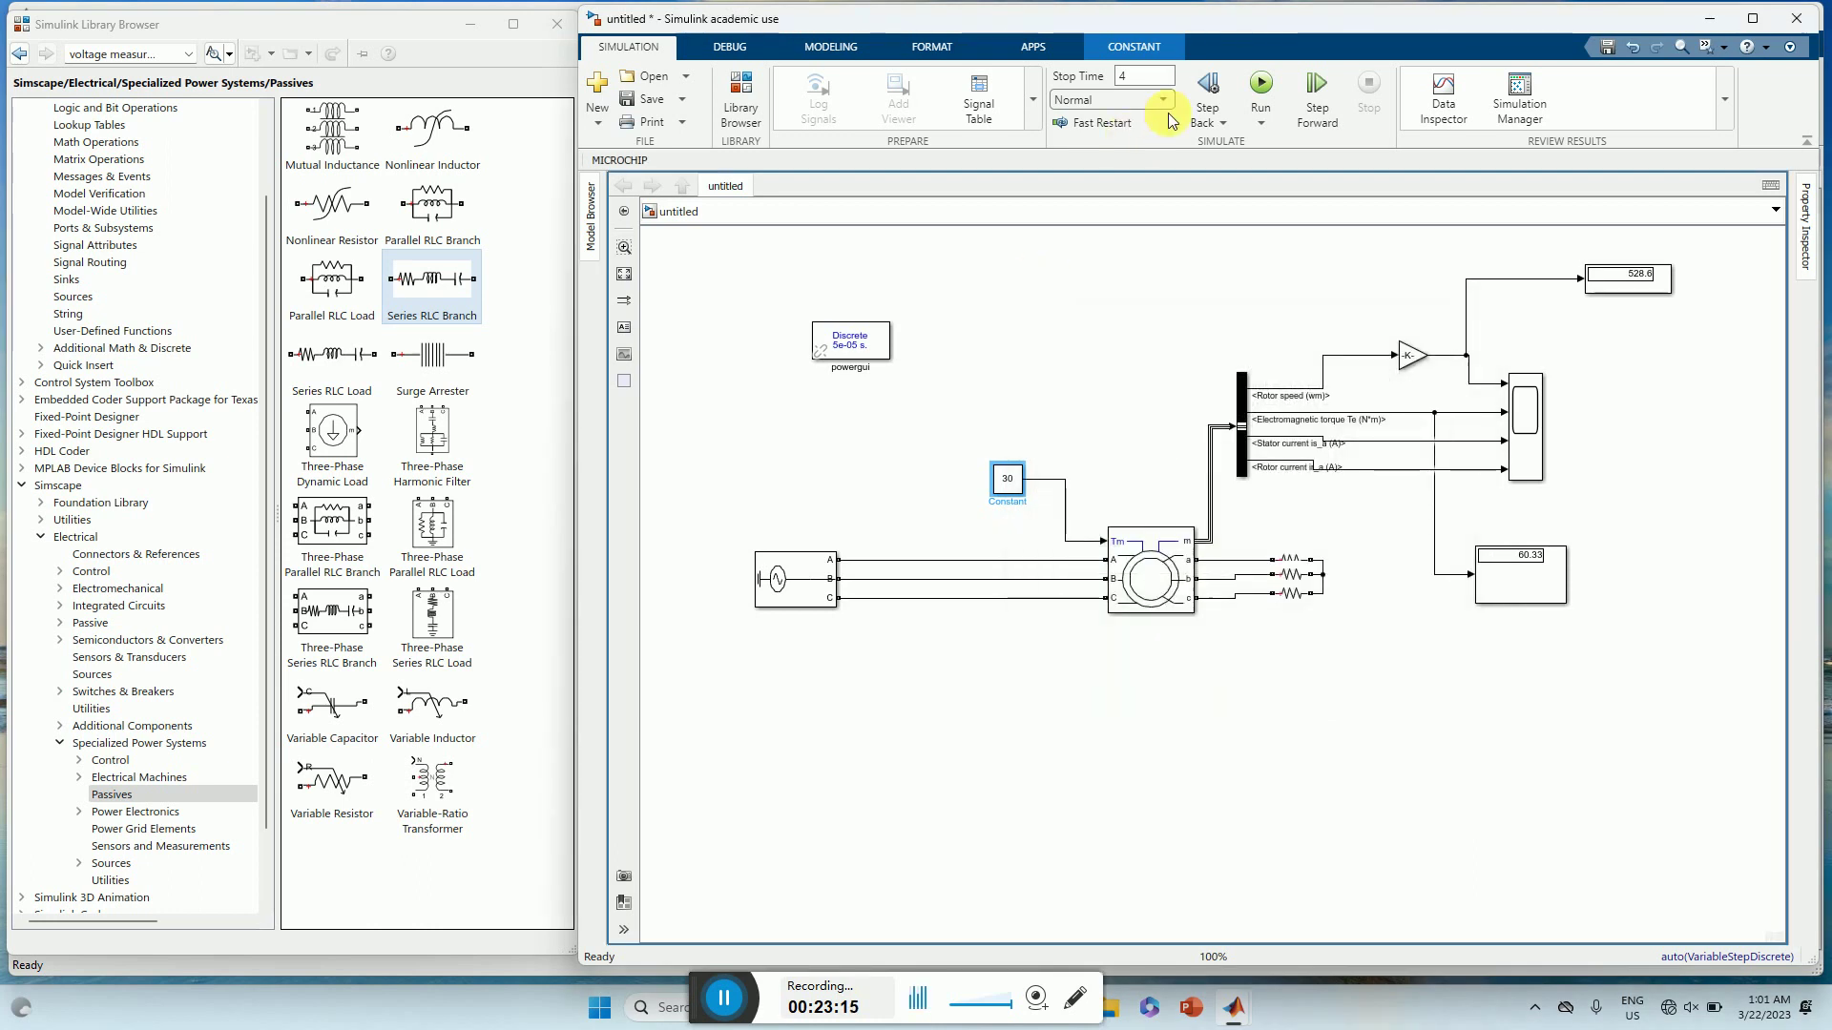
click(1261, 84)
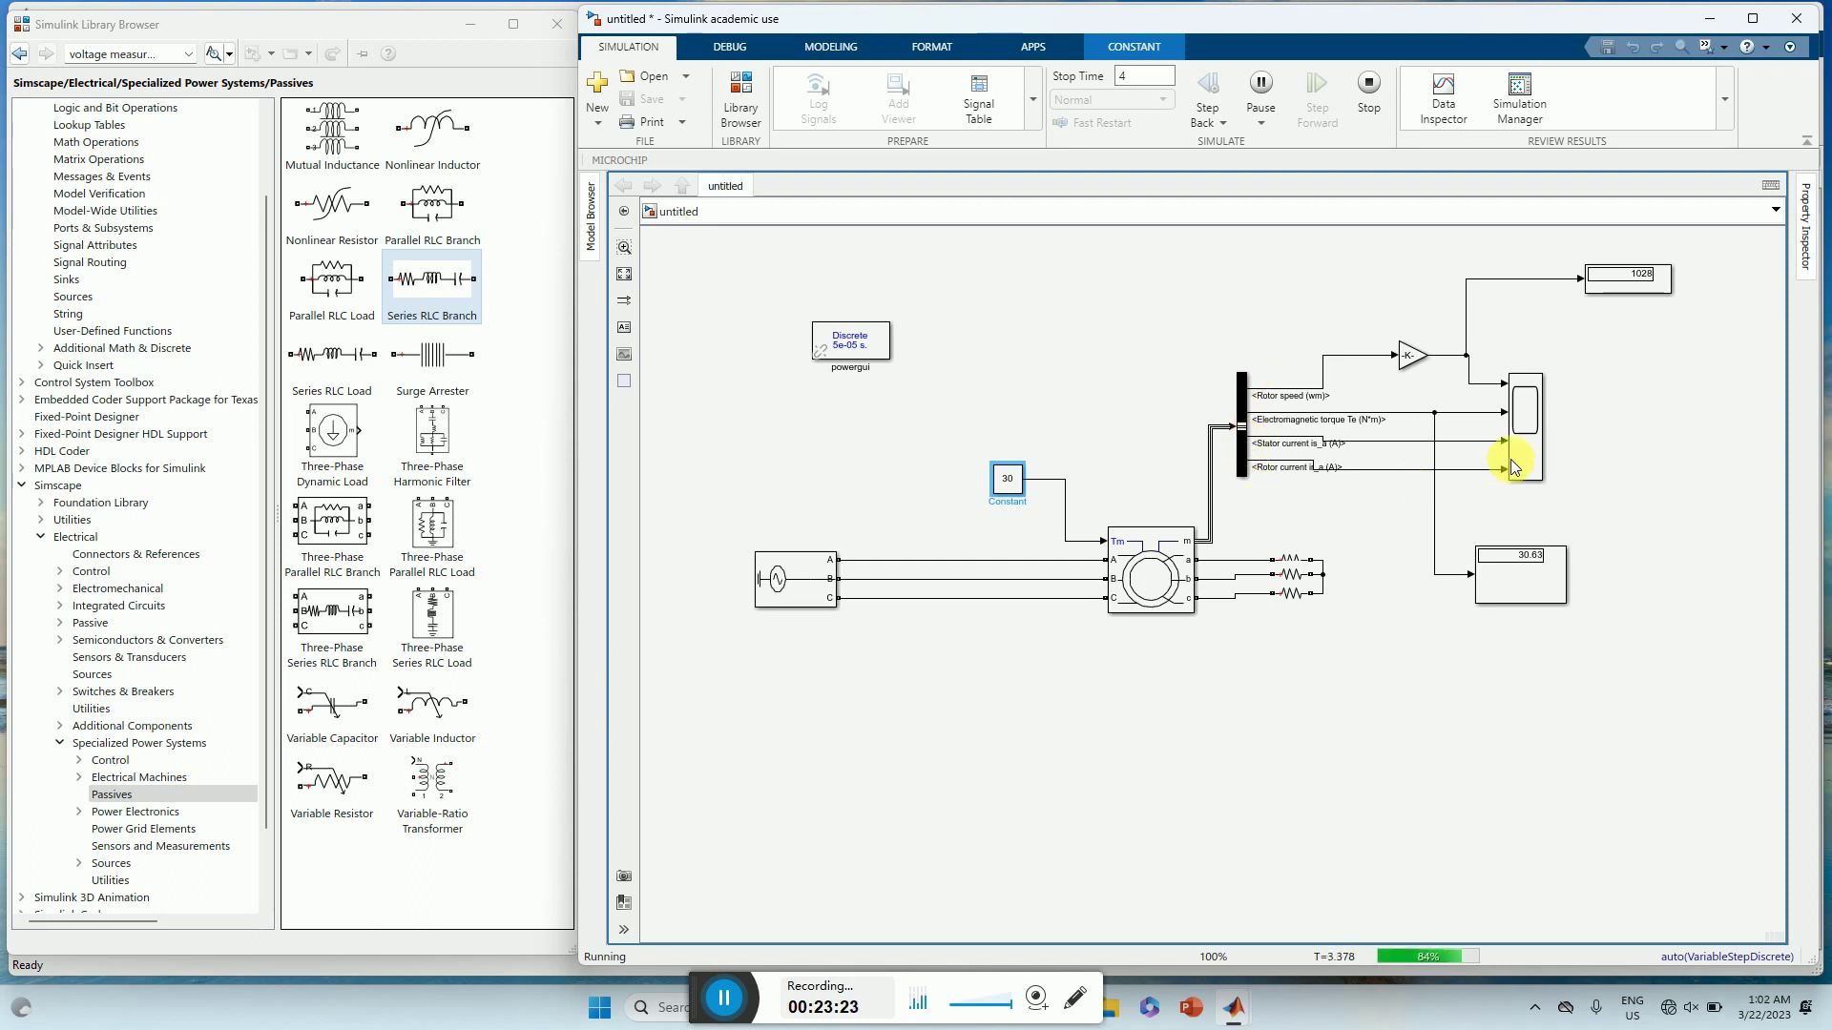
- Open the Scope, scale all axes to fit, examine the curves for the load of 30, and close it
click(1538, 418)
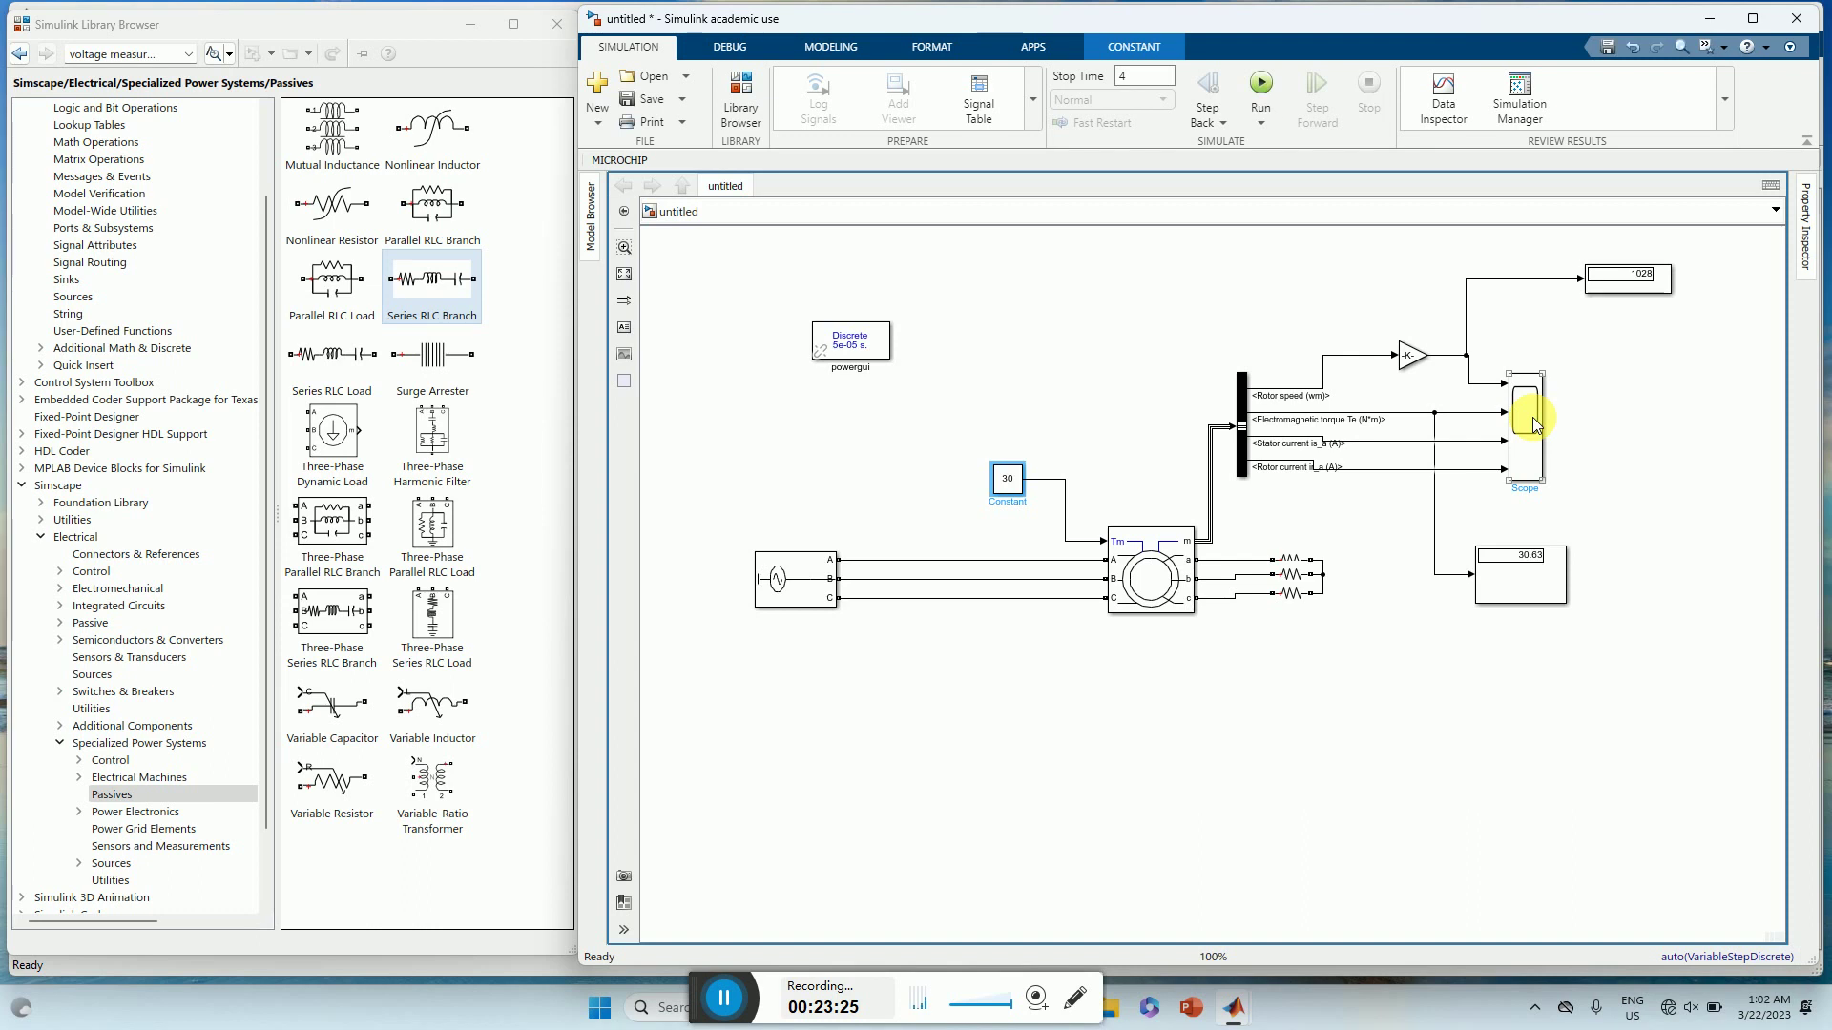
double_click(1533, 420)
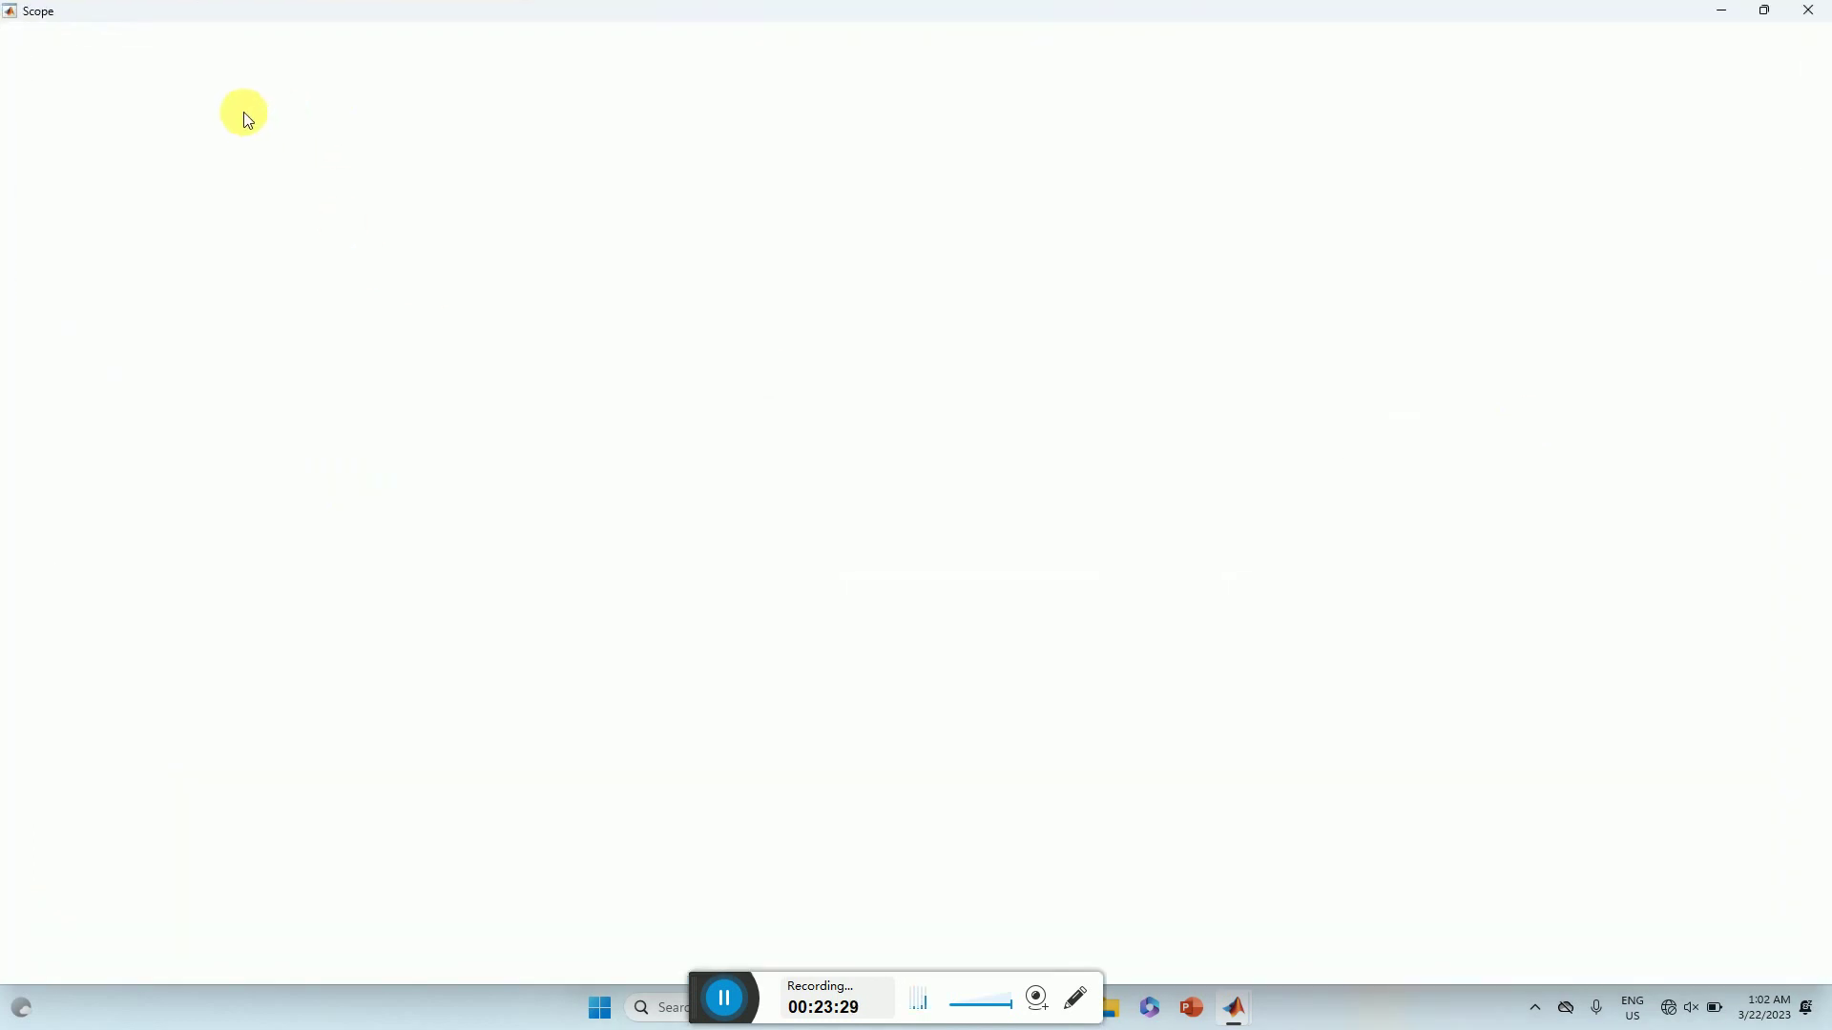
click(231, 63)
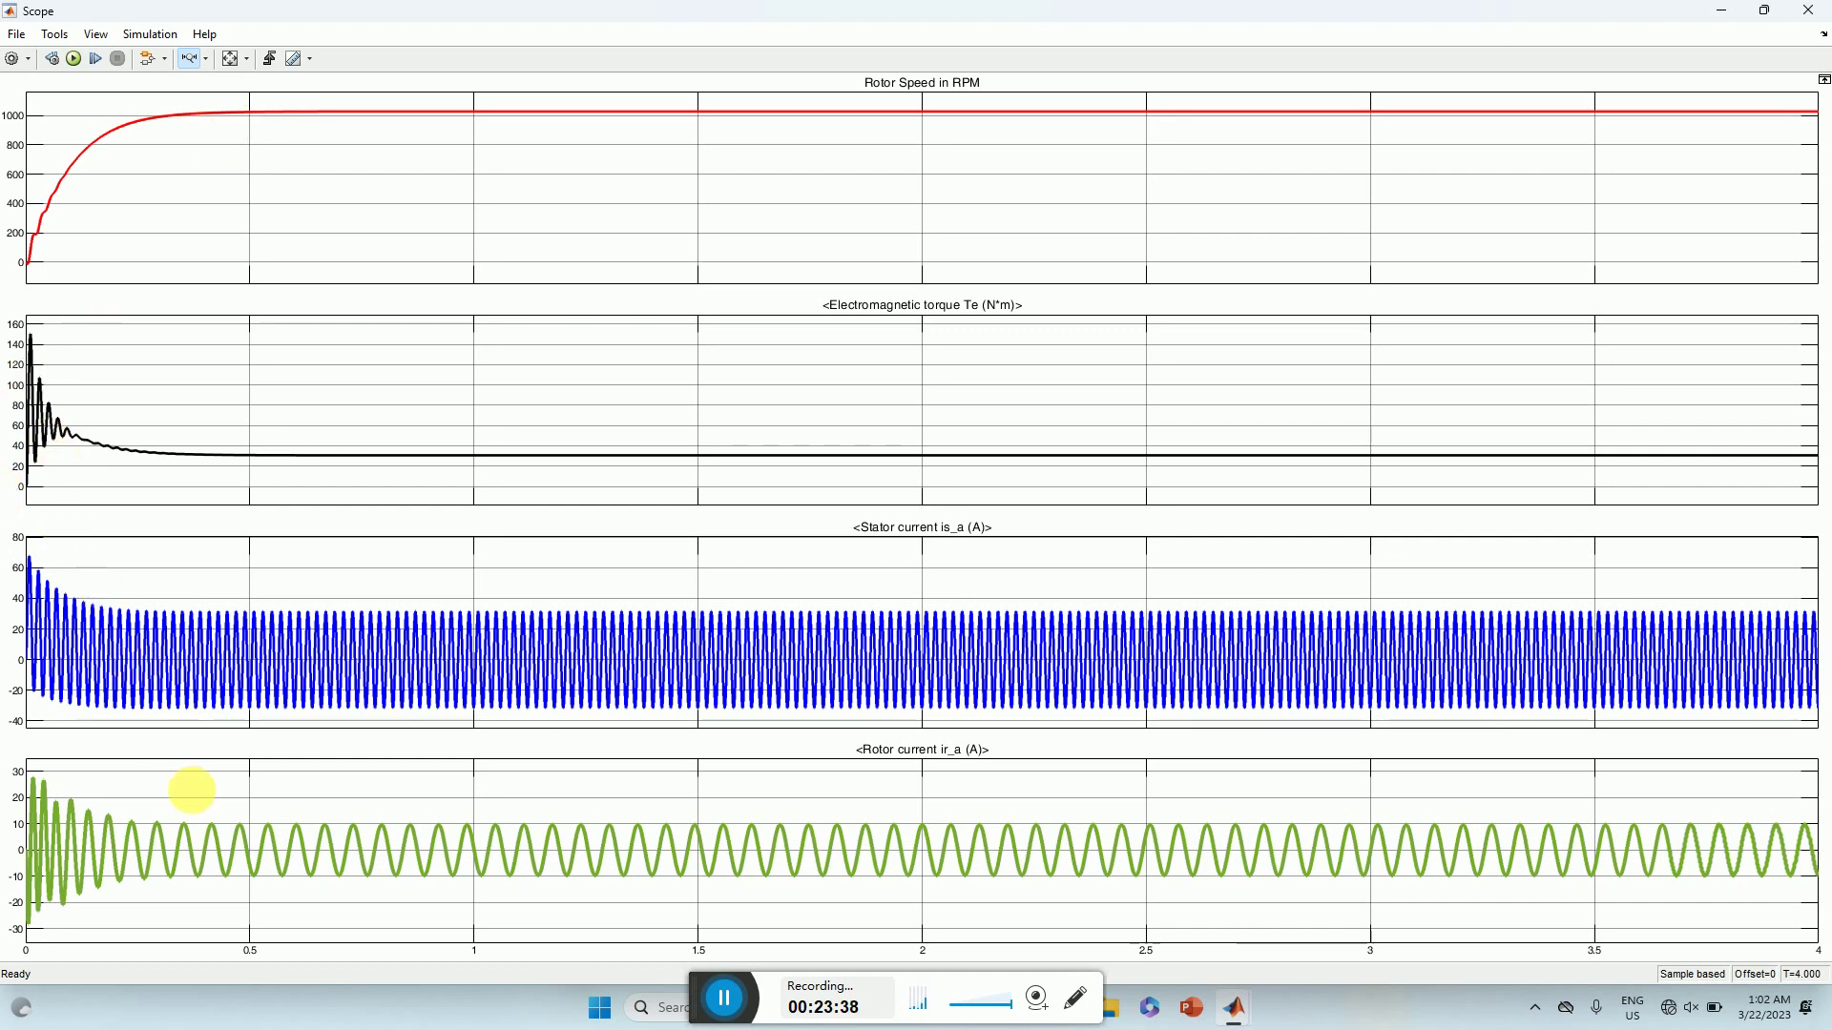
click(1809, 13)
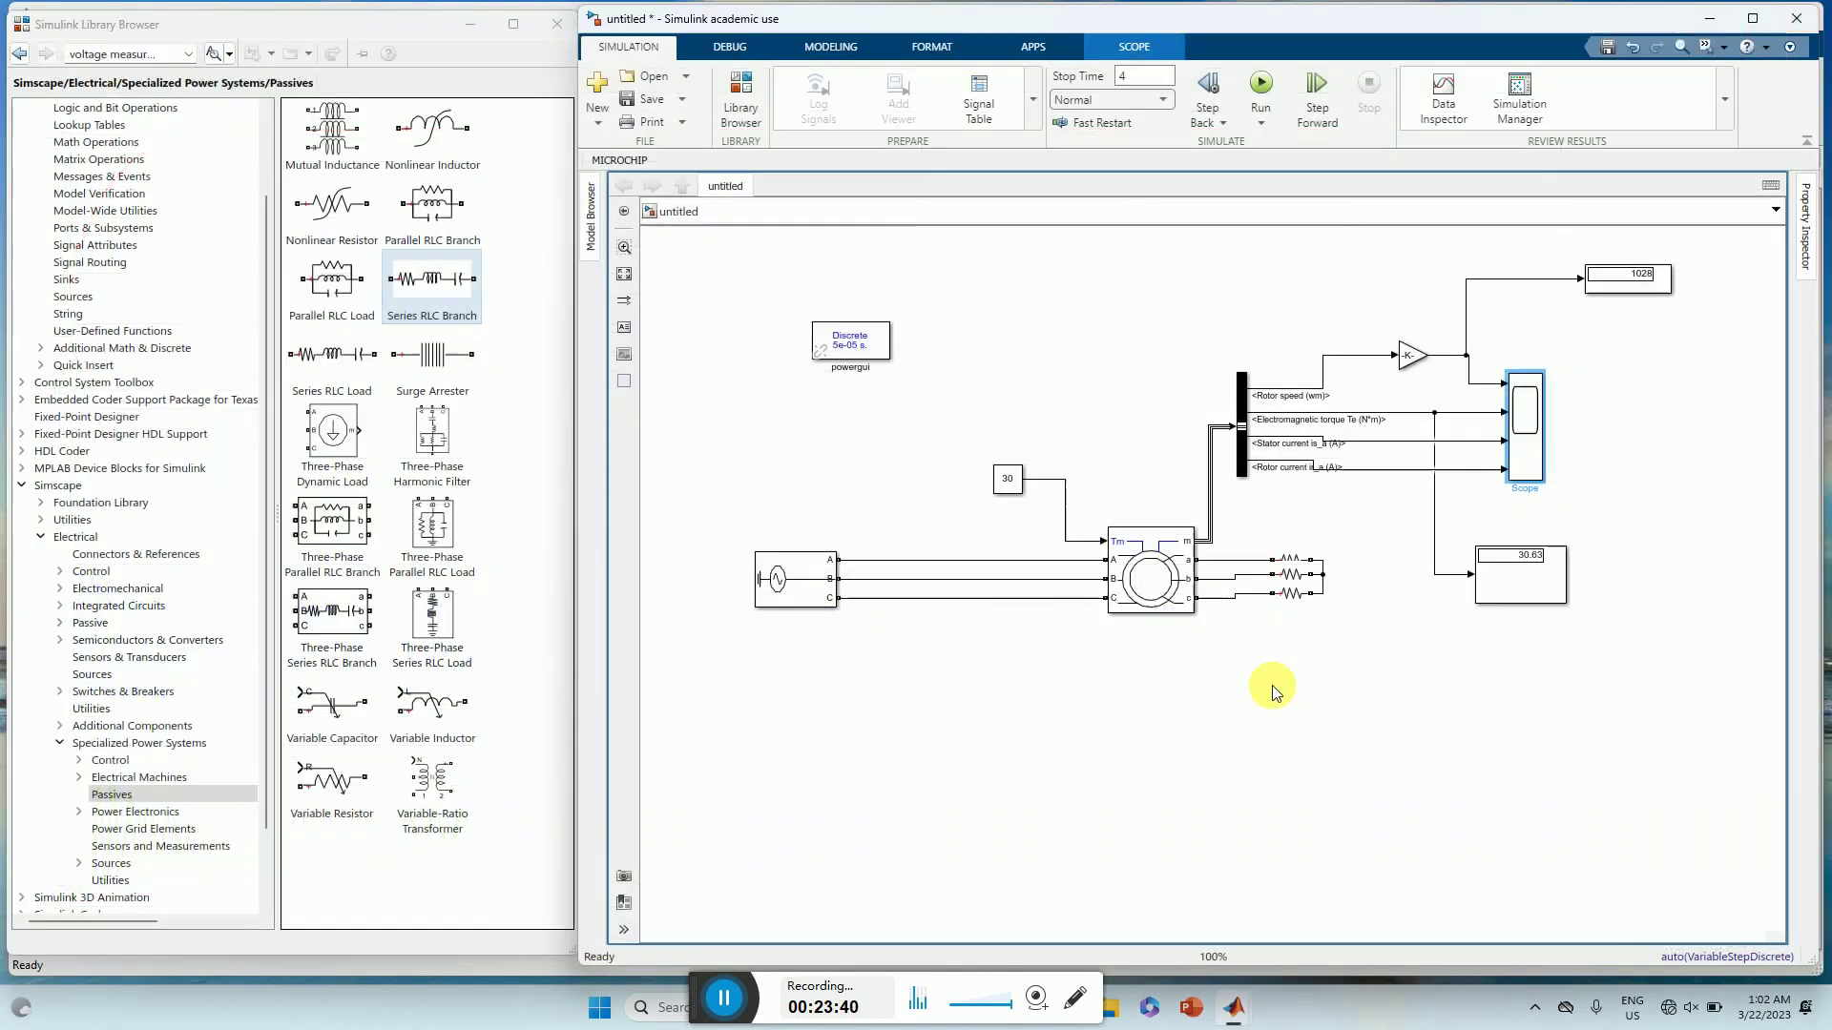
- Set the resistance of the middle external rotor resistor, Series RLC Branch1, to 50 ohms
double_click(1290, 570)
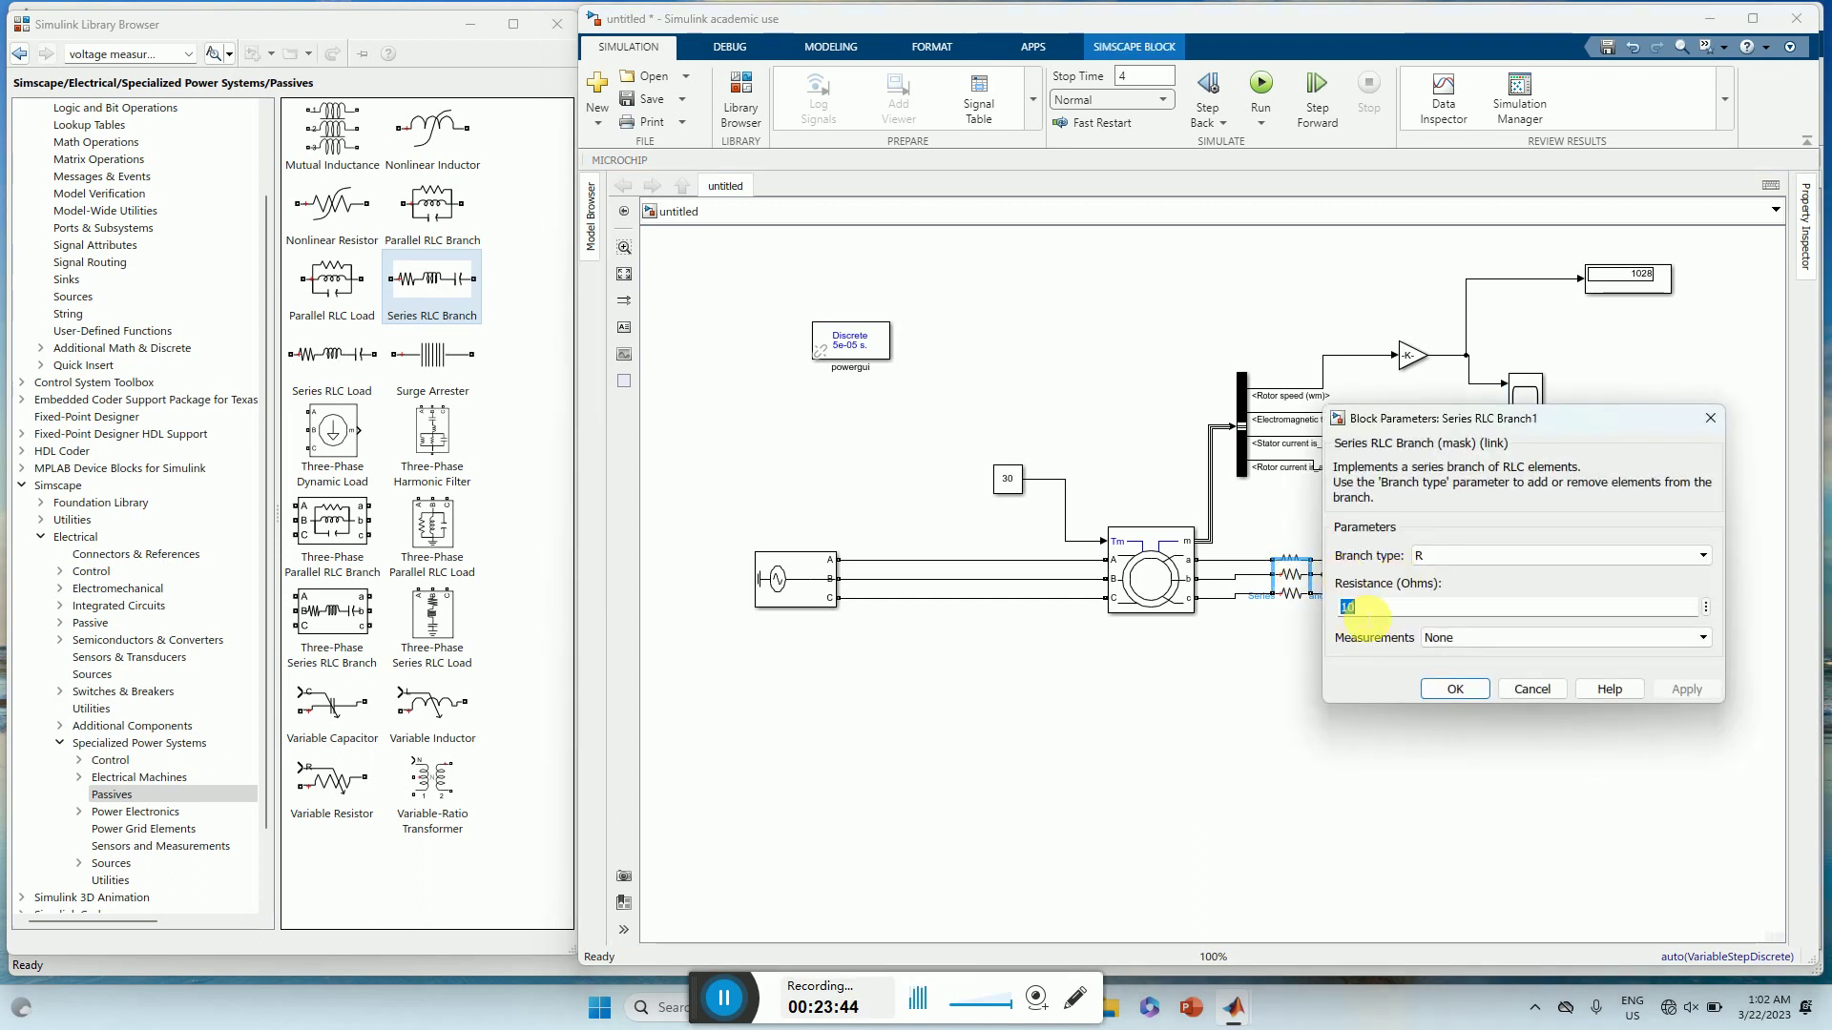
text(2)
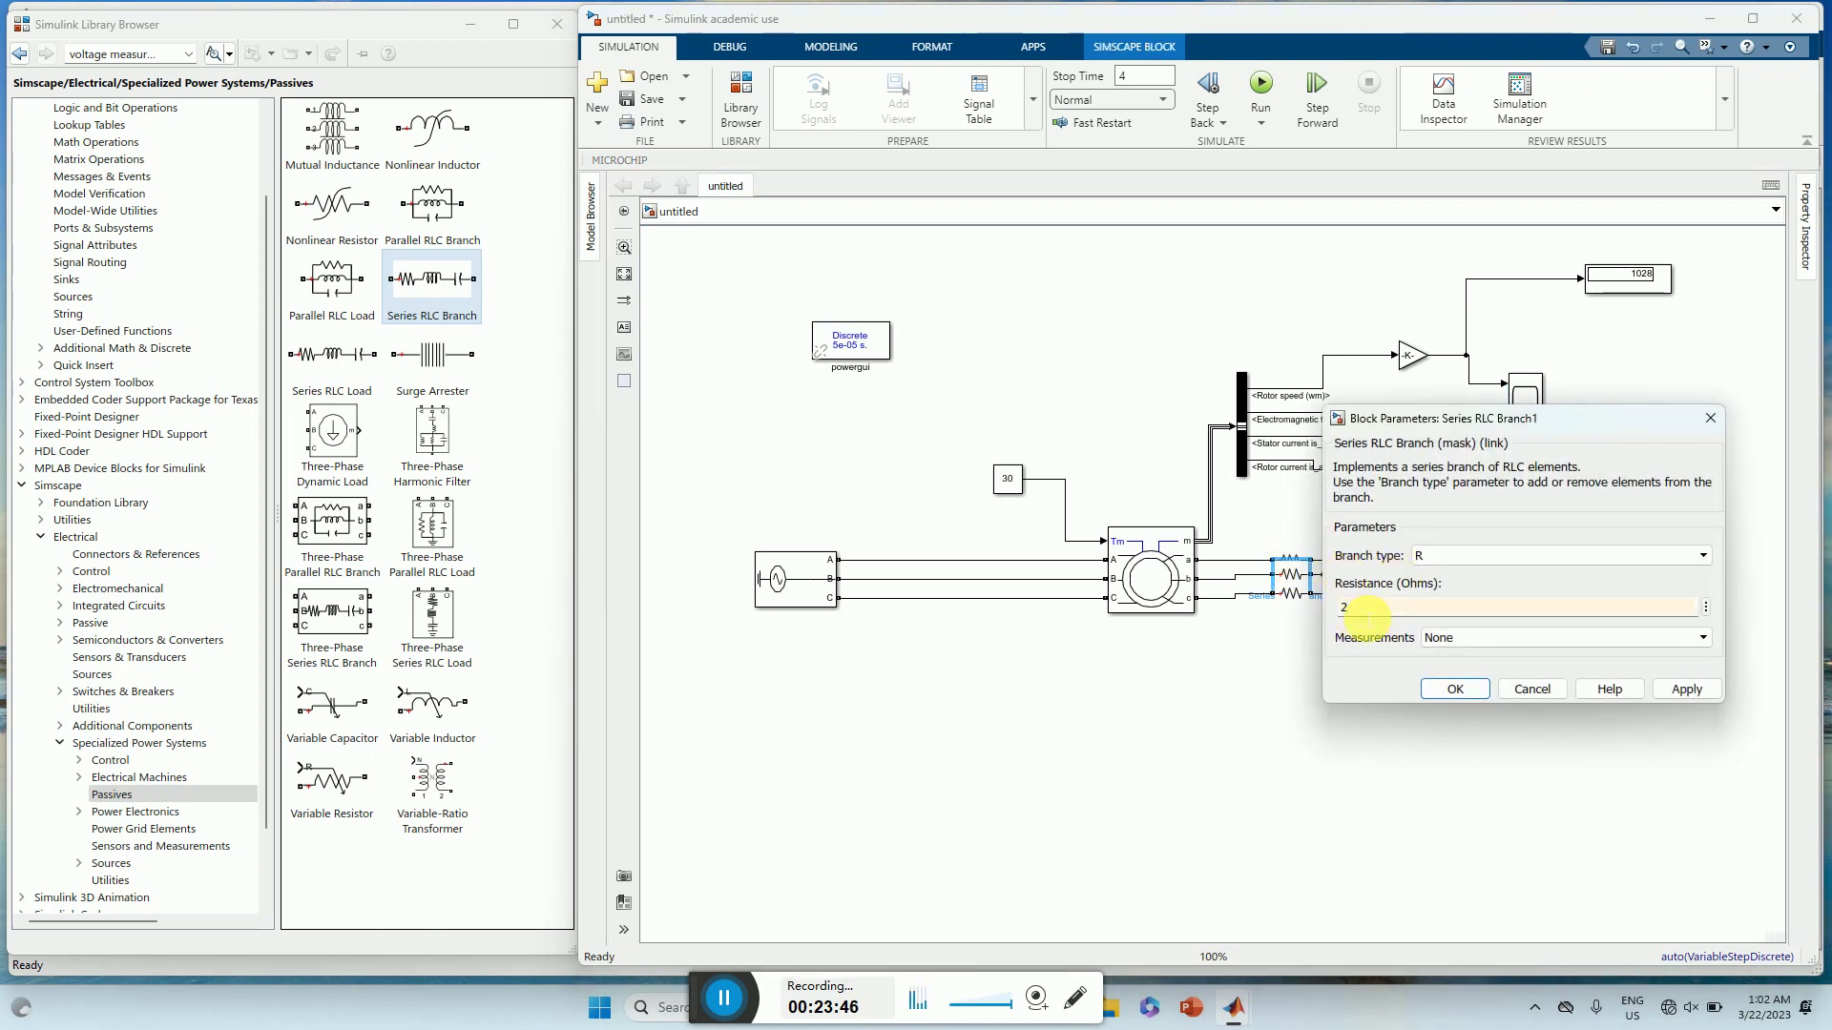
text(50)
click(1455, 690)
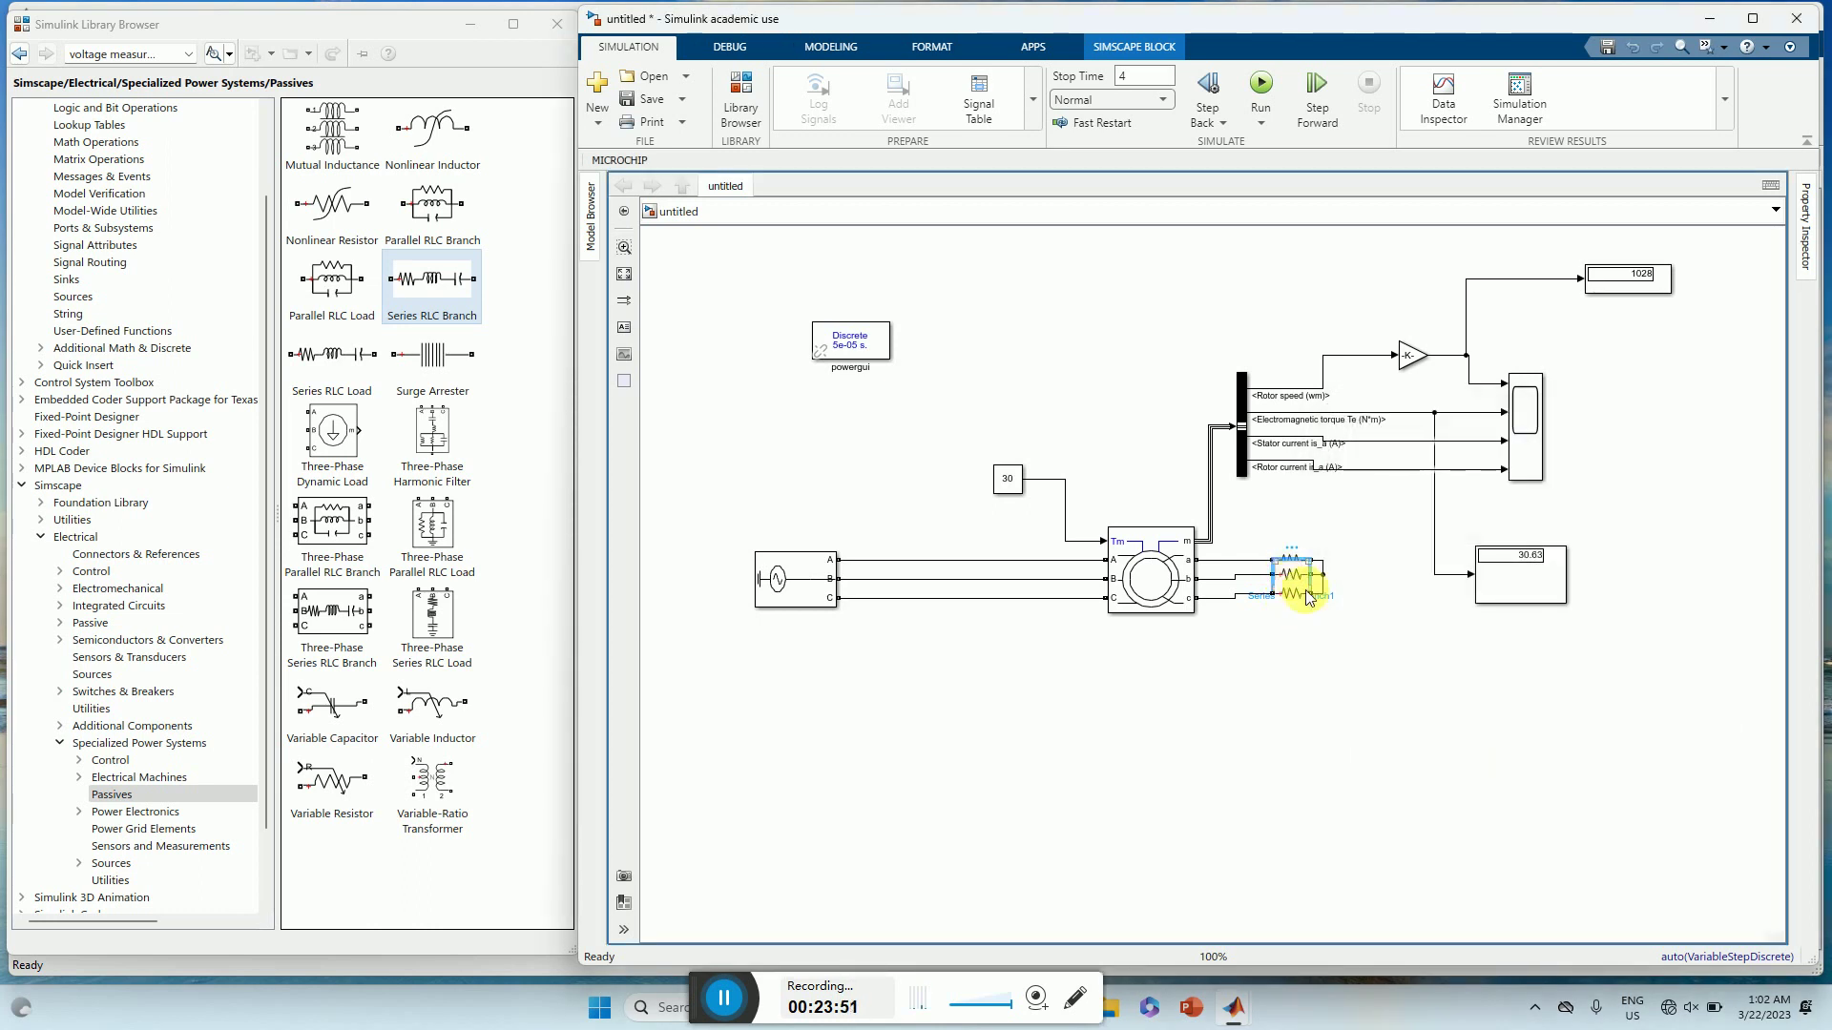
double_click(1286, 579)
click(1452, 689)
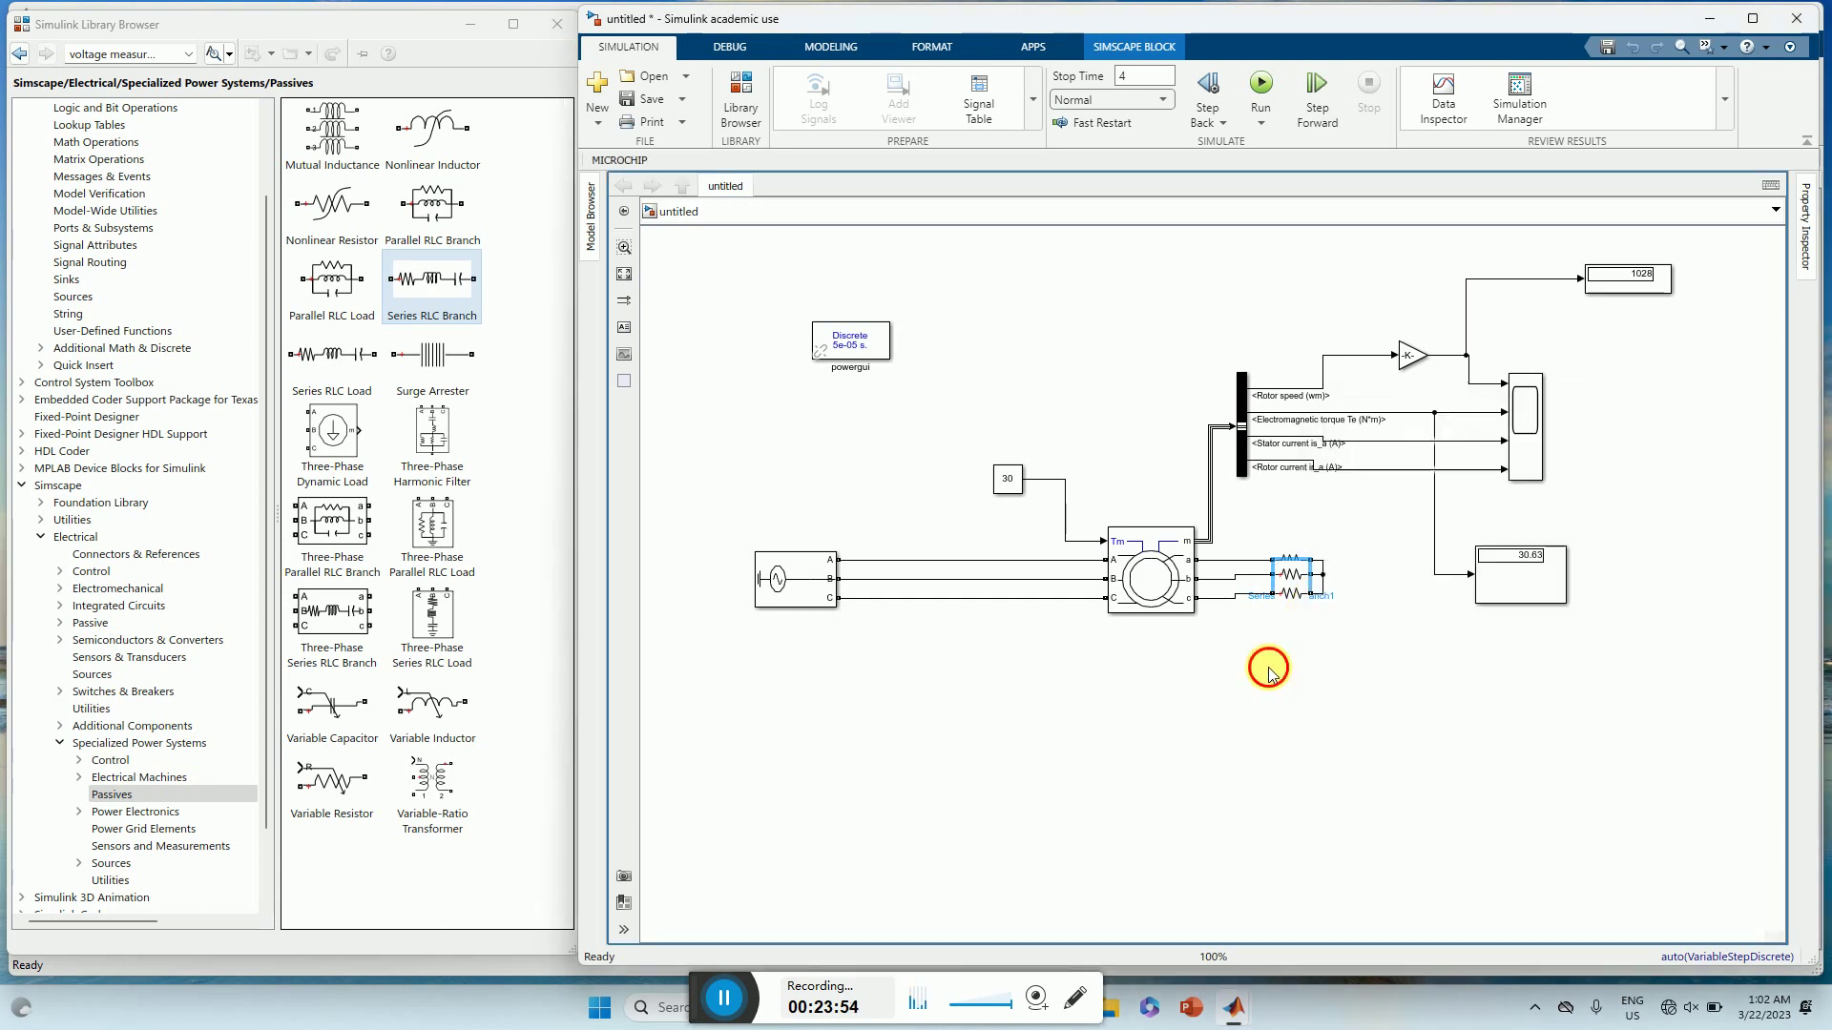
- Set the resistance of the lower external rotor resistor, Series RLC Branch2, to 50 ohms
click(1290, 599)
double_click(1290, 599)
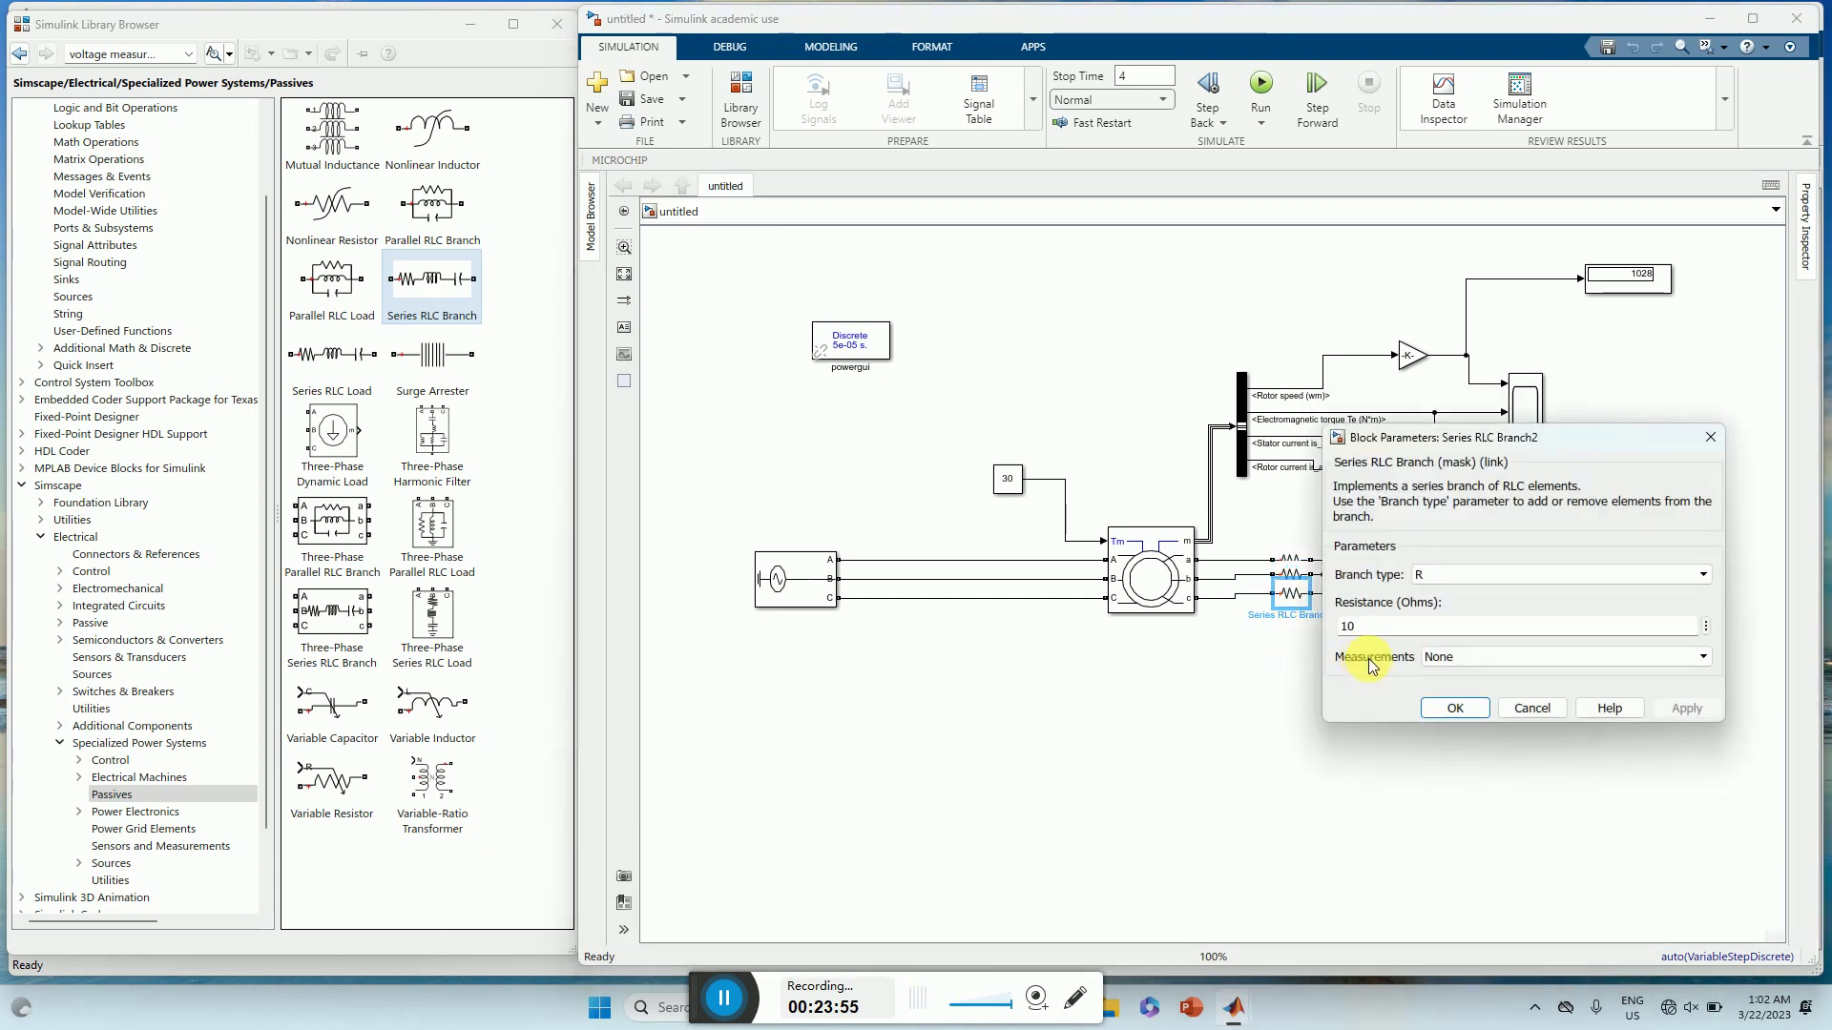
click(1372, 629)
text(50)
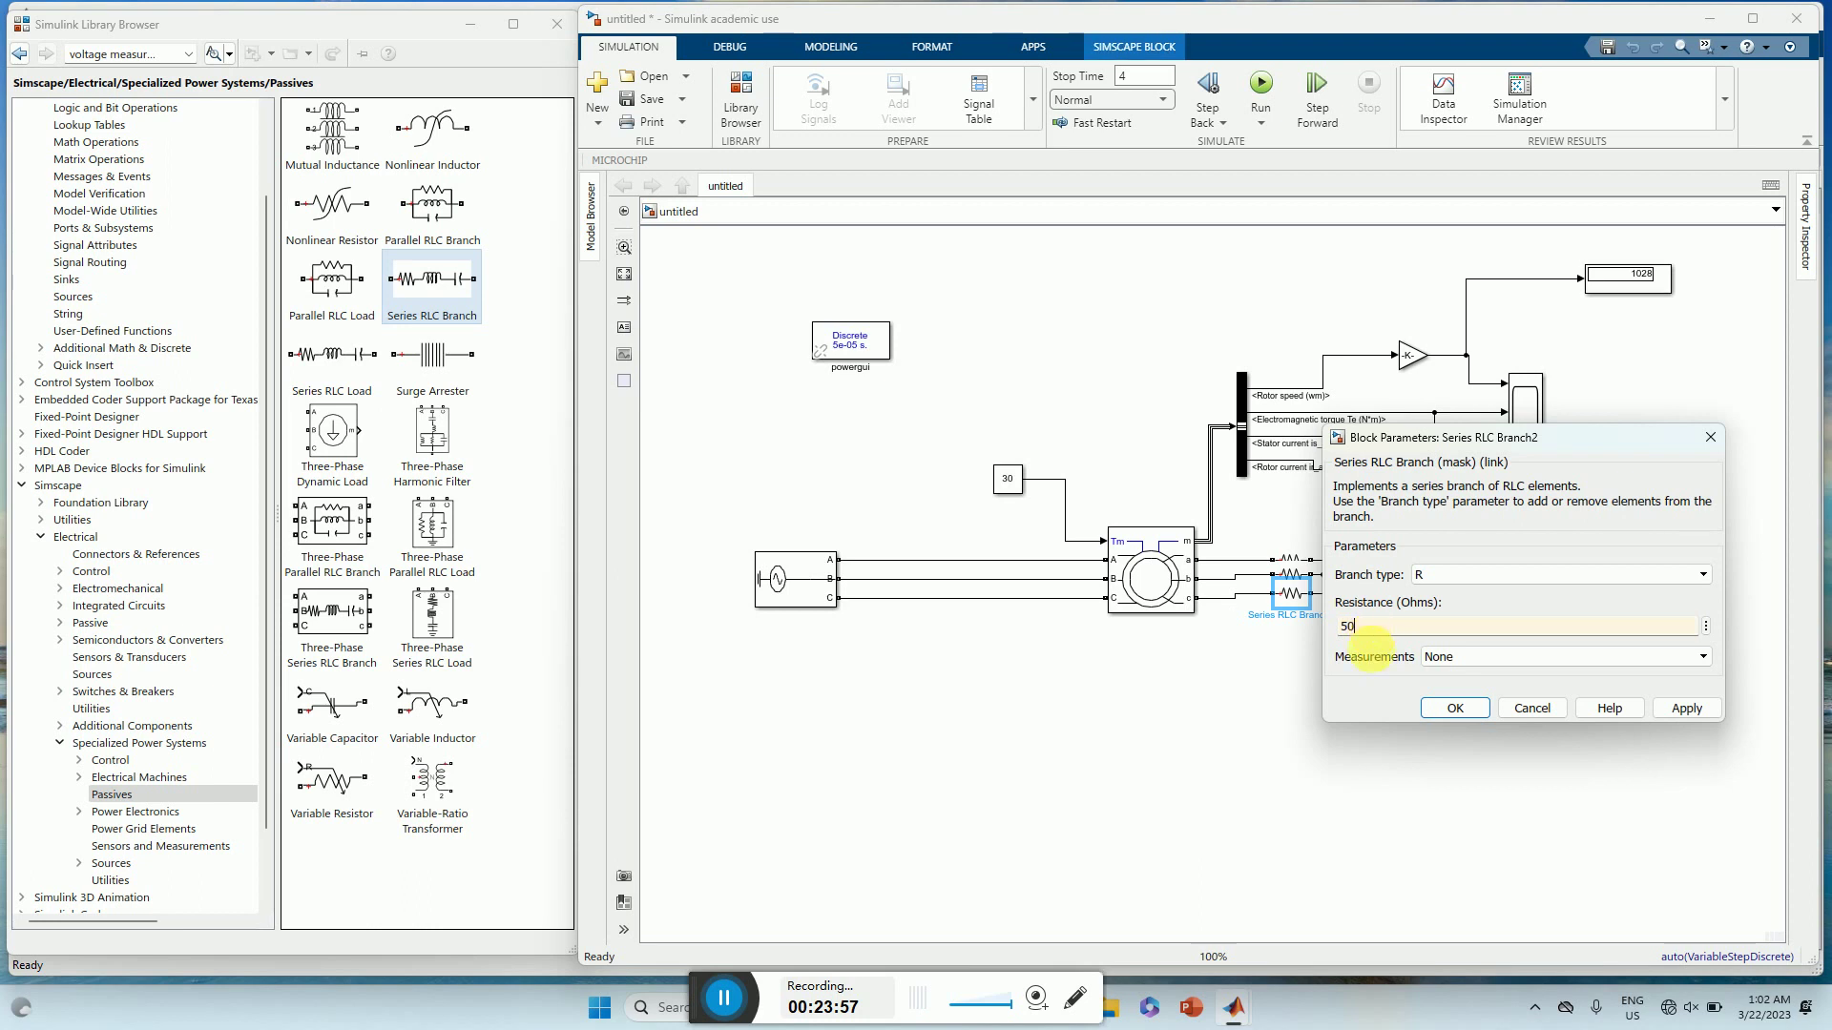
click(1285, 612)
key(Return)
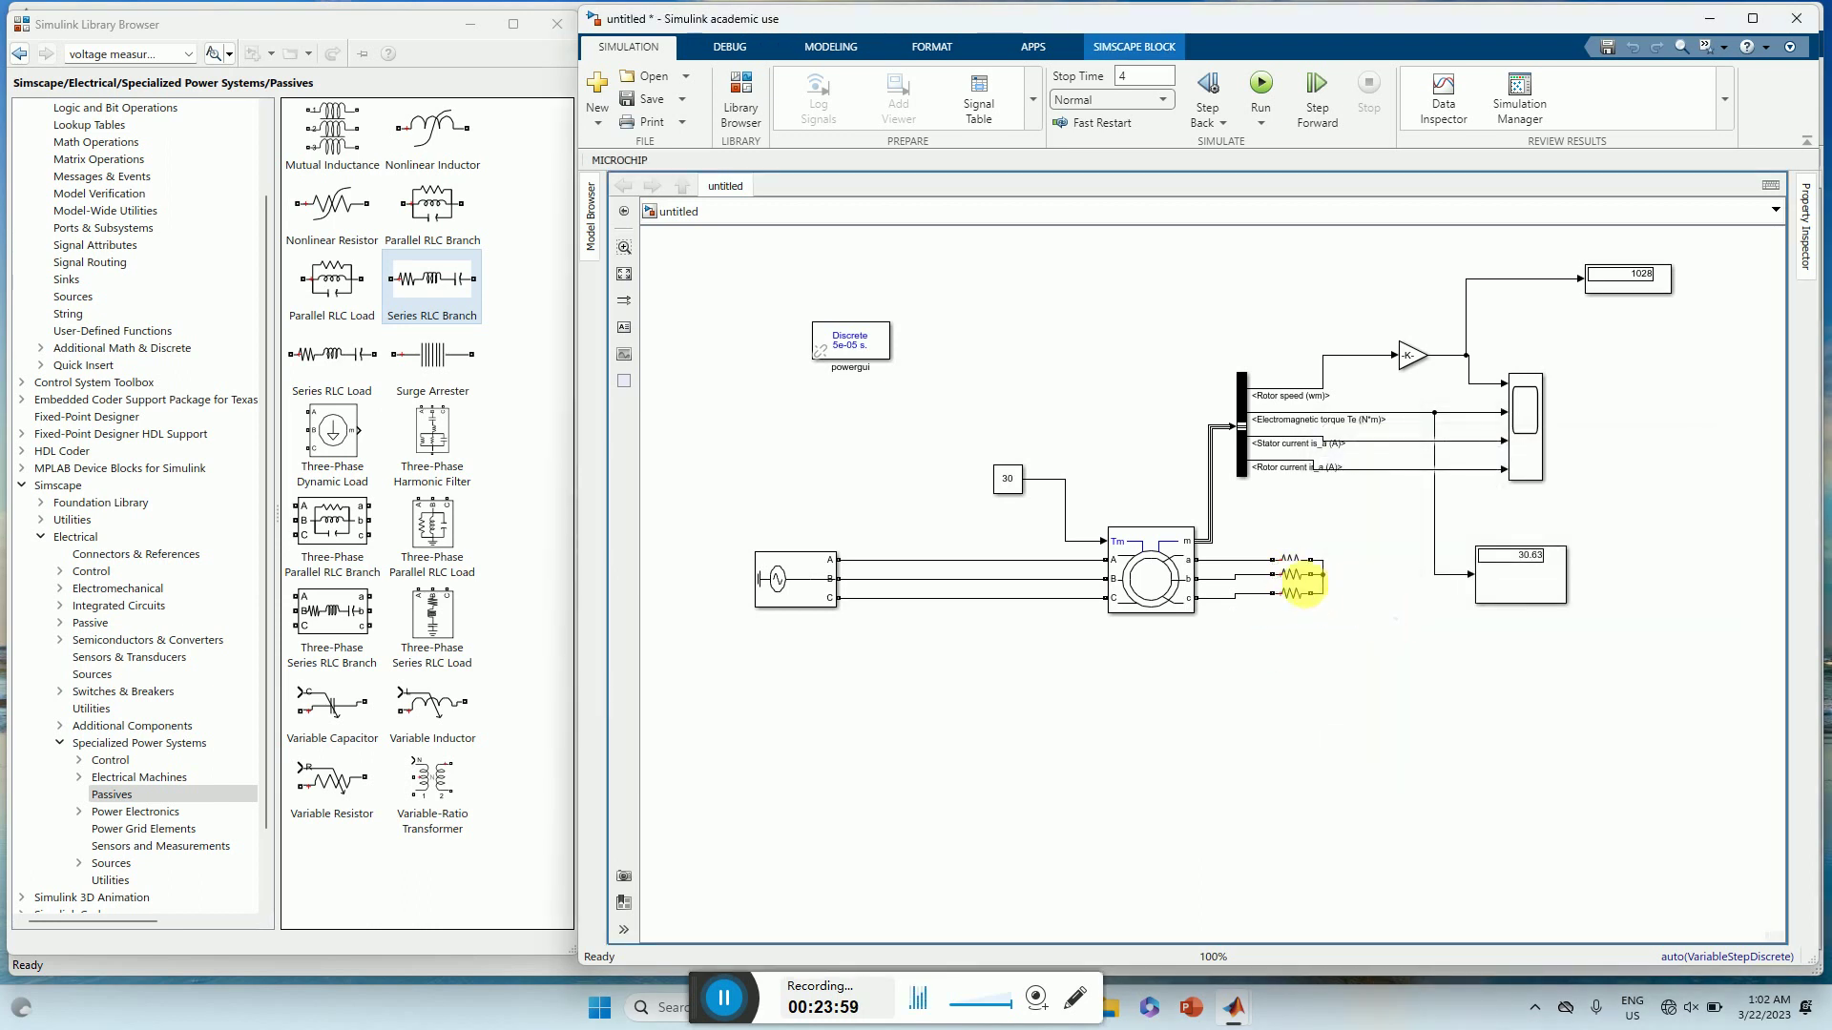
double_click(1294, 578)
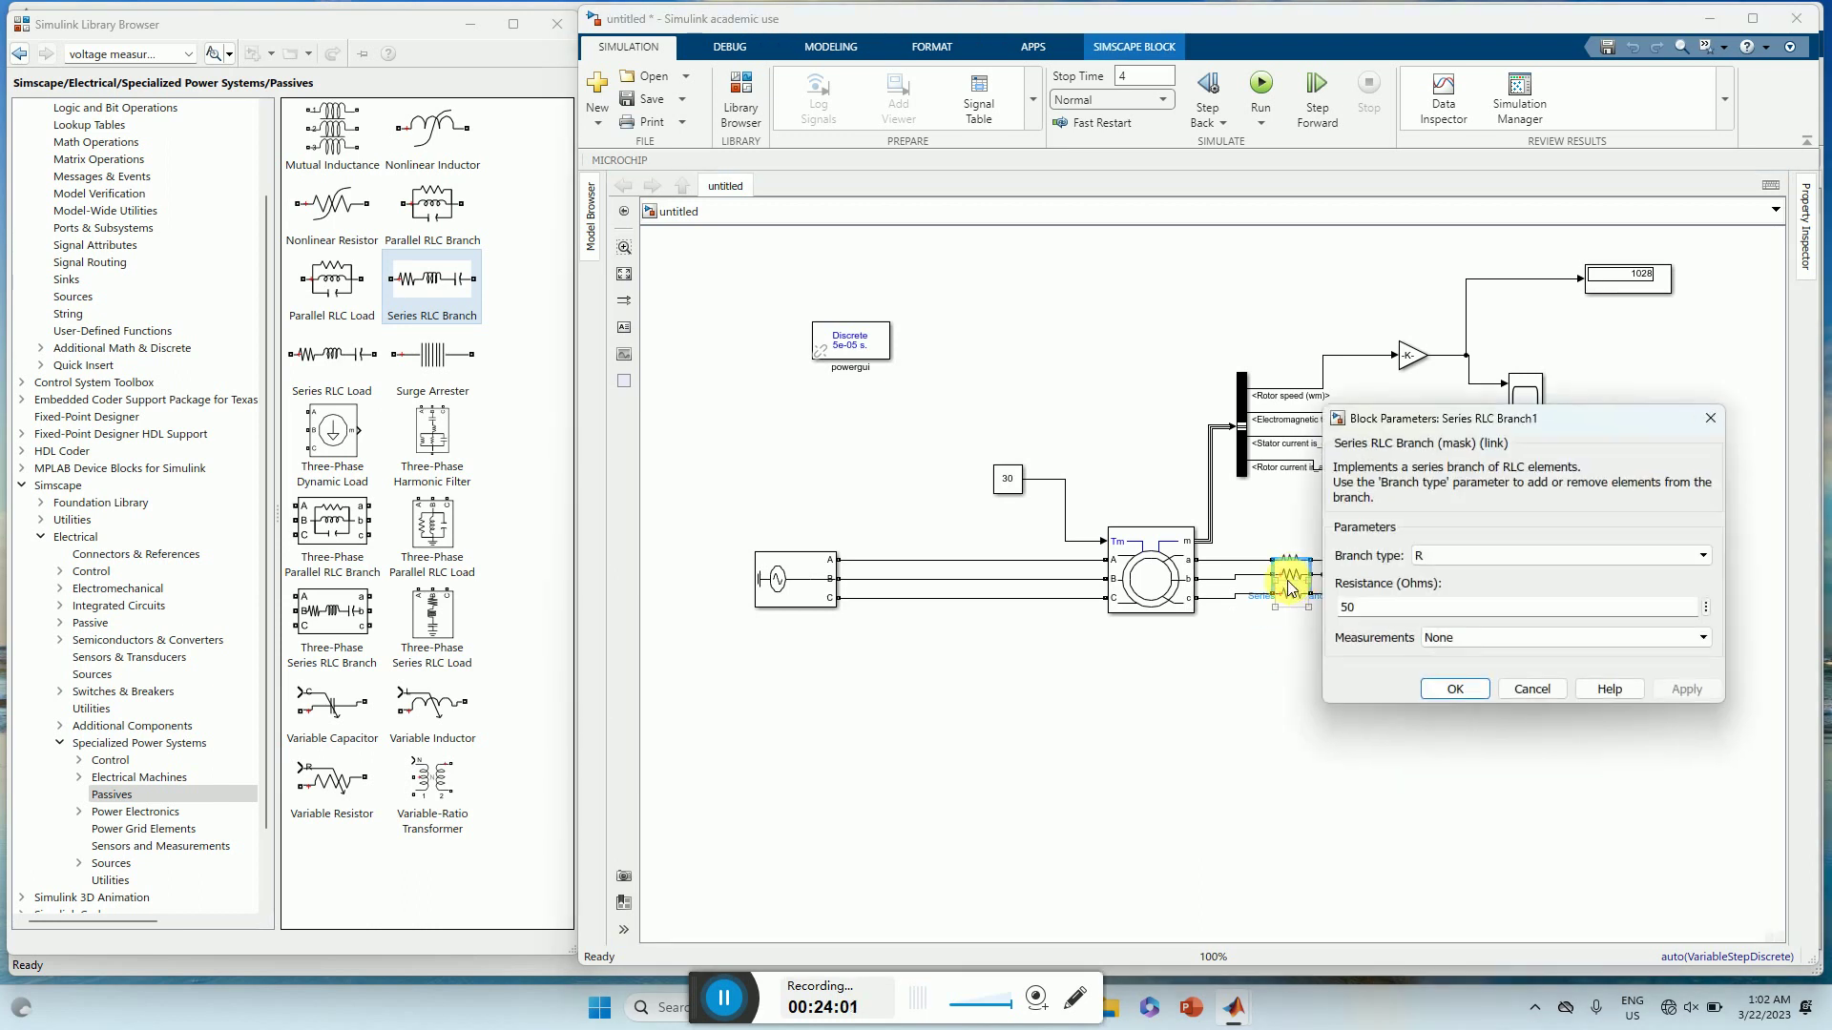
click(1450, 689)
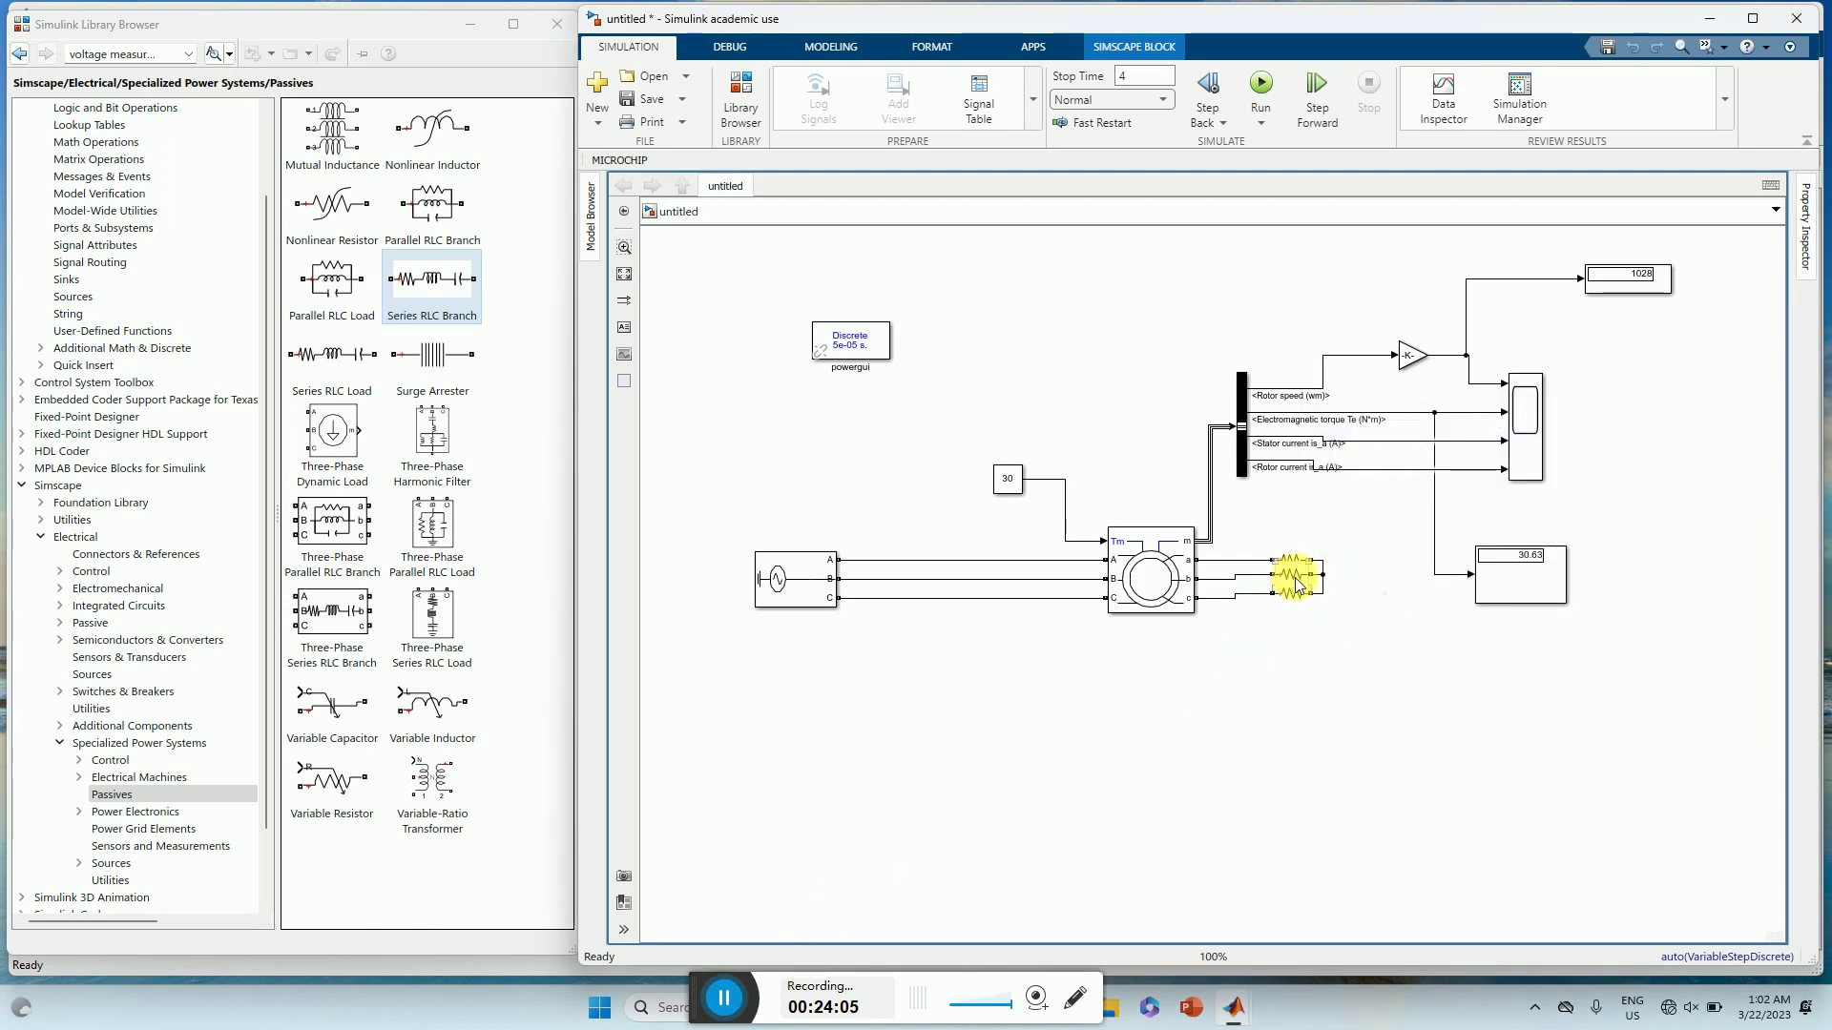
drag(1313, 585, 1298, 579)
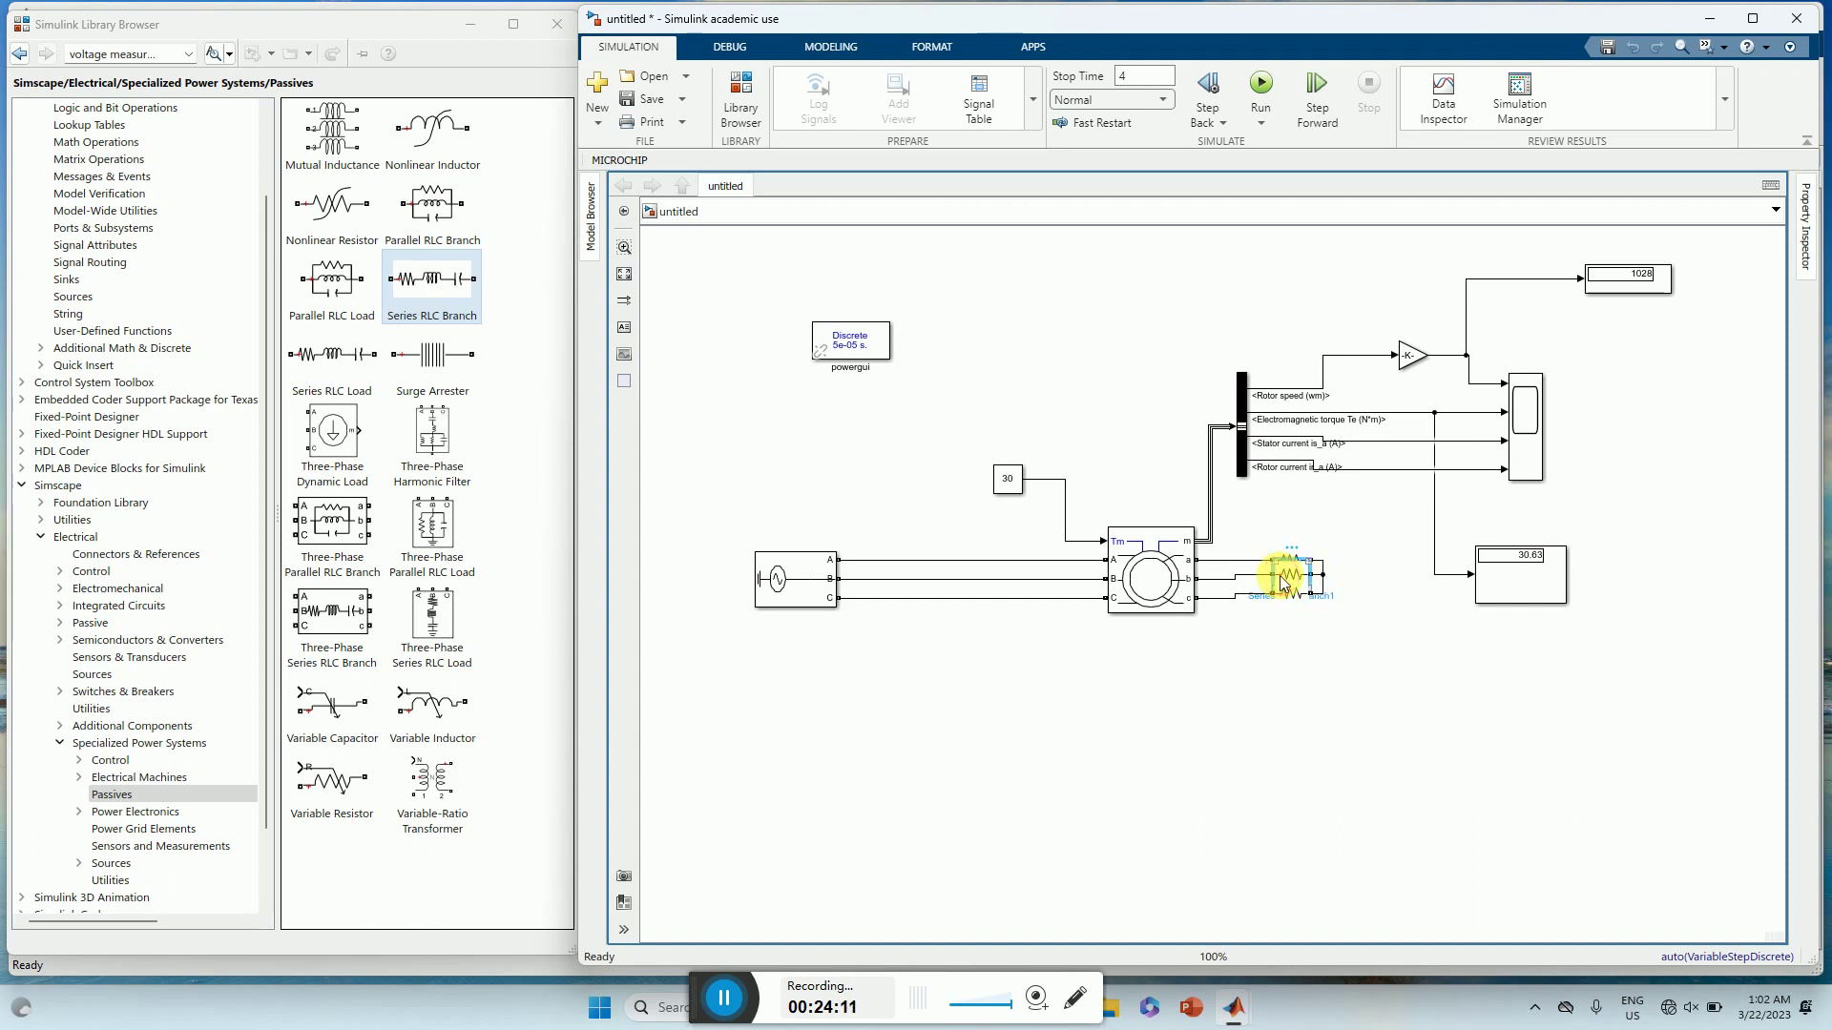
double_click(1293, 579)
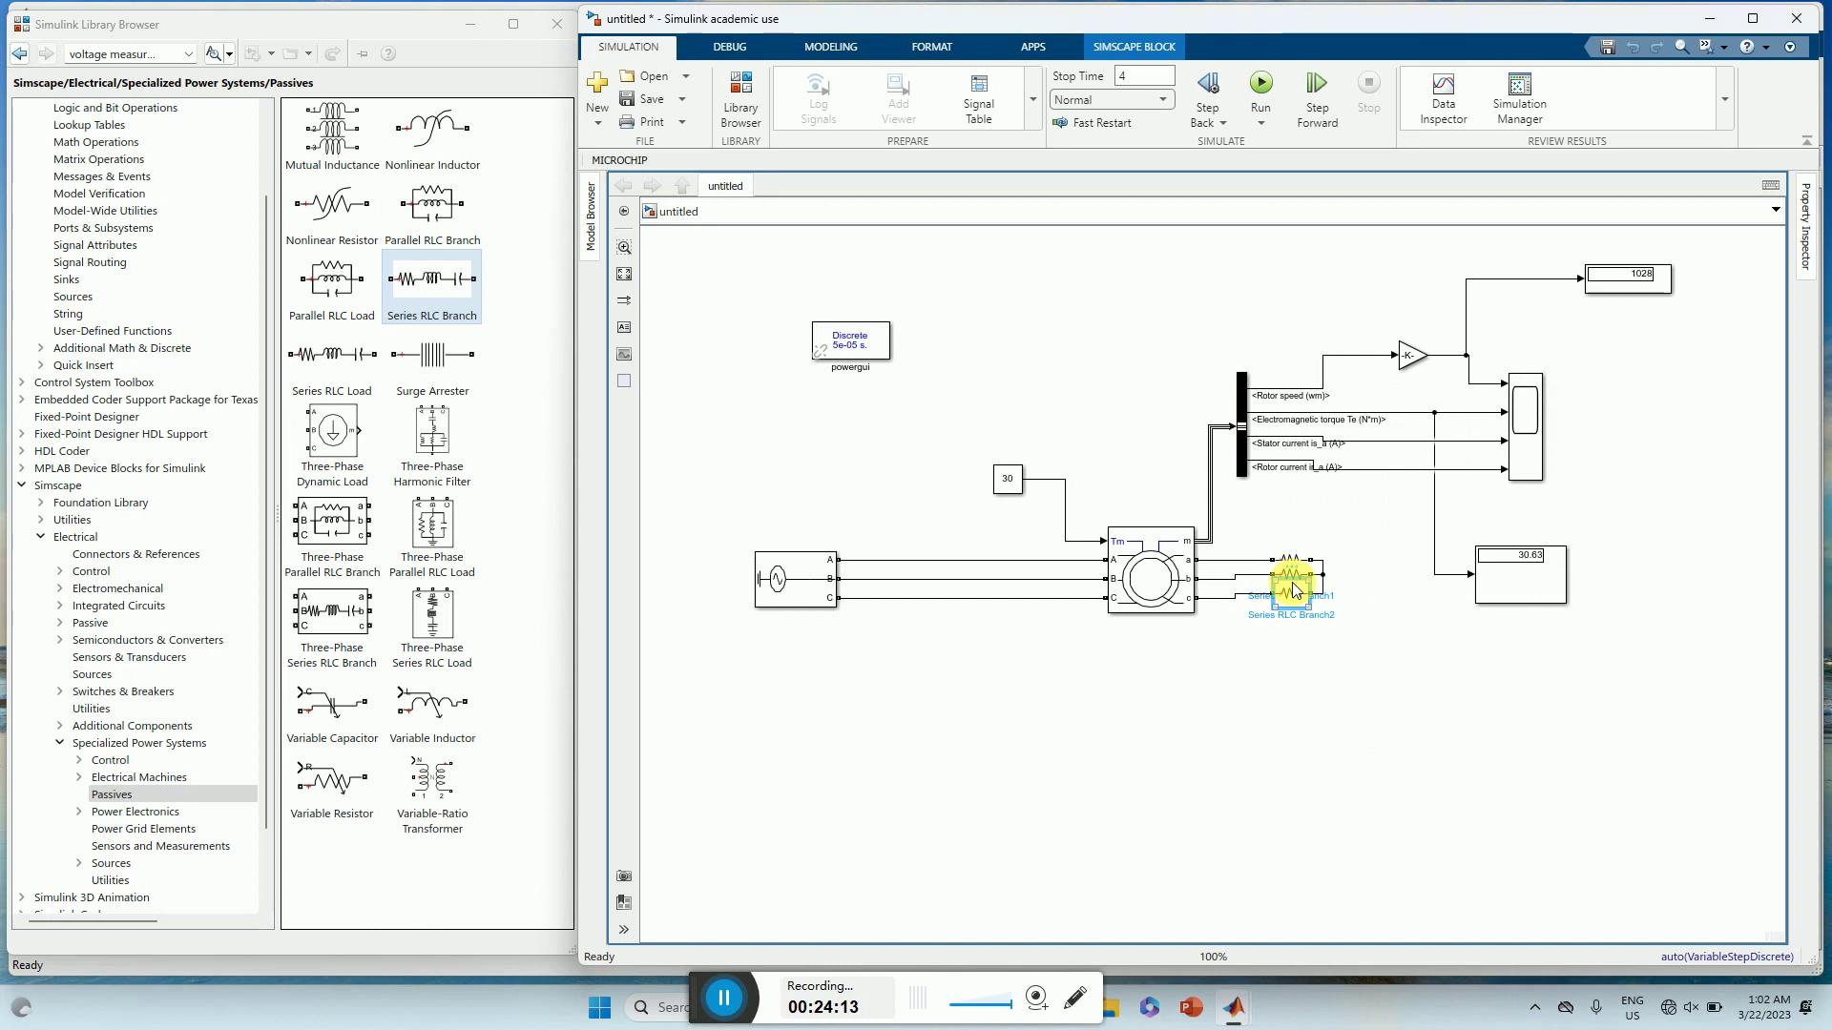
key(Escape)
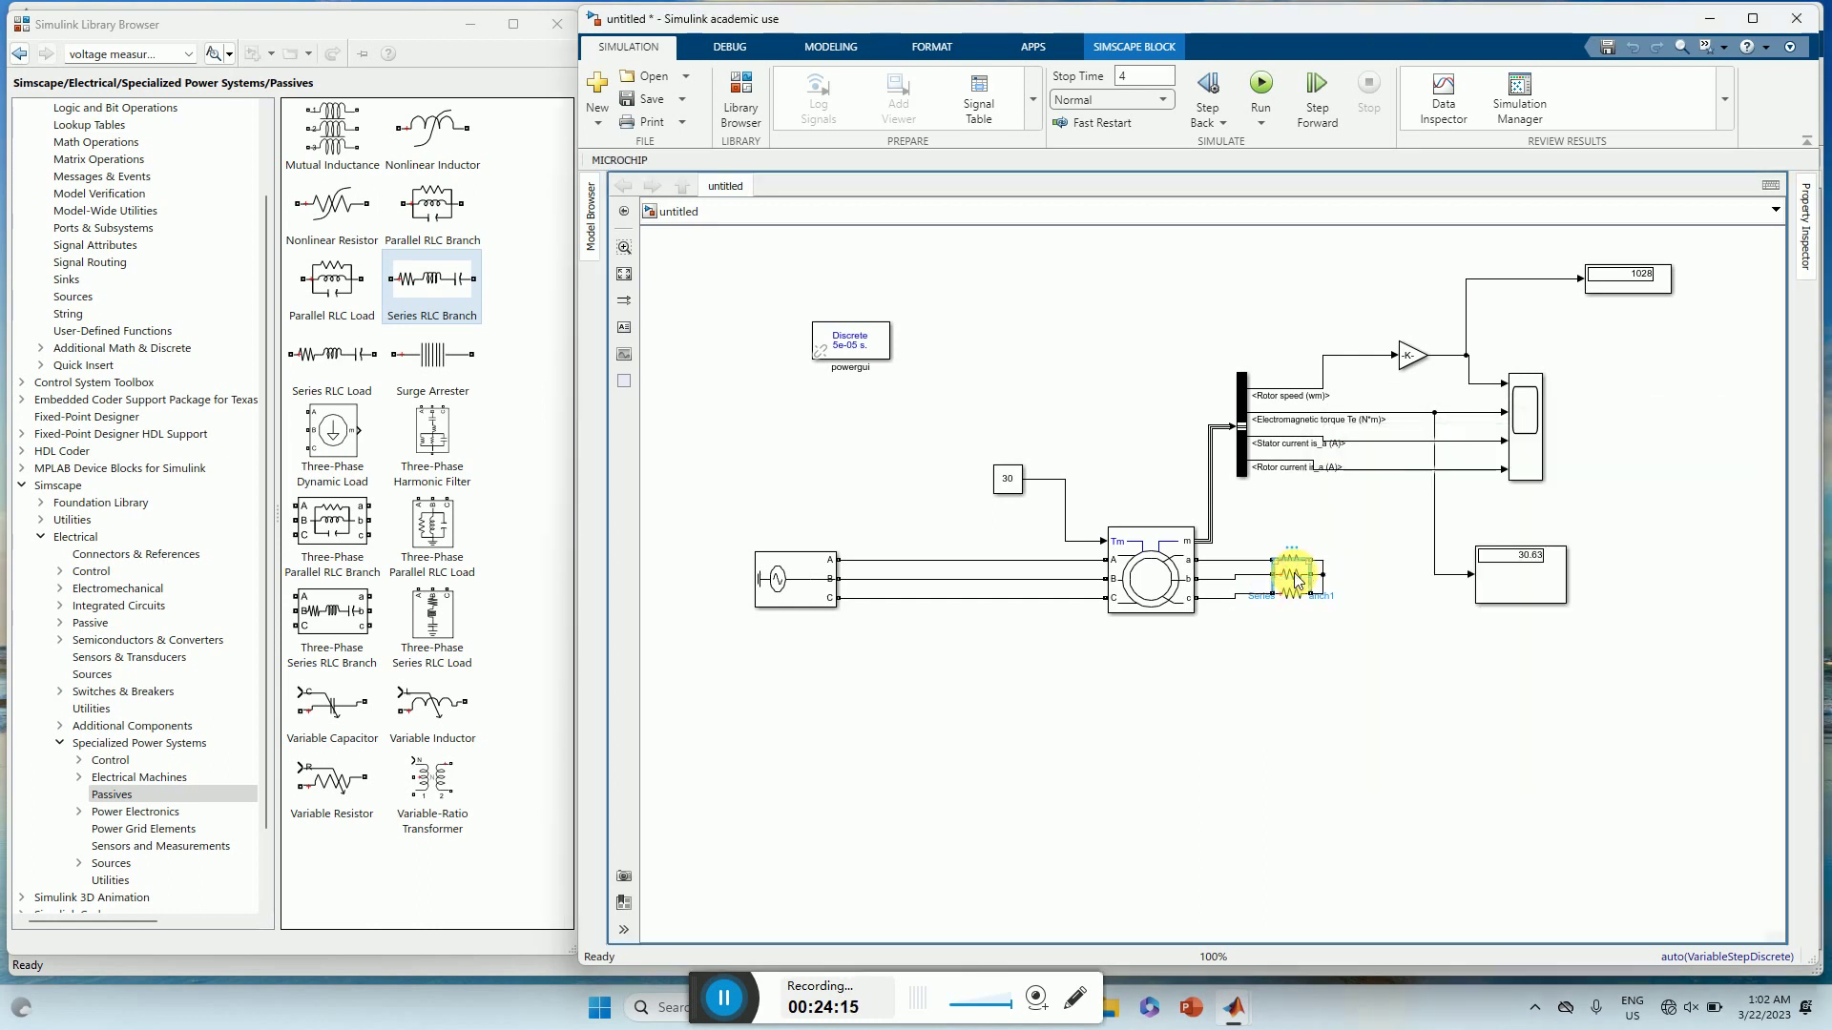
double_click(1293, 576)
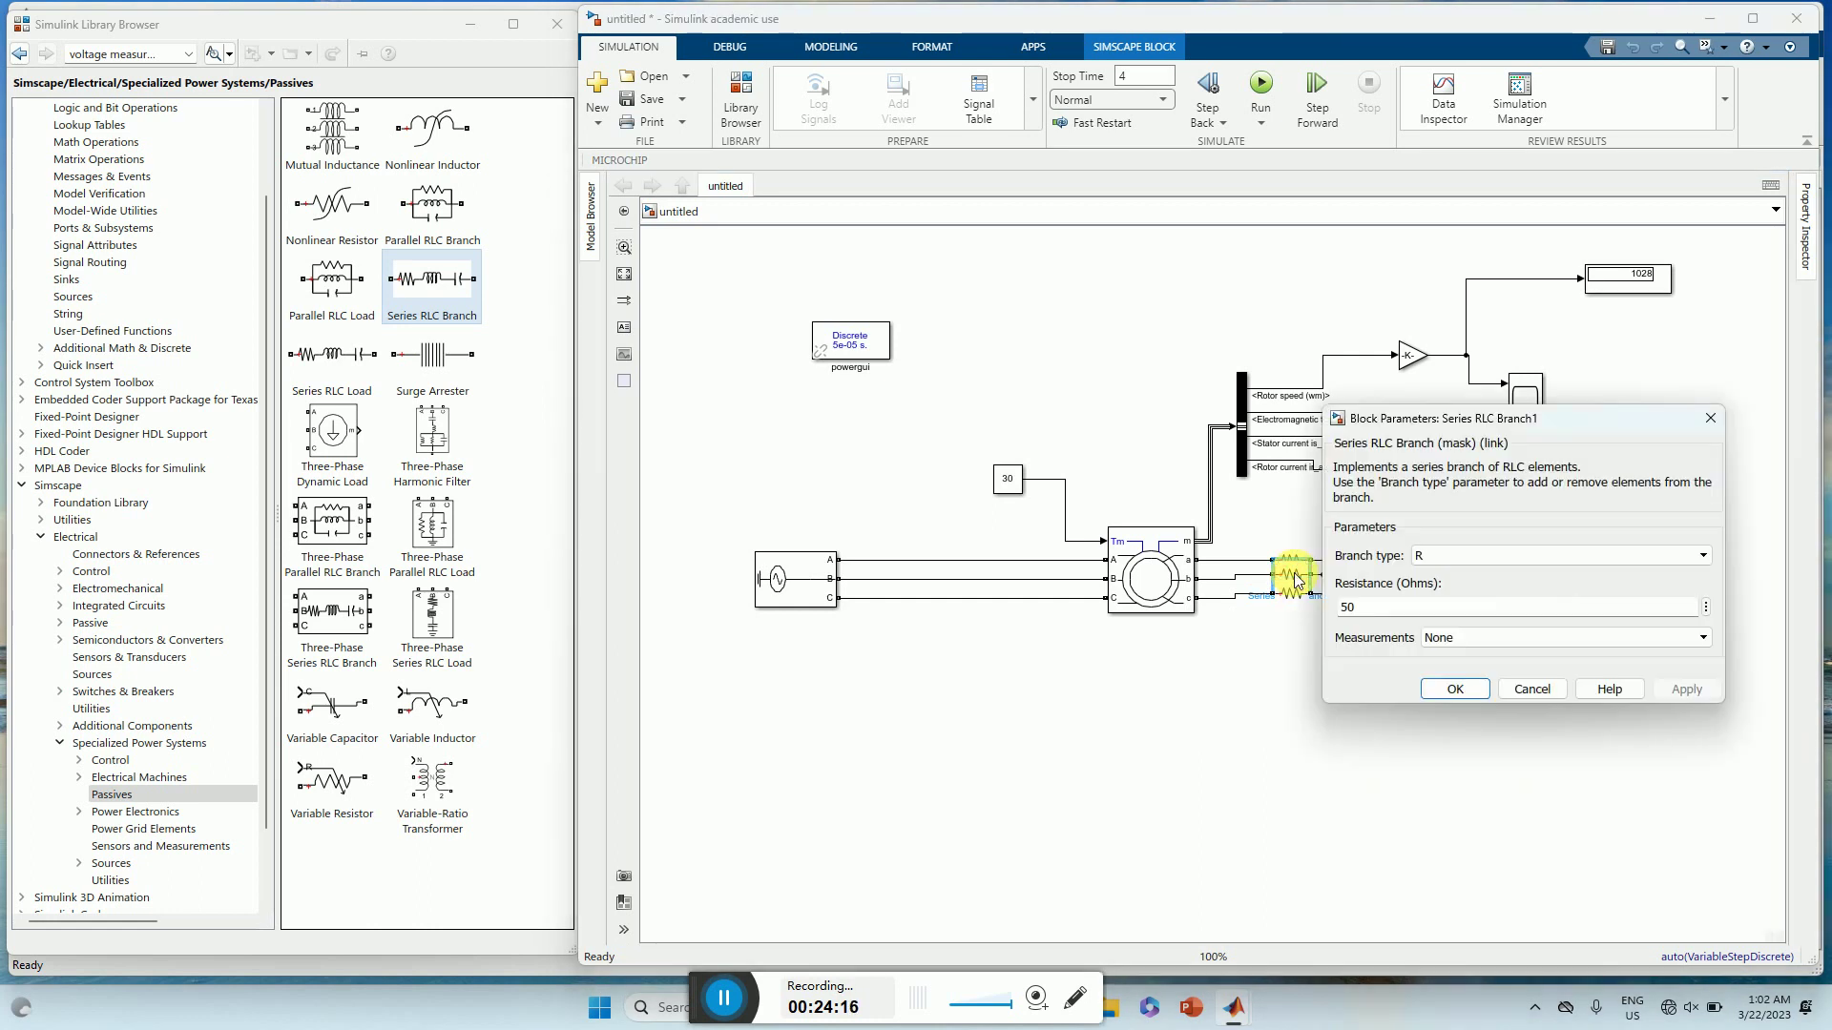
click(1452, 689)
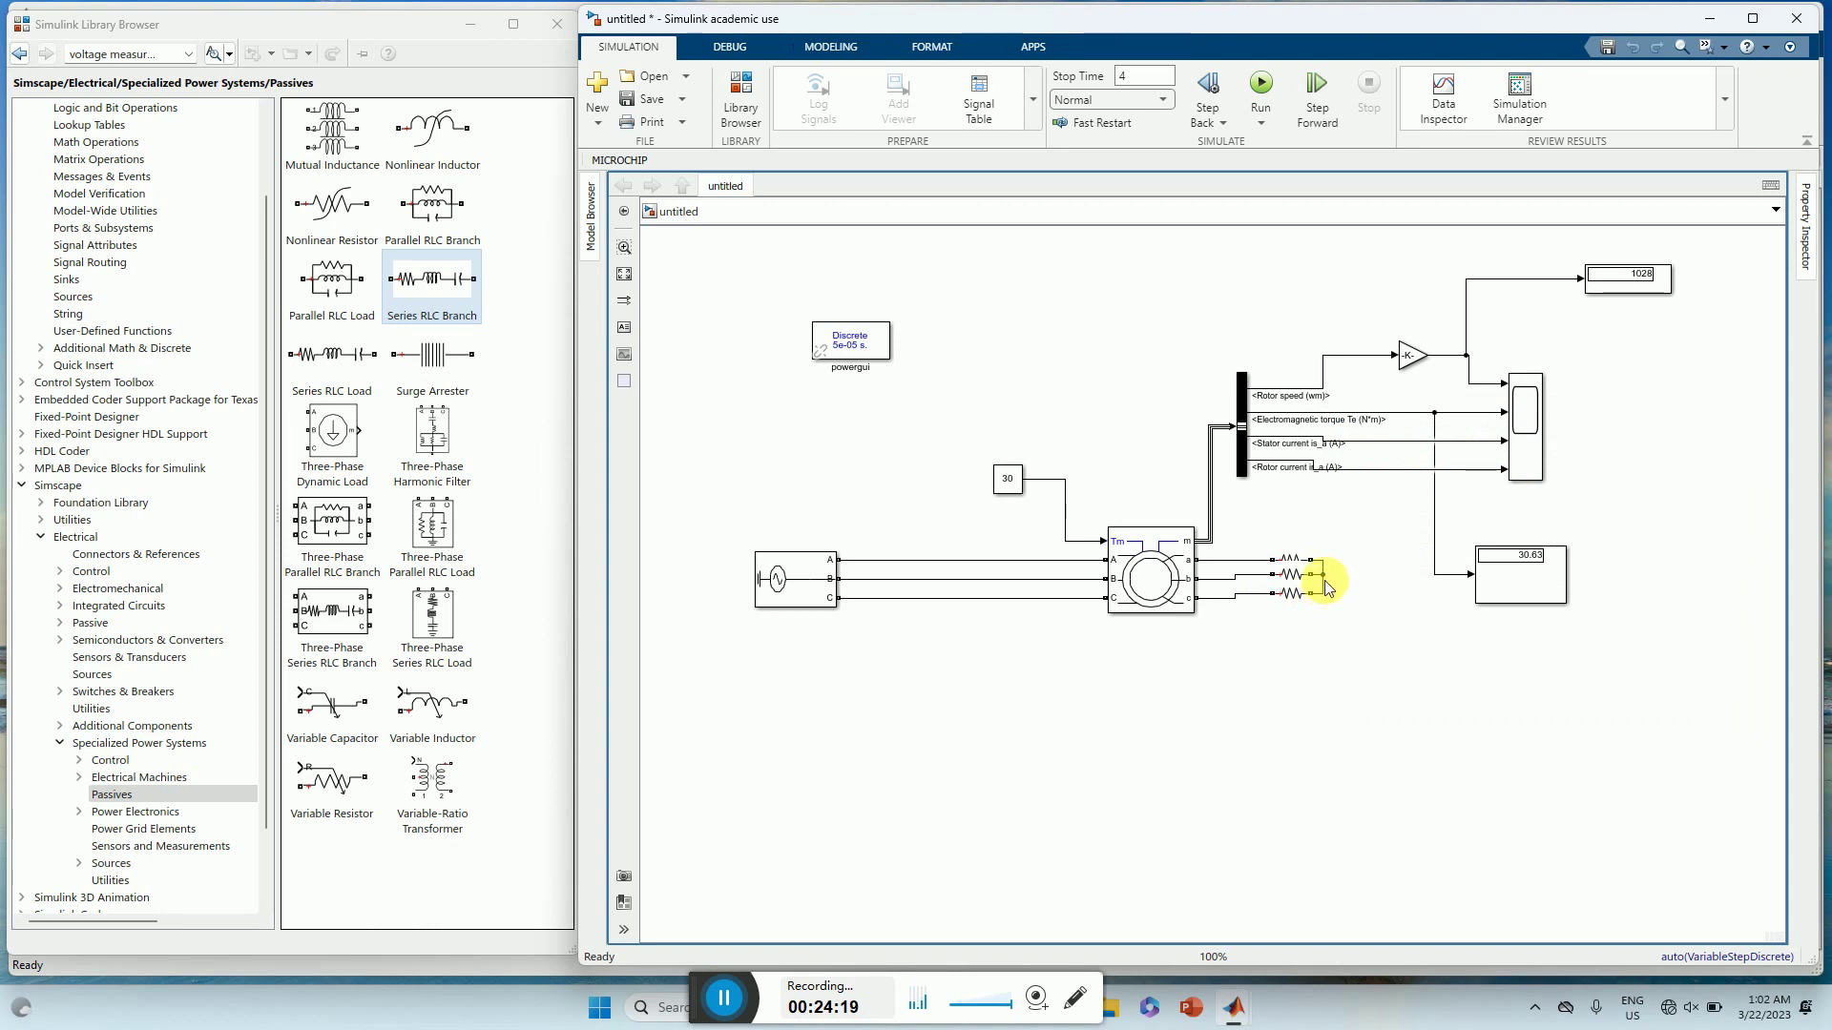
- Spread the overlapping rotor resistors apart by moving Series RLC Branch2 down and Series RLC Branch up
drag(1340, 589, 1294, 633)
click(1298, 599)
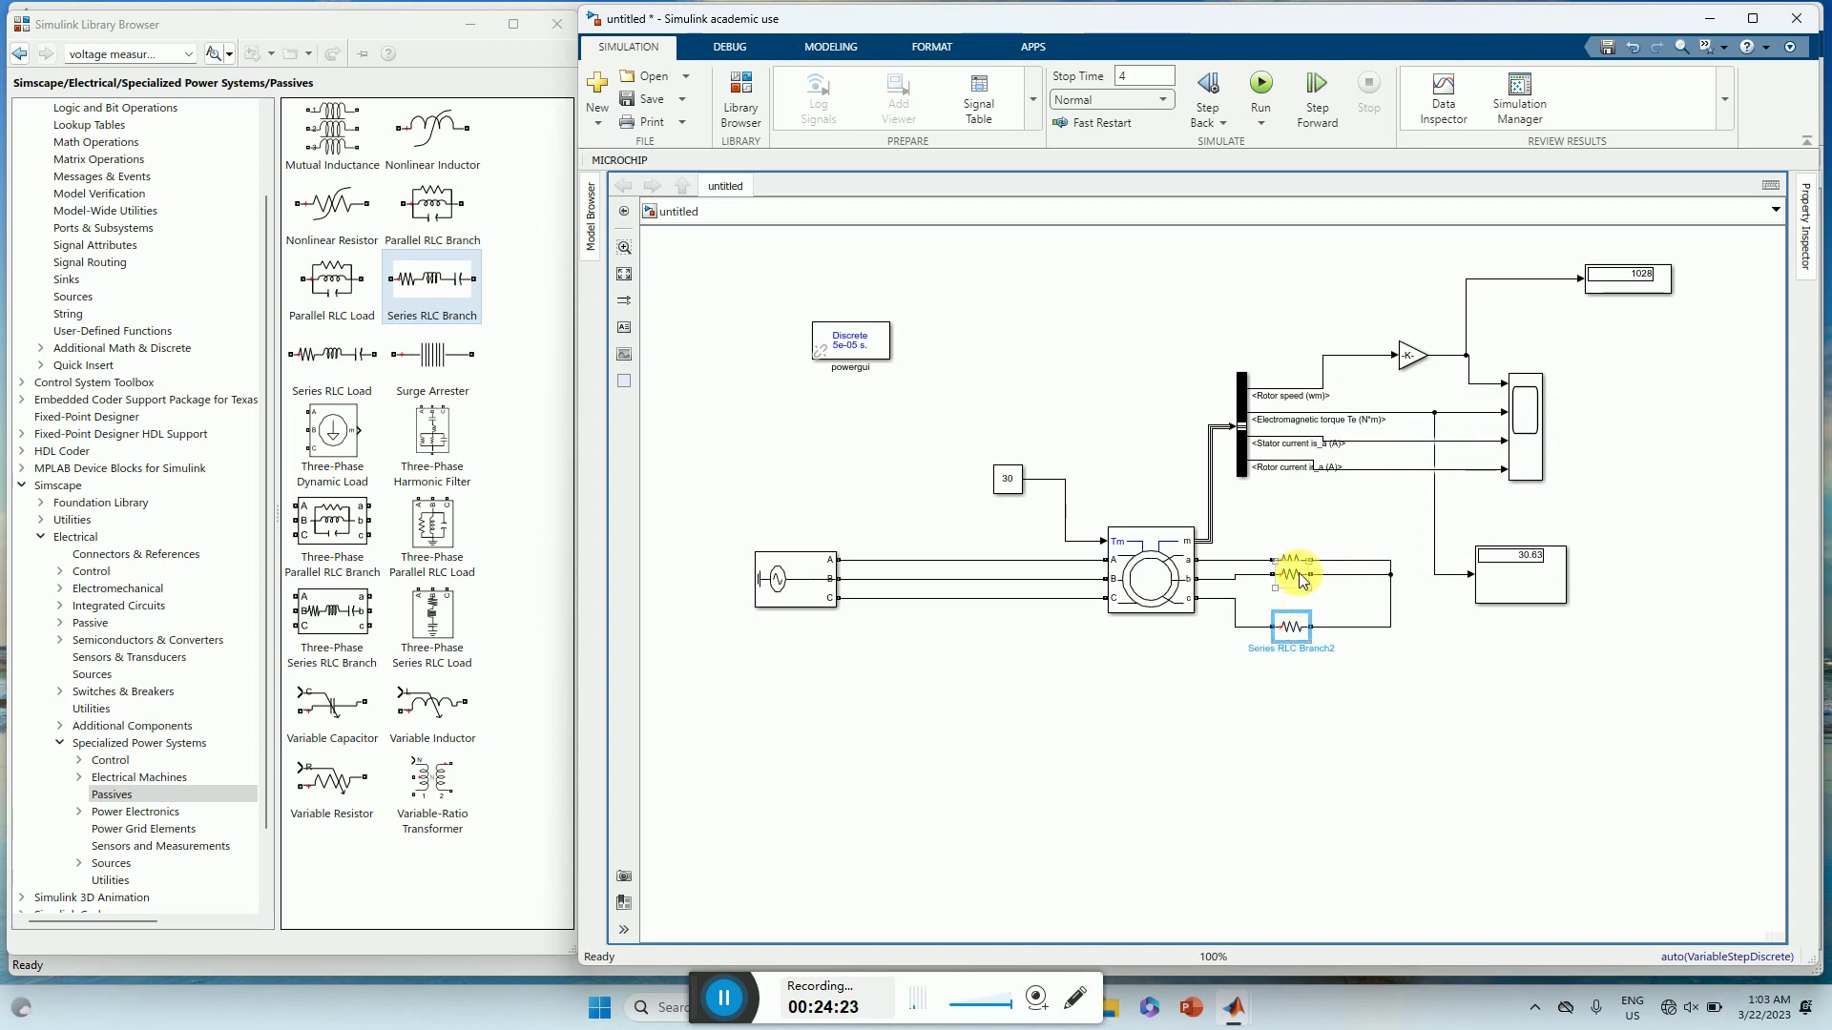
drag(1294, 563, 1291, 544)
- Check the resistance of the middle rotor resistor, Series RLC Branch1, and close its parameters
click(1292, 580)
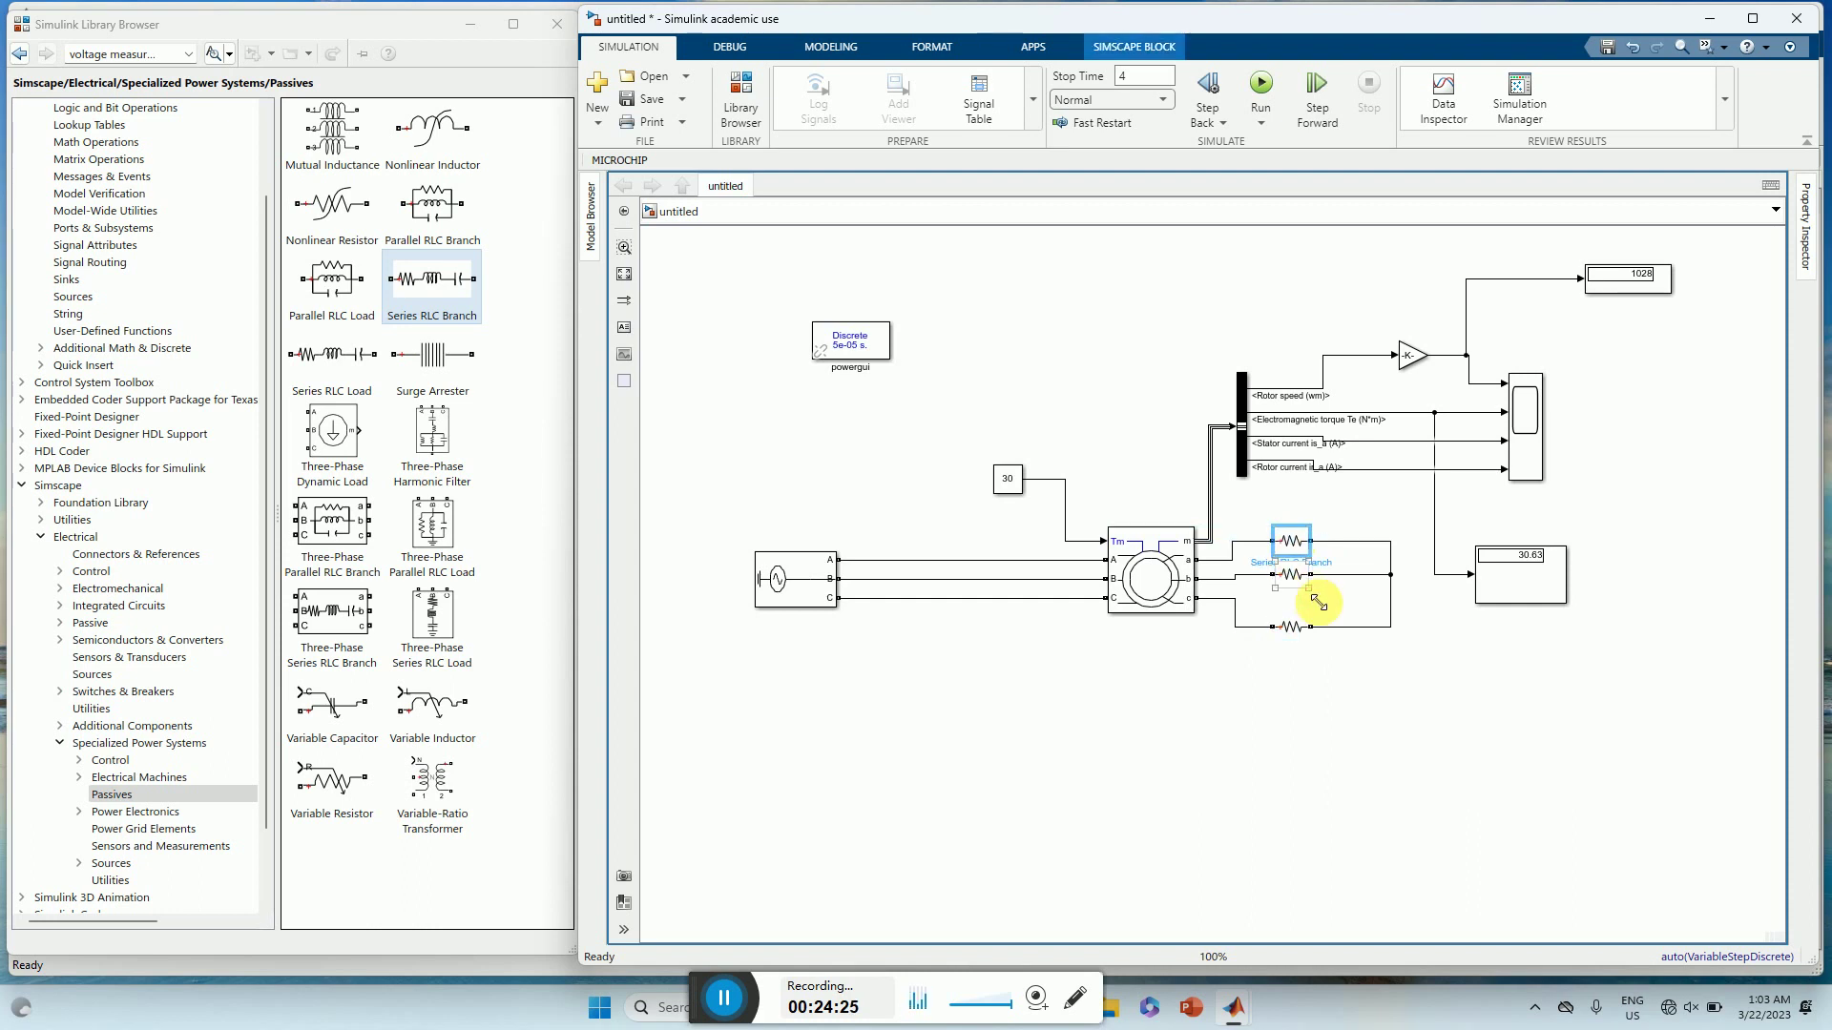
double_click(1292, 580)
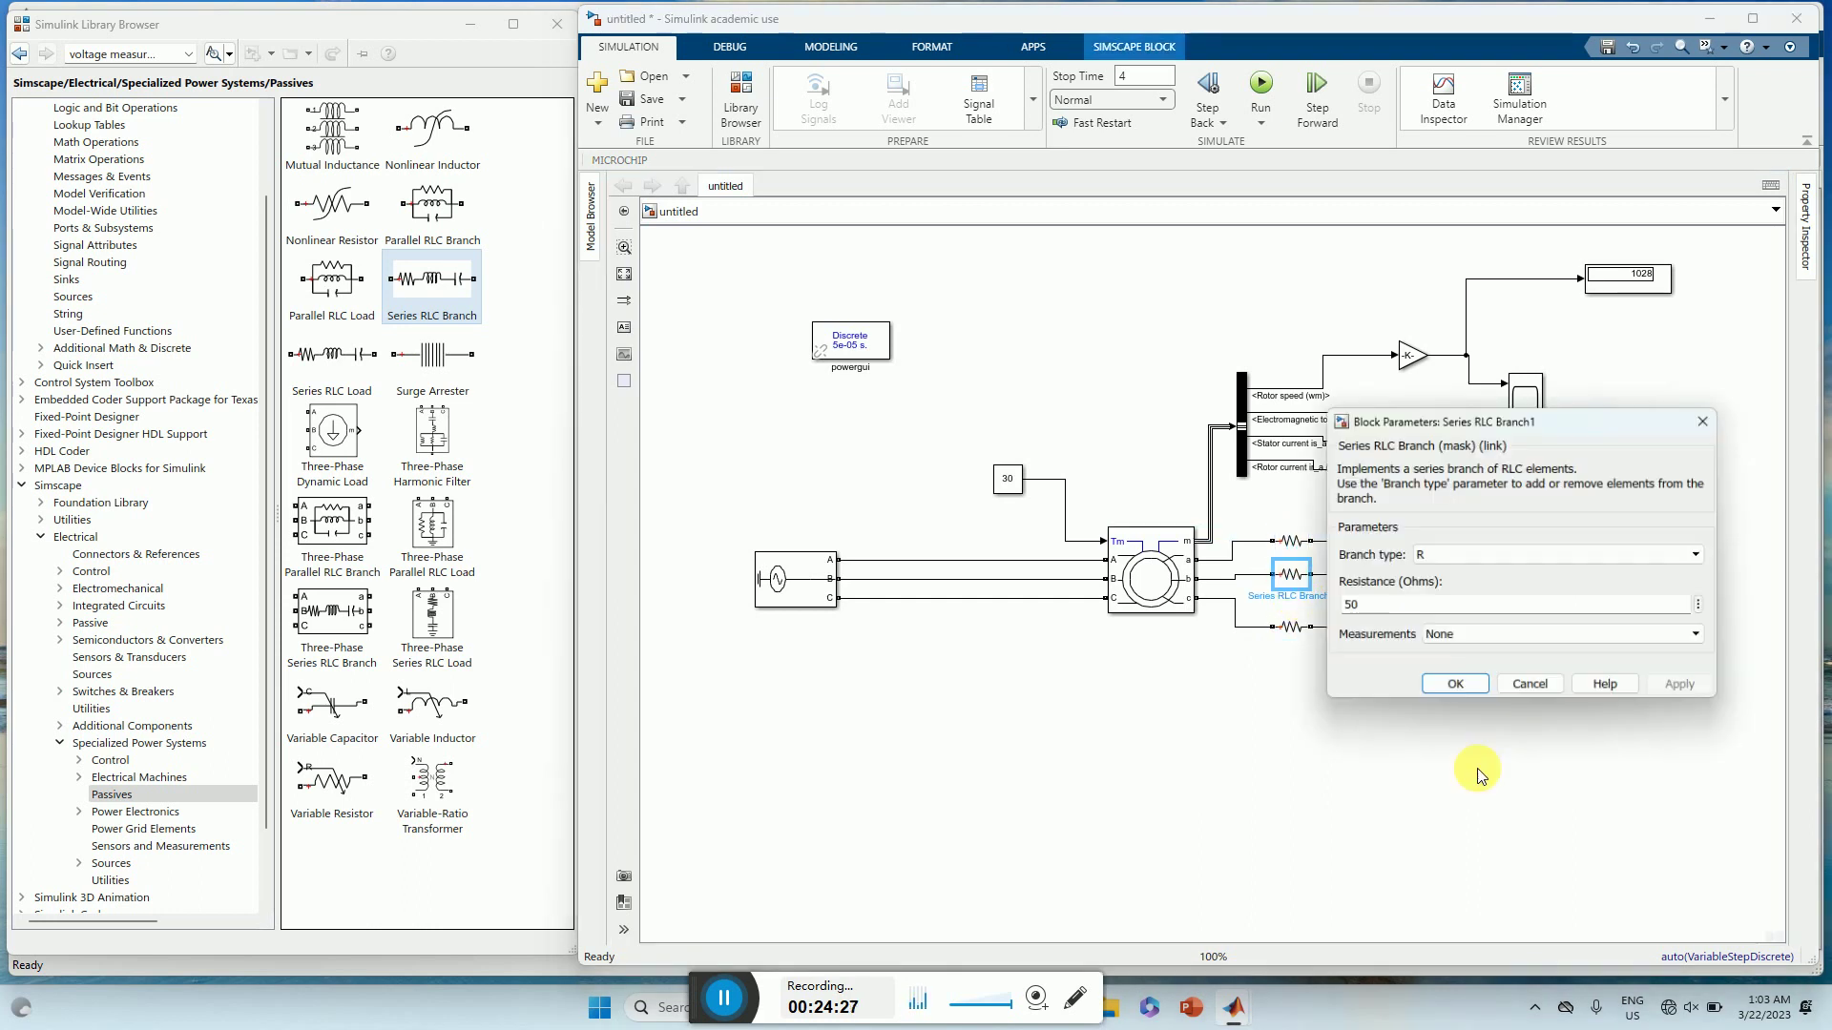
click(1454, 689)
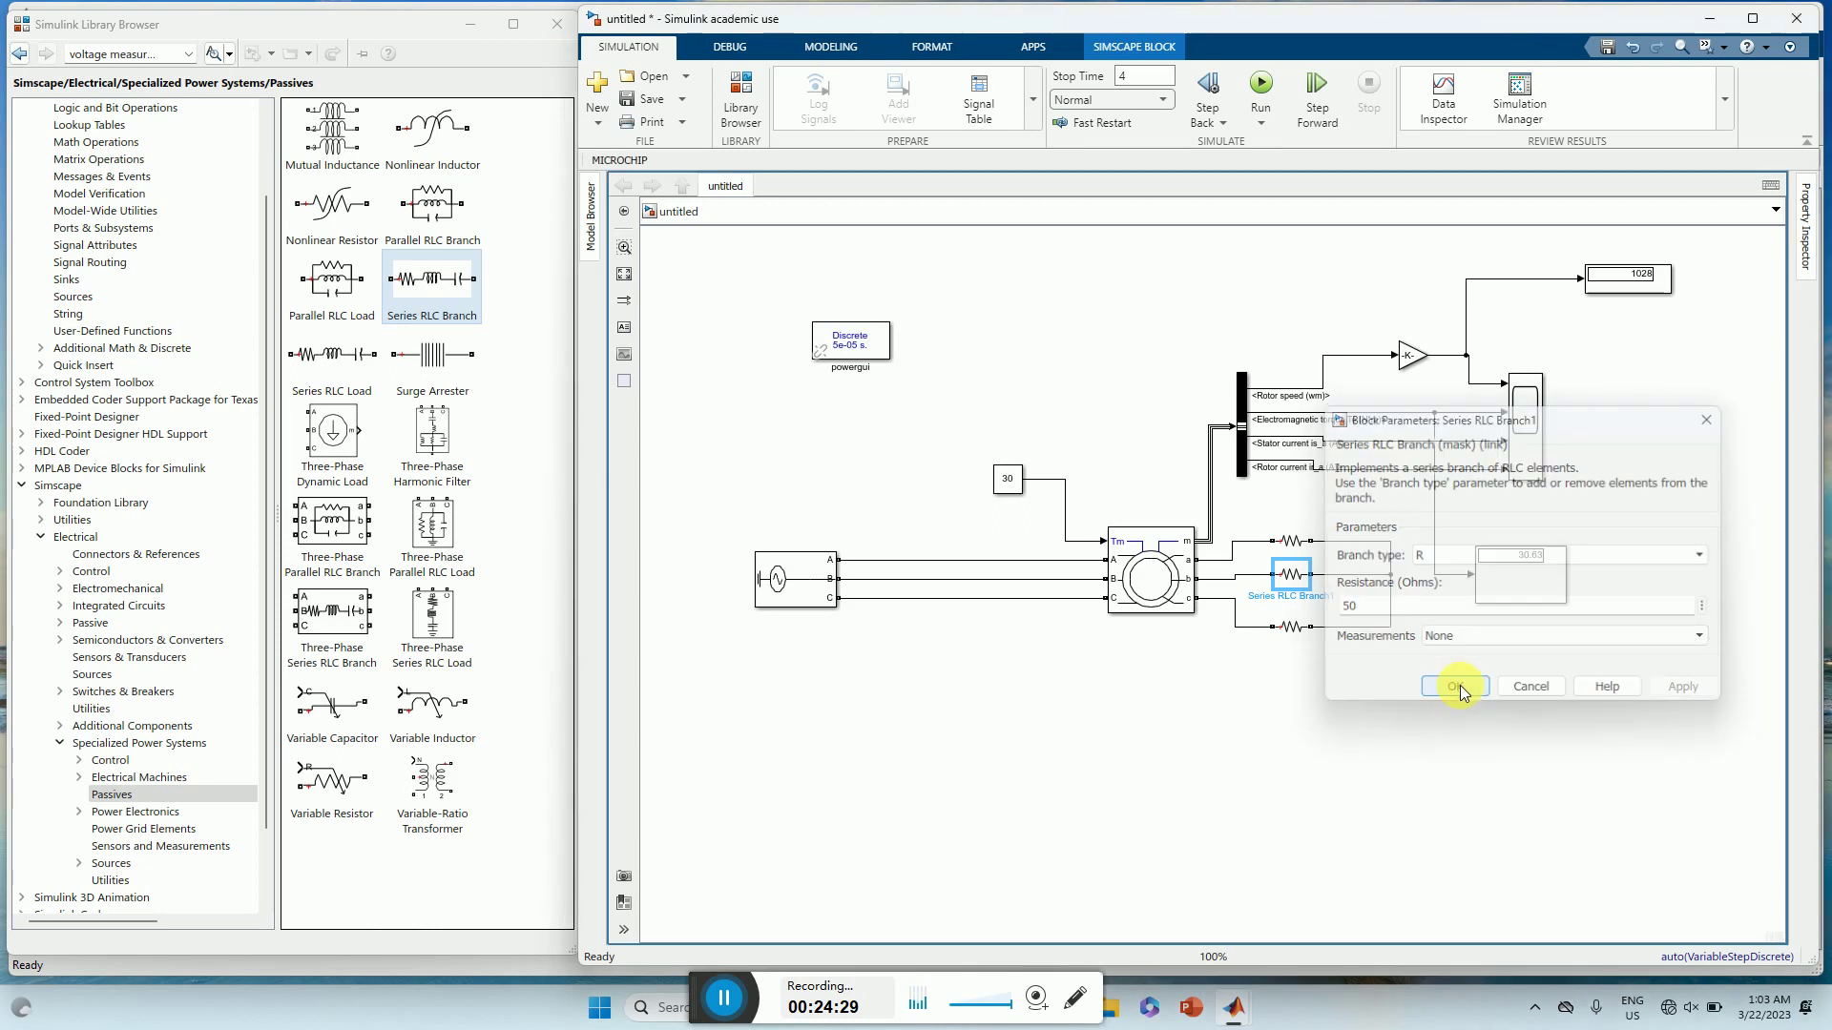
- Set the resistance of the upper external rotor resistor, Series RLC Branch, to 50 ohms
click(1288, 541)
double_click(1287, 541)
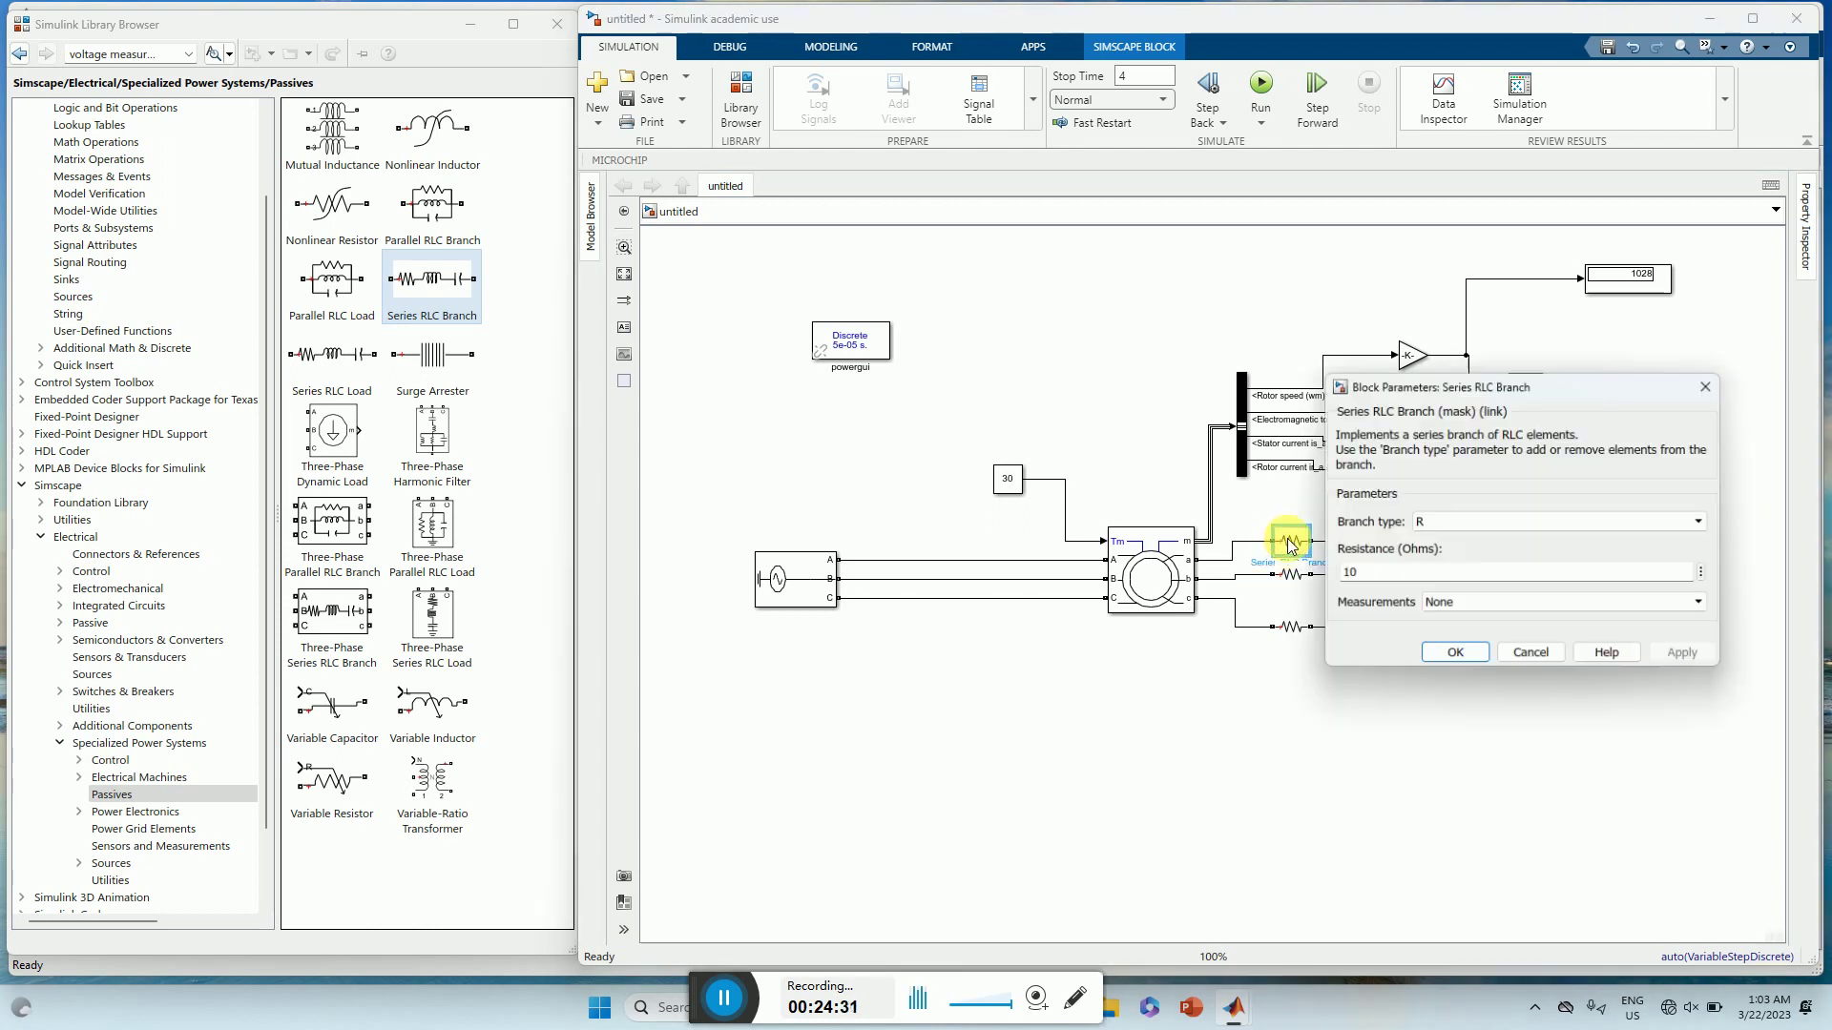
double_click(1374, 575)
text(5)
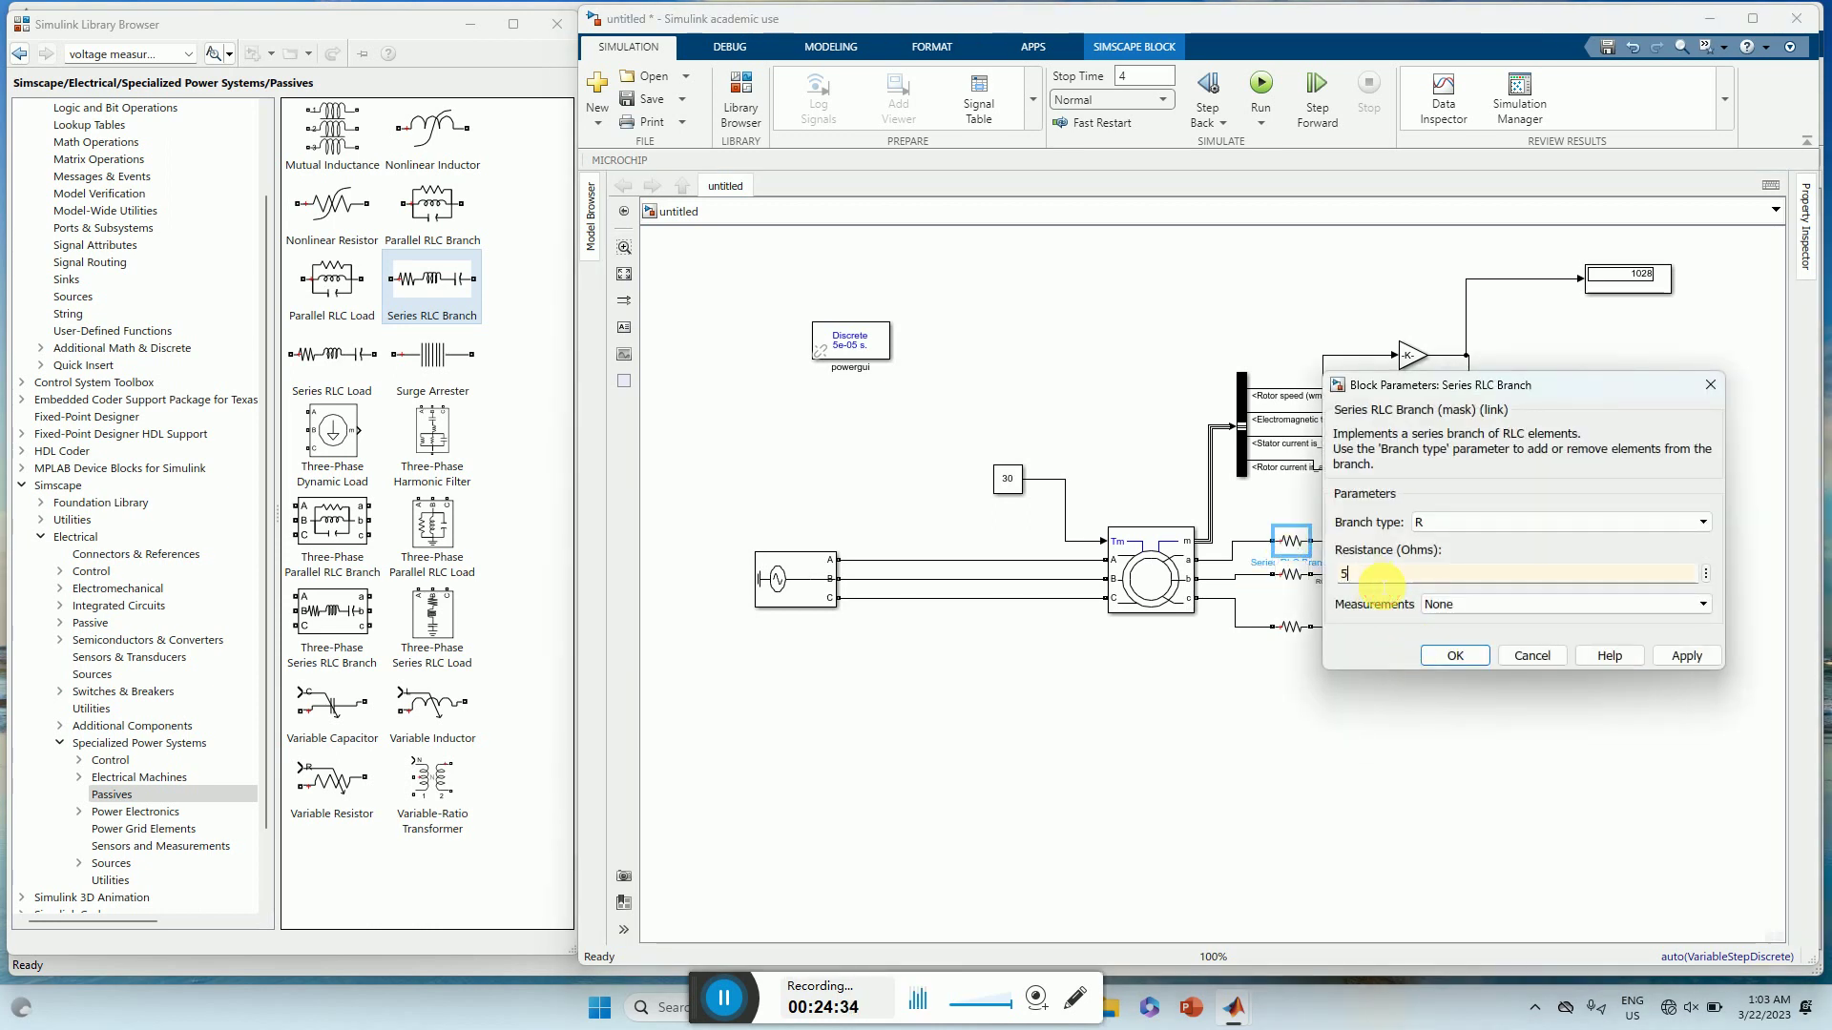
click(1443, 656)
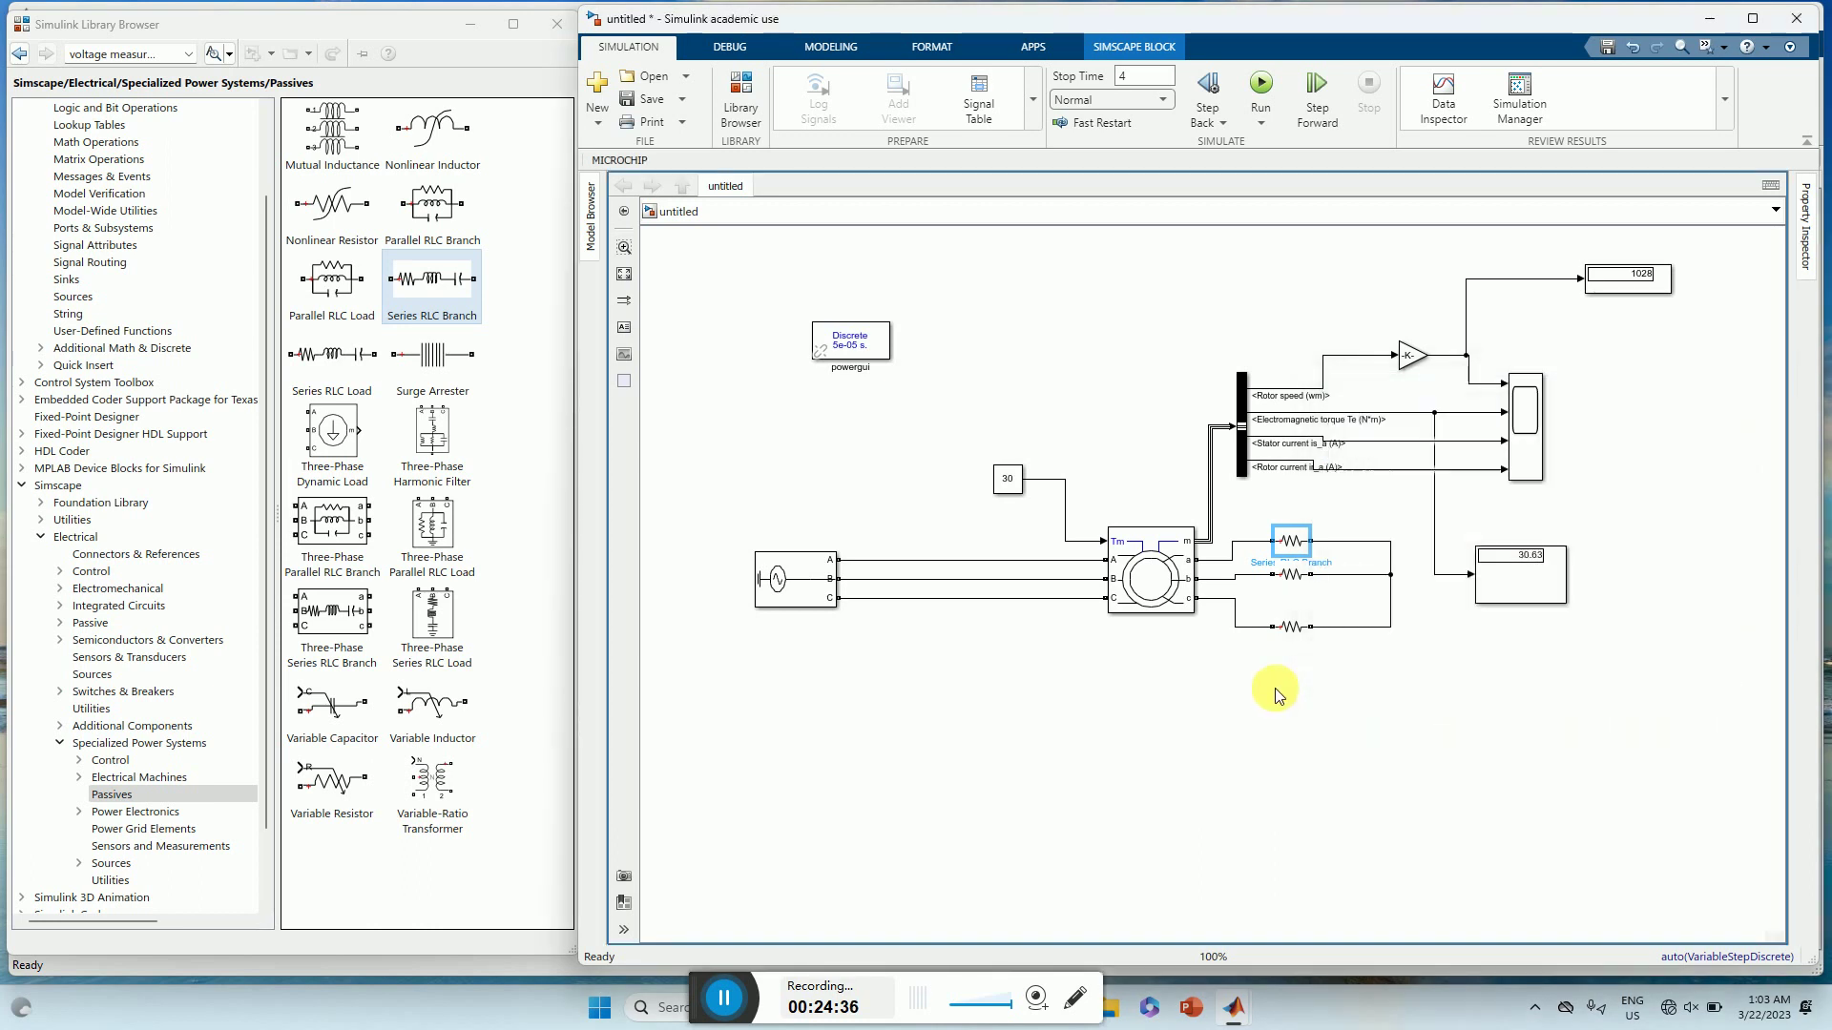
- Run the simulation with the load torque at 30 and all three external rotor resistors at 50 ohms
click(689, 408)
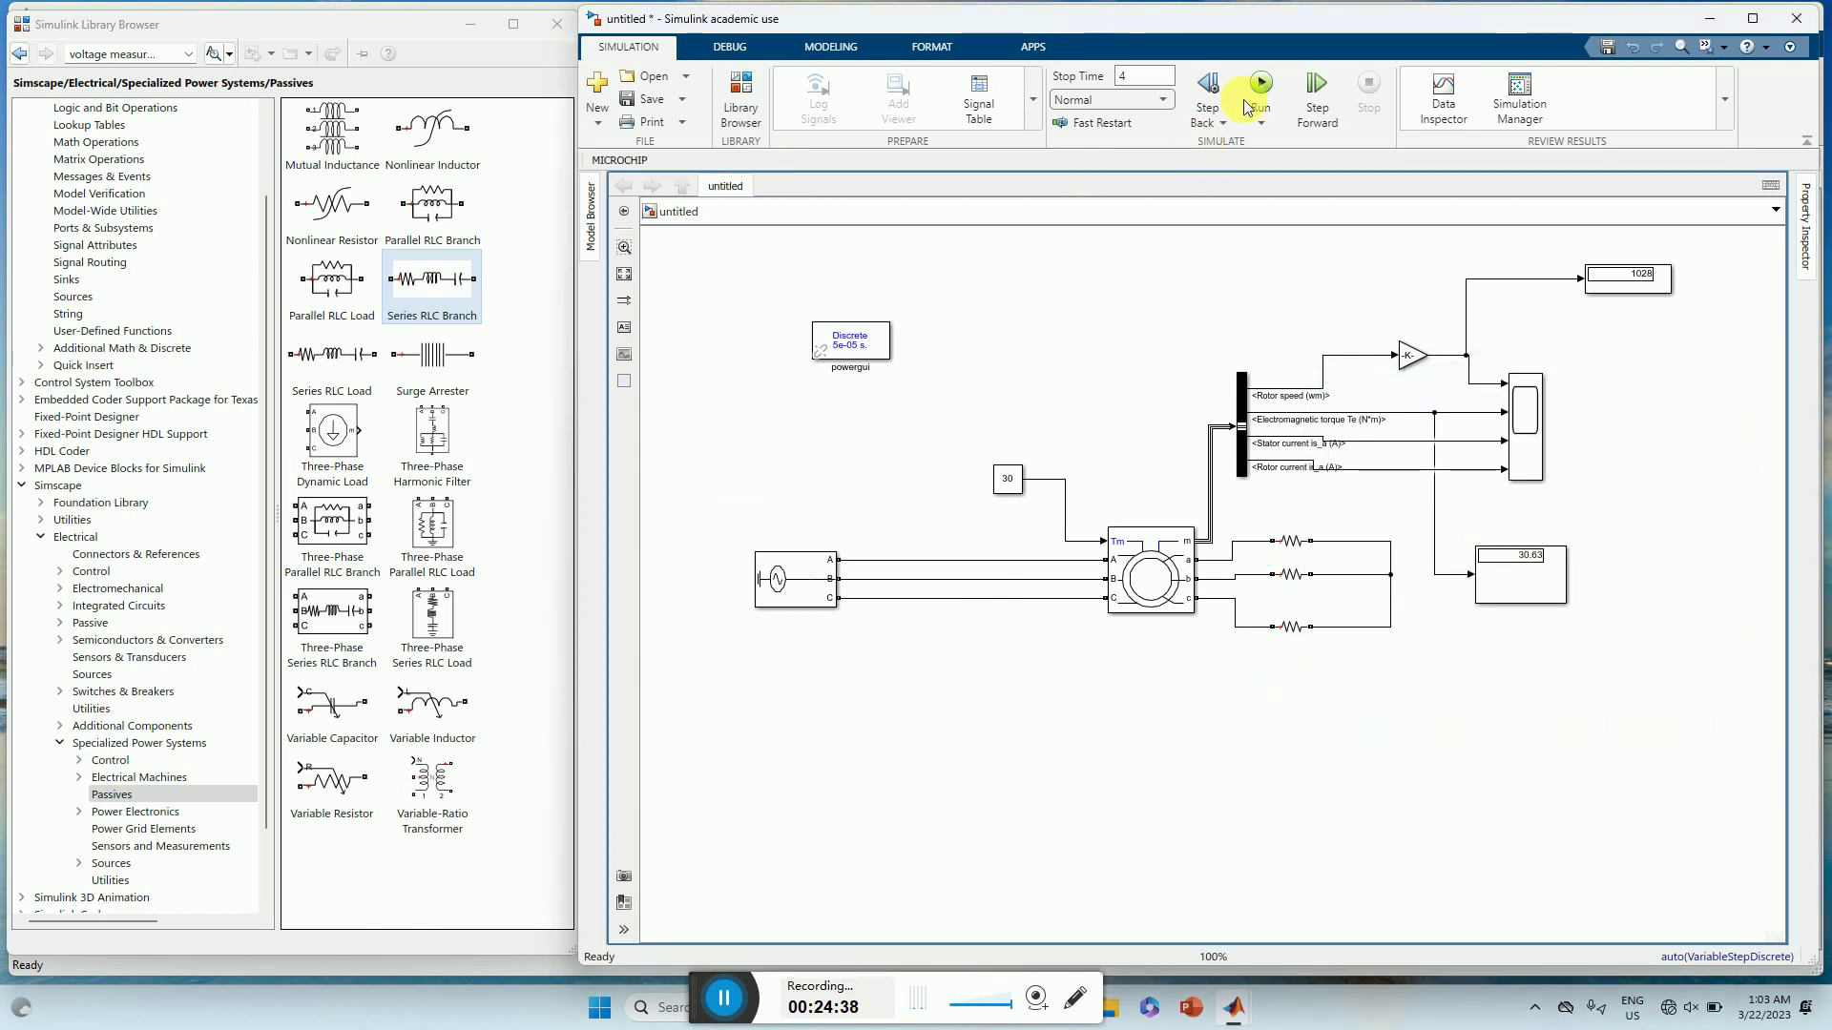
click(1269, 83)
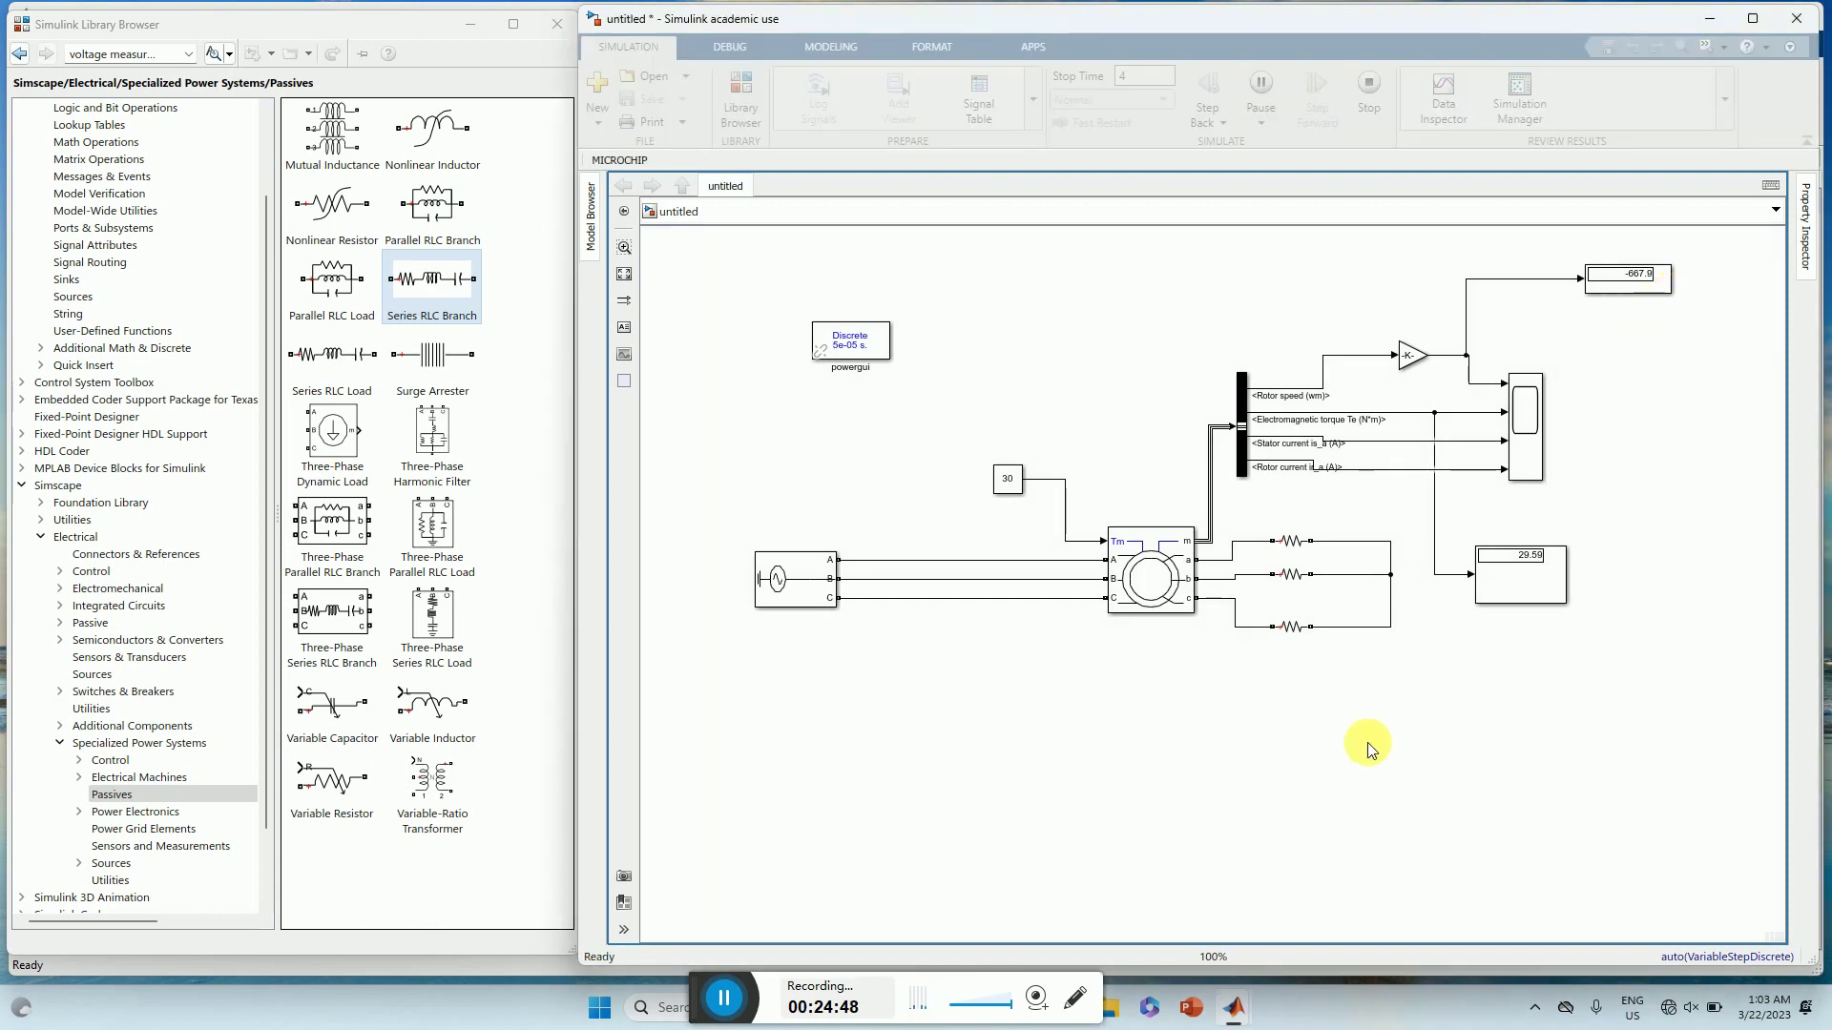
click(1292, 627)
click(1218, 554)
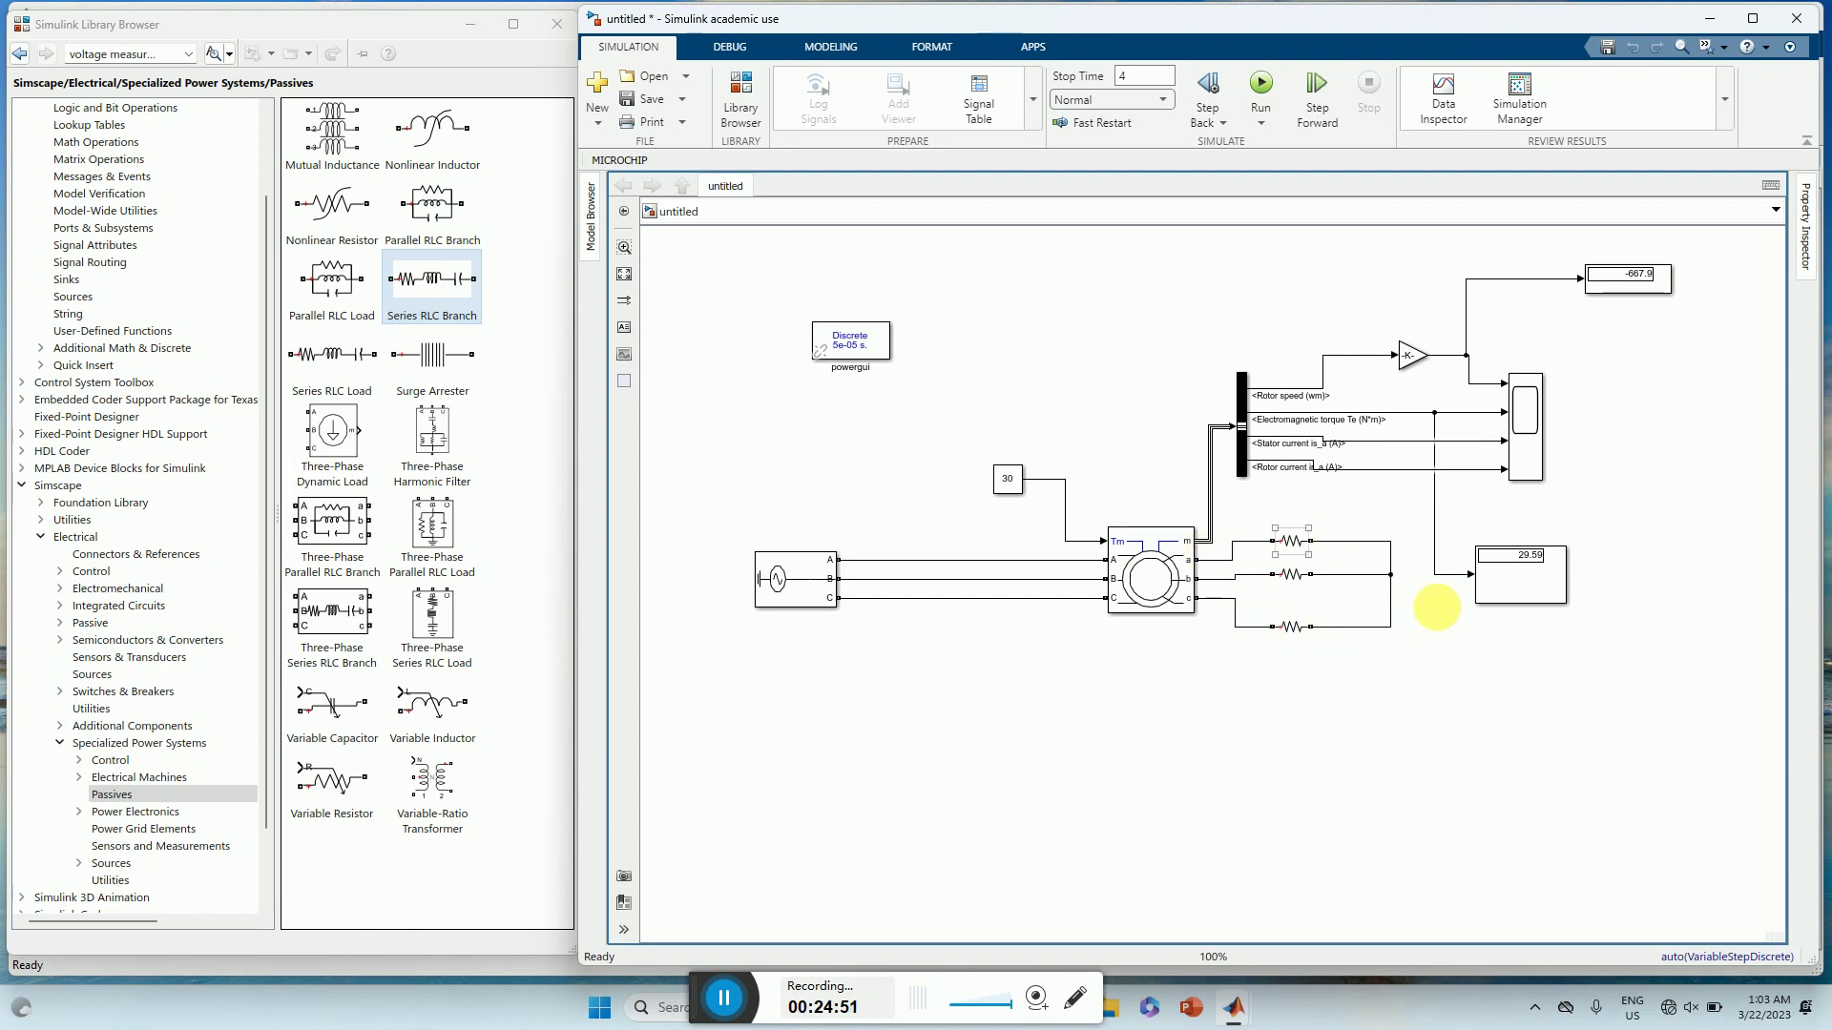
- Set the load torque Constant to 10 and rerun the simulation
double_click(1009, 480)
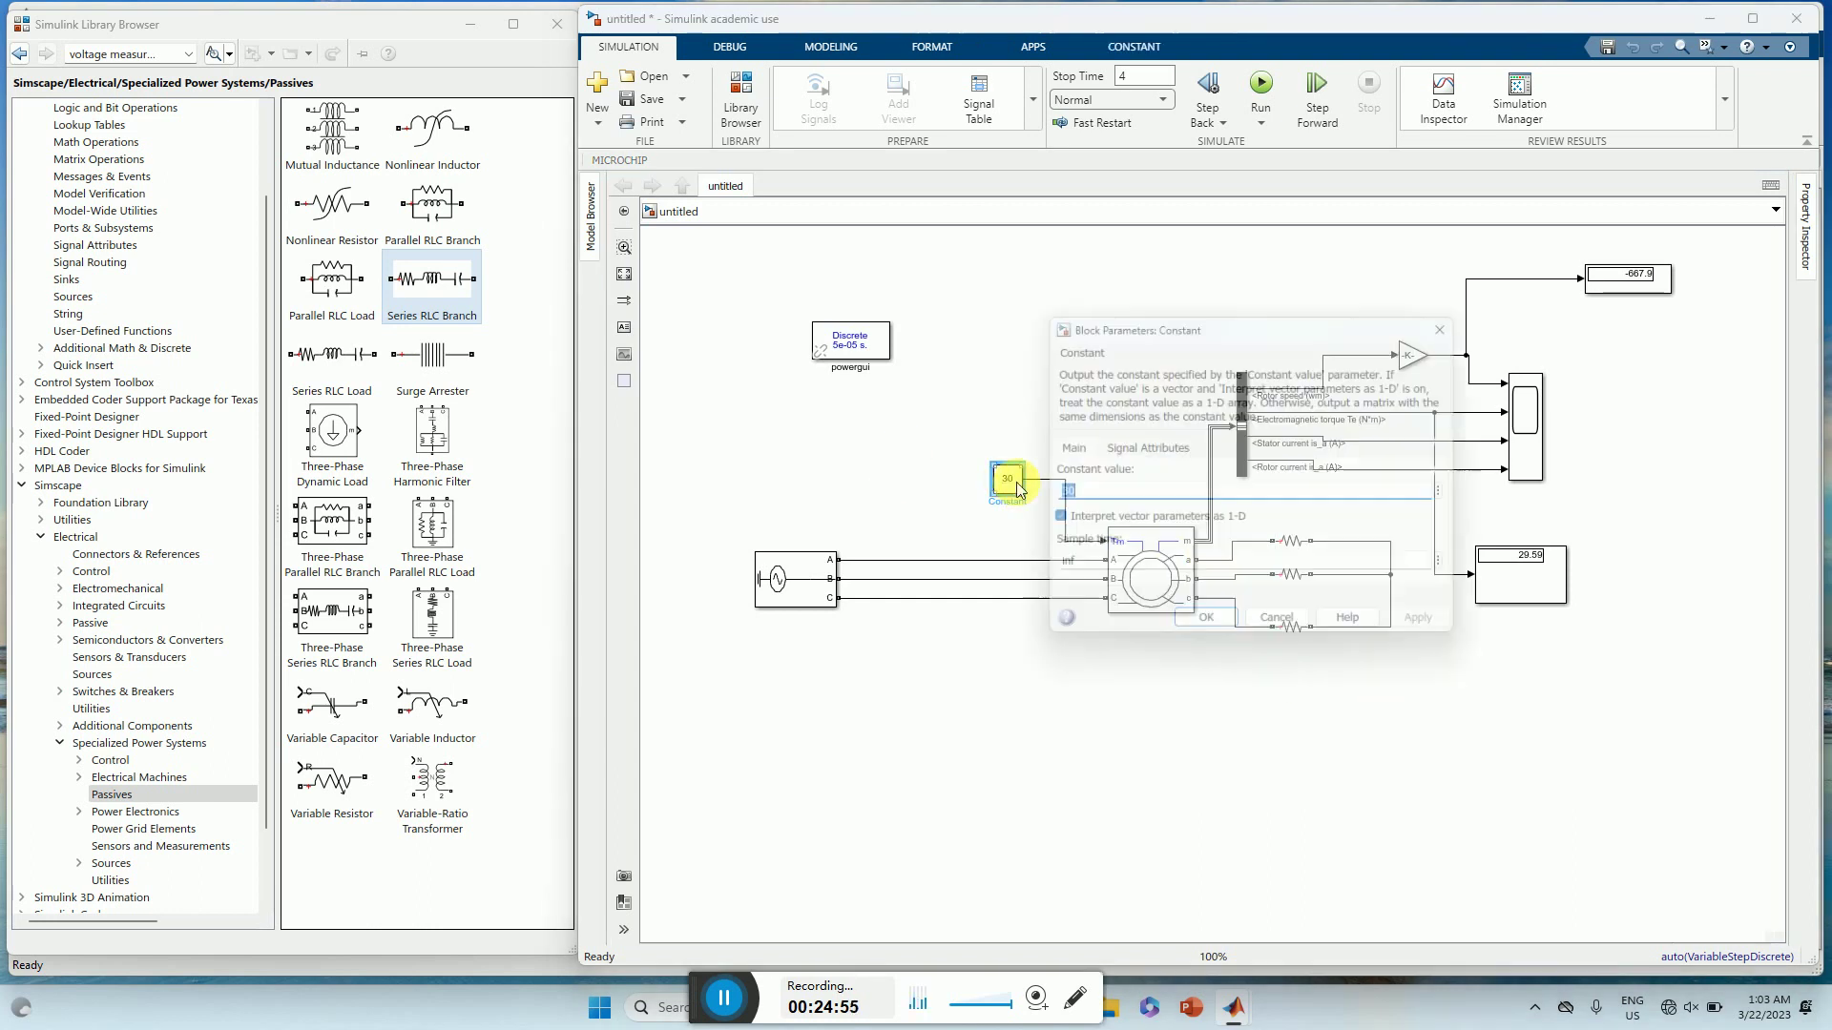
text(1)
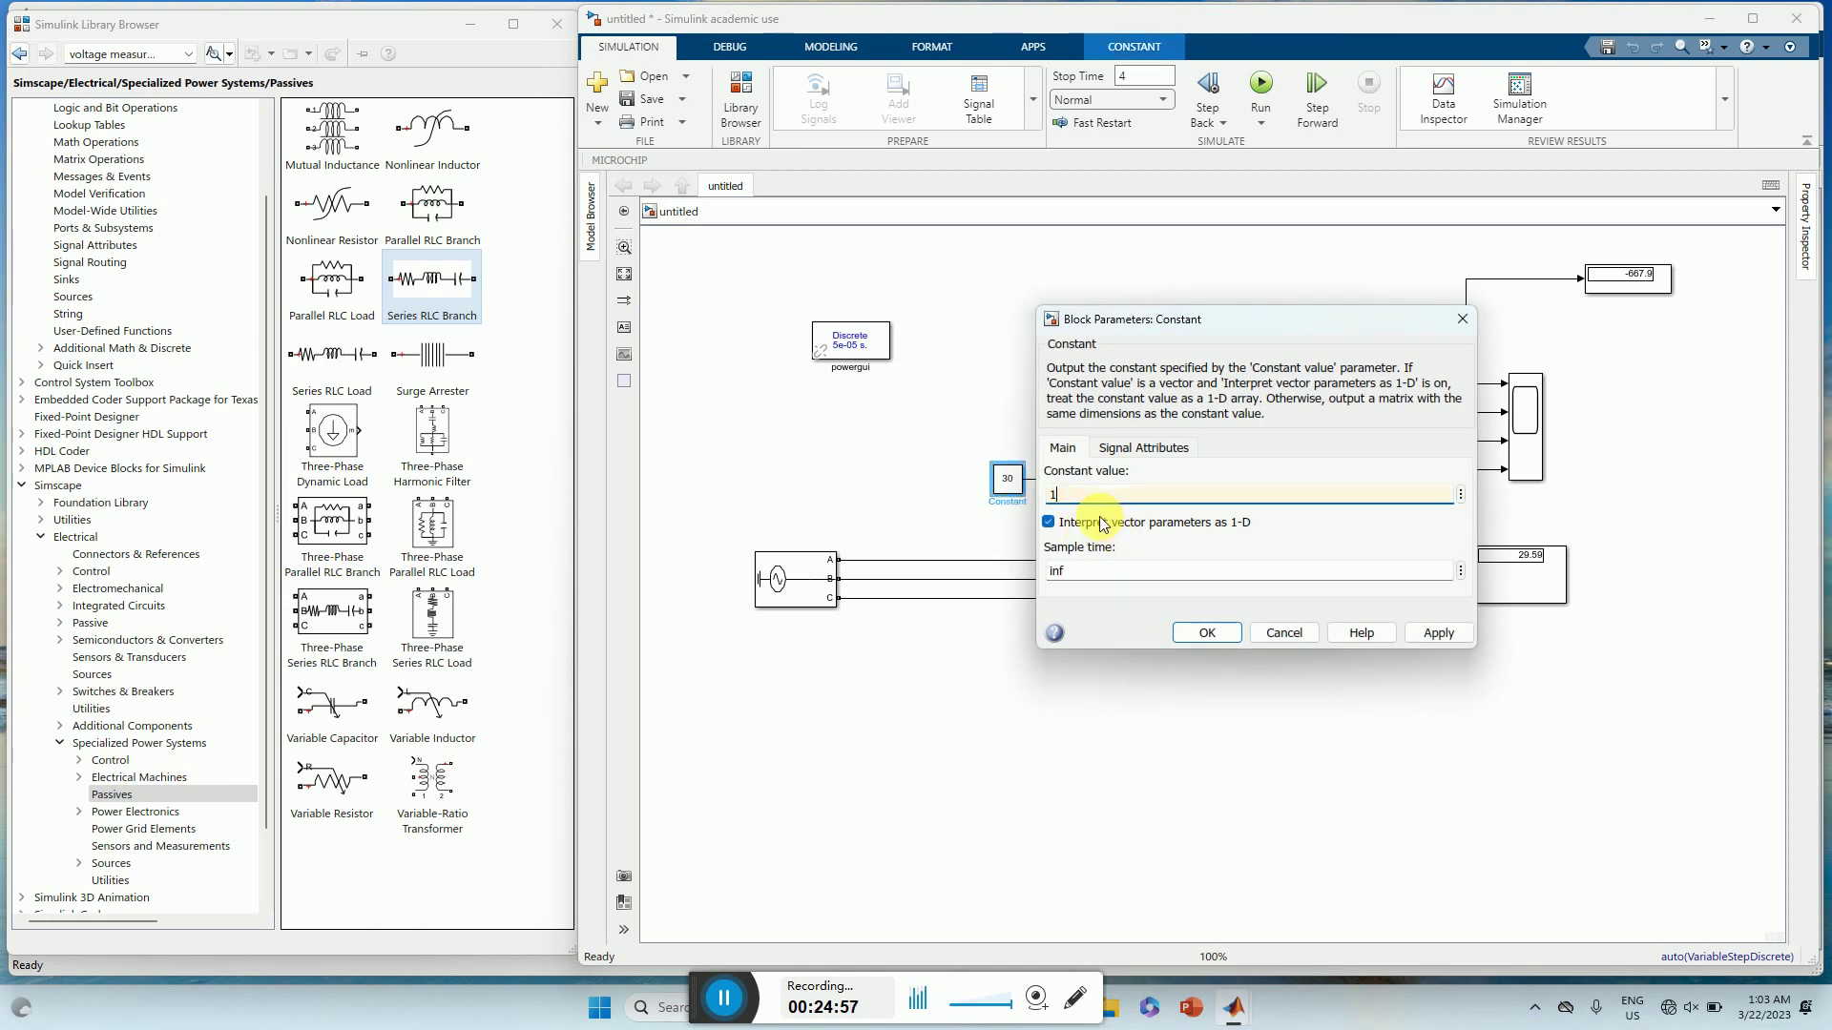
text(0)
click(1438, 632)
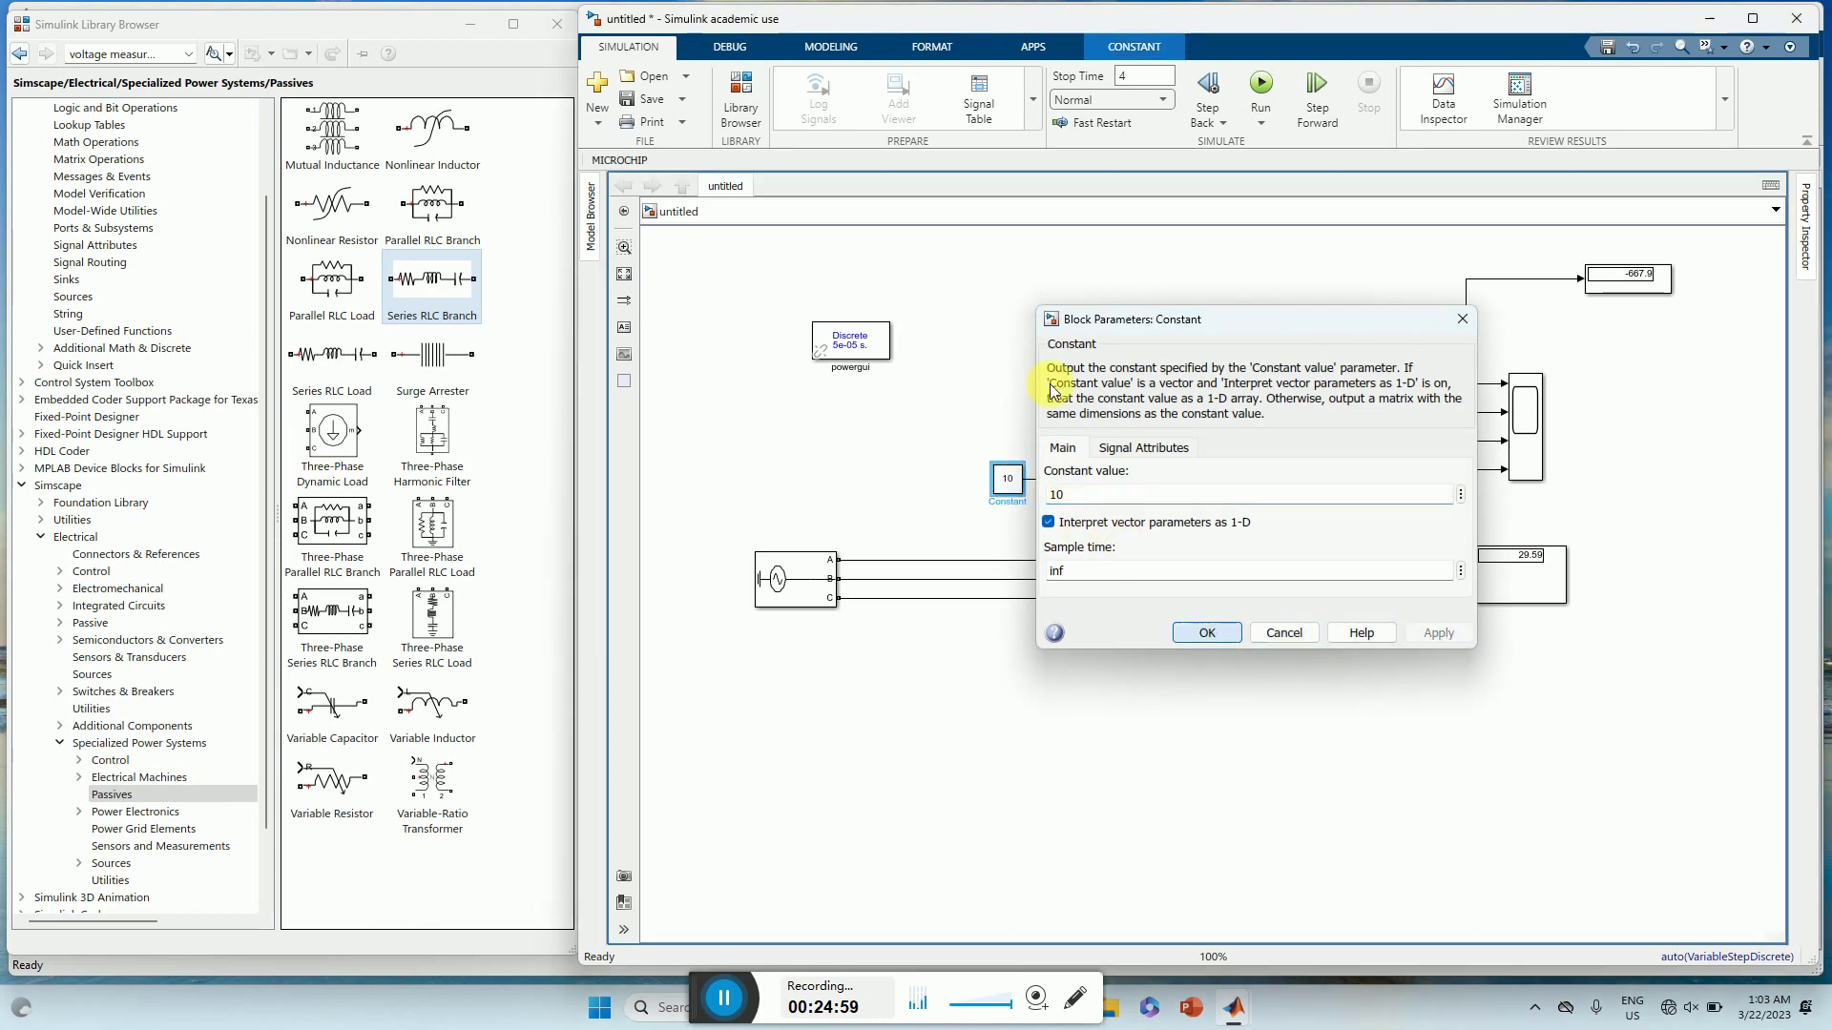
key(Return)
click(1260, 86)
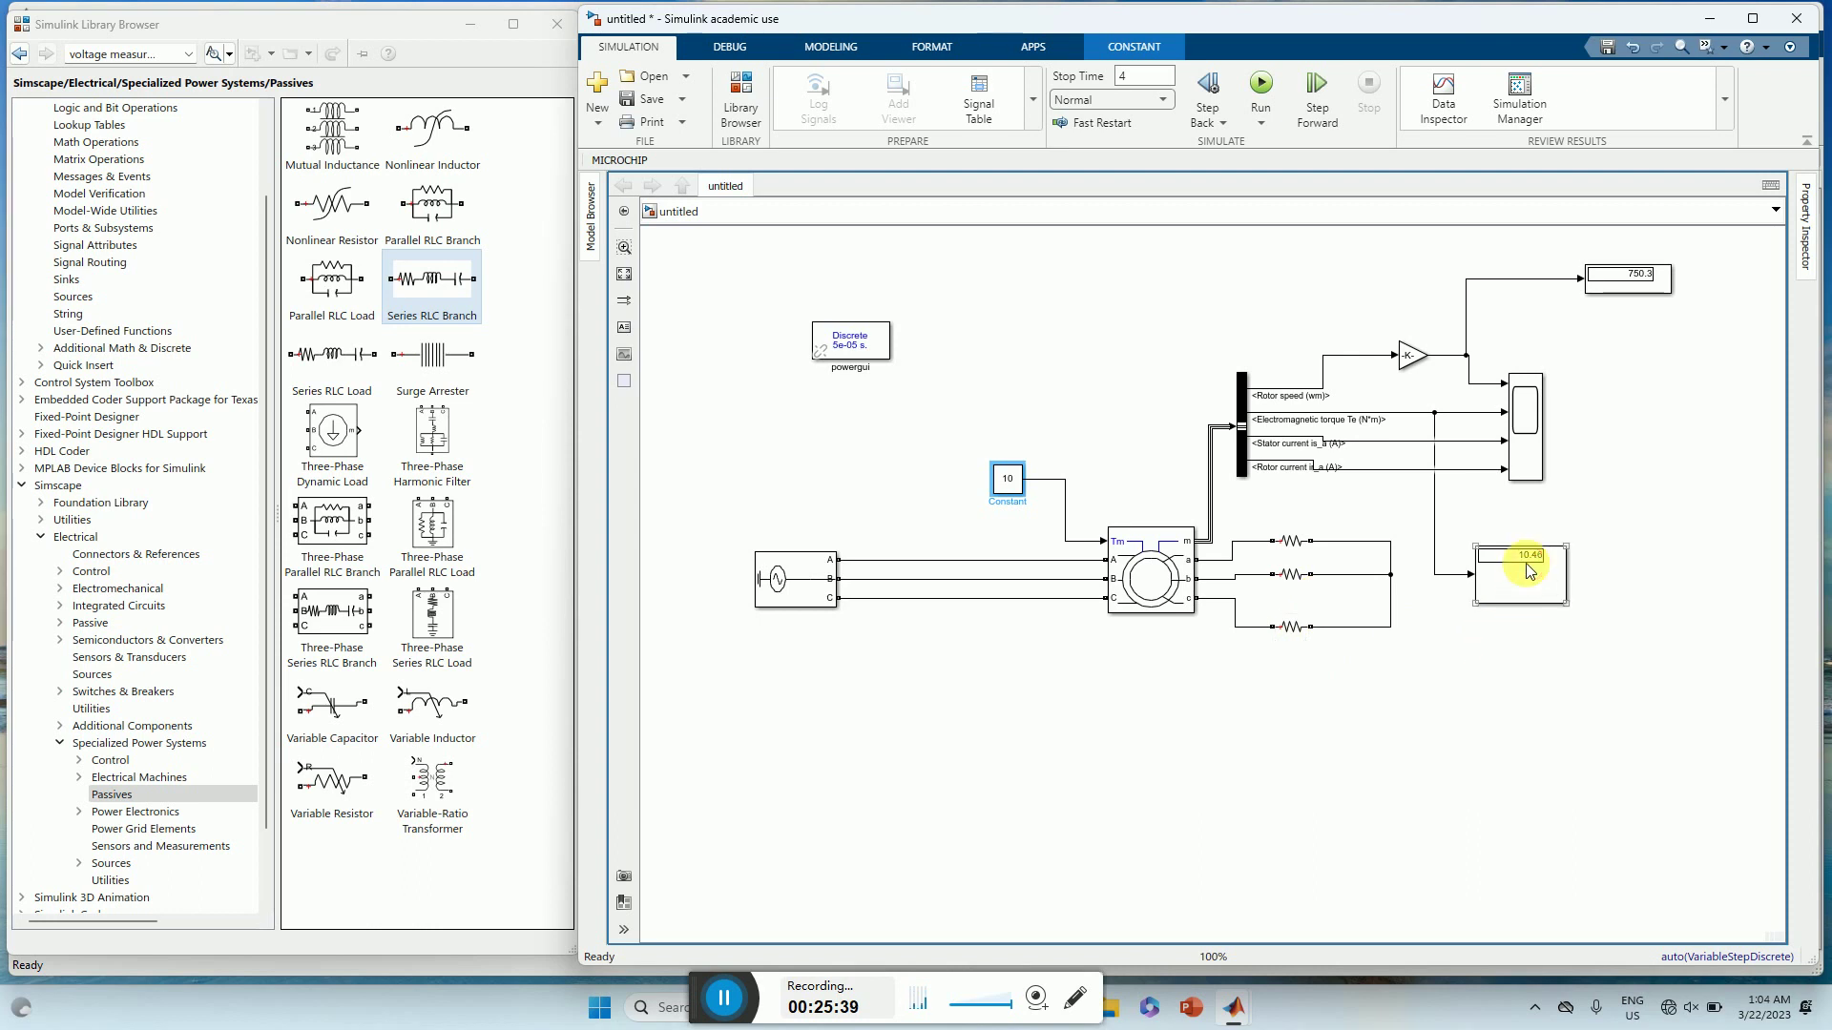
- Move the torque display below the scope's far side and place a vertically rotated copy of the upper rotor resistor in the empty area beneath it
drag(1545, 567, 1676, 505)
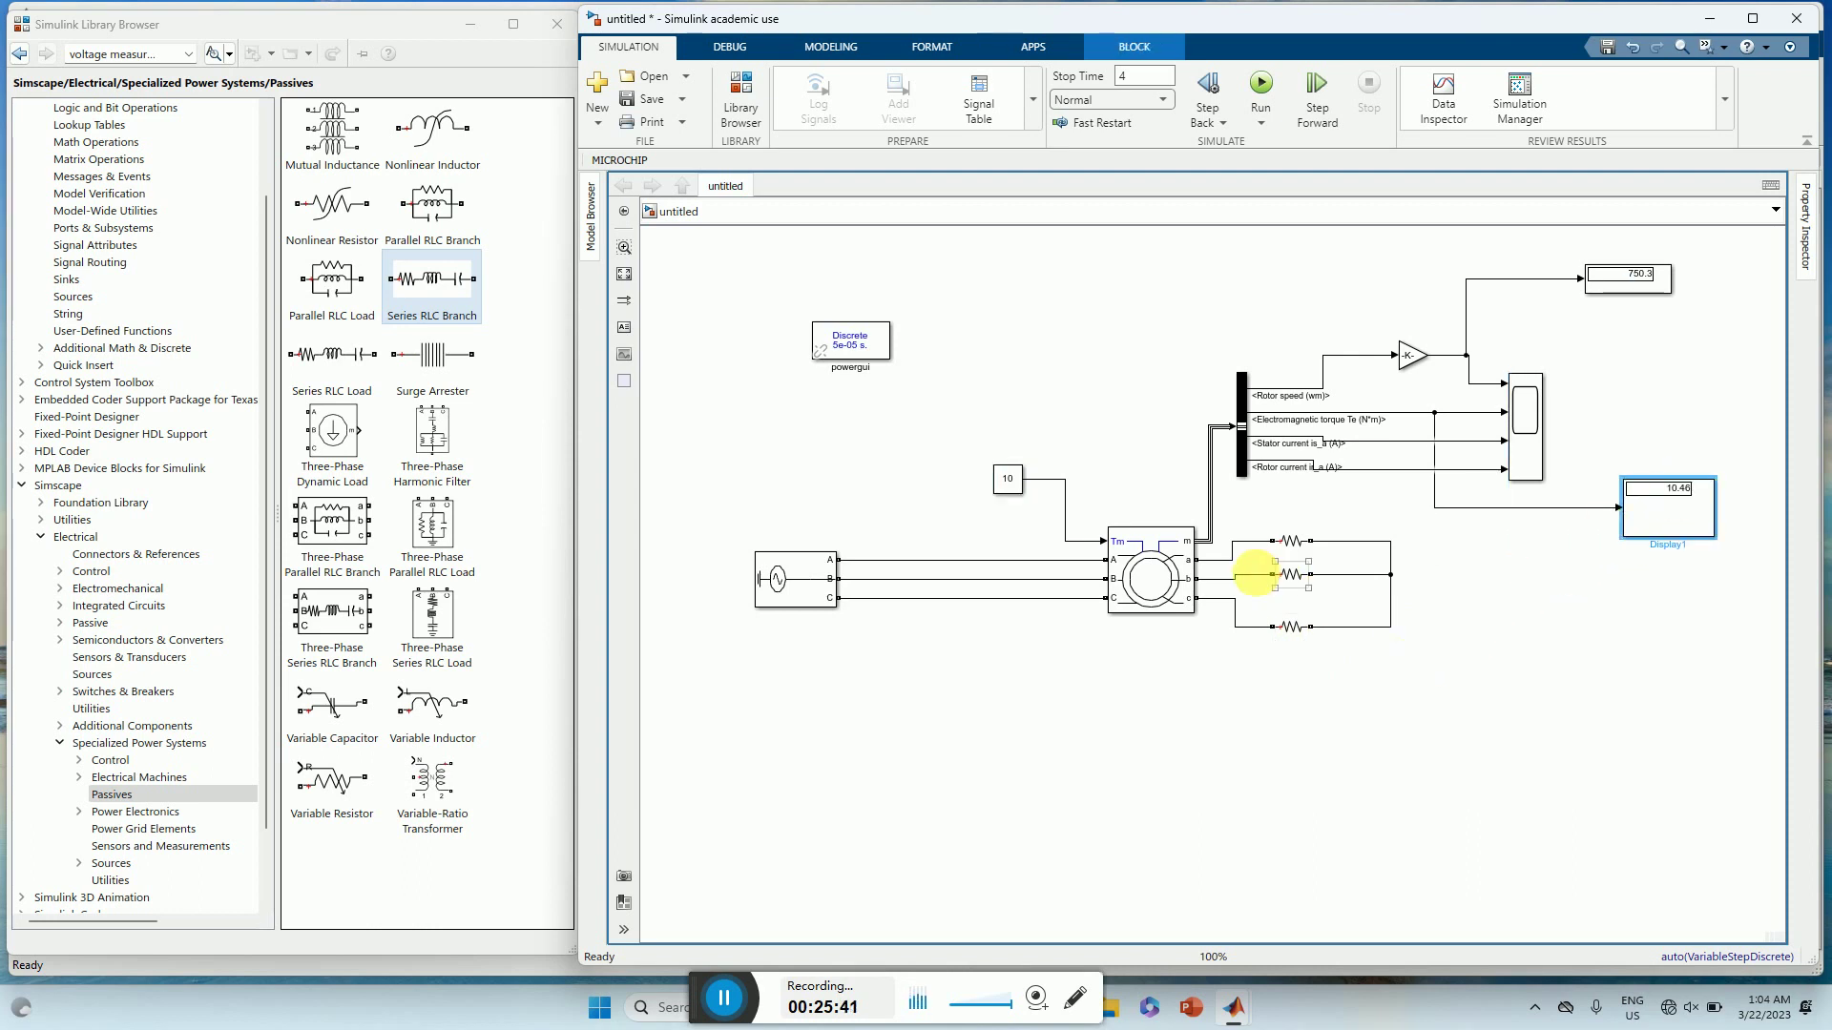
click(1296, 540)
click(1290, 542)
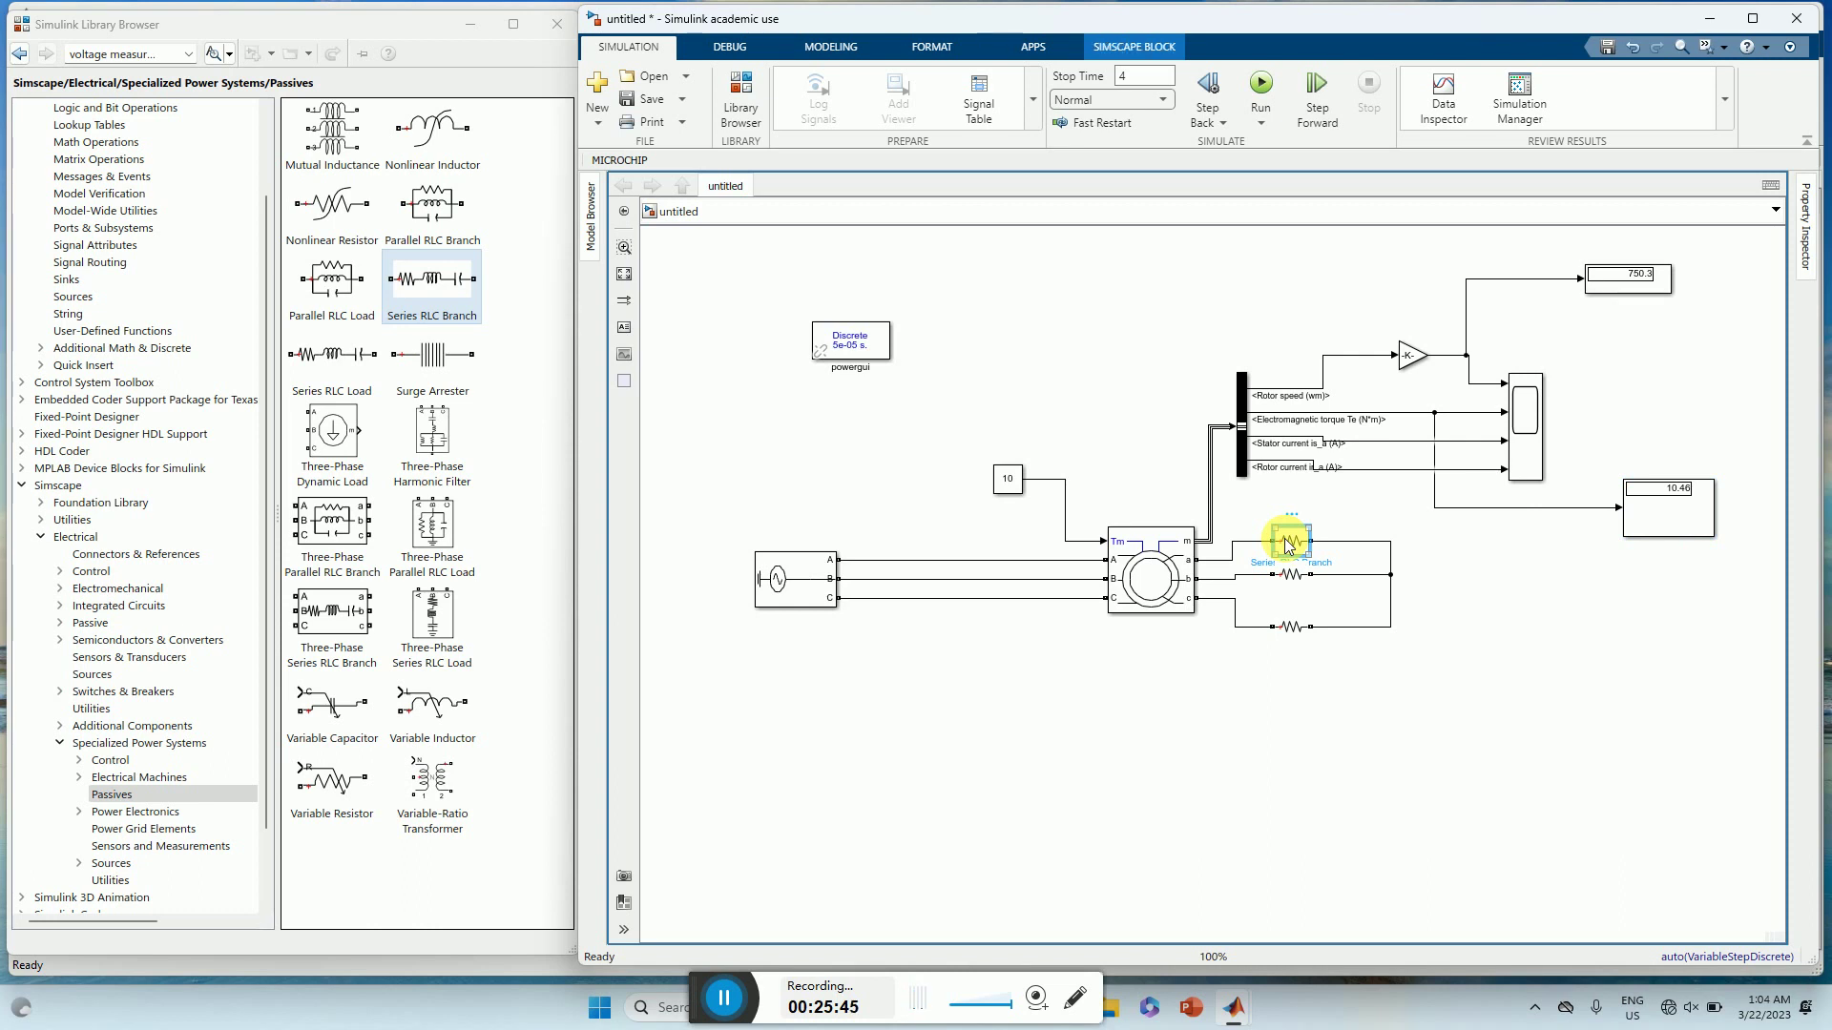
click(1586, 611)
key(ctrl+v)
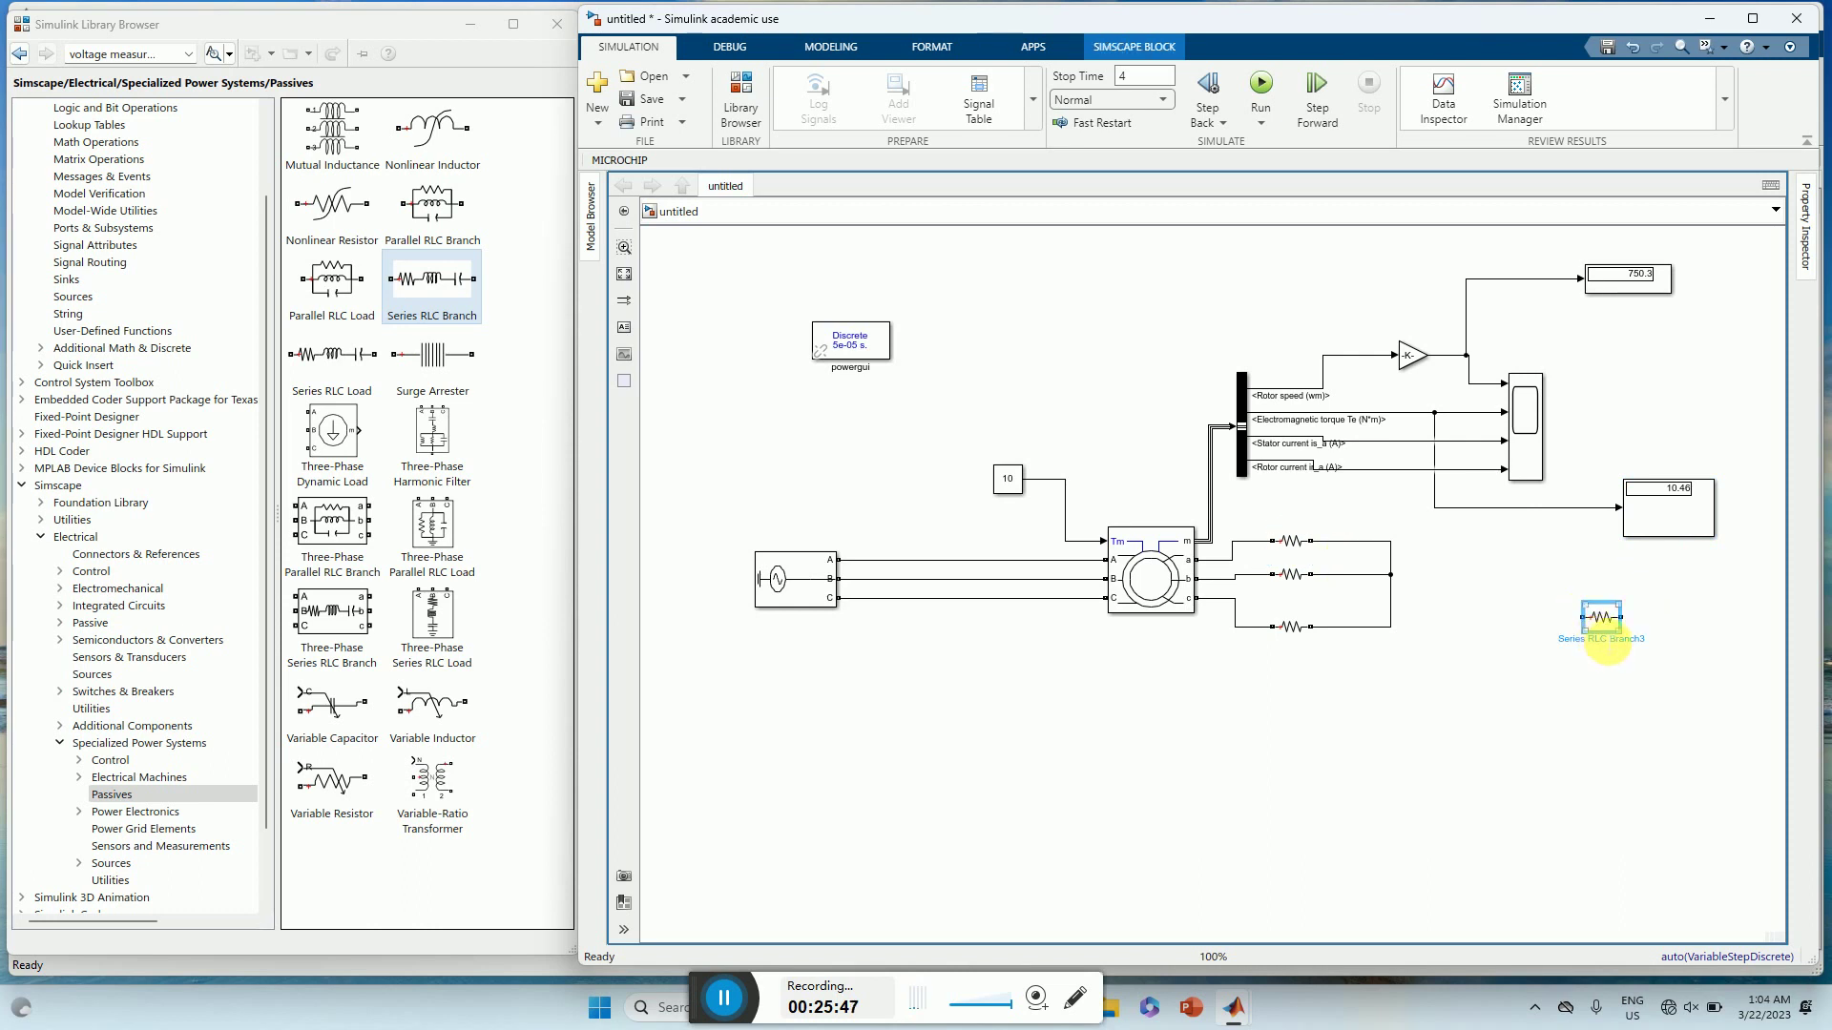
drag(1600, 622, 1608, 733)
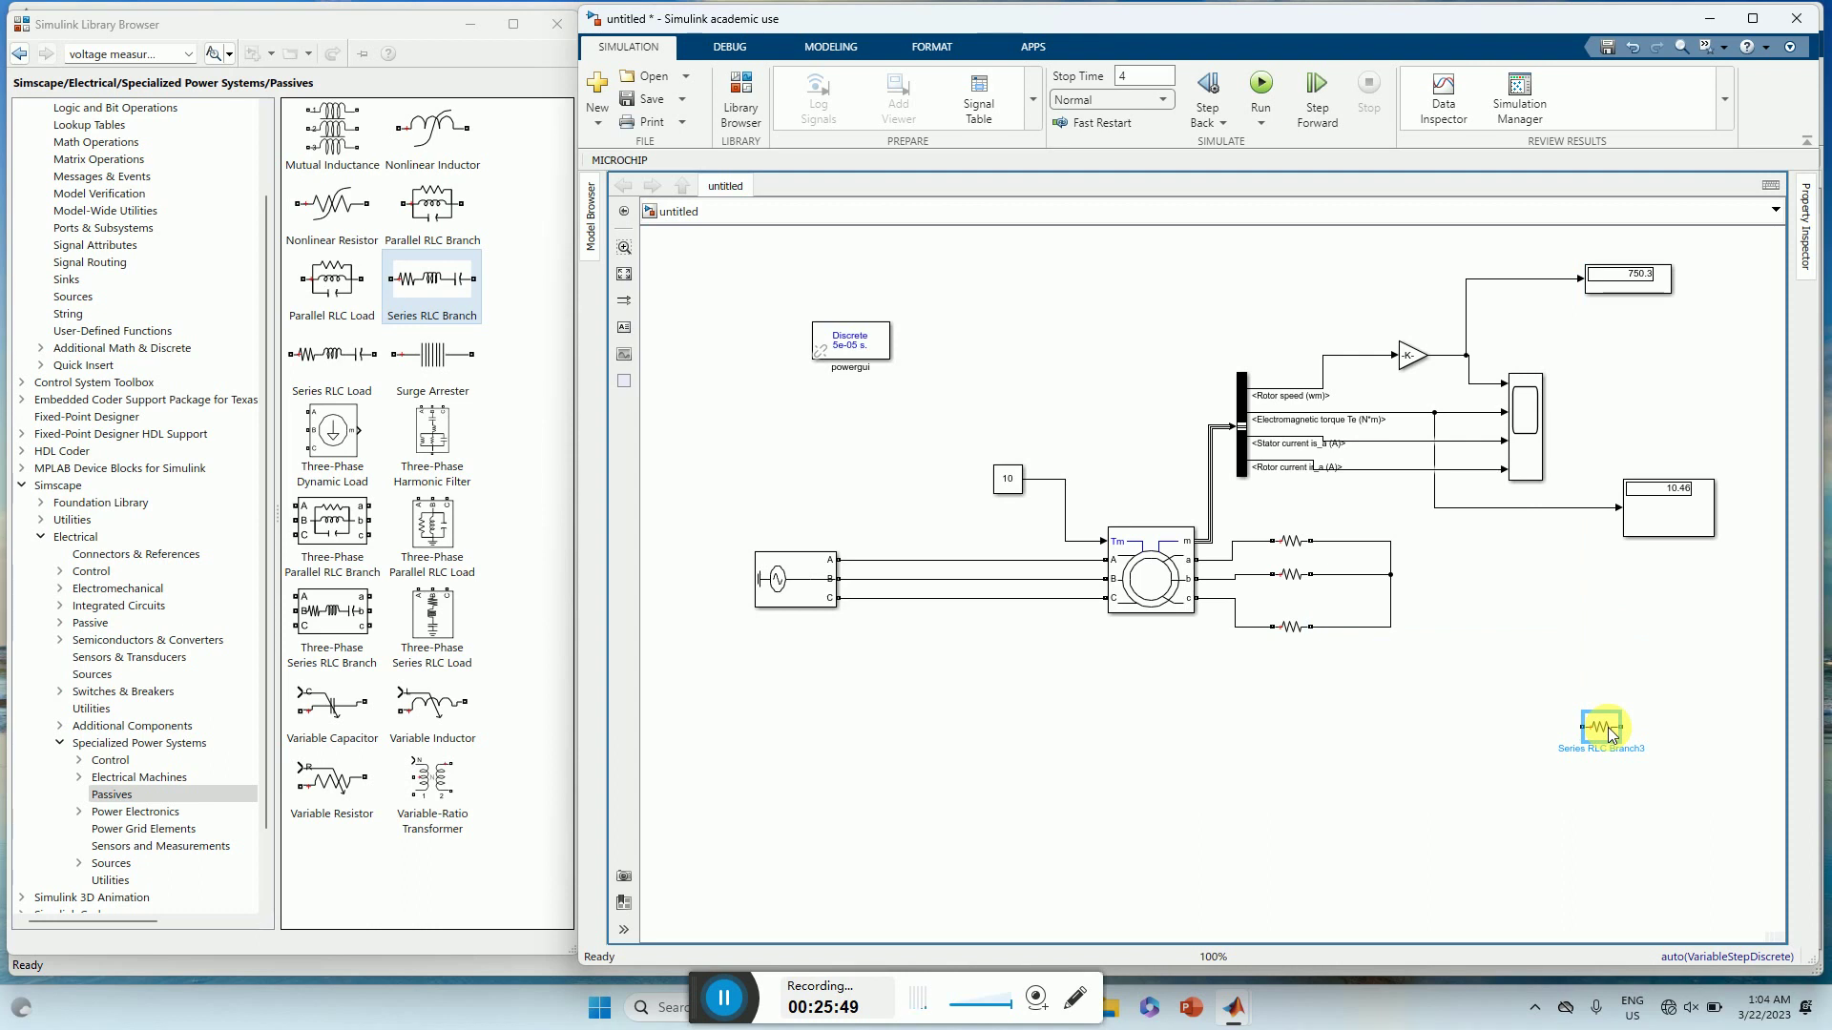
key(ctrl+r)
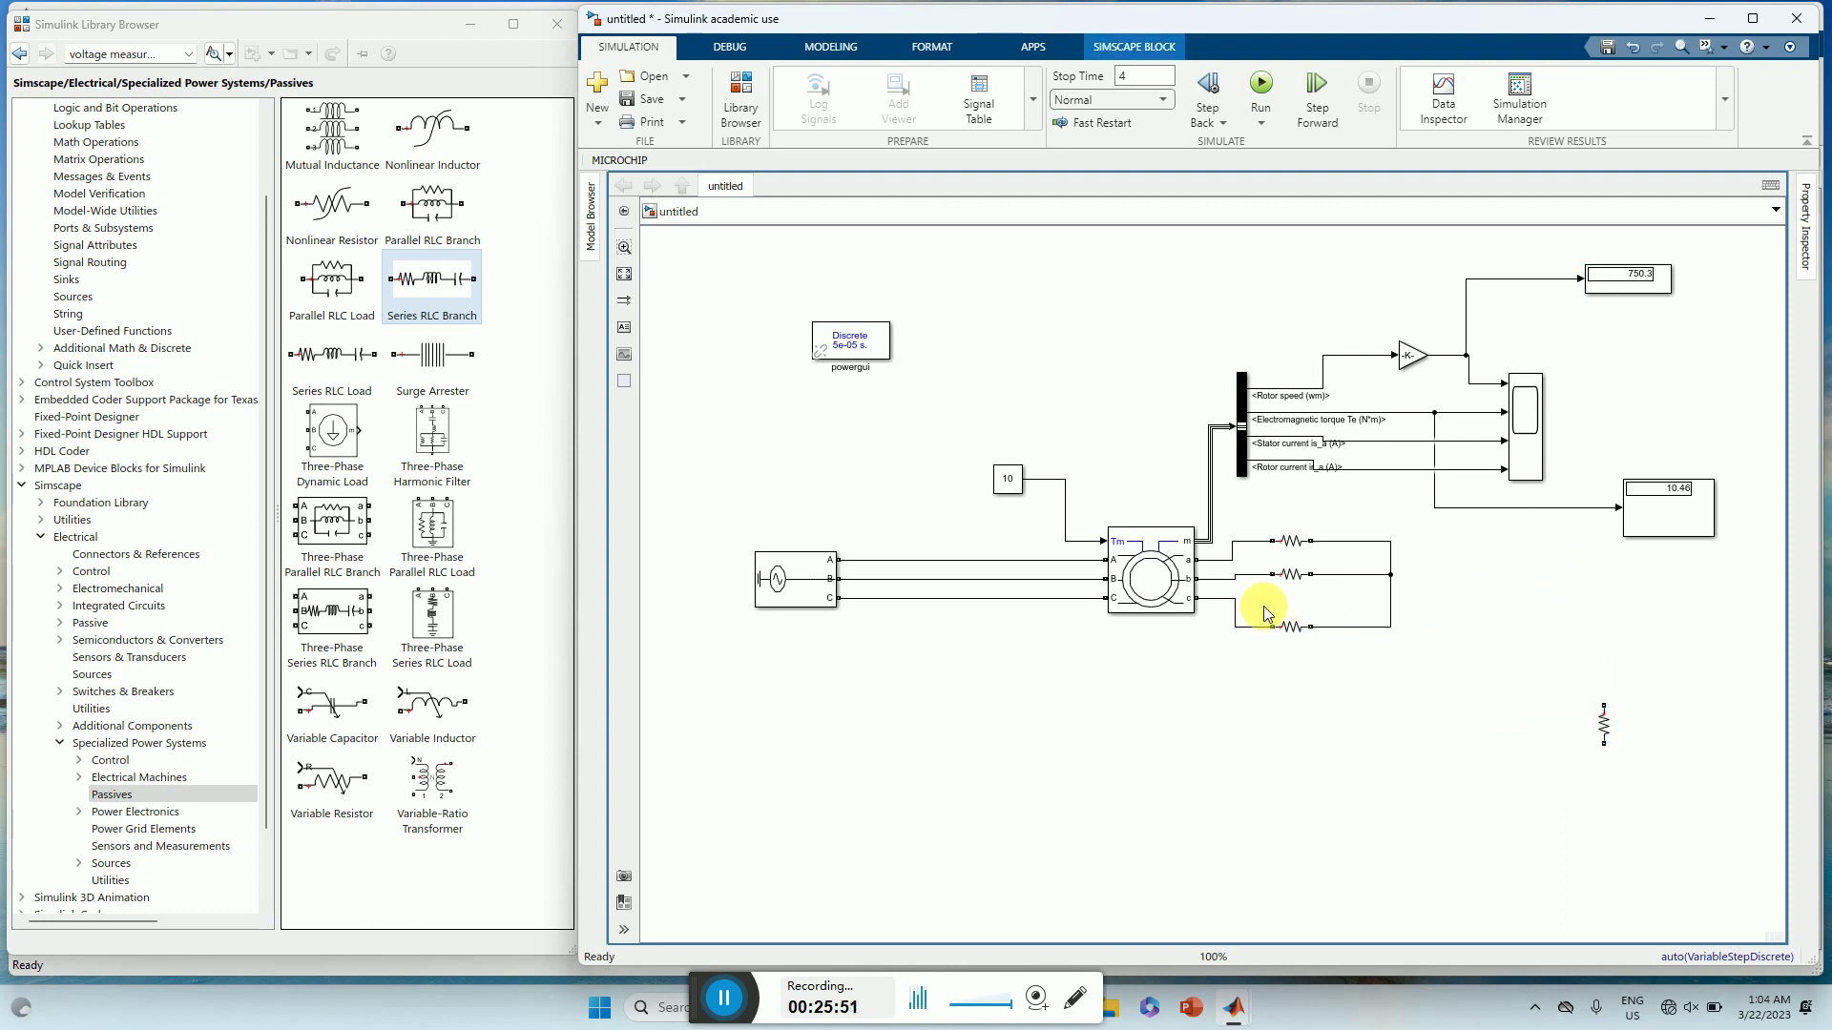
- Delete the three external rotor resistors together with their wiring to the machine's rotor terminals
drag(1251, 515, 1410, 697)
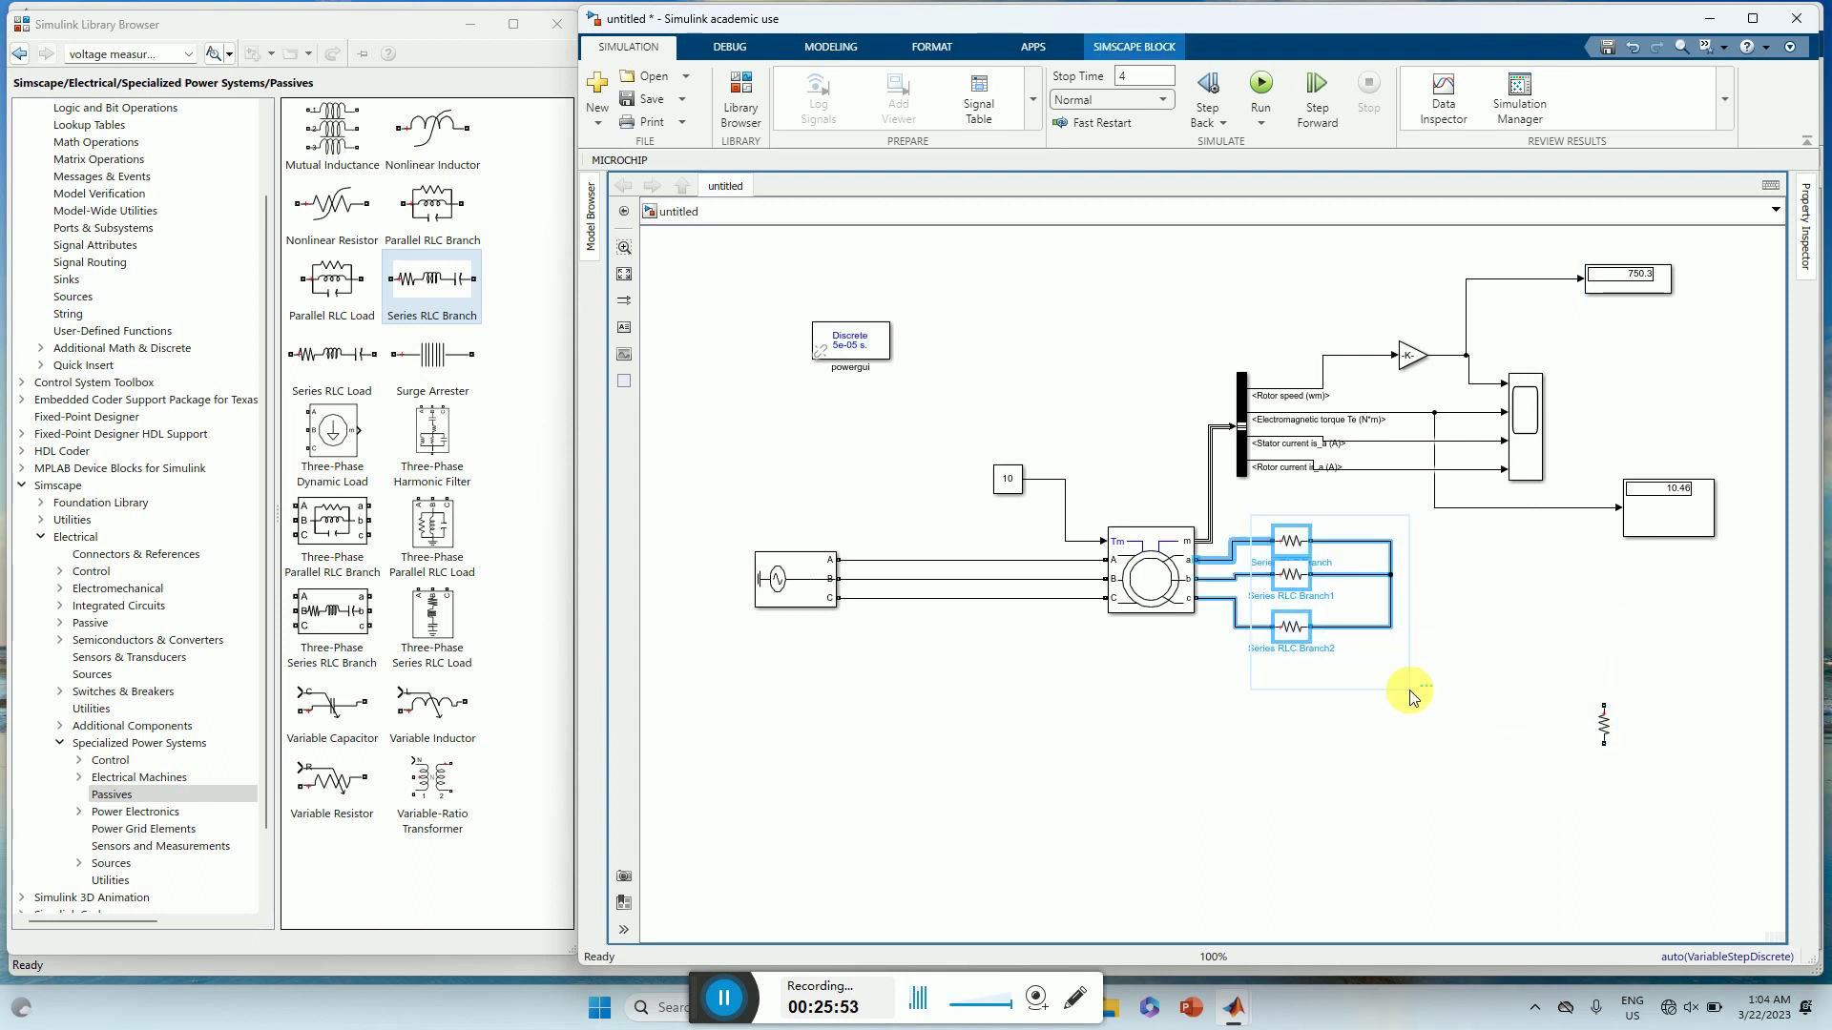
key(Delete)
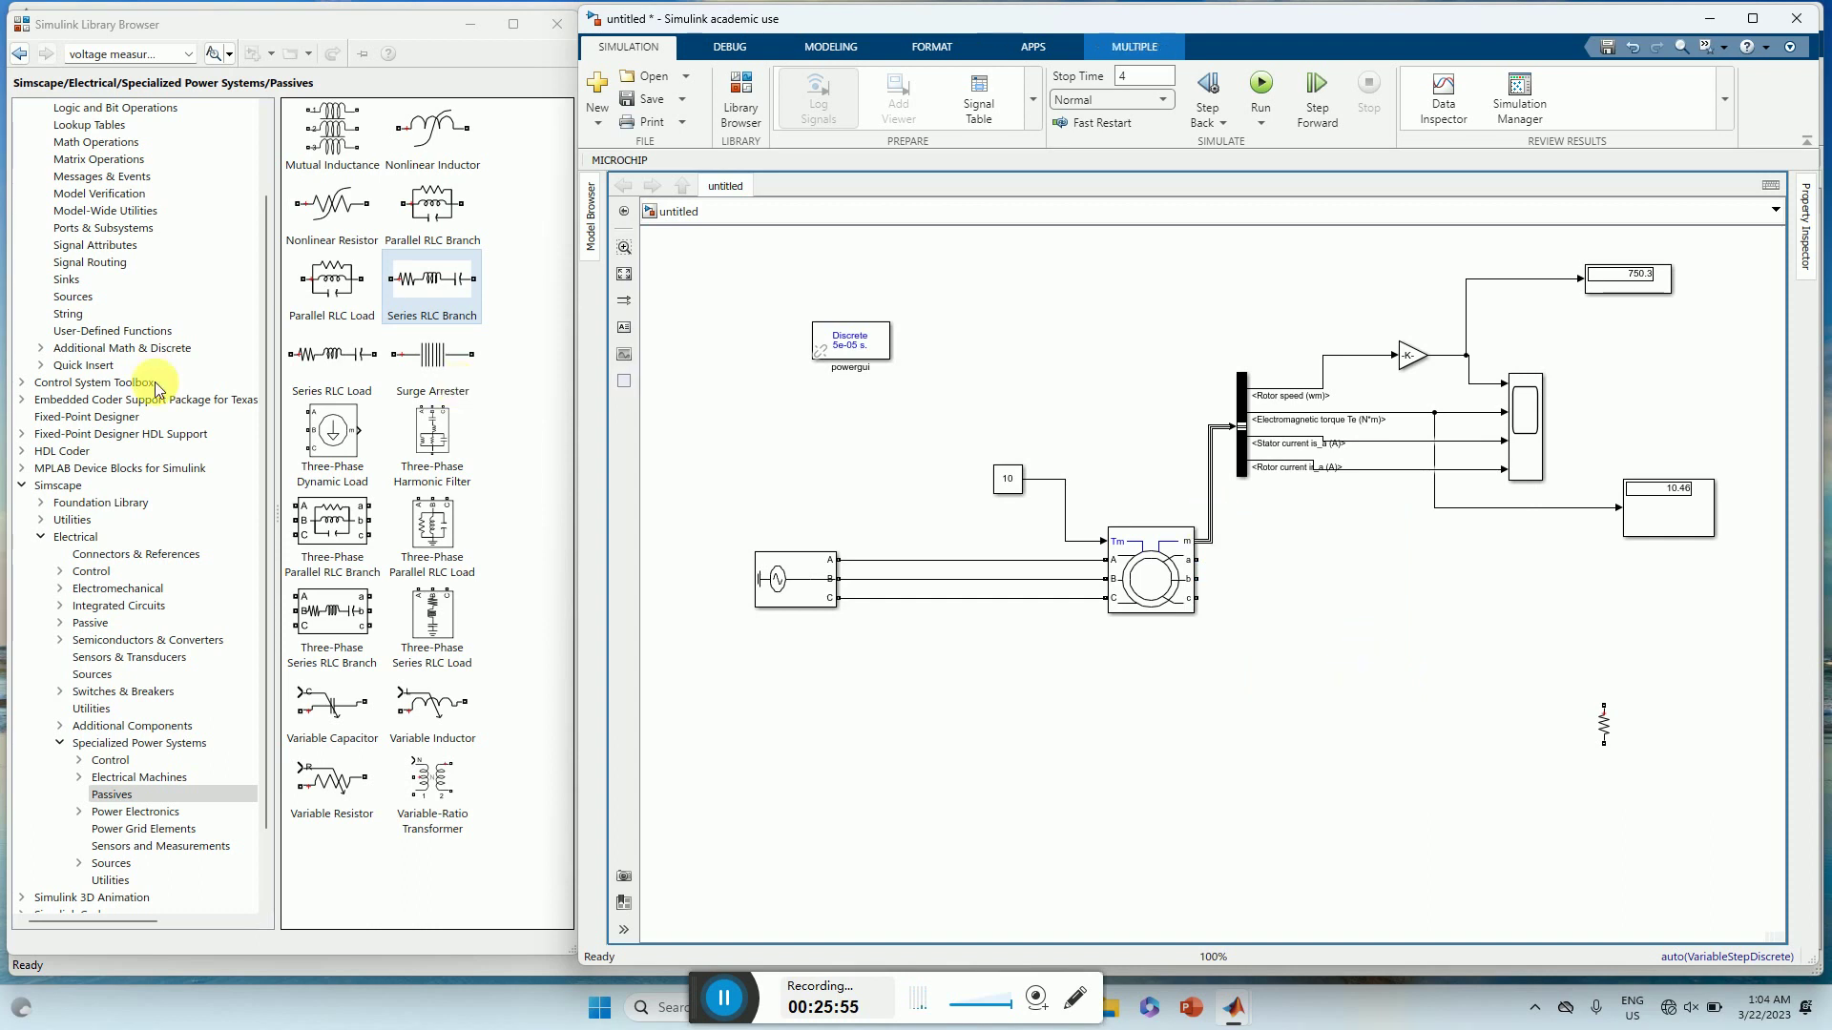
- Add a Diode block from the Specialized Power Systems Power Electronics library between the machine and the spare resistor, rotated to point upward
click(146, 813)
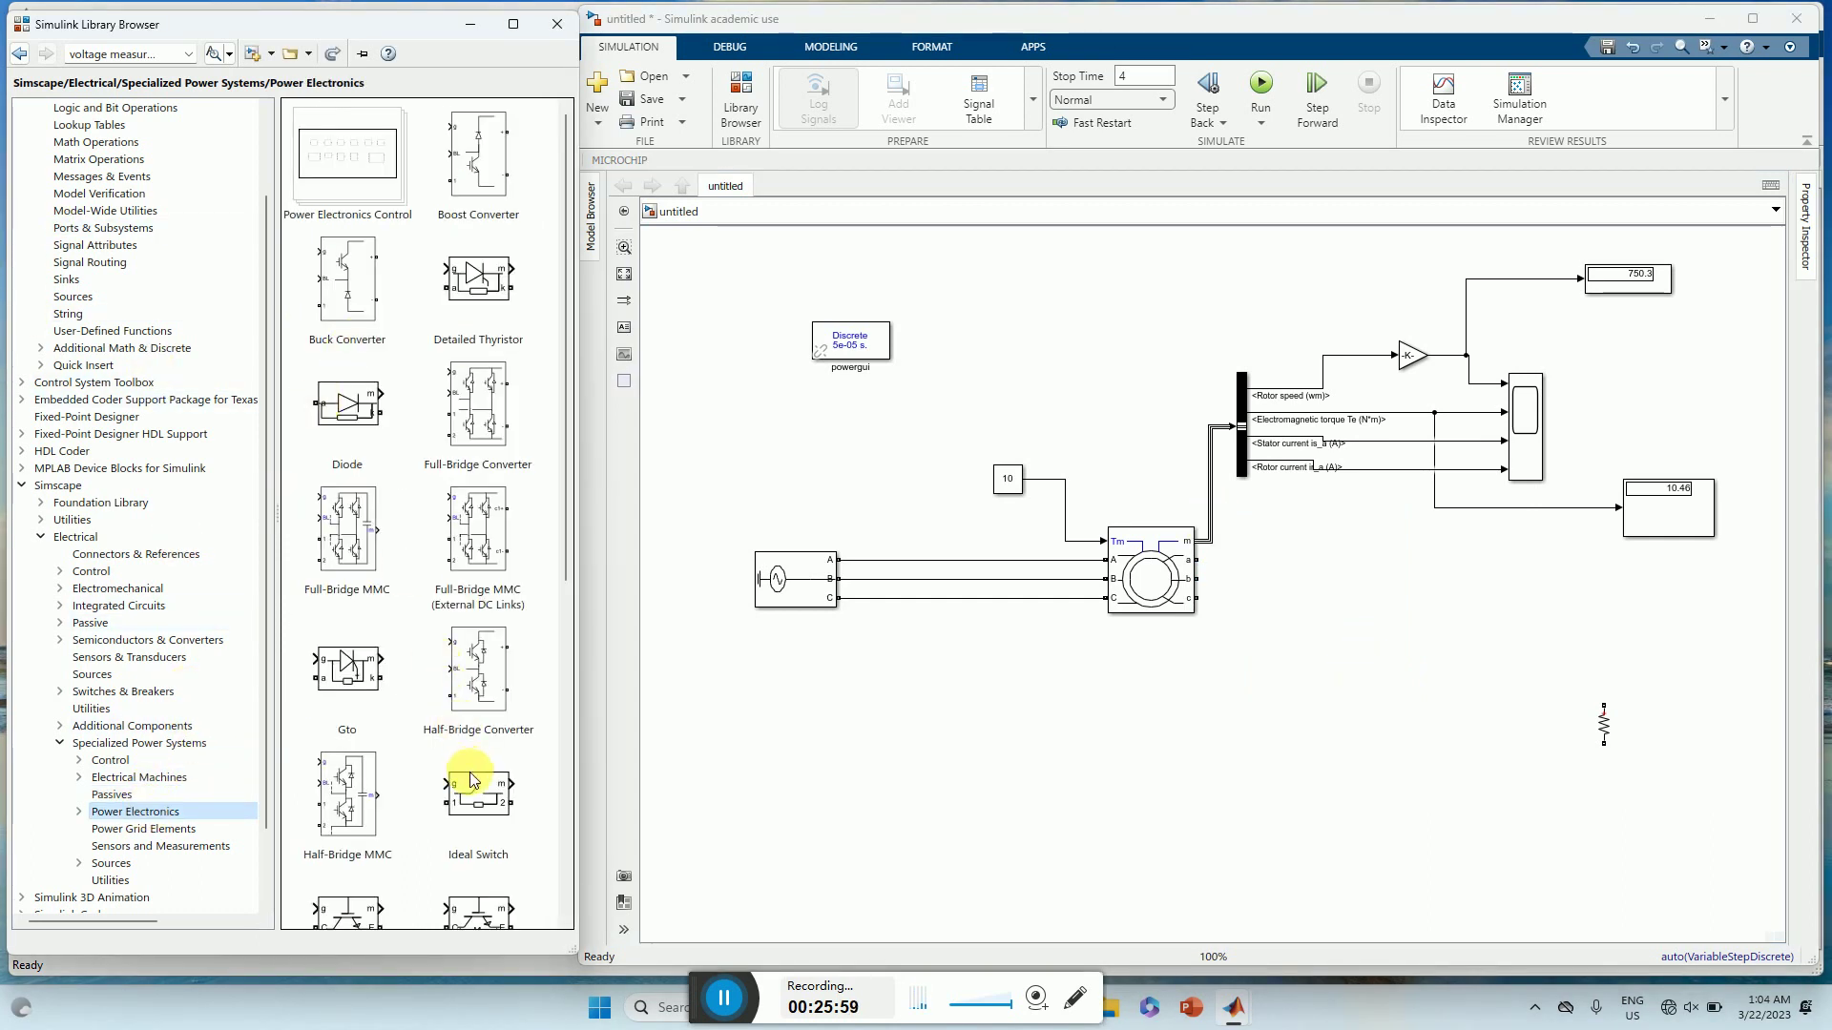
scroll(425, 611, down, 6)
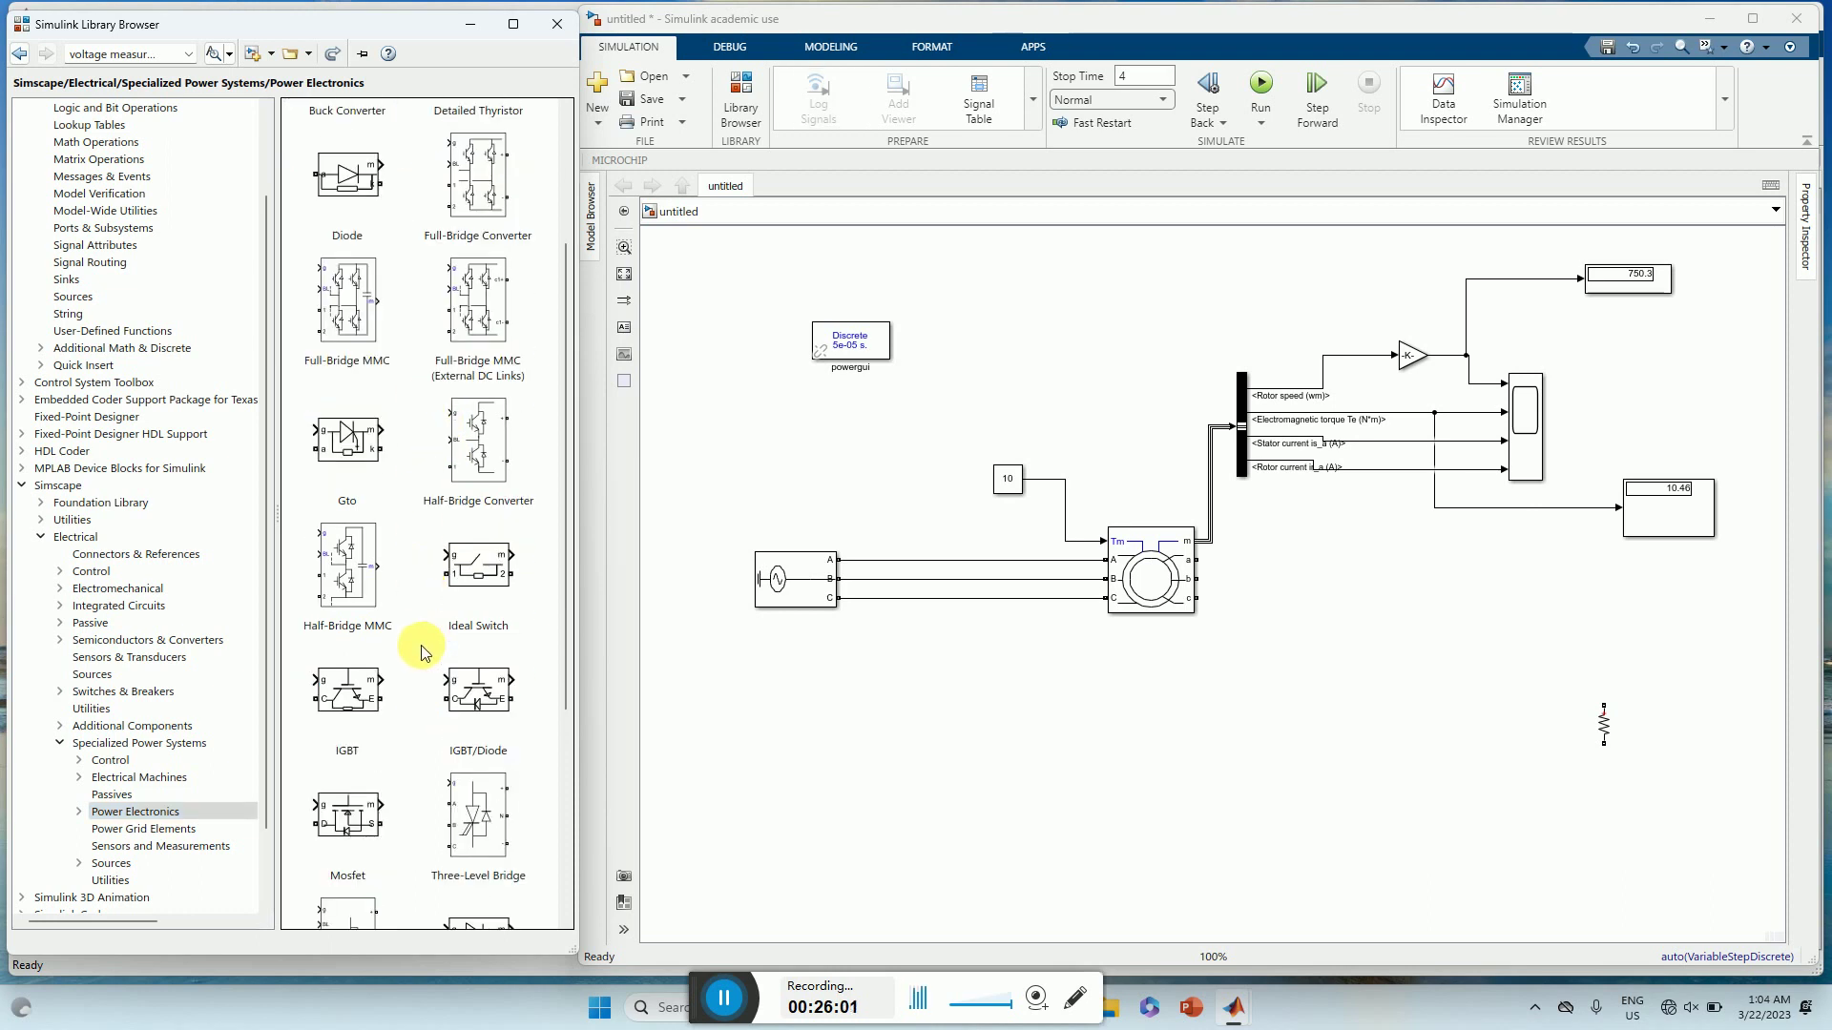
scroll(420, 629, up, 6)
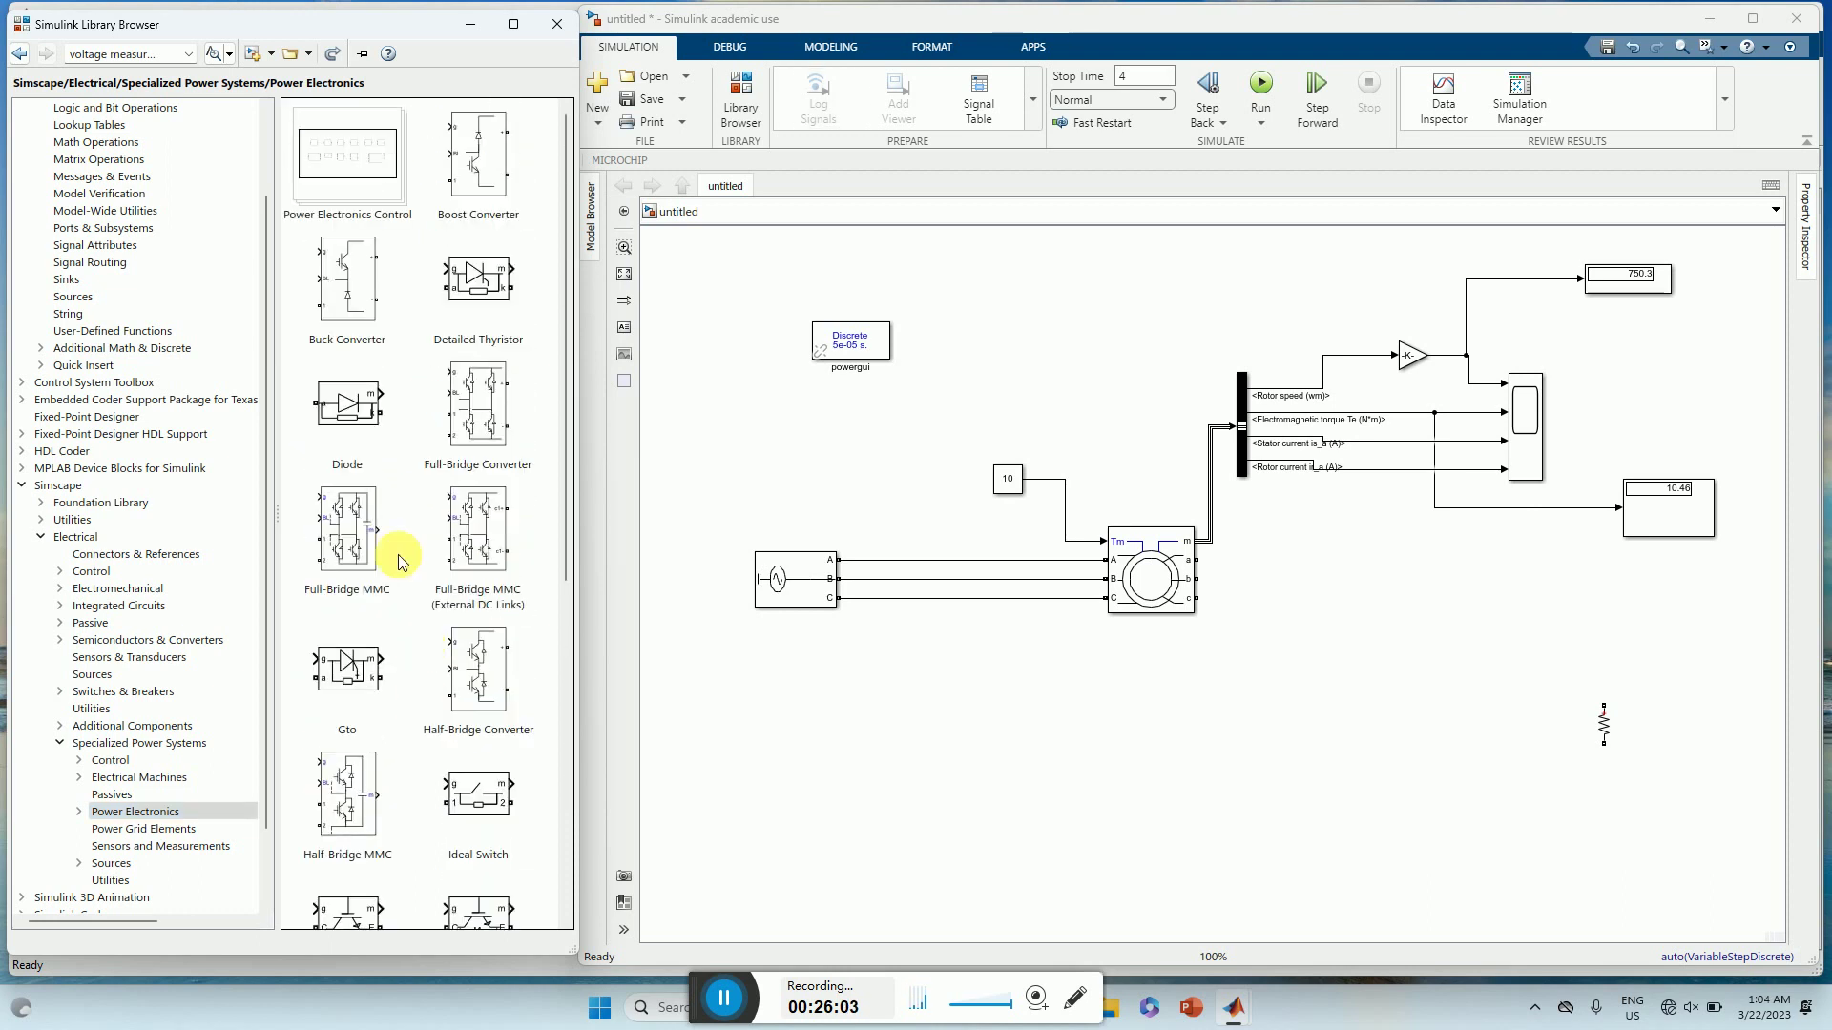
drag(352, 415, 1365, 639)
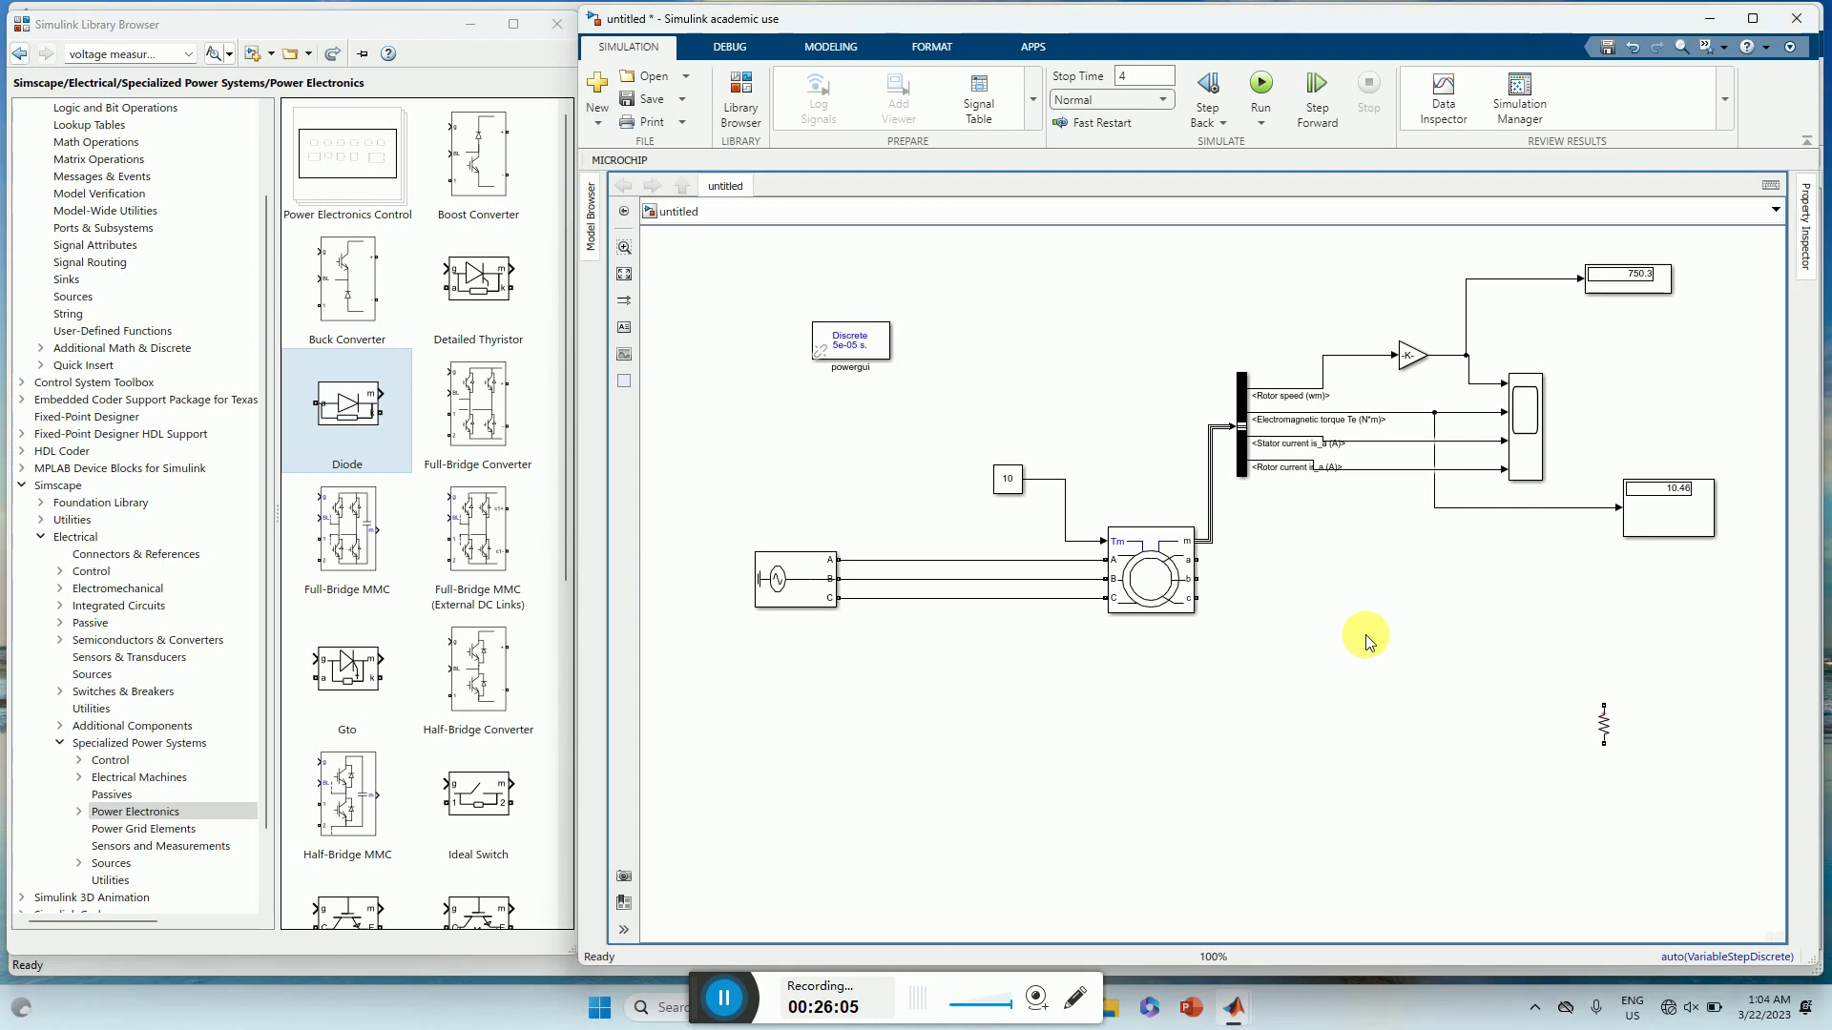
key(ctrl+r)
key(ctrl+r)
key(ctrl+r)
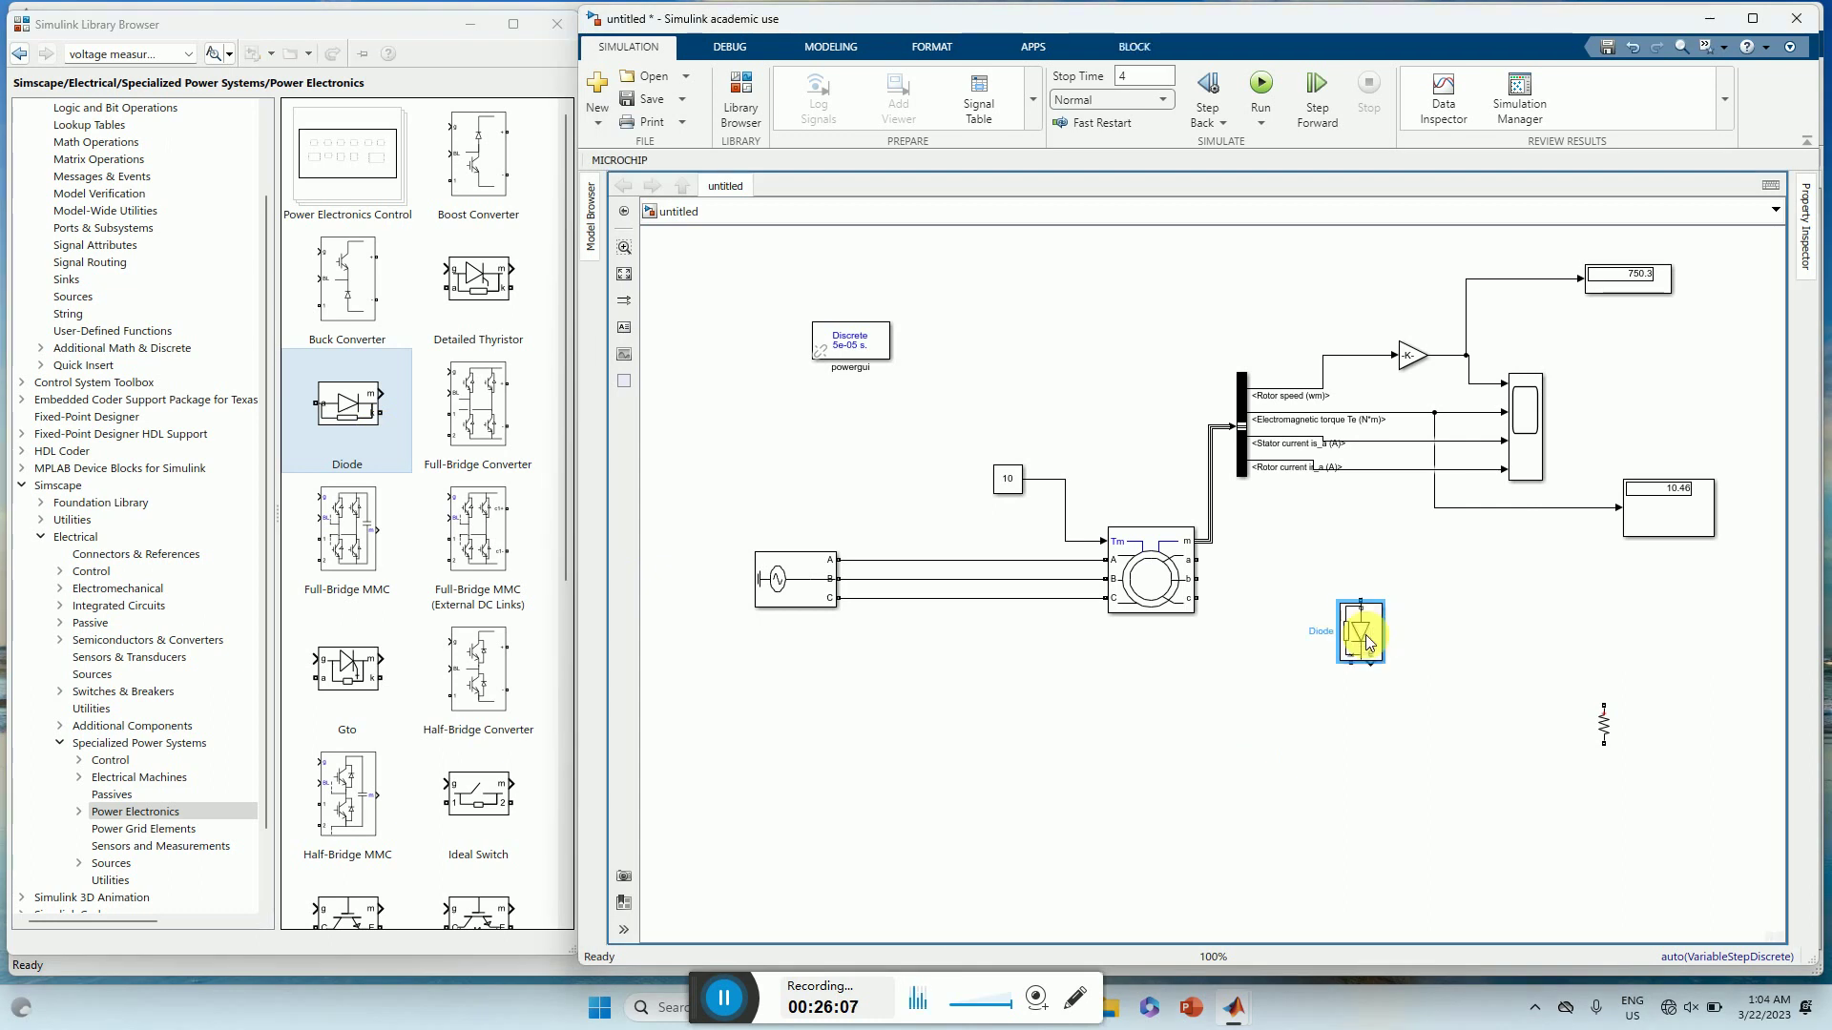
click(1362, 729)
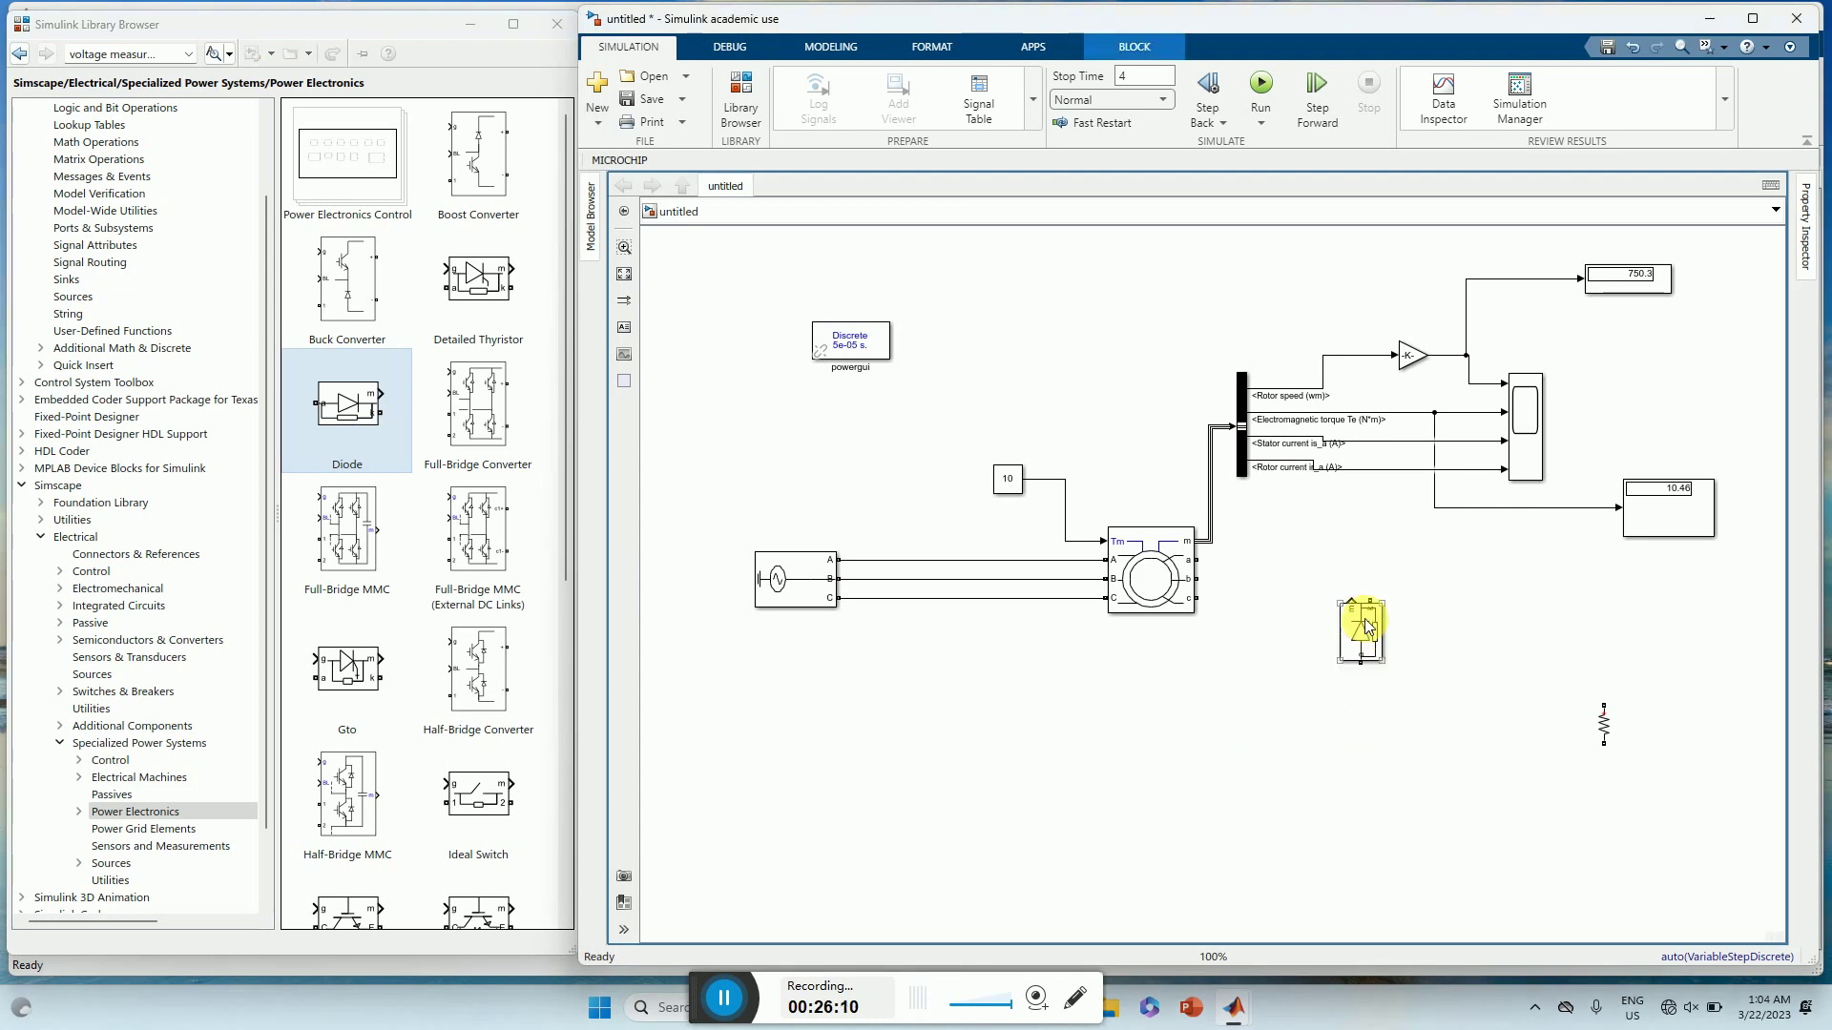
- Hide the diode's measurement port and shrink the Diode block to a narrower size
double_click(1365, 639)
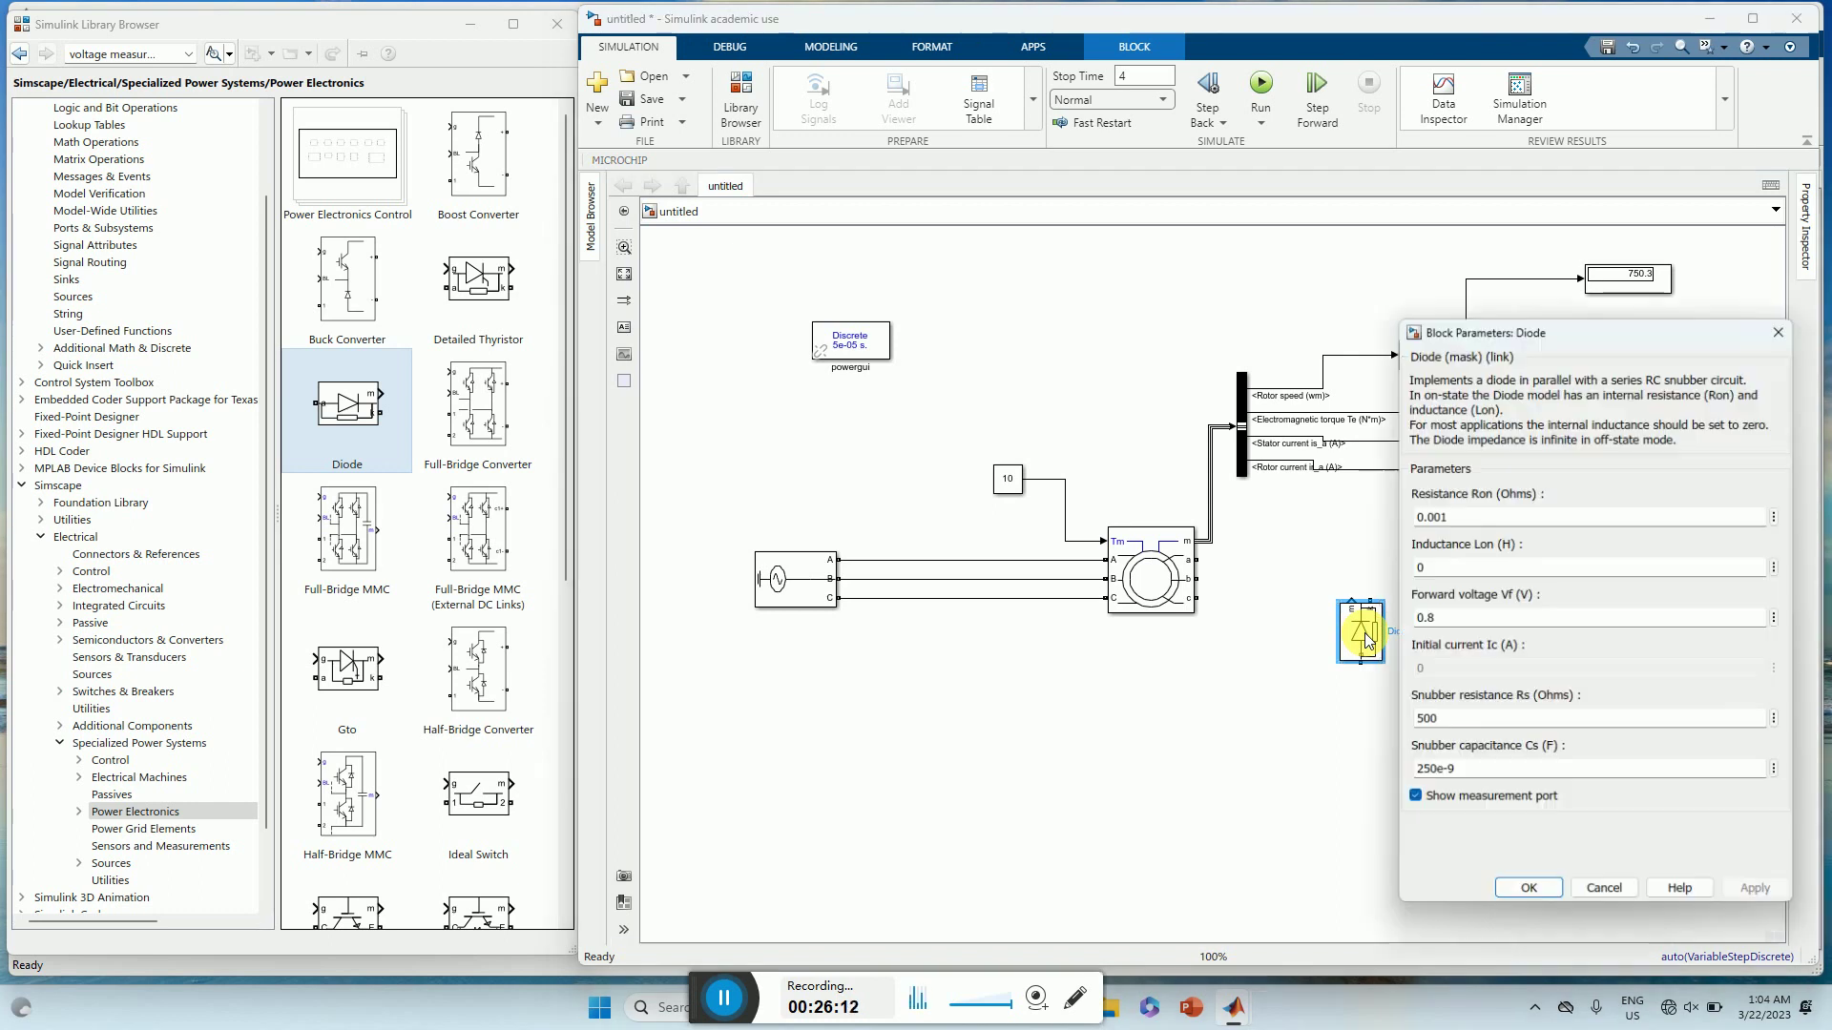
click(1413, 802)
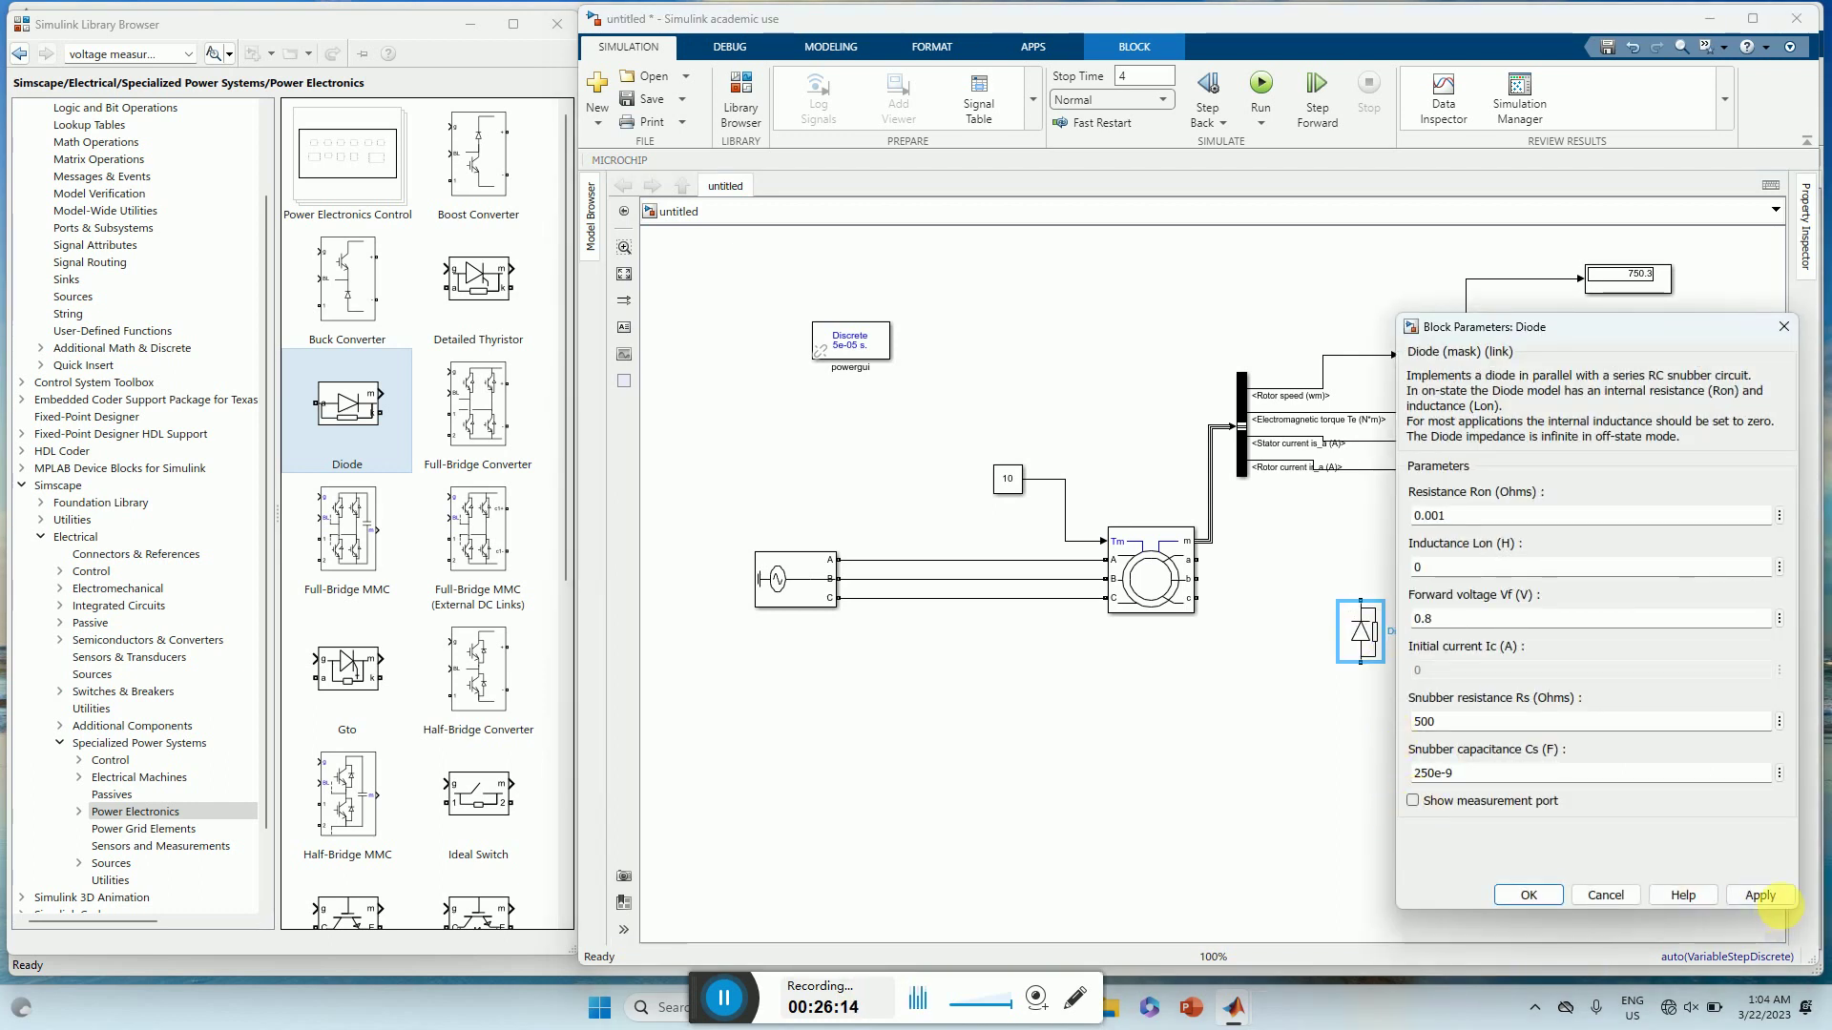
click(1761, 894)
click(1524, 895)
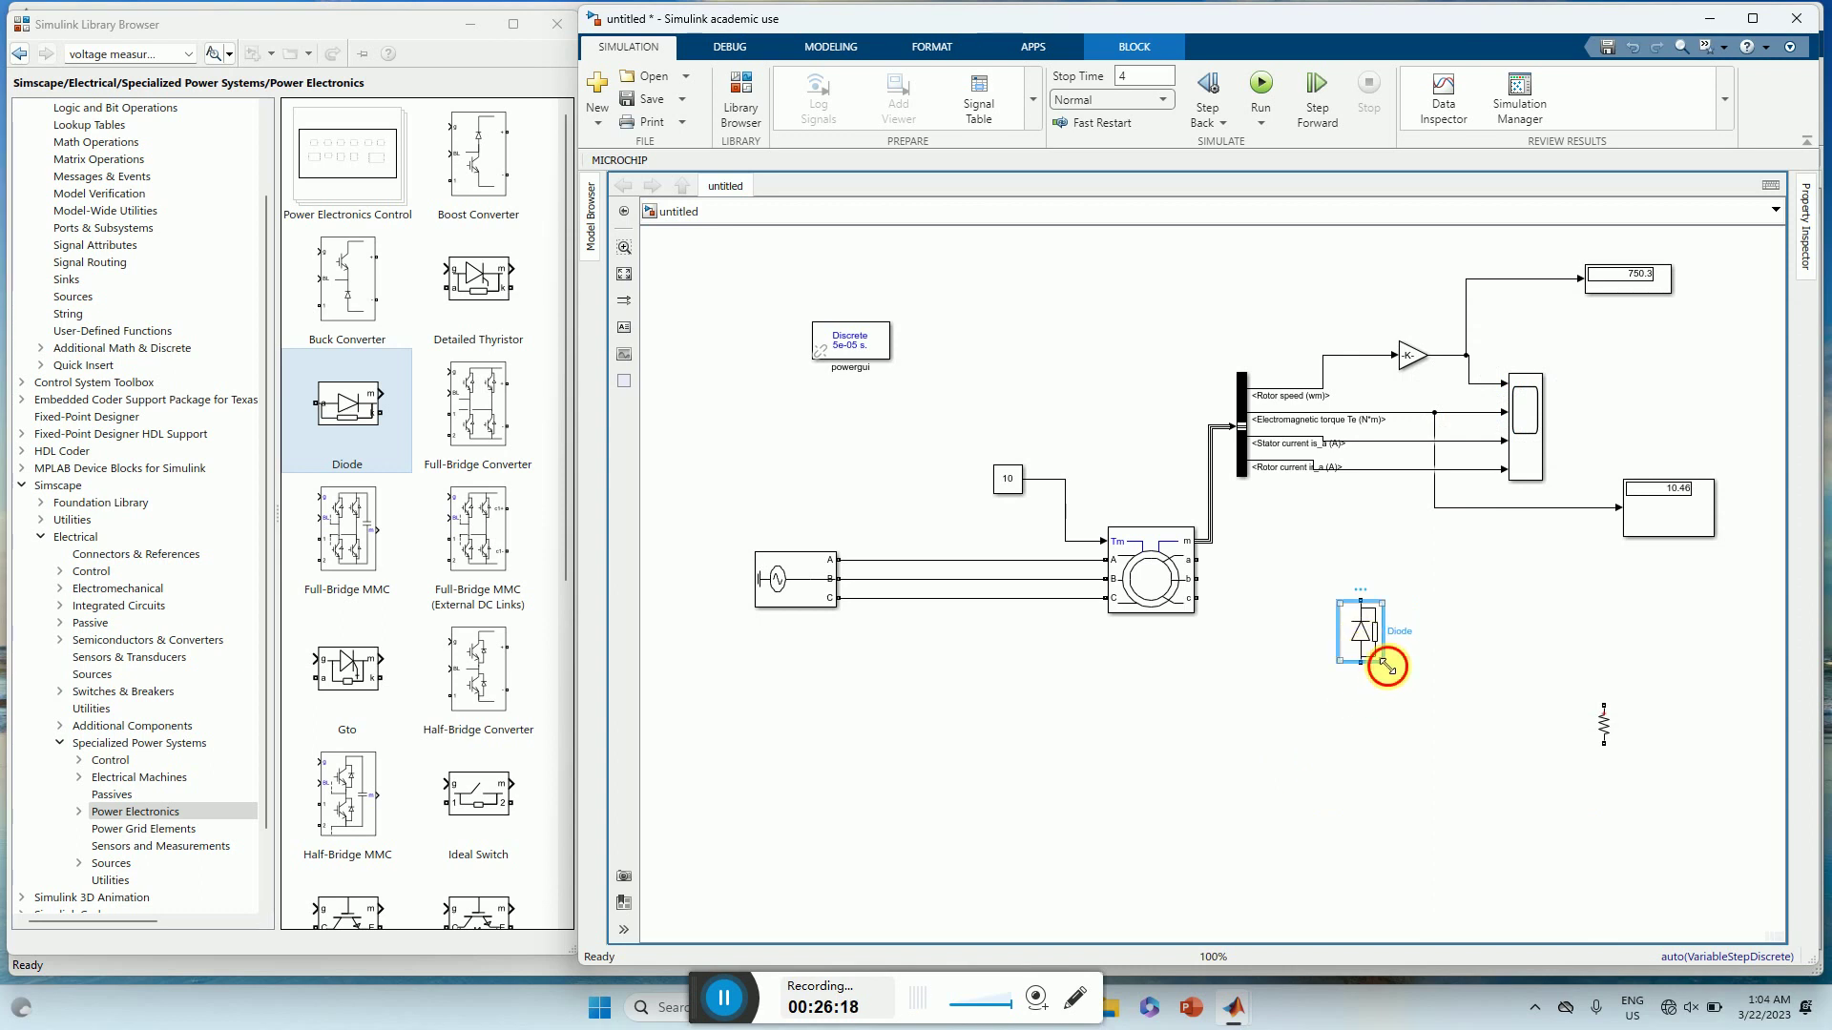
mouse_move(1384, 665)
mouse_down()
mouse_move(1353, 635)
mouse_move(1340, 657)
mouse_move(1349, 622)
mouse_move(1380, 675)
mouse_up()
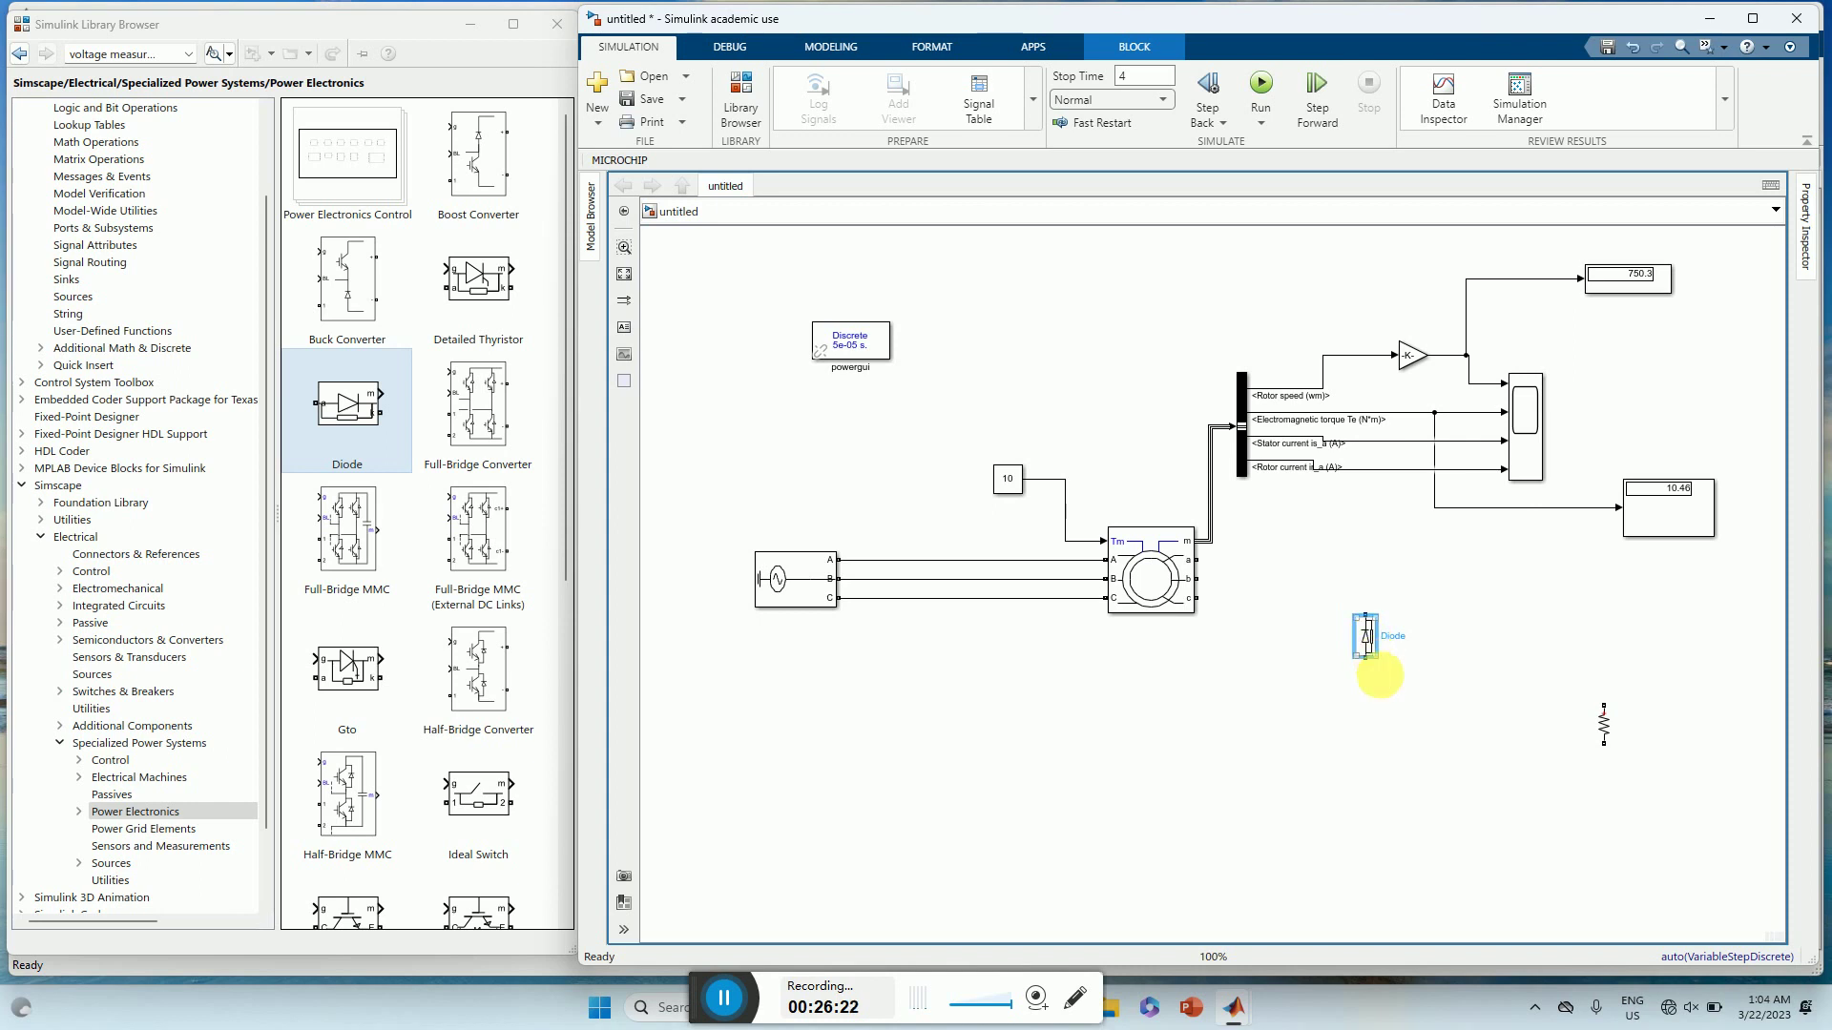
- Duplicate the diode to make six, arranged in two rows of three beside the spare resistor
click(1388, 717)
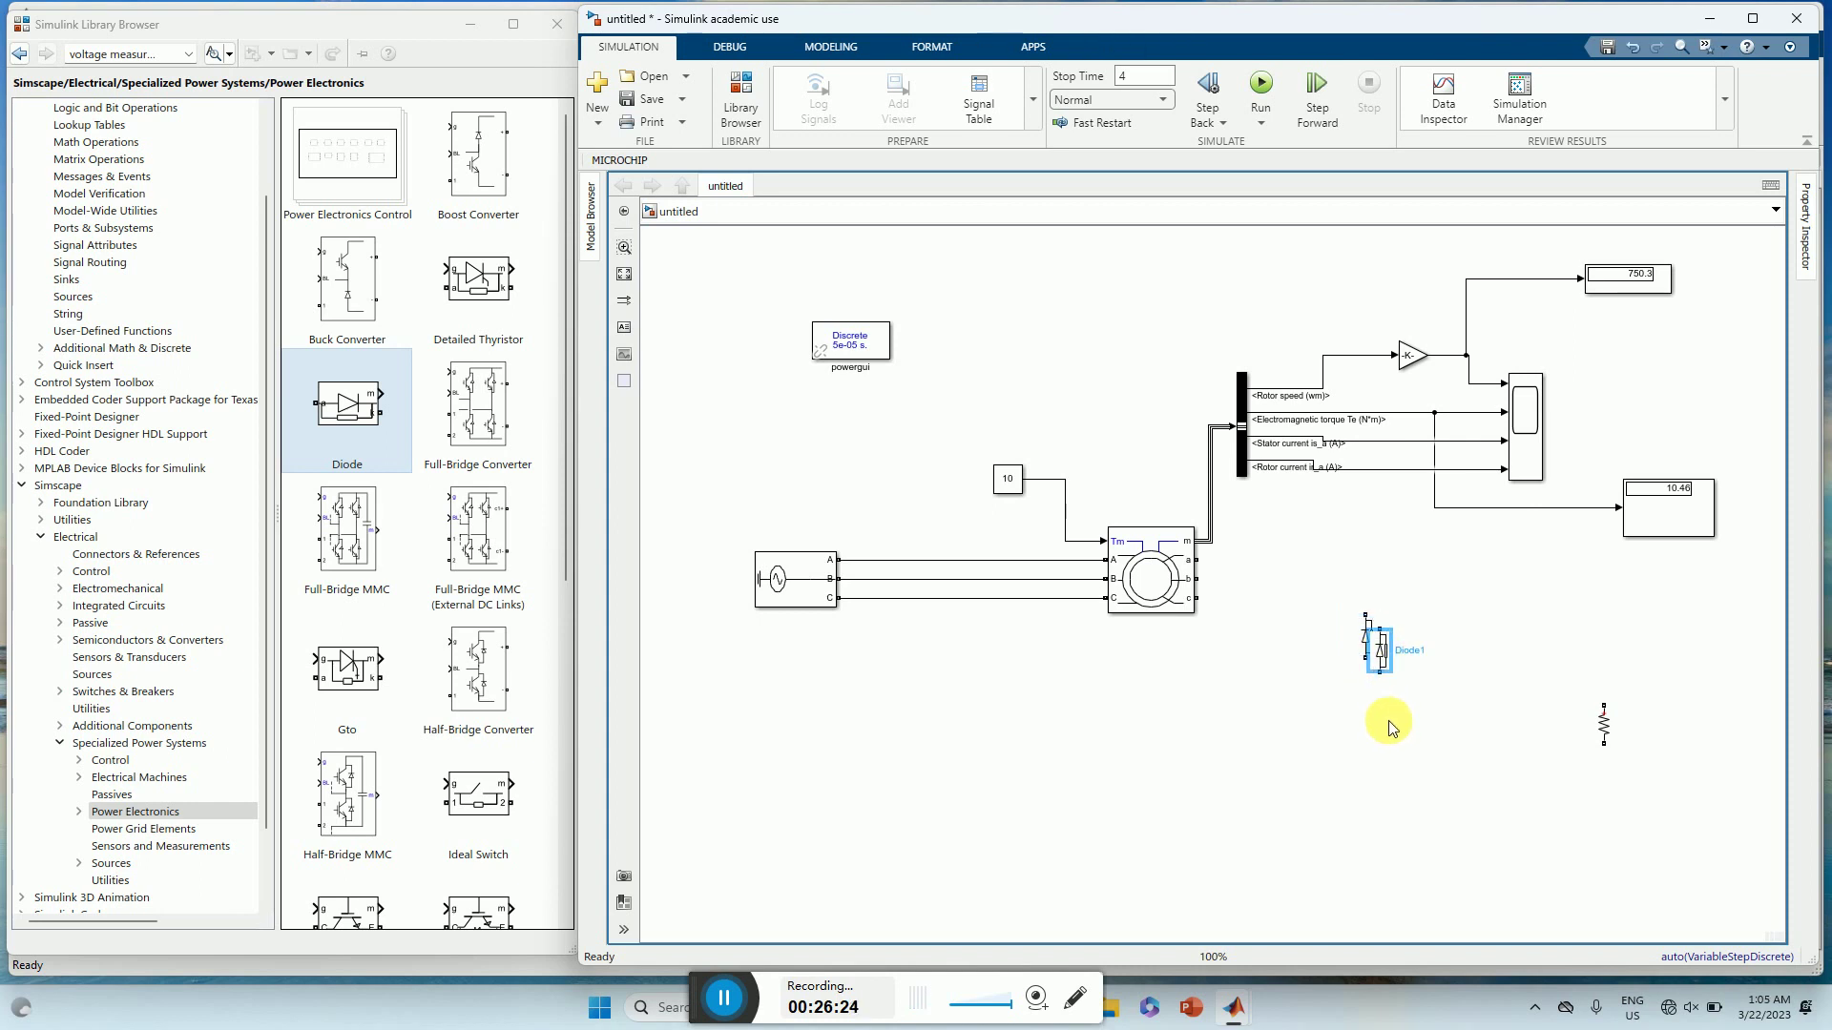
drag(1379, 646, 1422, 646)
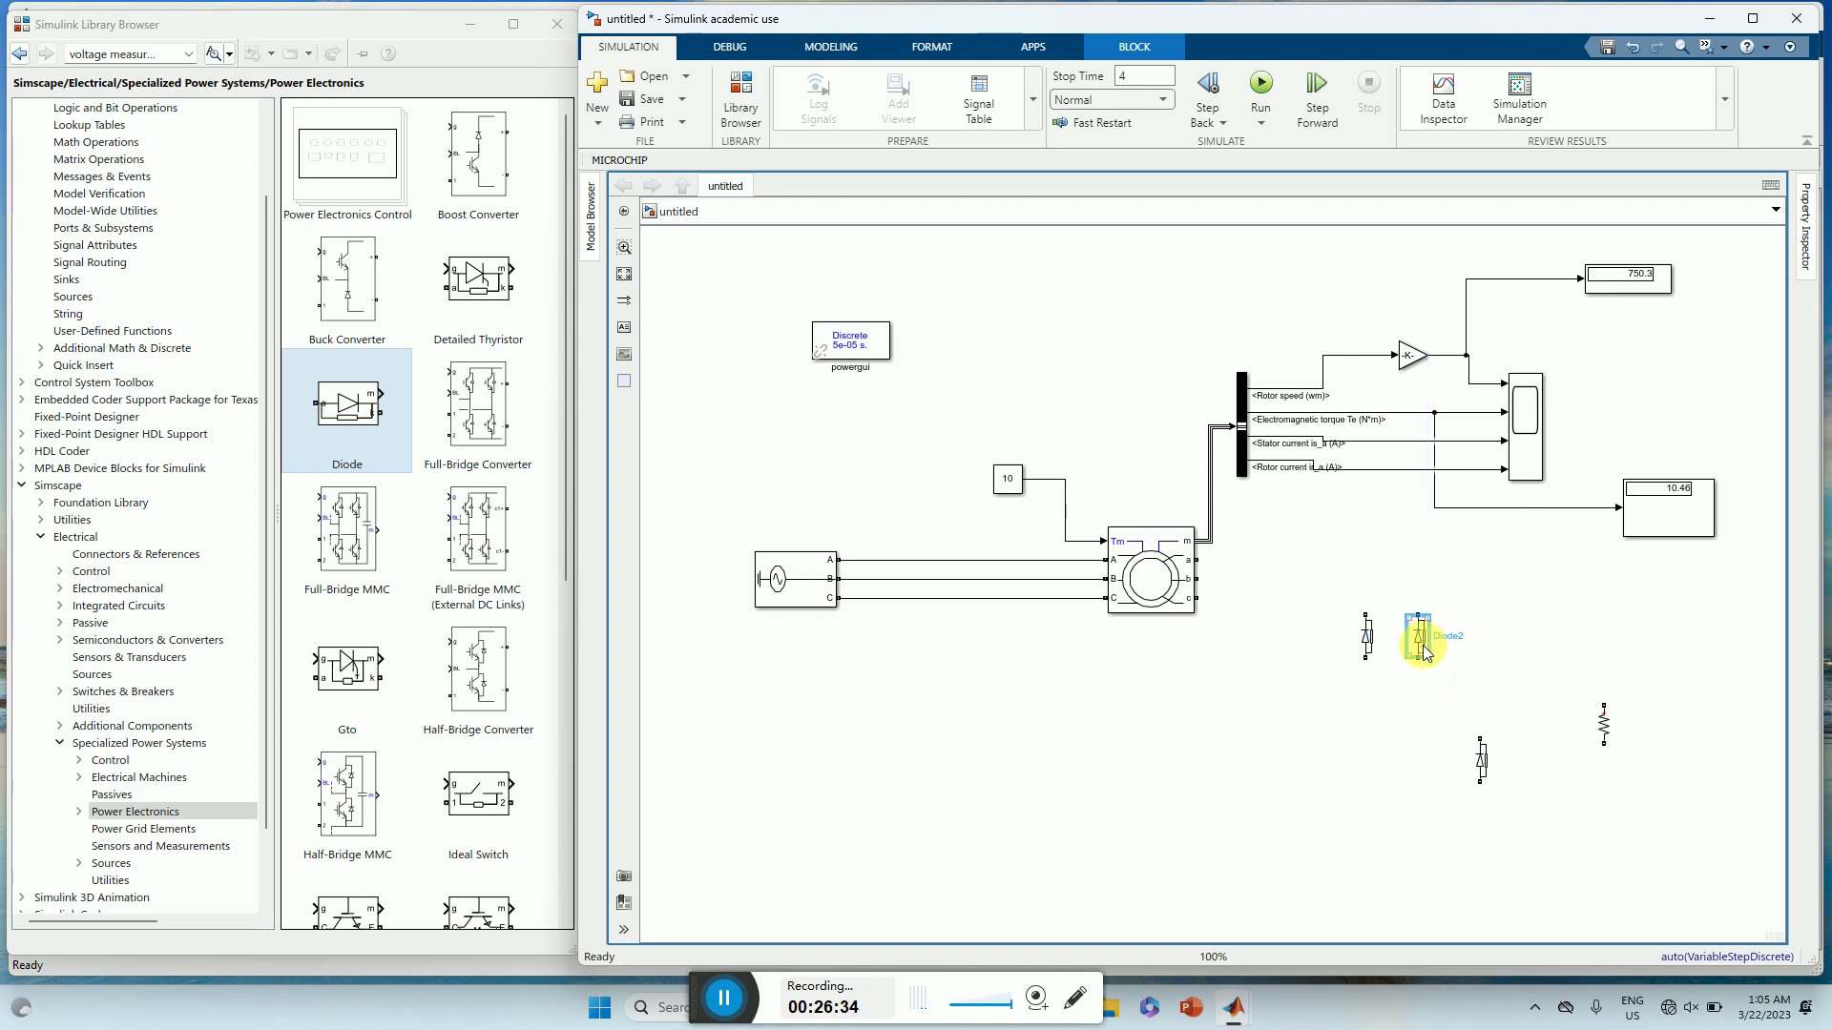
drag(1426, 644, 1419, 773)
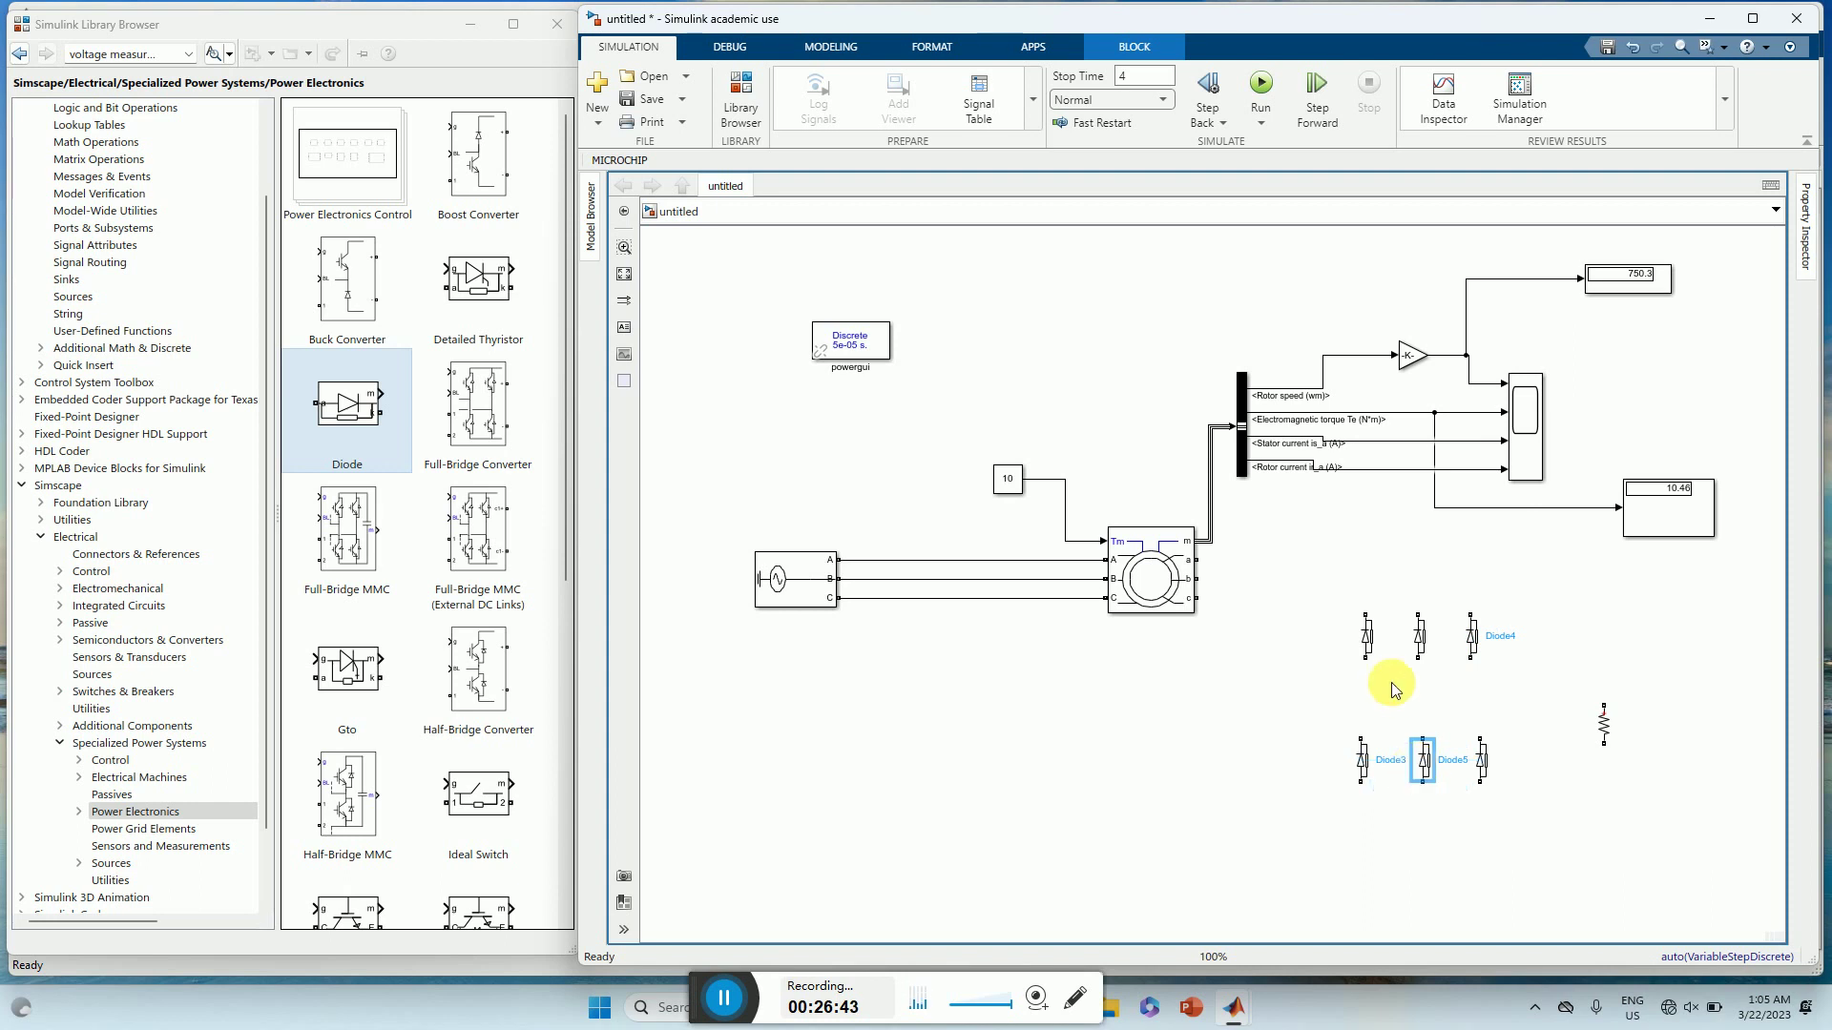
- Connect the lower terminal of each upper-row diode to the upper terminal of the diode beneath it, forming three bridge legs
click(1364, 660)
drag(1364, 660, 1361, 737)
drag(1419, 661, 1422, 739)
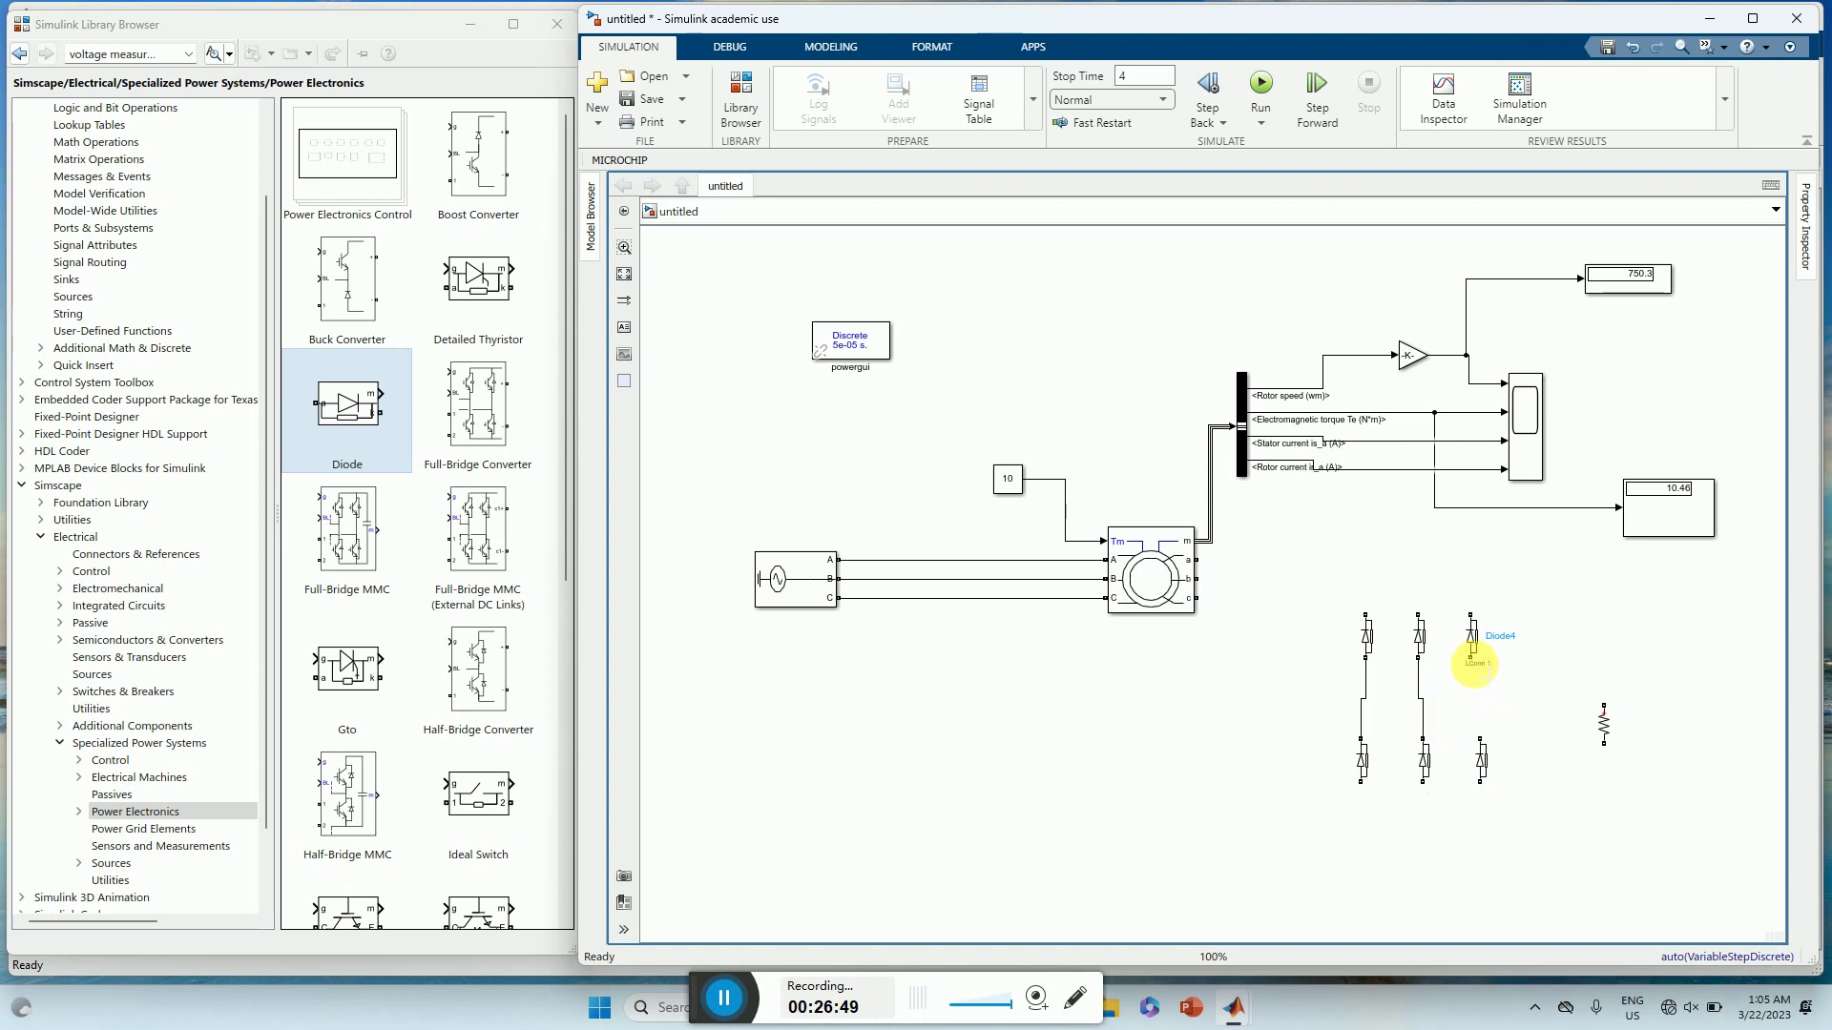
drag(1474, 665, 1481, 739)
- Join the upper diodes' top terminals to each other and the resistor's upper end, and connect the lower diodes' bottom terminals together
click(1366, 621)
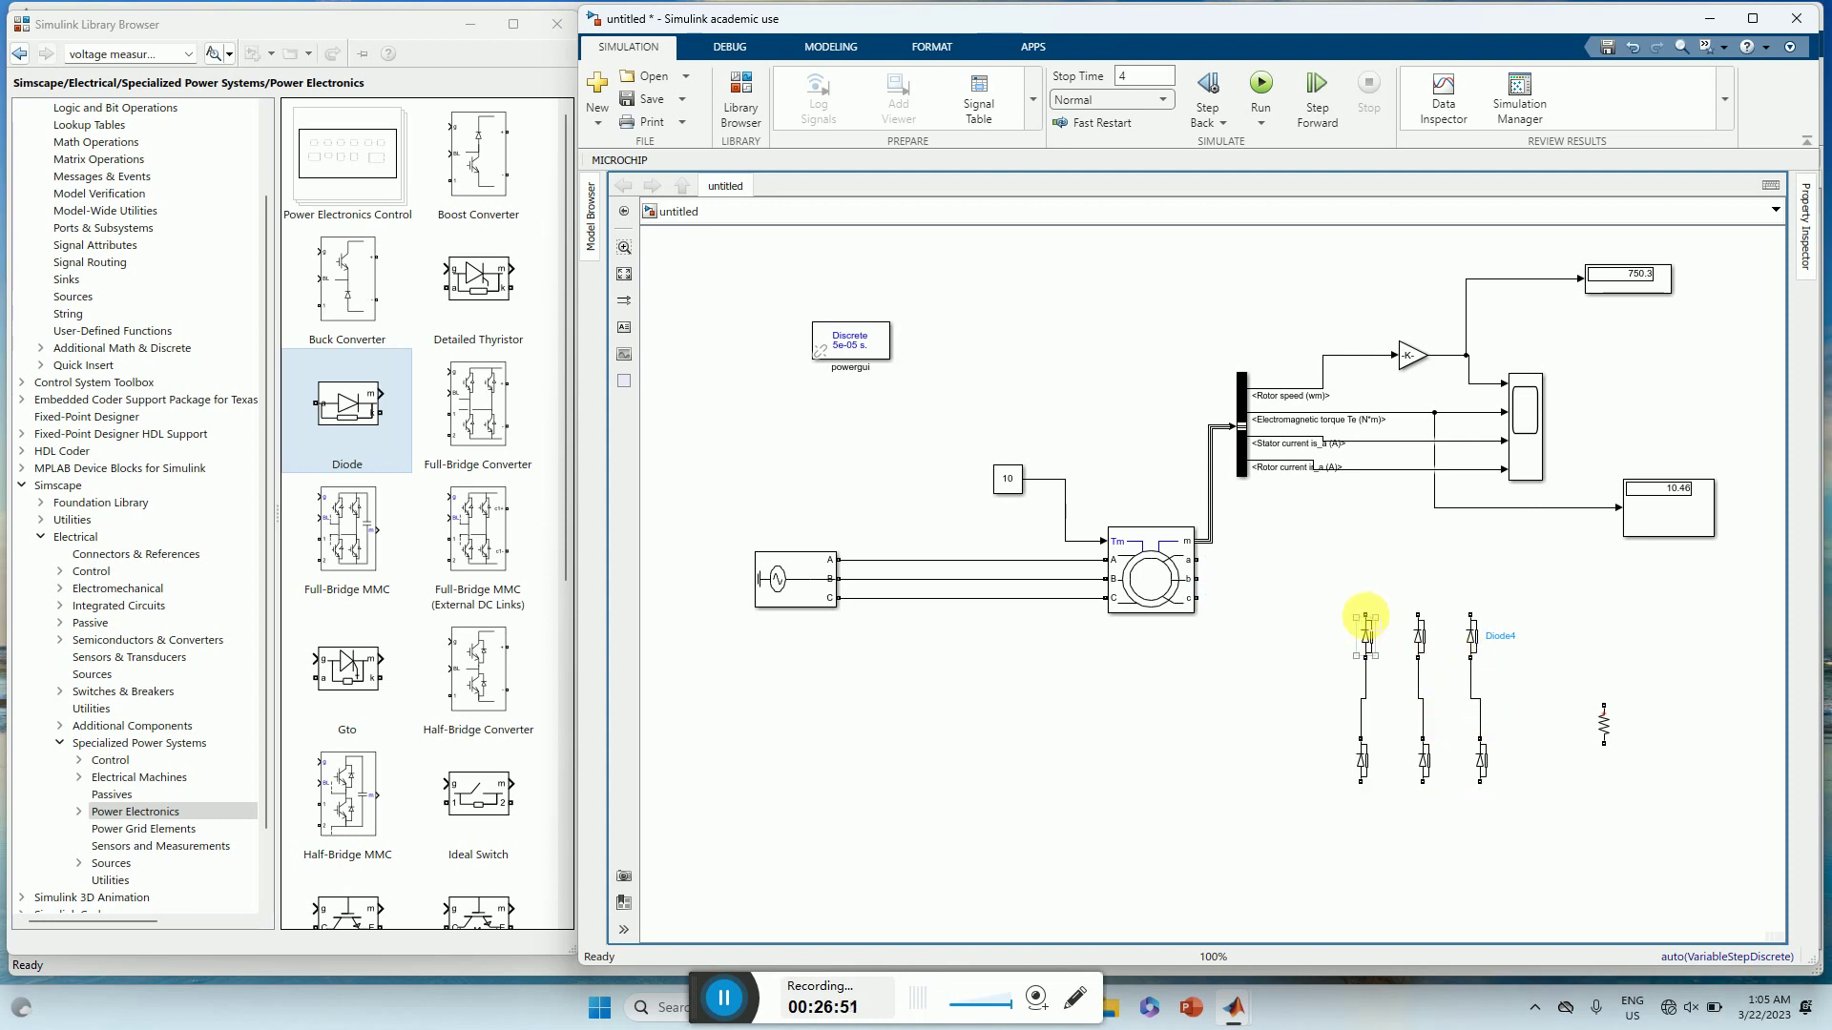
drag(1366, 615, 1471, 616)
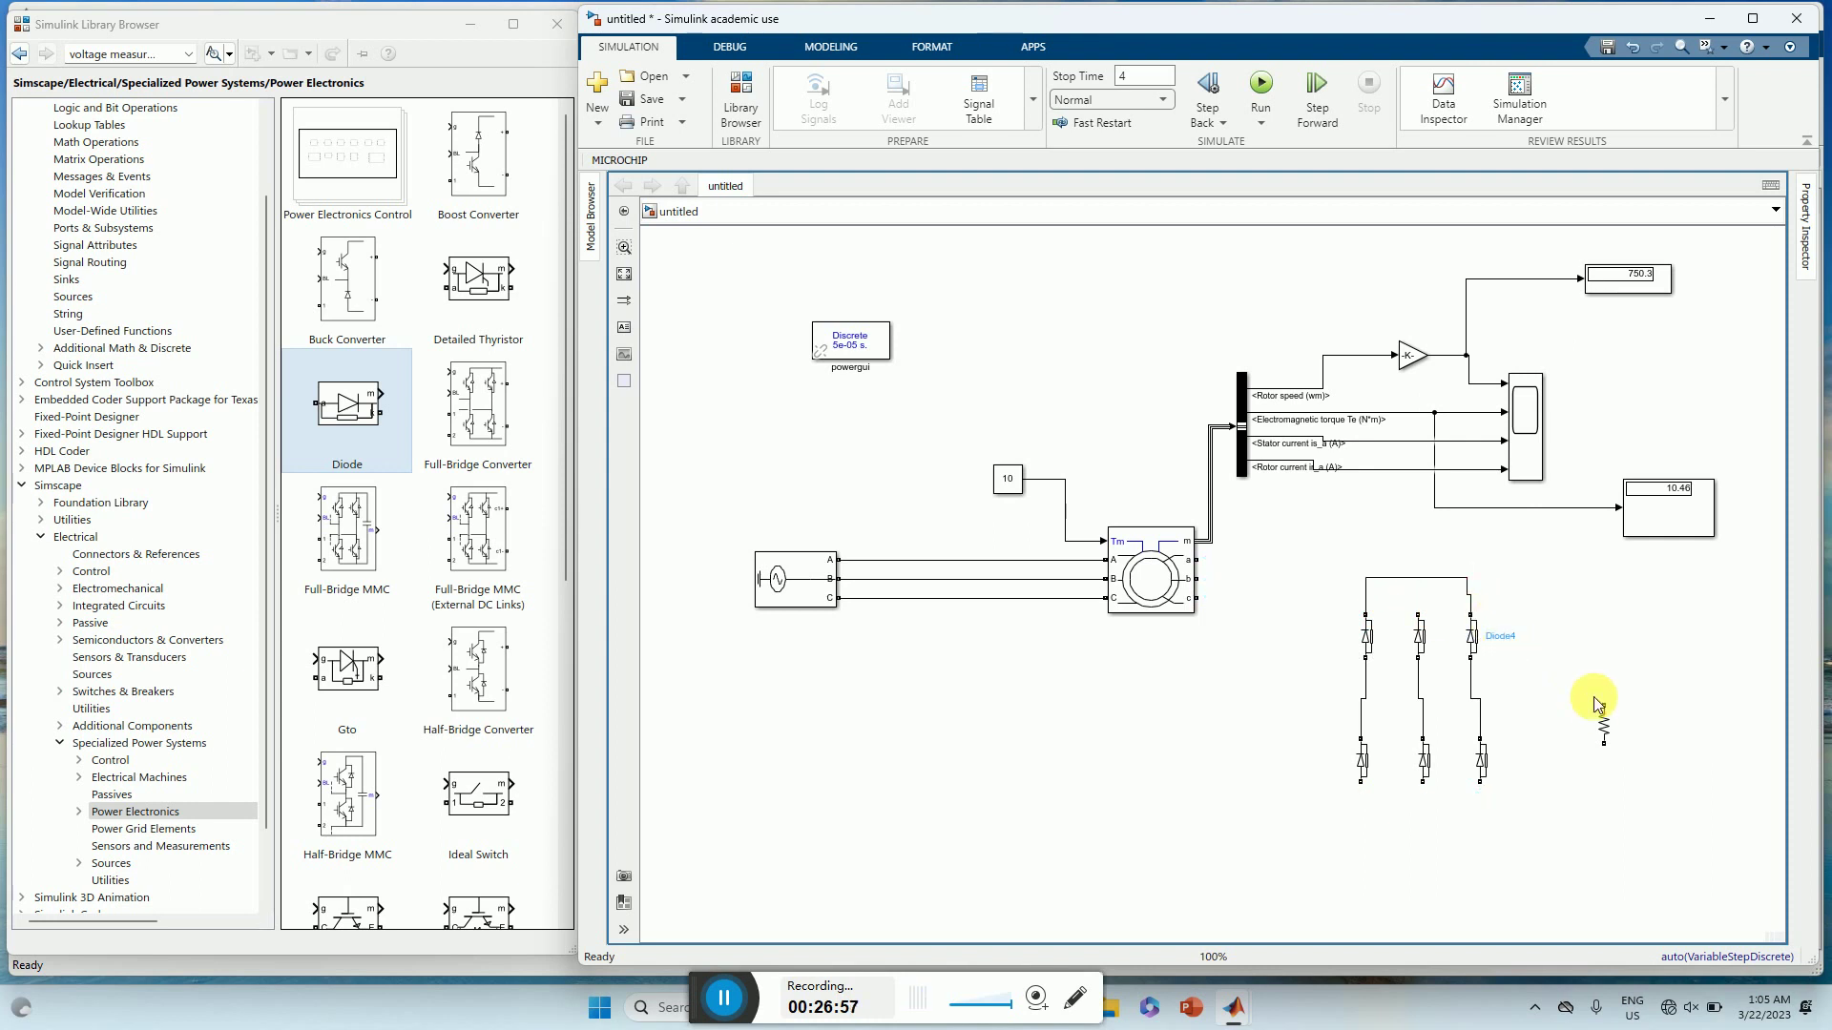
mouse_move(1604, 705)
mouse_down()
mouse_move(1587, 635)
mouse_move(1469, 579)
mouse_move(1418, 579)
mouse_up()
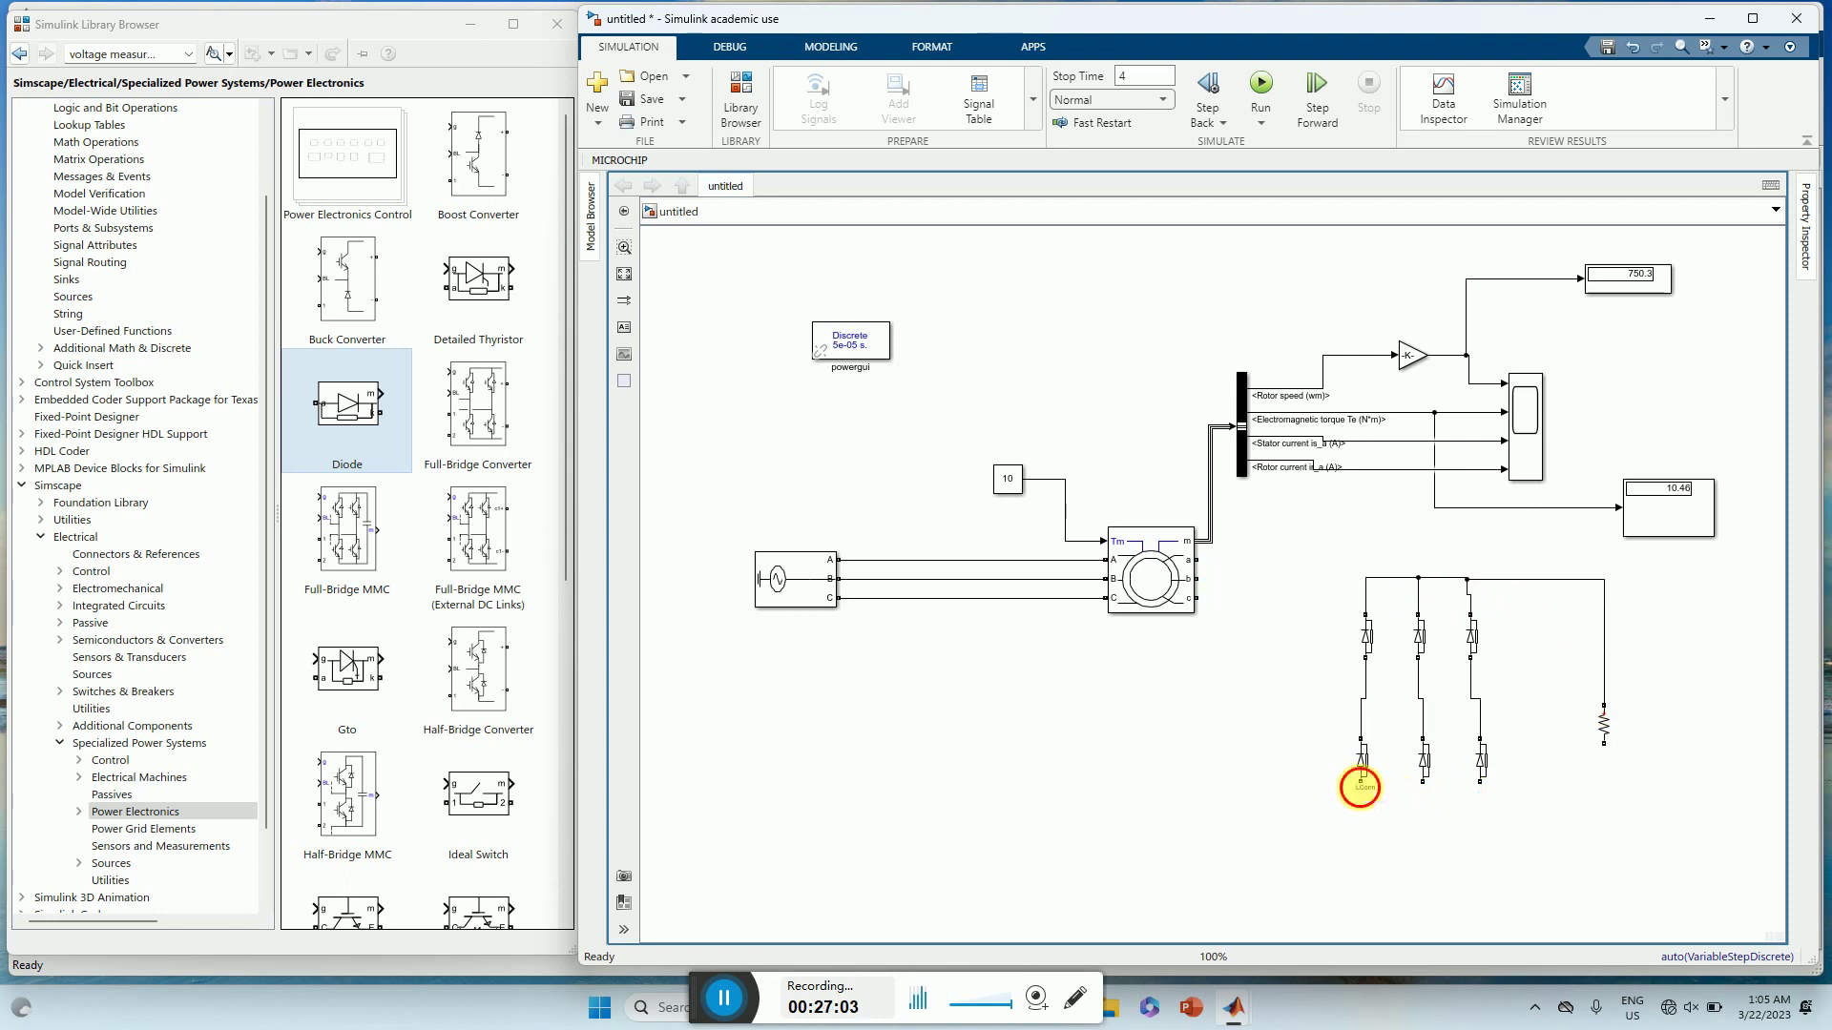
drag(1360, 787, 1423, 793)
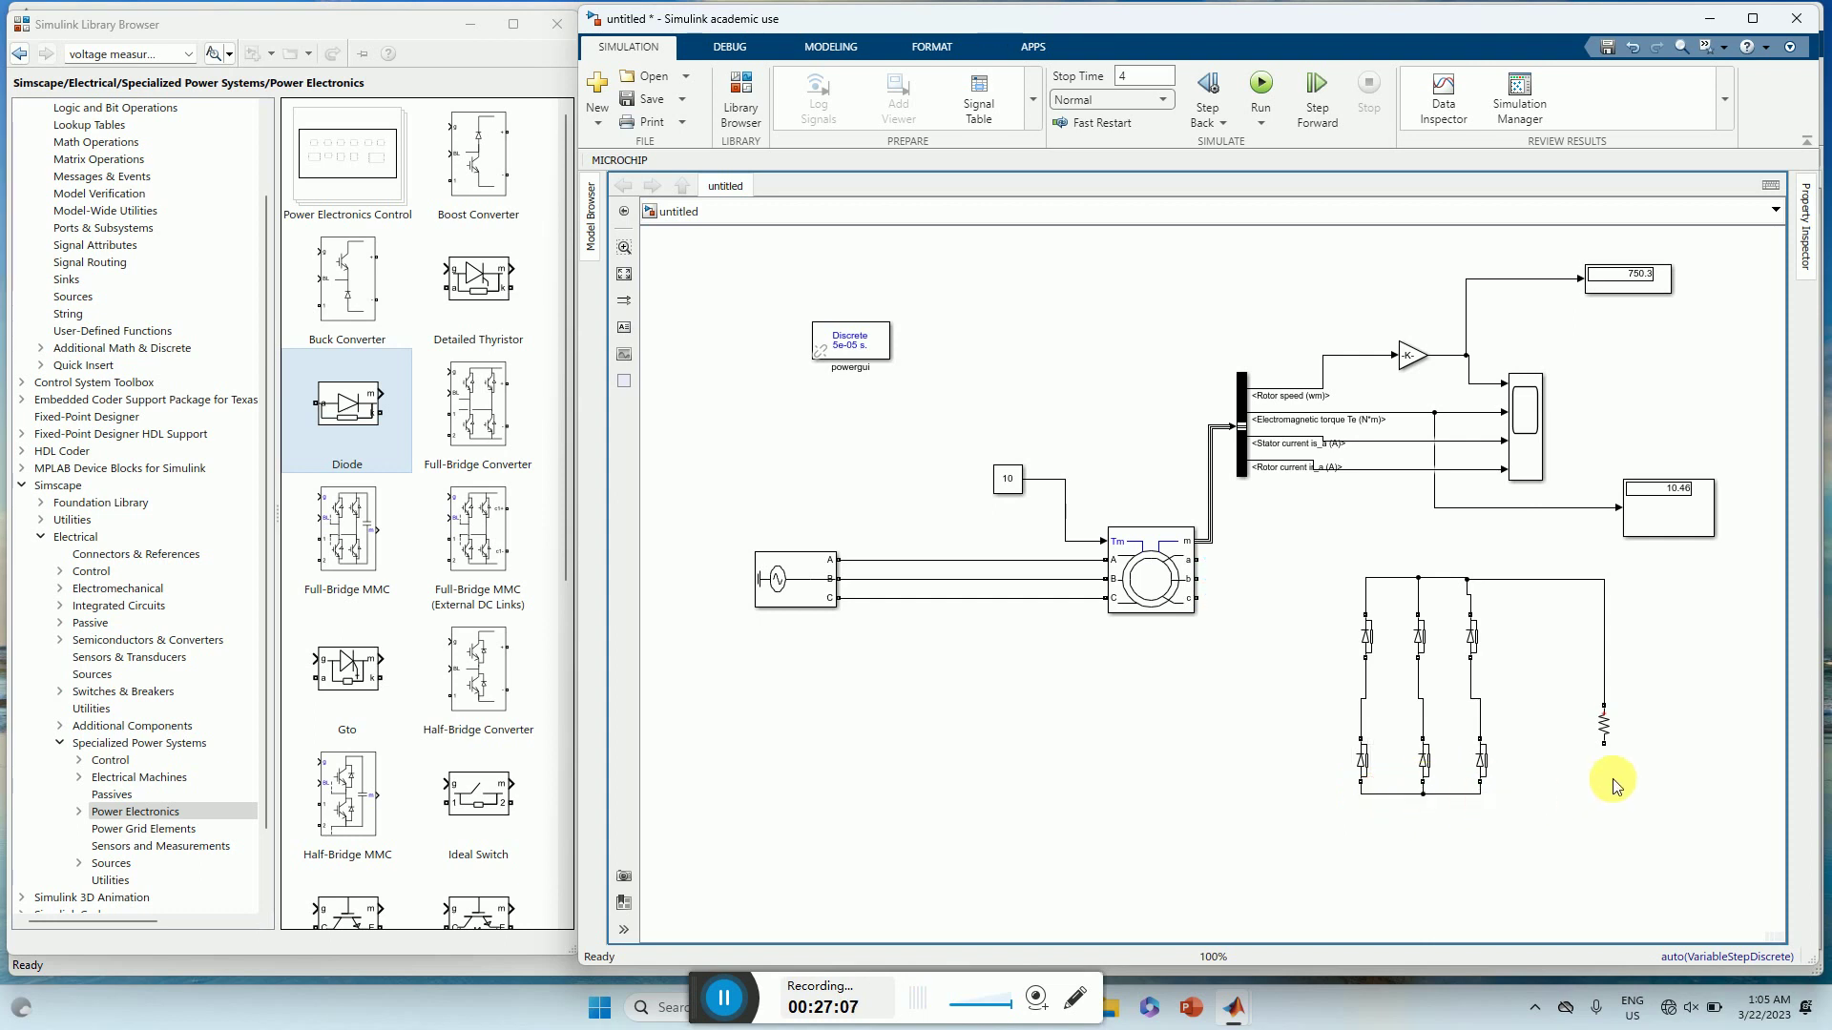
- Connect the resistor's lower end to the bottom diode rail and wire rotor terminals a, b and c to the three bridge-leg midpoints
drag(1603, 744, 1488, 793)
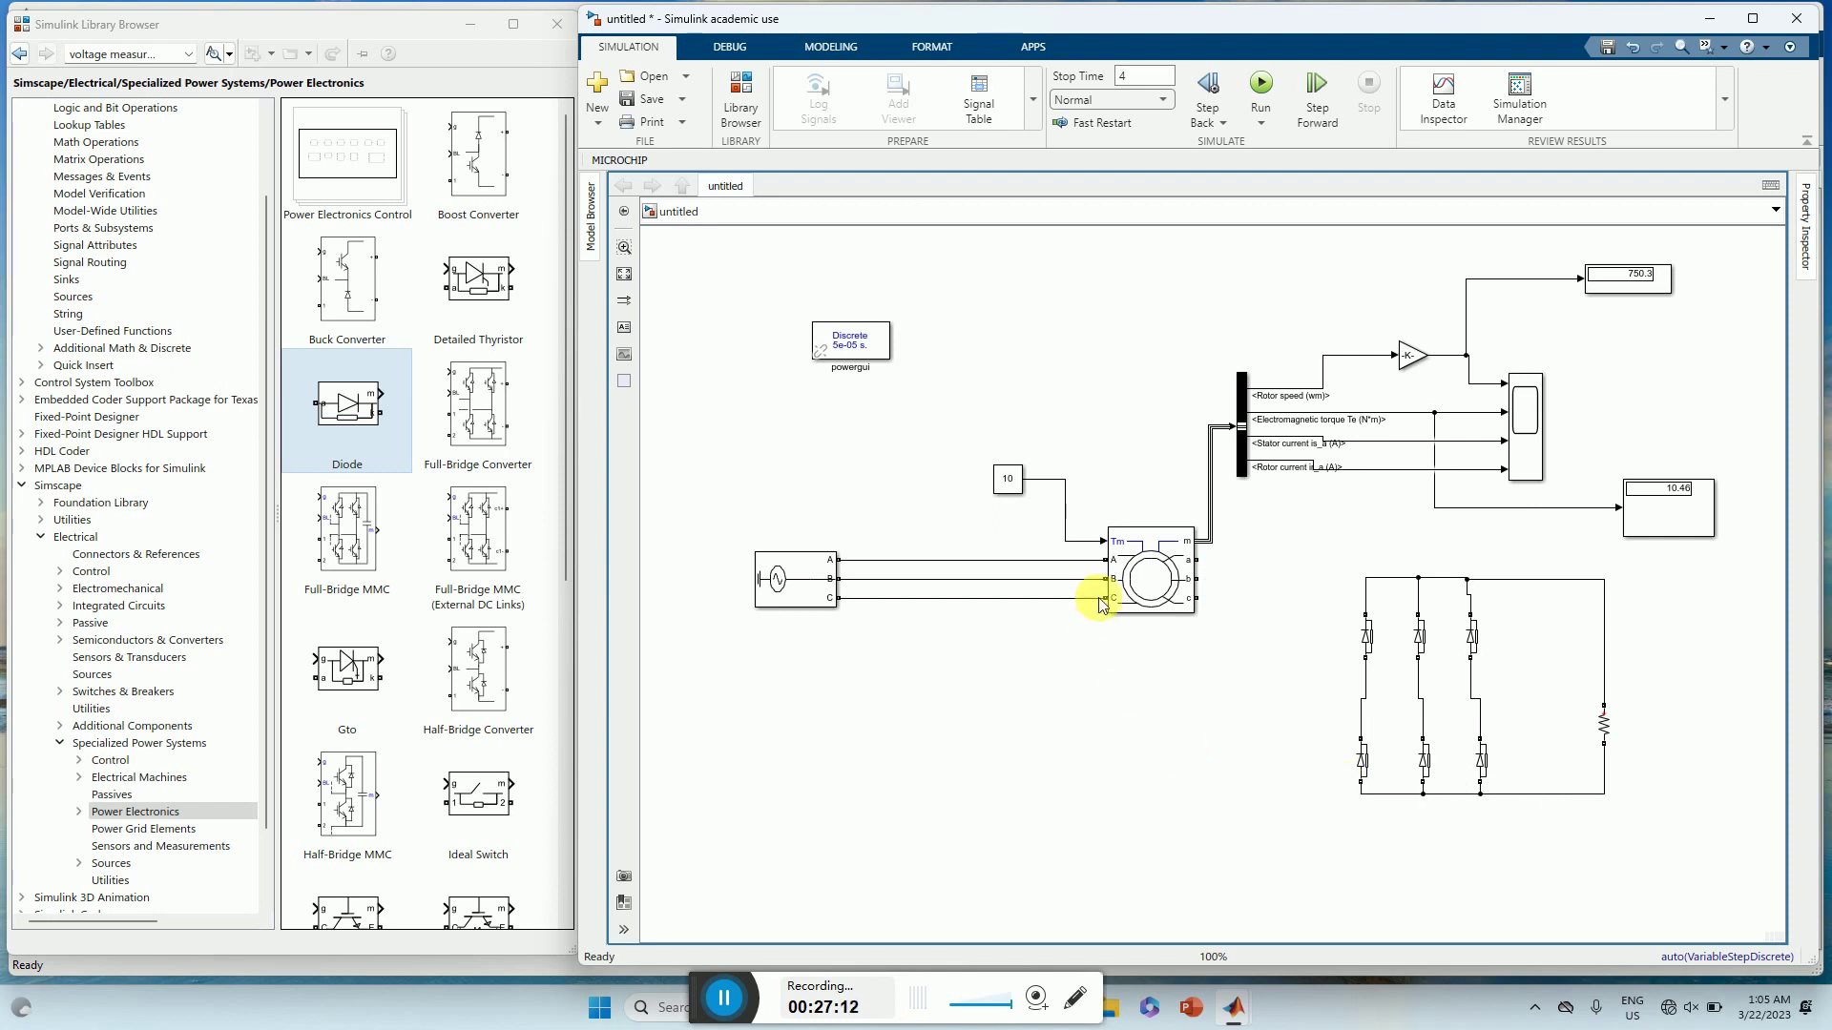
click(1188, 571)
mouse_move(1197, 560)
mouse_down()
mouse_move(1329, 655)
mouse_move(1297, 658)
mouse_move(1307, 680)
mouse_move(1348, 662)
mouse_up()
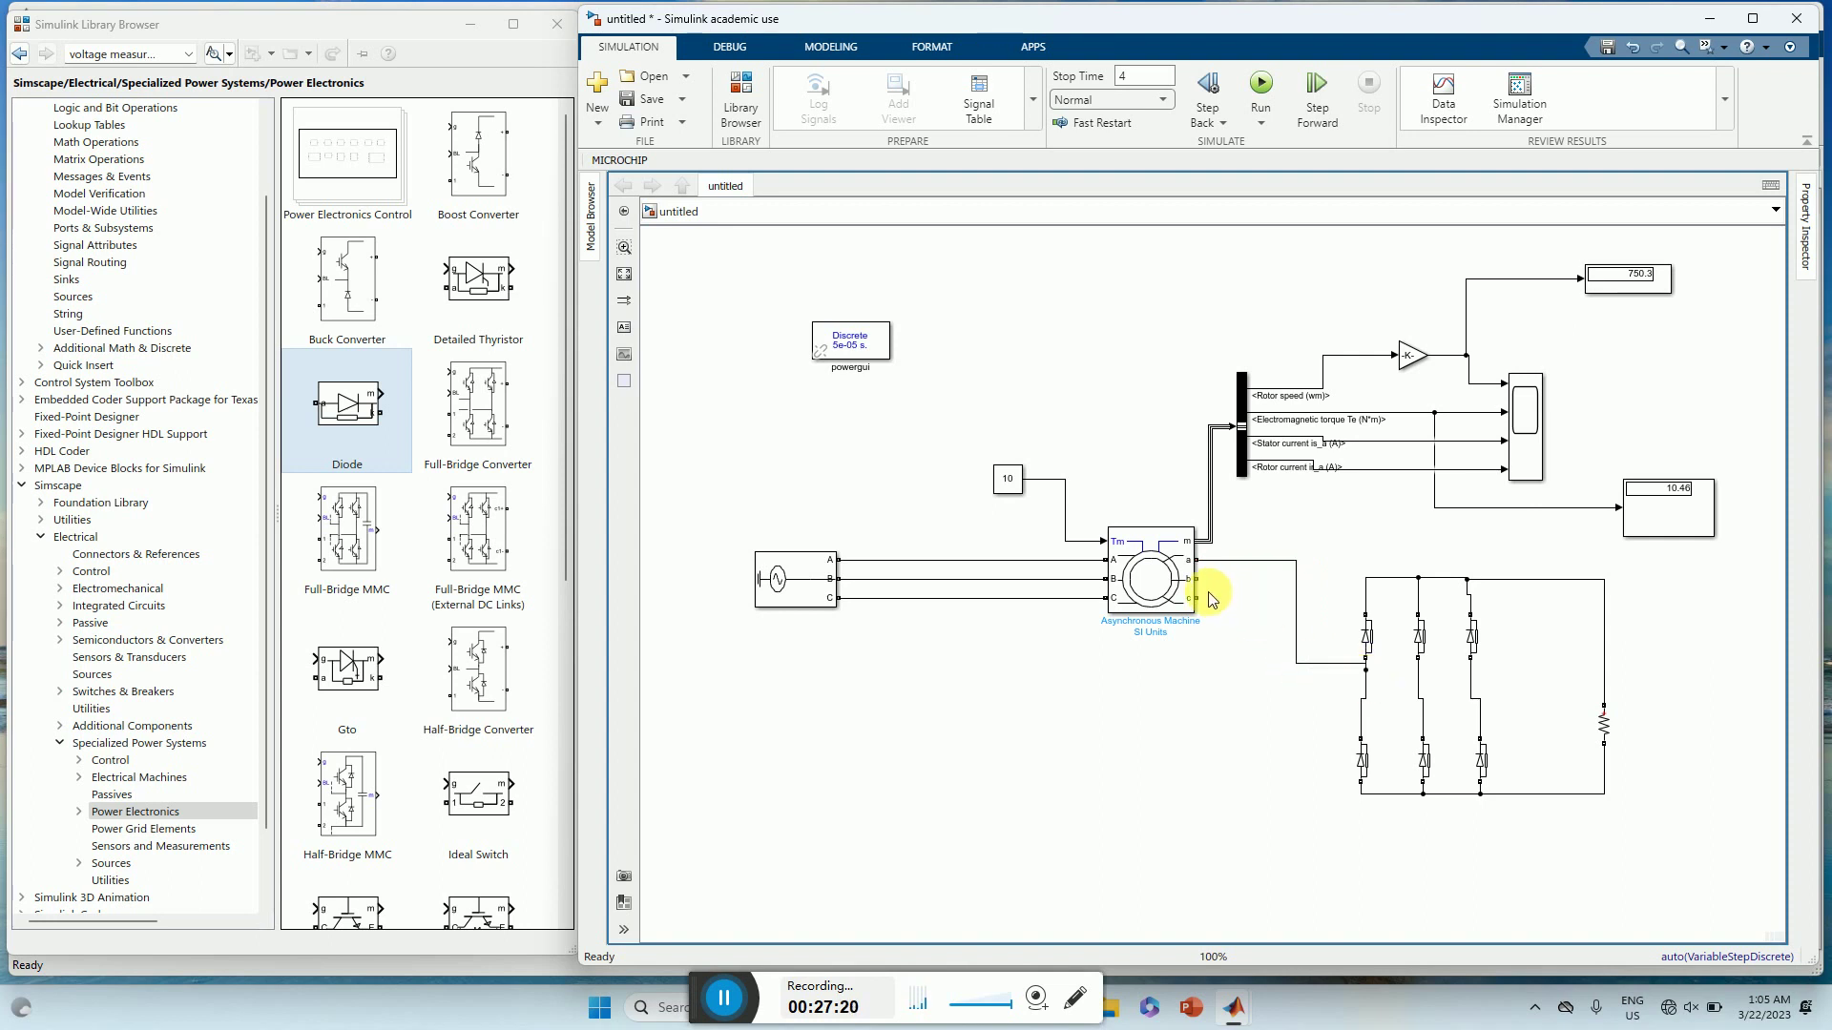
mouse_move(1198, 579)
mouse_down()
mouse_move(1227, 588)
mouse_move(1278, 700)
mouse_move(1420, 694)
mouse_up()
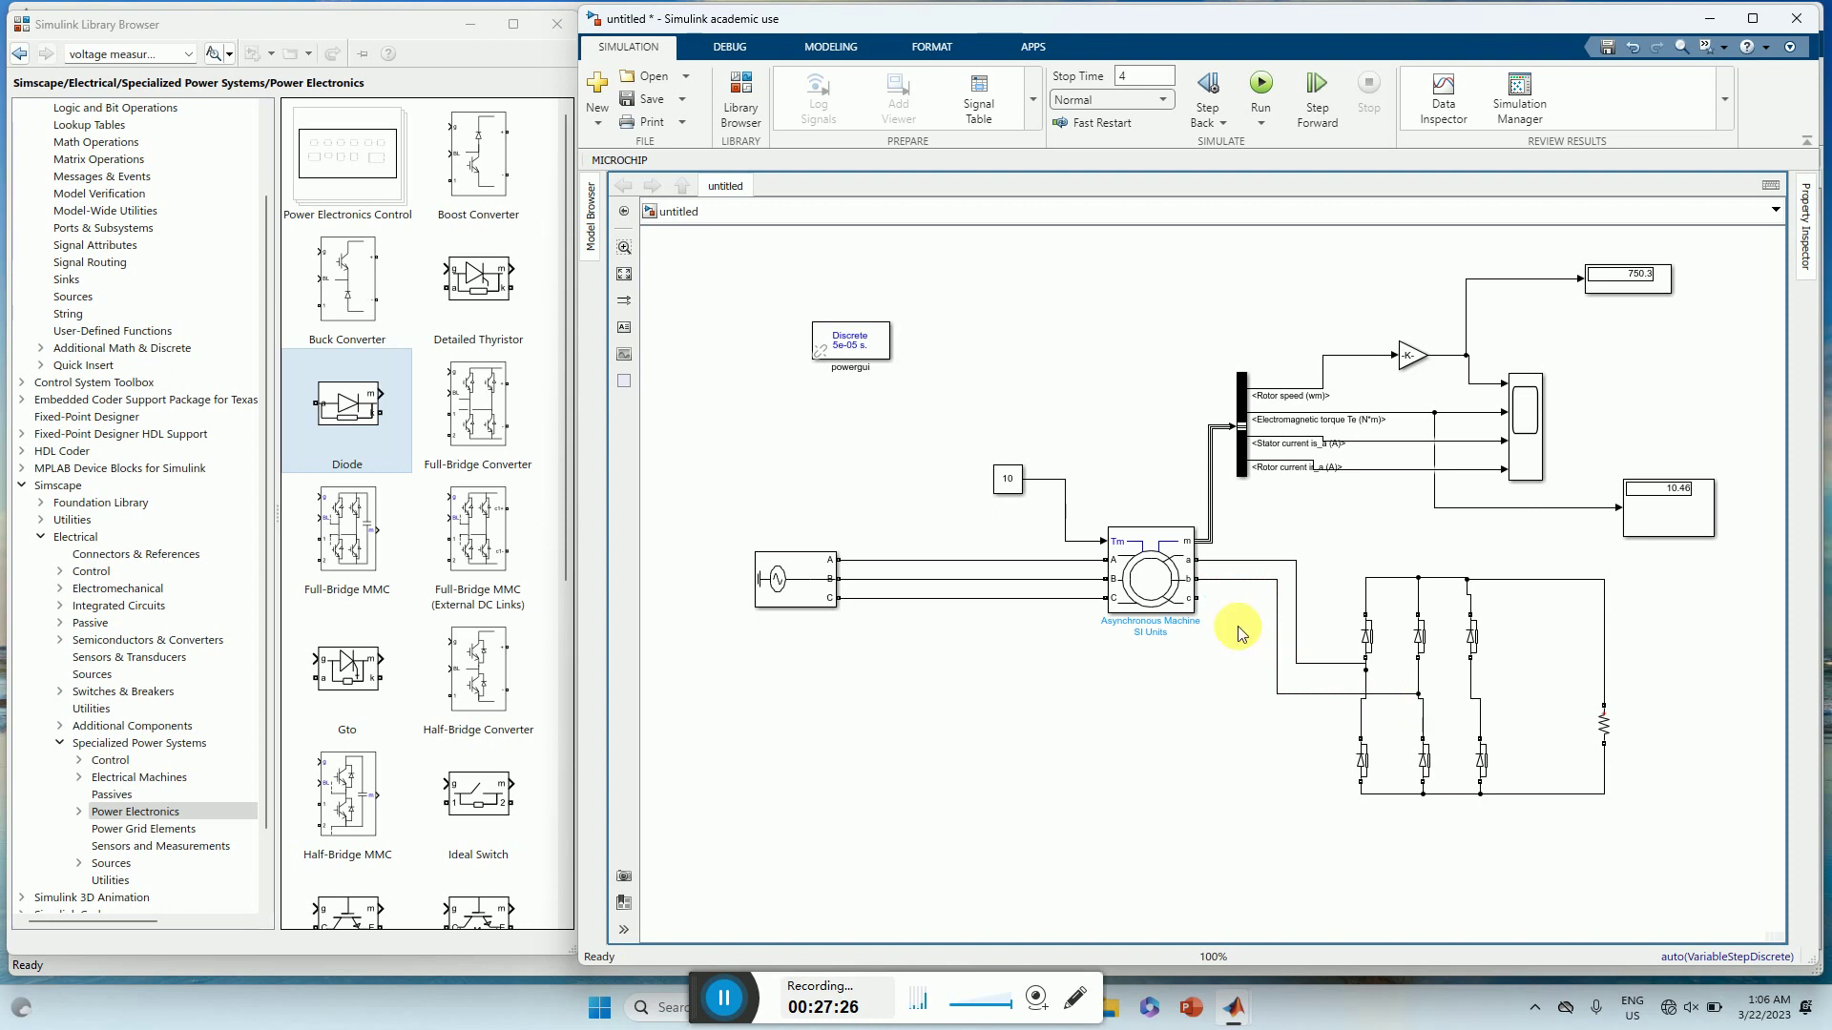
mouse_move(1201, 598)
mouse_down()
mouse_move(1279, 723)
mouse_move(1480, 717)
mouse_up()
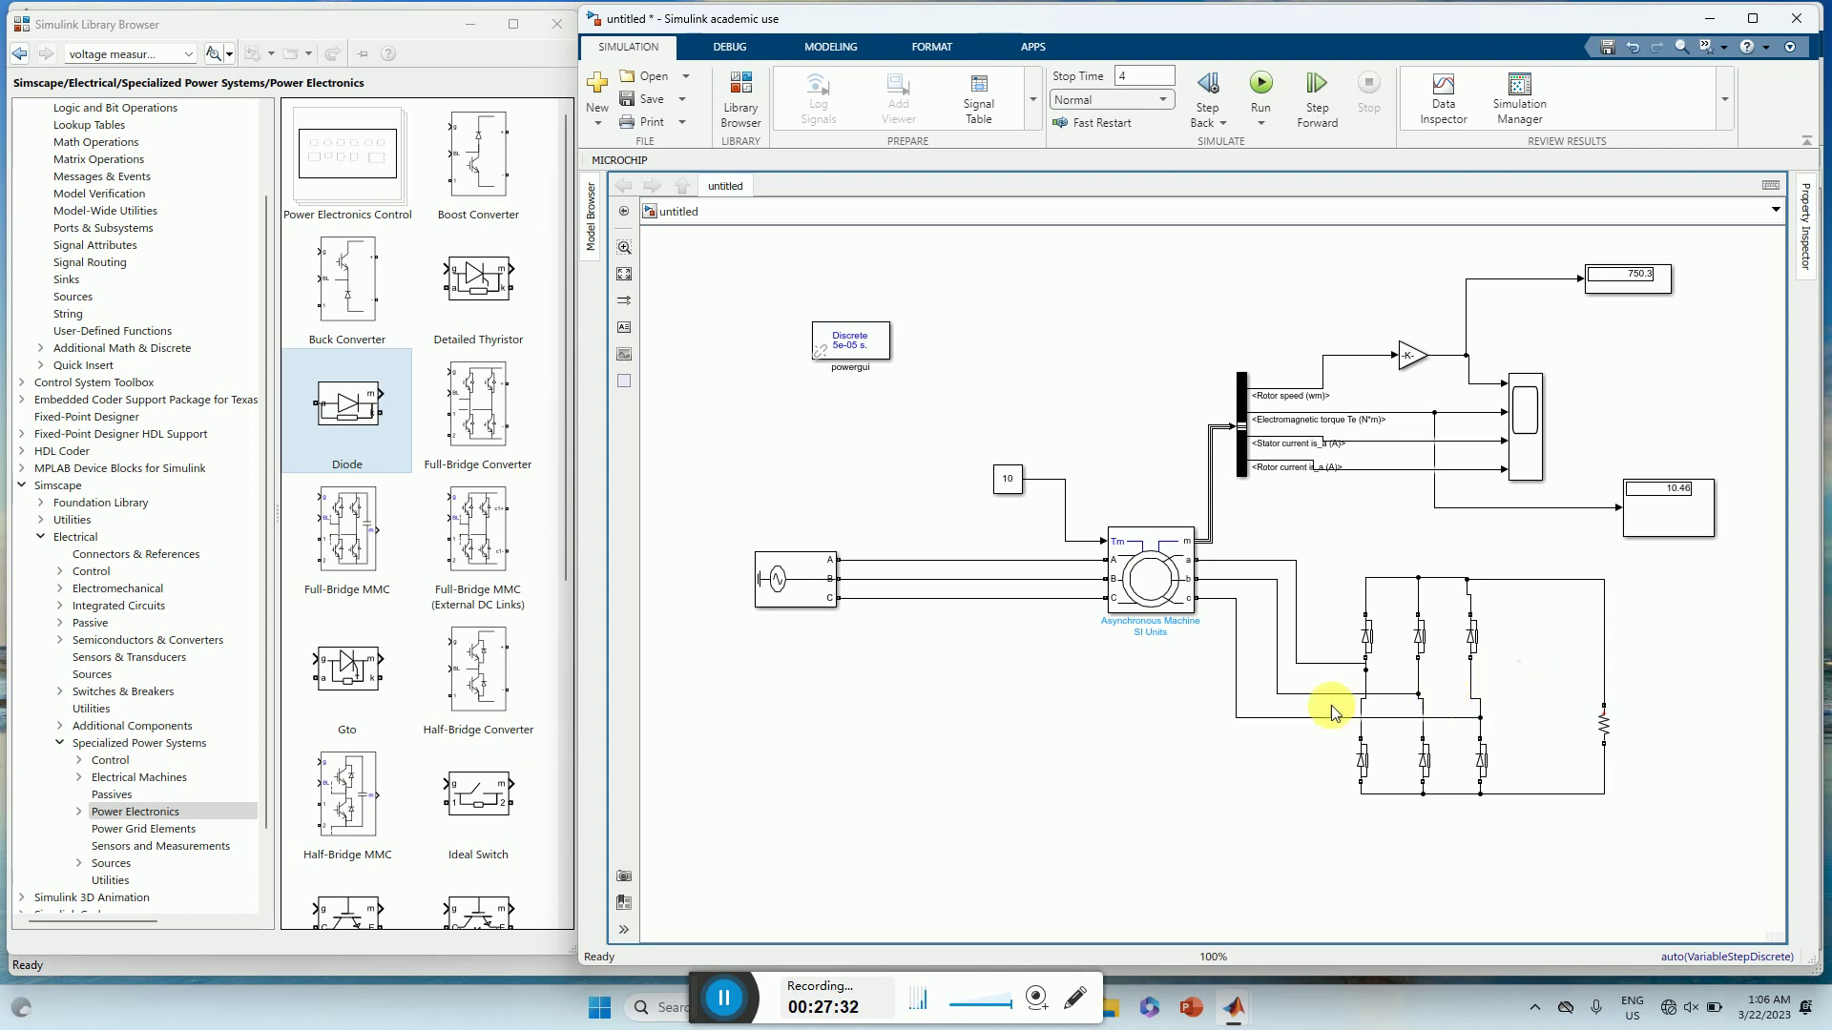
drag(1604, 741, 1600, 703)
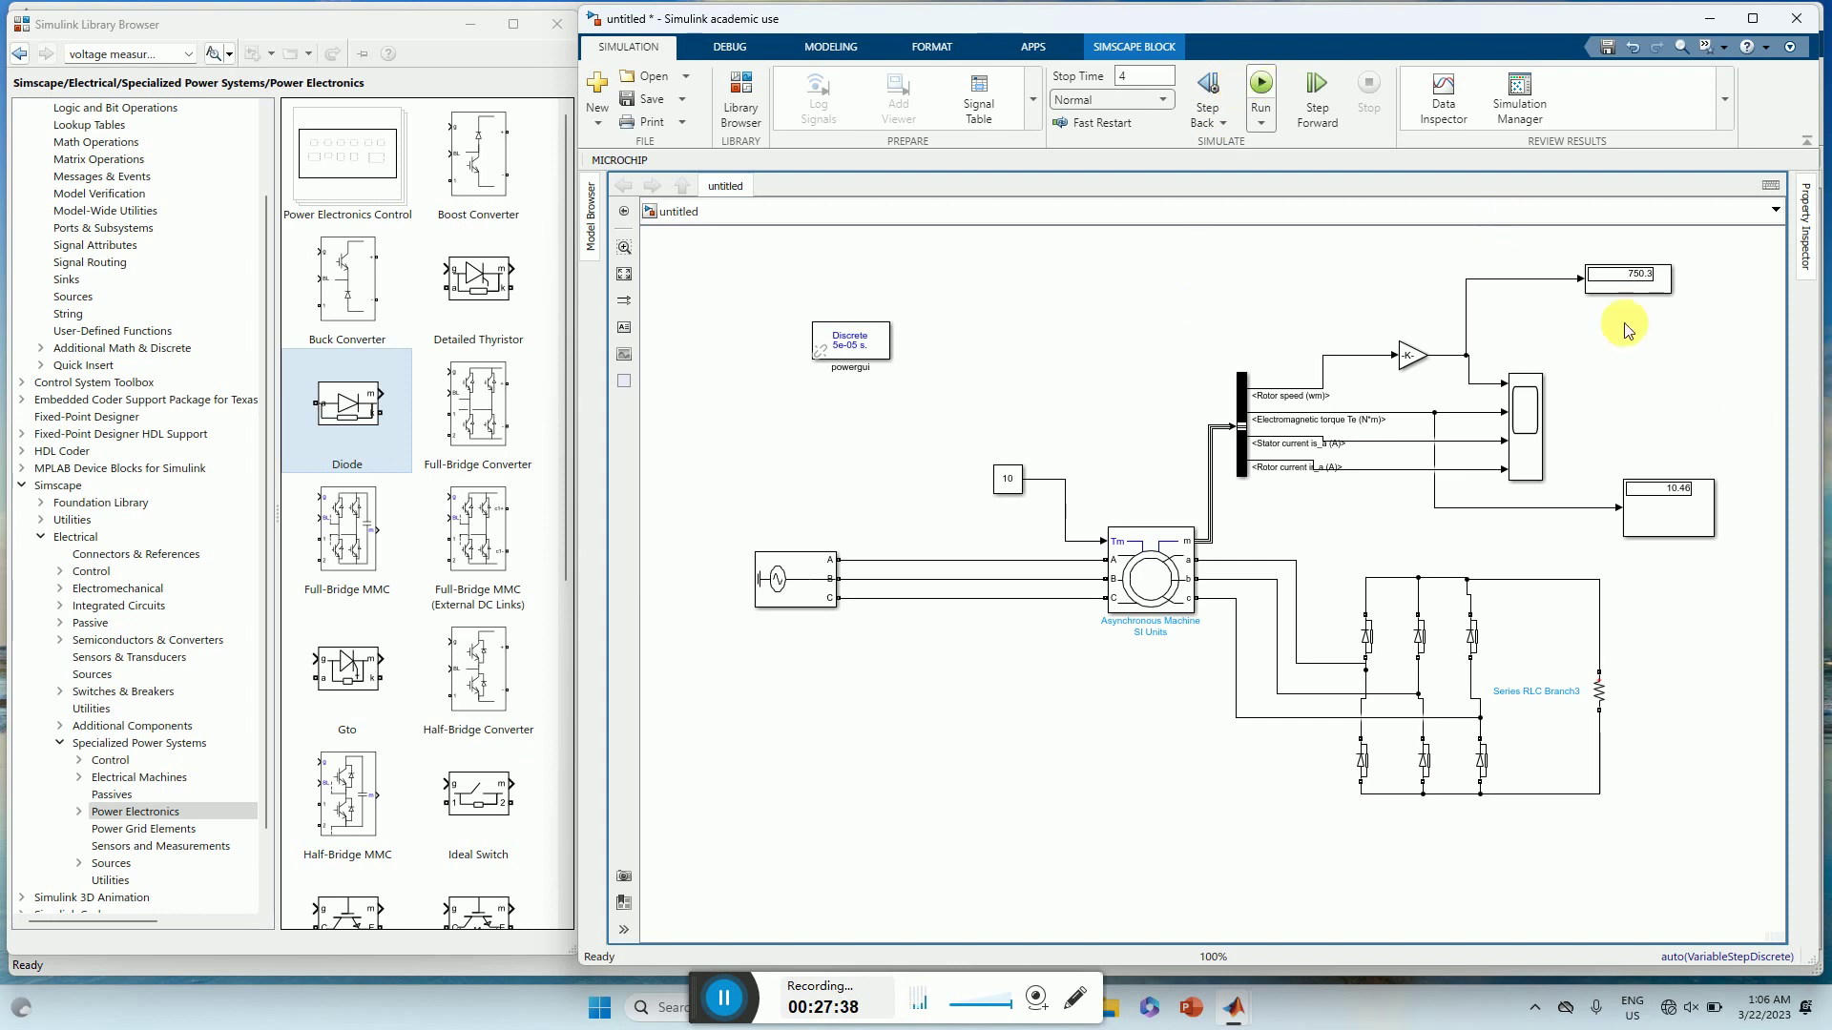
click(1075, 360)
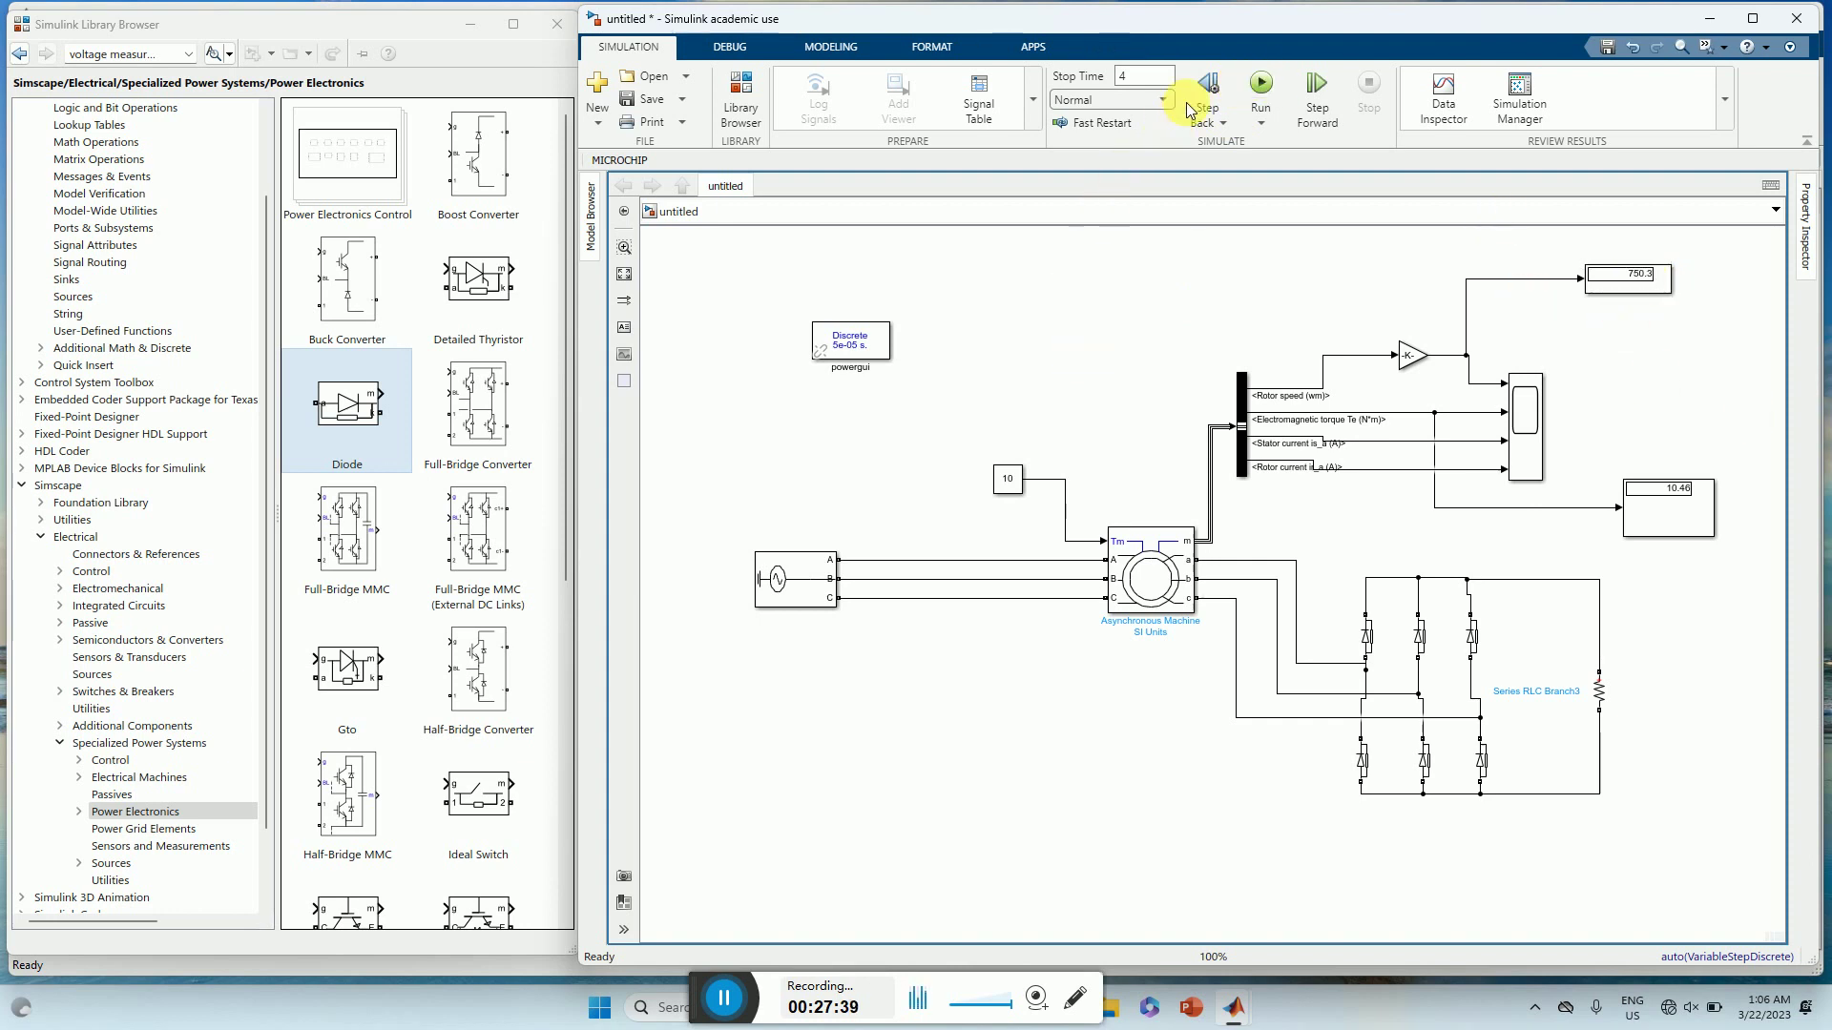
- Run the simulation and open the Scope with its plots scaled to fit the signals
click(1261, 84)
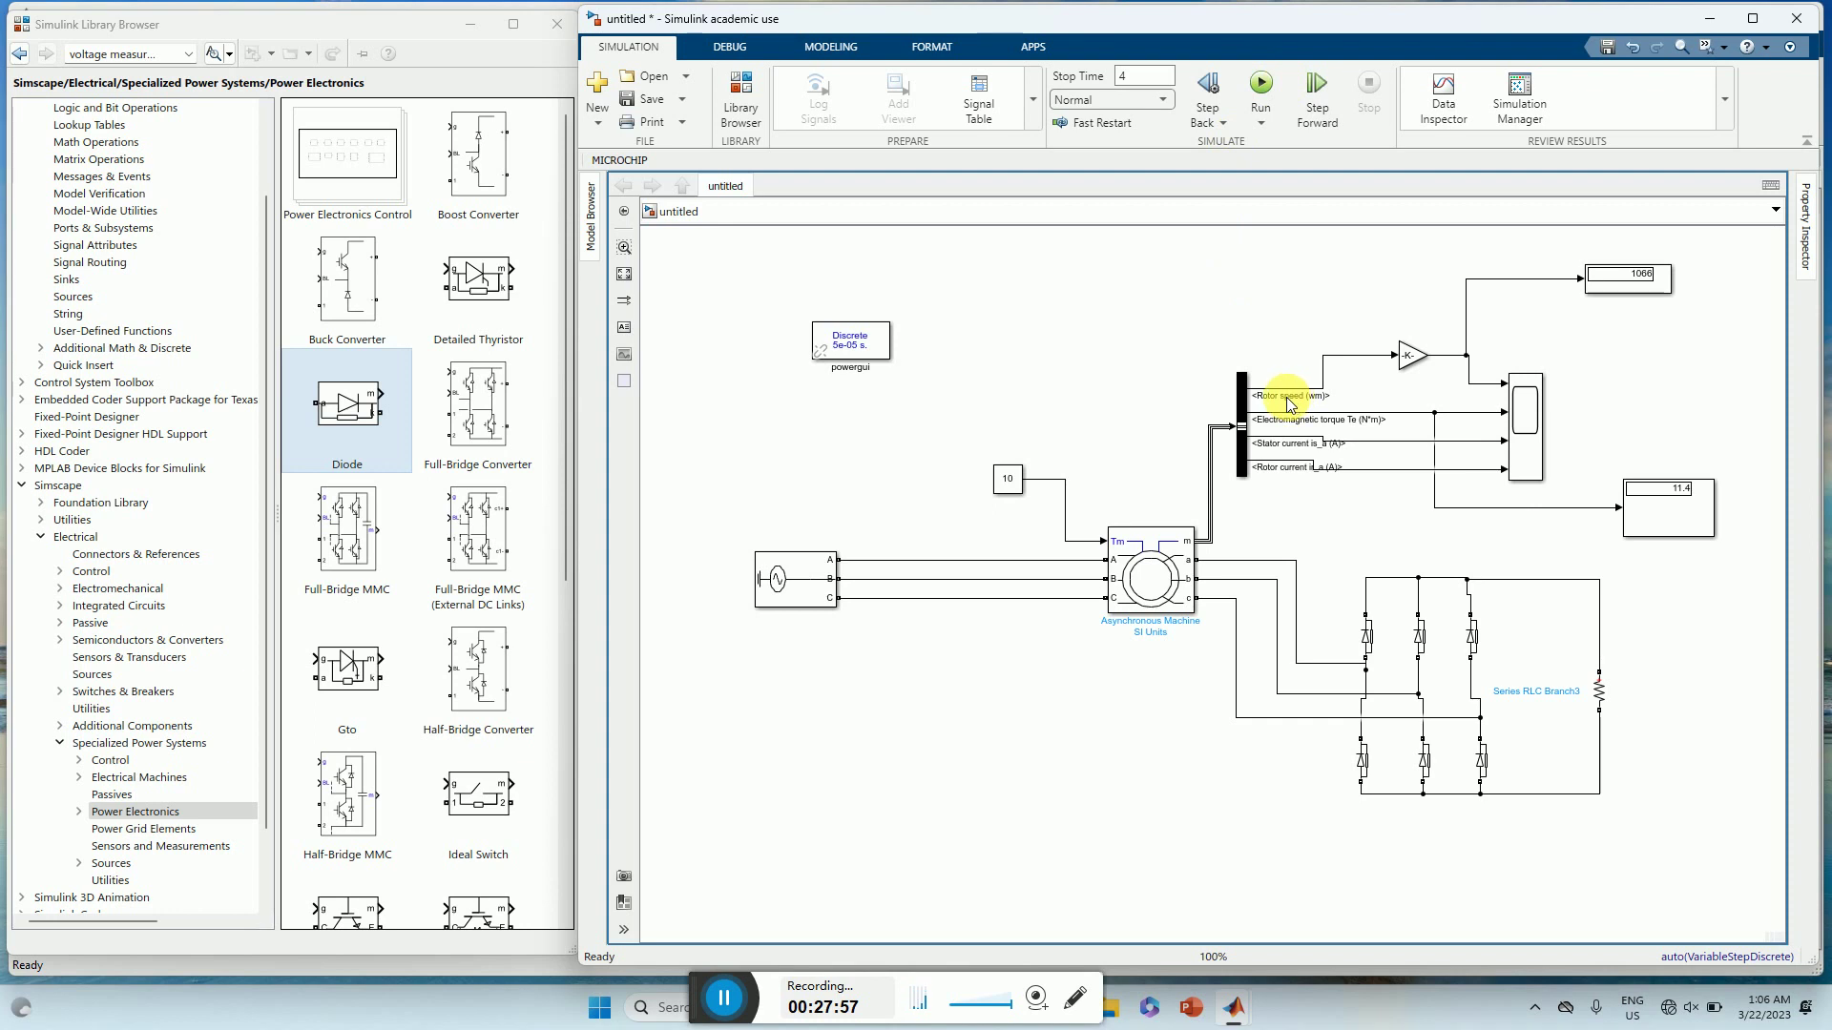
click(1525, 424)
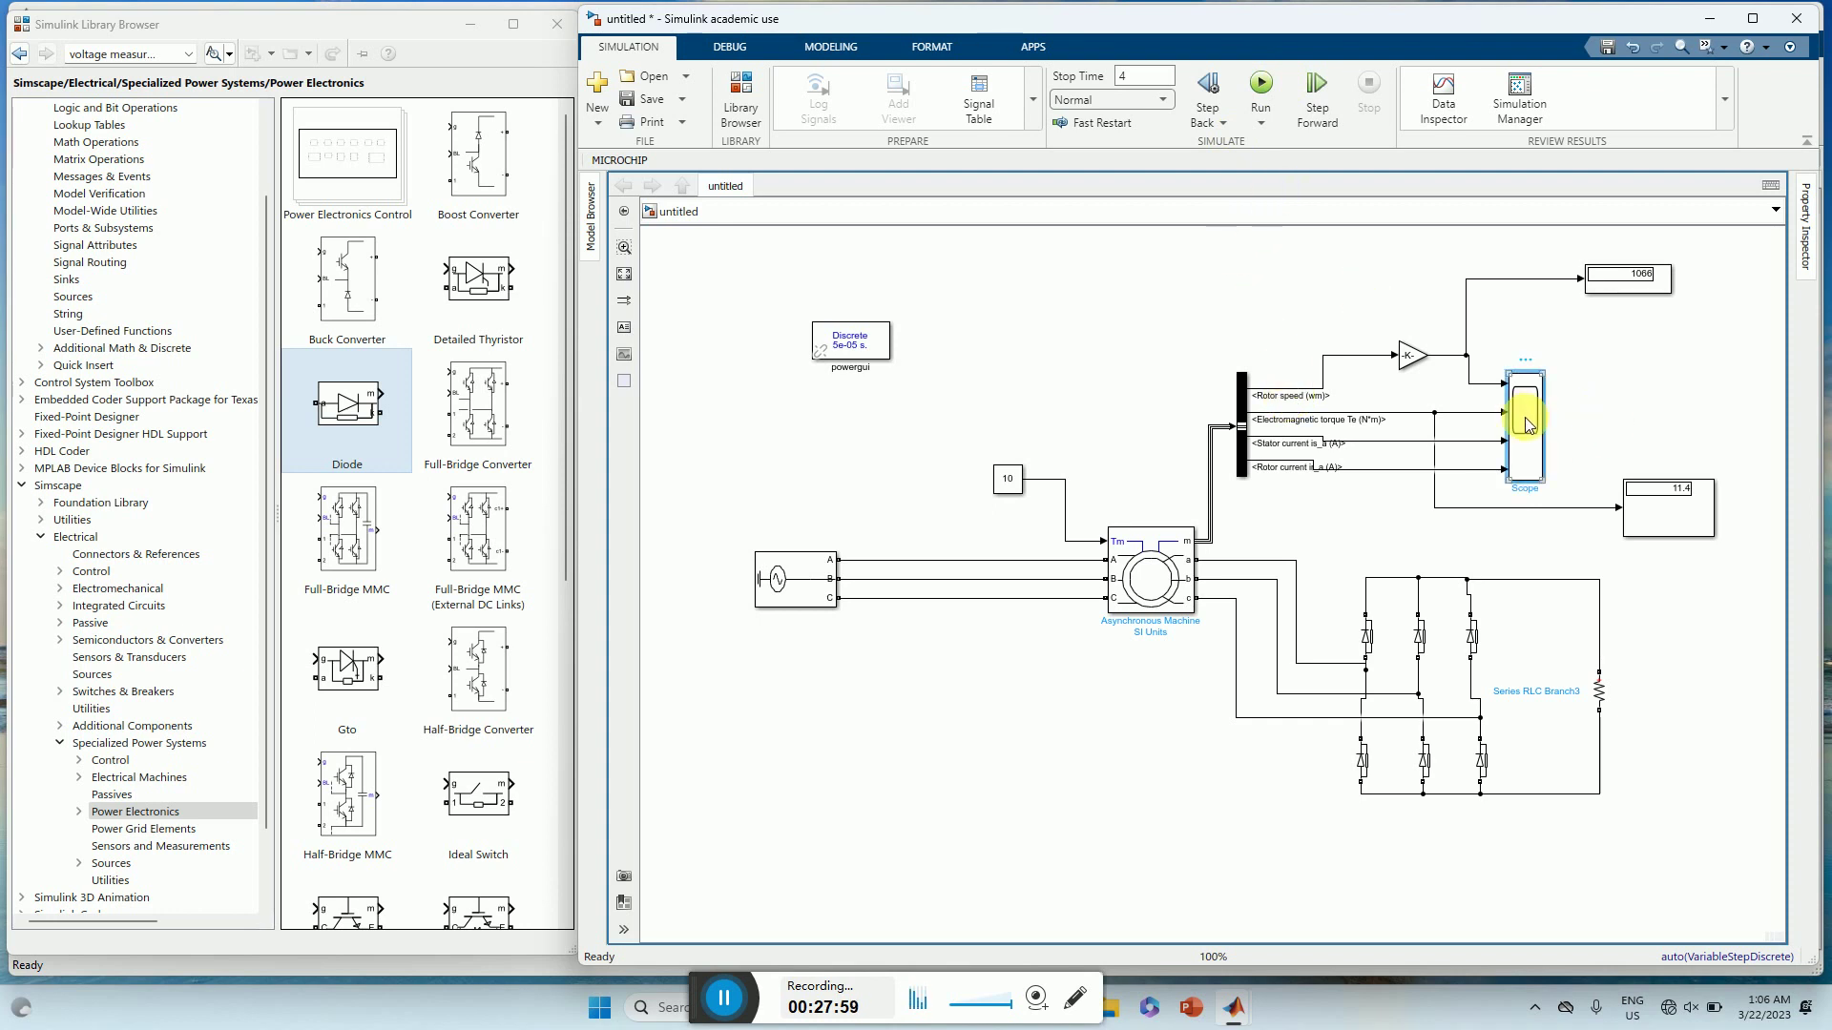
double_click(1525, 424)
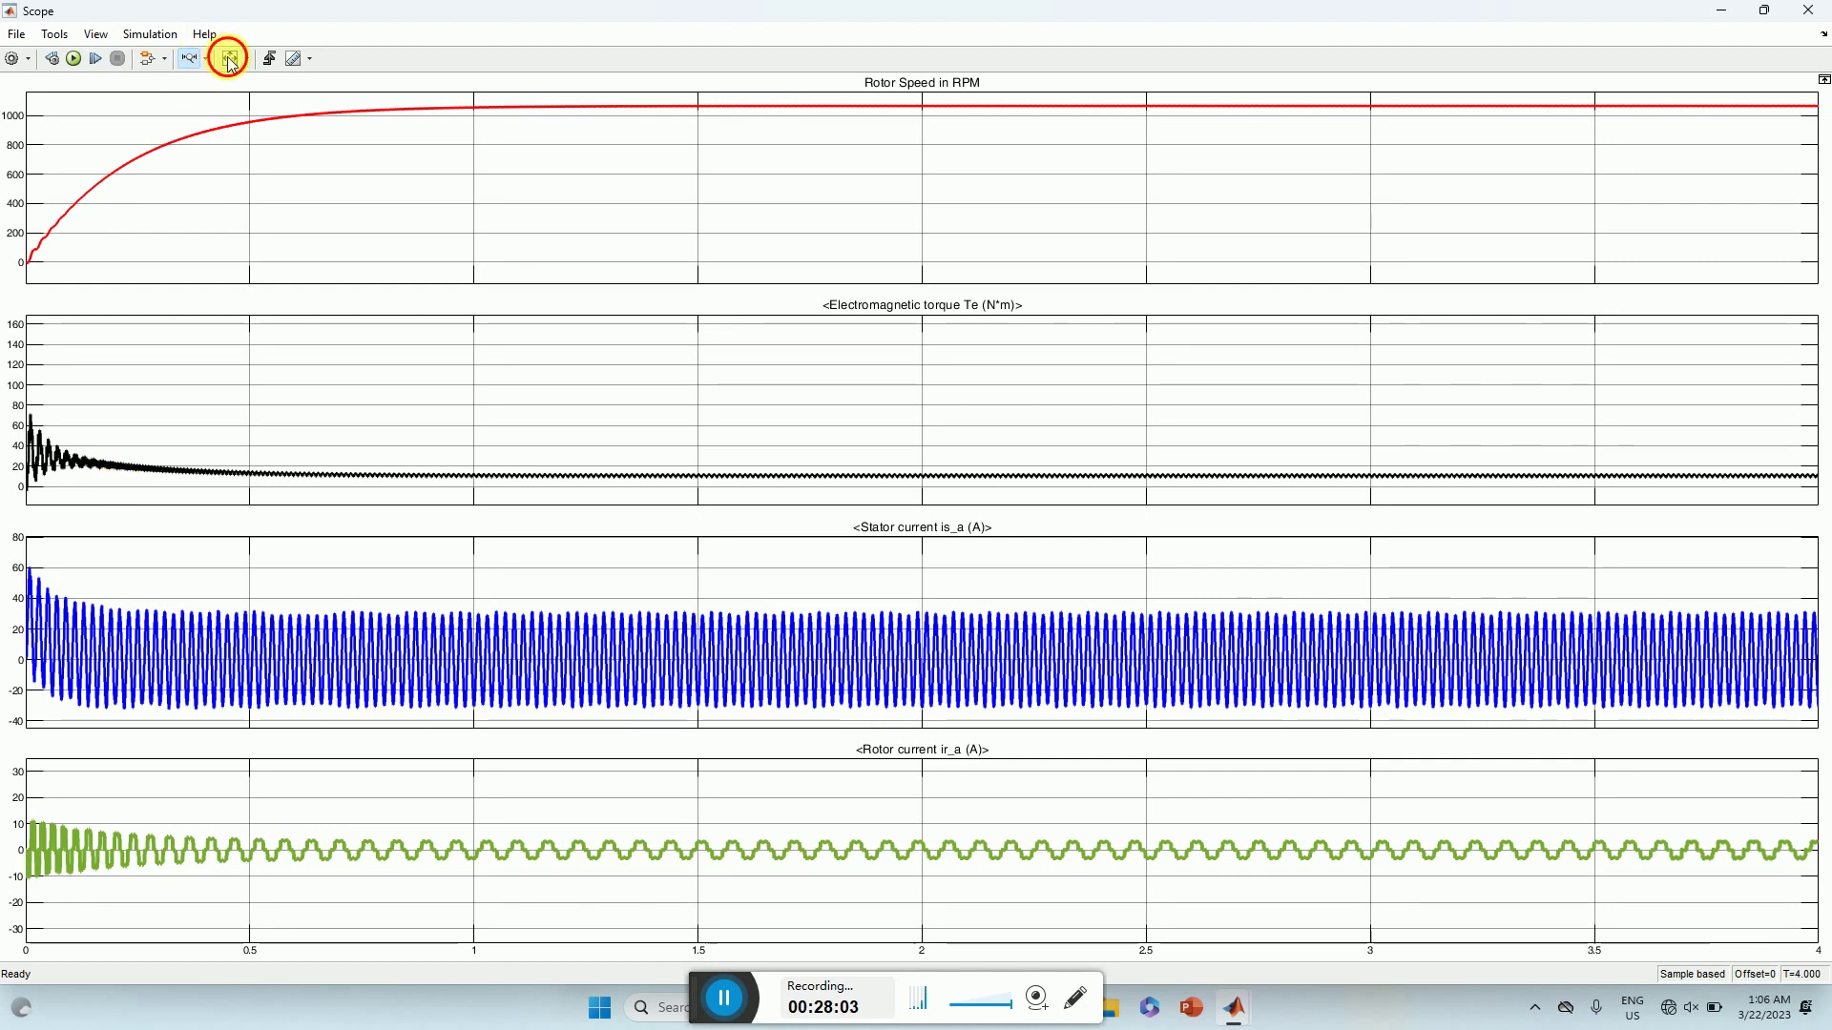
click(230, 58)
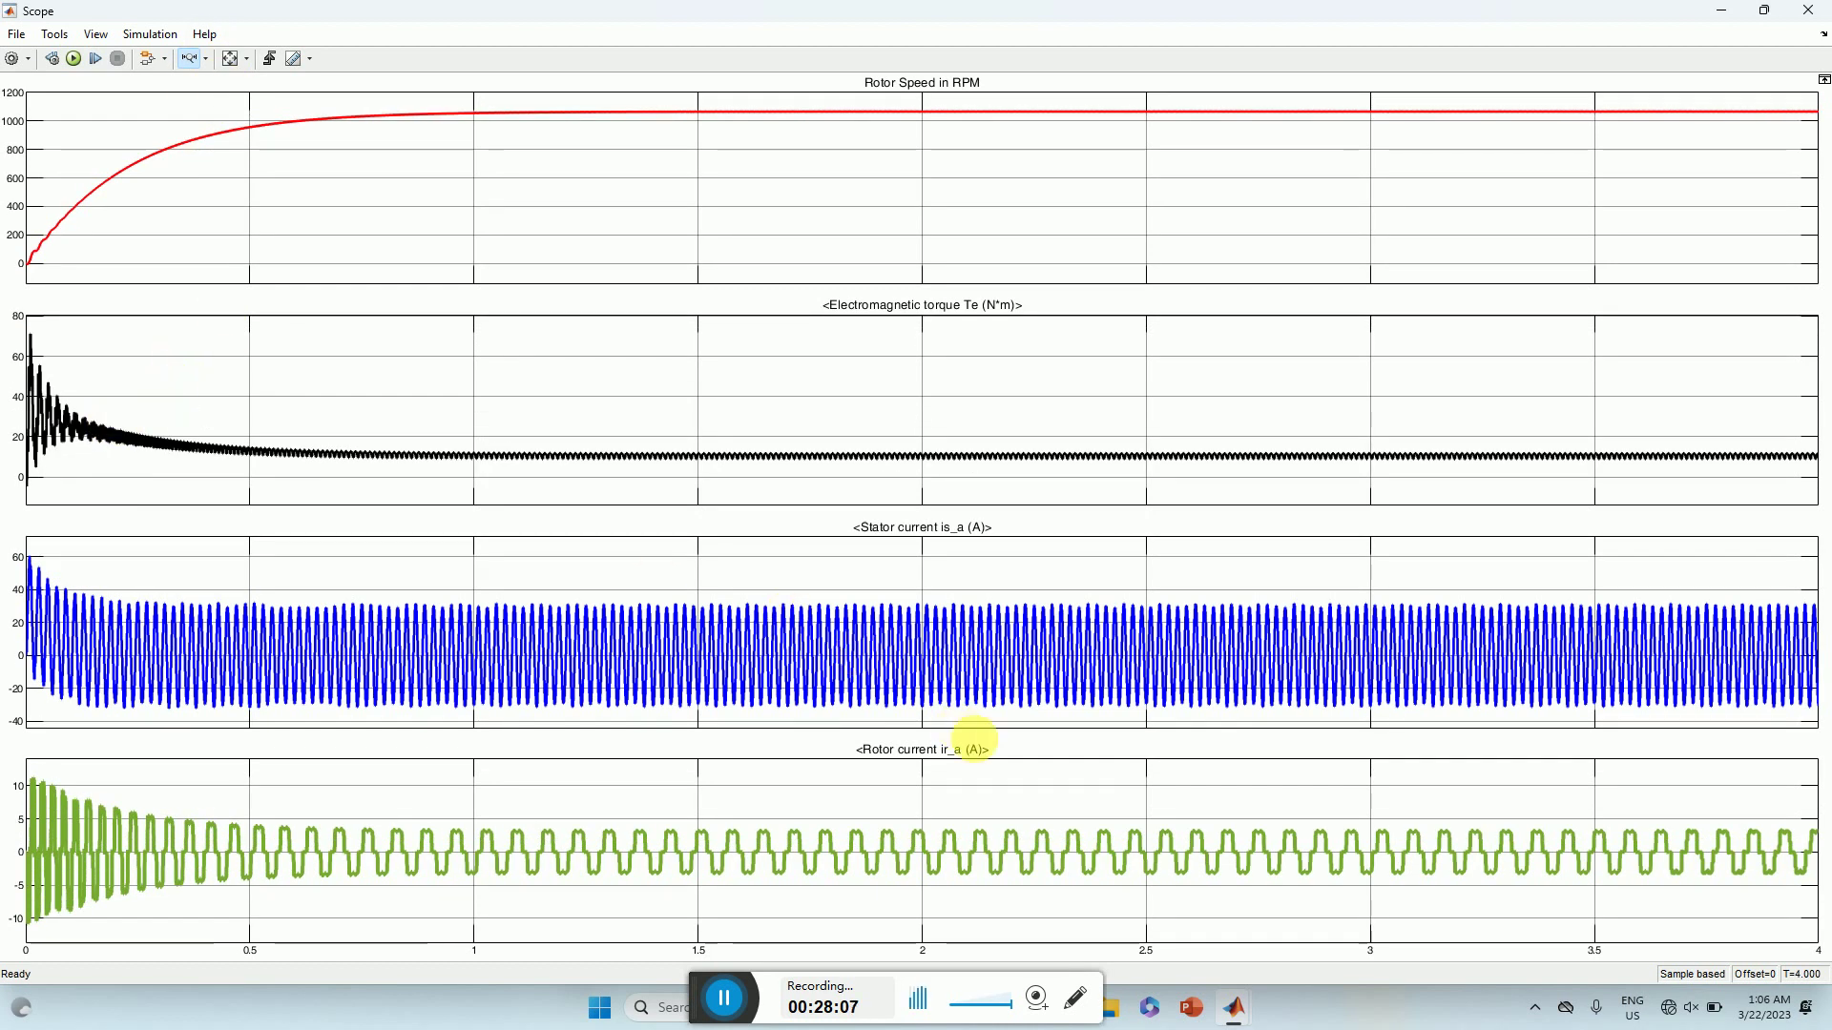
- Examine the stator current, rotor current and torque waveforms over short time spans near 2 s, restoring the full plots after each zoom
drag(973, 671, 905, 668)
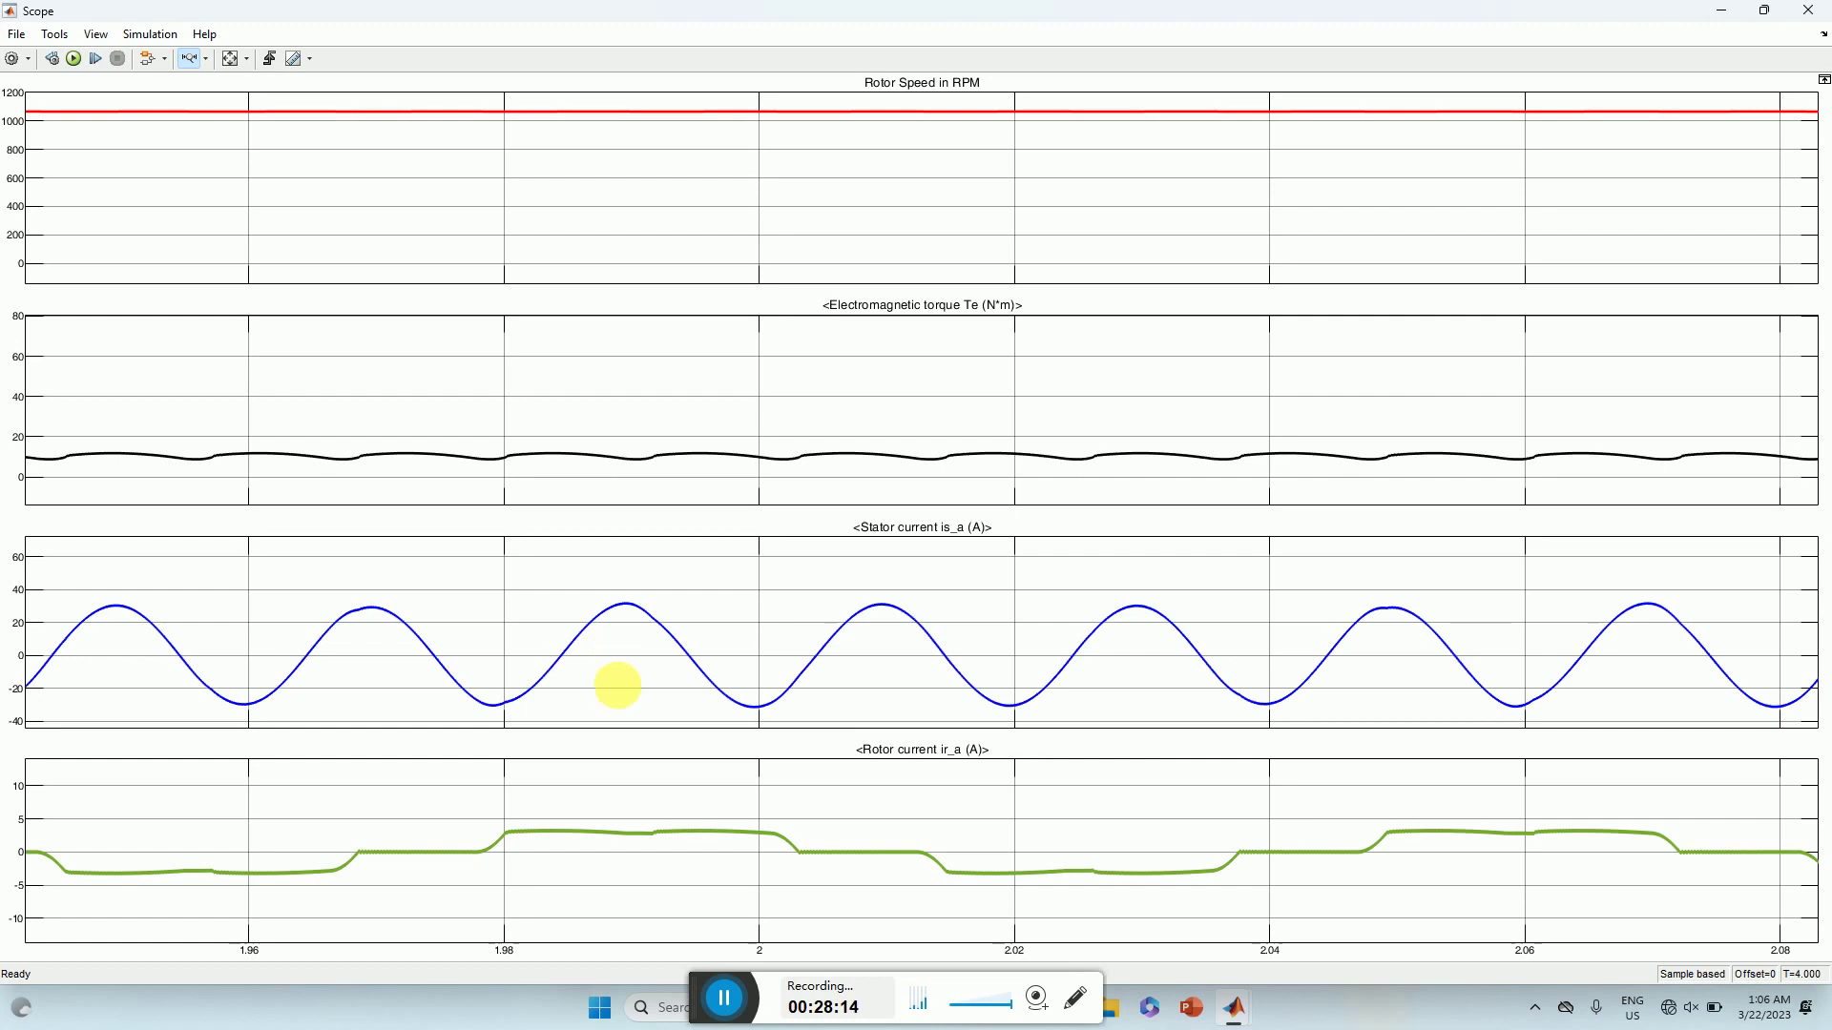
click(230, 59)
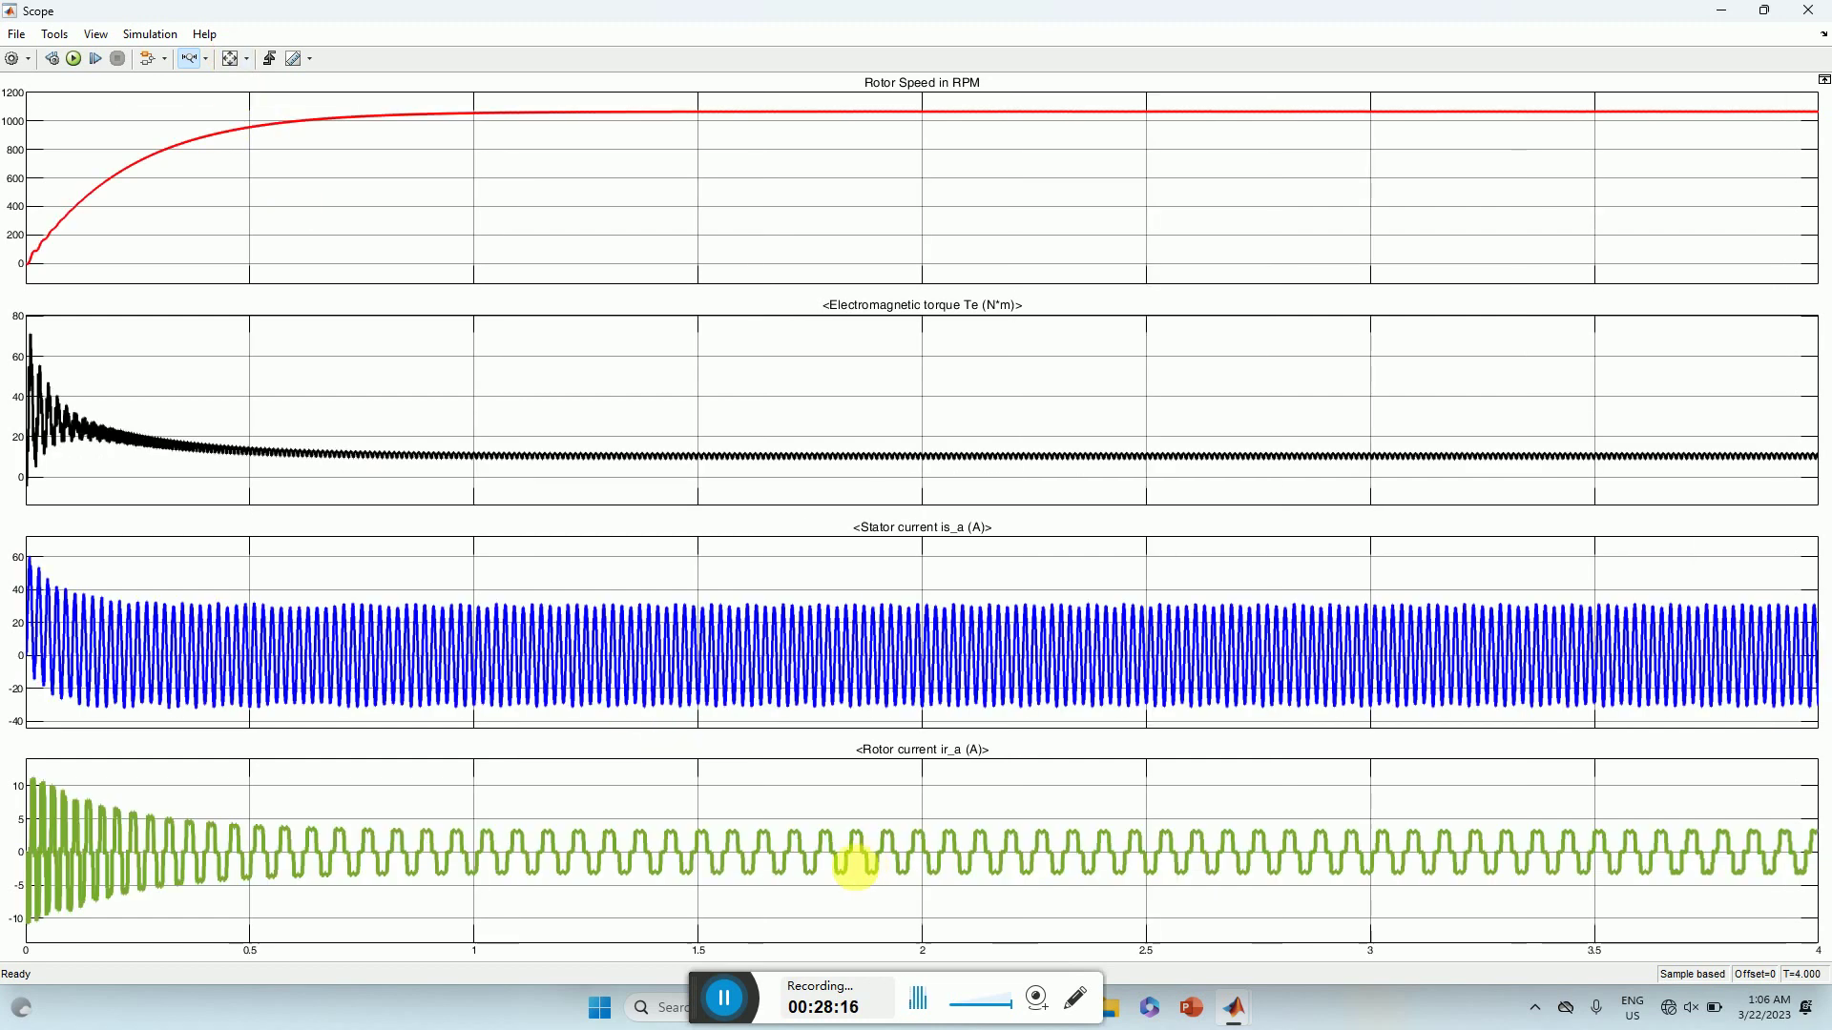
click(852, 870)
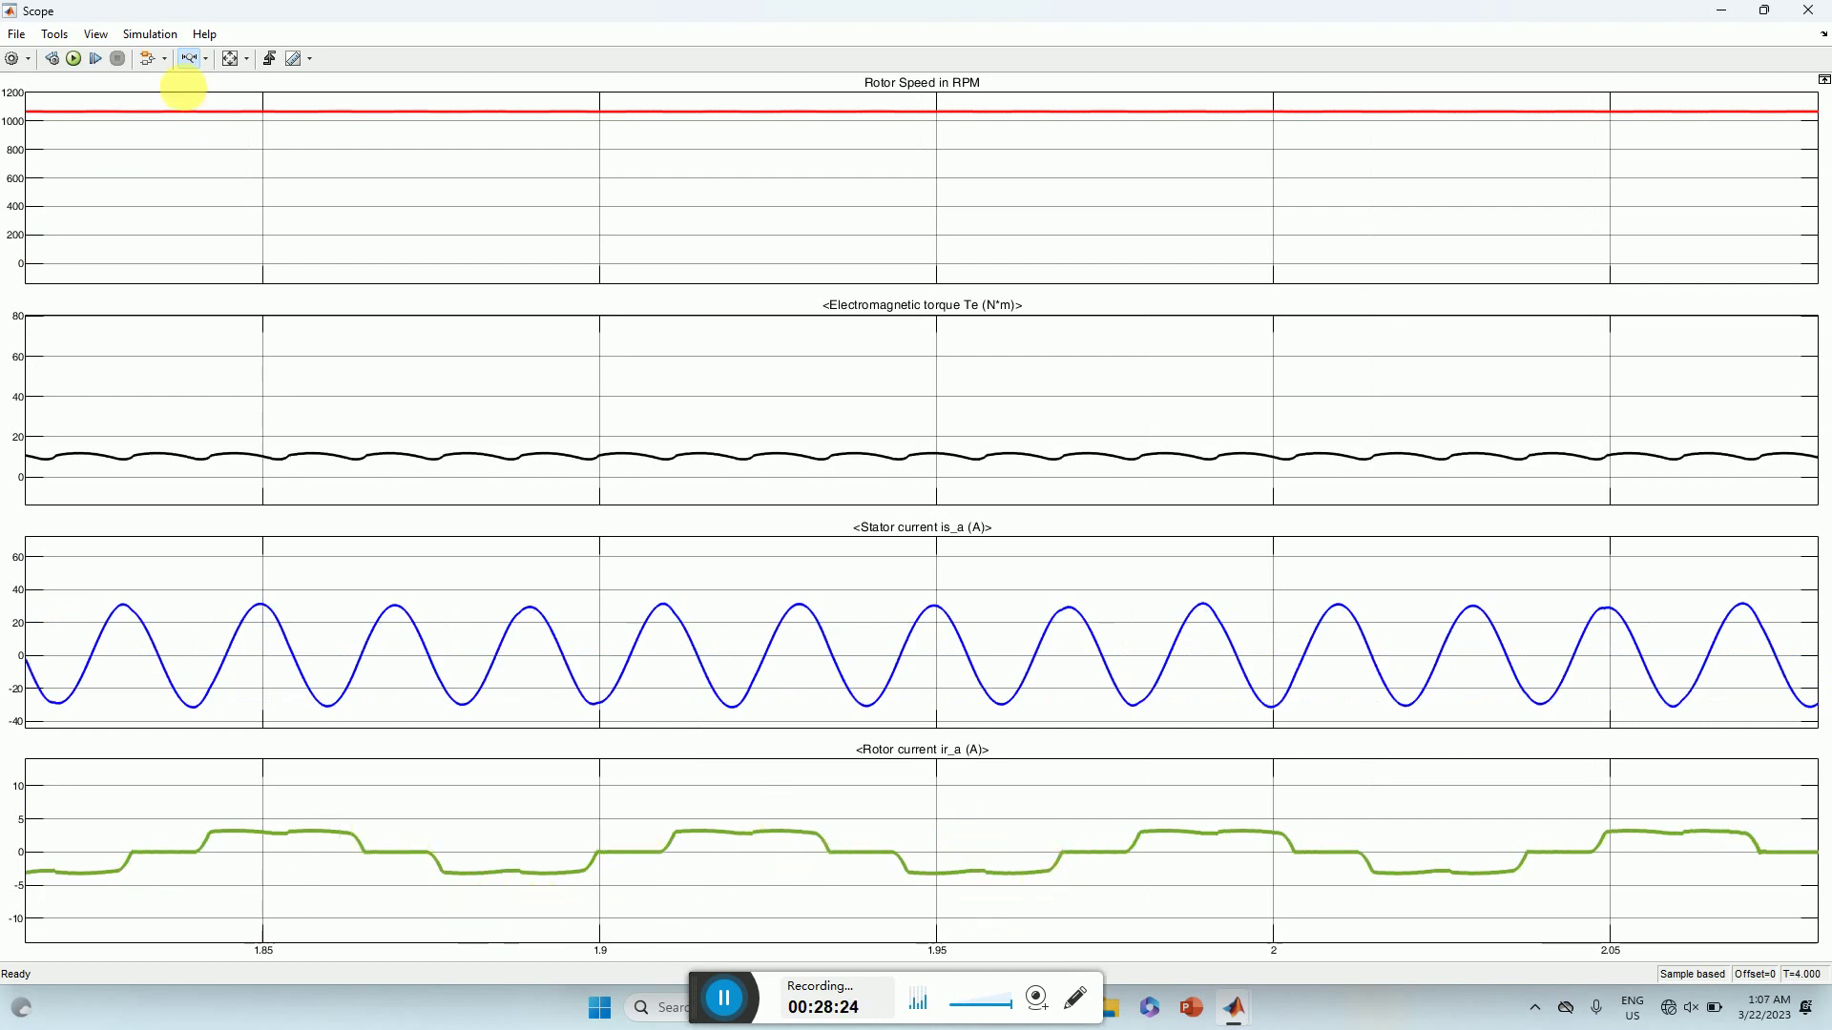
click(232, 55)
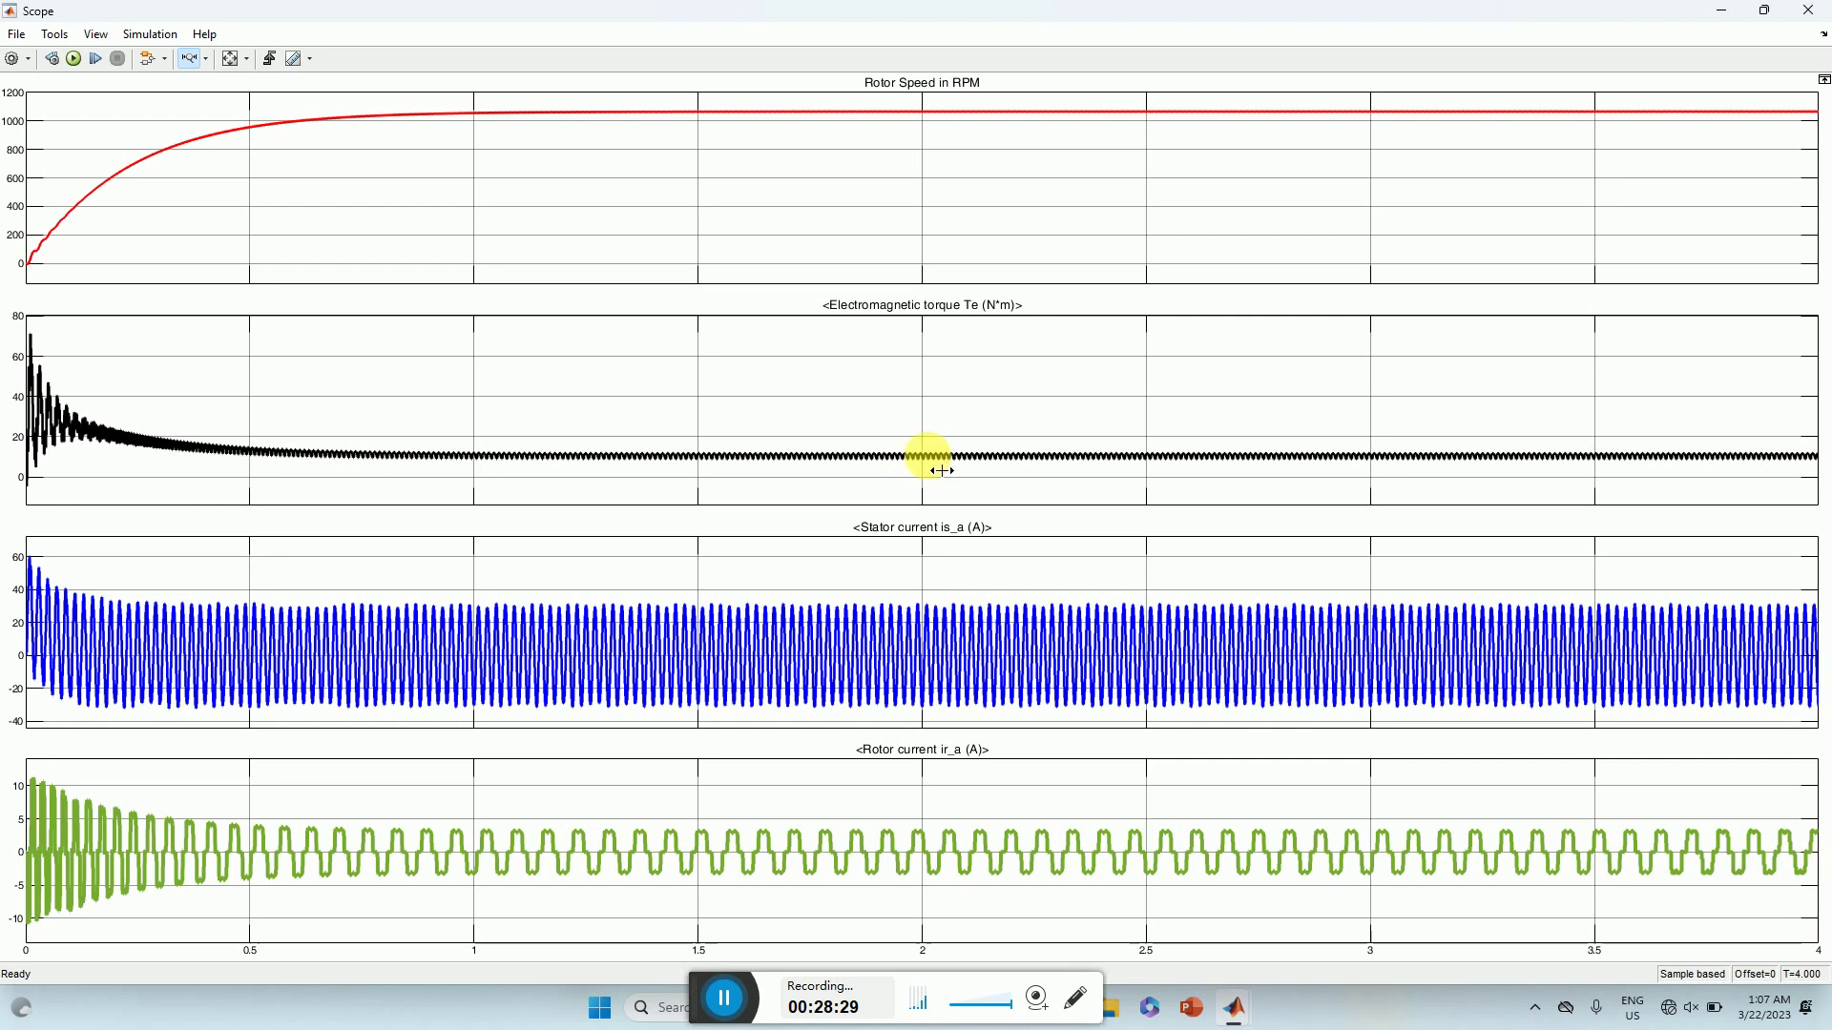
drag(940, 469, 889, 468)
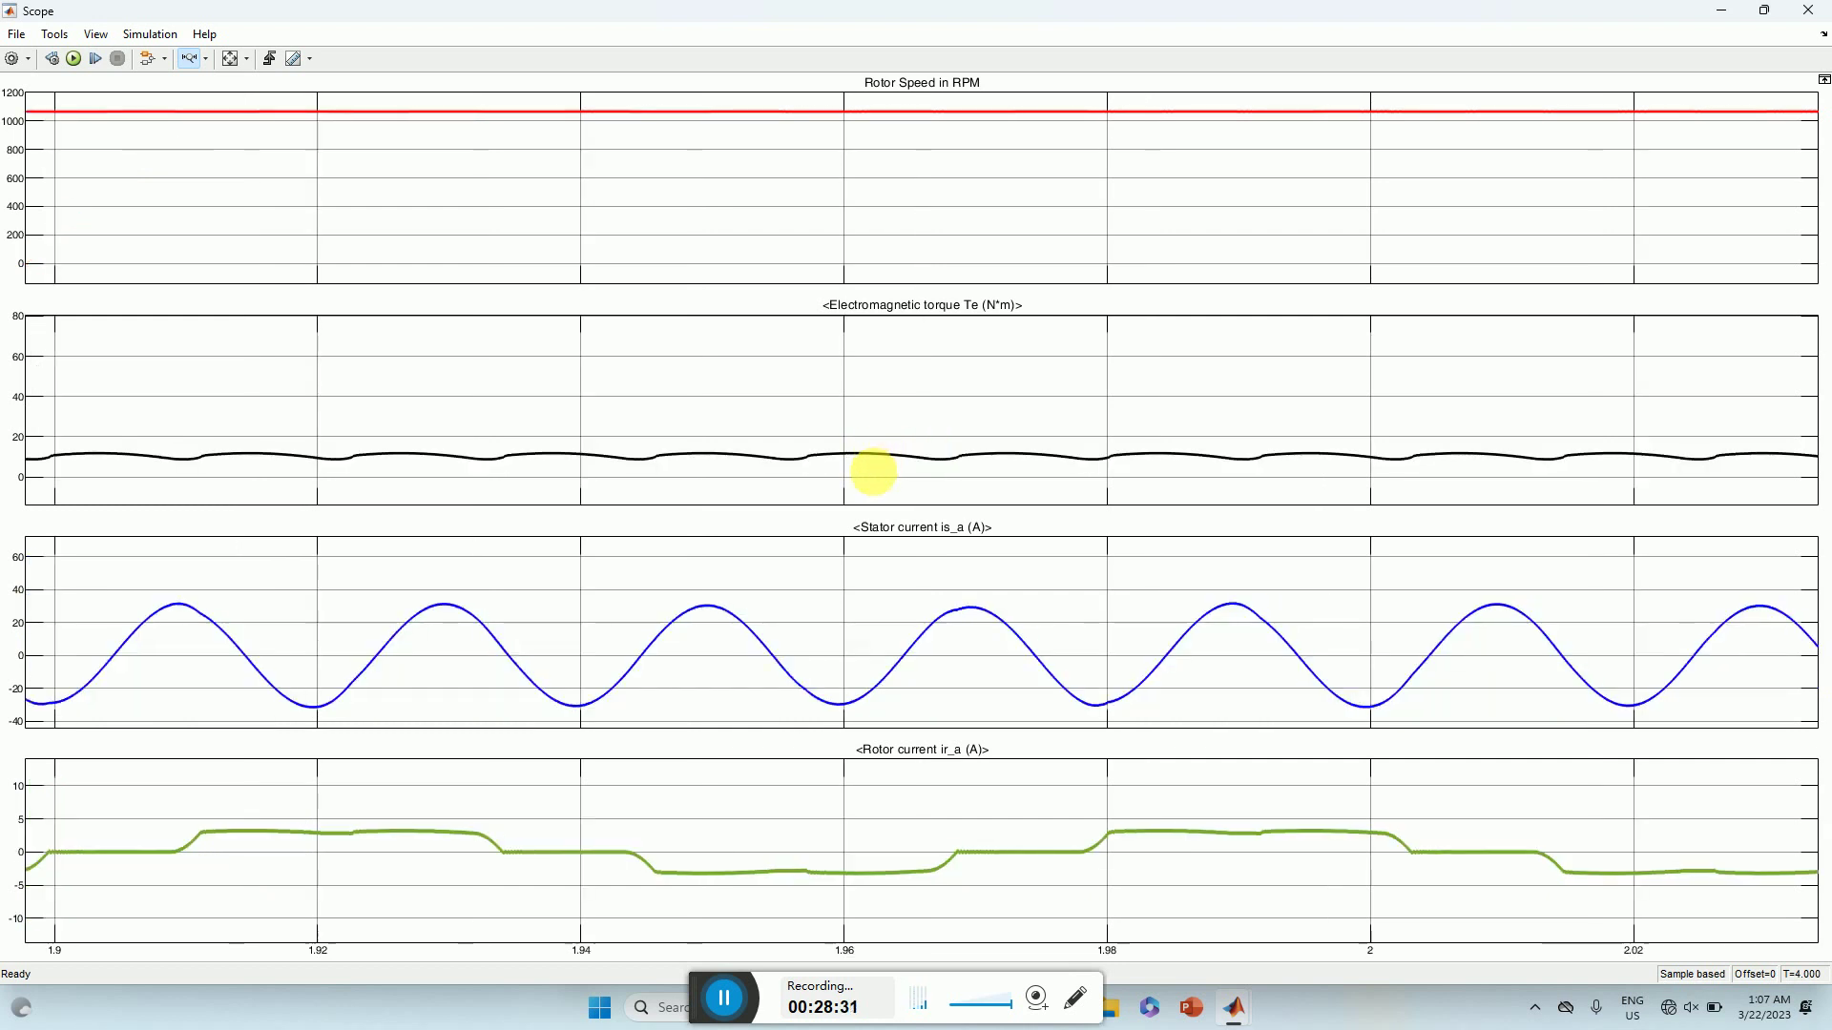
click(200, 58)
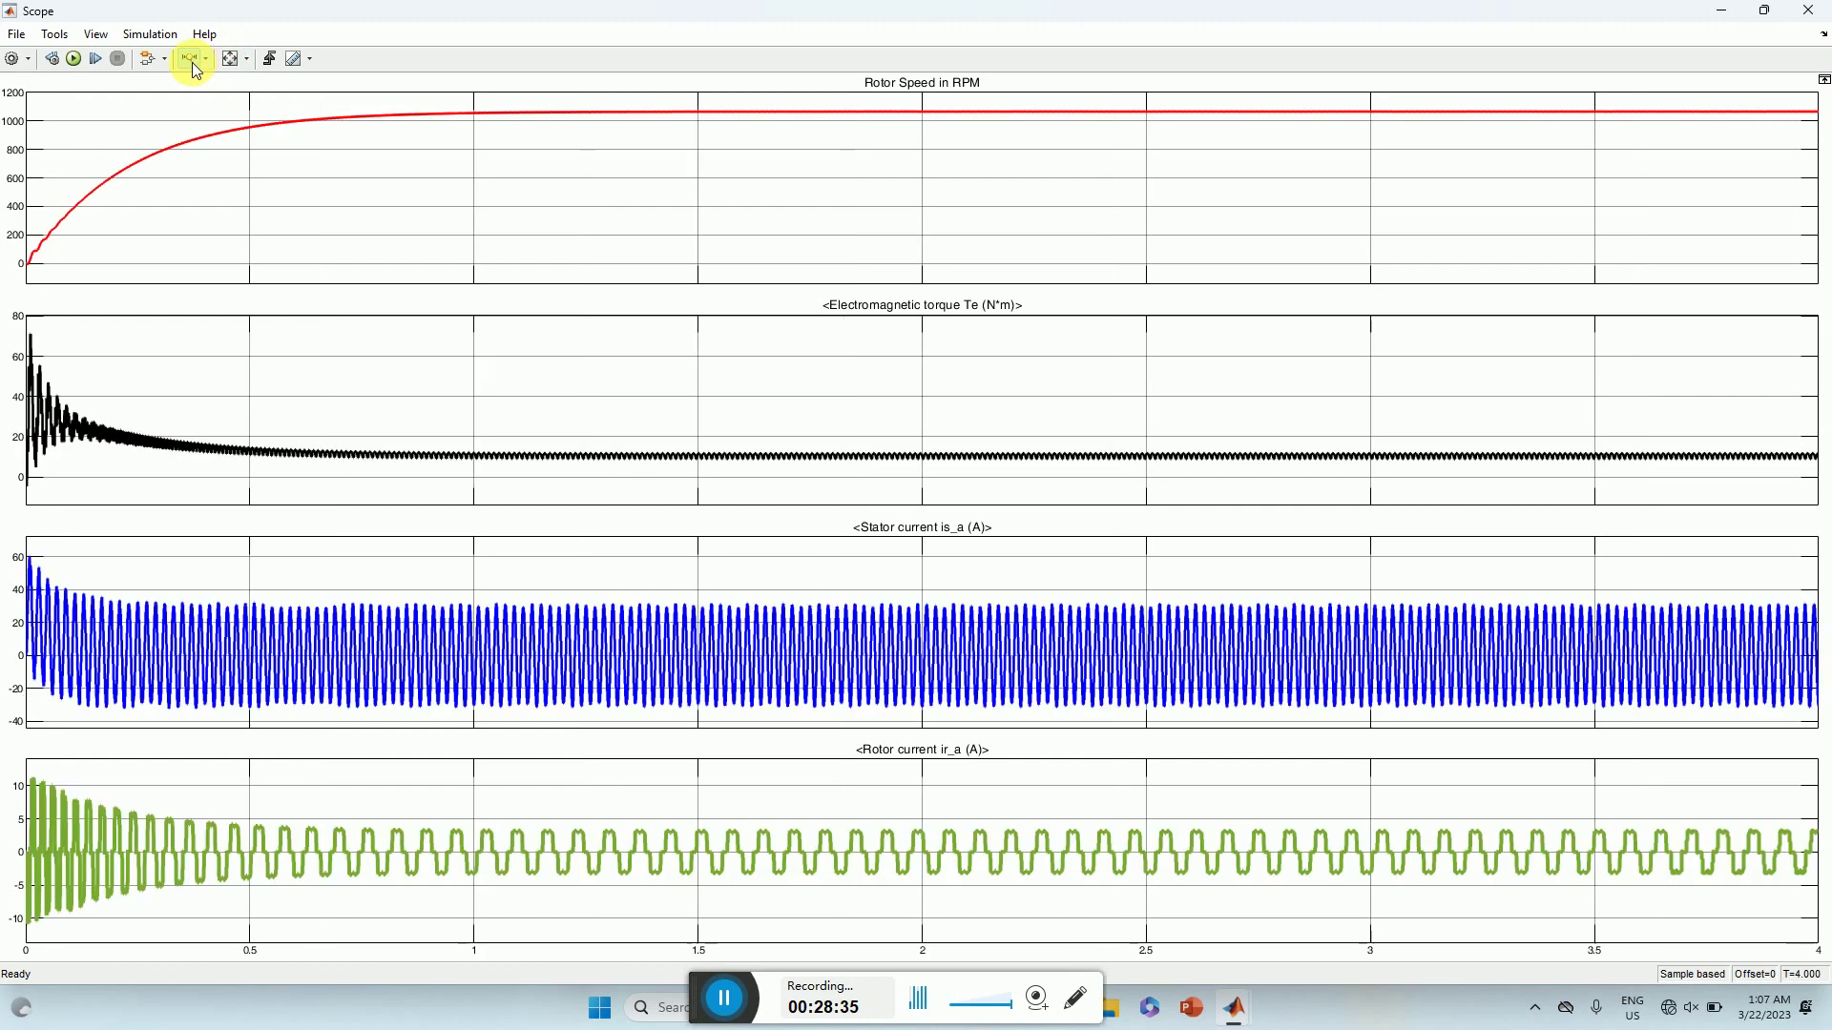
- Enlarge the torque plot's vertical scale around its steady-state value and zoom the time axis near 2 s to examine the torque ripple
click(204, 59)
click(197, 113)
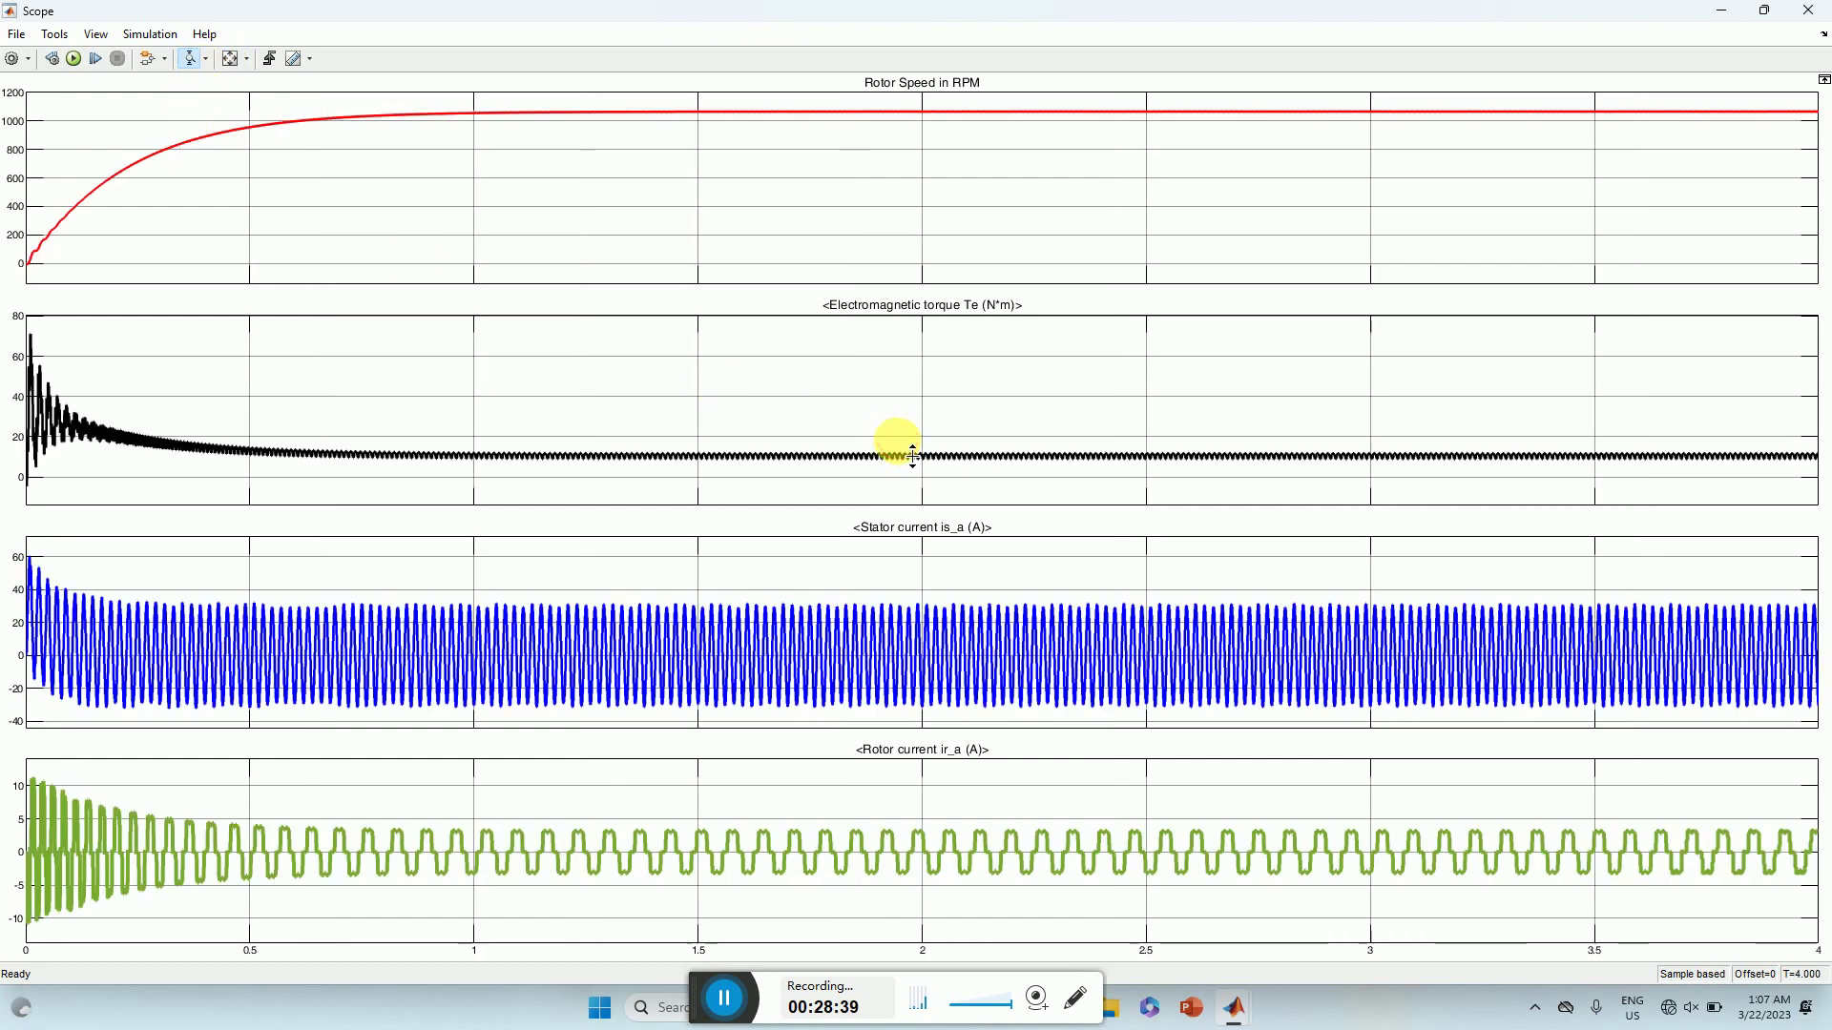
drag(913, 456, 911, 489)
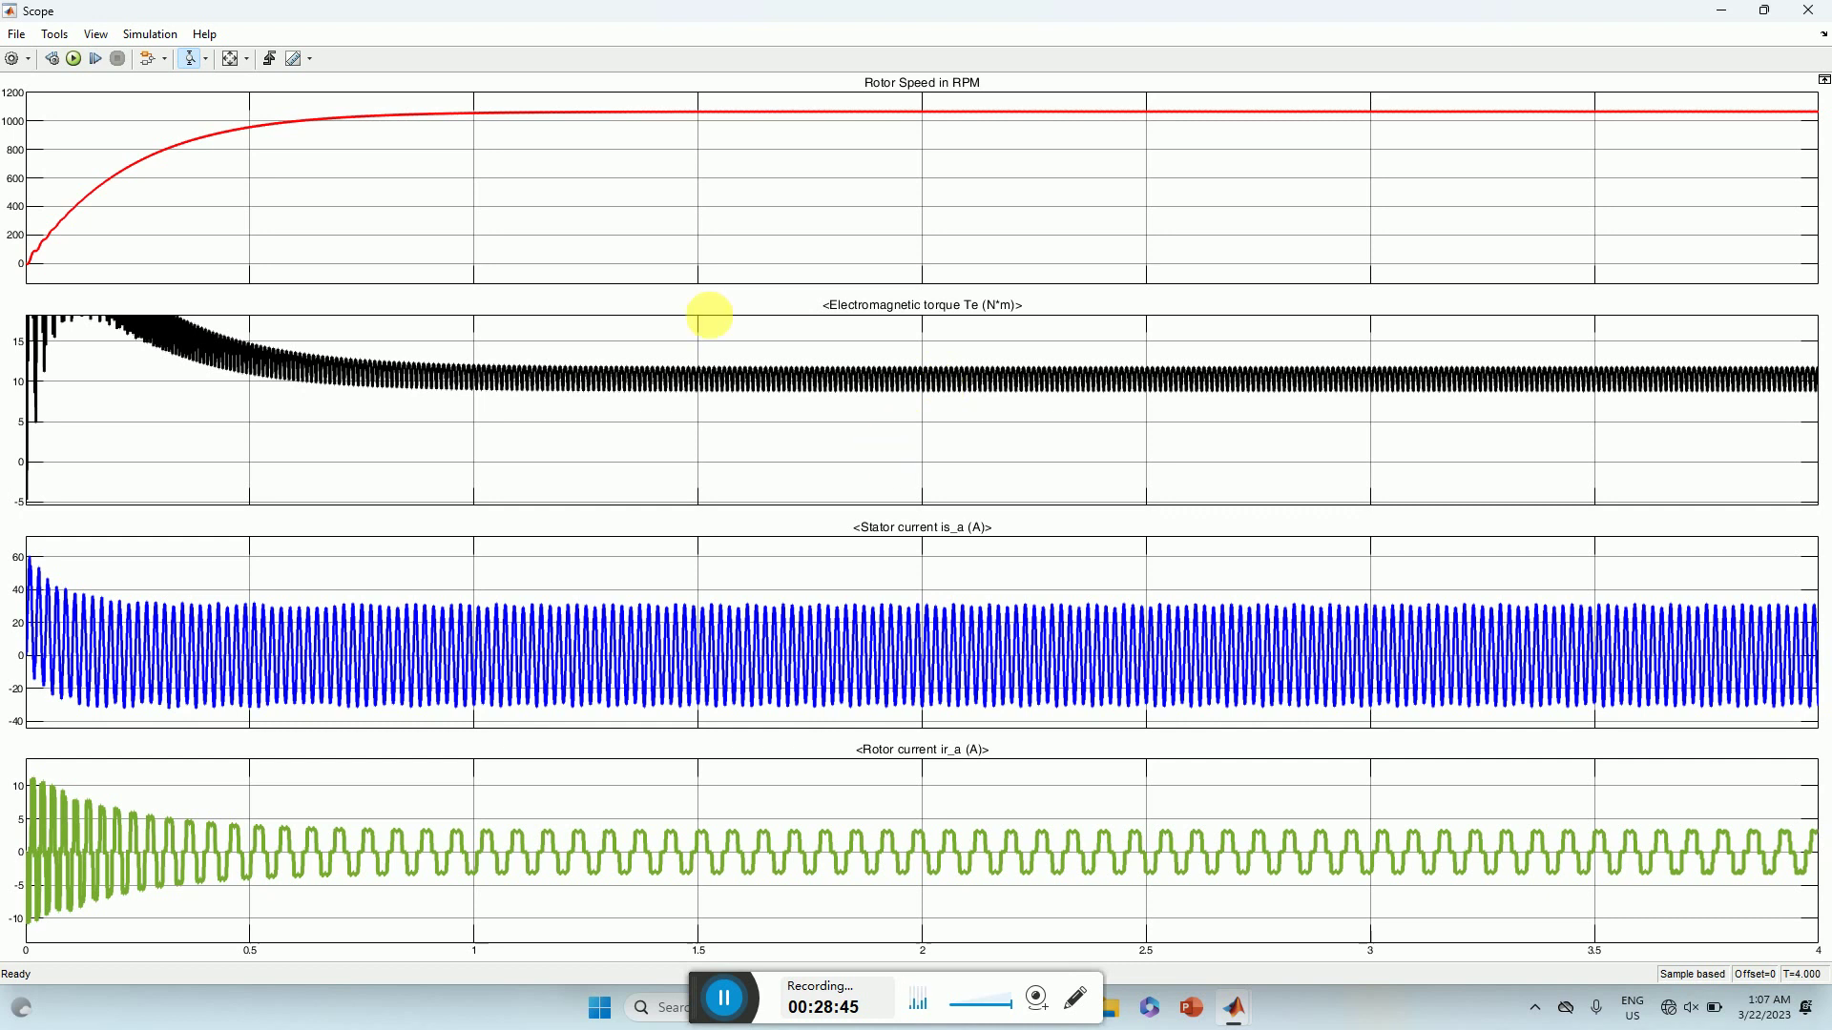
click(192, 59)
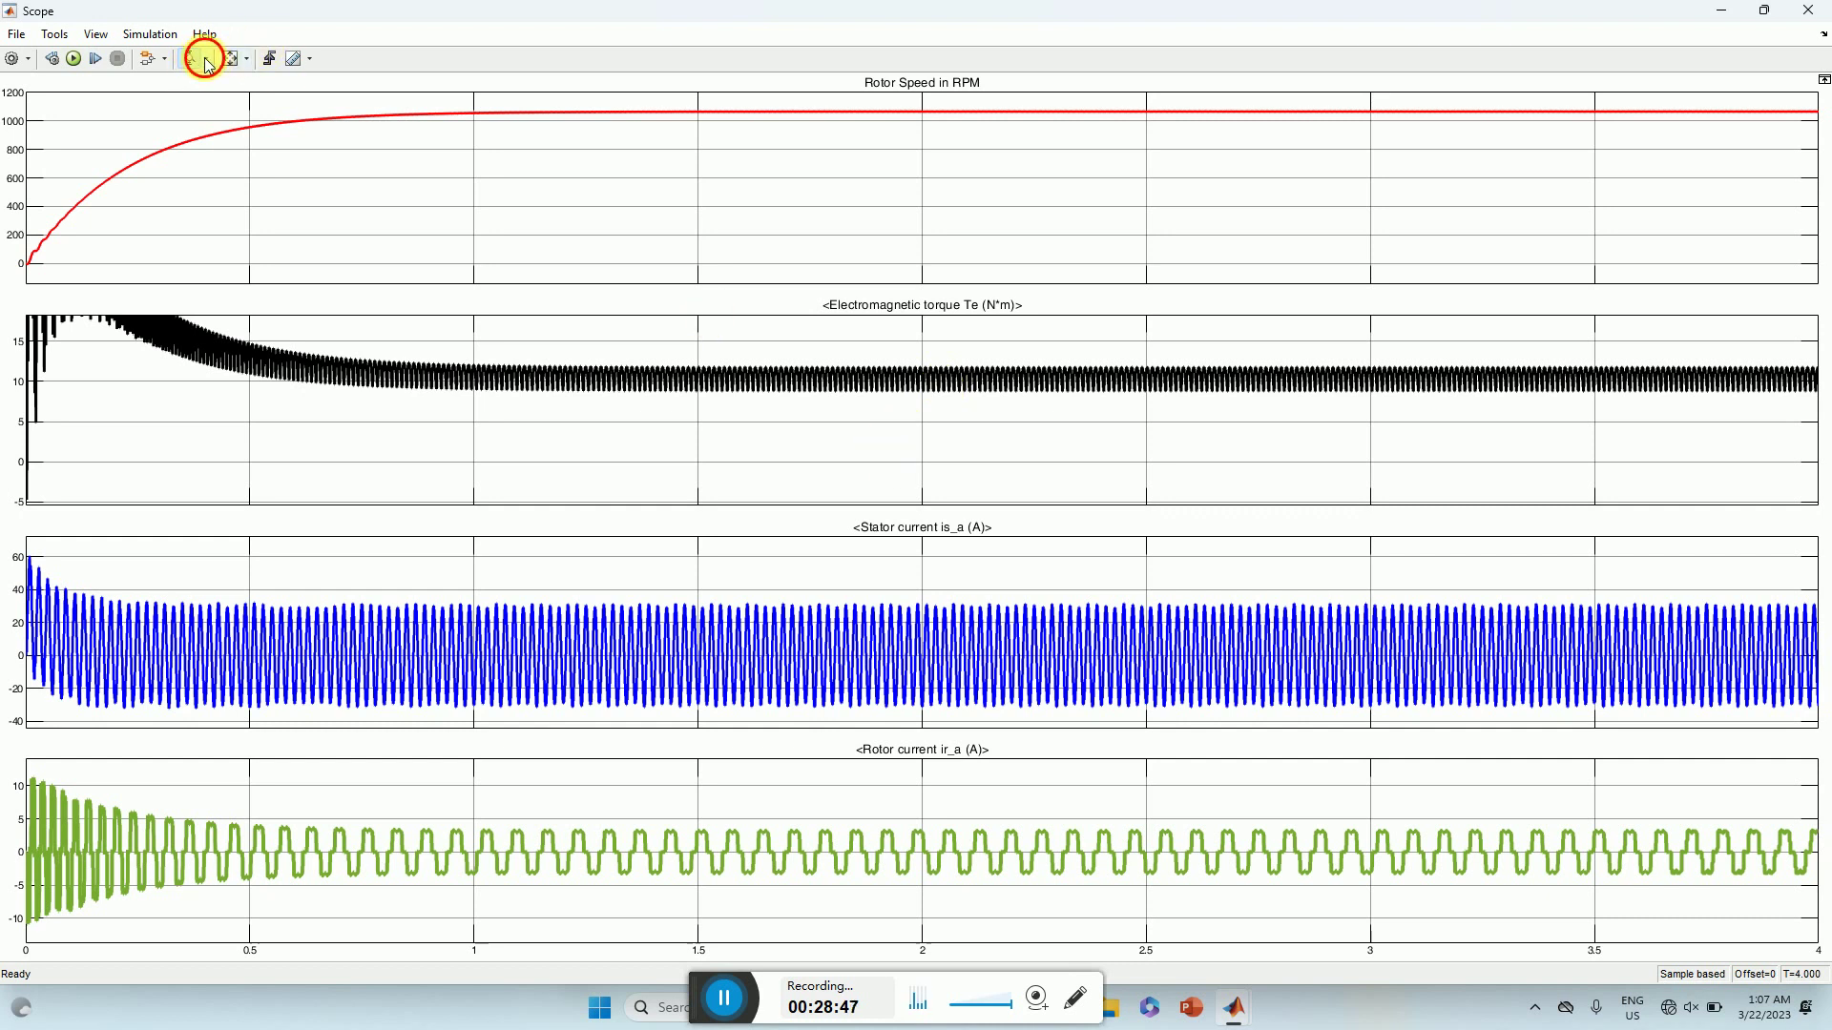
click(195, 106)
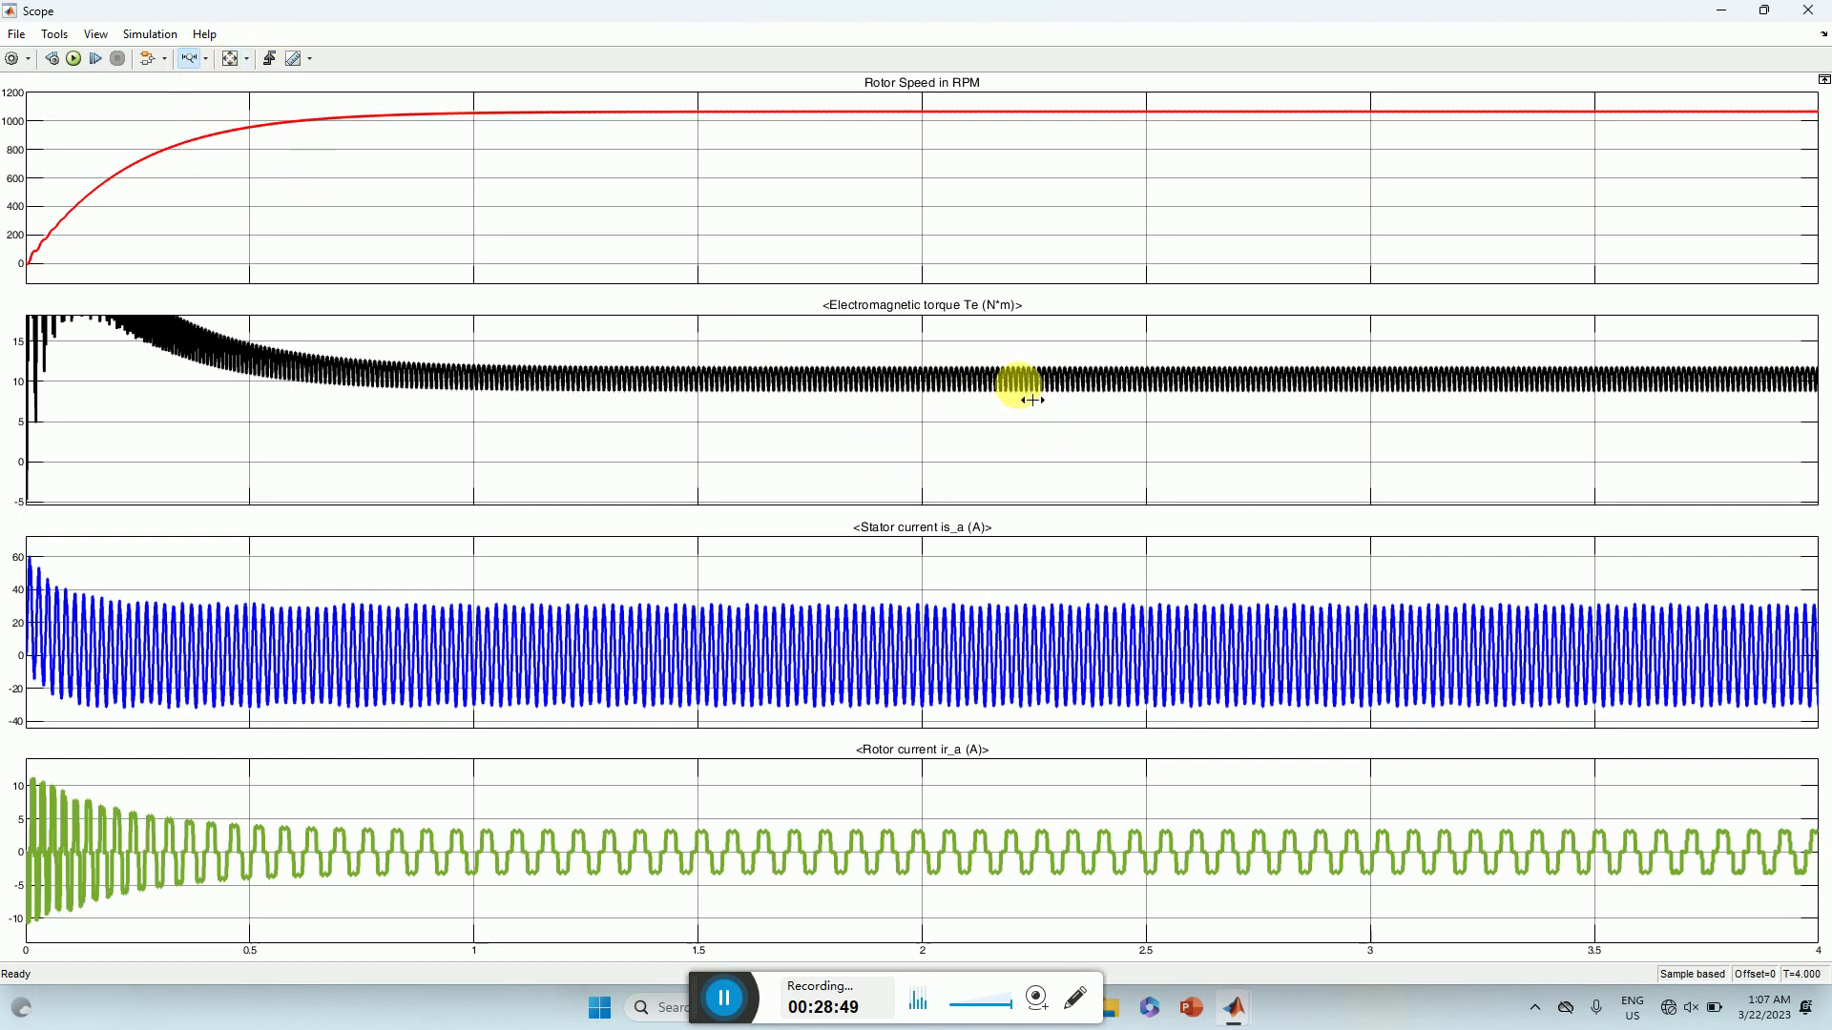
drag(1019, 385, 879, 385)
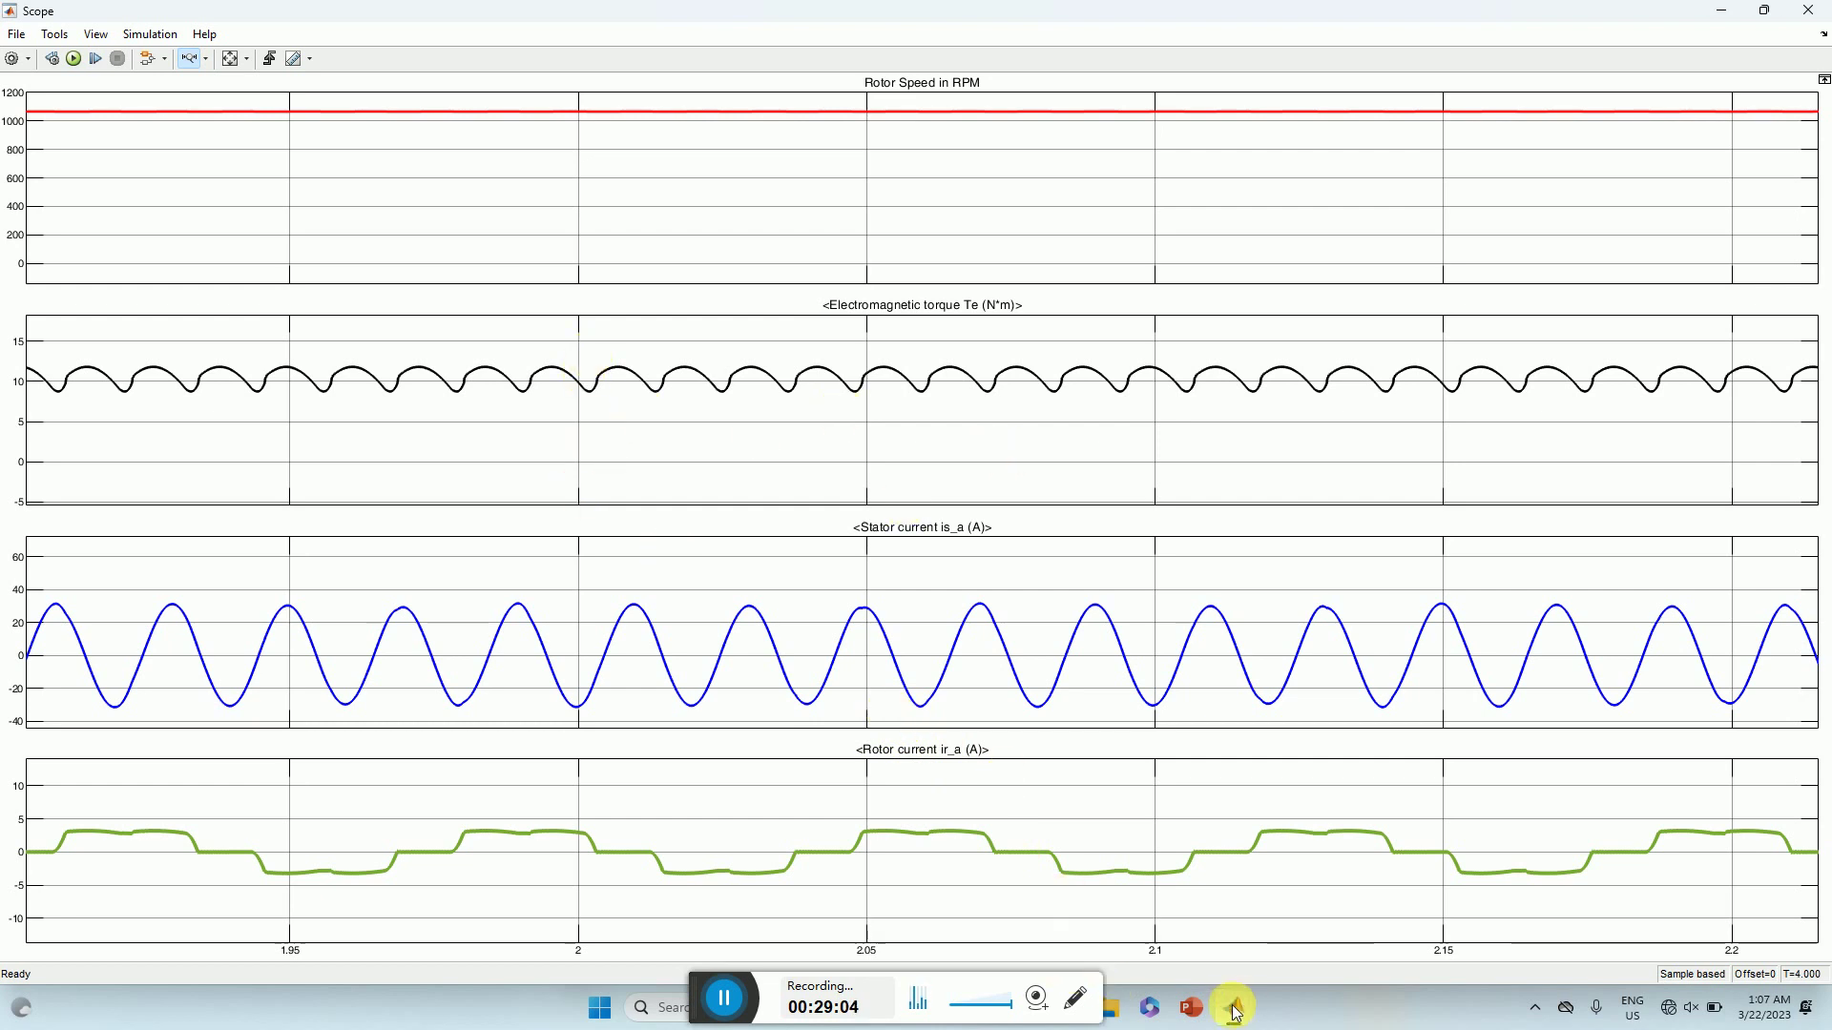
- Check the rectifier's load resistor in the model and restore the Scope plots to the full simulation range
mouse_move(1240, 1009)
click(1189, 922)
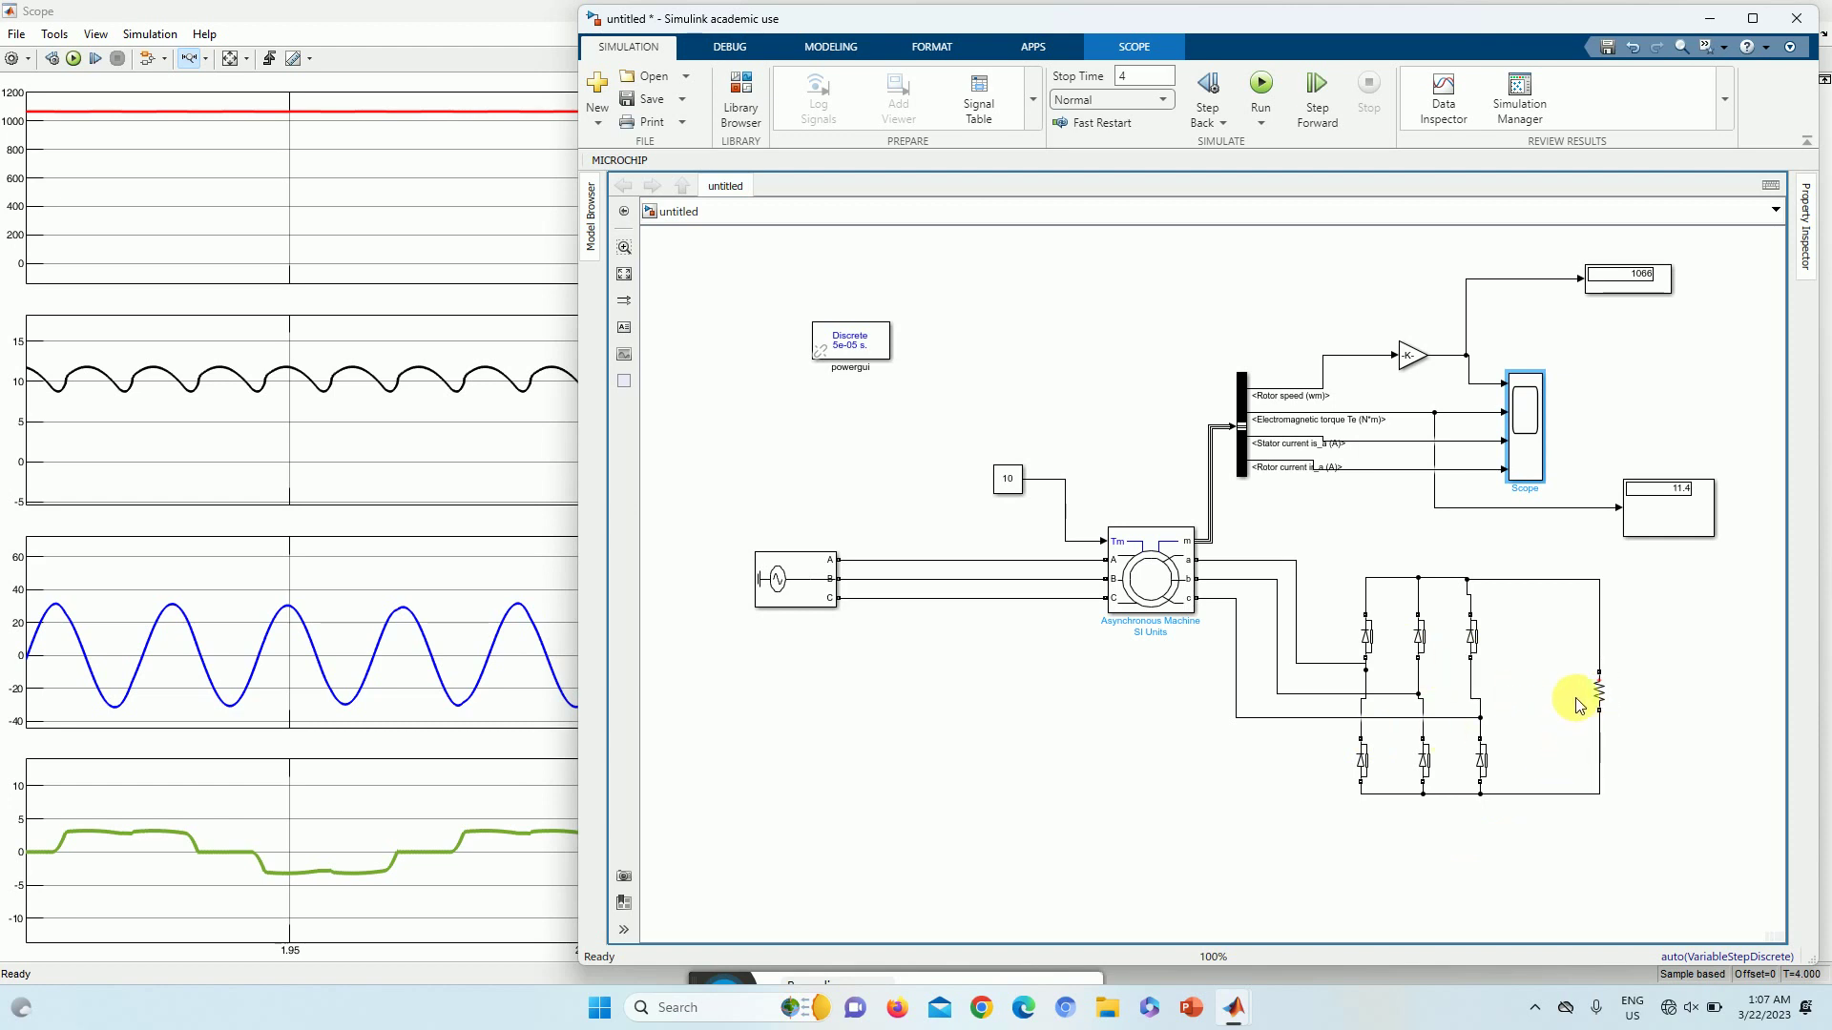
click(1603, 689)
click(1335, 879)
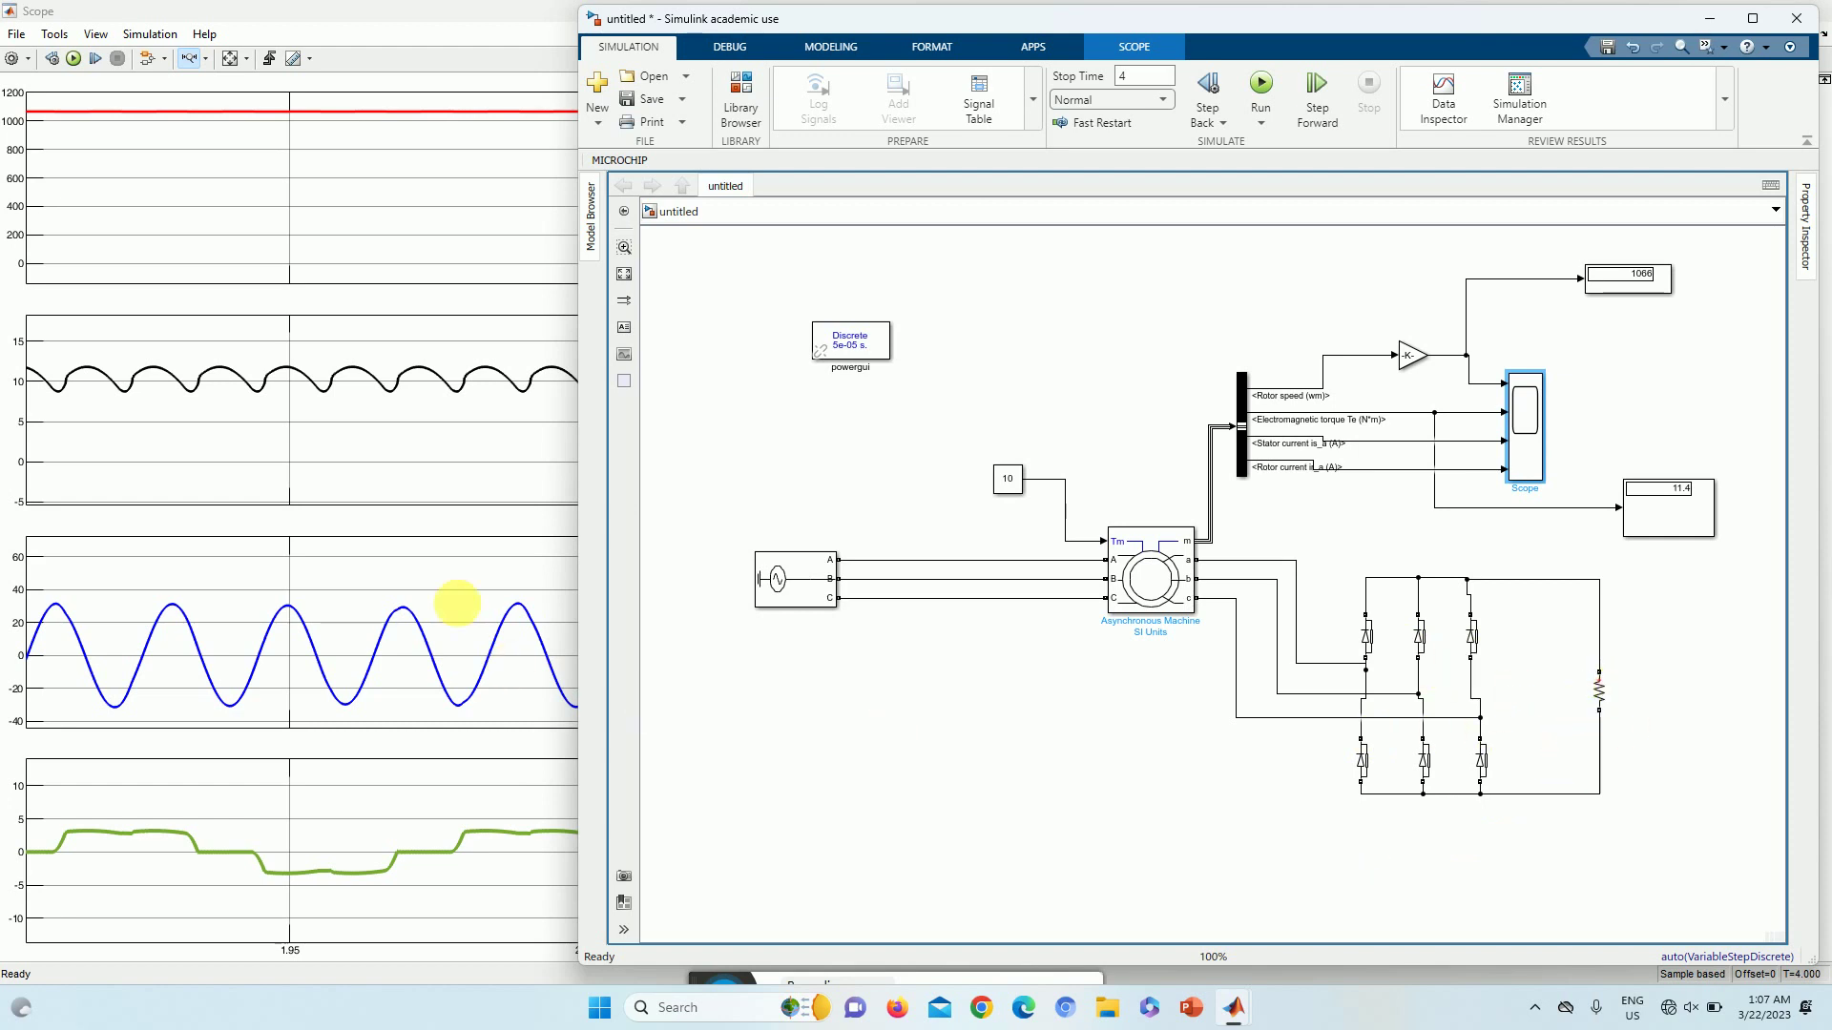
double_click(351, 25)
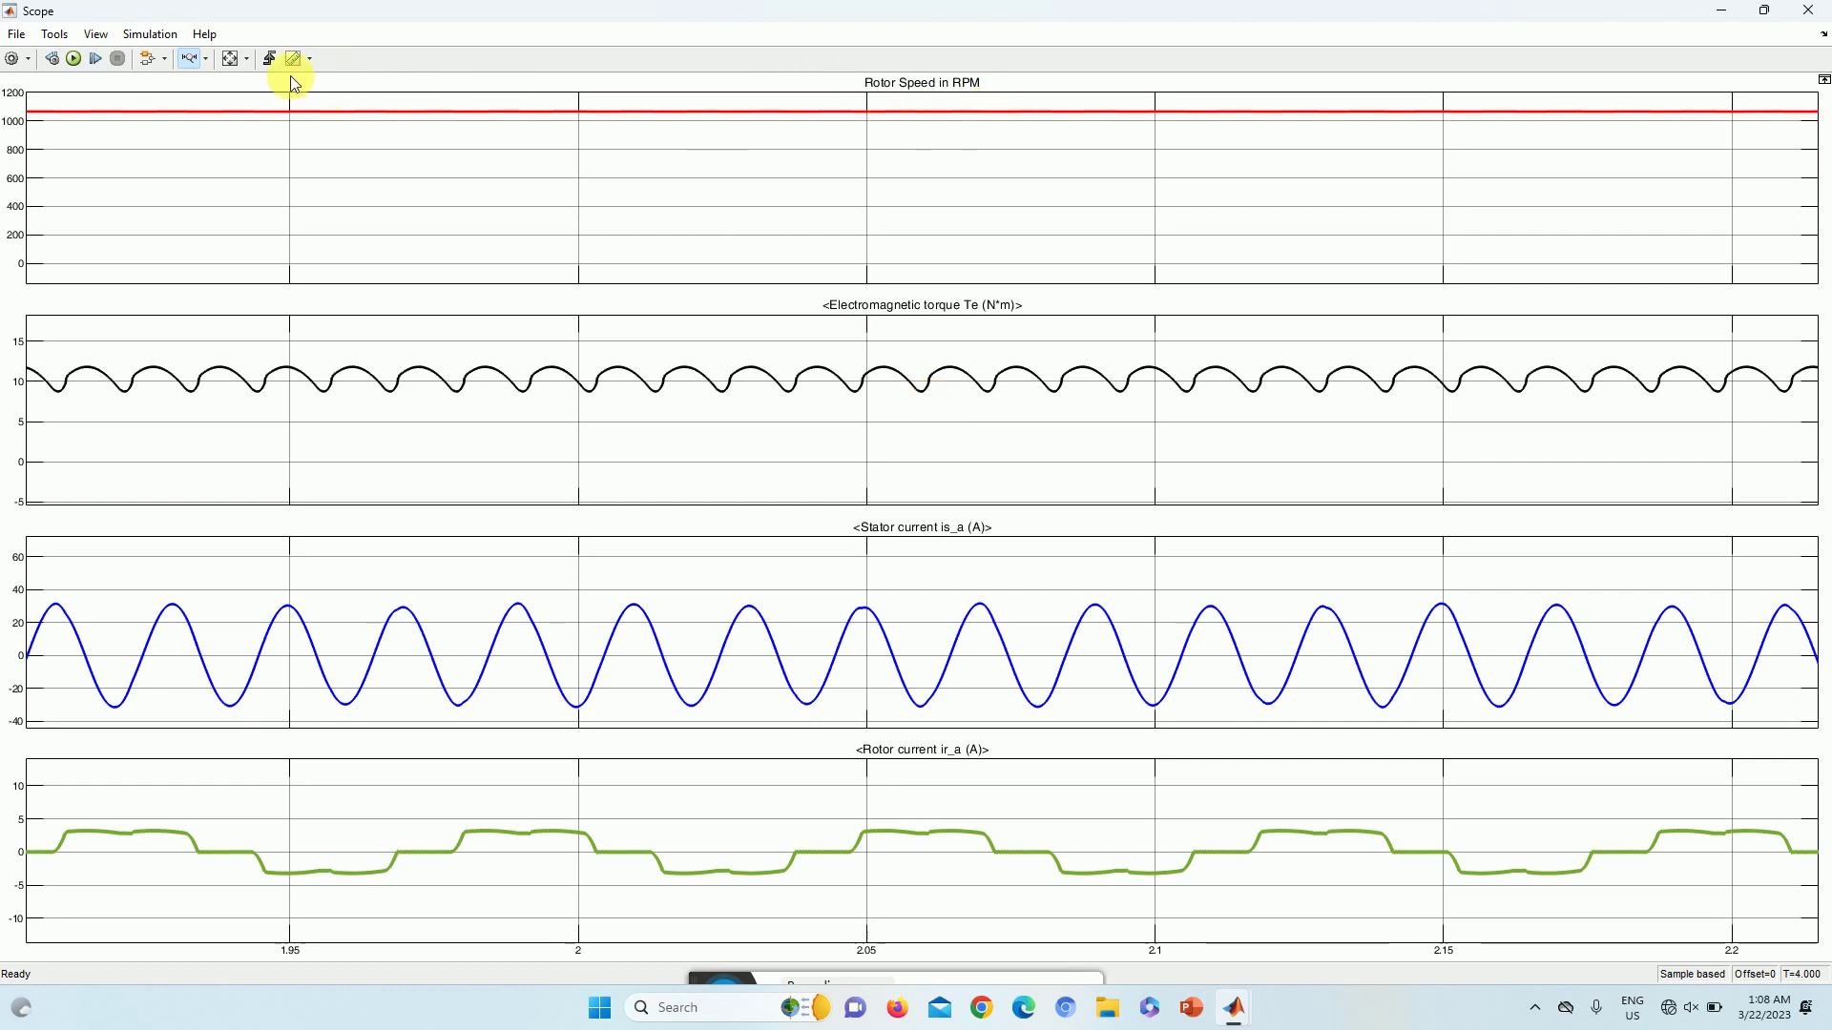
click(231, 60)
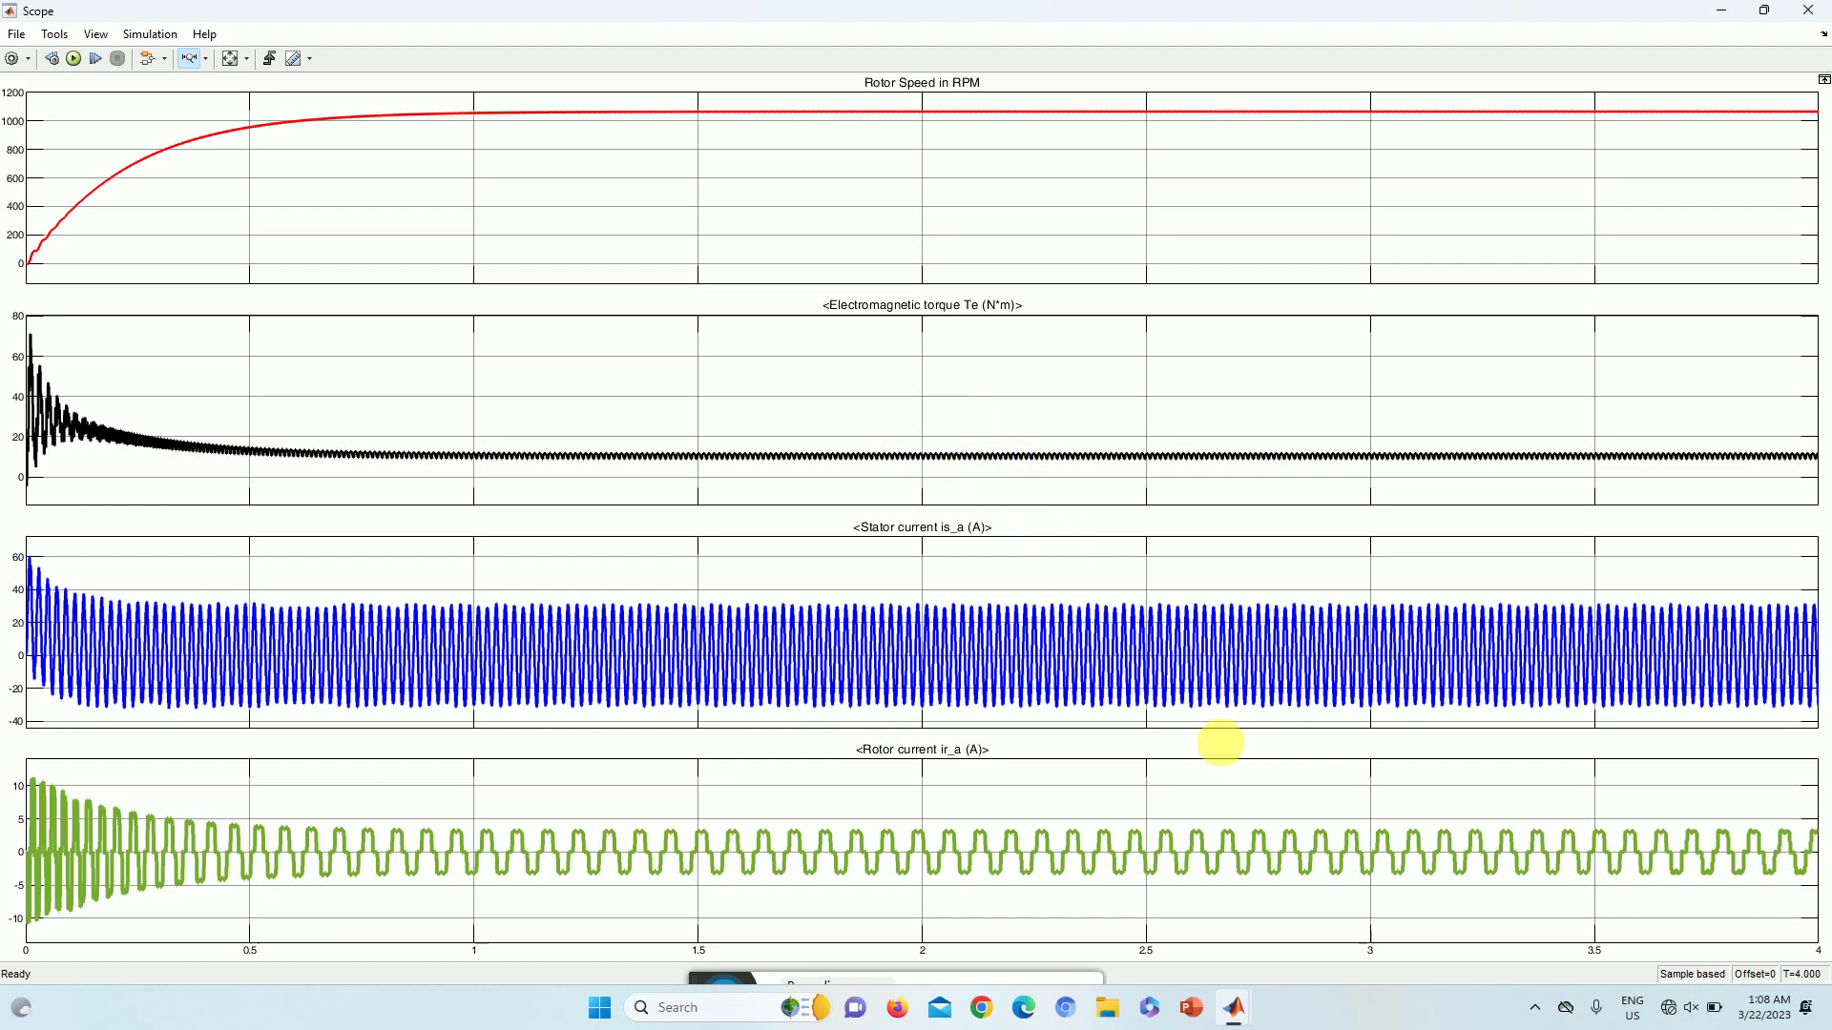
- Bring the model window back in front of the Scope and inspect the resistor fed by the diode bridge
mouse_move(1235, 1014)
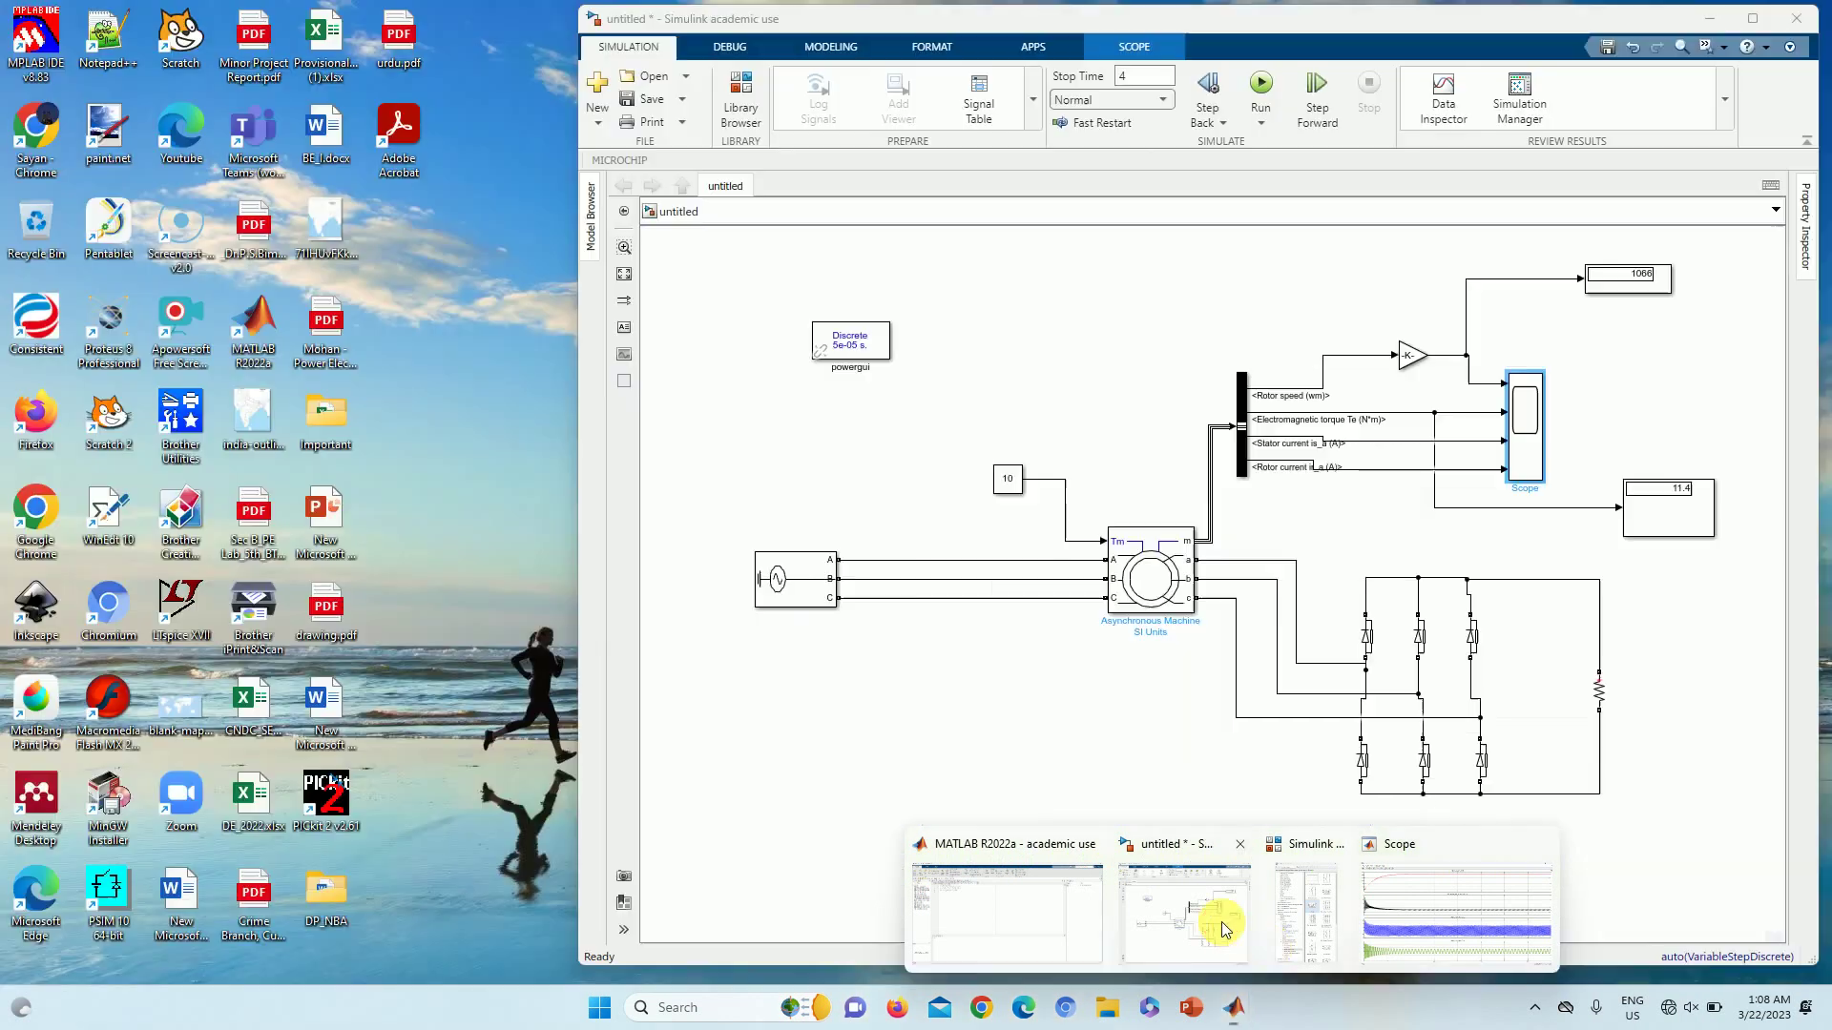
click(1221, 922)
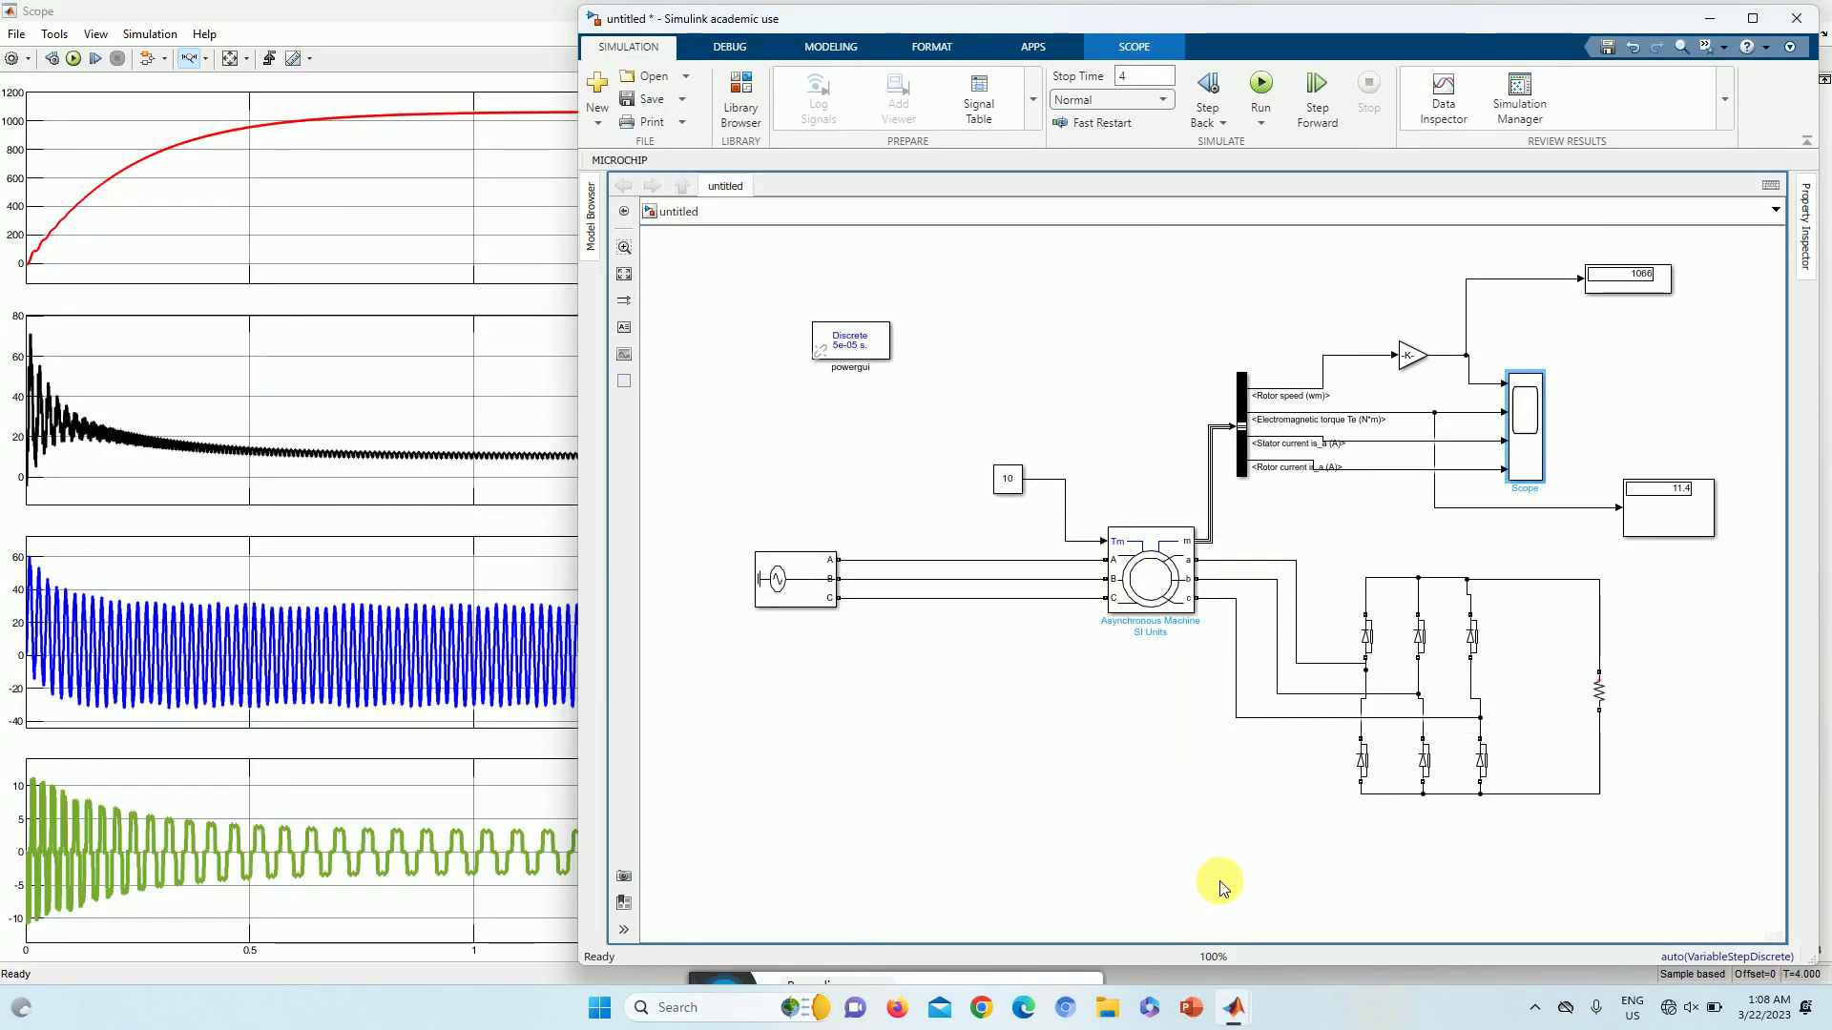
click(1601, 694)
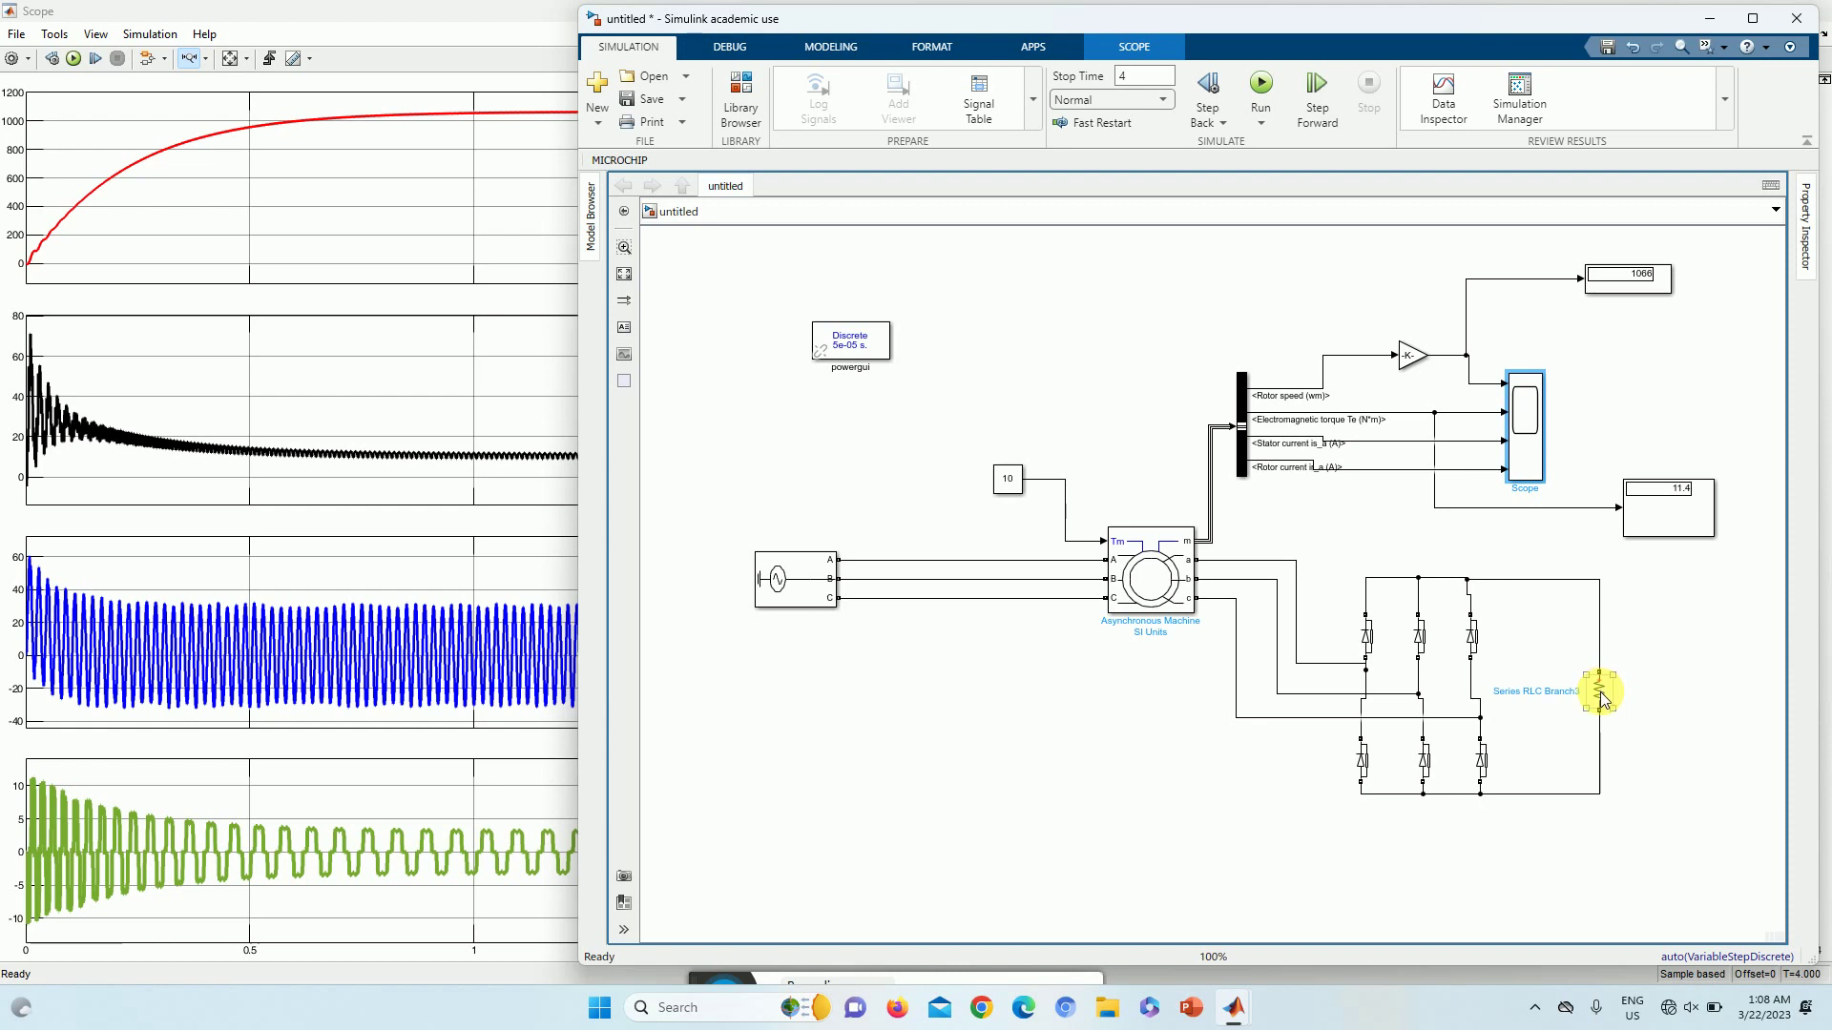
click(1599, 628)
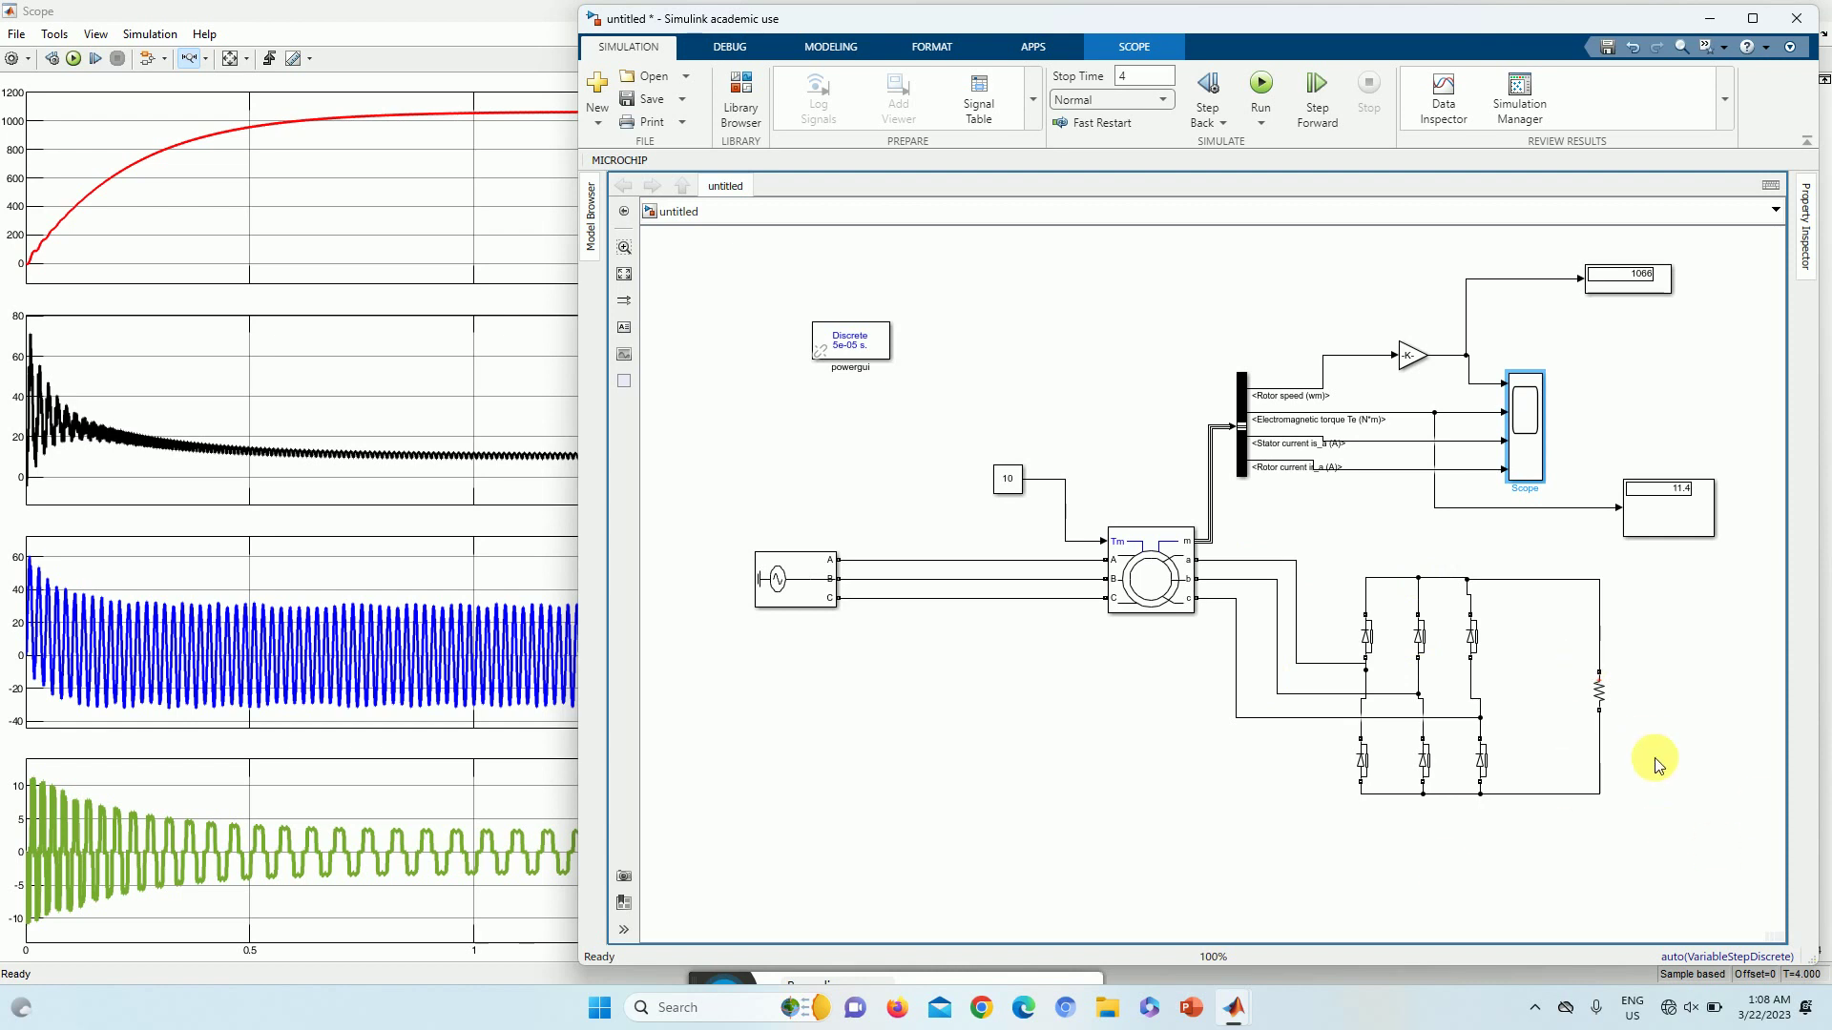
click(907, 977)
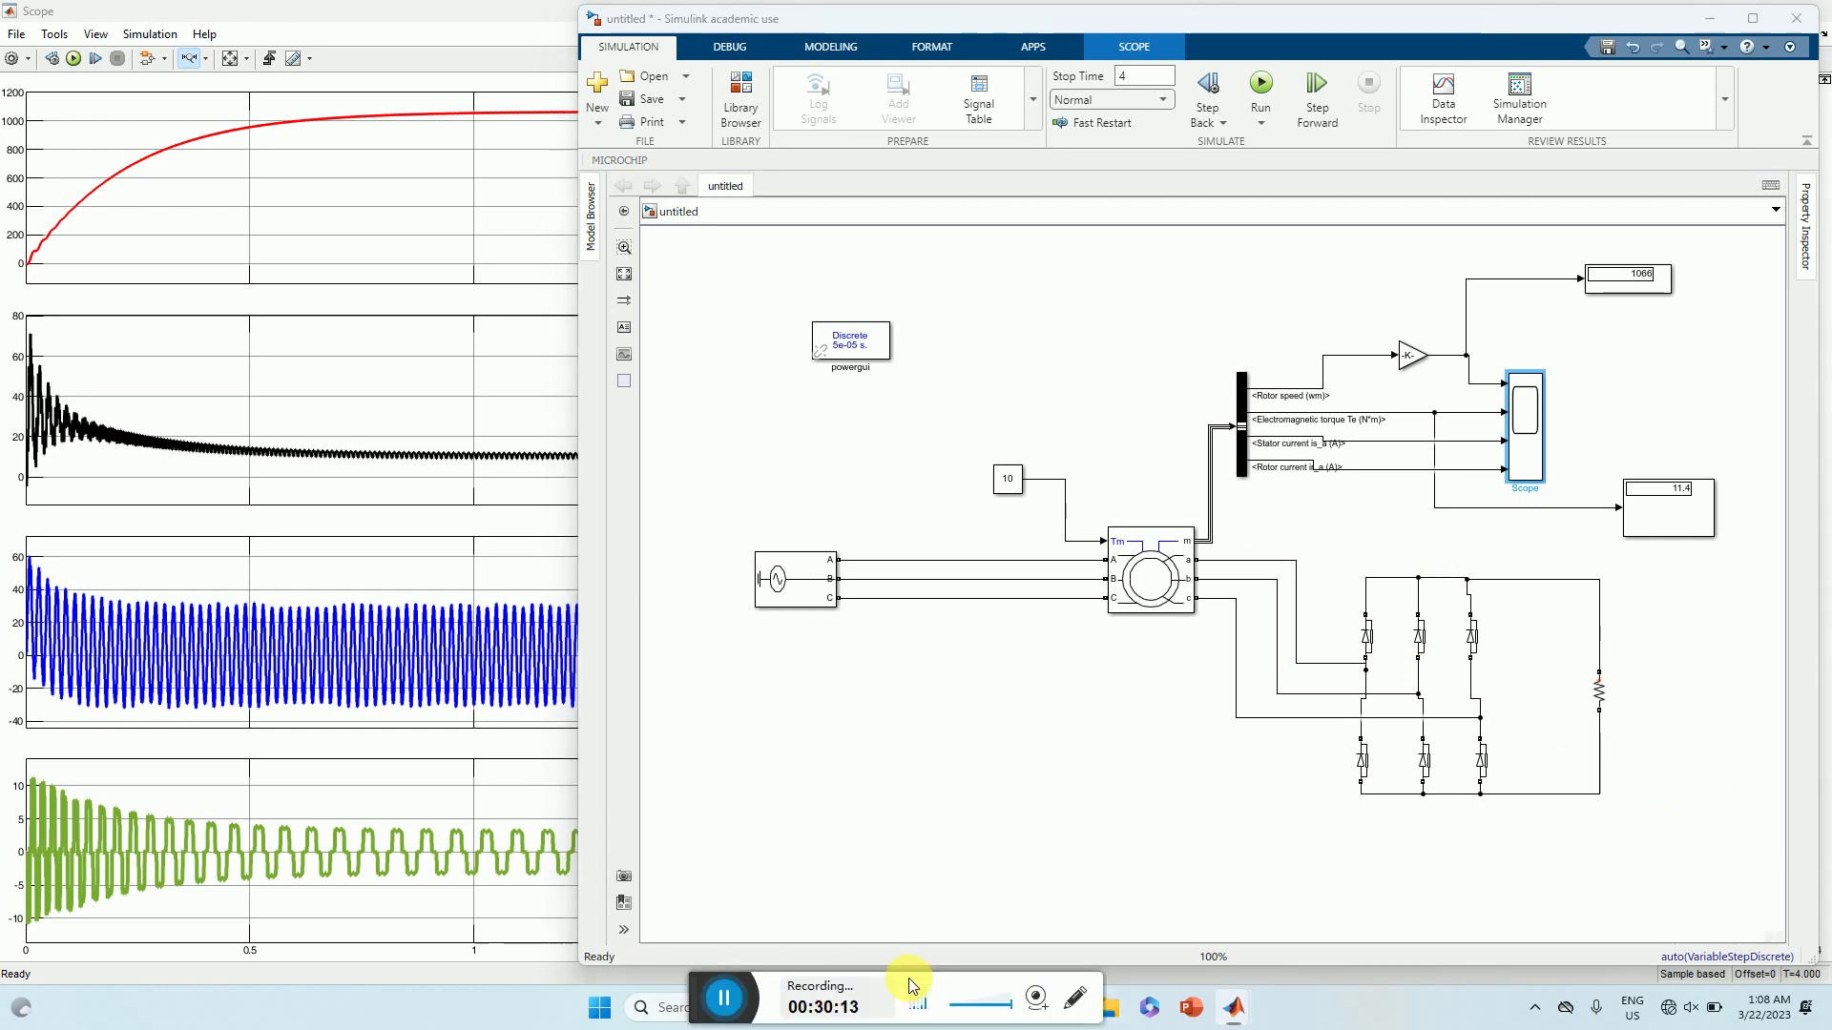